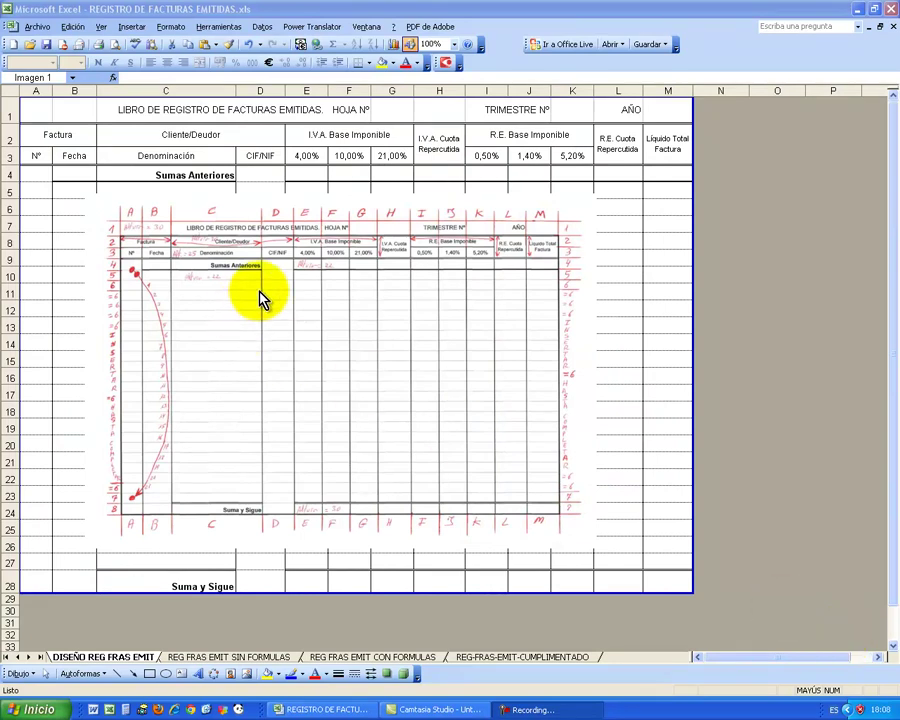
# Move the annotated design sketch on DISEÑO REG FRAS EMIT over columns C–L of the grid
pyautogui.click(287, 295)
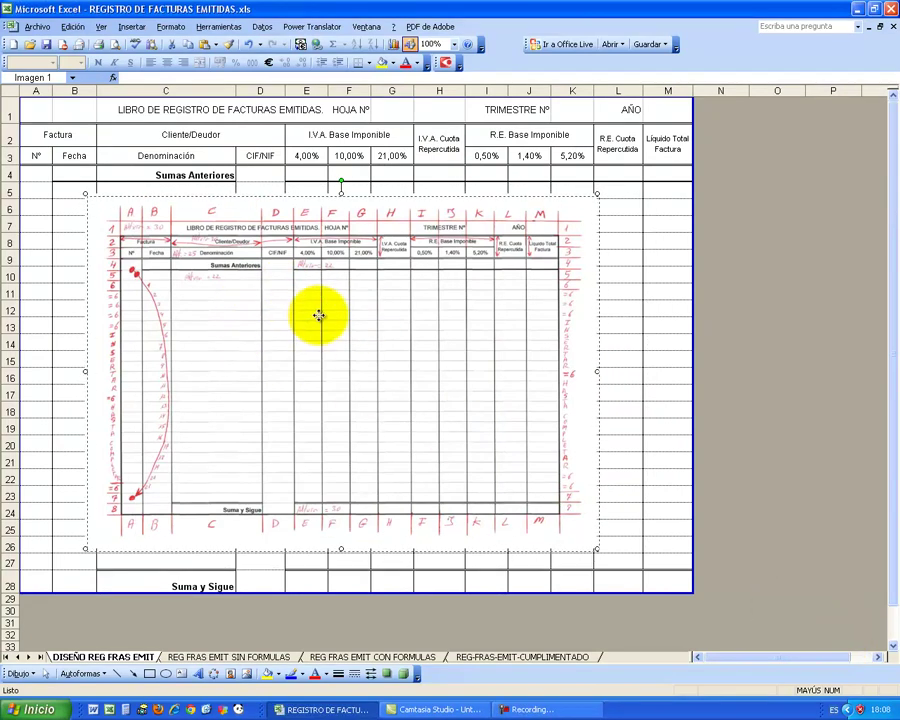
pyautogui.moveTo(316, 313); pyautogui.dragTo(321, 318)
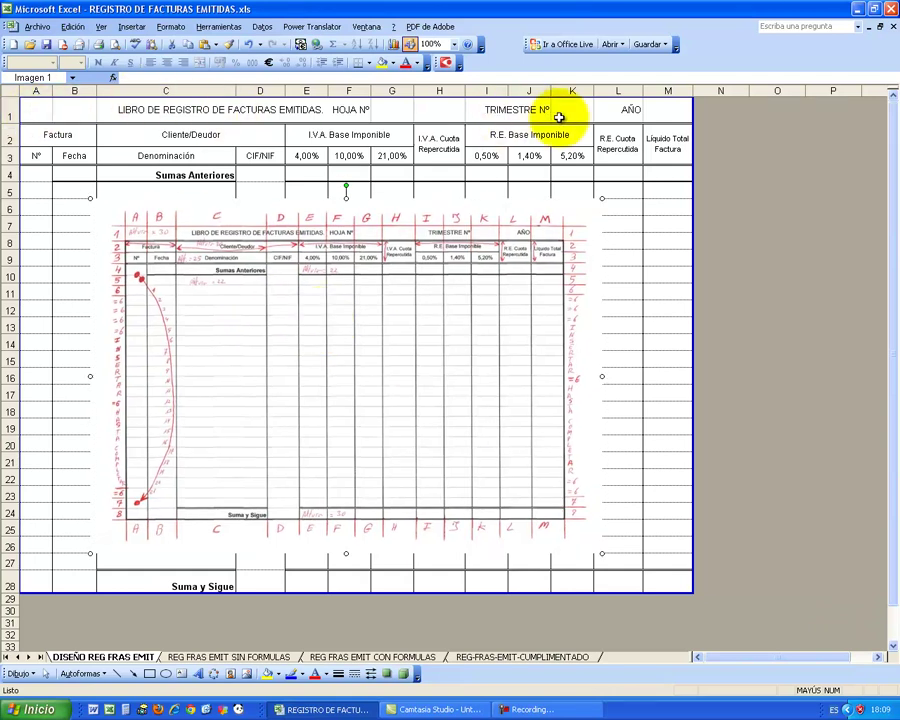
pyautogui.moveTo(176, 350); pyautogui.dragTo(372, 335)
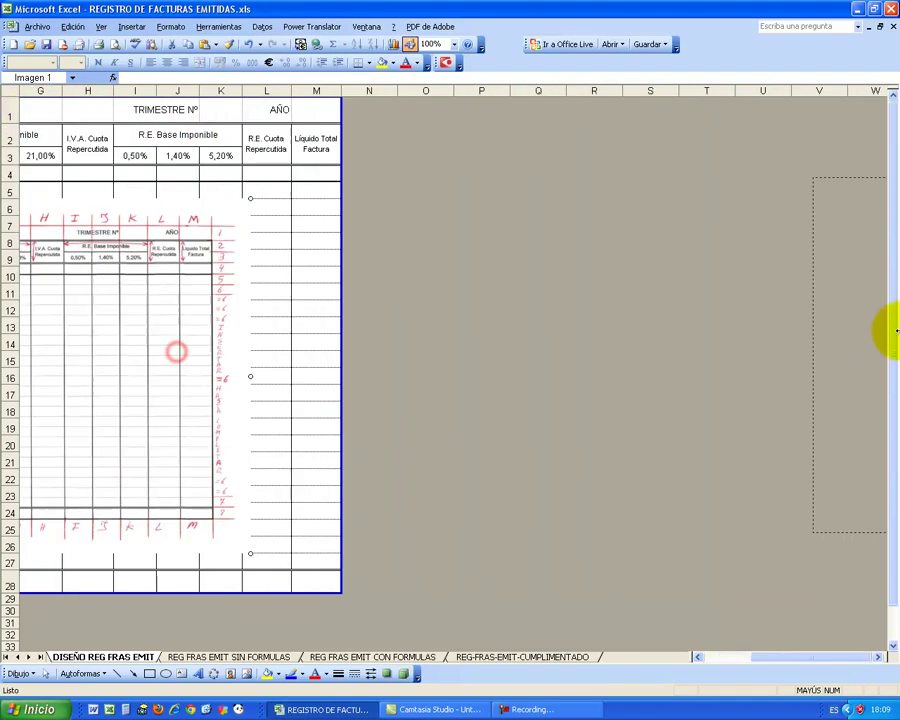
pyautogui.moveTo(814, 663); pyautogui.dragTo(697, 667)
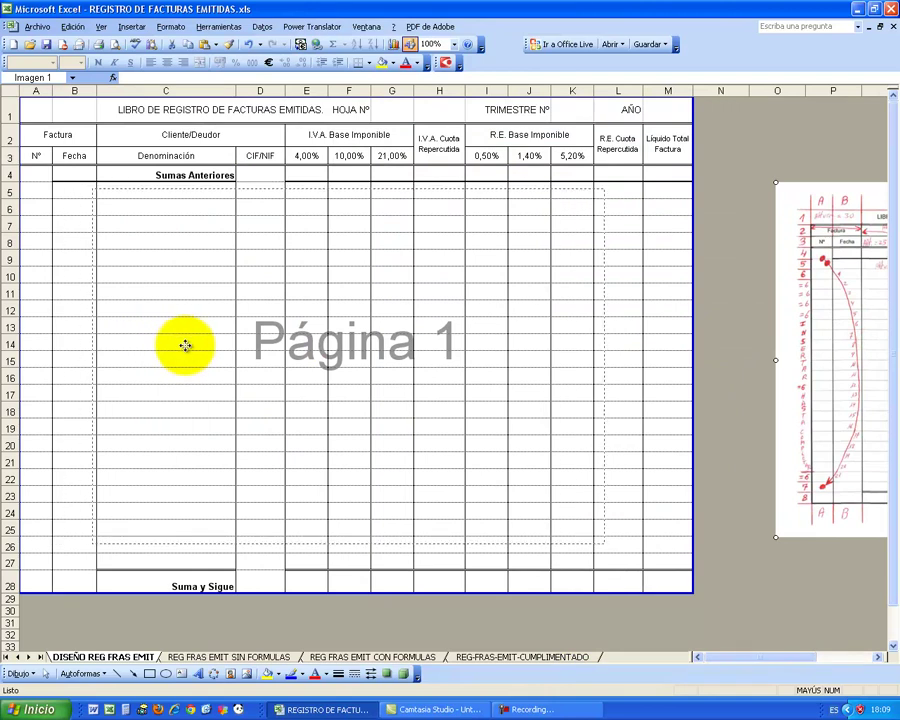
pyautogui.moveTo(153, 343); pyautogui.dragTo(188, 344)
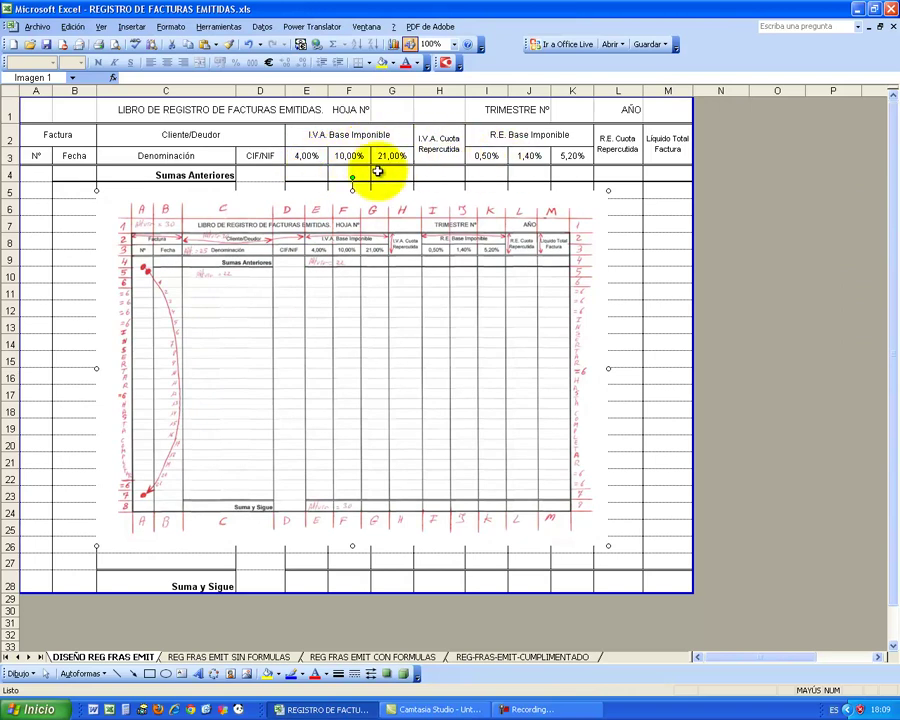
# Switch to REG FRAS EMIT CON FORMULAS and inspect the E5:G5 bases and the I.V.A. quota header
pyautogui.click(322, 656)
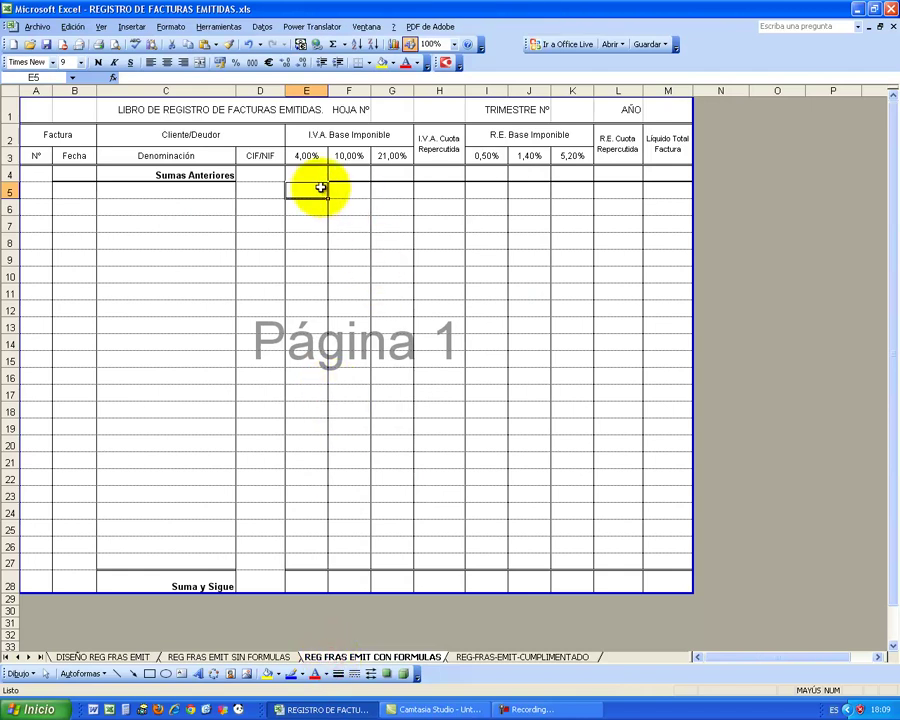
pyautogui.moveTo(312, 190); pyautogui.dragTo(388, 190)
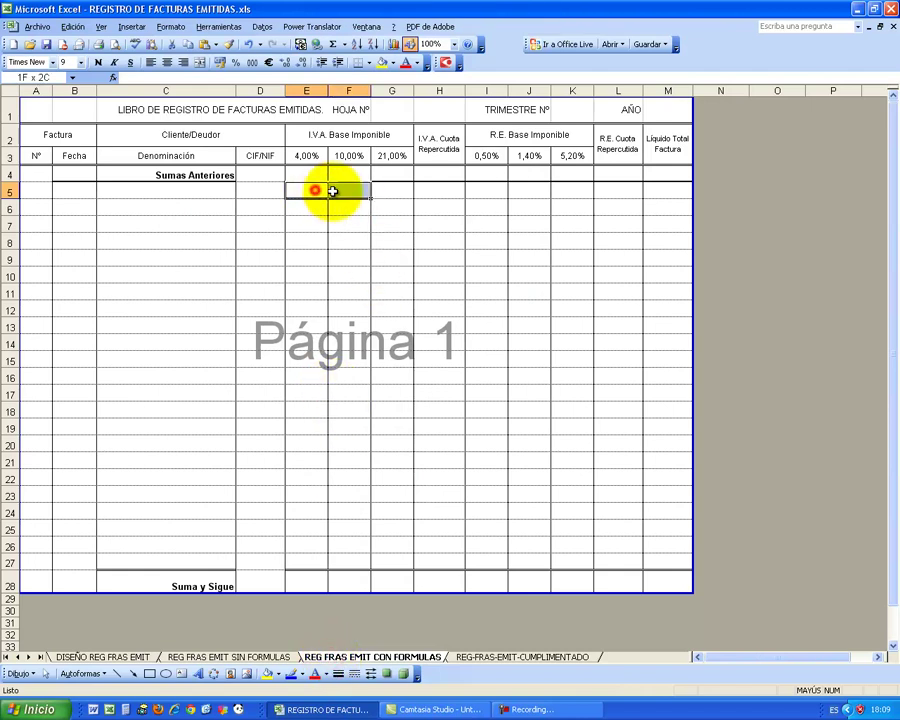
pyautogui.click(438, 146)
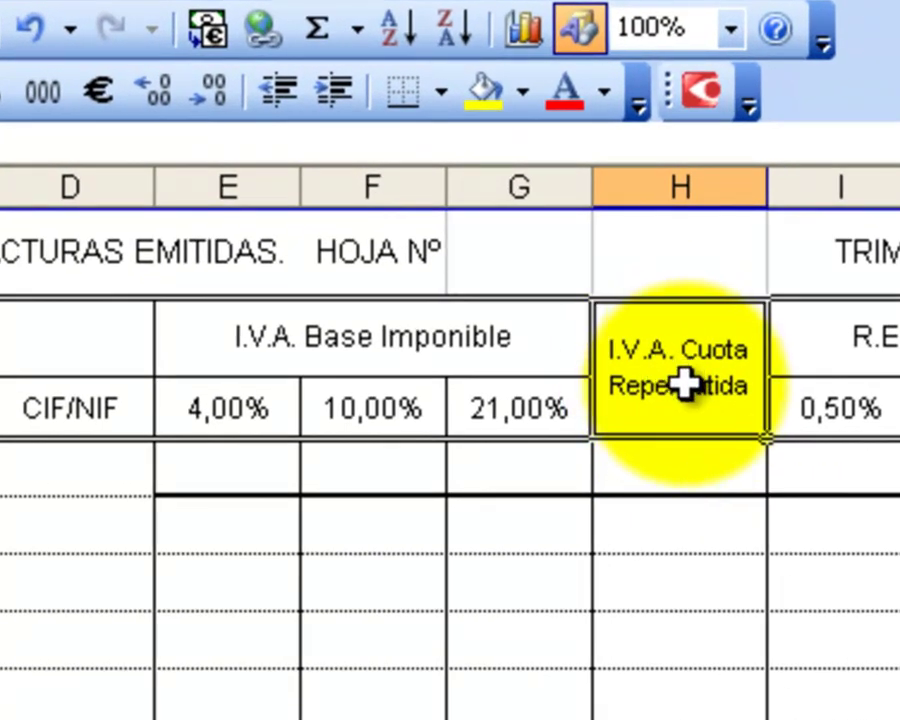
pyautogui.click(672, 382)
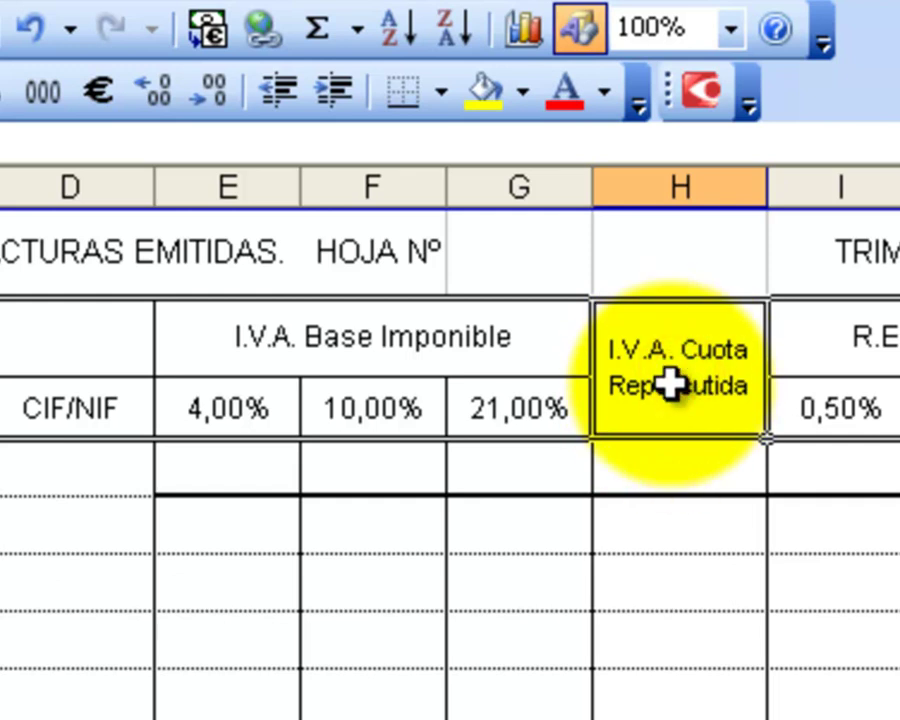
pyautogui.click(684, 525)
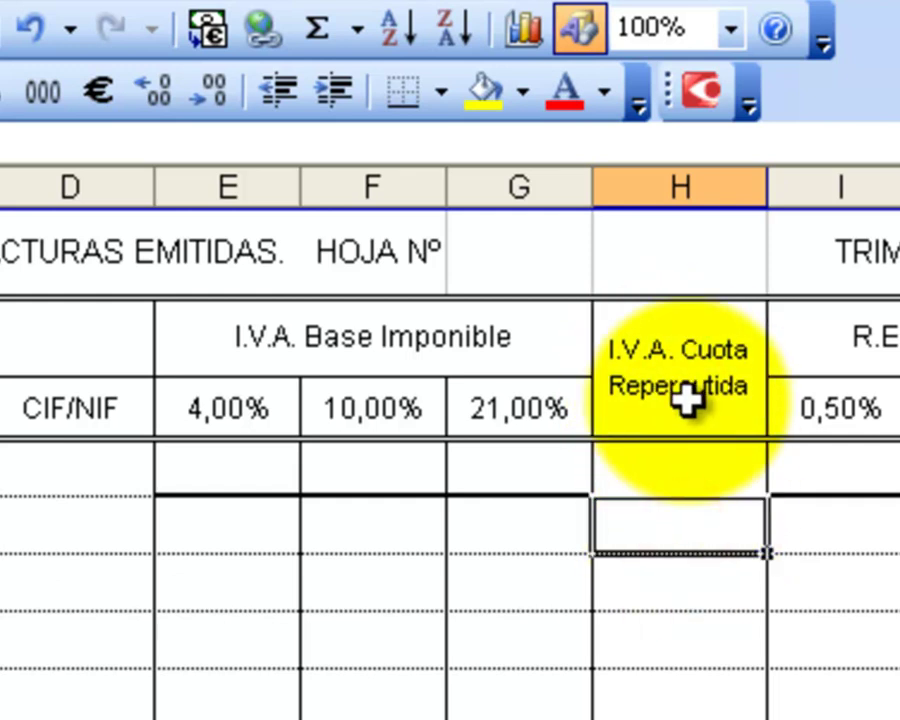
# Review the 4%, 10% and 21% base columns with their rate cells, ending at H5
pyautogui.moveTo(232, 530); pyautogui.dragTo(226, 710)
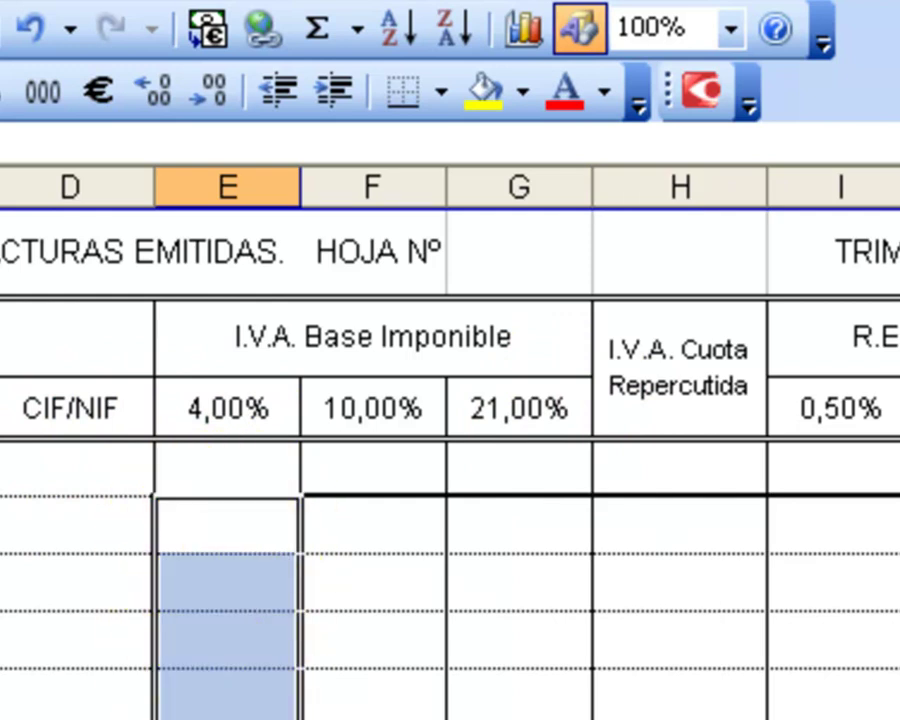
pyautogui.click(205, 405)
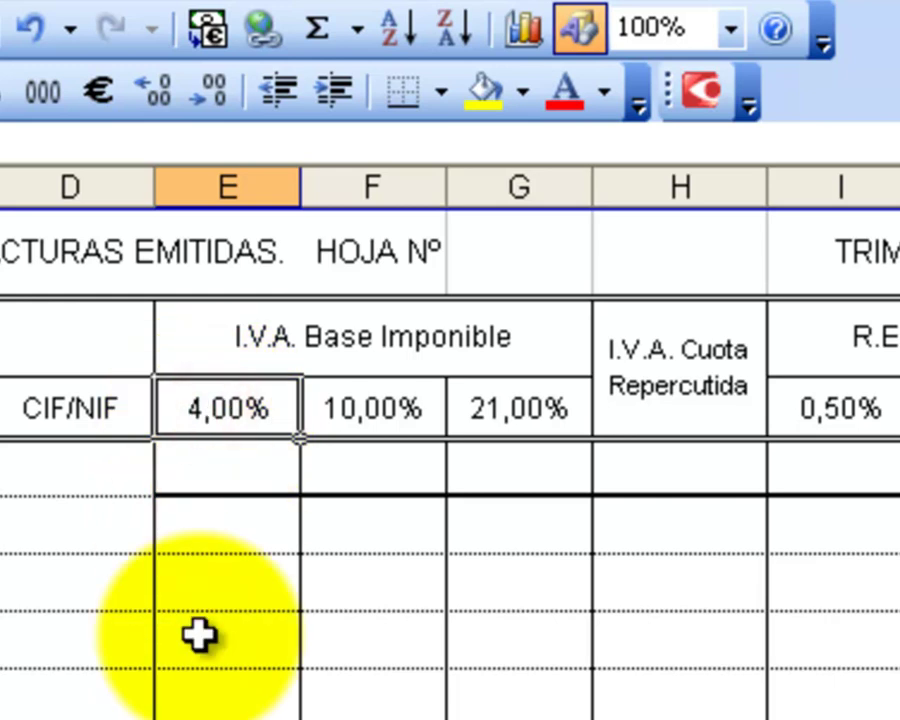
pyautogui.moveTo(350, 520); pyautogui.dragTo(360, 712)
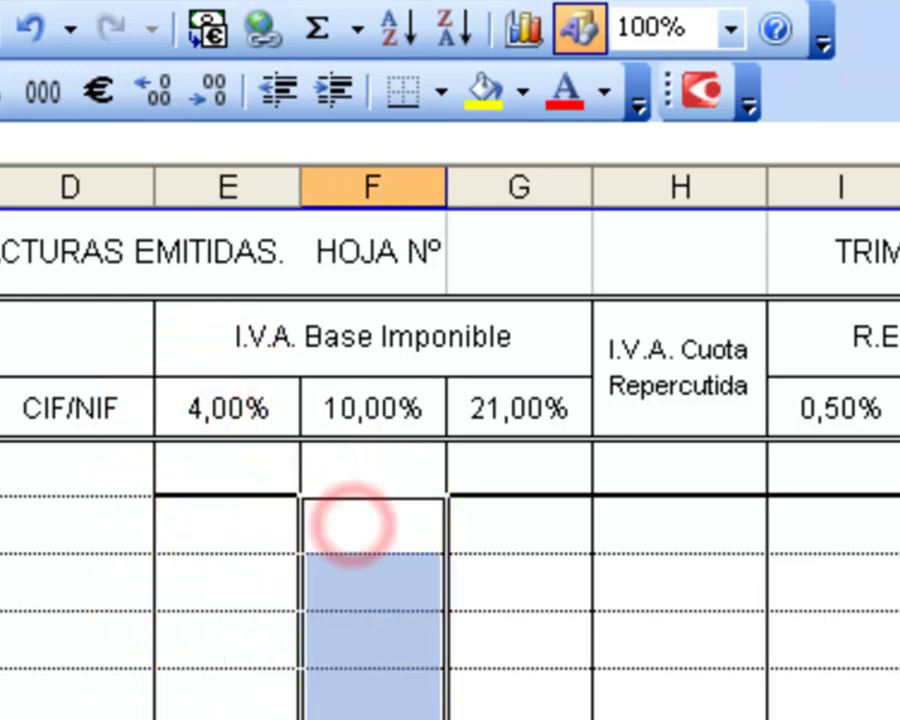
pyautogui.click(383, 410)
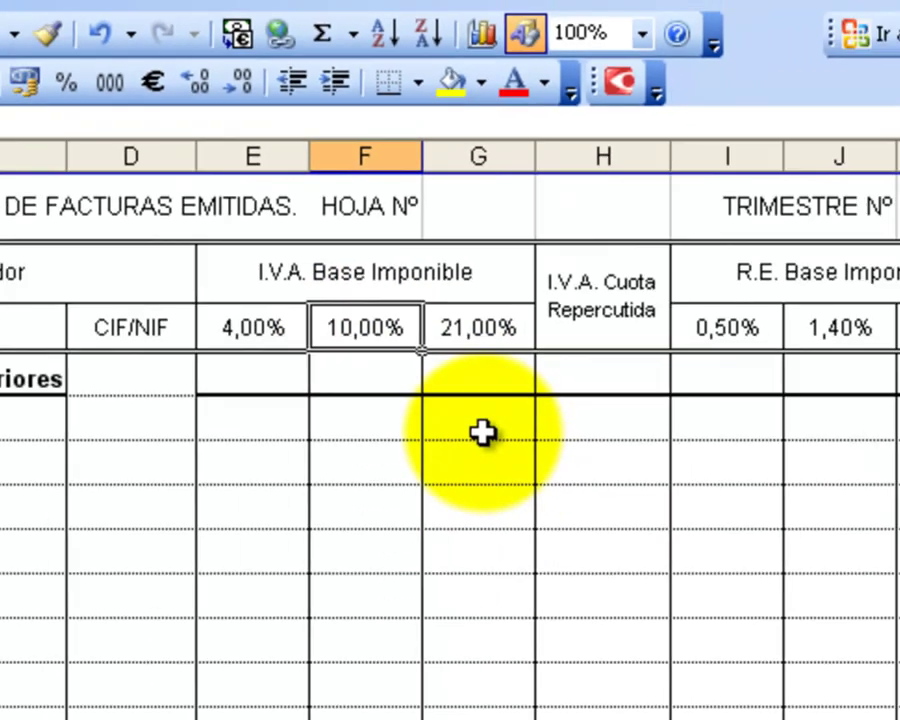
pyautogui.moveTo(394, 195); pyautogui.dragTo(378, 558)
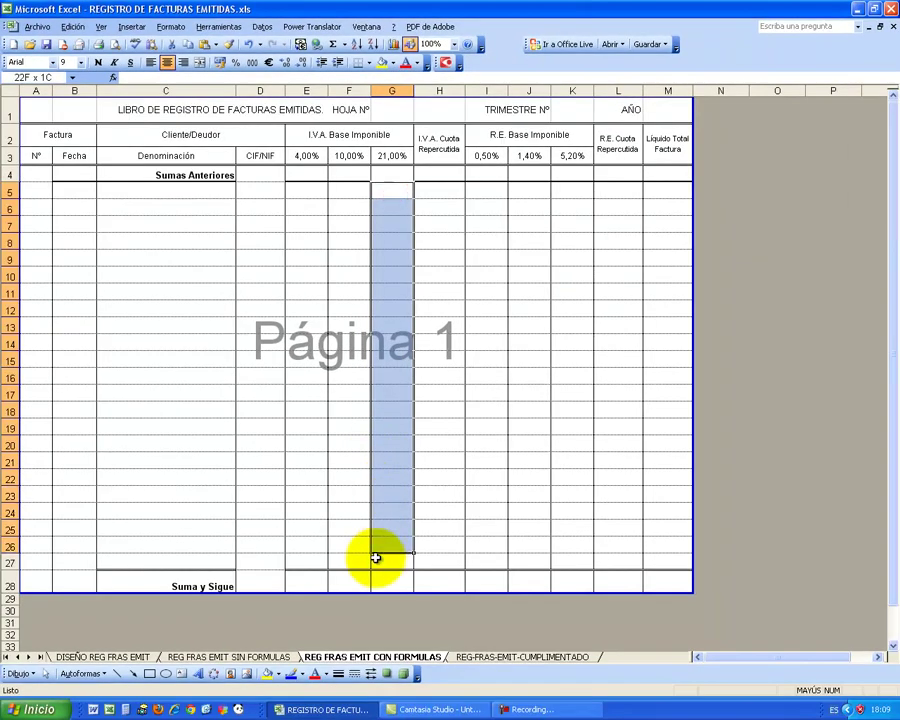
pyautogui.click(383, 156)
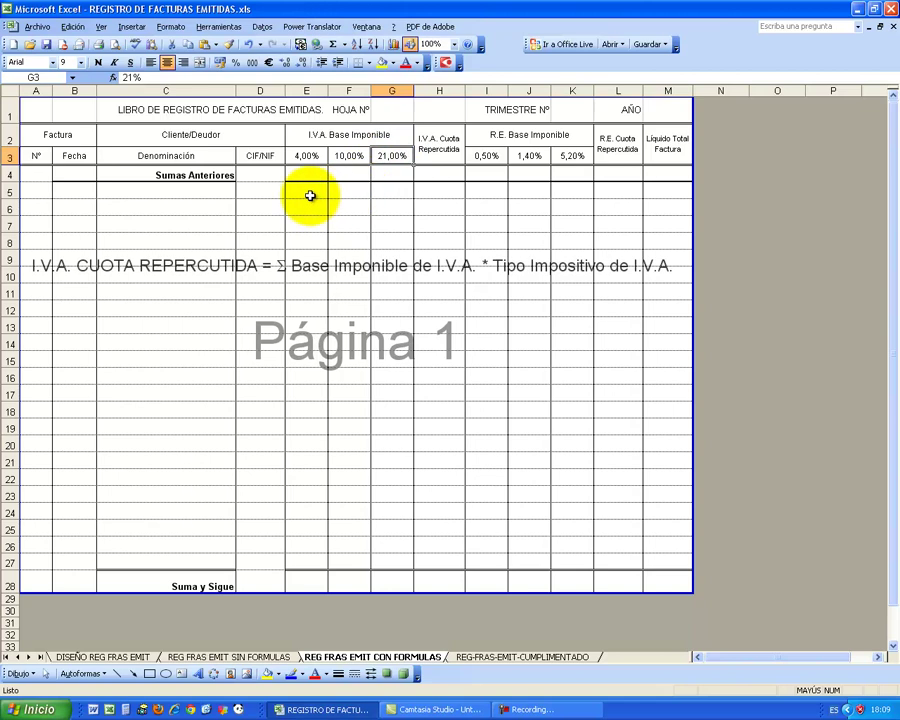
pyautogui.moveTo(307, 193); pyautogui.dragTo(377, 193)
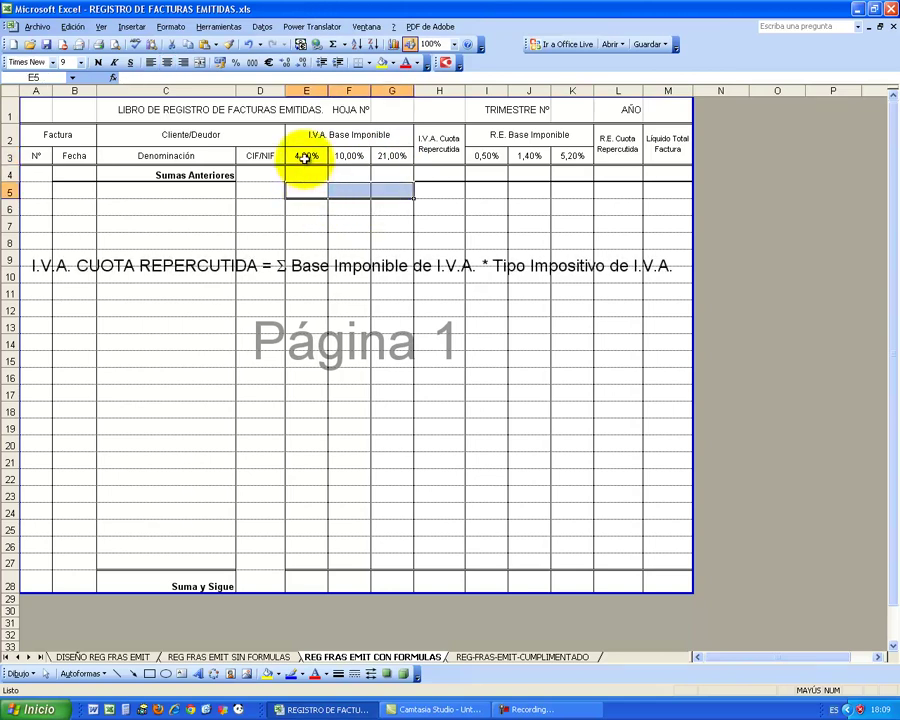
pyautogui.click(437, 193)
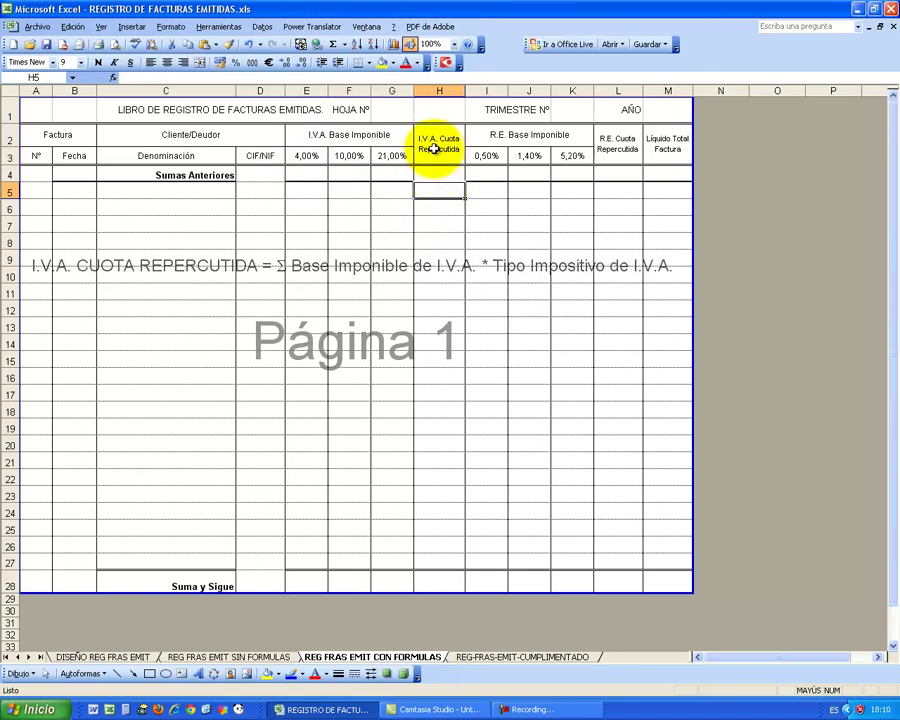
pyautogui.moveTo(520, 145)
pyautogui.mouseDown()
pyautogui.moveTo(547, 160)
pyautogui.moveTo(547, 170)
pyautogui.mouseUp()
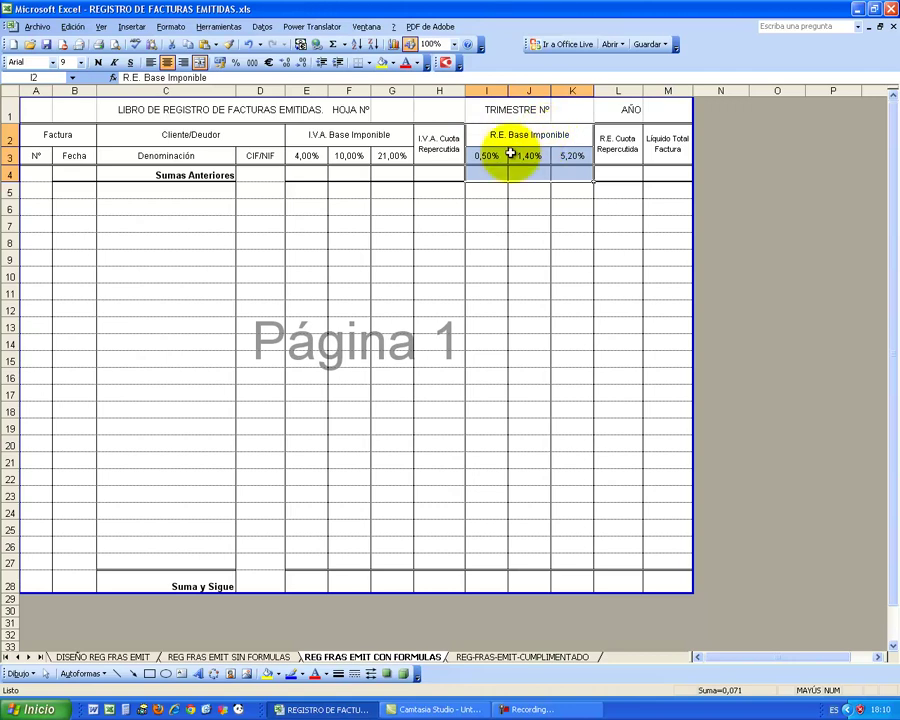
pyautogui.moveTo(481, 191); pyautogui.dragTo(492, 557)
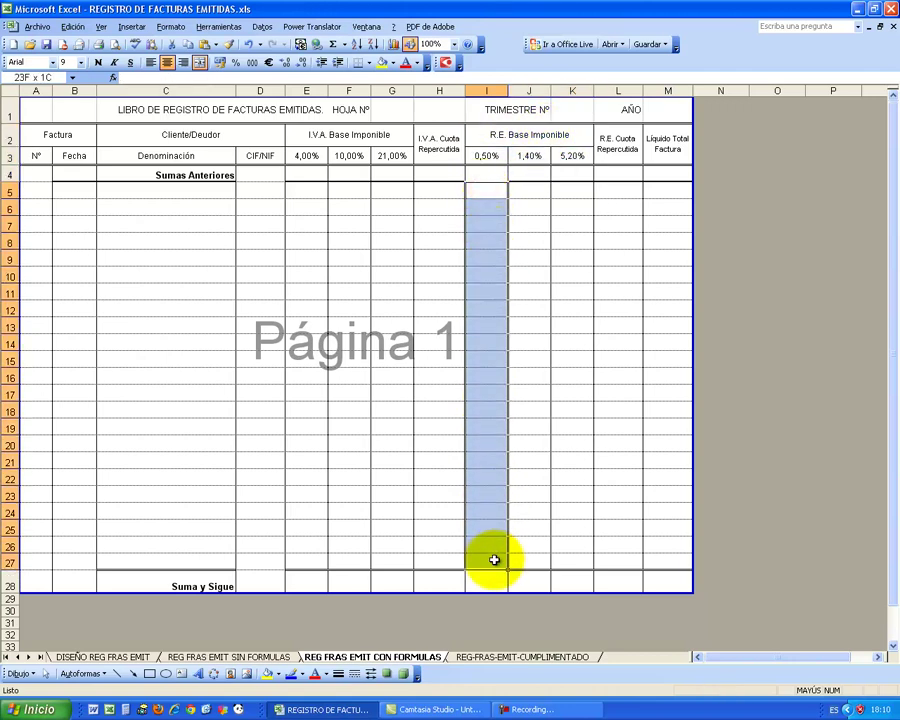
pyautogui.click(483, 158)
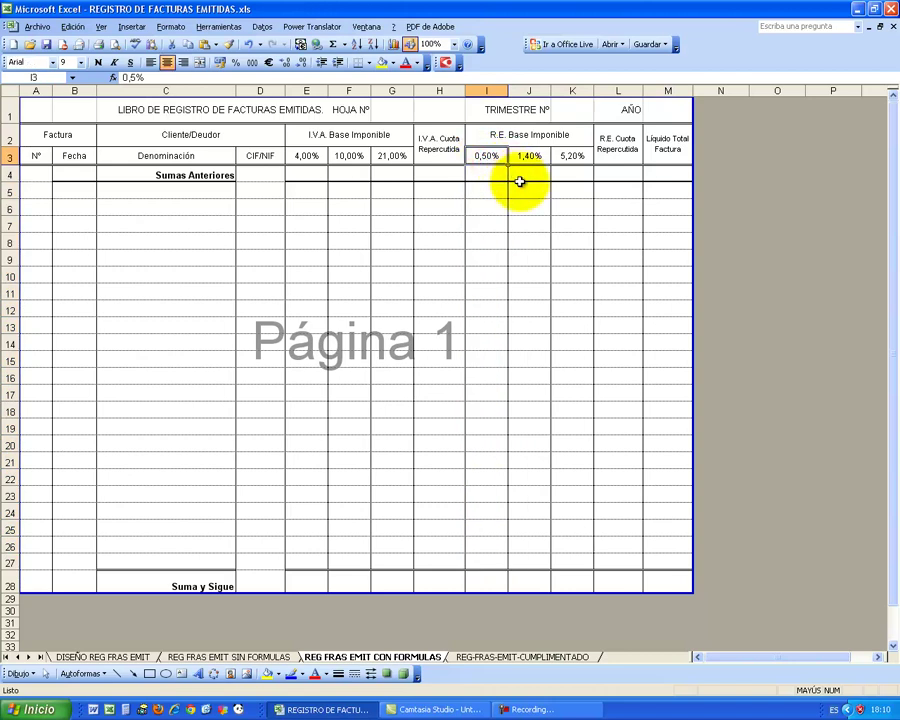
pyautogui.moveTo(522, 192); pyautogui.dragTo(530, 560)
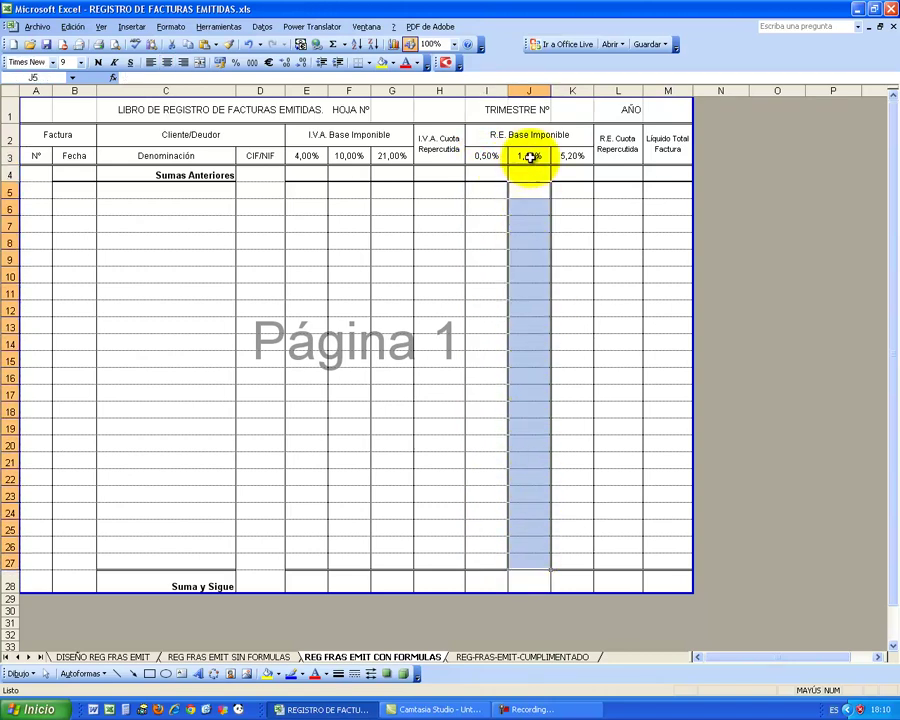
pyautogui.click(530, 158)
pyautogui.click(569, 193)
pyautogui.moveTo(569, 193); pyautogui.dragTo(578, 560)
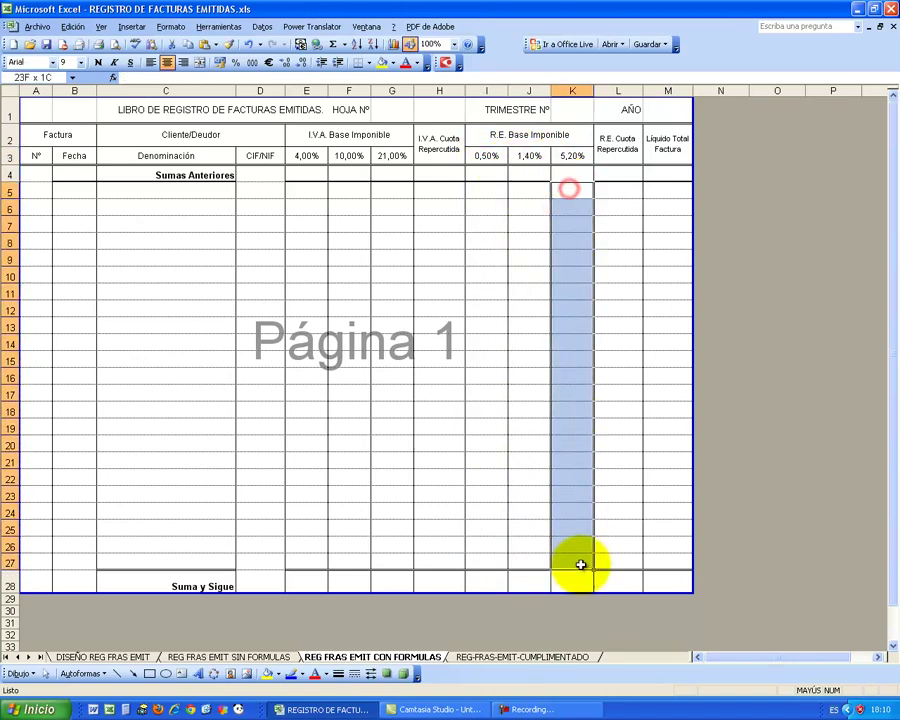
pyautogui.click(576, 158)
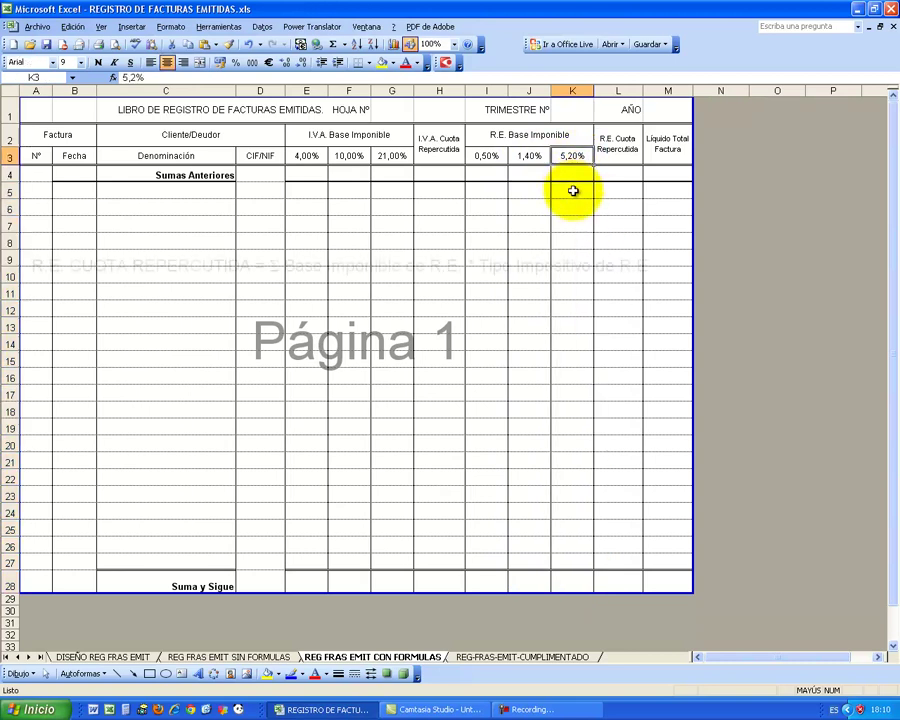
pyautogui.moveTo(573, 190); pyautogui.dragTo(490, 160)
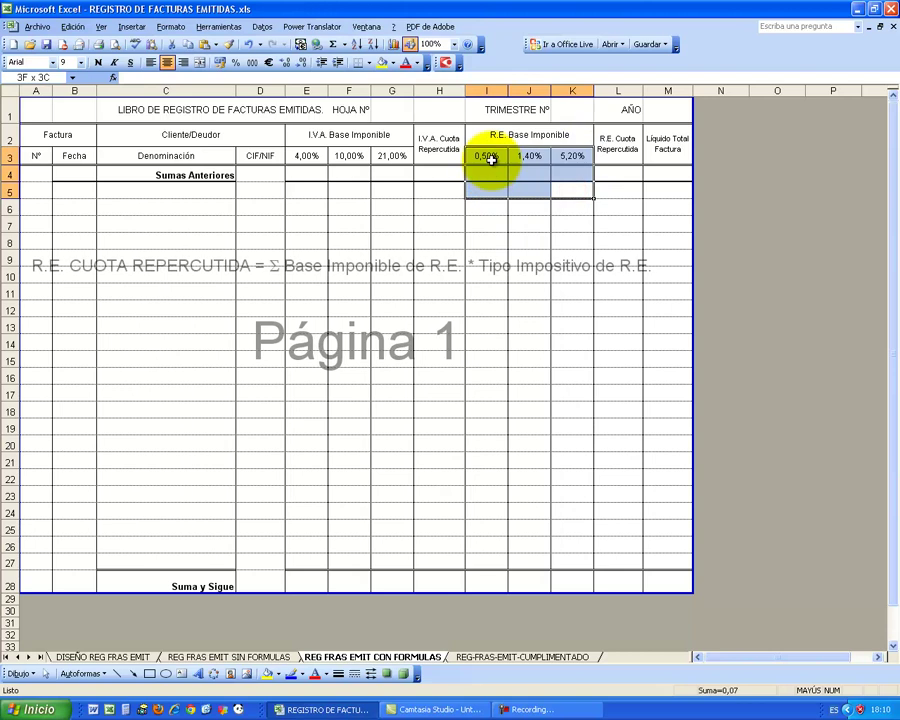
pyautogui.click(624, 193)
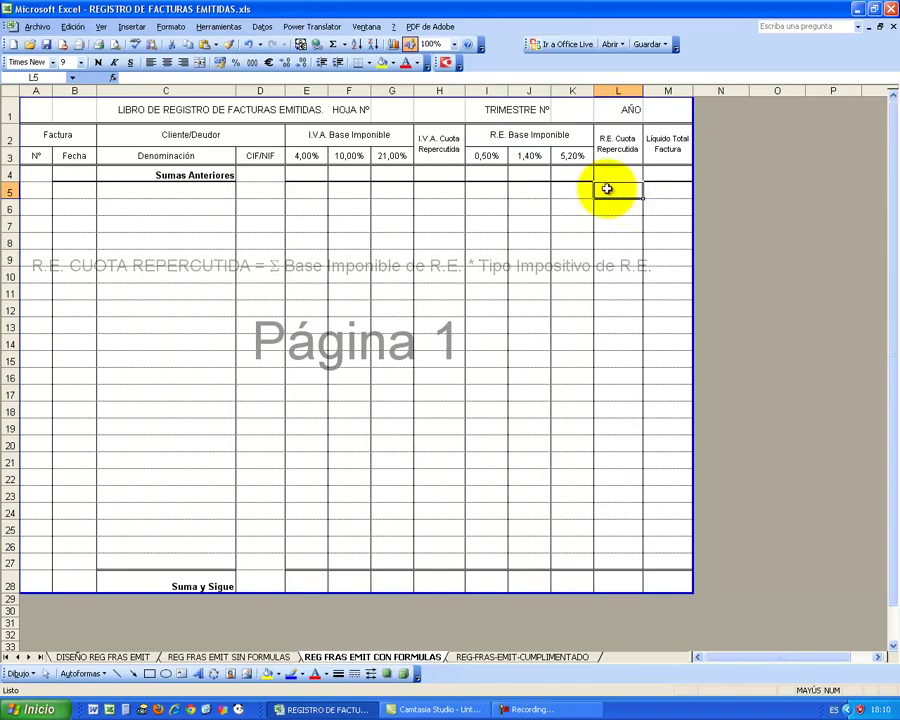
pyautogui.click(667, 191)
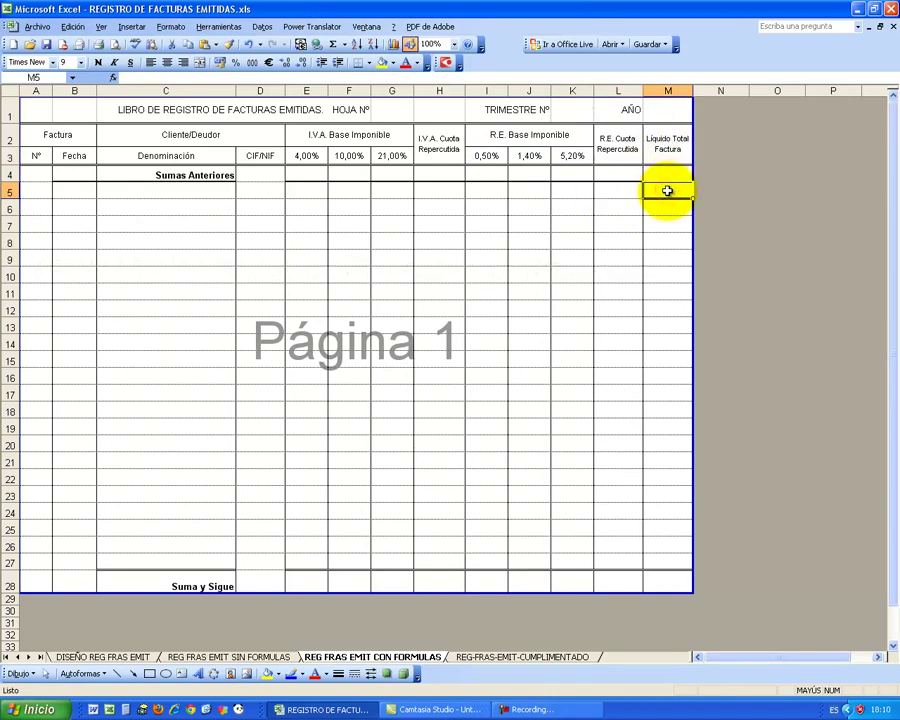
pyautogui.click(316, 193)
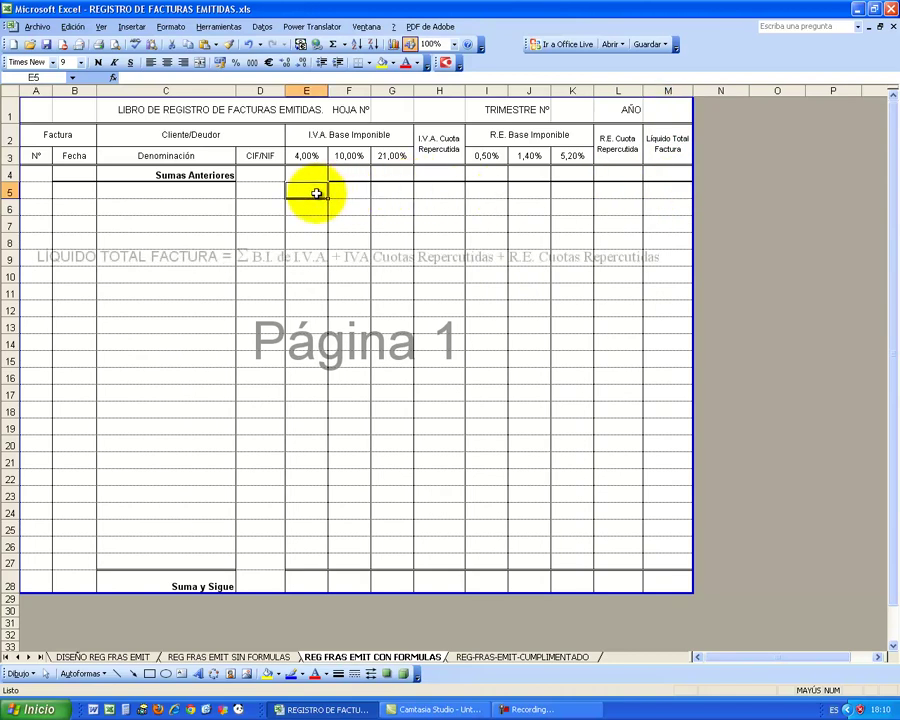
pyautogui.moveTo(316, 193); pyautogui.dragTo(448, 187)
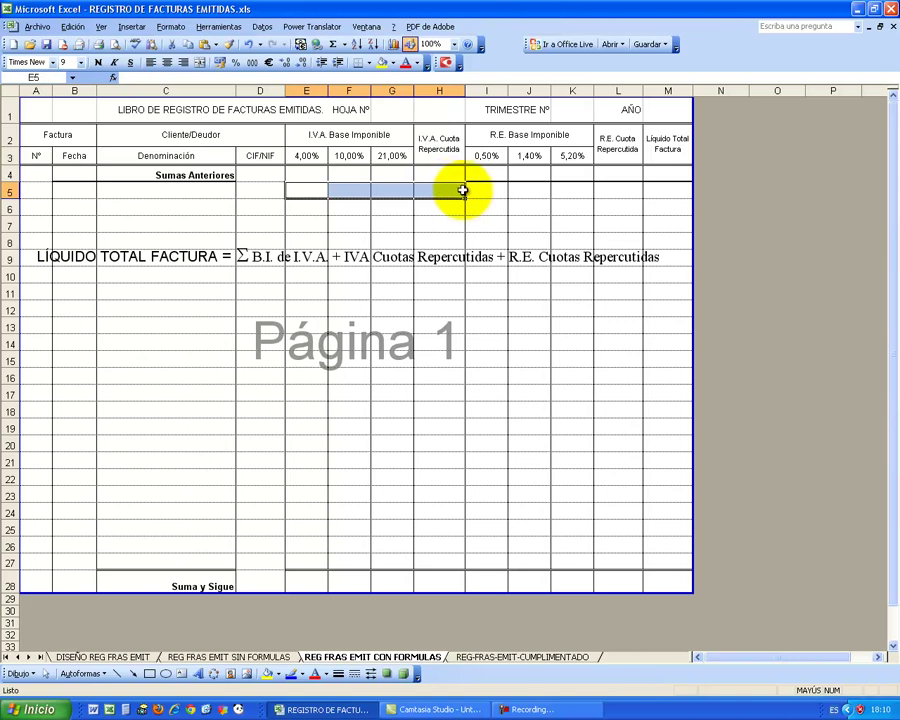
pyautogui.click(484, 191)
pyautogui.moveTo(485, 192); pyautogui.dragTo(509, 195)
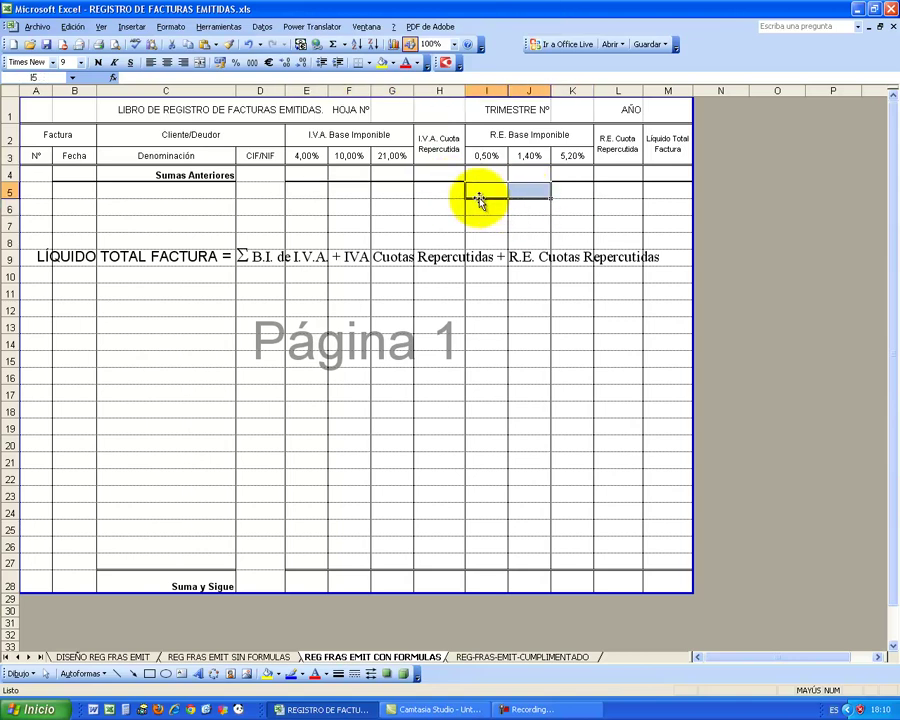
pyautogui.moveTo(301, 194); pyautogui.dragTo(418, 193)
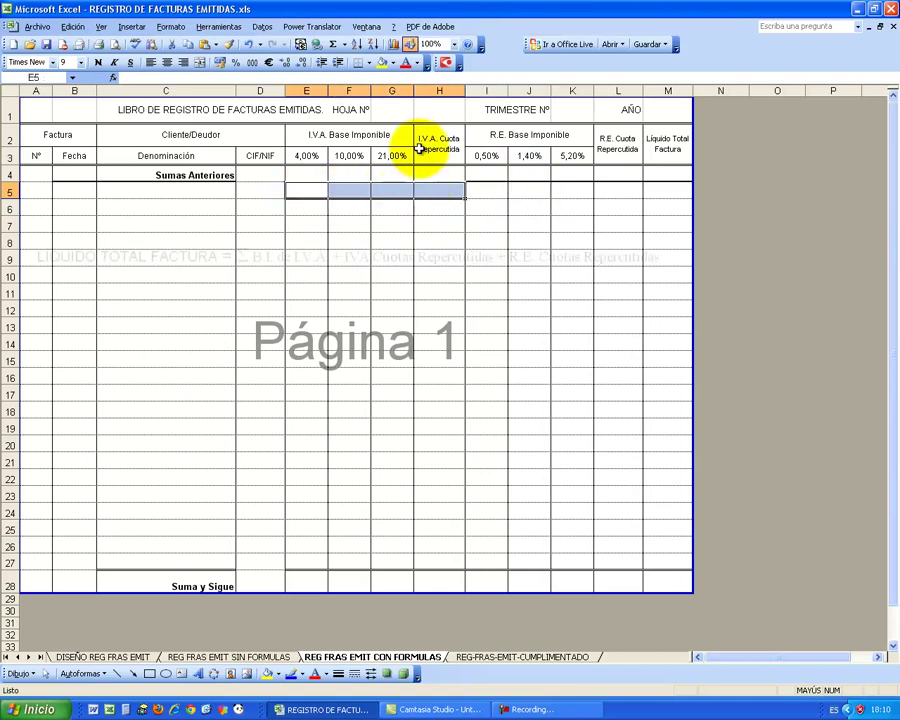
pyautogui.click(619, 194)
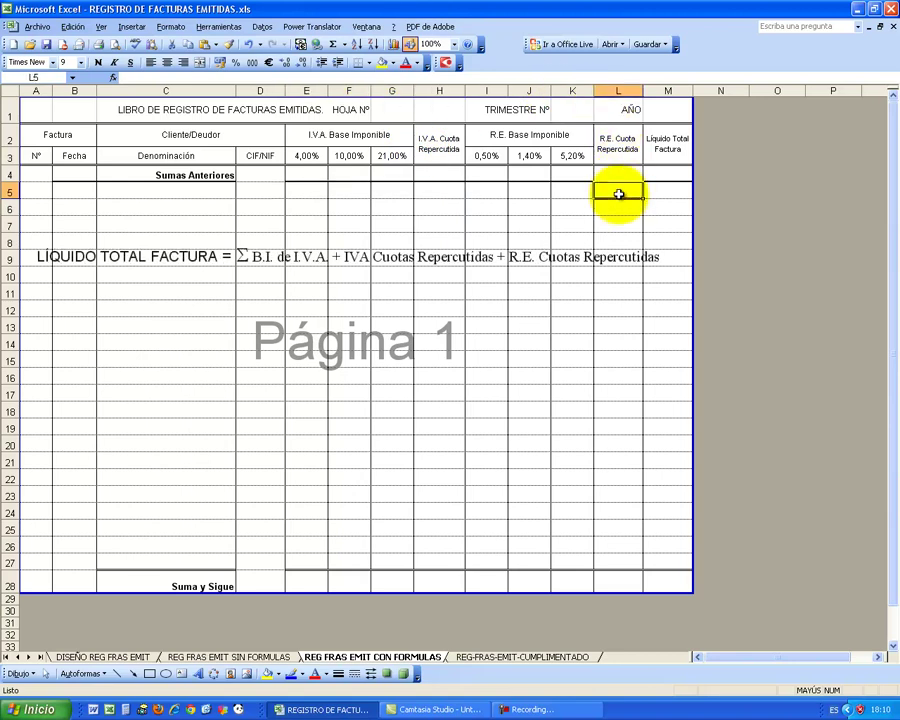
pyautogui.click(665, 187)
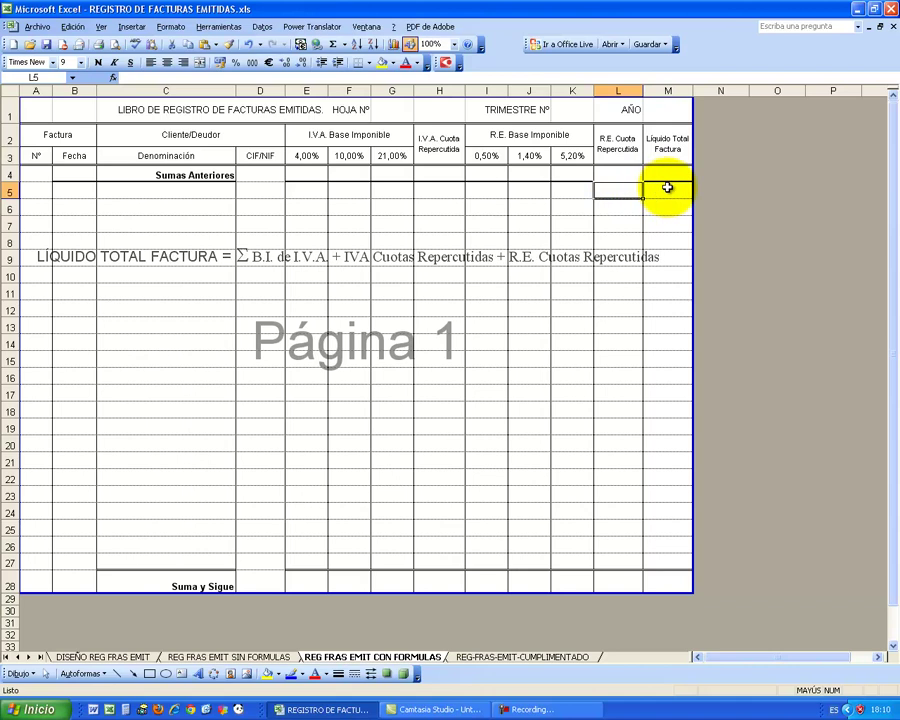
pyautogui.moveTo(502, 191)
pyautogui.mouseDown()
pyautogui.moveTo(562, 190)
pyautogui.moveTo(566, 228)
pyautogui.moveTo(566, 194)
pyautogui.mouseUp()
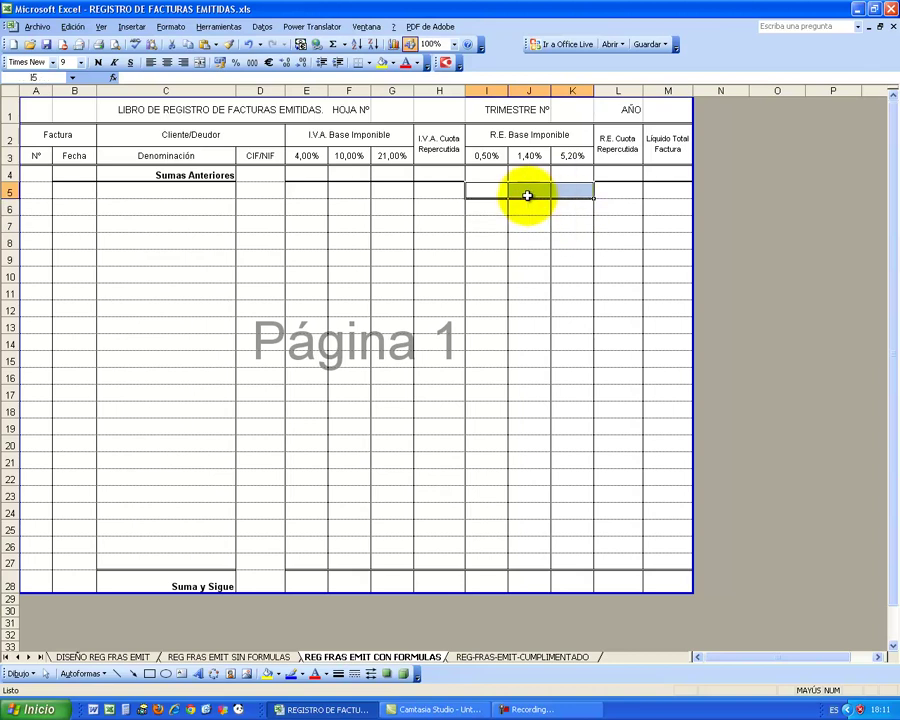
pyautogui.click(314, 193)
pyautogui.moveTo(314, 193)
pyautogui.mouseDown()
pyautogui.moveTo(388, 193)
pyautogui.moveTo(390, 561)
pyautogui.mouseUp()
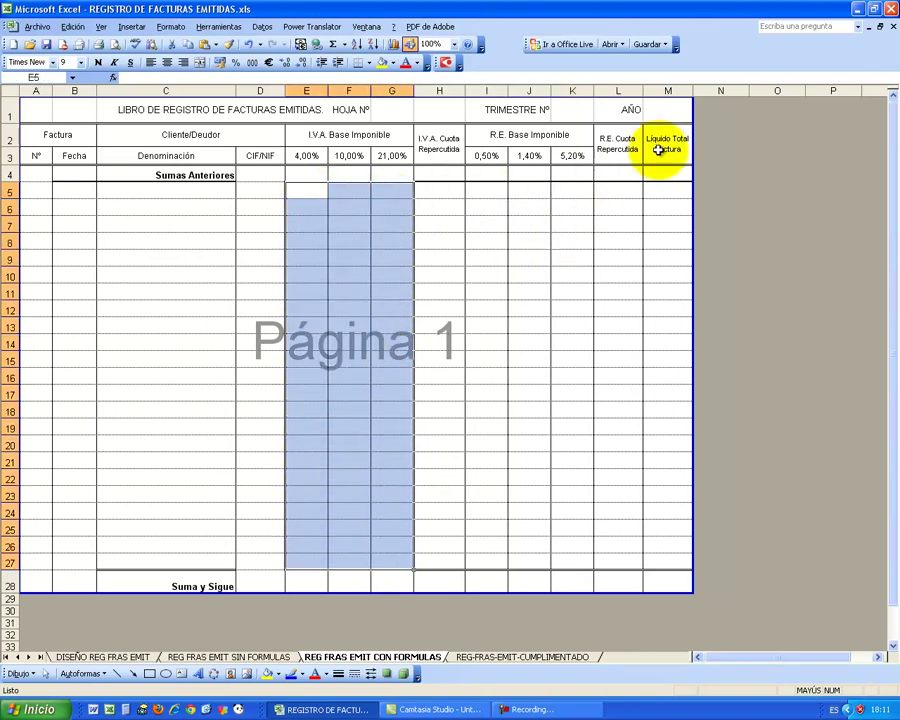
pyautogui.click(658, 190)
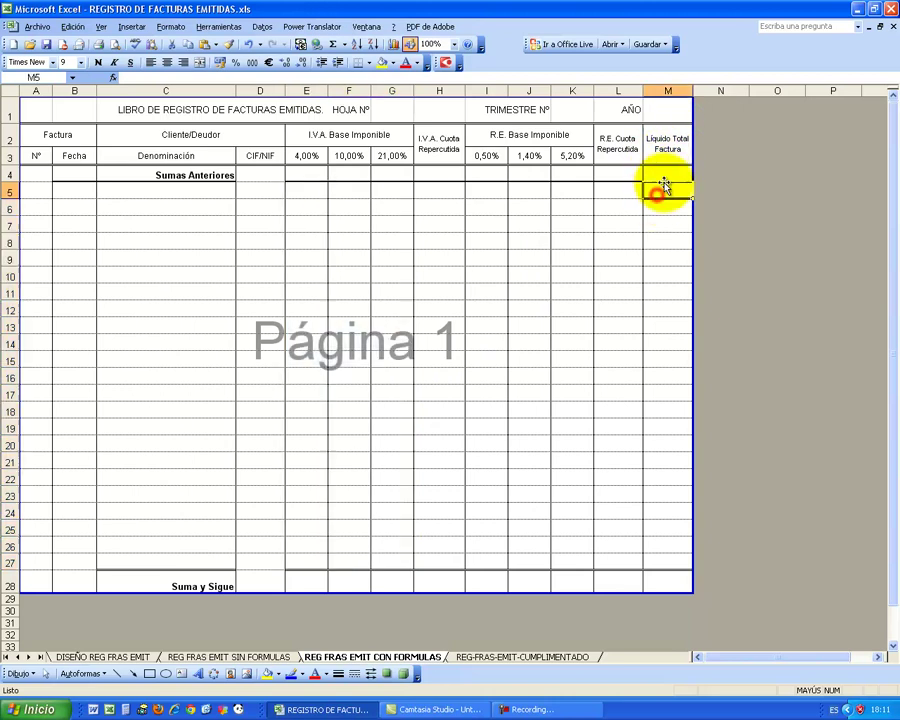
pyautogui.moveTo(301, 193)
pyautogui.mouseDown()
pyautogui.moveTo(382, 191)
pyautogui.moveTo(384, 157)
pyautogui.mouseUp()
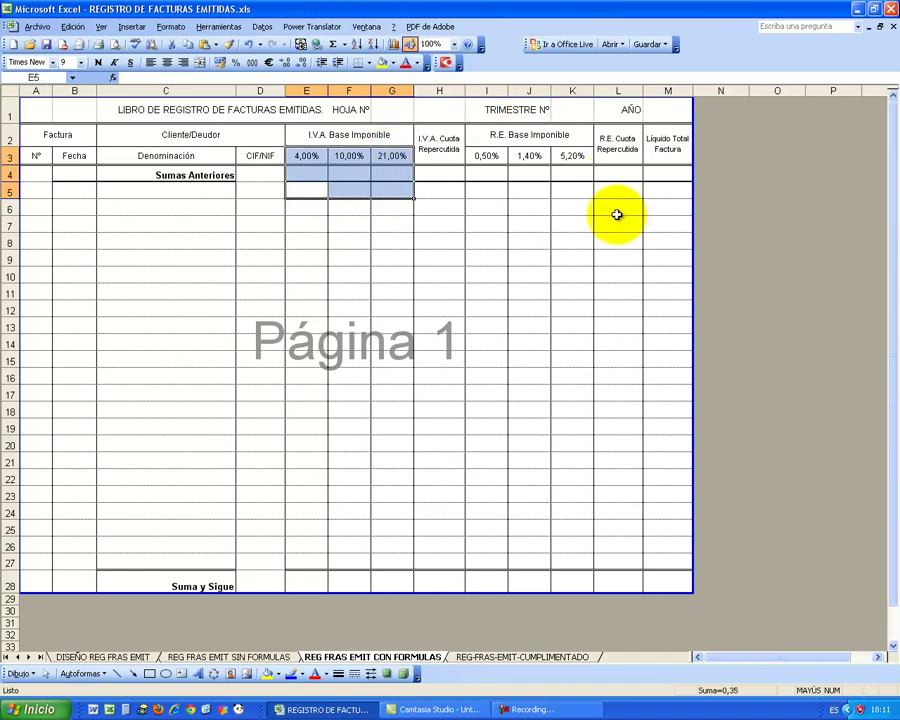
pyautogui.click(443, 192)
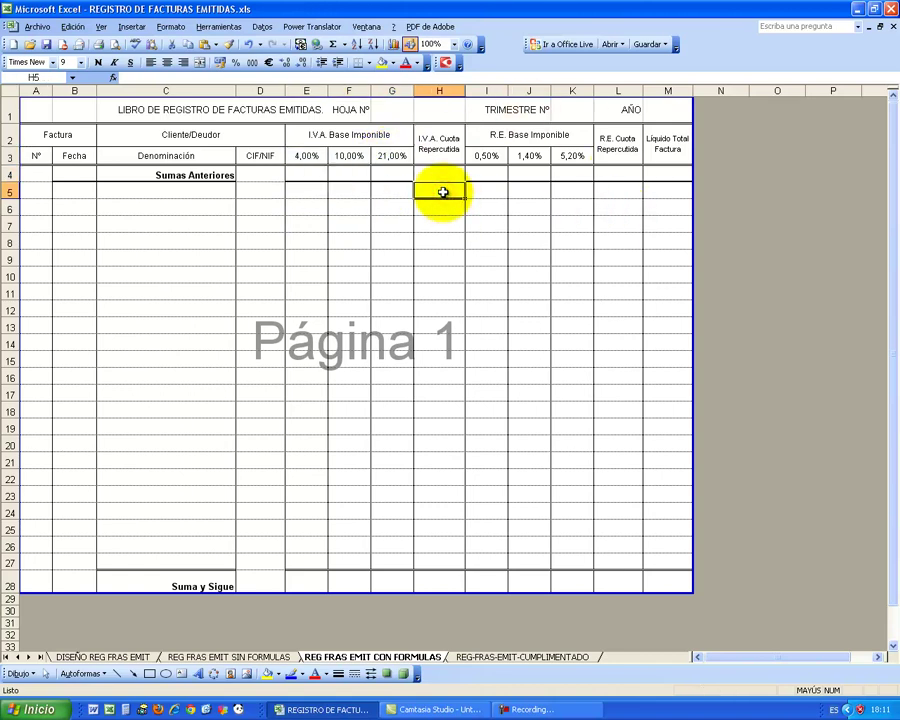
pyautogui.moveTo(299, 192); pyautogui.dragTo(382, 192)
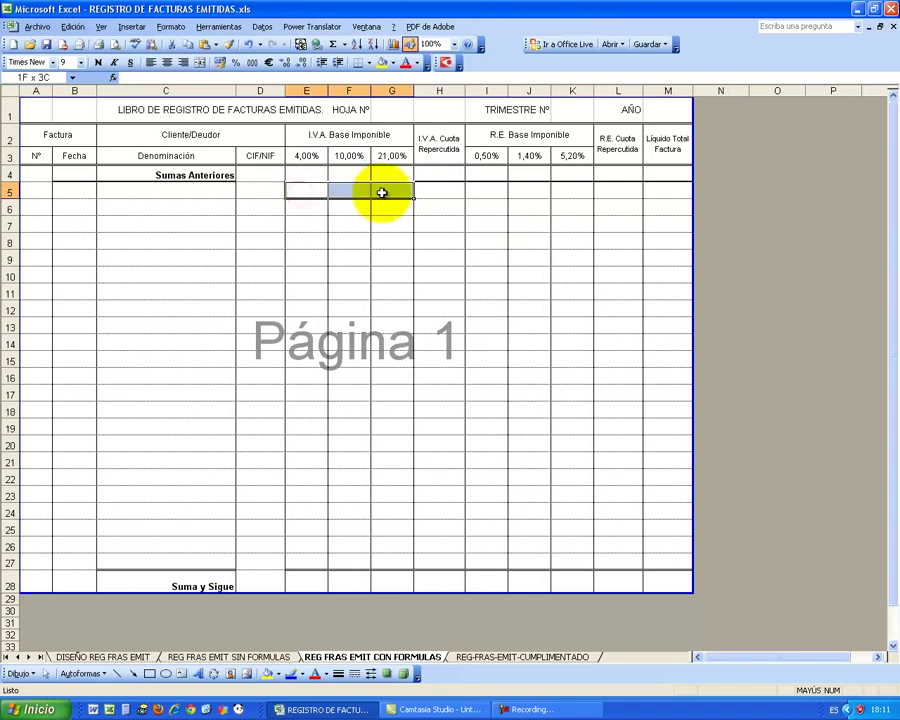
pyautogui.click(425, 191)
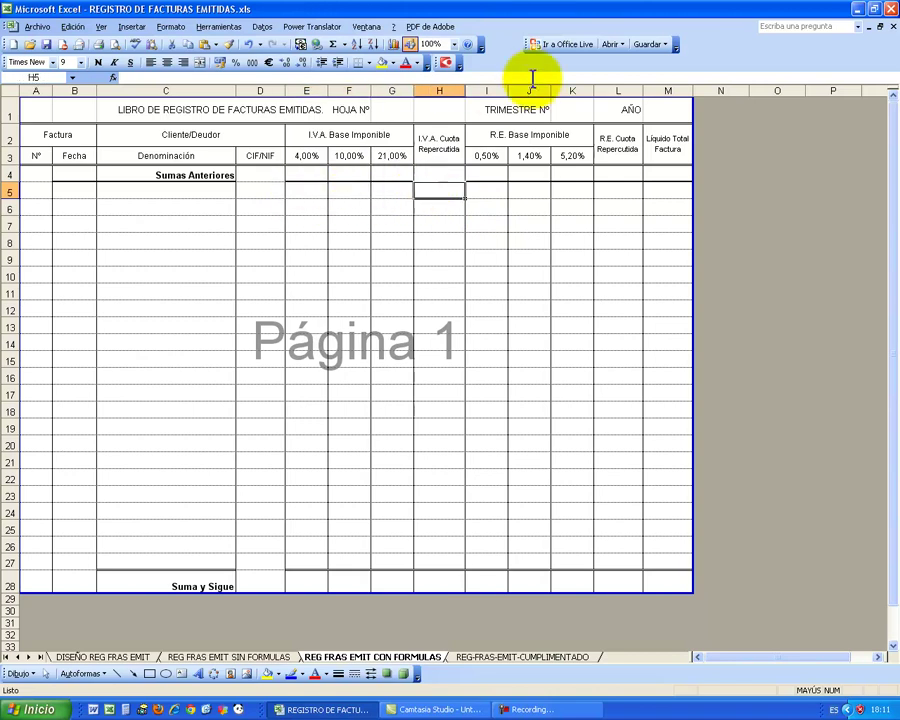
pyautogui.click(609, 188)
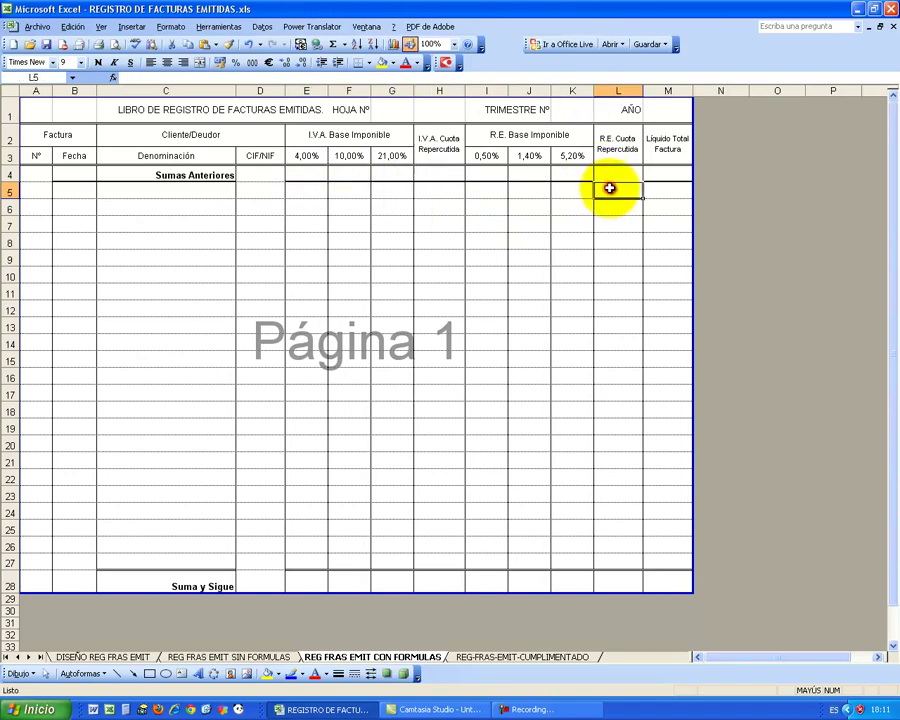
pyautogui.click(658, 190)
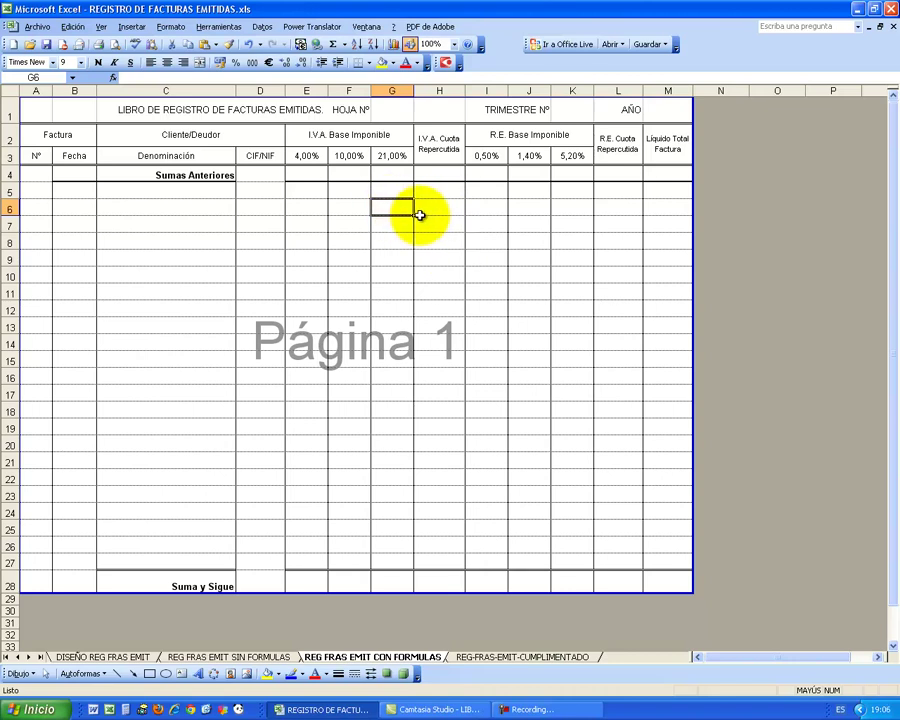
pyautogui.click(431, 207)
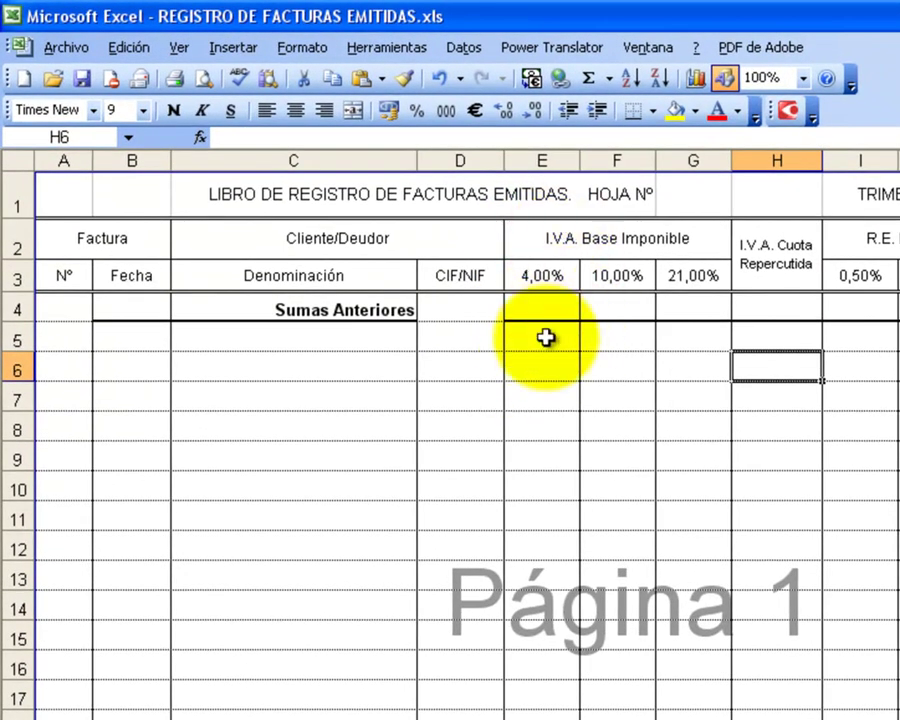
pyautogui.click(543, 341)
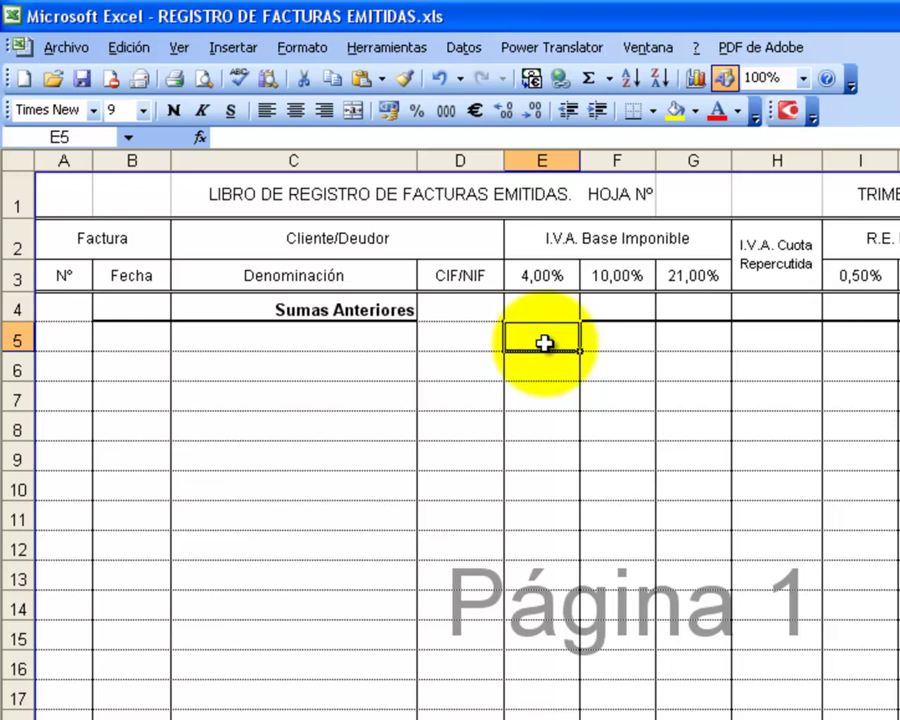
pyautogui.click(545, 276)
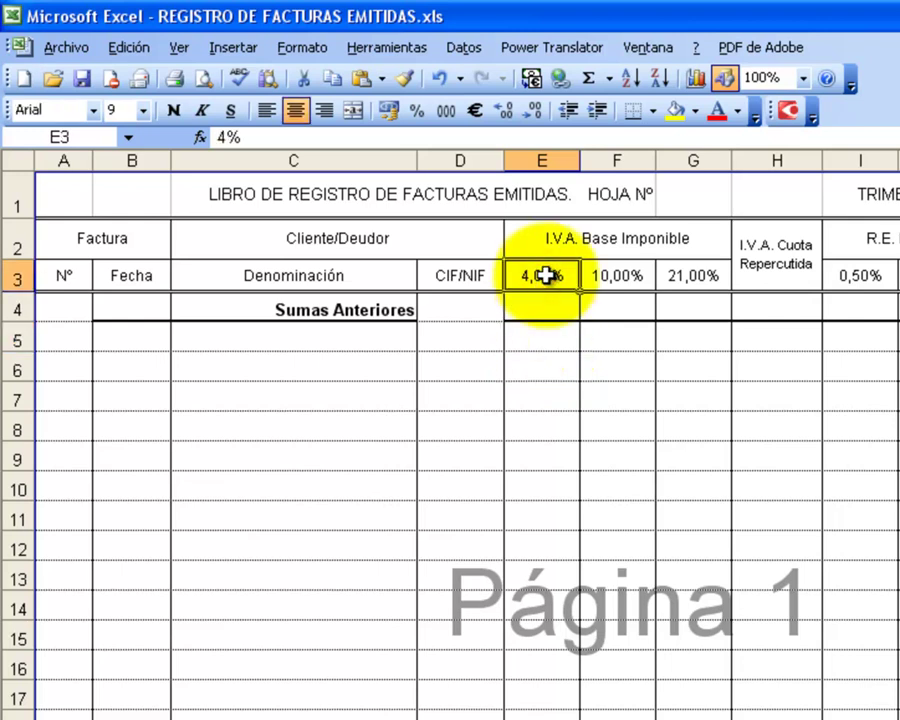
pyautogui.click(768, 336)
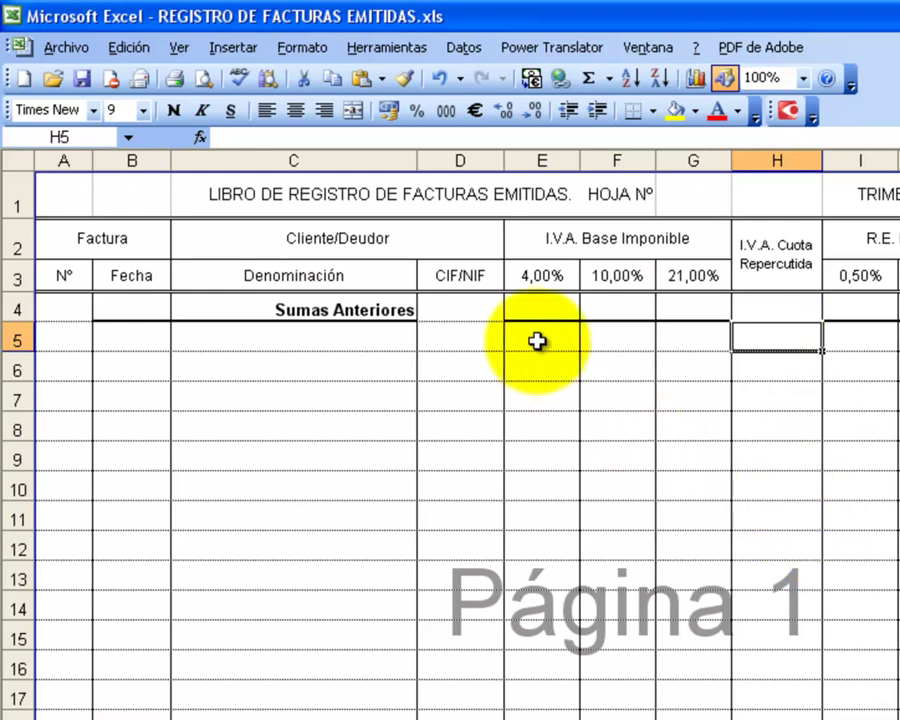
pyautogui.click(536, 339)
pyautogui.click(540, 278)
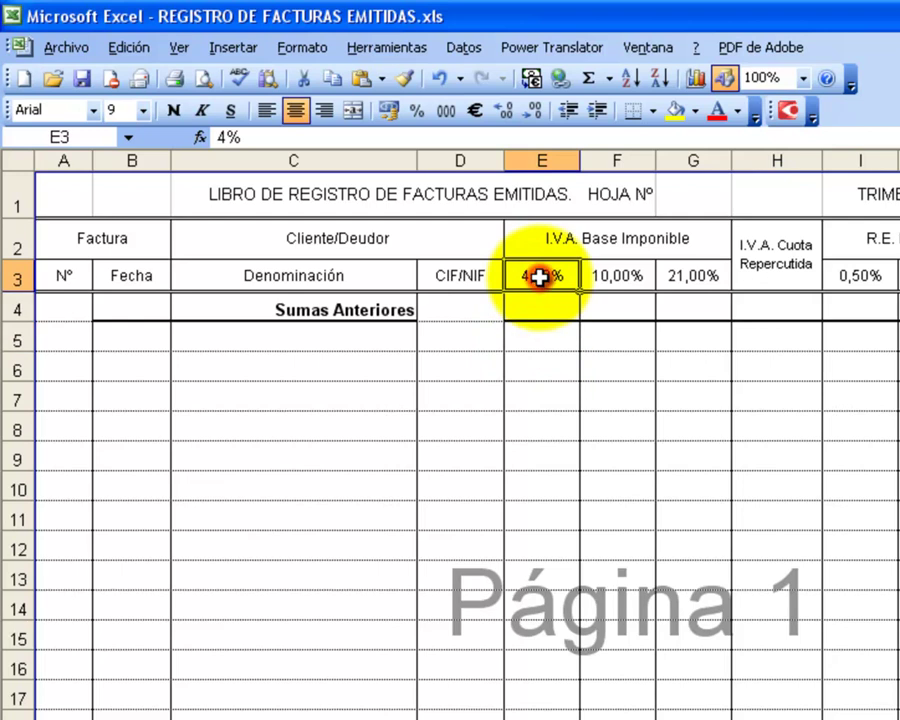
pyautogui.click(776, 368)
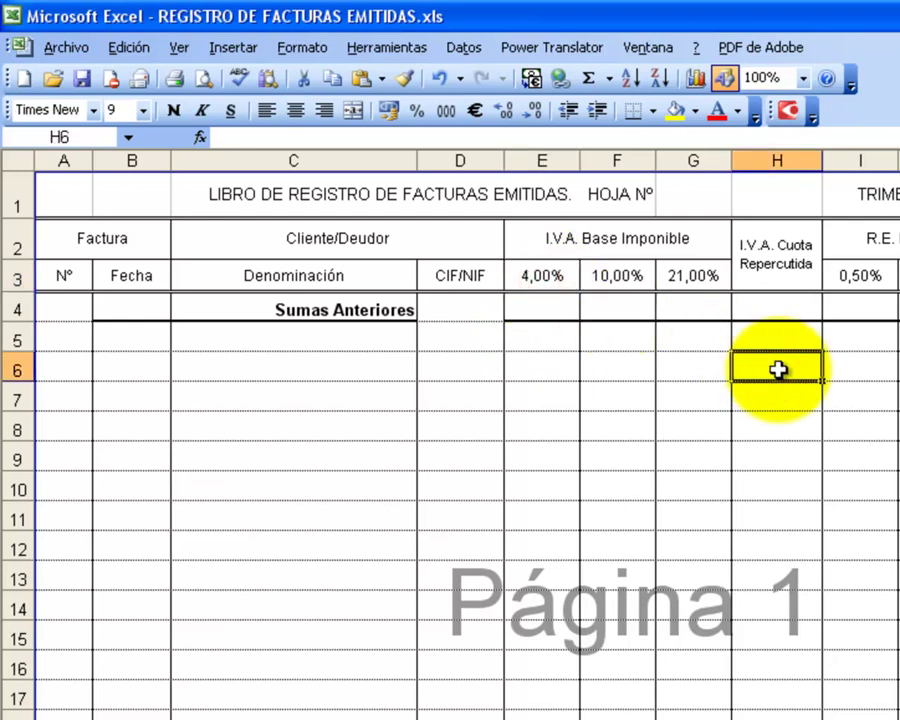
pyautogui.click(513, 277)
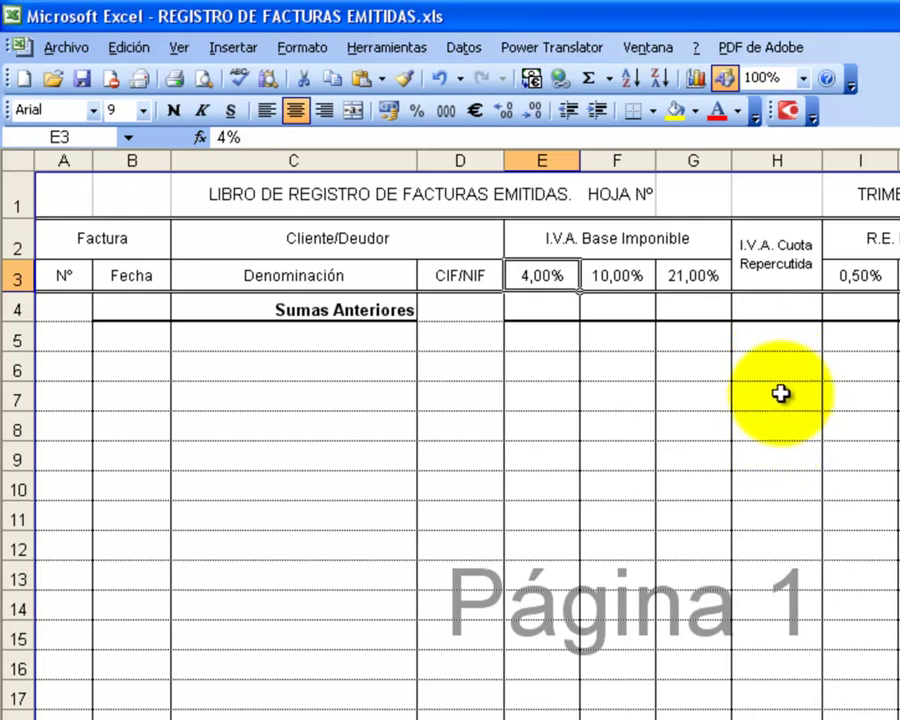
pyautogui.click(784, 346)
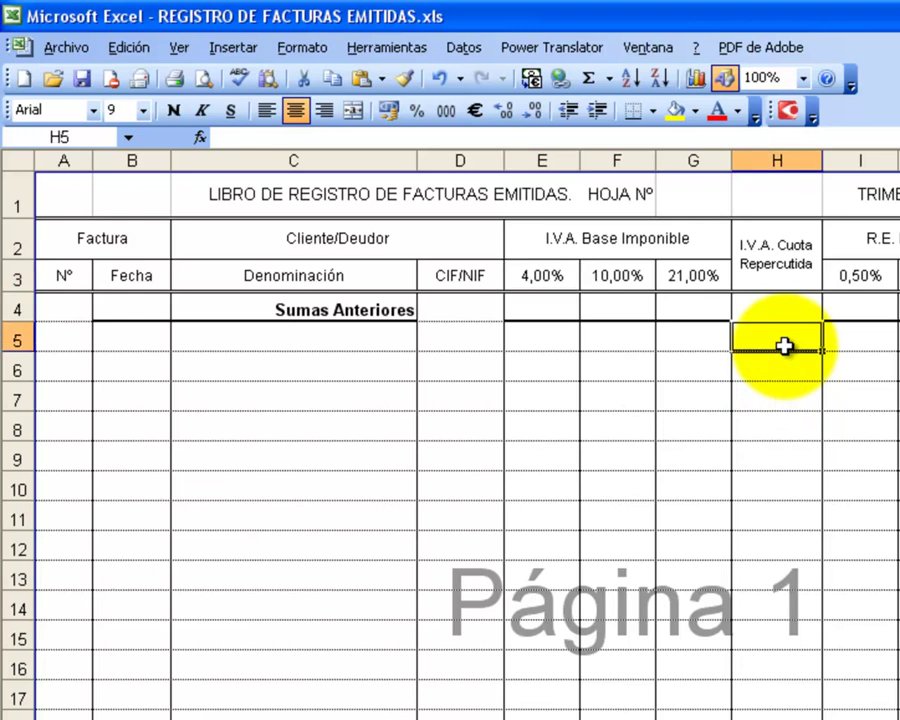
pyautogui.click(784, 346)
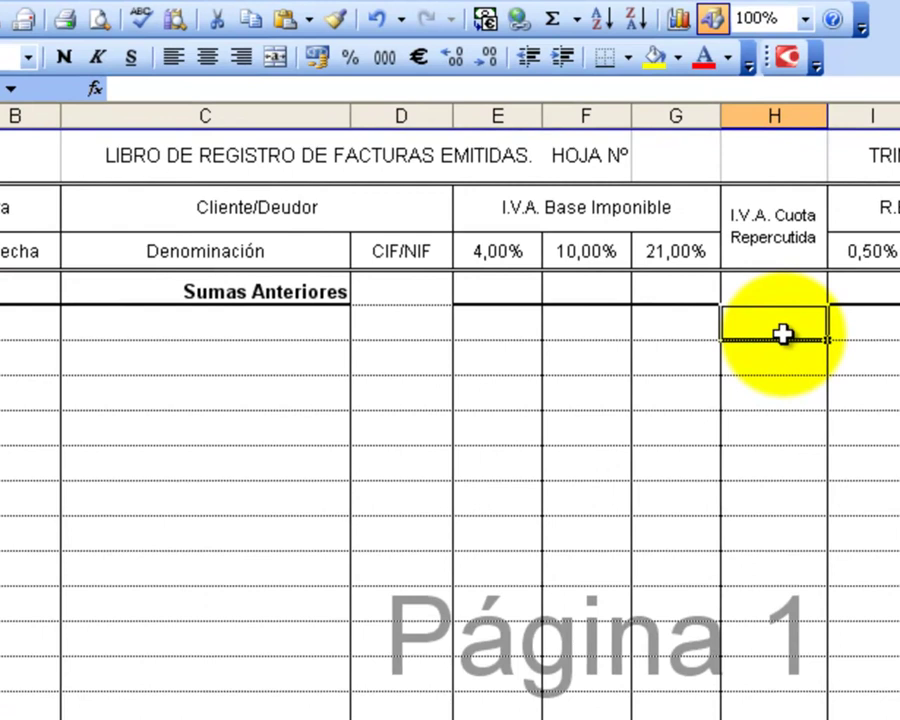
# Enter =E5*E3 in H5 for the 4% VAT quota
pyautogui.write('=')
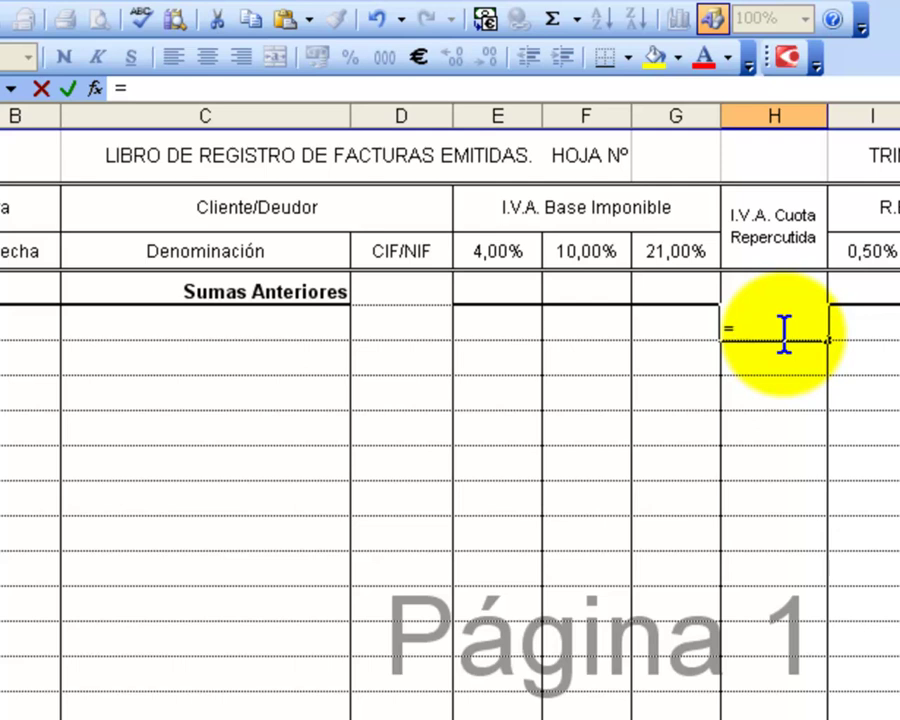
pyautogui.click(486, 327)
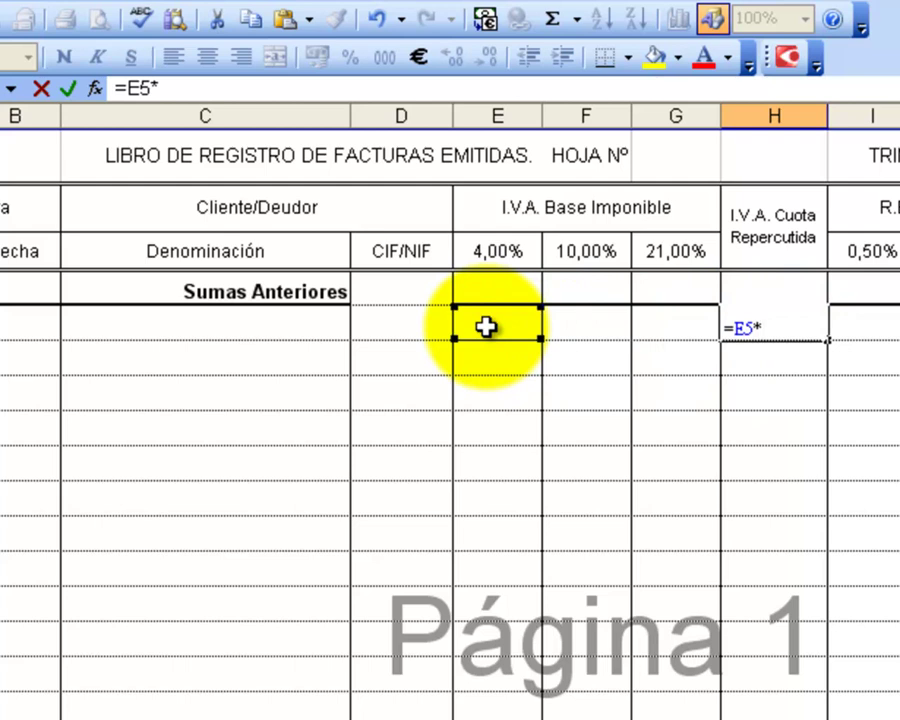
pyautogui.click(486, 250)
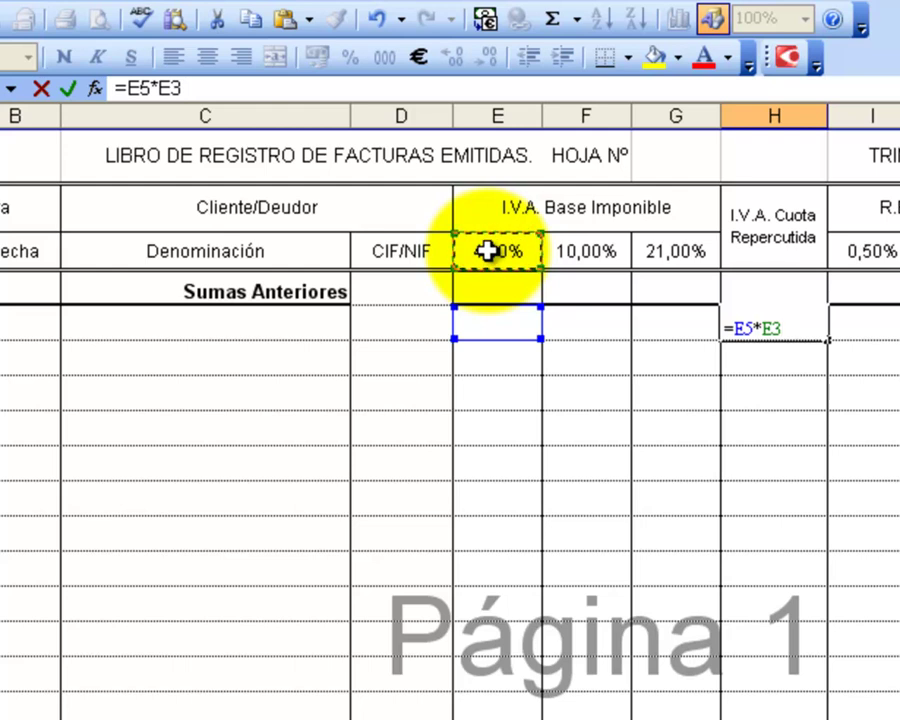
pyautogui.press('Return')
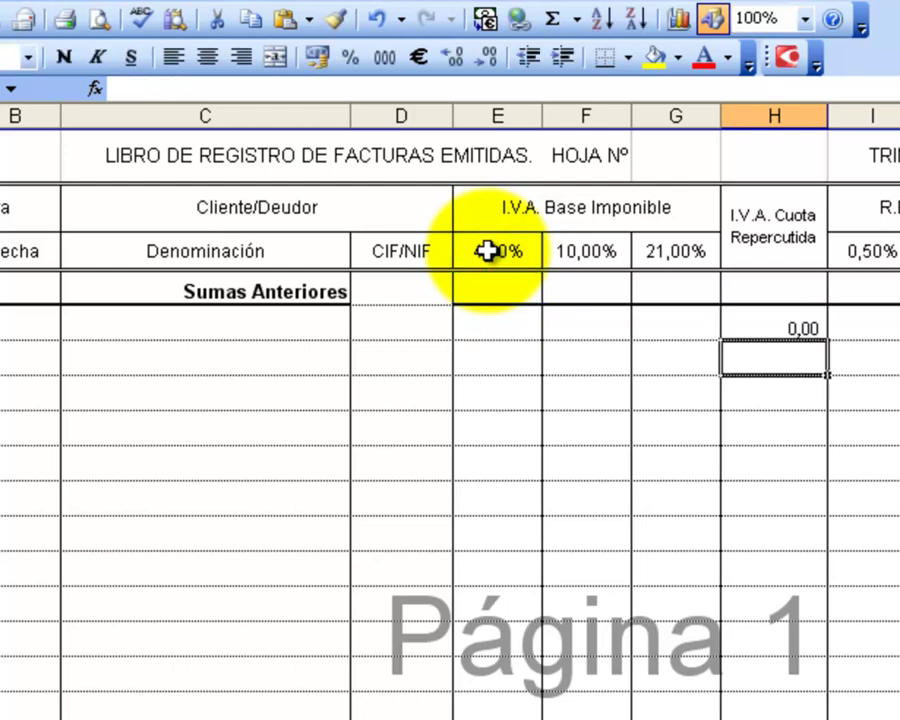
pyautogui.click(780, 322)
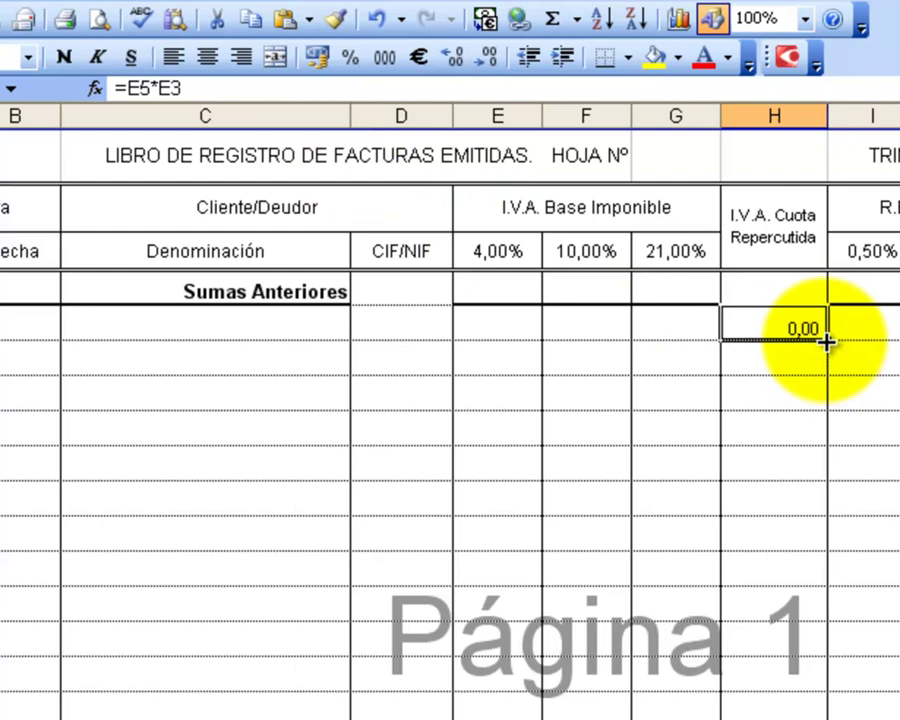
pyautogui.moveTo(826, 342); pyautogui.dragTo(826, 376)
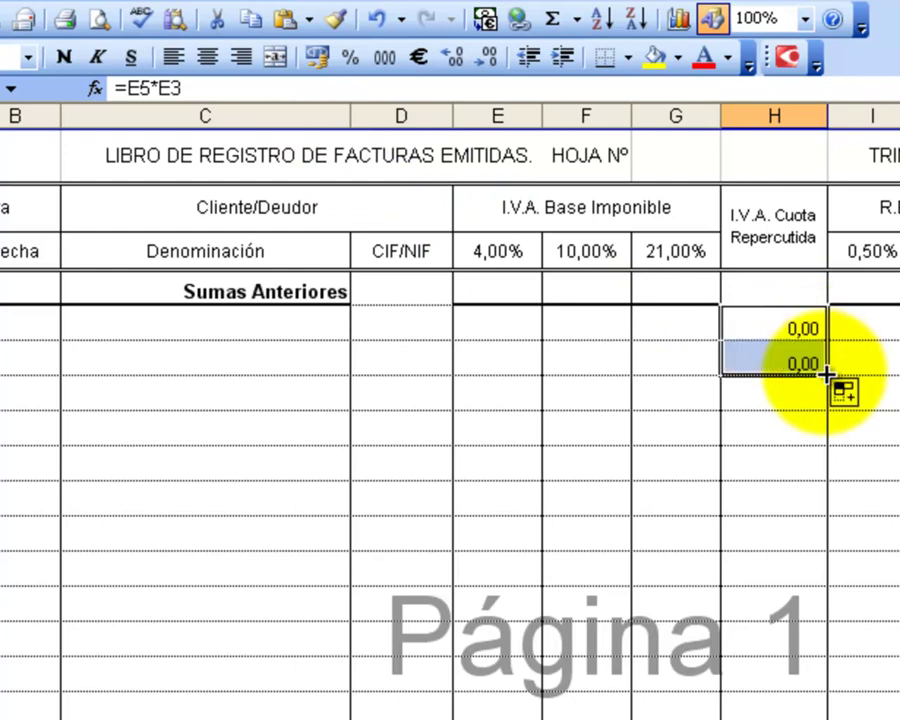
pyautogui.click(782, 328)
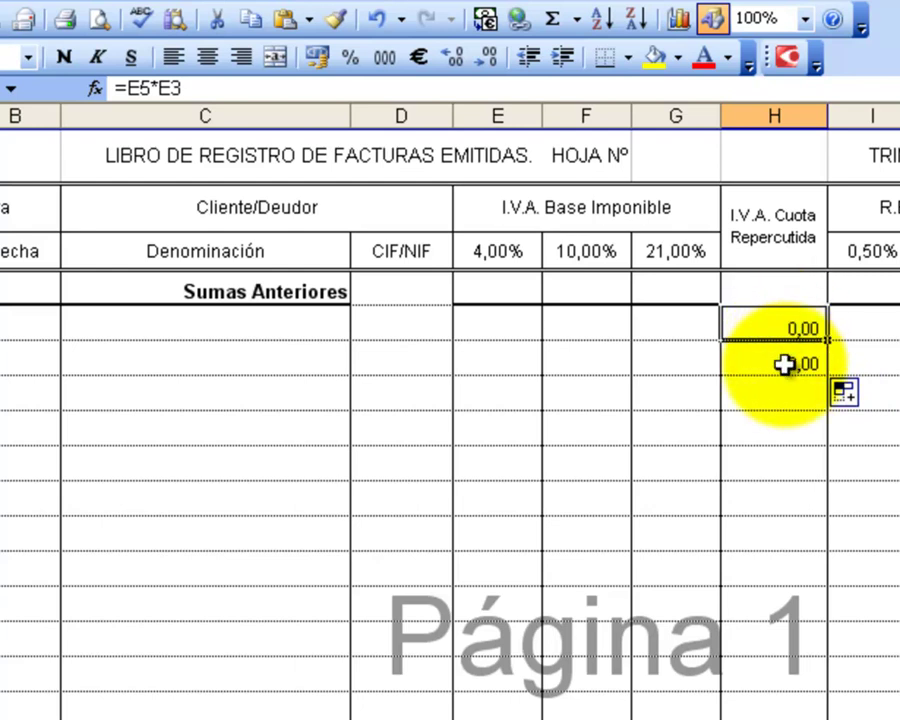
pyautogui.click(783, 363)
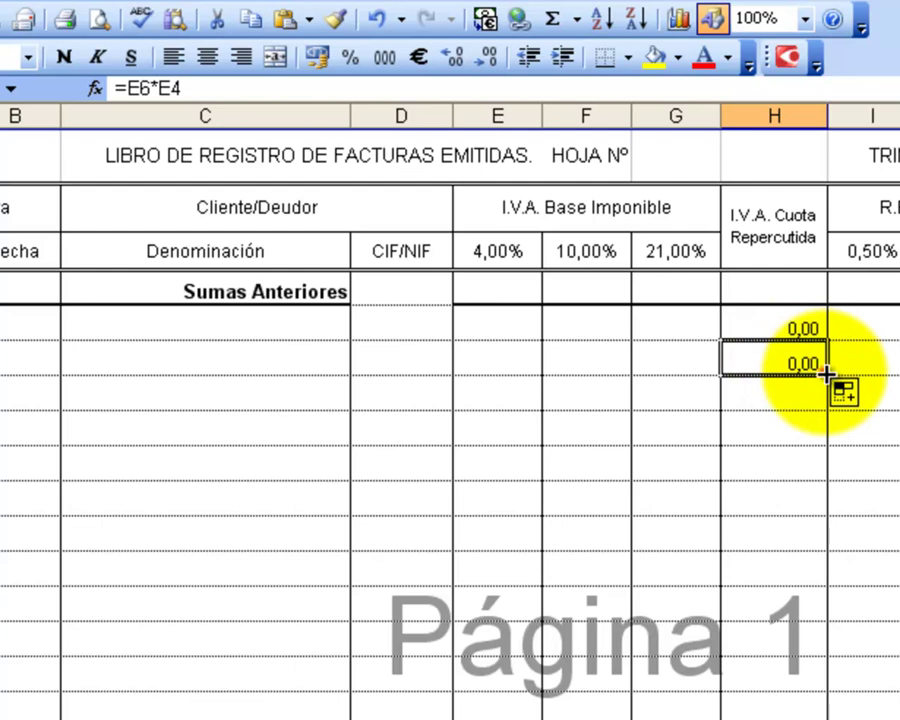
pyautogui.moveTo(826, 374); pyautogui.dragTo(826, 470)
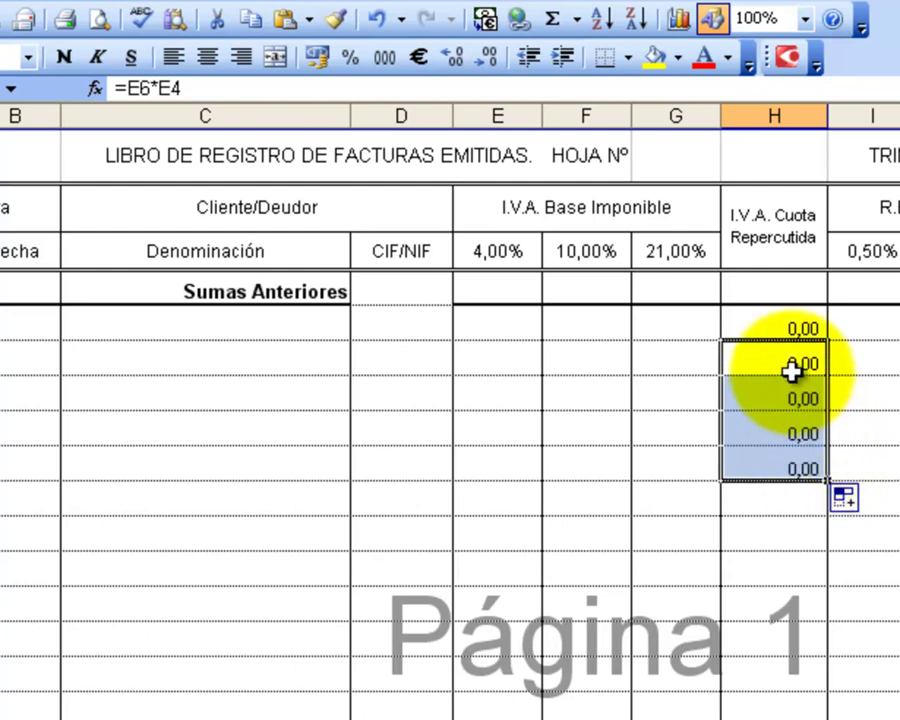
pyautogui.click(790, 327)
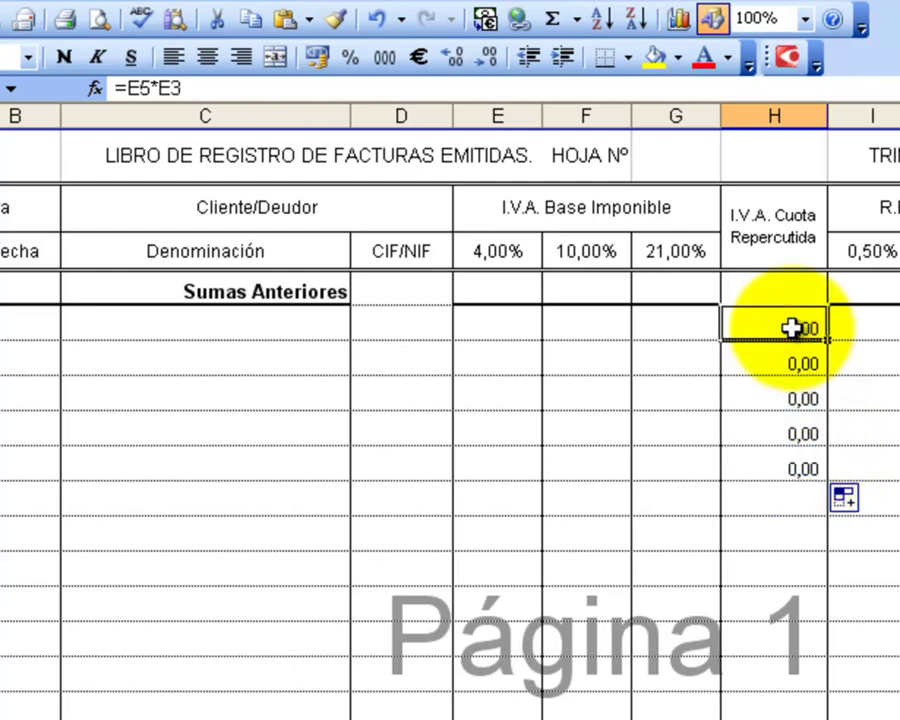
pyautogui.click(791, 366)
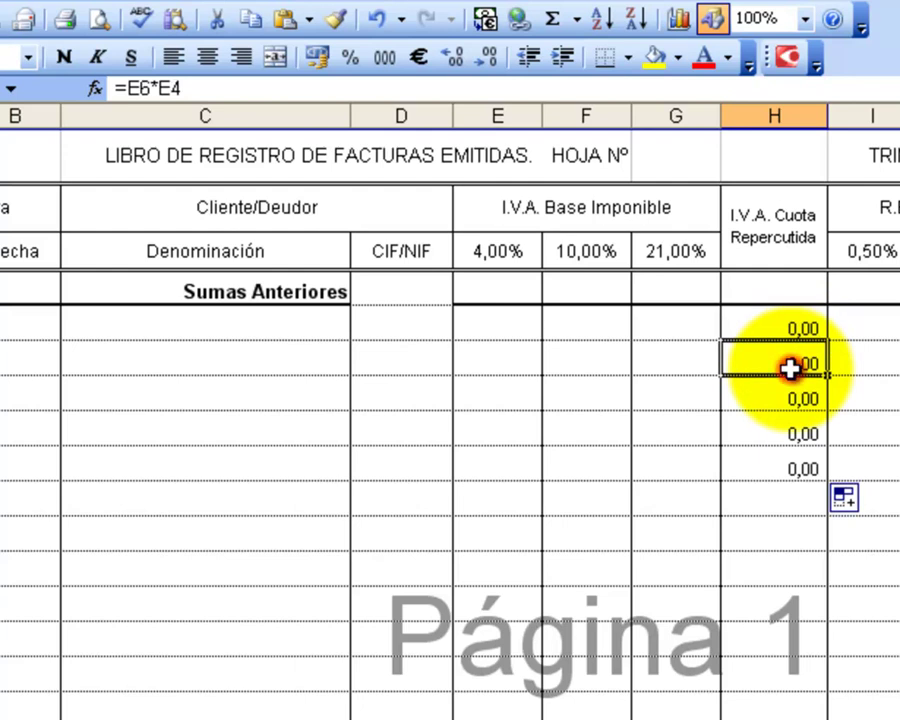
pyautogui.click(788, 400)
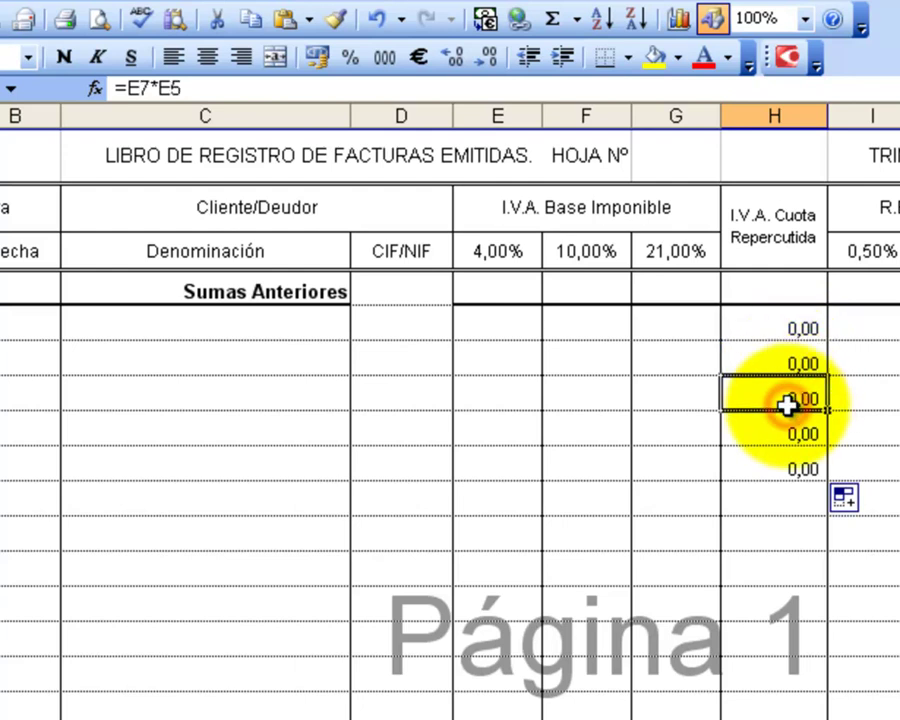
pyautogui.click(785, 433)
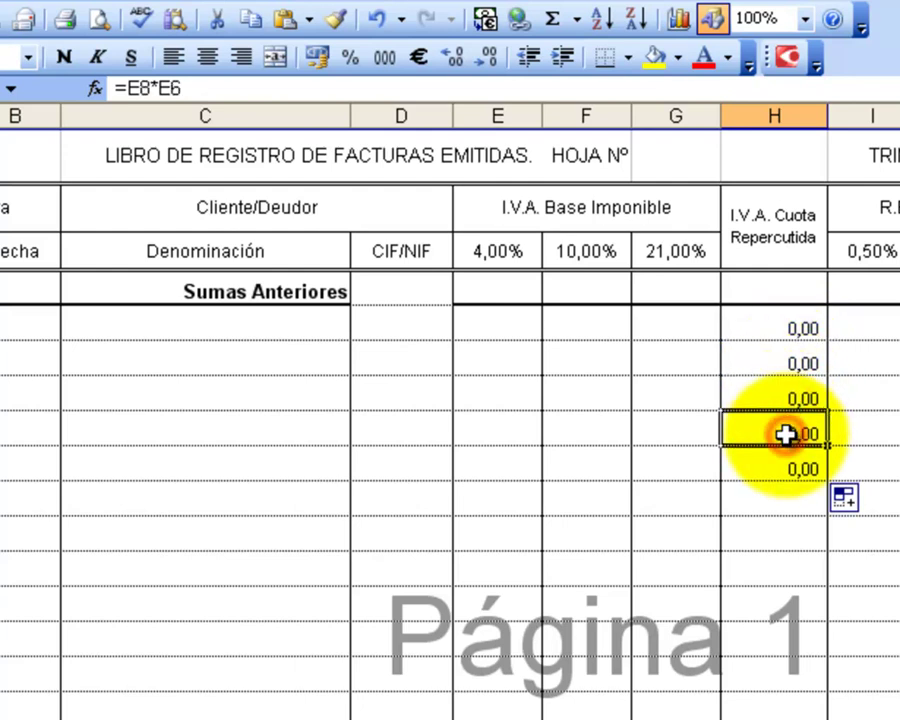
pyautogui.click(783, 470)
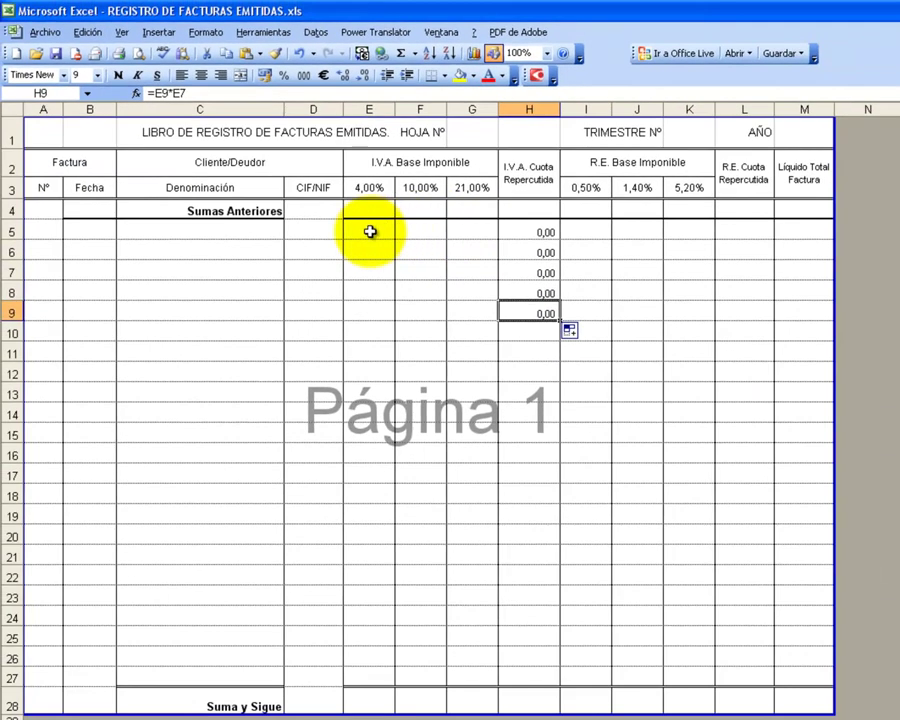
pyautogui.moveTo(370, 232); pyautogui.dragTo(370, 671)
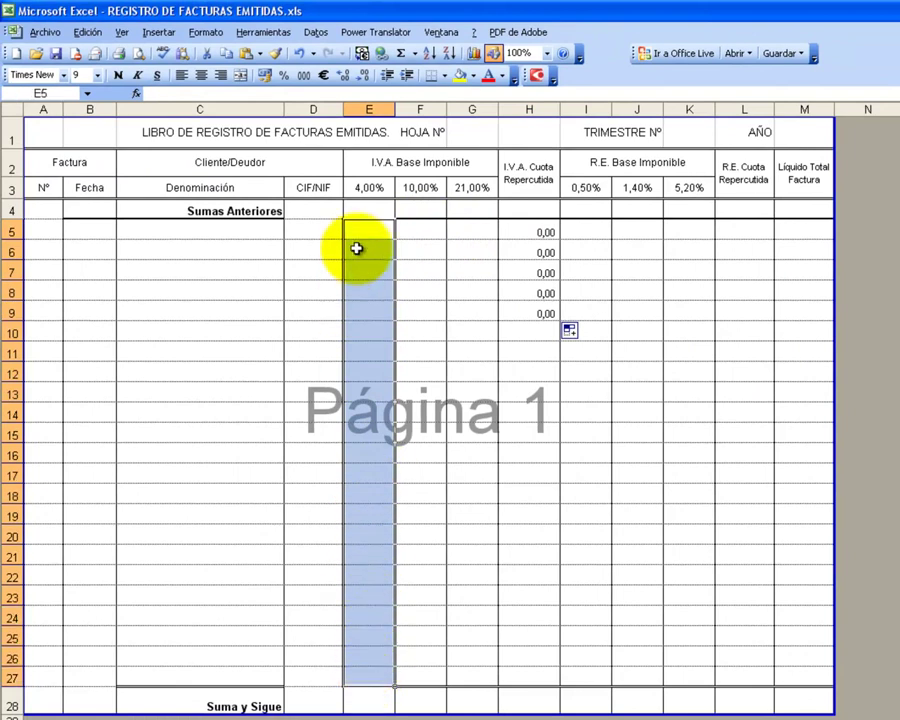
pyautogui.click(361, 190)
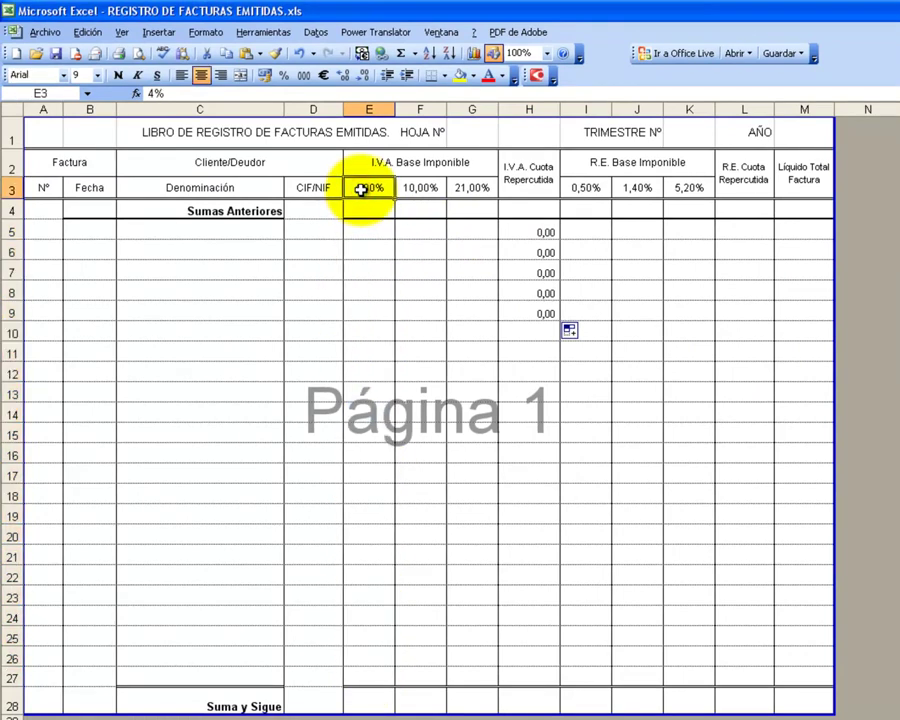
pyautogui.moveTo(370, 235)
pyautogui.mouseDown()
pyautogui.moveTo(384, 496)
pyautogui.moveTo(386, 653)
pyautogui.moveTo(382, 589)
pyautogui.moveTo(378, 672)
pyautogui.mouseUp()
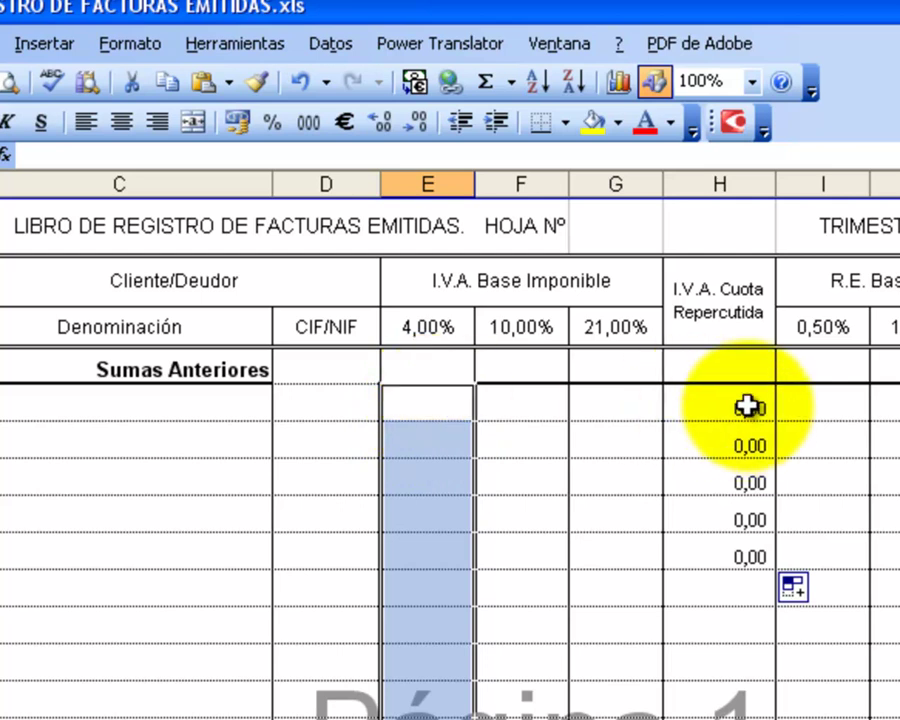
pyautogui.click(438, 405)
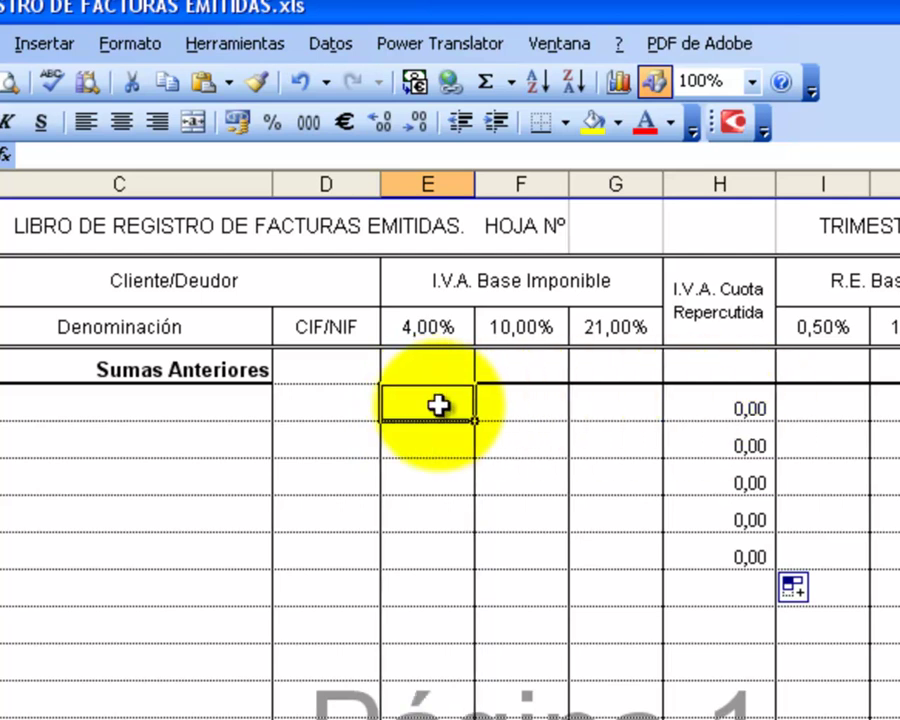
pyautogui.click(726, 447)
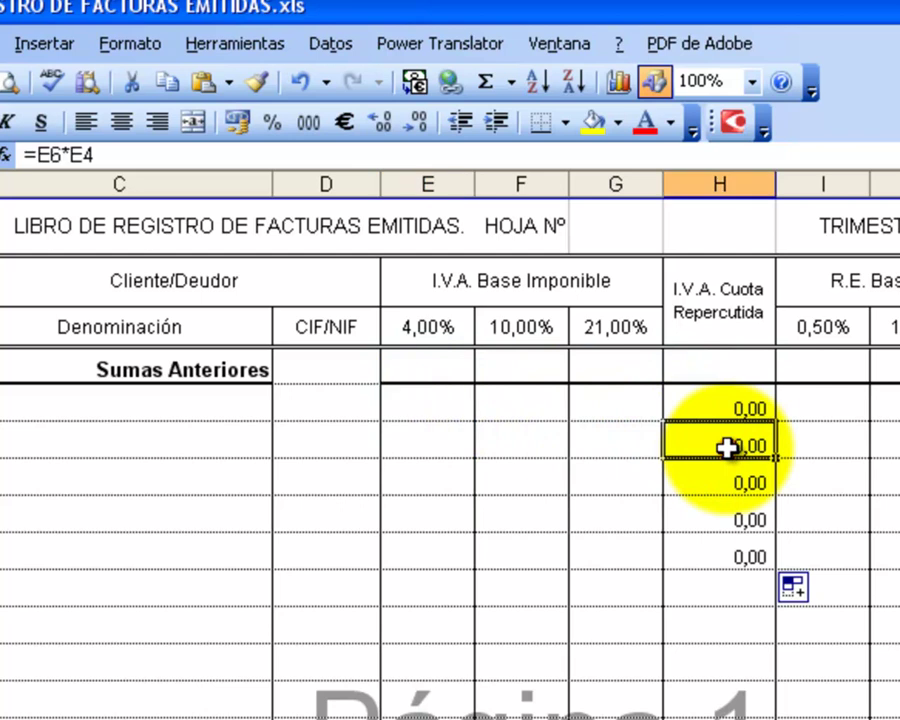
pyautogui.click(427, 436)
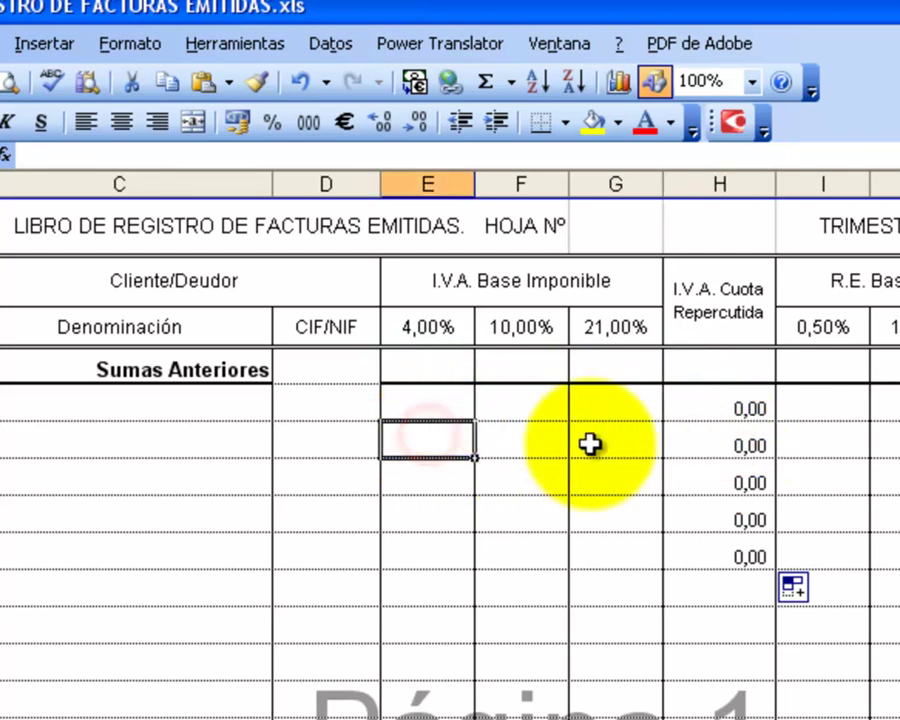
pyautogui.click(746, 483)
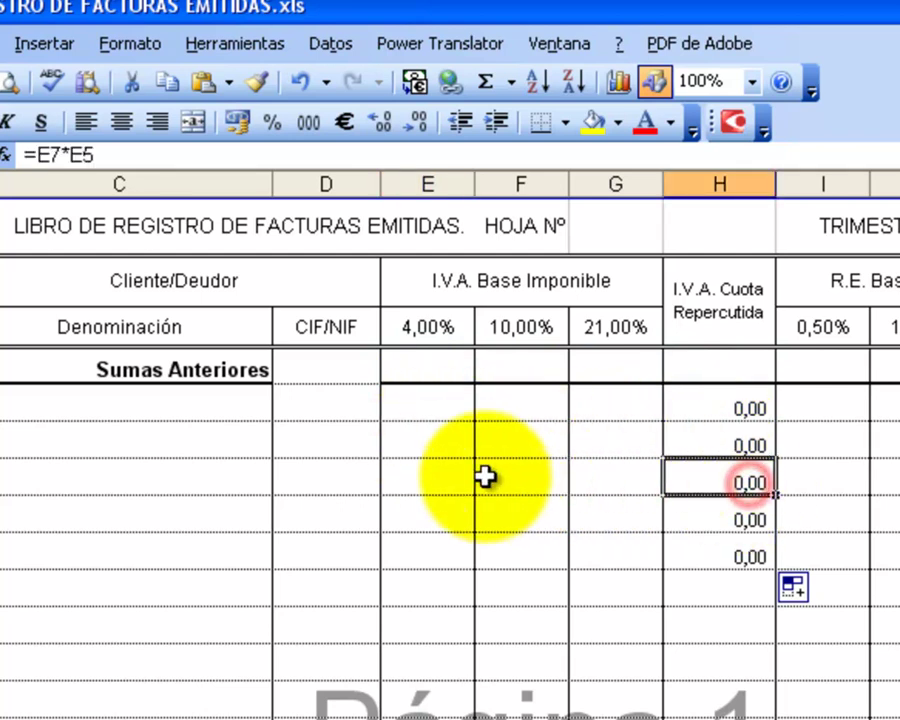
pyautogui.click(421, 476)
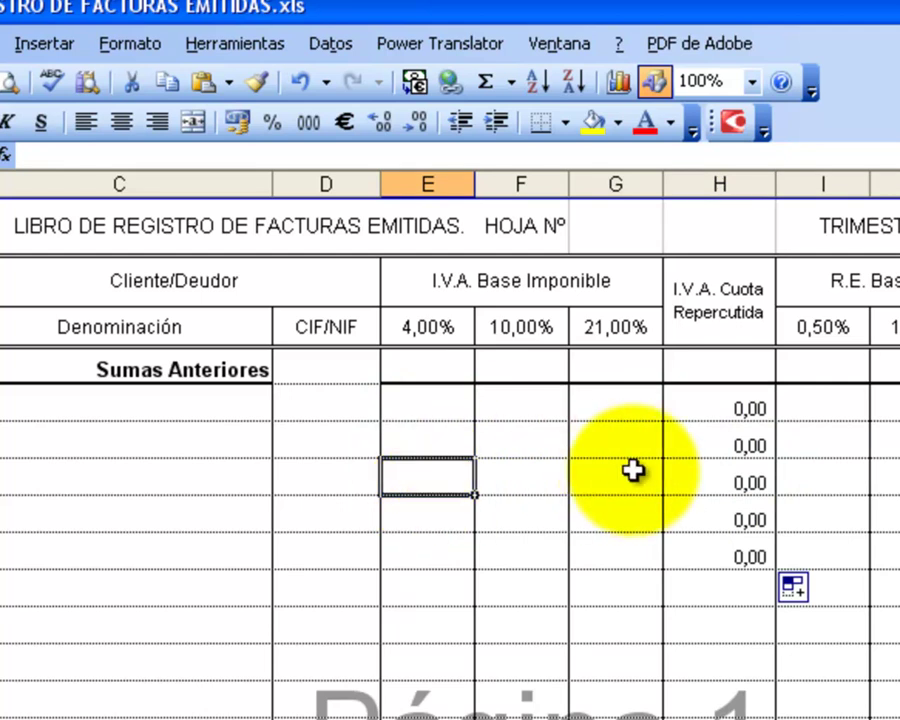
pyautogui.click(421, 331)
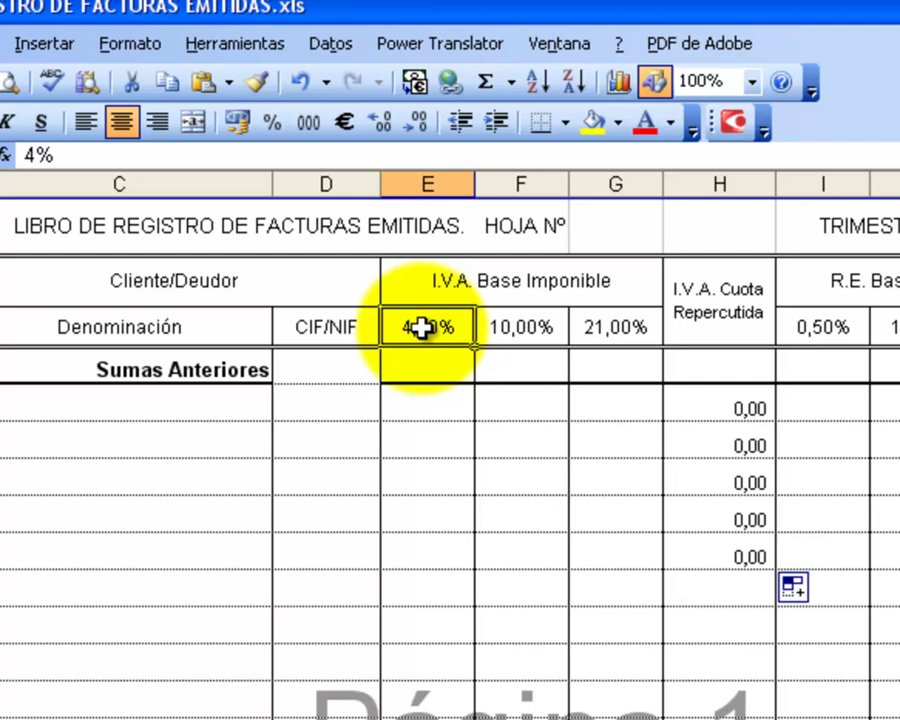
pyautogui.click(733, 412)
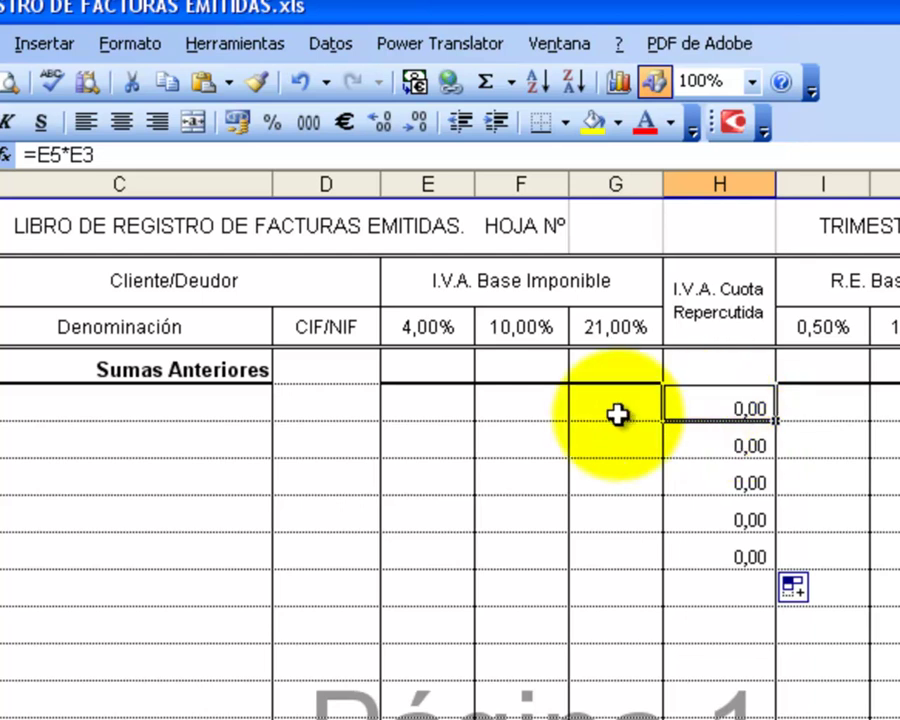
pyautogui.click(427, 411)
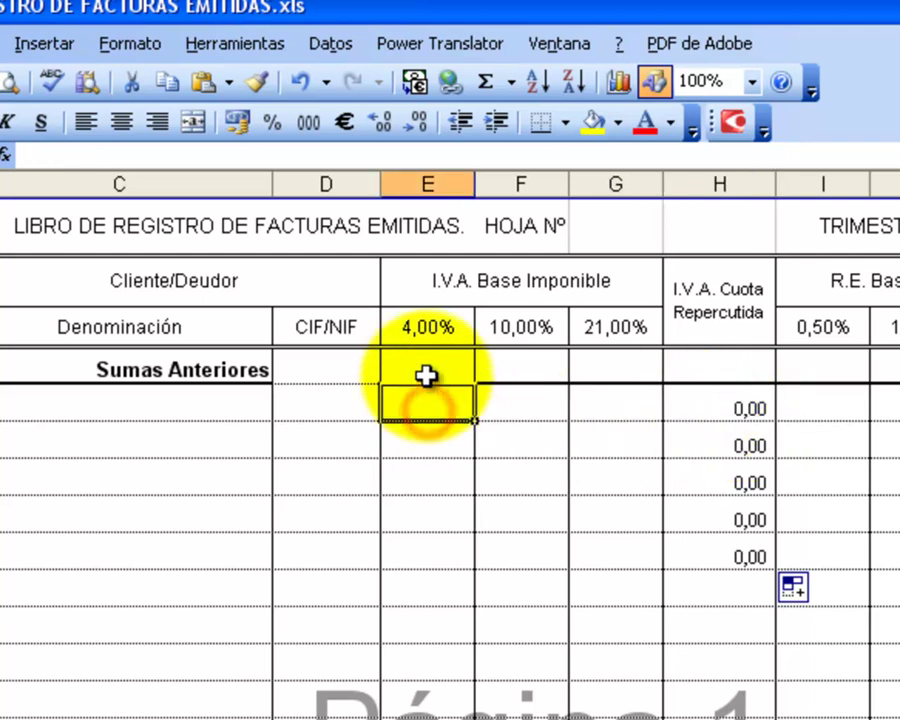
pyautogui.click(440, 333)
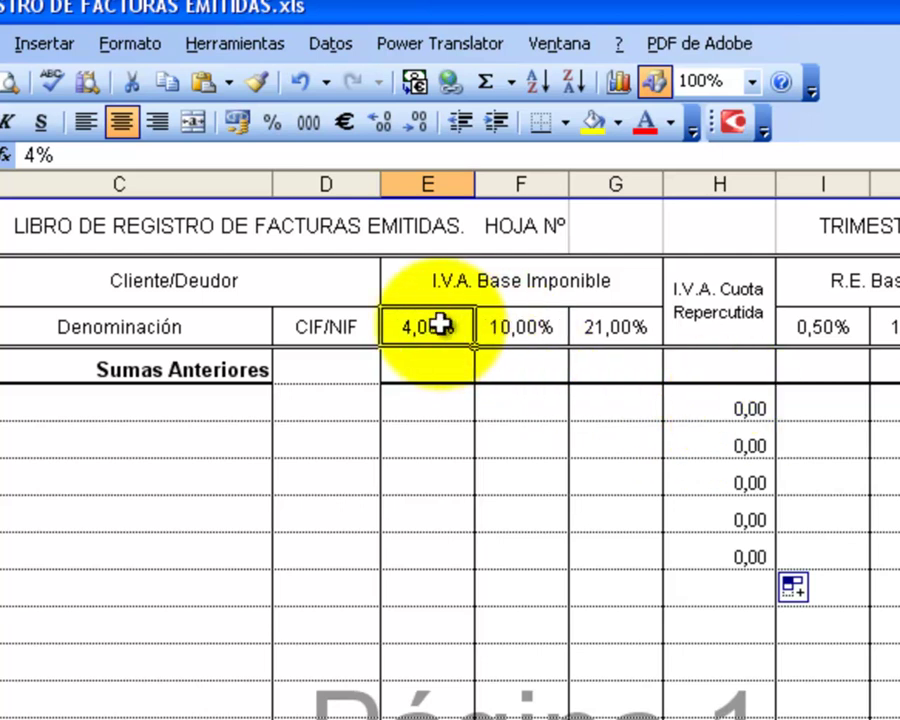
pyautogui.click(724, 403)
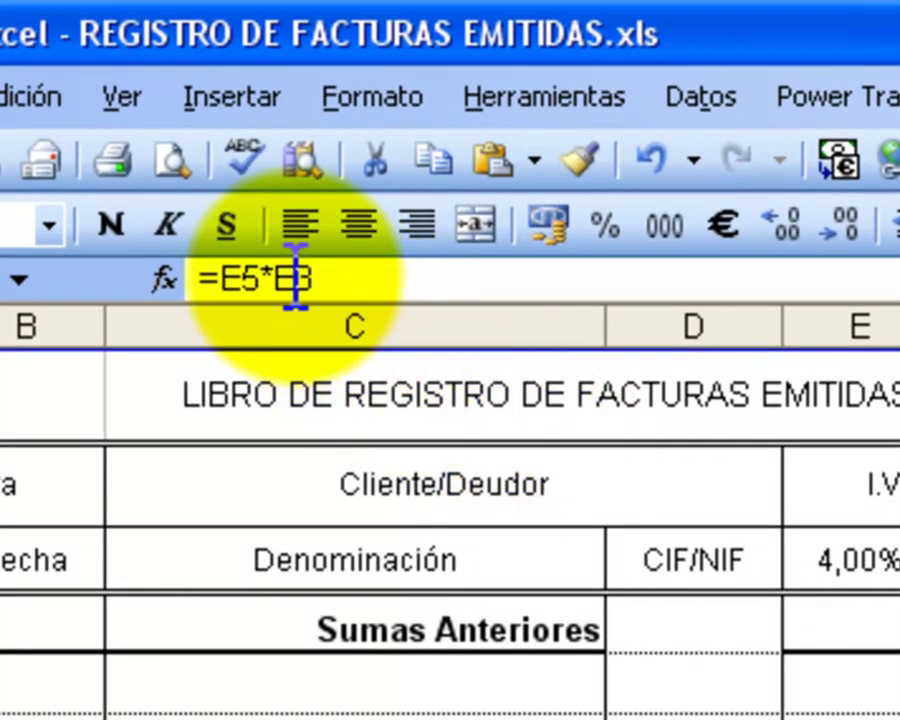
# Edit H5's formula to =E5*$E$3 so the 4% rate reference is absolute
pyautogui.click(295, 278)
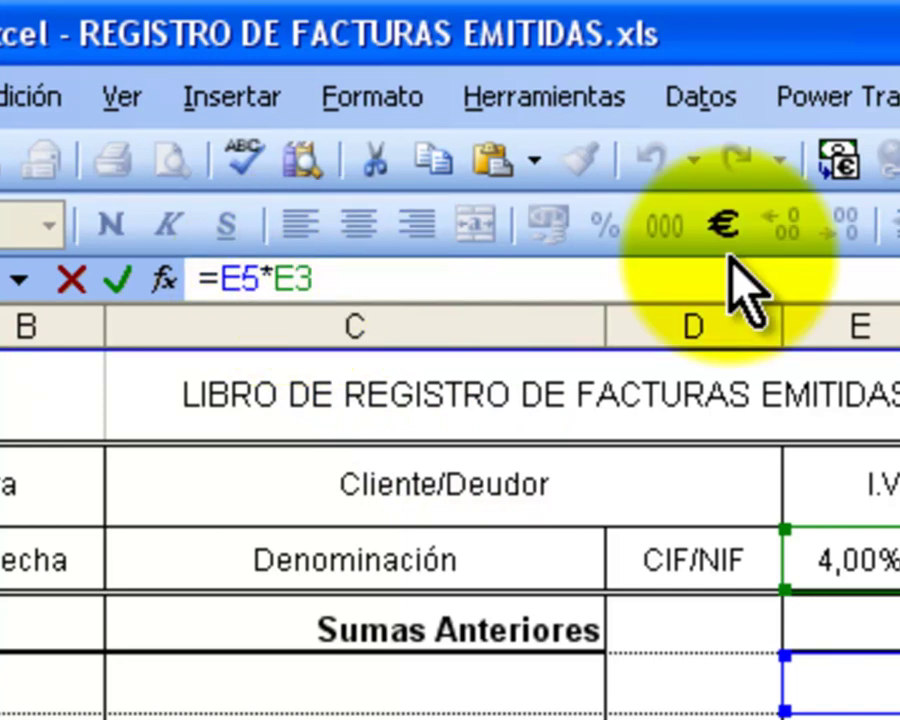
pyautogui.write('$')
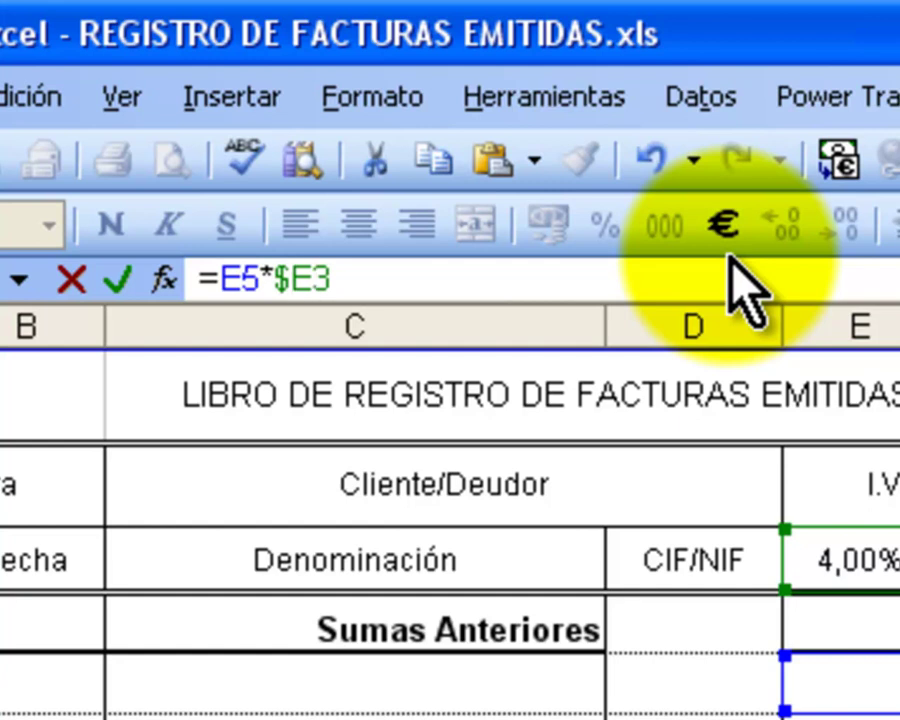
pyautogui.write('$')
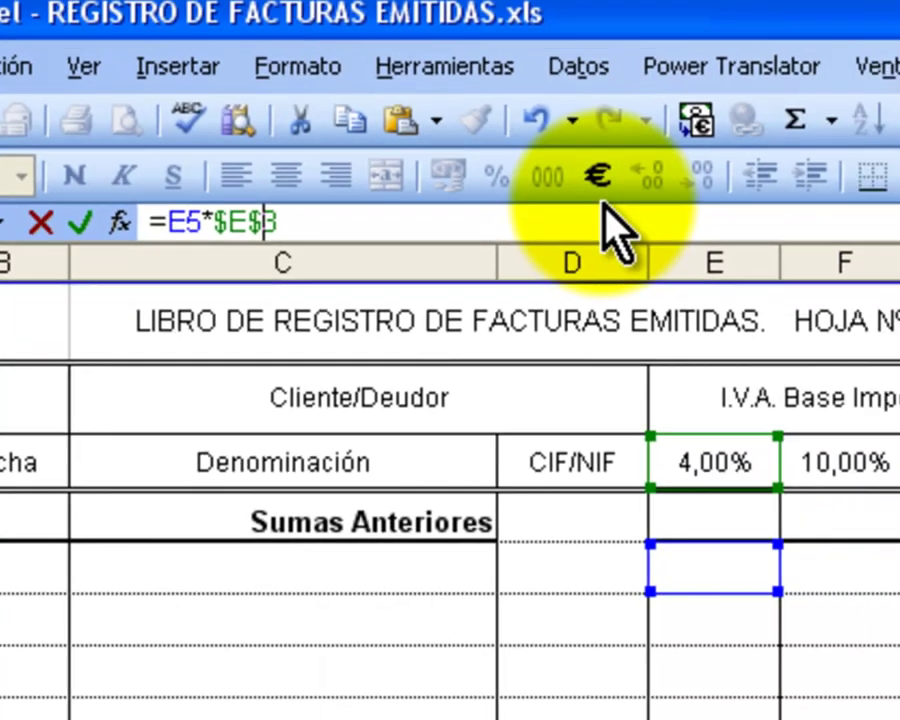
pyautogui.press('Return')
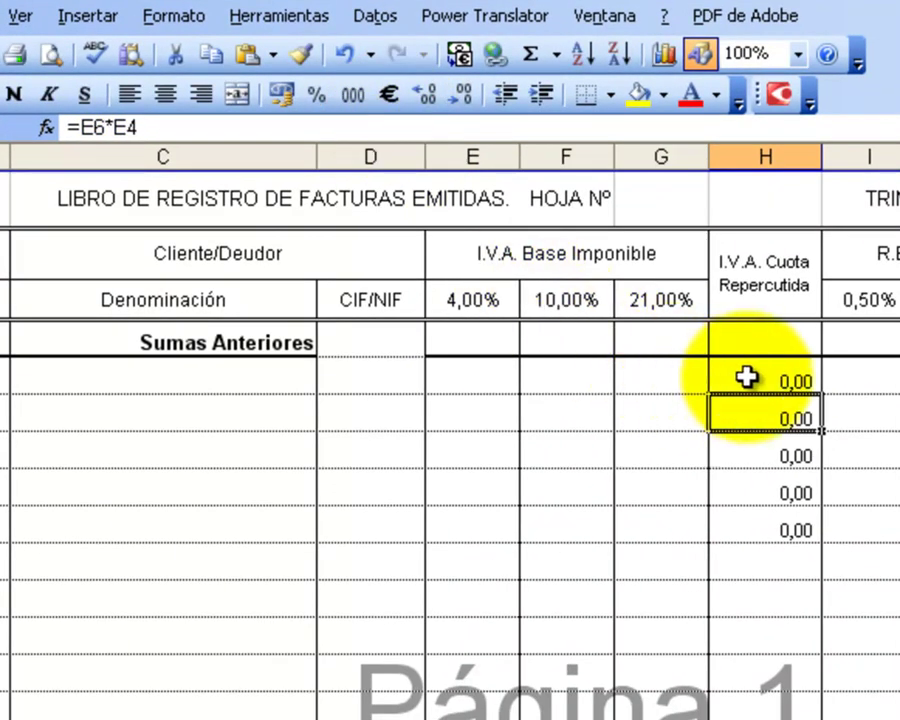
# Clear the outdated quota formulas in H6:H9, keeping only H5's =E5*$E$3
pyautogui.click(794, 457)
pyautogui.click(792, 491)
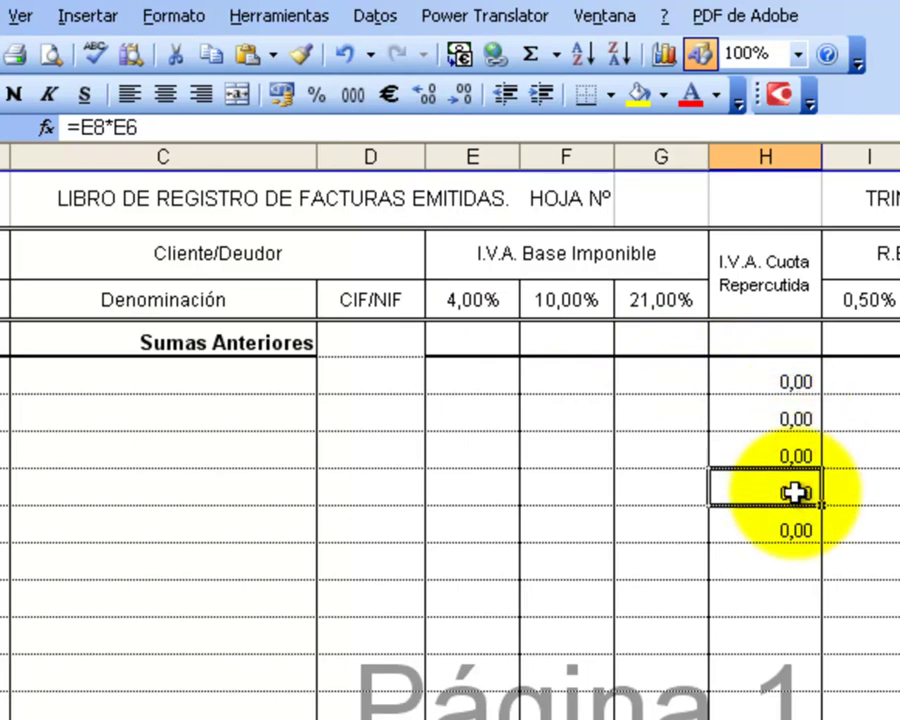
pyautogui.click(795, 529)
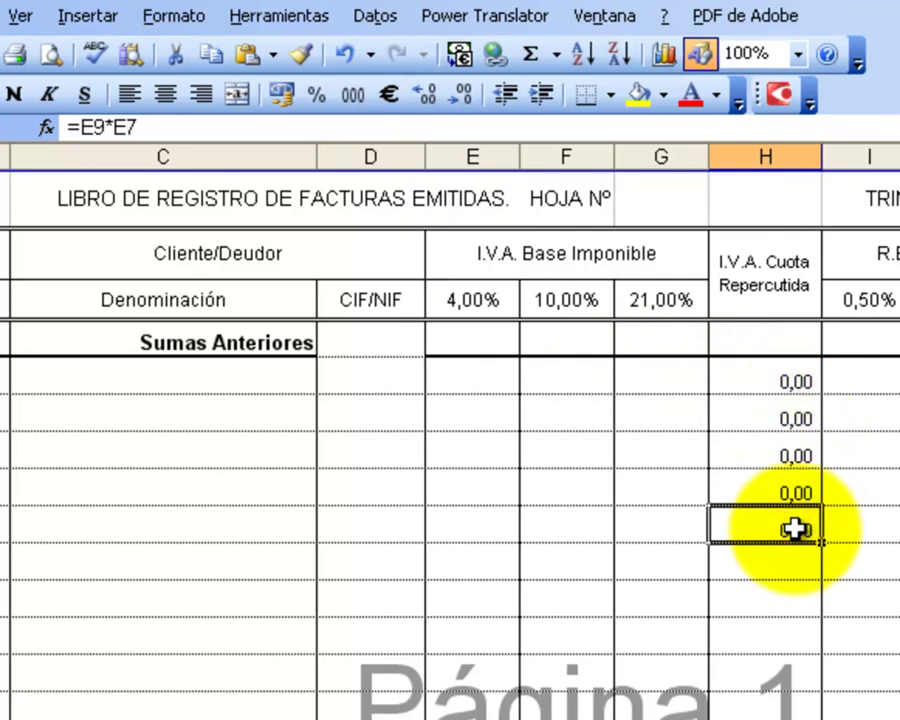
pyautogui.moveTo(800, 420); pyautogui.dragTo(798, 522)
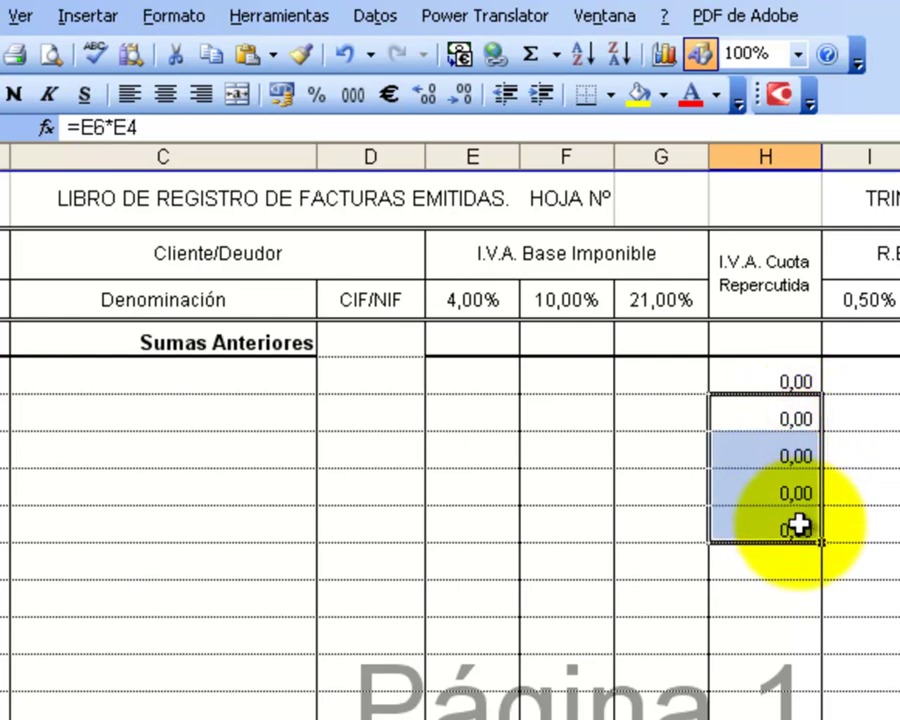
pyautogui.press('Delete')
pyautogui.click(764, 378)
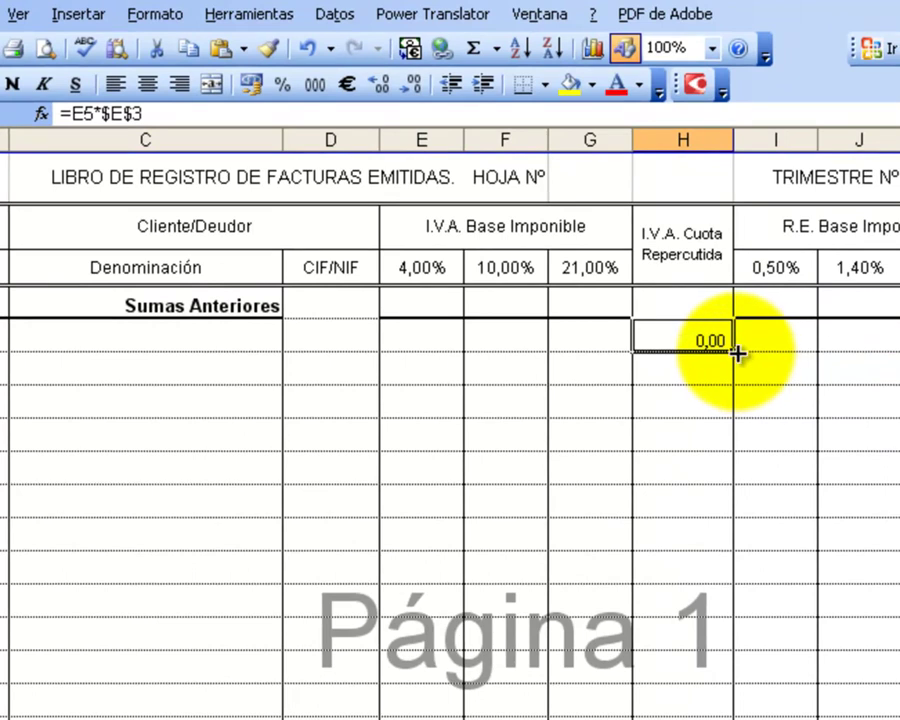
# Fill the =E5*$E$3 formula from H5 down through H12
pyautogui.moveTo(735, 352); pyautogui.dragTo(728, 475)
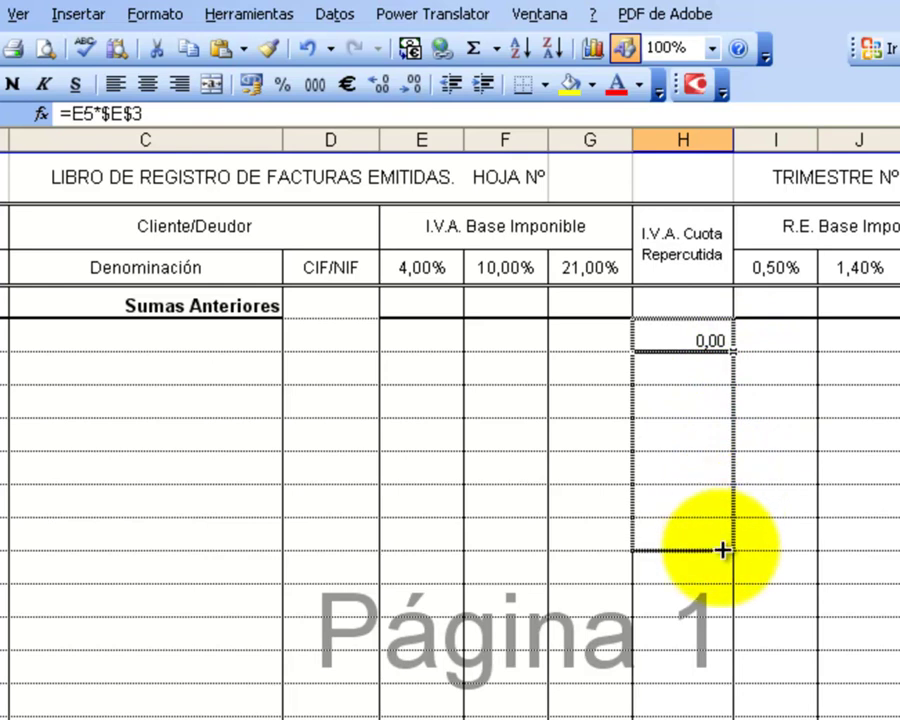
pyautogui.moveTo(728, 475); pyautogui.dragTo(720, 600)
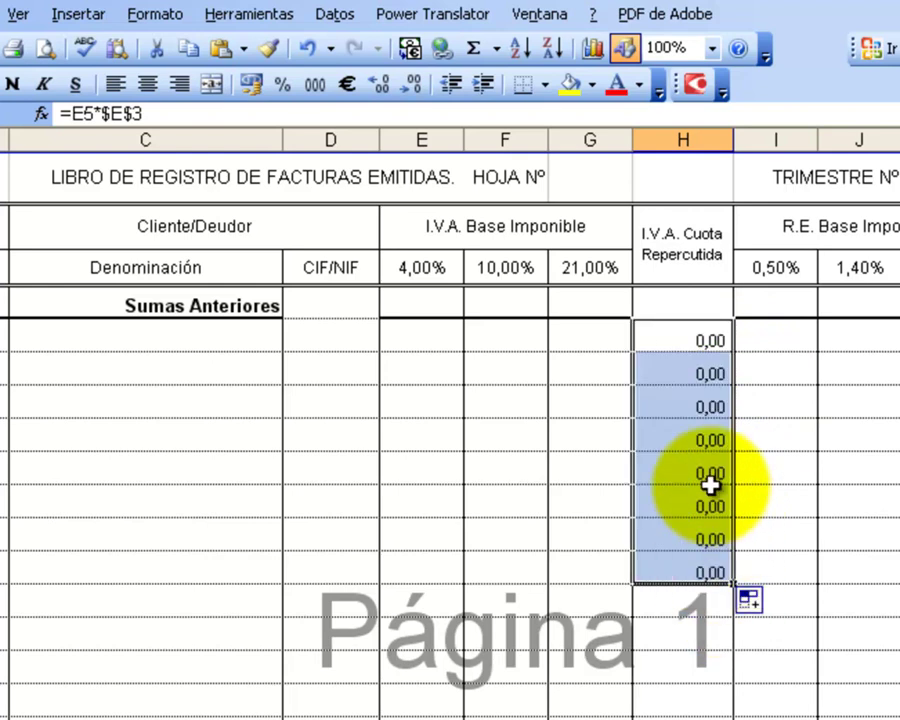
pyautogui.click(693, 338)
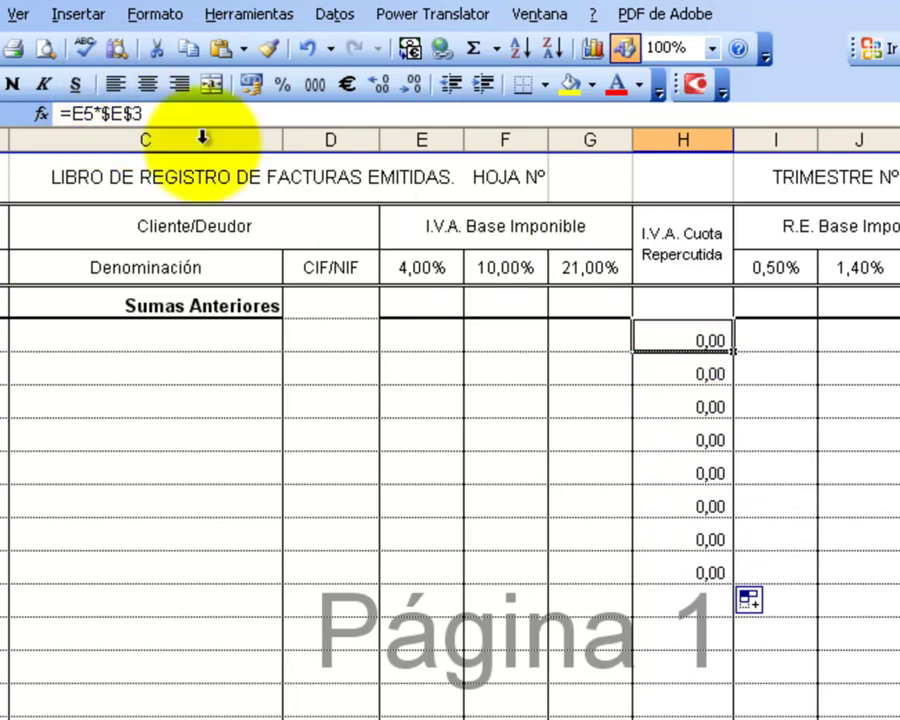
# Inspect the copied quota formulas in H6 through H12, each still using $E$3
pyautogui.click(696, 375)
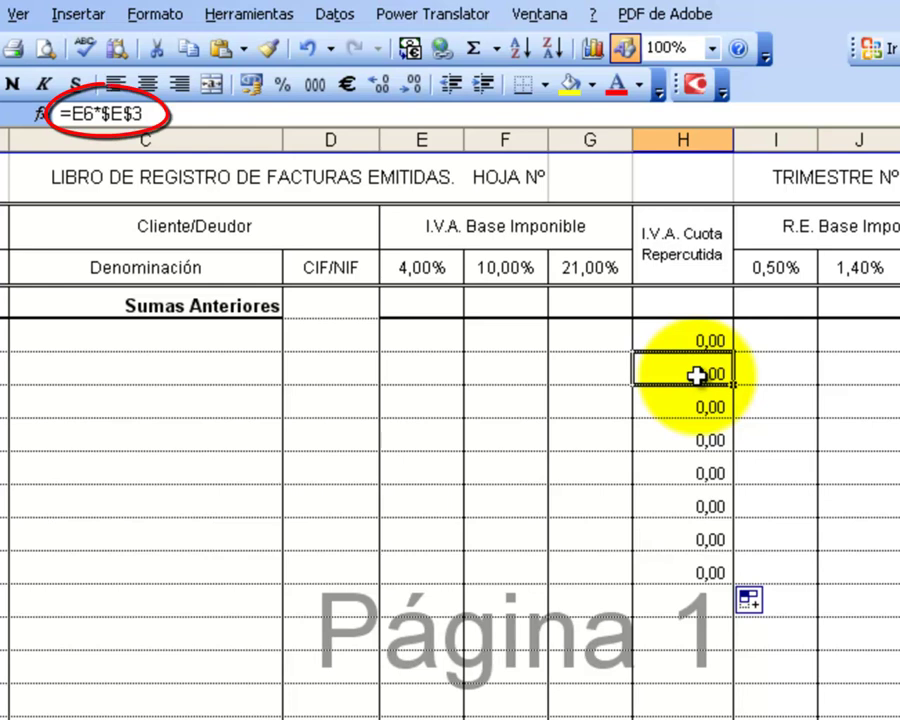
pyautogui.click(703, 402)
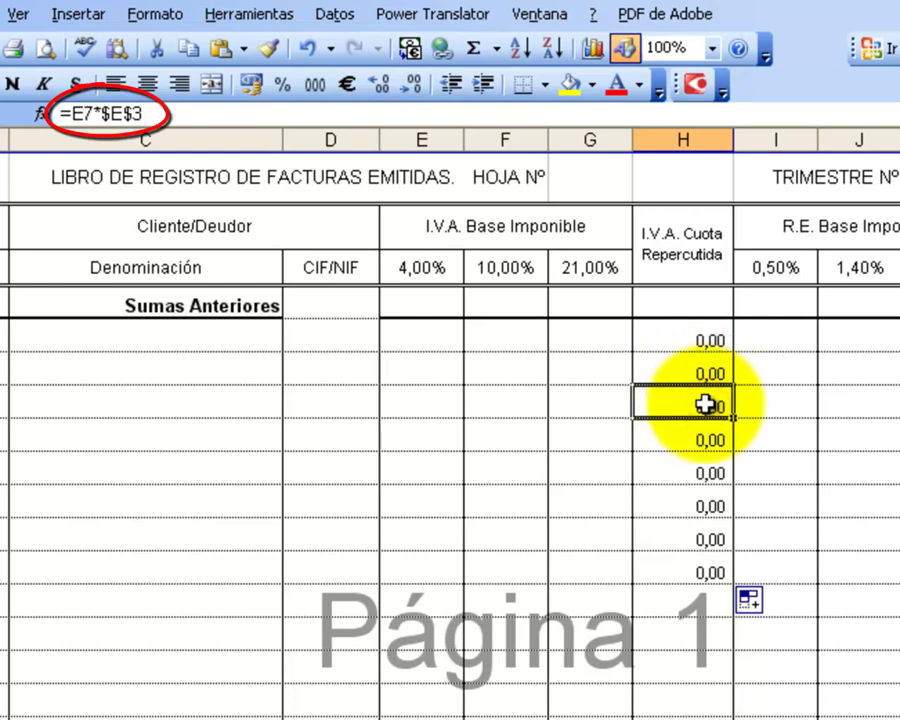
pyautogui.click(707, 434)
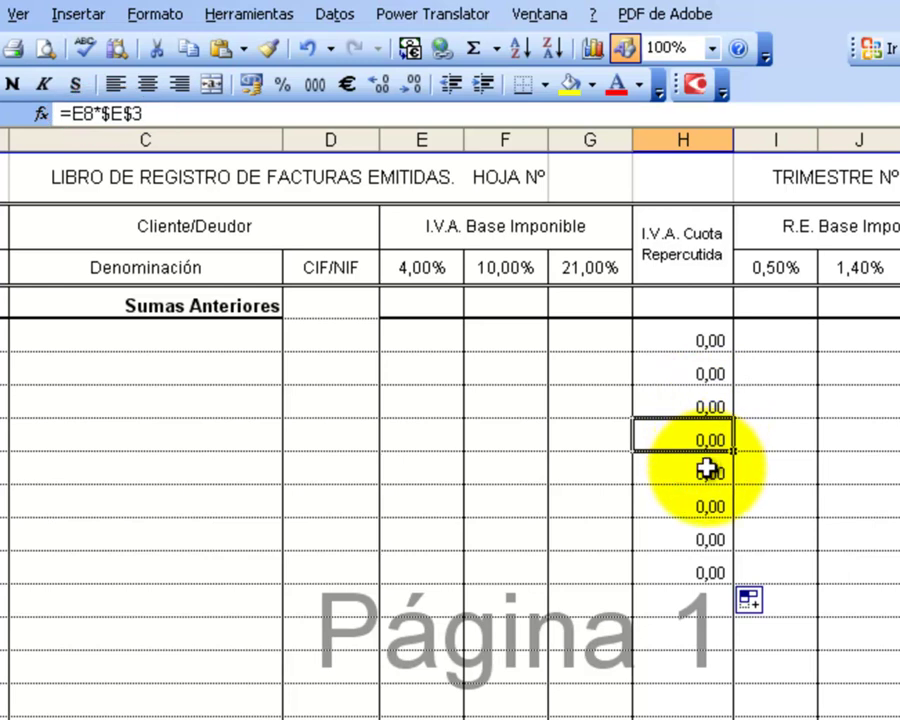
pyautogui.click(704, 464)
pyautogui.click(700, 504)
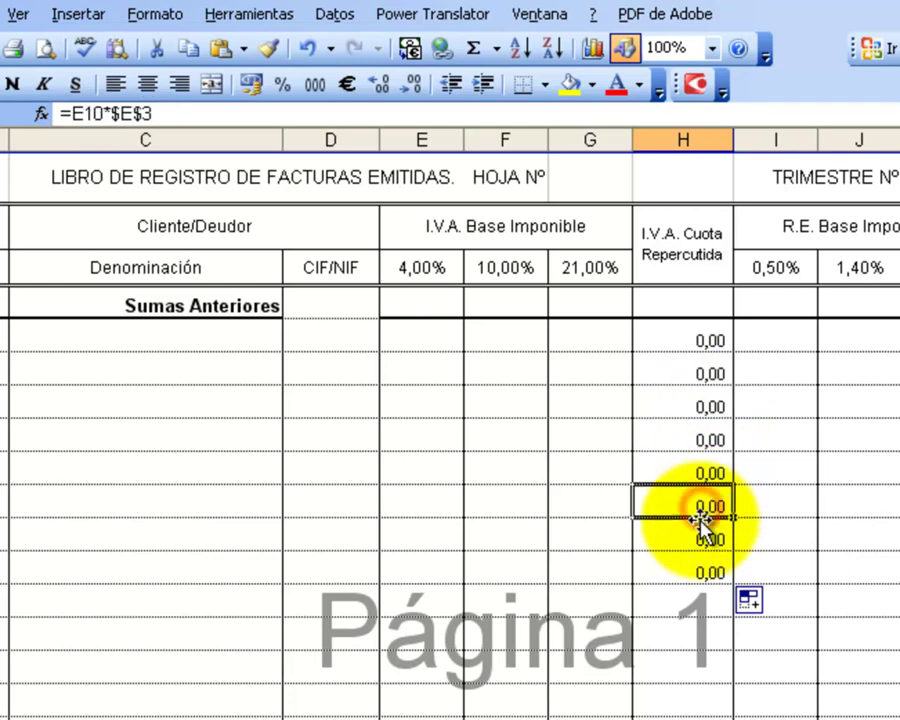
pyautogui.click(697, 541)
pyautogui.click(694, 568)
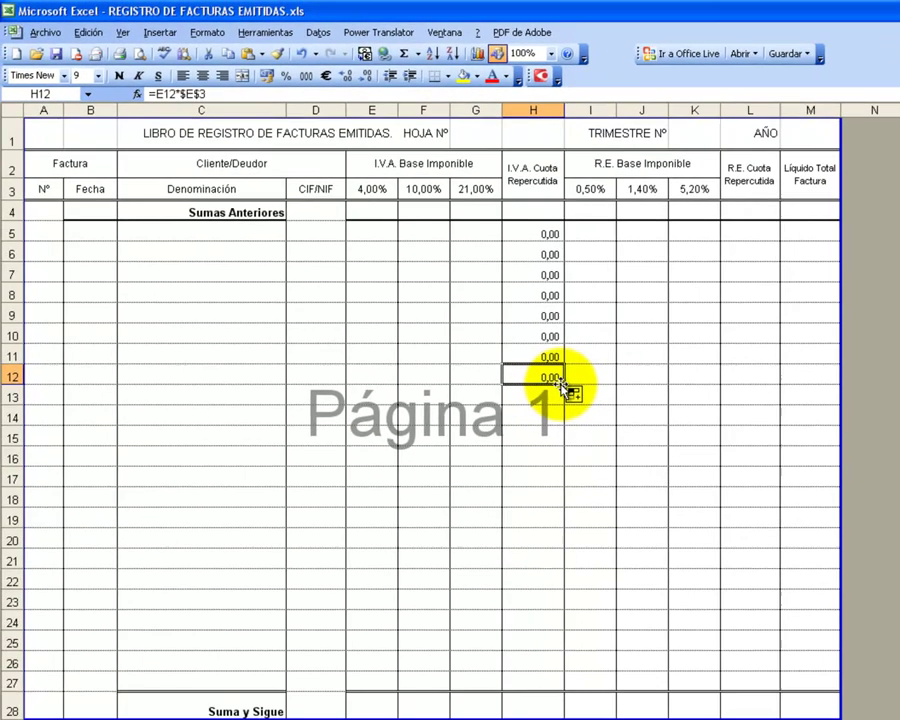
# Fill the quota formula down to H25, then clear H5:H25
pyautogui.moveTo(562, 385); pyautogui.dragTo(554, 645)
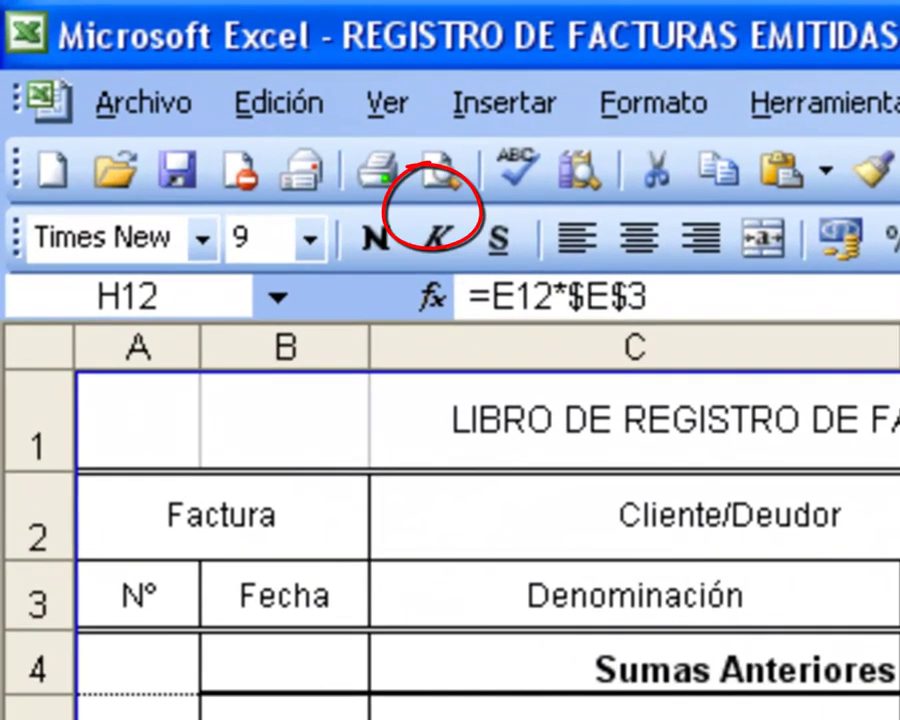
pyautogui.press('Down')
pyautogui.press('Down')
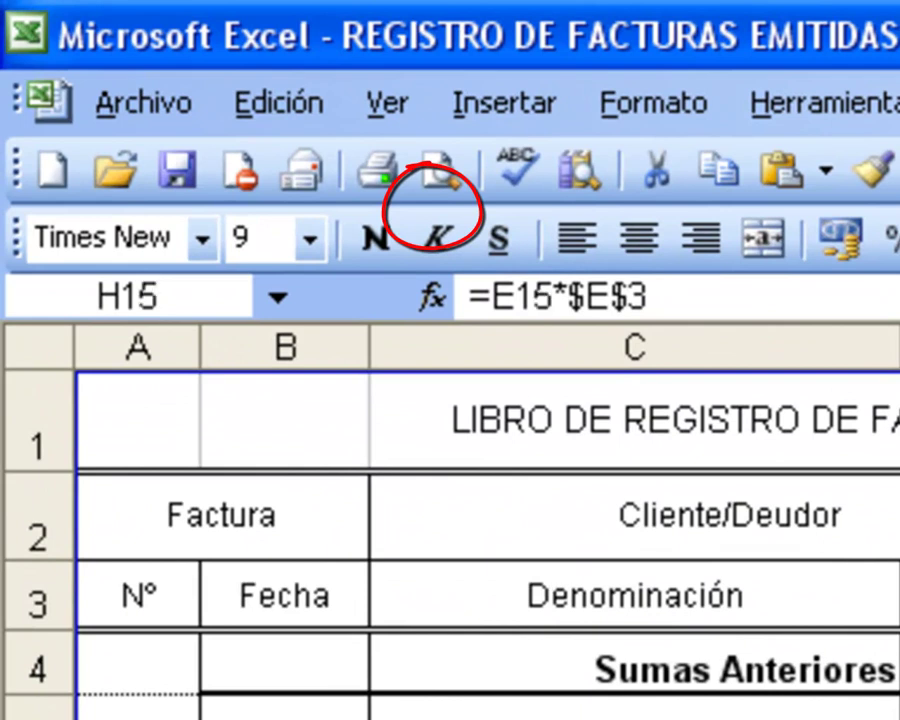
pyautogui.press('Down')
pyautogui.press('Down')
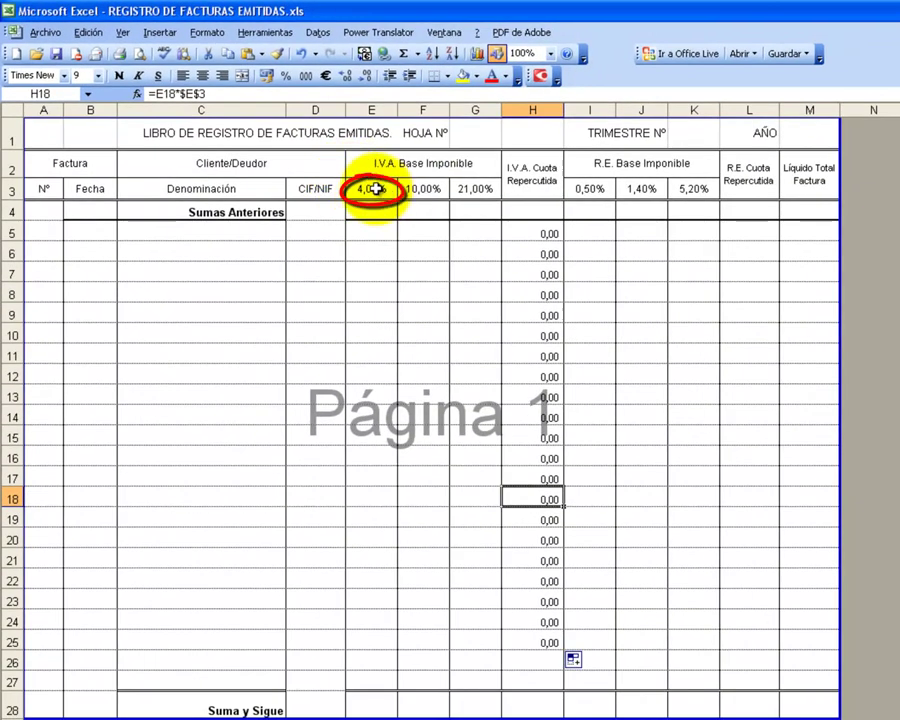
pyautogui.click(373, 189)
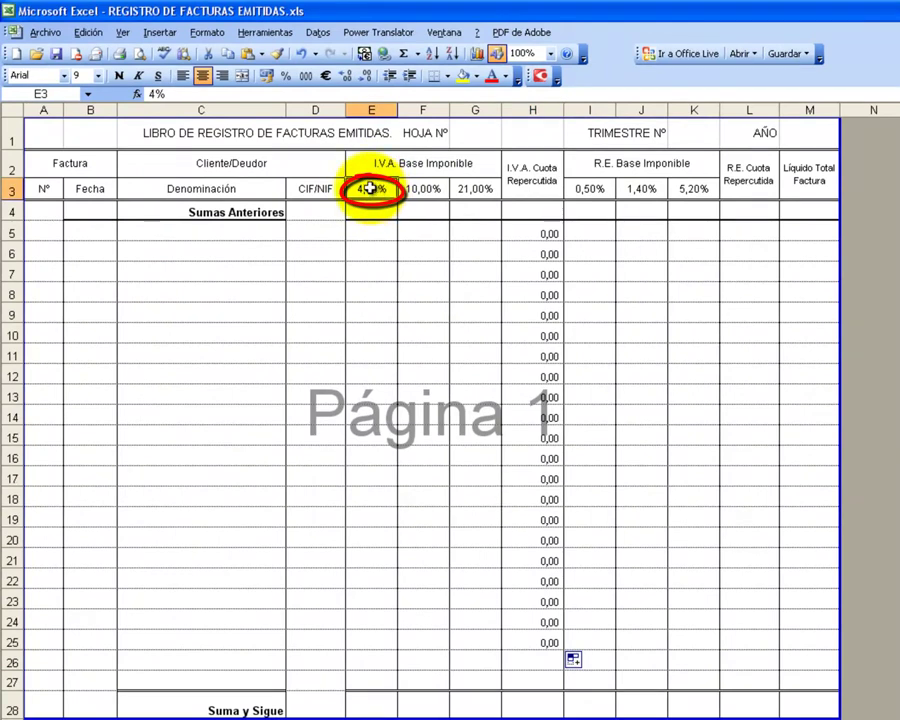
pyautogui.moveTo(530, 234); pyautogui.dragTo(528, 650)
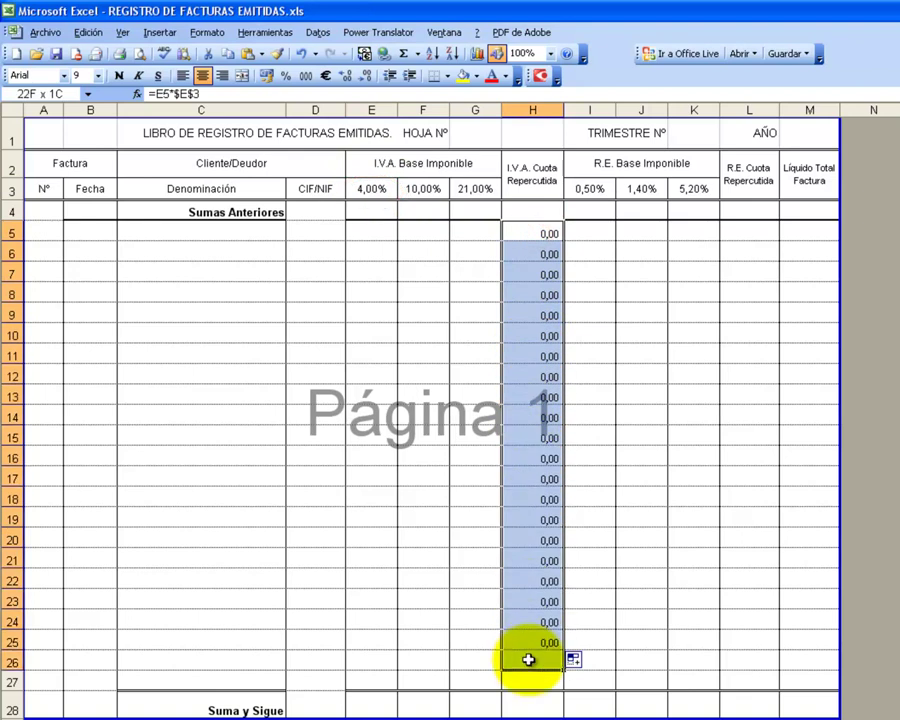
pyautogui.press('Delete')
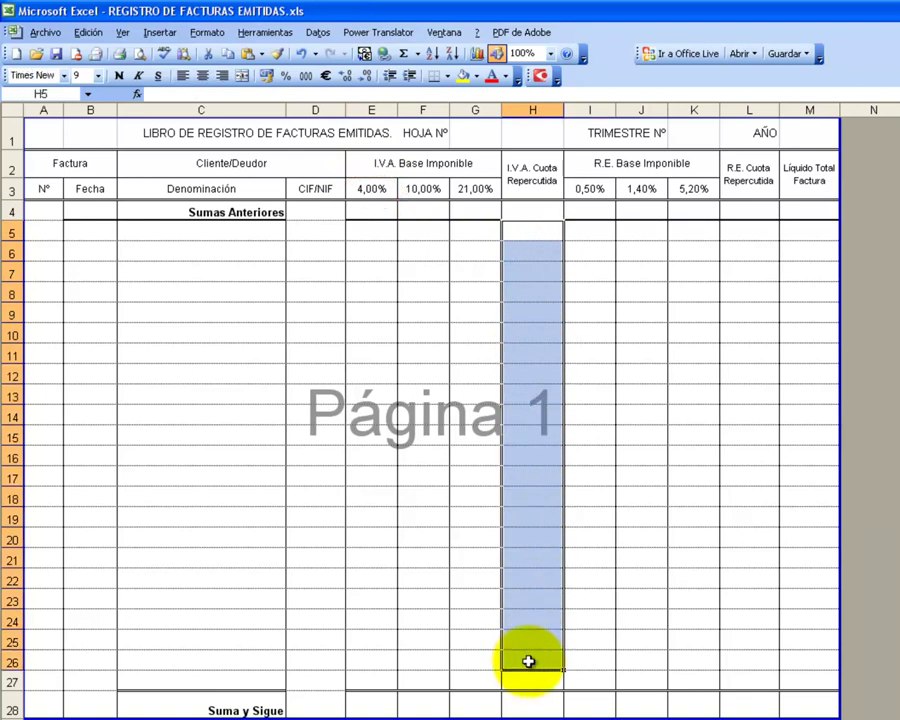
pyautogui.click(534, 231)
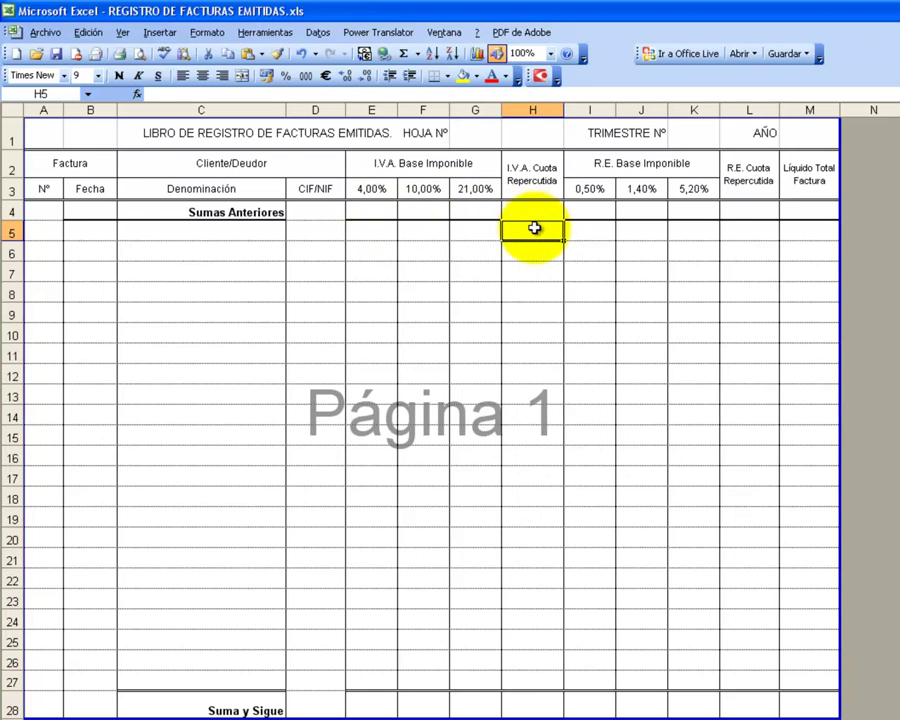
pyautogui.click(365, 230)
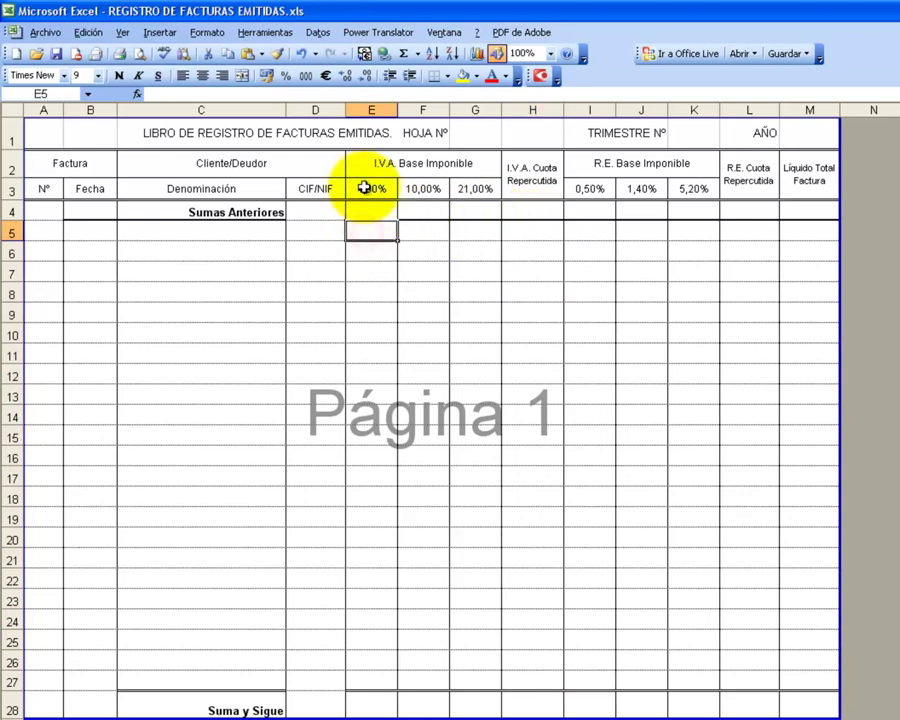
pyautogui.click(365, 188)
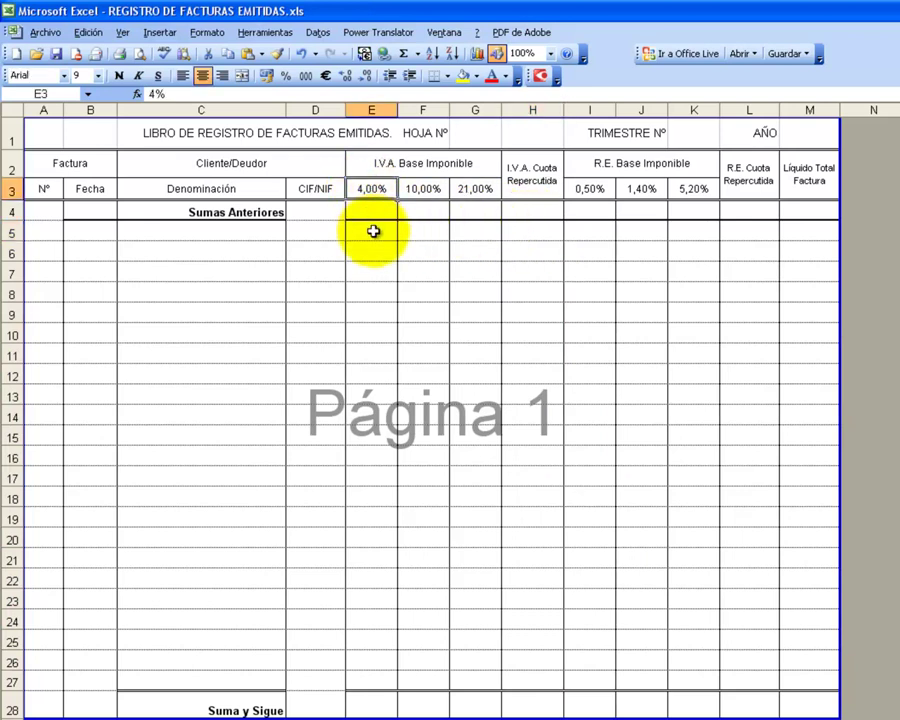
pyautogui.click(371, 229)
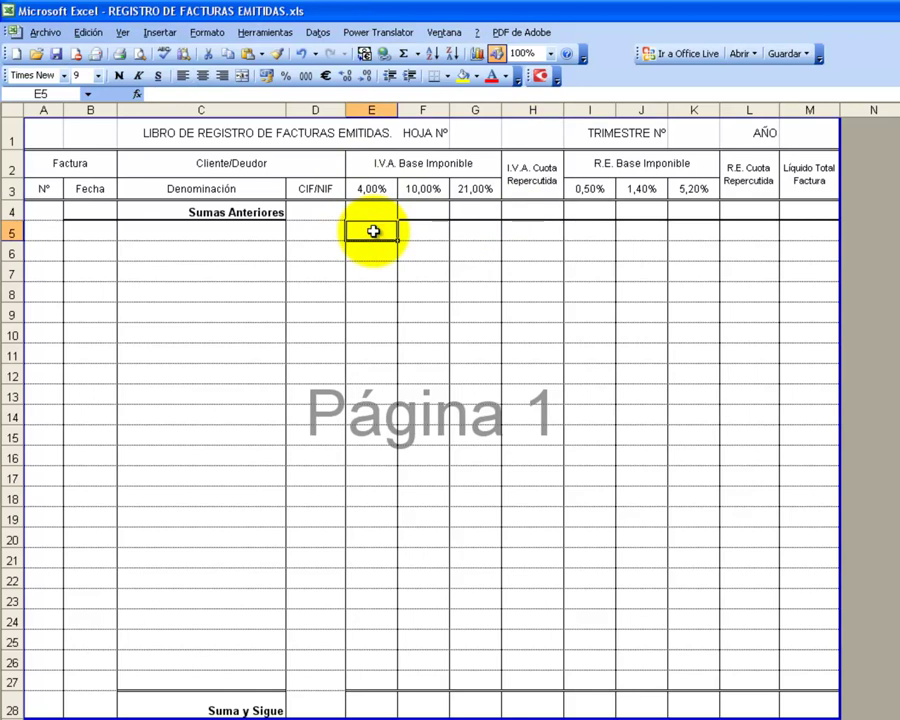
pyautogui.click(373, 188)
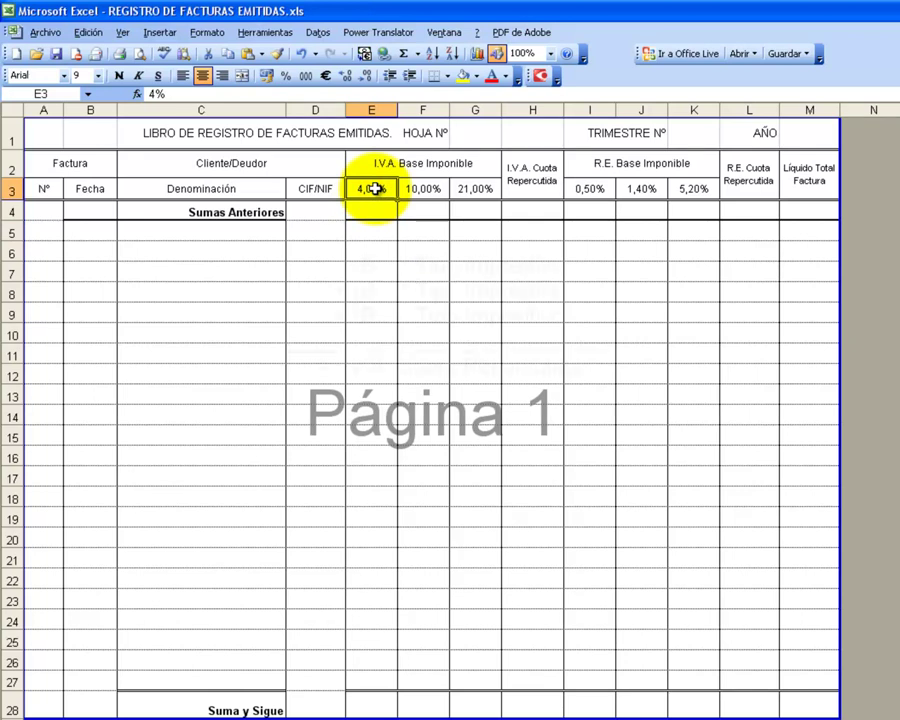
pyautogui.click(426, 235)
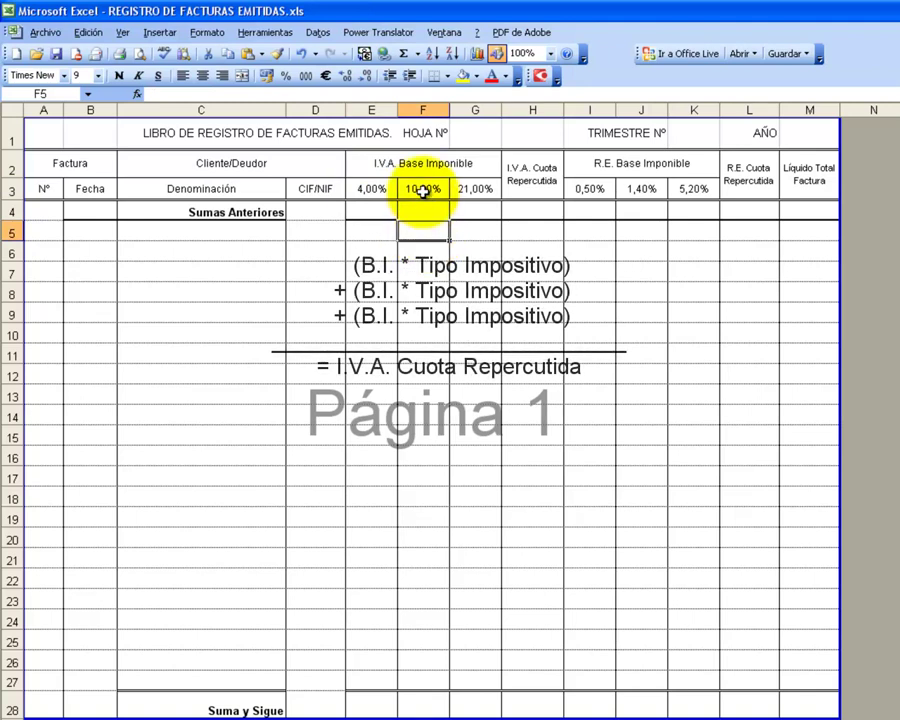
pyautogui.click(423, 190)
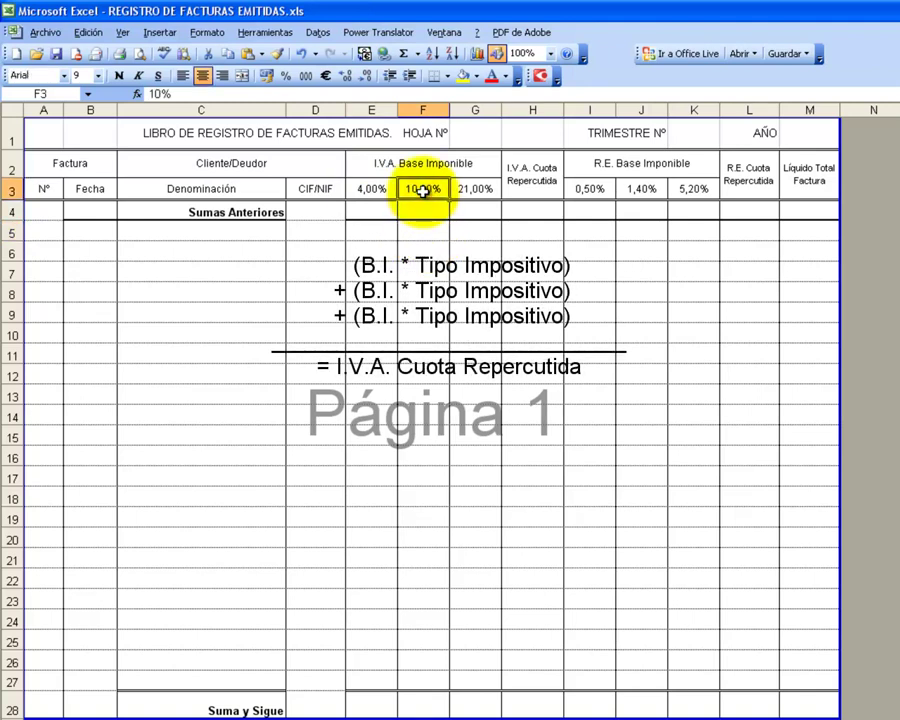
pyautogui.click(474, 233)
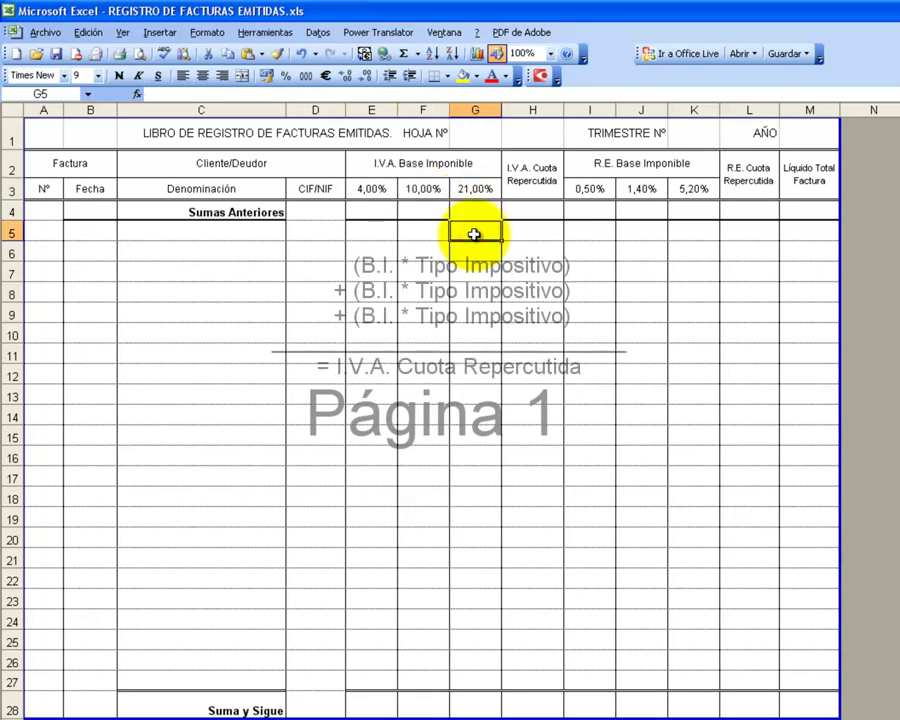
pyautogui.click(476, 187)
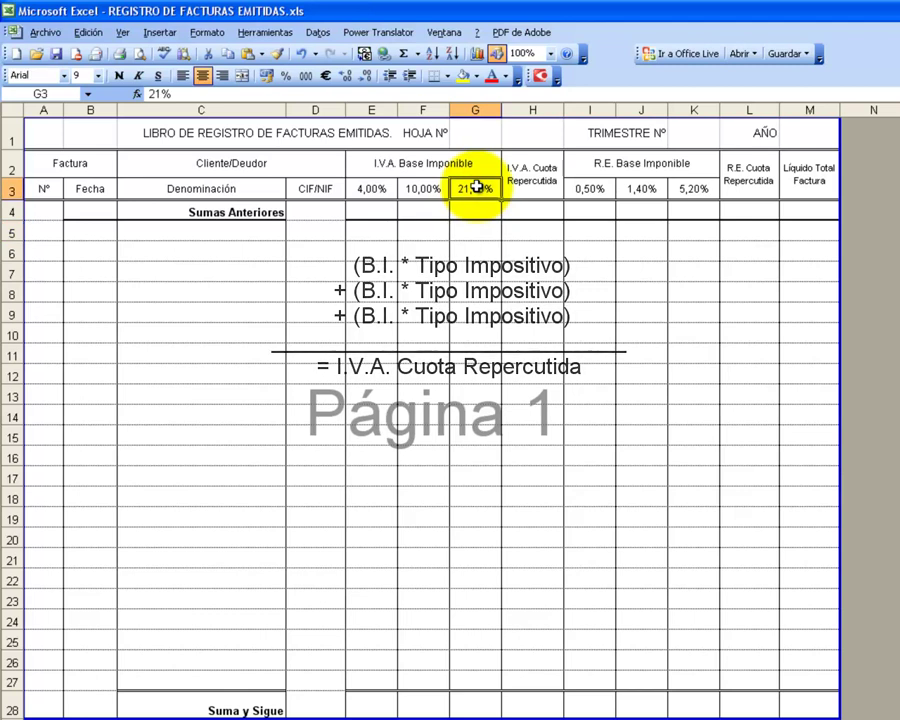
pyautogui.click(529, 233)
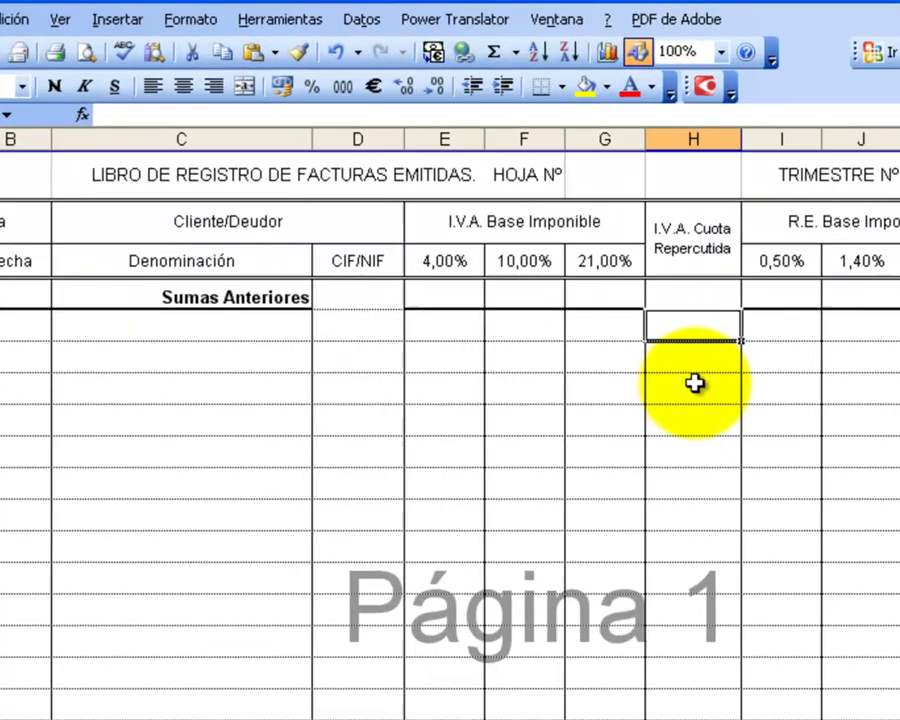
# Start H5's formula as =(E5*$E$3)+ with the 4% base and fixed 4,00% rate
pyautogui.write('=(')
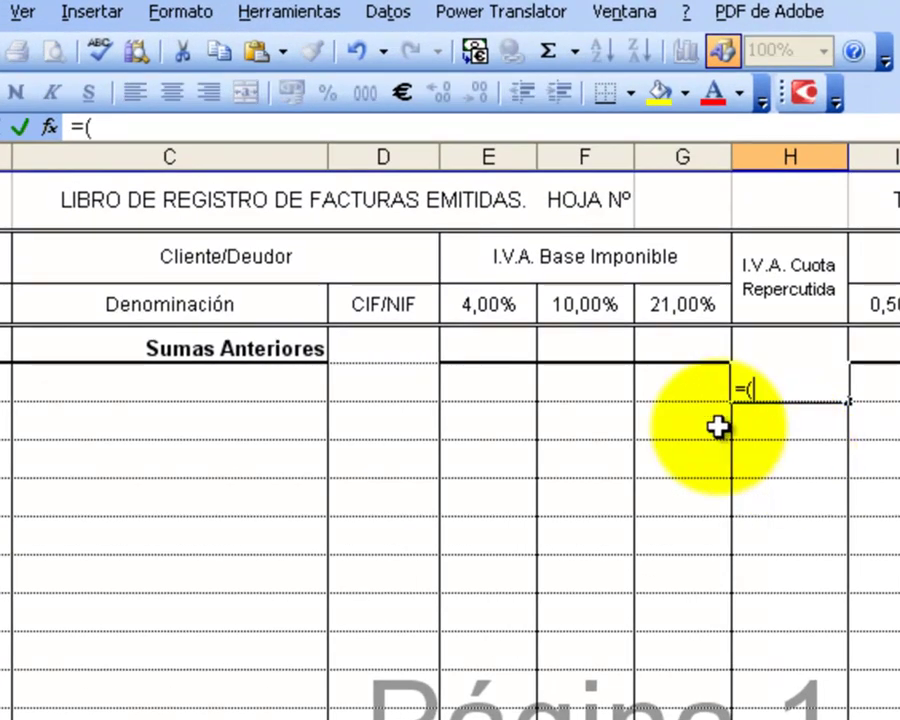
pyautogui.click(487, 384)
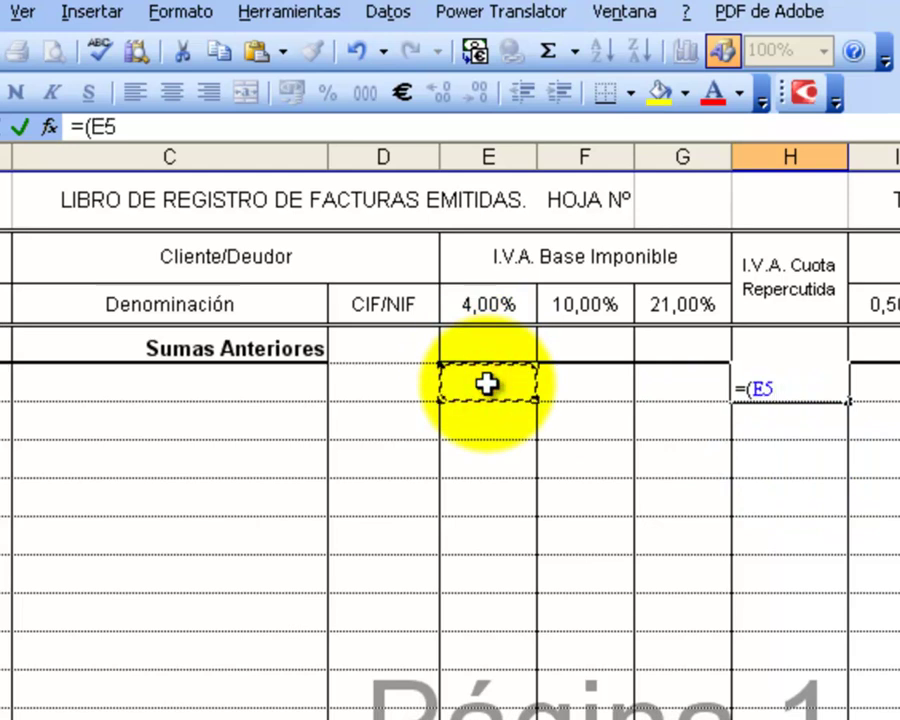
pyautogui.write('*')
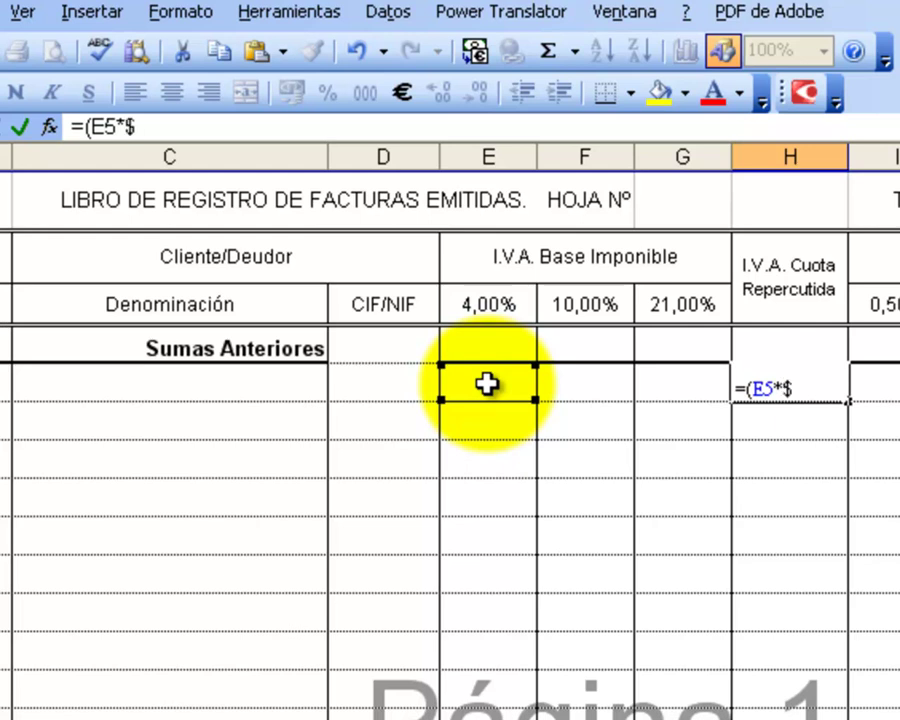
pyautogui.click(470, 305)
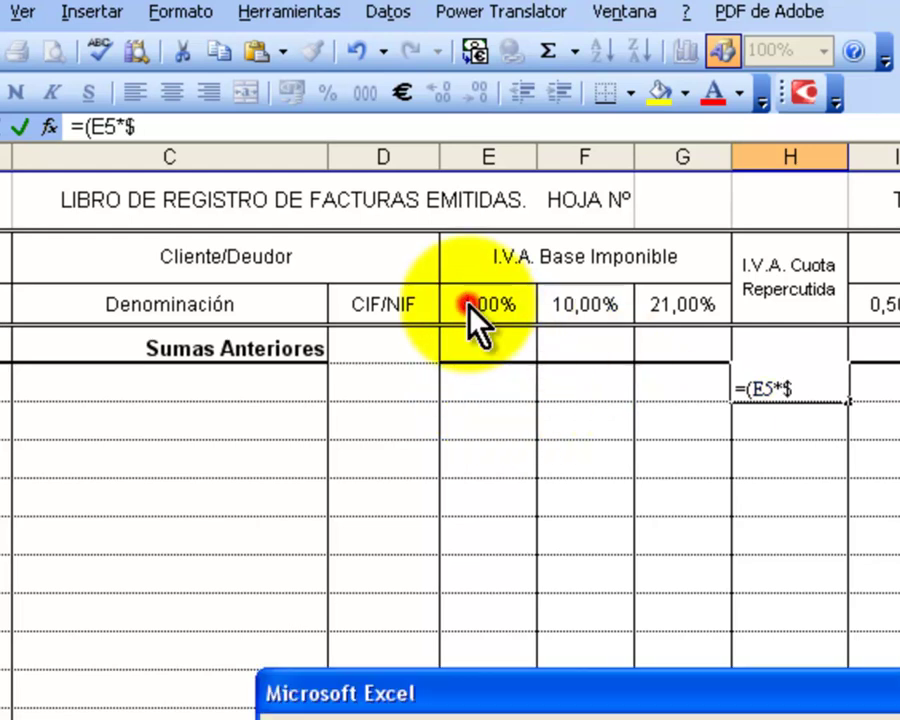
pyautogui.press('Return')
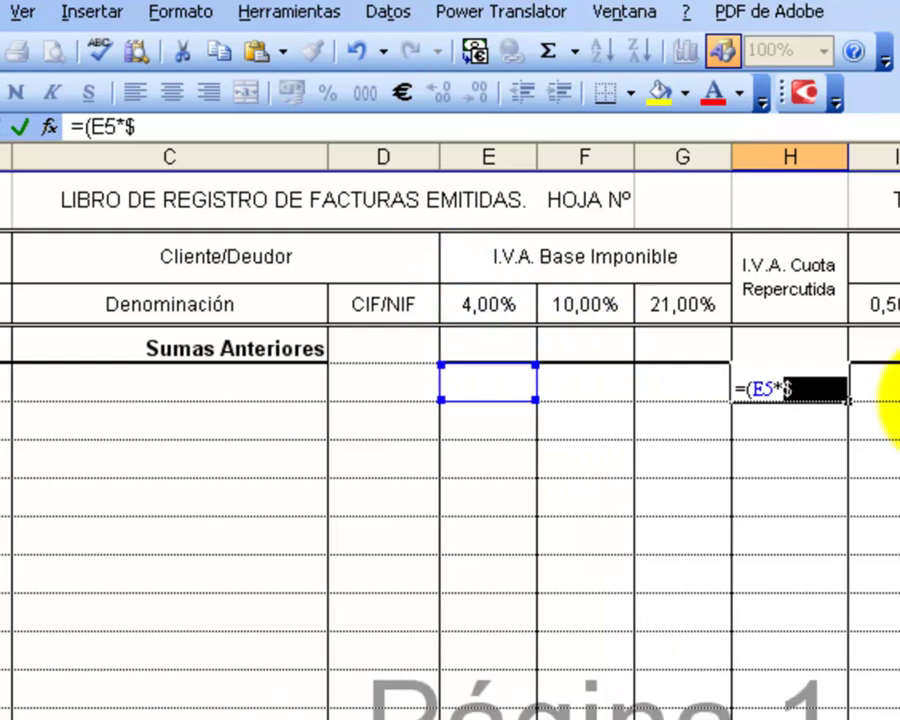
pyautogui.click(786, 383)
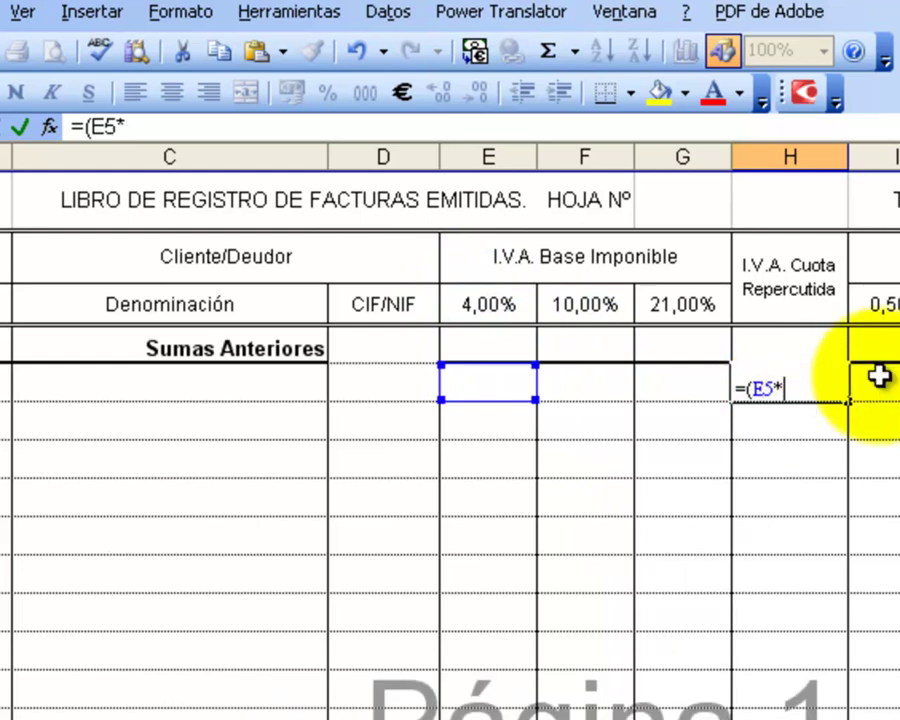
pyautogui.click(493, 305)
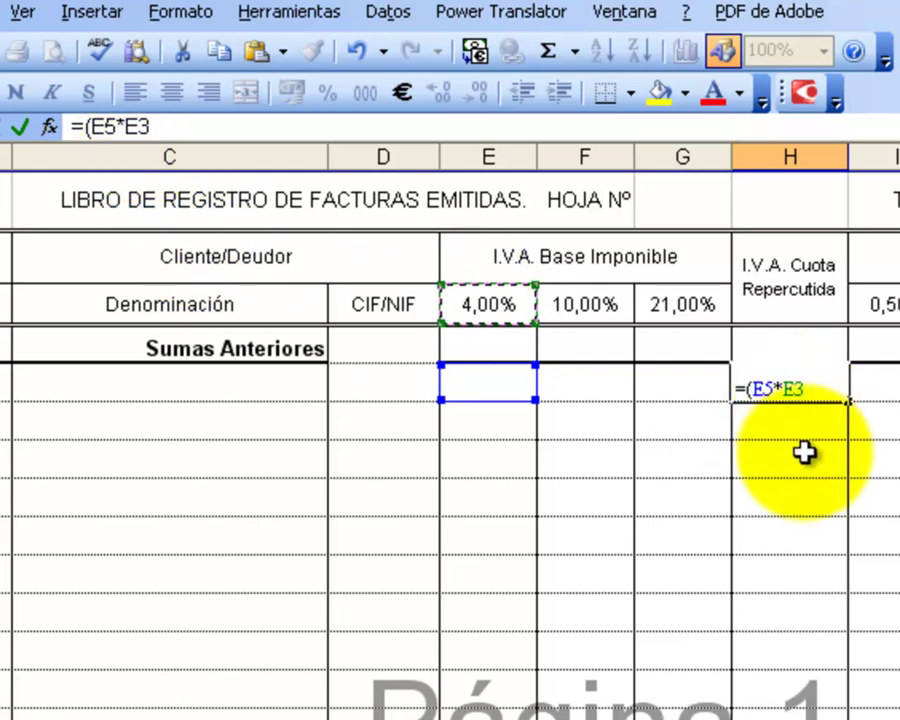
pyautogui.press('F4')
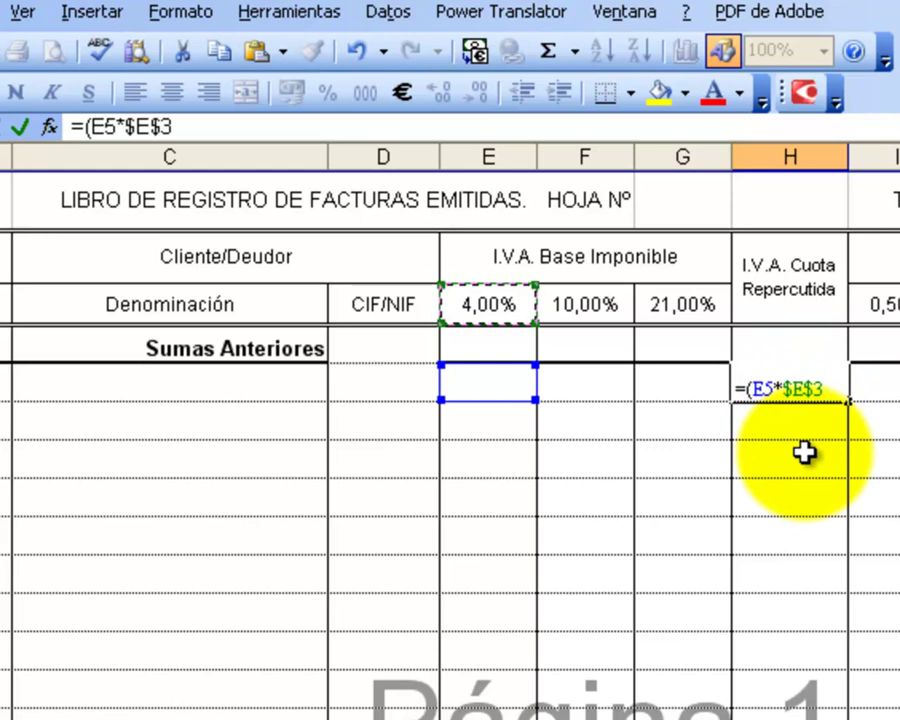
pyautogui.press('F4')
pyautogui.press('F4')
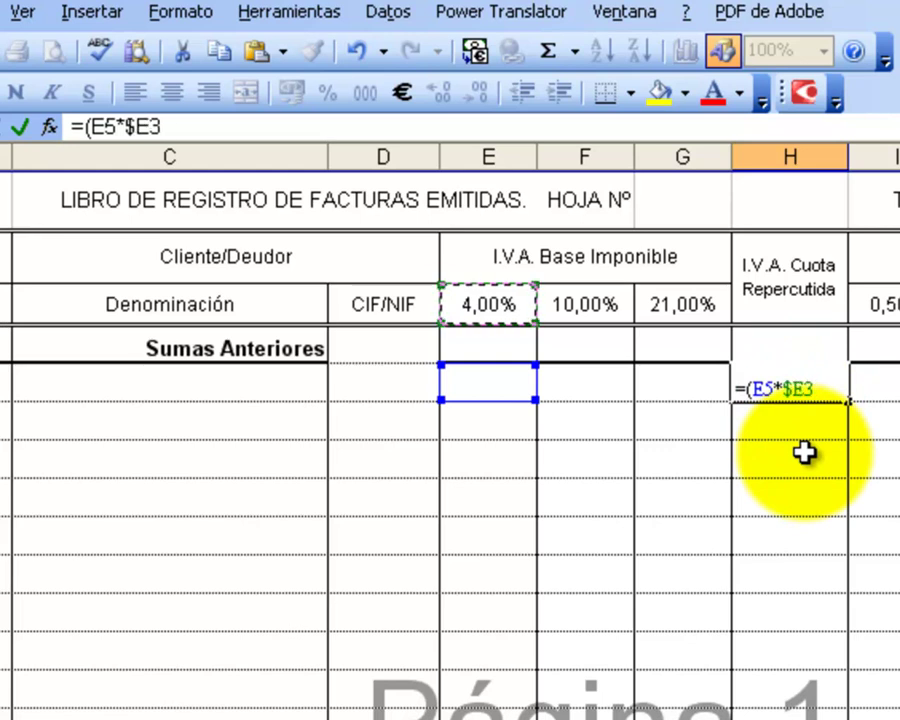
pyautogui.press('F4')
pyautogui.press('F4')
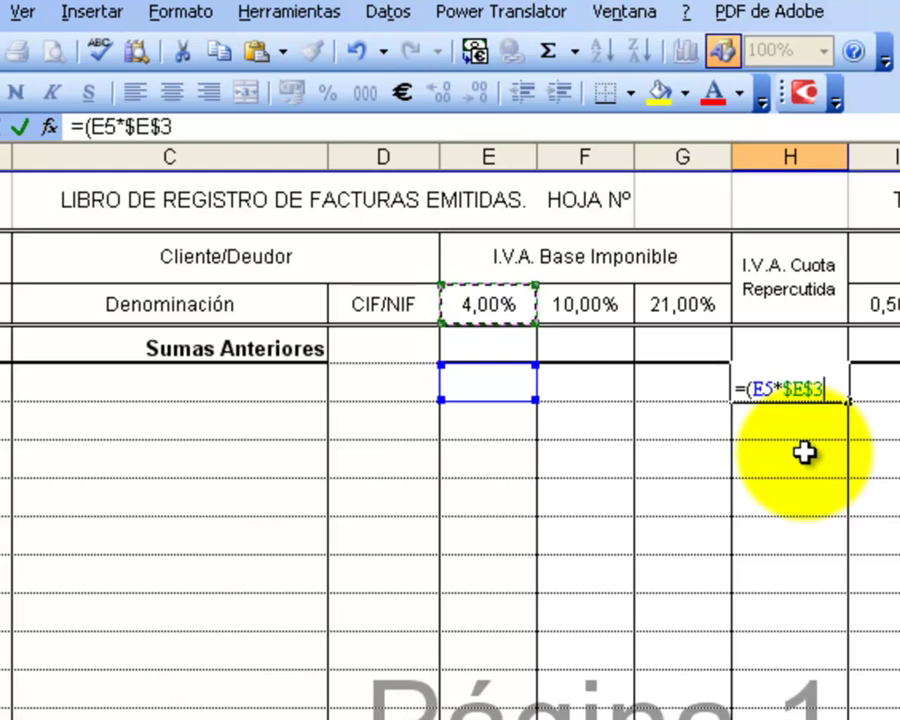
pyautogui.write(')+')
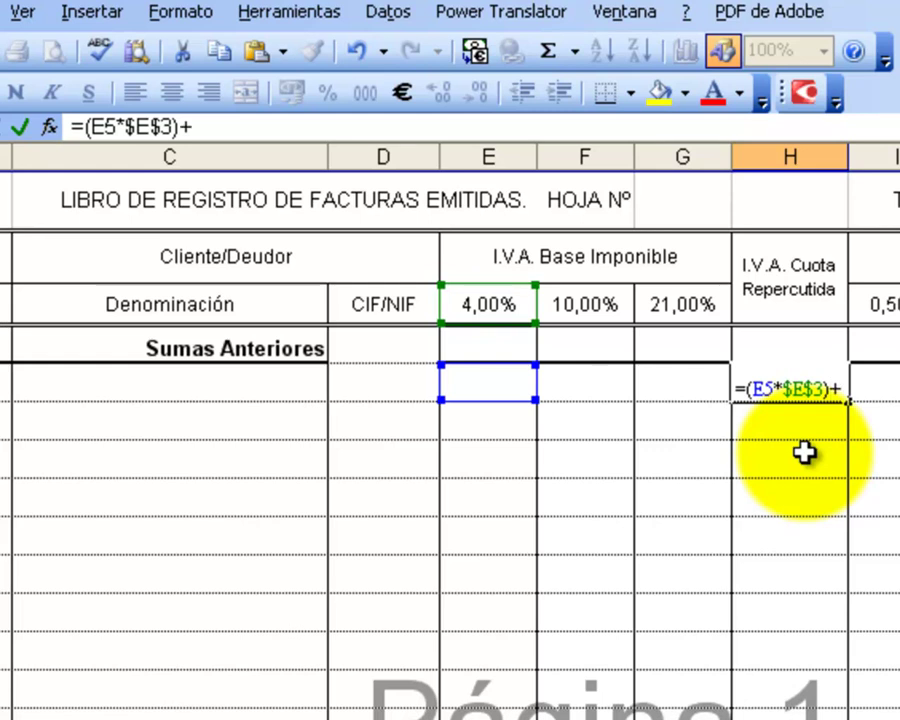
pyautogui.write('(')
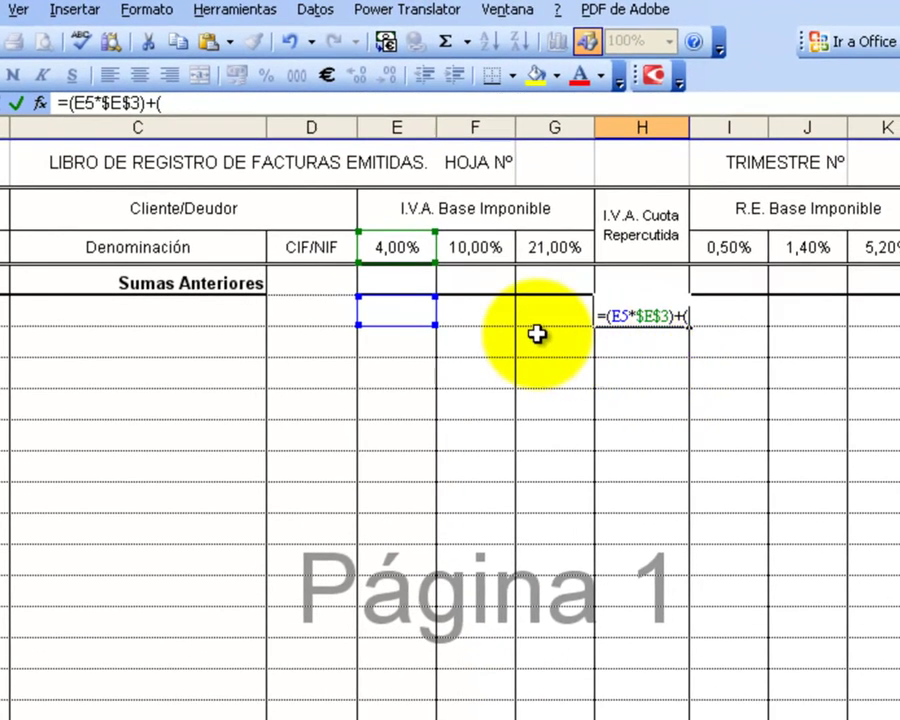
# Extend the formula with (F5*$F$3)+(G5*$G$3) for the 10% and 21% rates
pyautogui.click(463, 314)
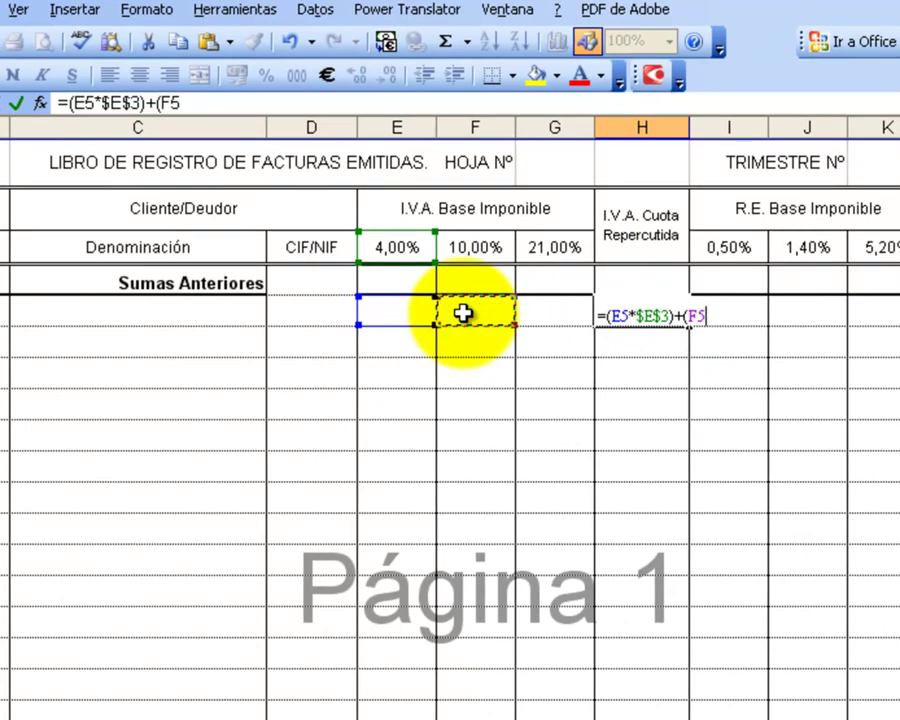
pyautogui.write('*')
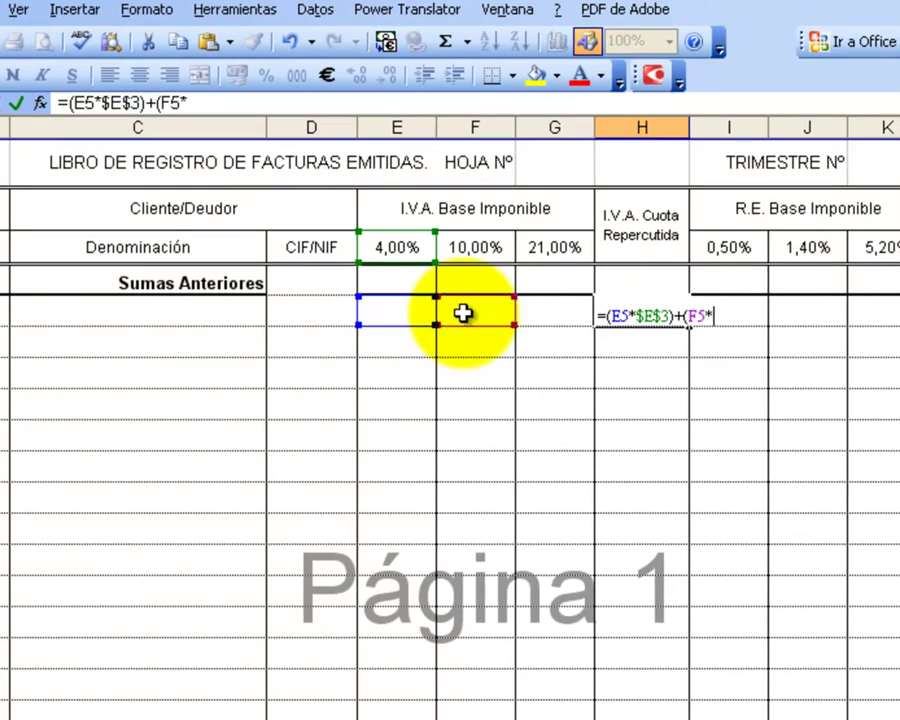
pyautogui.click(473, 252)
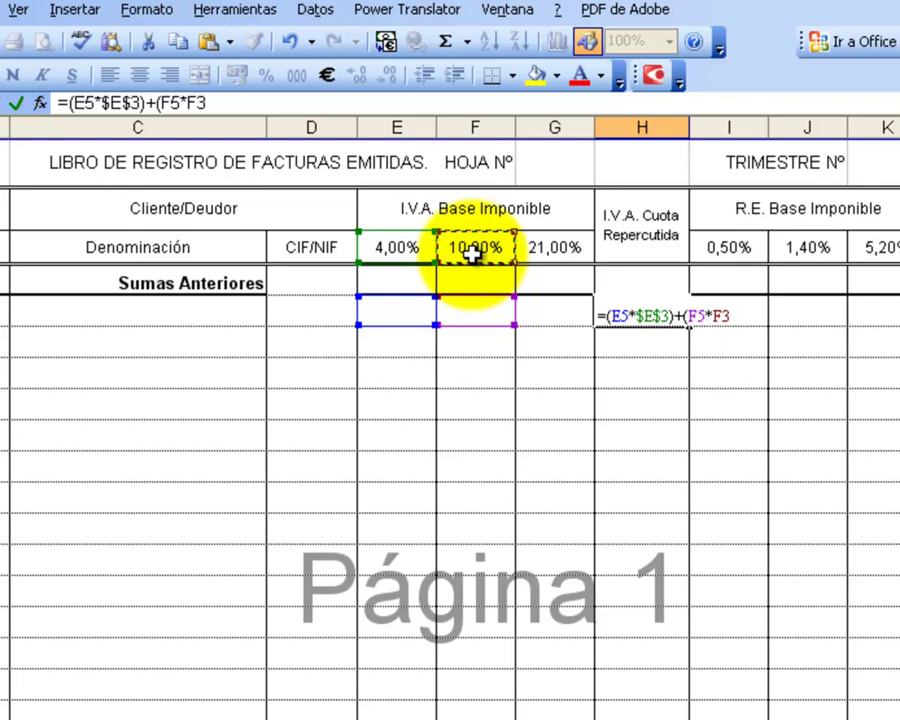
pyautogui.press('F4')
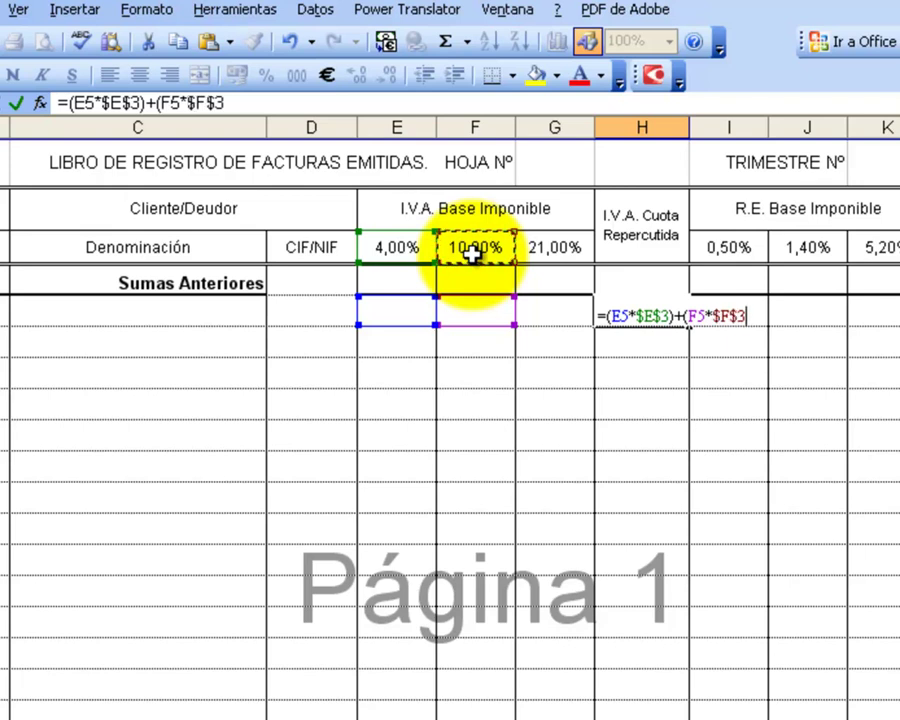
pyautogui.write(')+(')
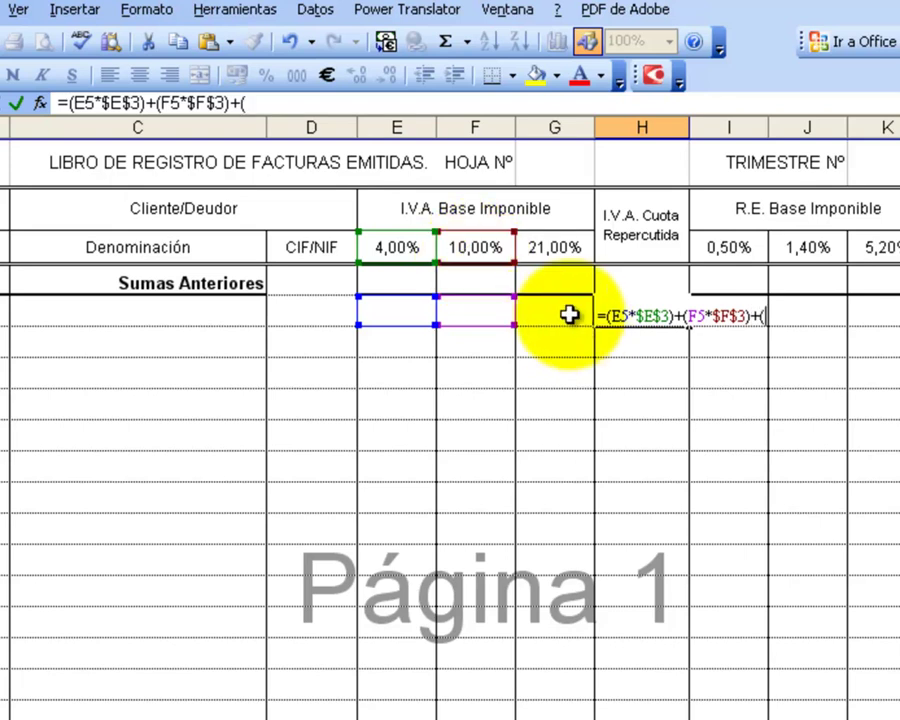
pyautogui.click(568, 313)
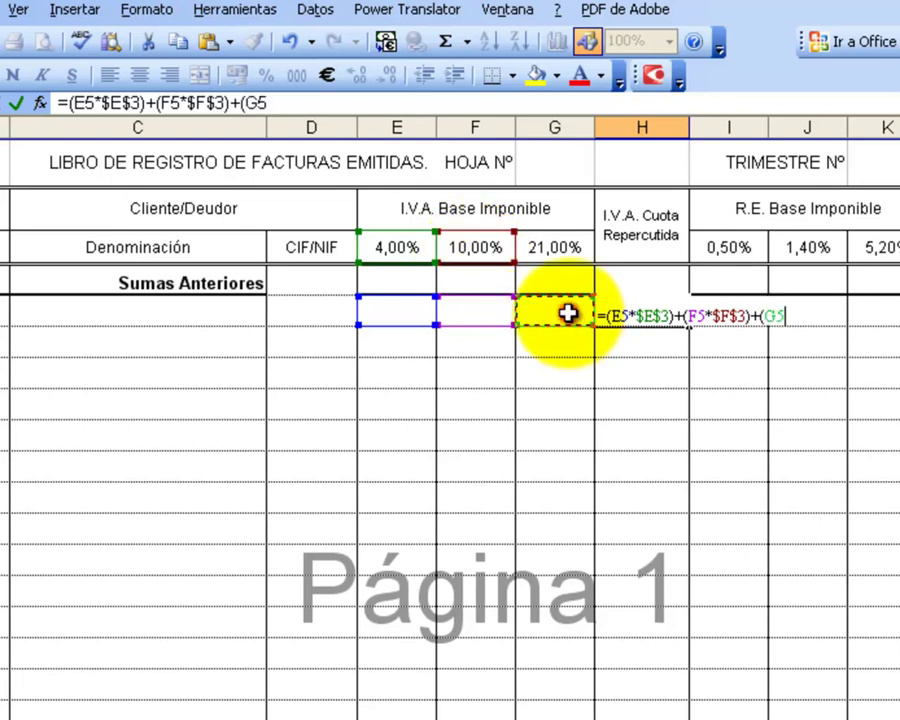
pyautogui.write('*')
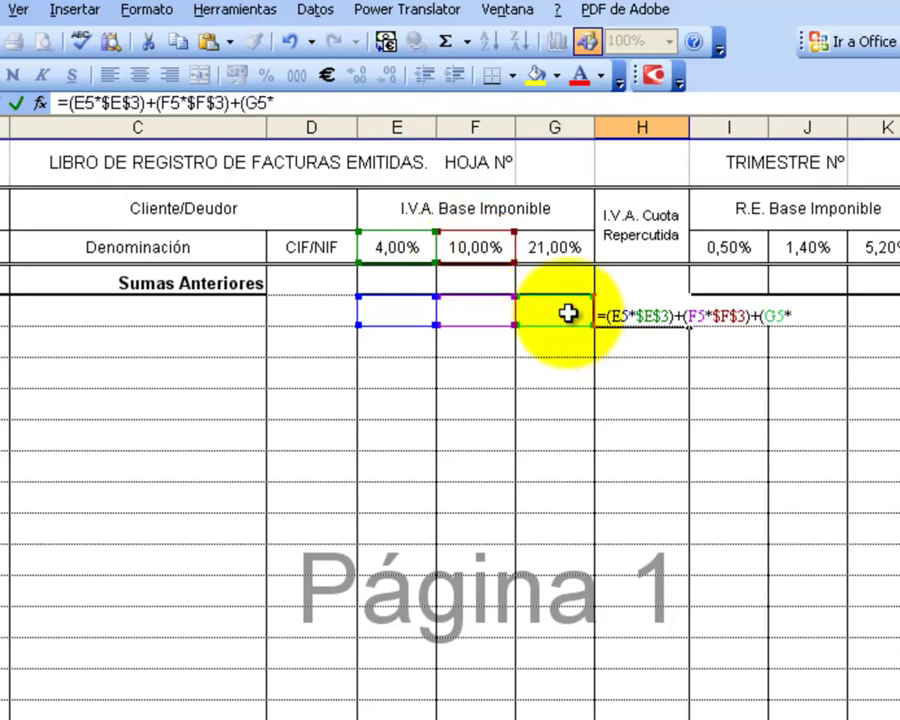
pyautogui.click(556, 250)
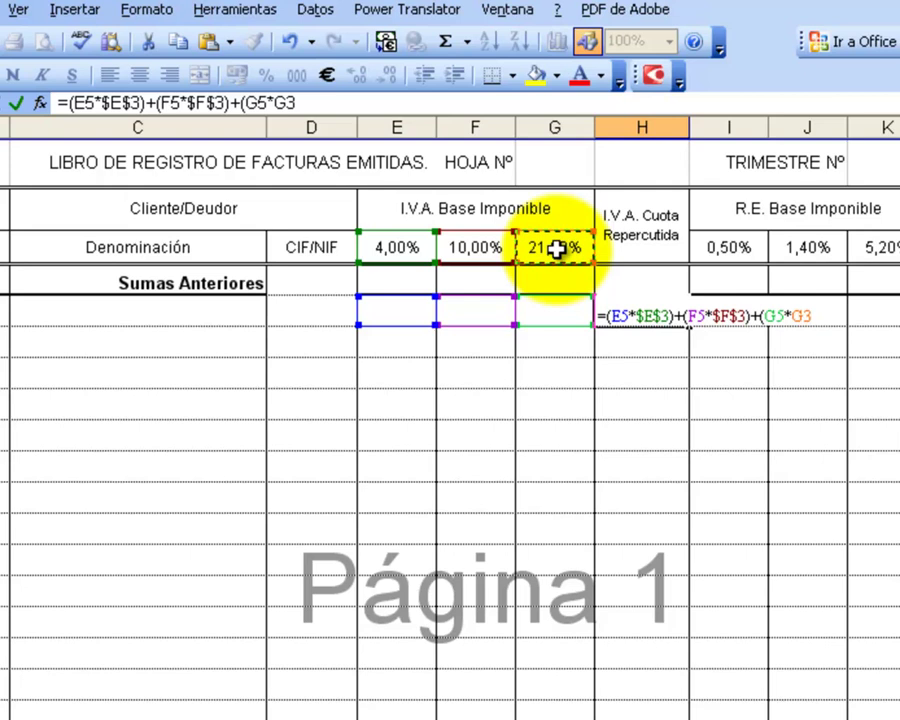
pyautogui.press('F4')
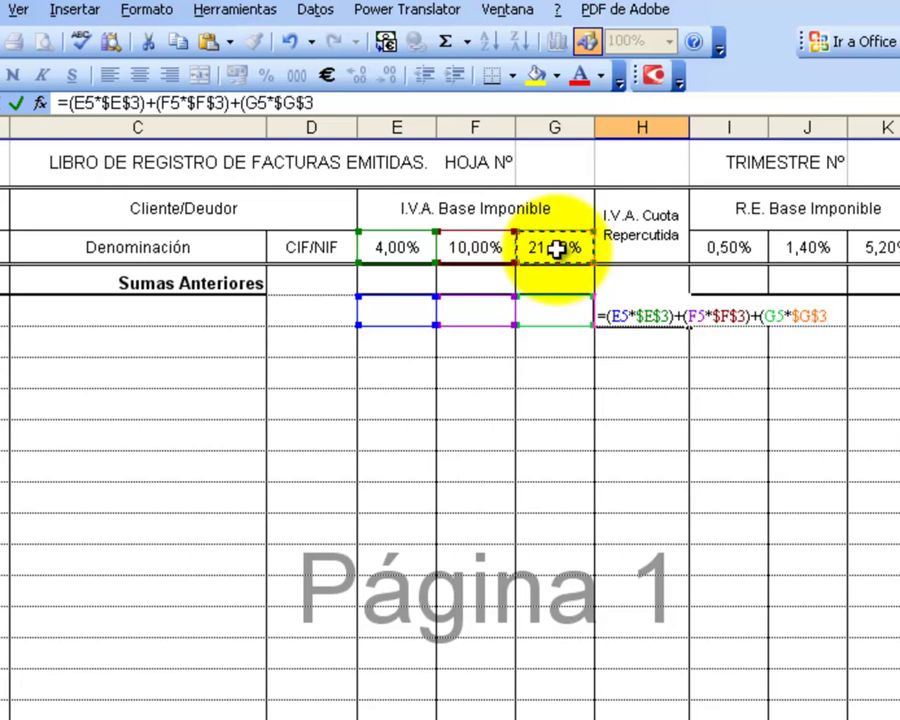
pyautogui.write(')')
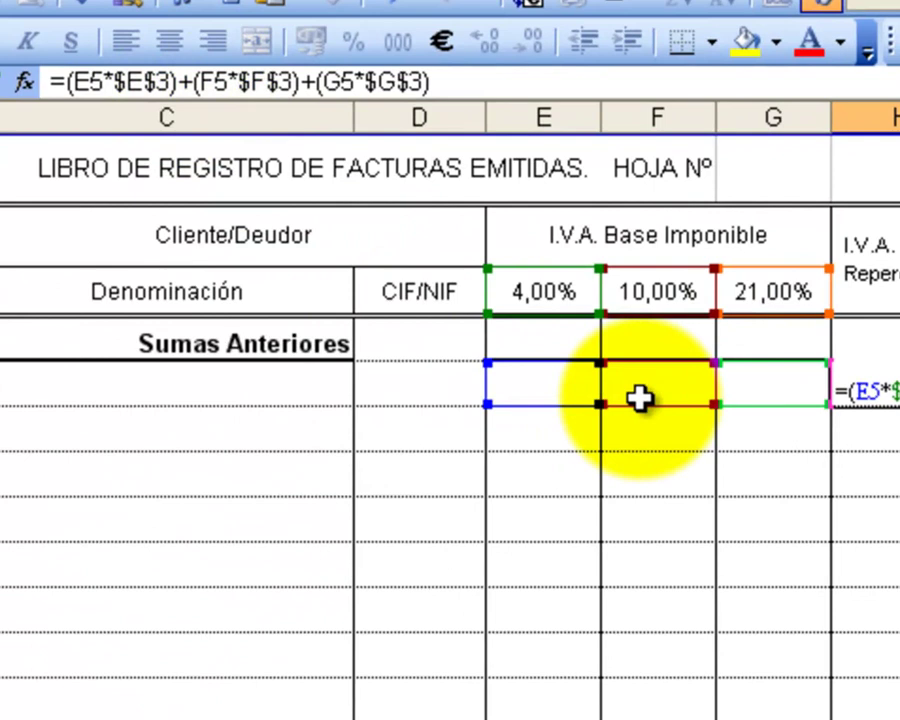
# Confirm =(E5*$E$3)+(F5*$F$3)+(G5*$G$3) in H5, which displays 0,00
pyautogui.moveTo(640, 398); pyautogui.dragTo(639, 405)
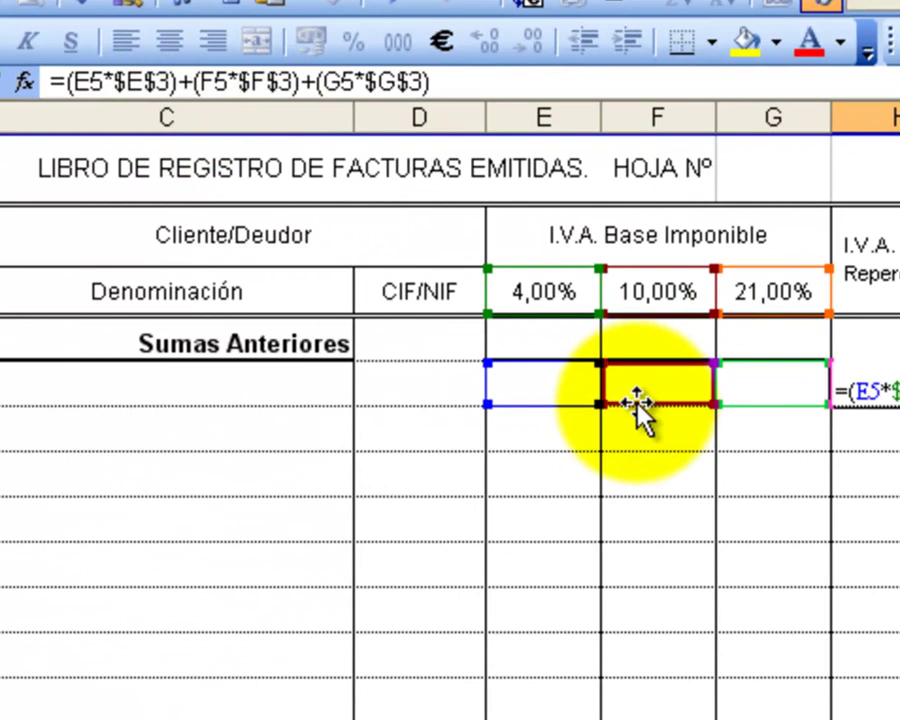
pyautogui.moveTo(637, 398); pyautogui.dragTo(667, 290)
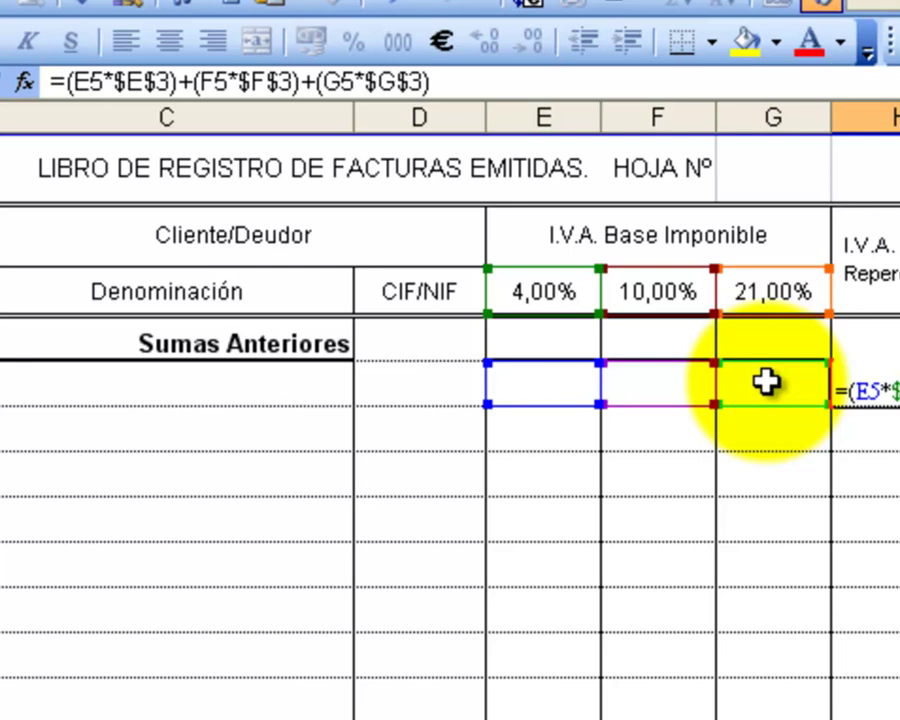
pyautogui.press('Return')
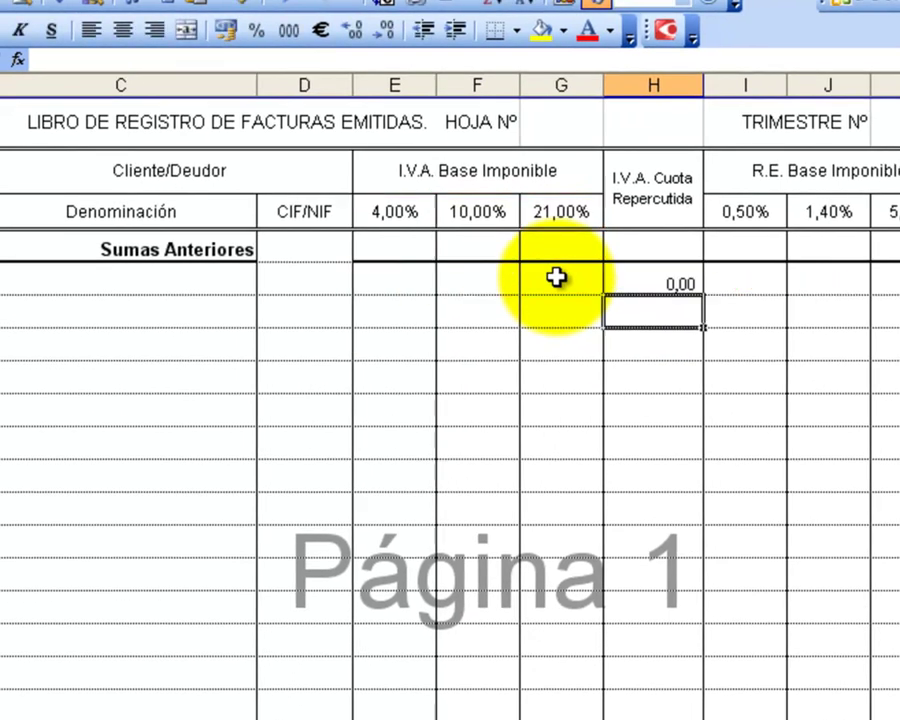
pyautogui.click(646, 283)
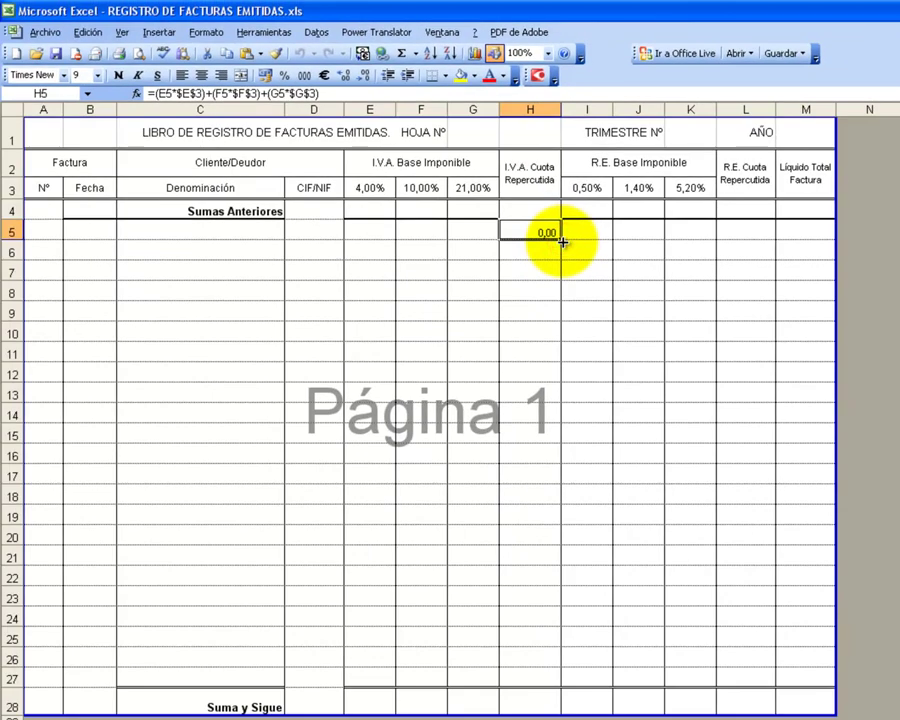
# Copy H5's VAT quota formula down to H27, then check it in H5, H6 and H27
pyautogui.moveTo(561, 241); pyautogui.dragTo(557, 680)
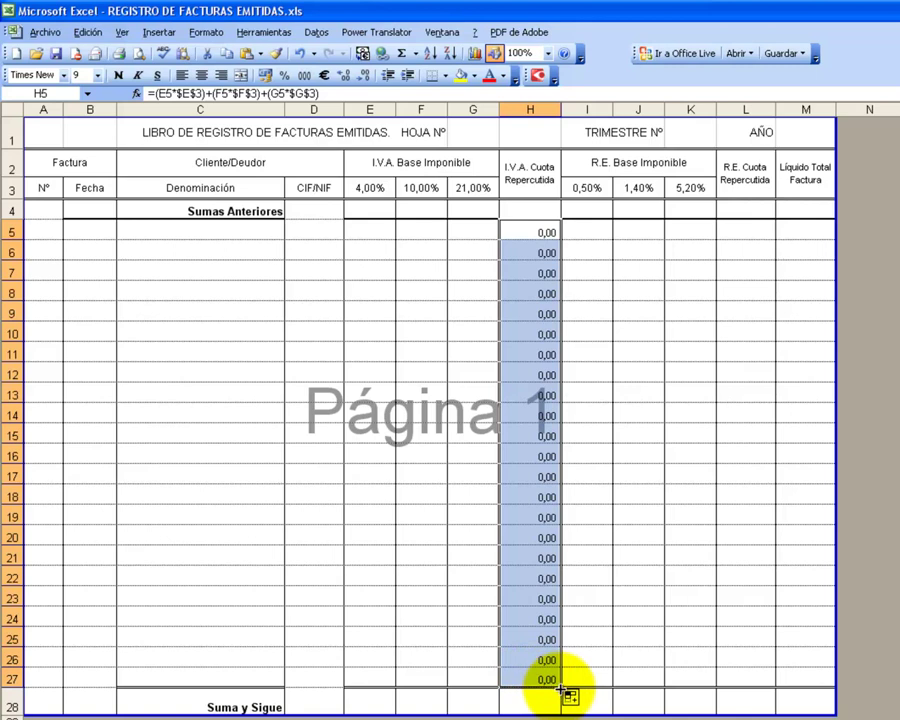
pyautogui.click(530, 233)
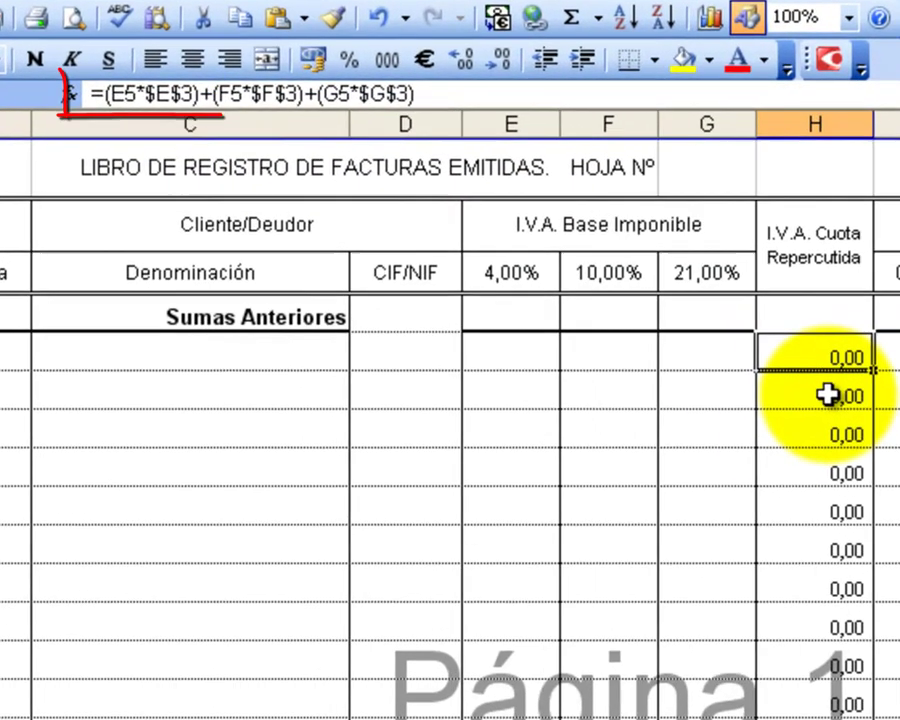
pyautogui.click(665, 313)
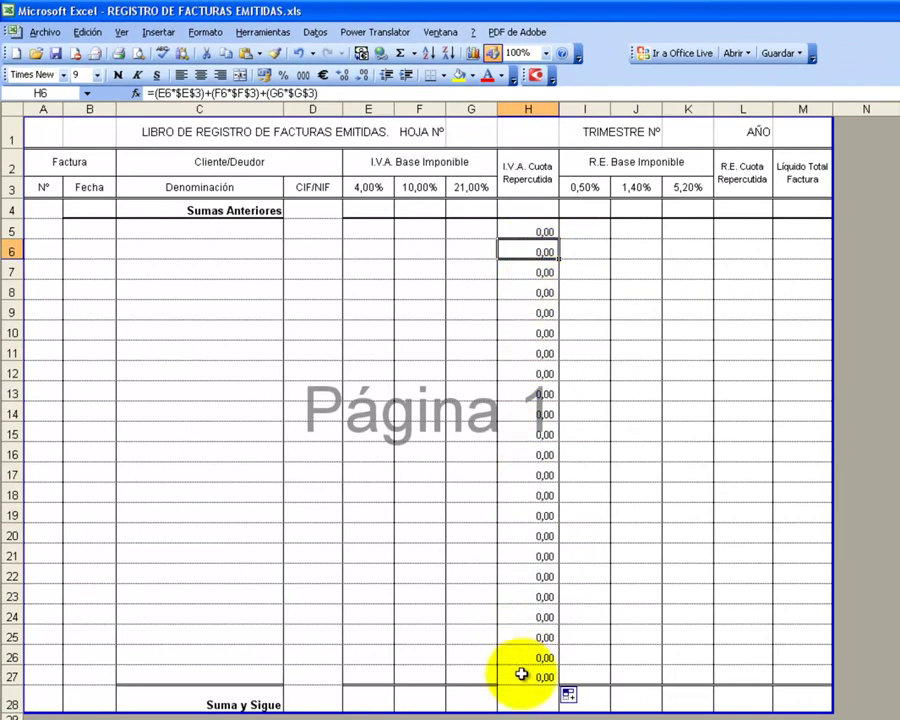
pyautogui.click(522, 676)
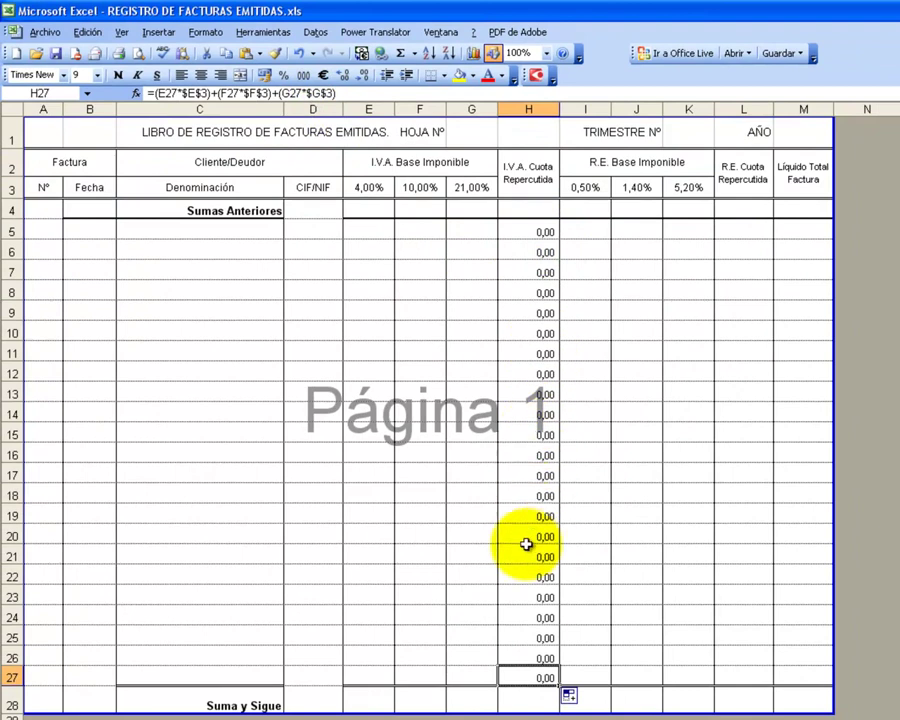
# Give cell H27 a double bottom border
pyautogui.click(601, 672)
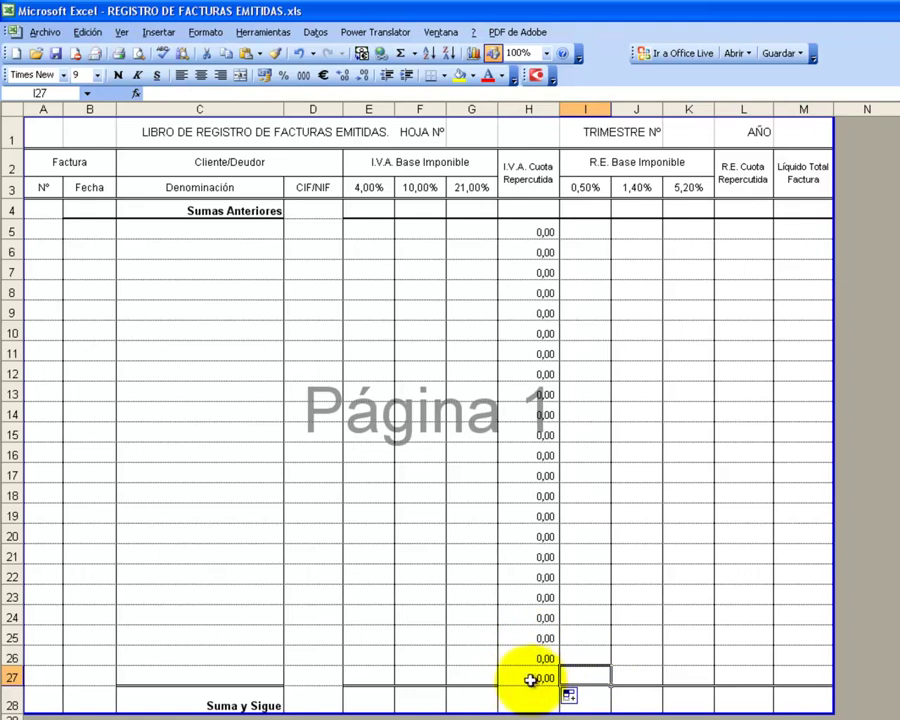
pyautogui.click(535, 678)
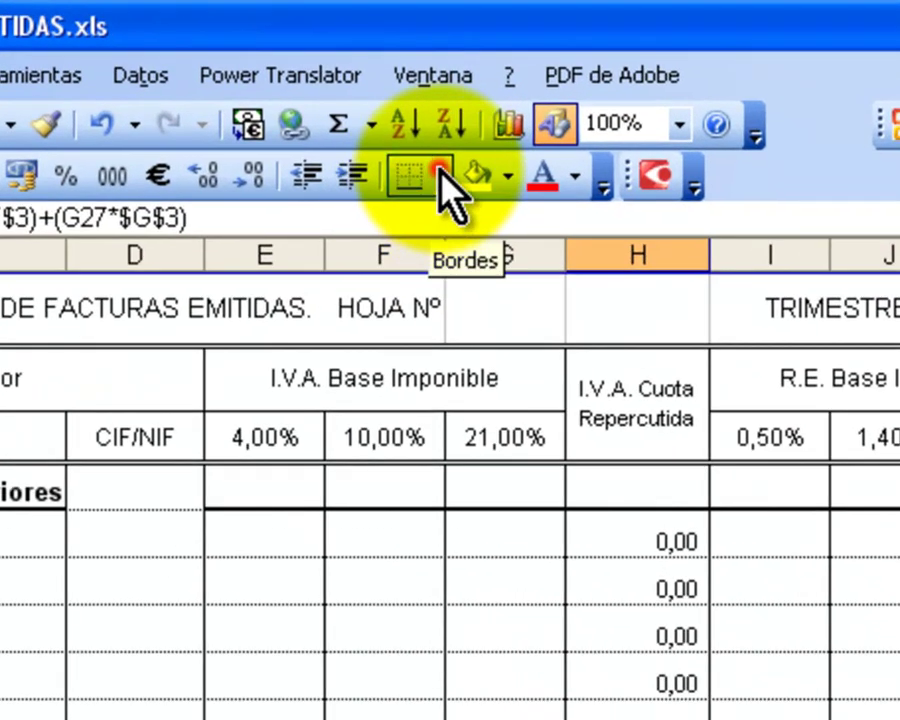
pyautogui.click(440, 178)
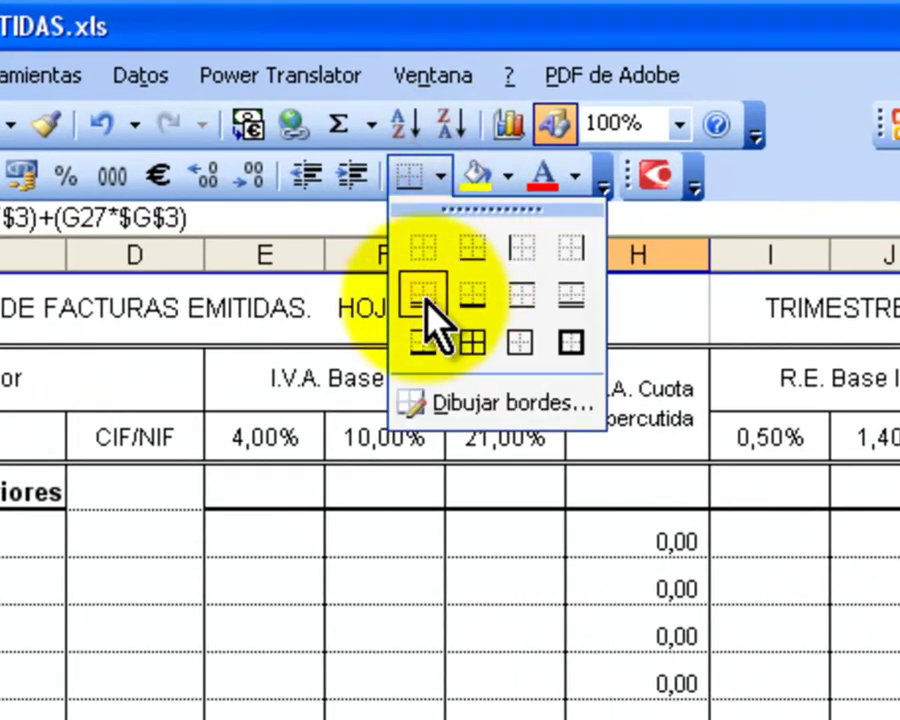
pyautogui.click(436, 210)
pyautogui.click(595, 582)
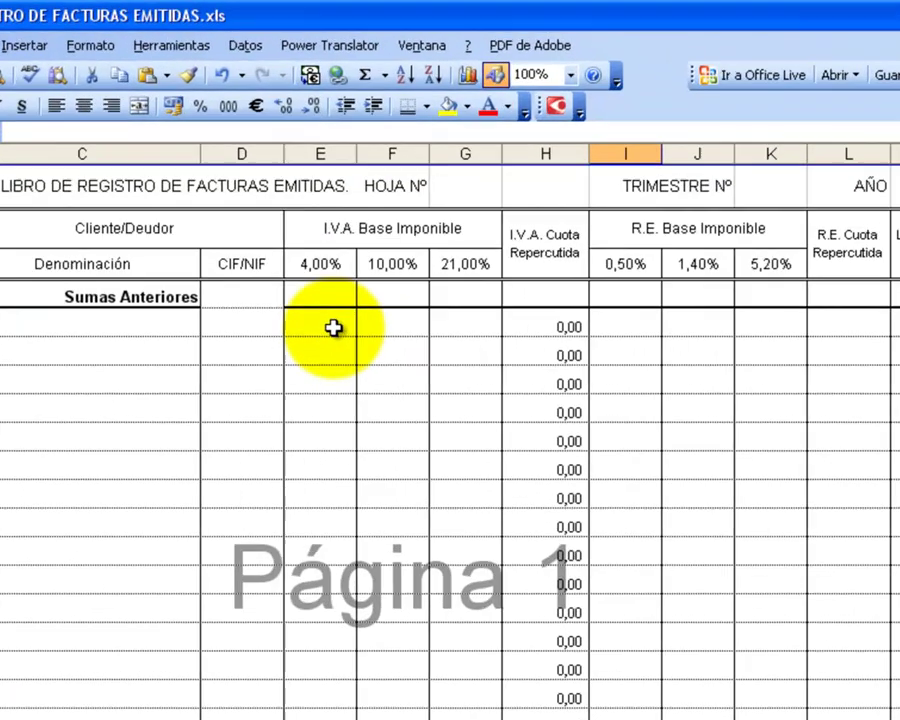
# Try 100 as a test amount in E5 and F5, then delete both again
pyautogui.click(375, 234)
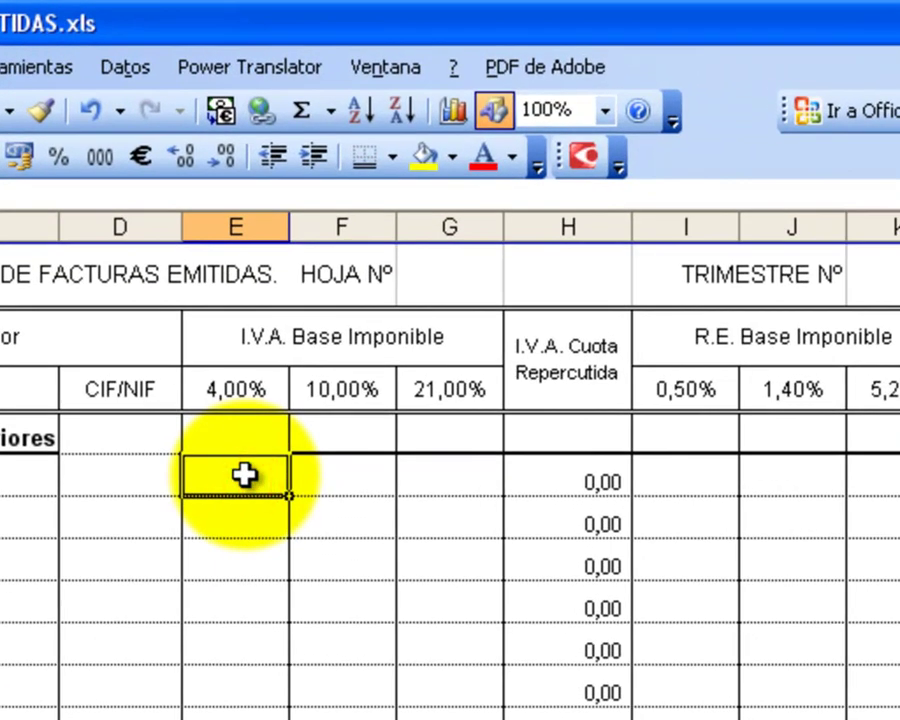
pyautogui.click(244, 475)
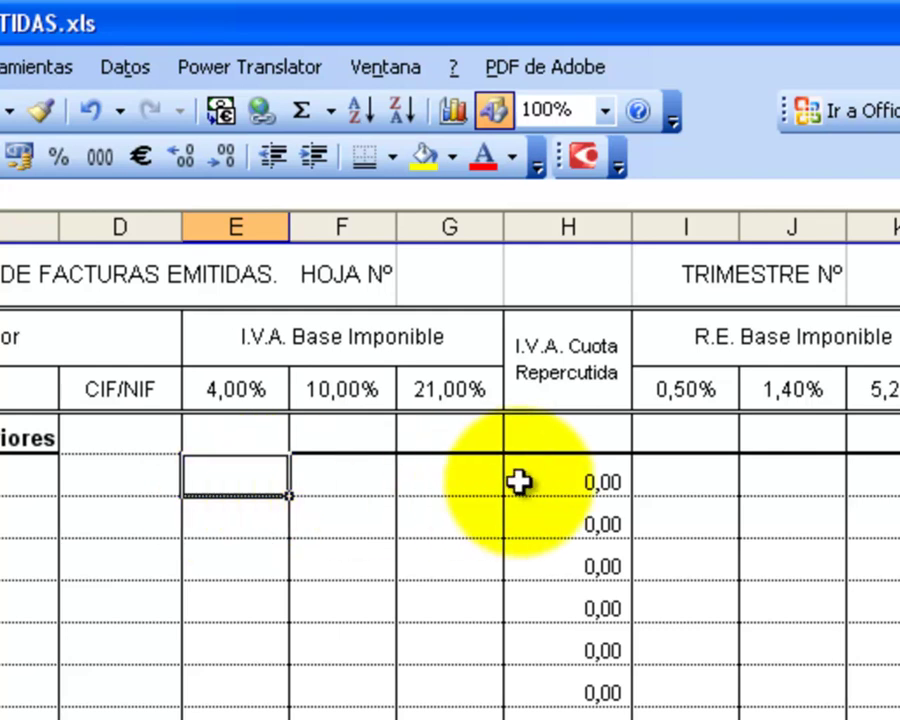
pyautogui.write('100')
pyautogui.press('Tab')
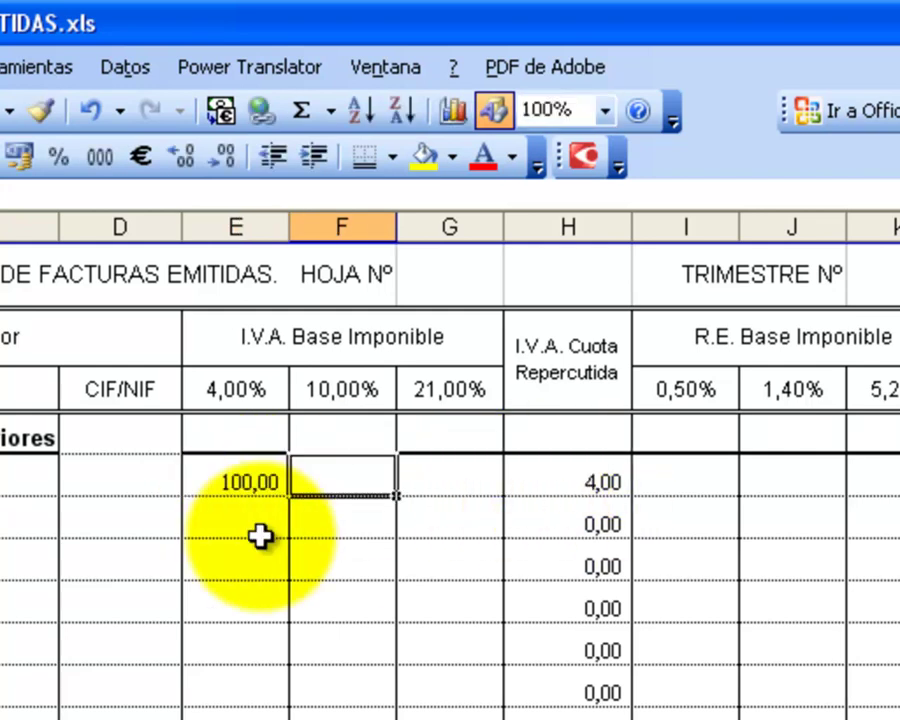
pyautogui.press('Left')
pyautogui.press('Delete')
pyautogui.press('Right')
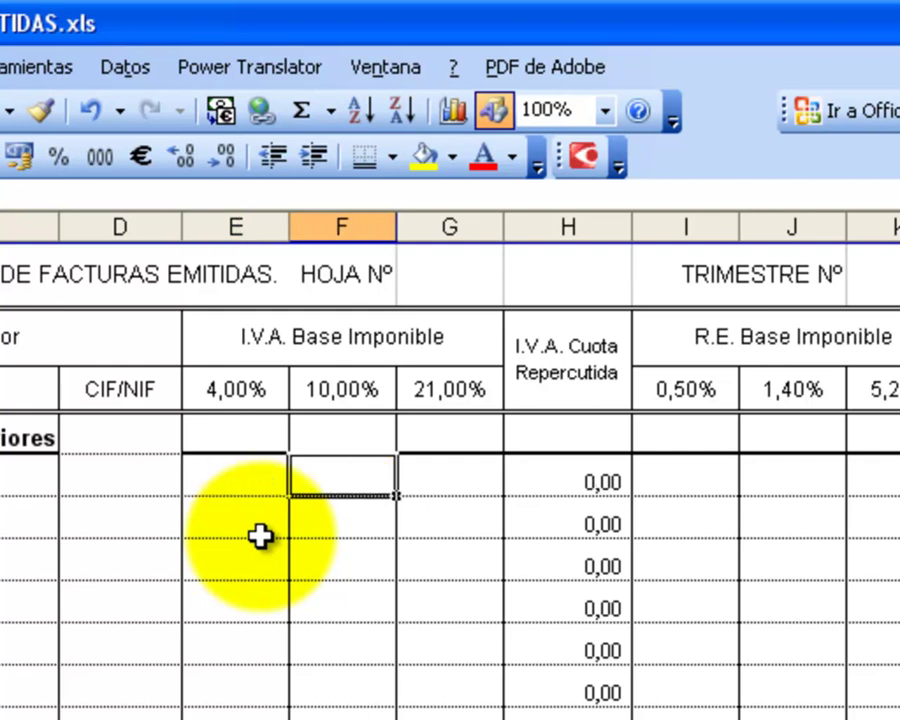
pyautogui.write('100')
pyautogui.press('Tab')
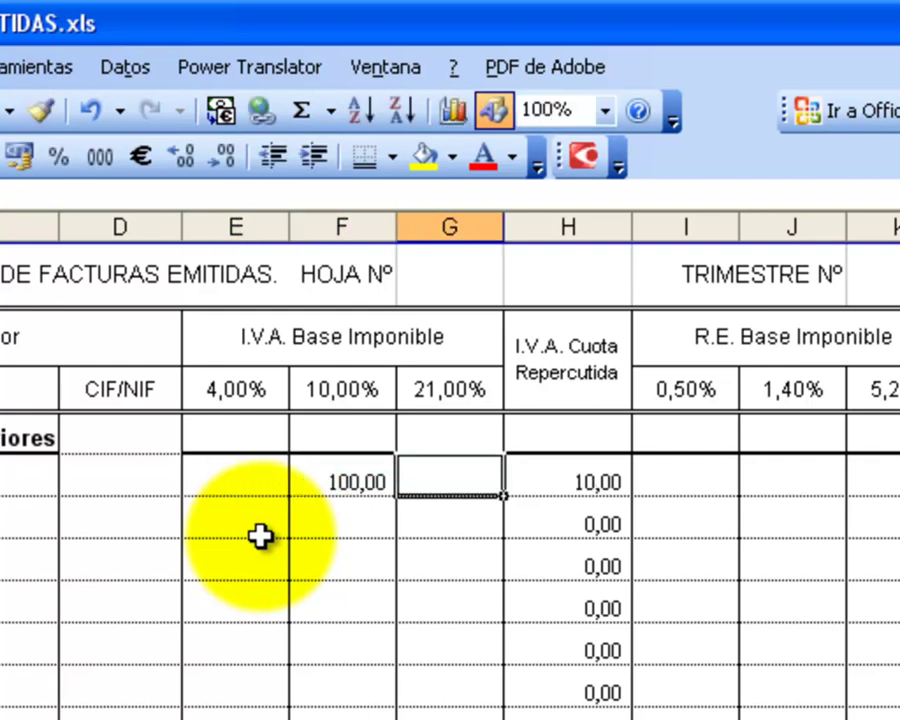
pyautogui.press('Left')
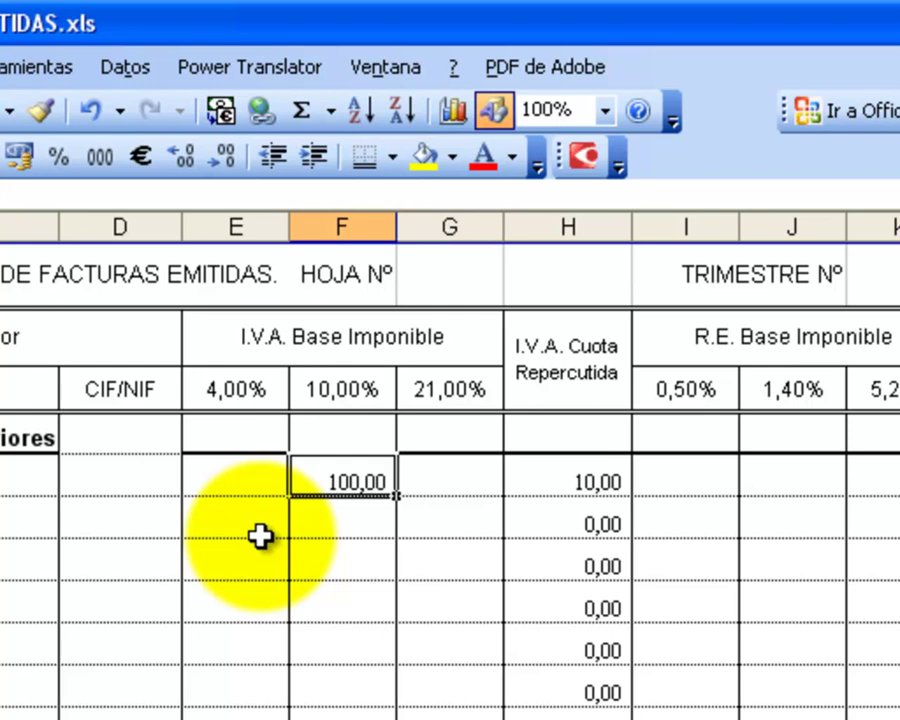
pyautogui.click(374, 381)
pyautogui.click(372, 482)
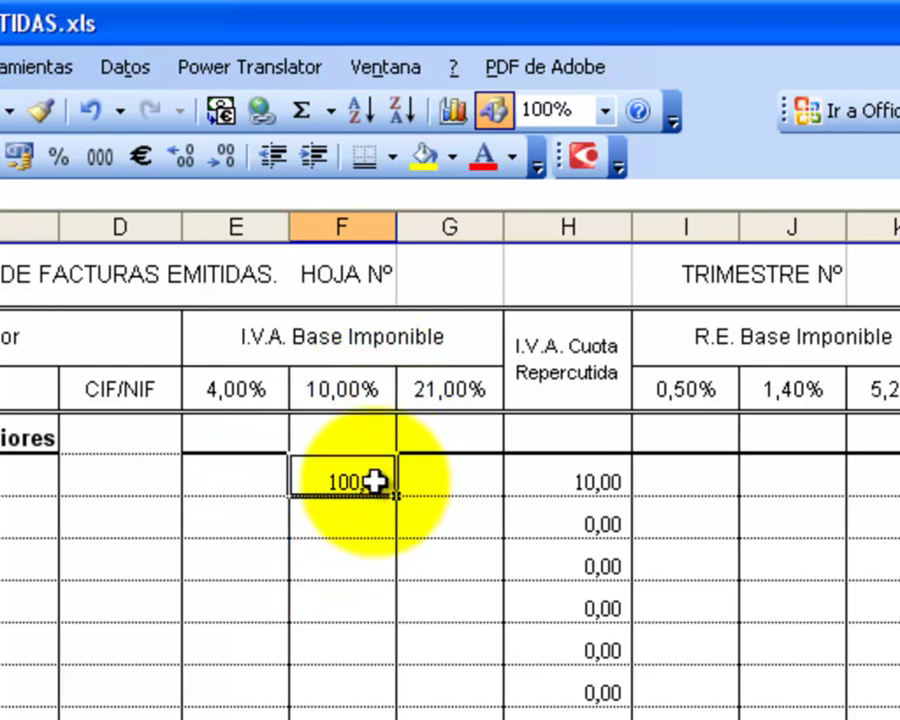
pyautogui.press('Delete')
# Enter 100 in G5, the 21% base, and review the 4%, 10% and 21% rates
pyautogui.press('Tab')
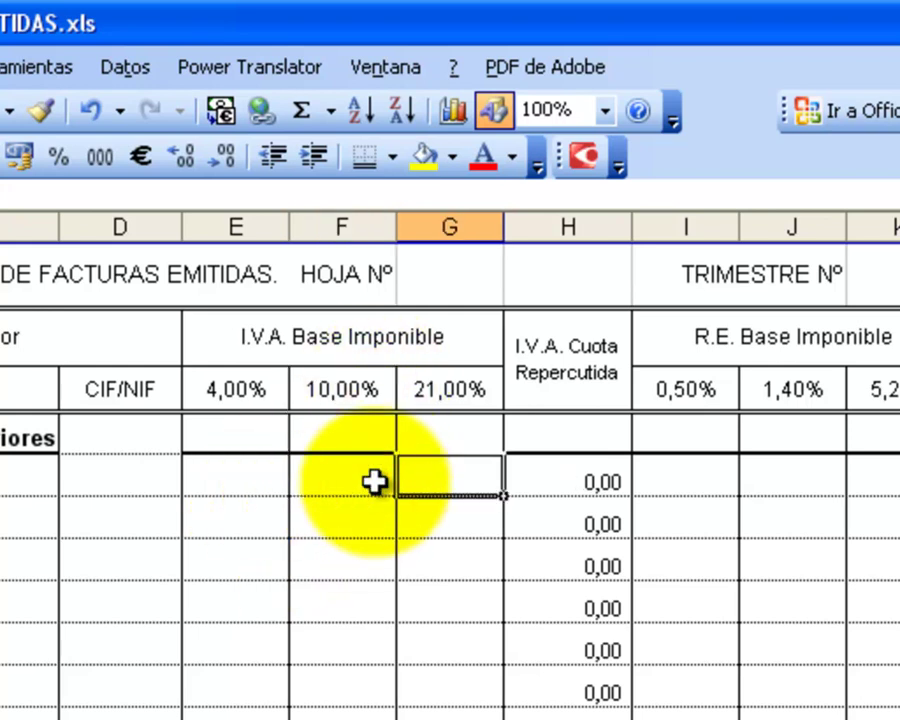
pyautogui.write('100')
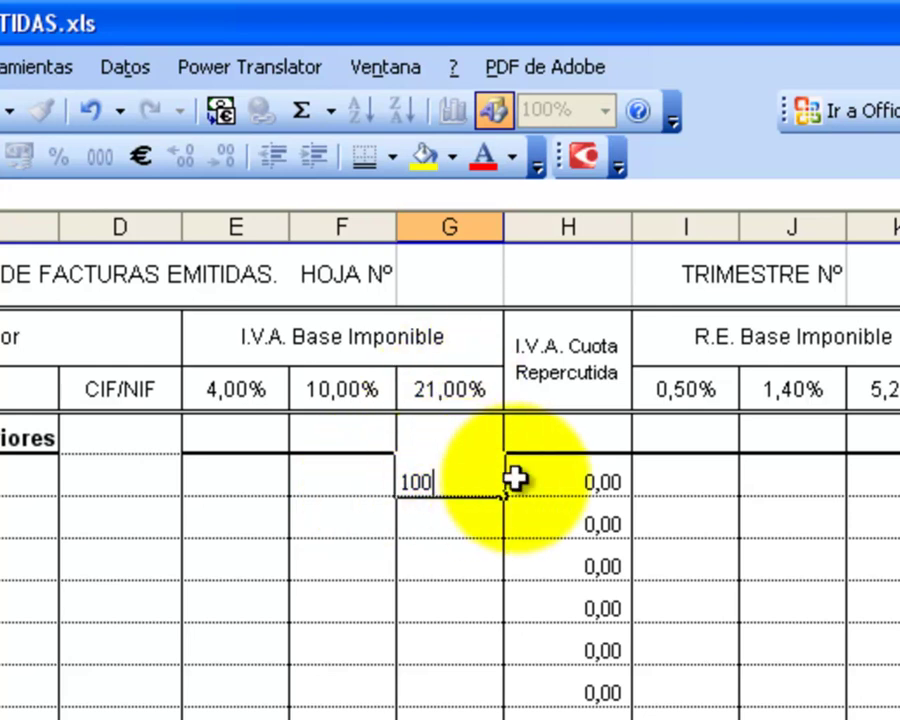
pyautogui.click(515, 479)
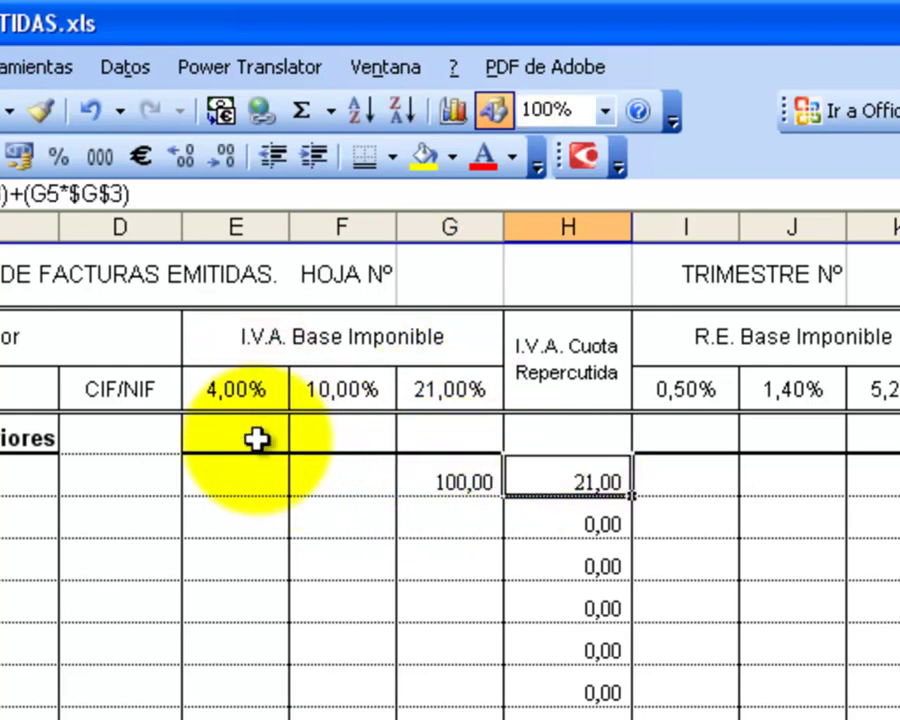
pyautogui.click(235, 388)
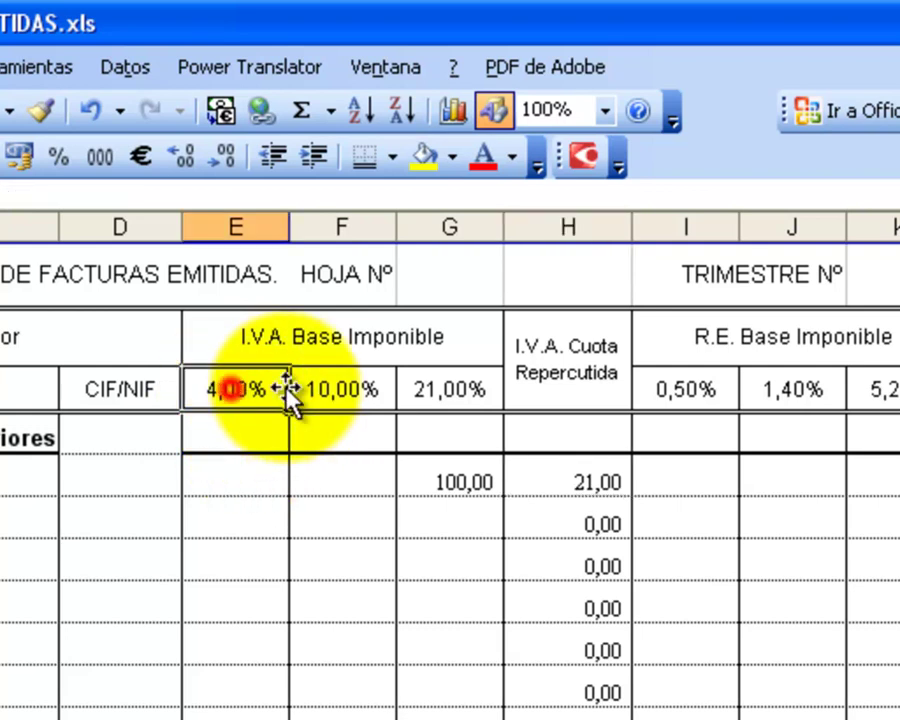
pyautogui.click(340, 389)
pyautogui.click(466, 390)
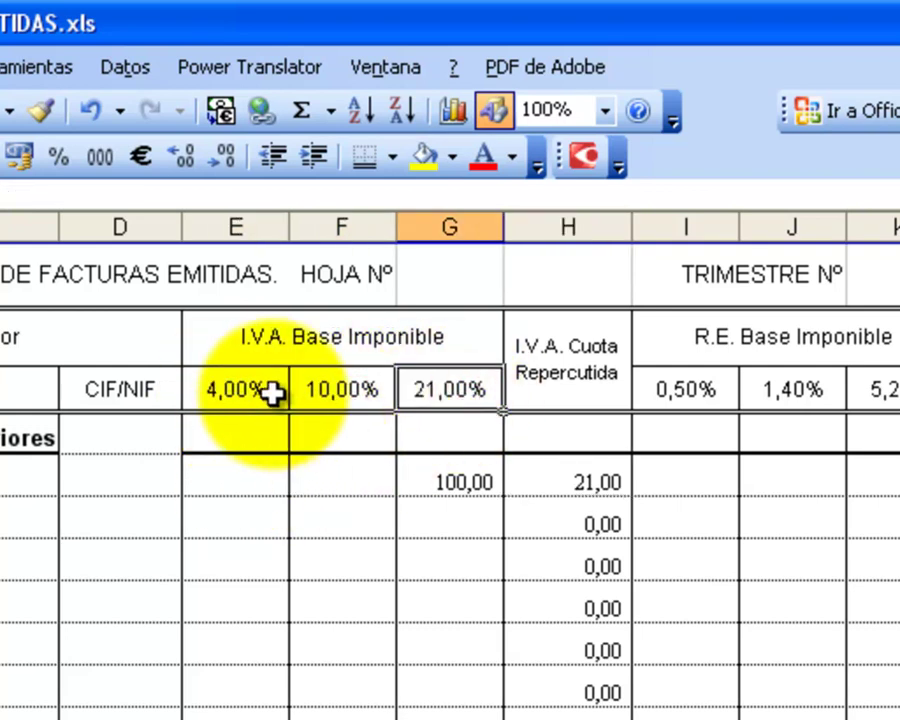
# Enter 100 in the 4% base, check the quota, then undo the misplaced entry
pyautogui.click(244, 478)
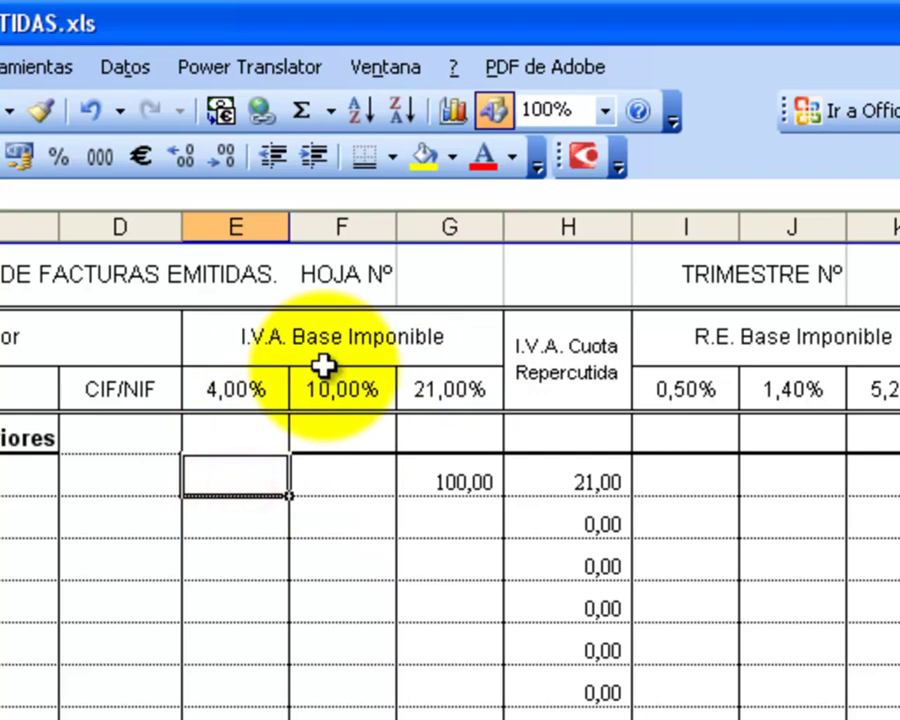
pyautogui.write('100')
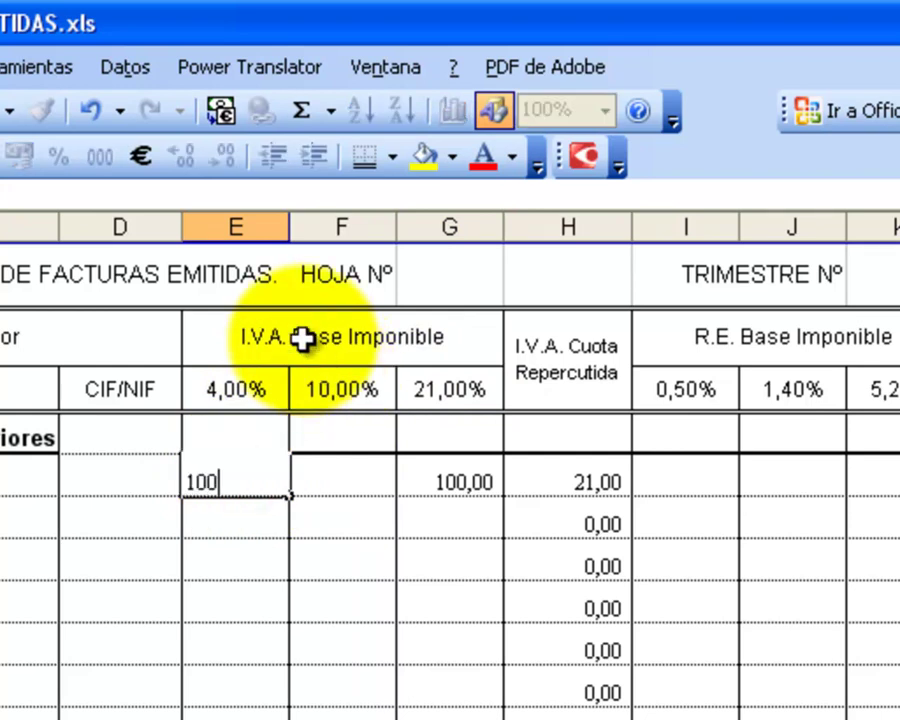
pyautogui.press('Tab')
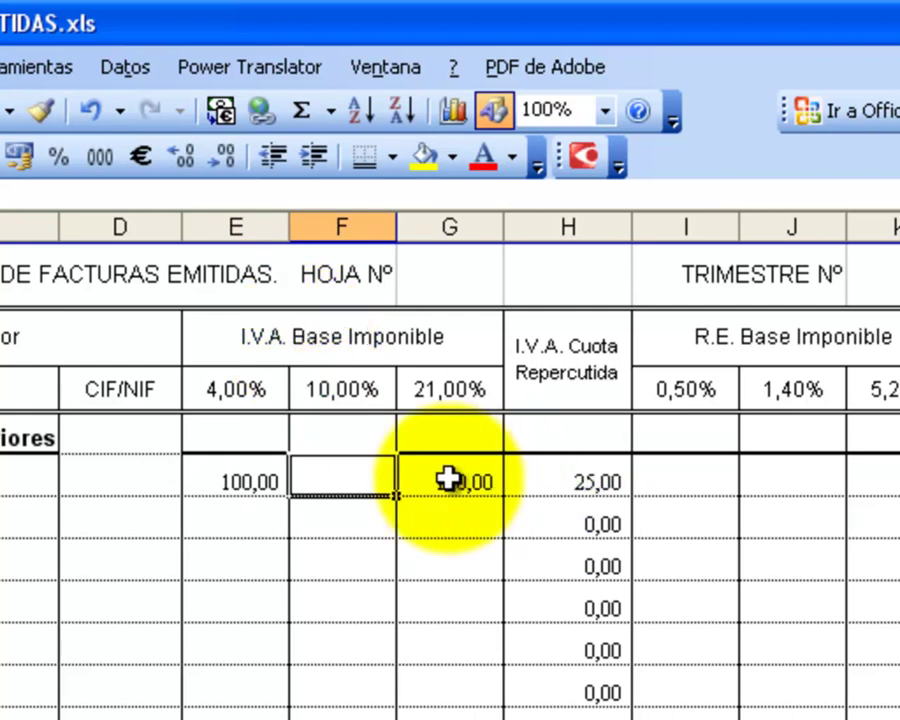
pyautogui.click(570, 472)
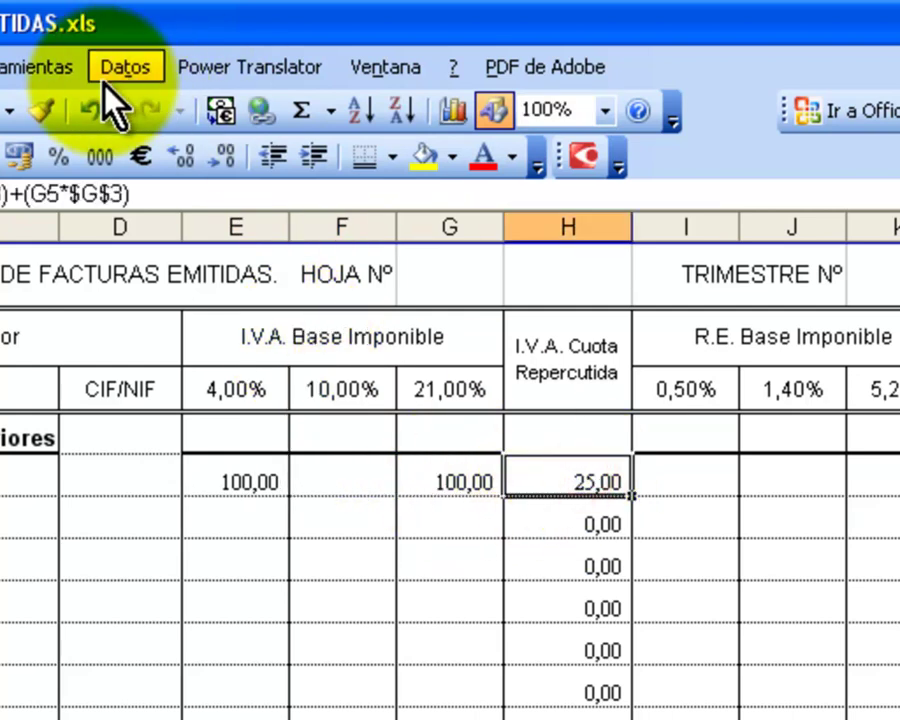
pyautogui.click(92, 110)
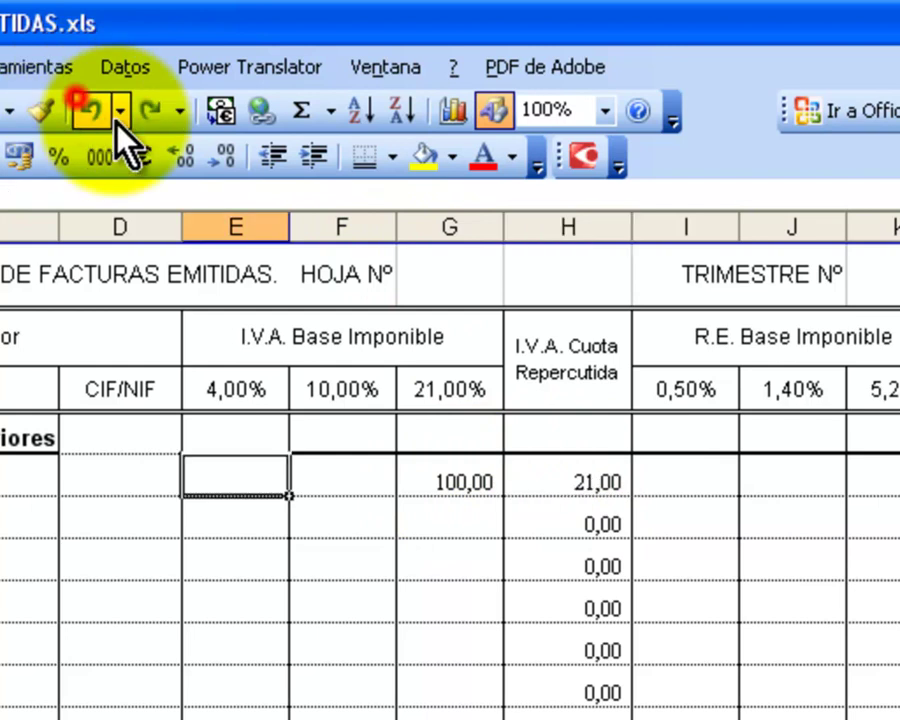
pyautogui.click(470, 481)
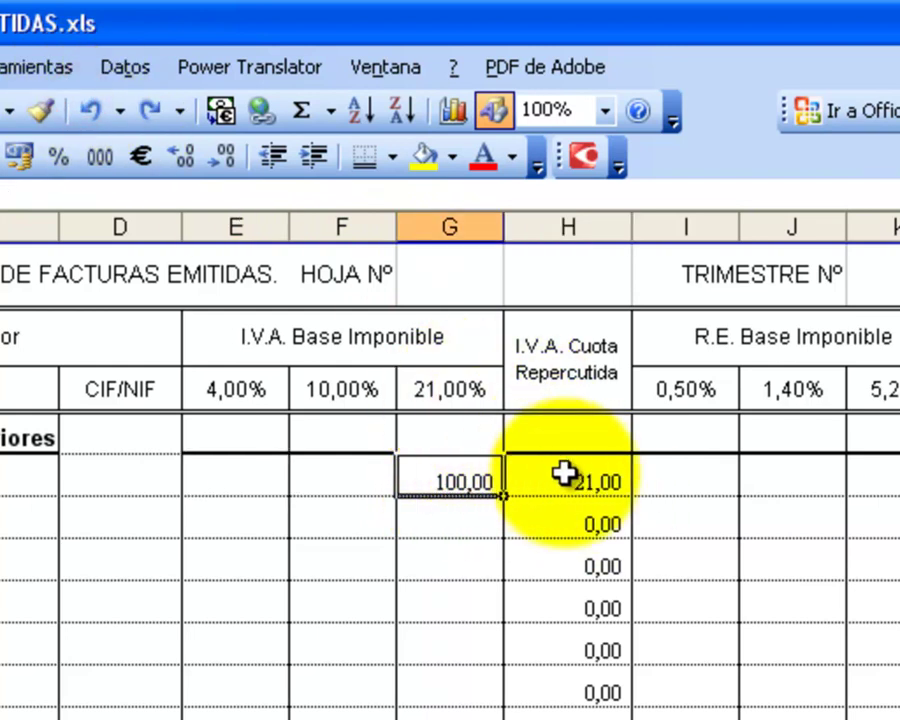
# Enter 100 in E5 and F5 so H5's VAT quota totals 35,00
pyautogui.click(266, 477)
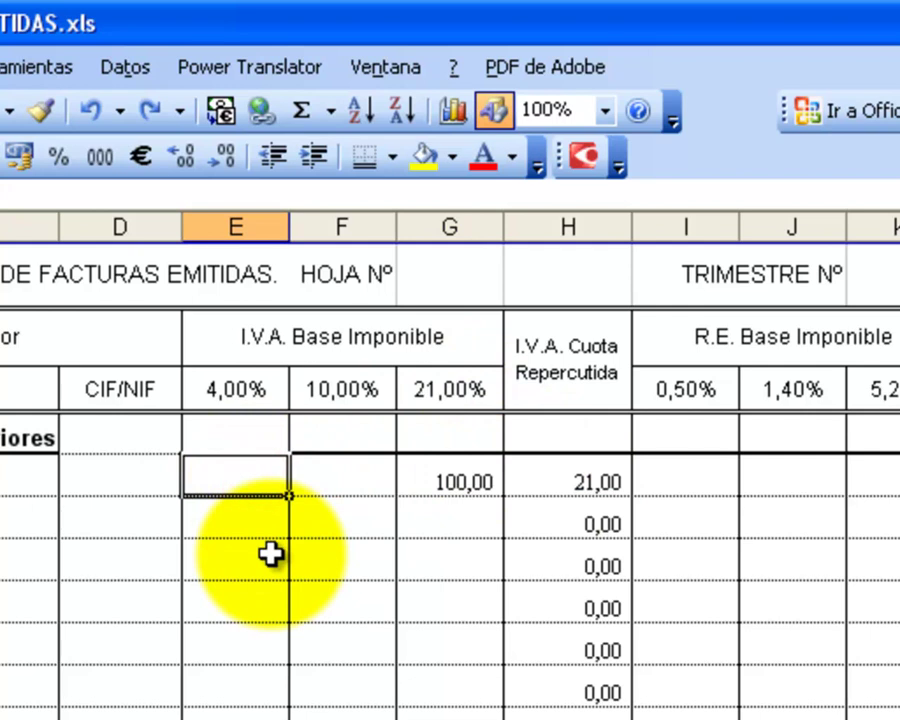
pyautogui.write('100')
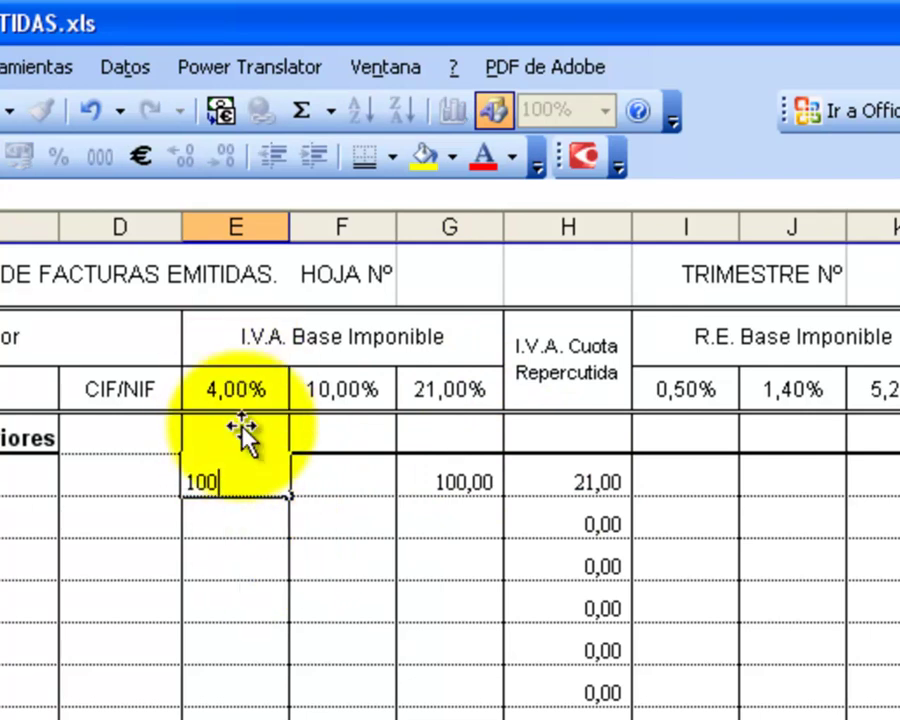
pyautogui.press('Tab')
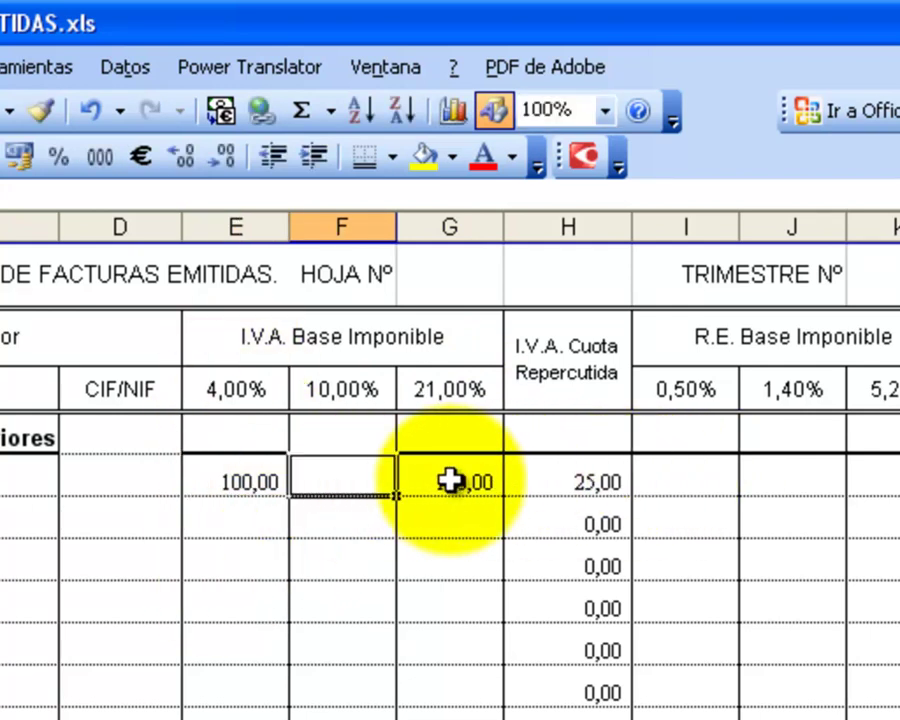
pyautogui.click(345, 478)
pyautogui.write('100')
pyautogui.press('Tab')
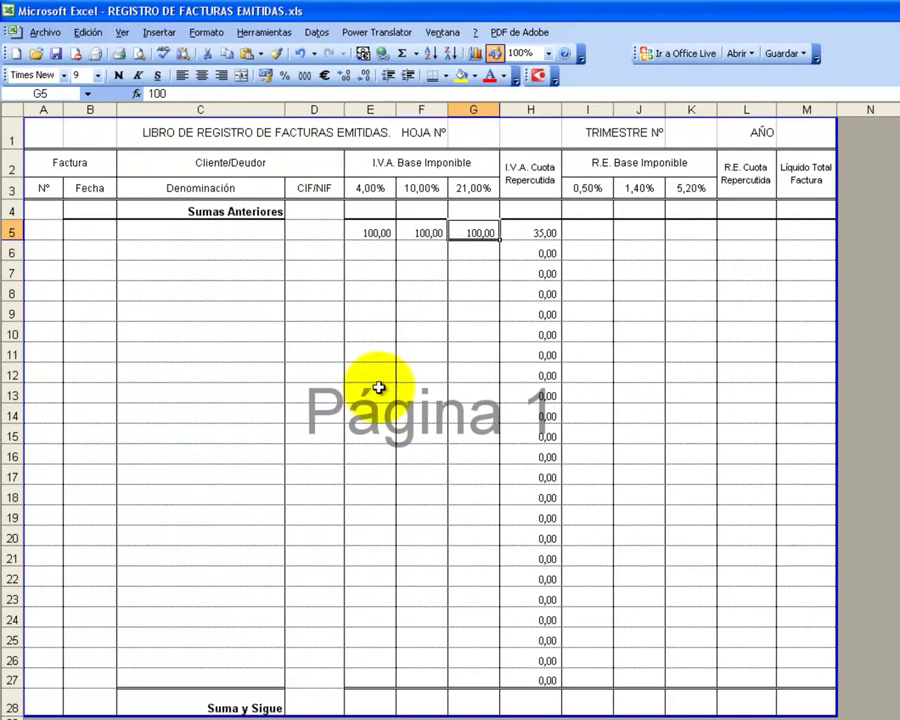
# Enter 100 in row 23's base cells so its VAT quota reaches 35,00
pyautogui.click(381, 598)
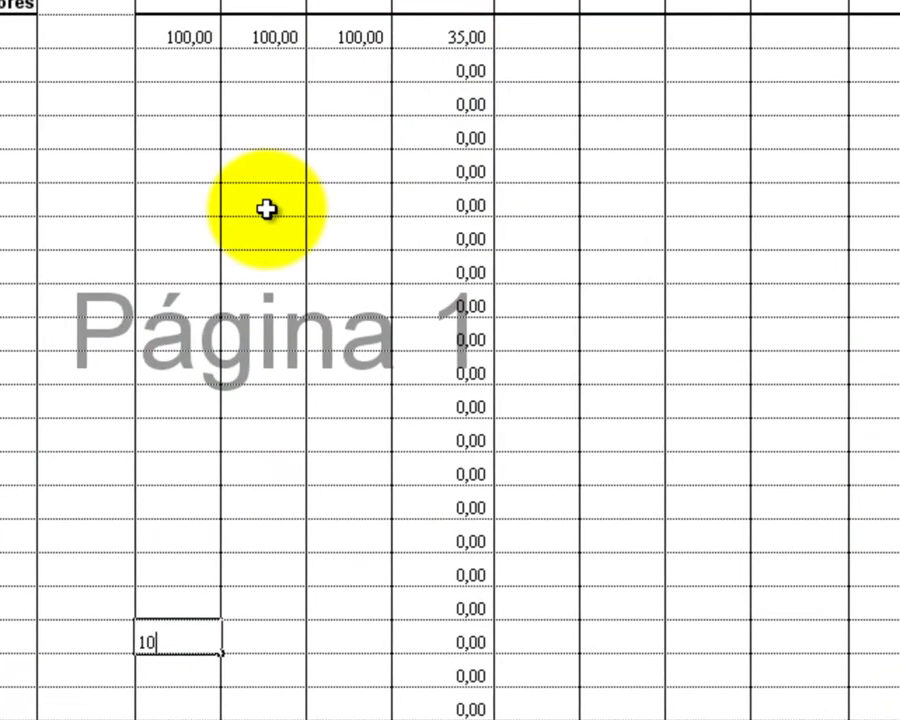
pyautogui.write('0')
pyautogui.press('Tab')
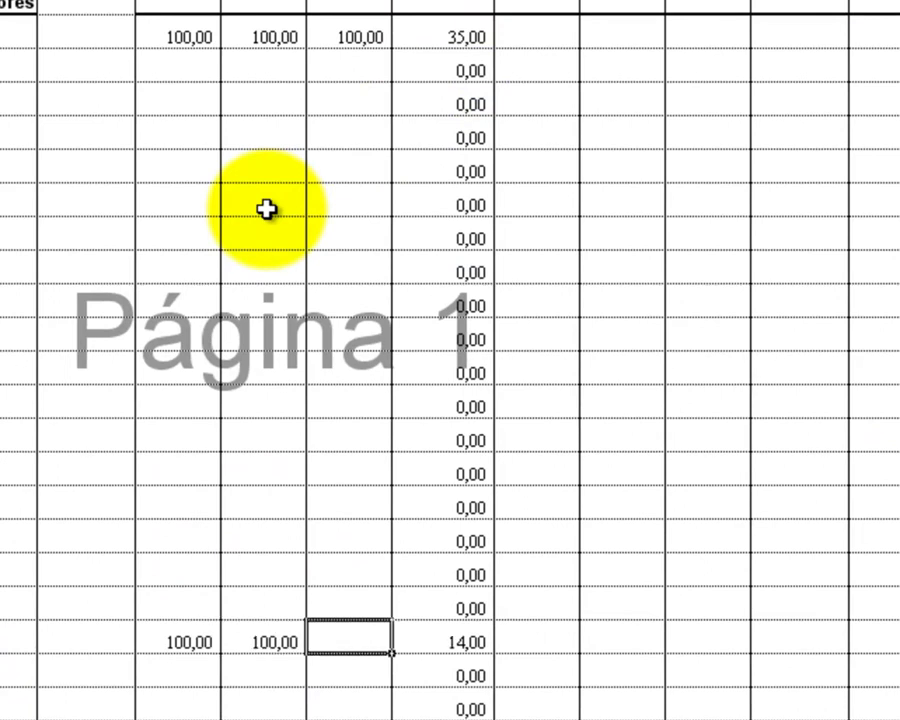
pyautogui.write('10')
pyautogui.press('Tab')
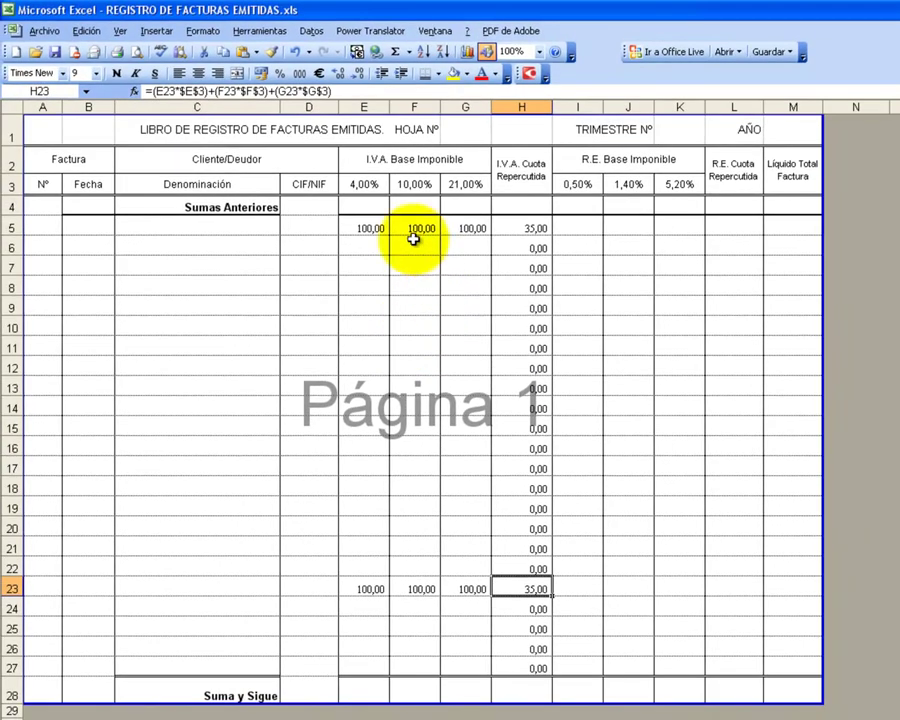
# Review H5's quota formula and select the test bases E5:G23 for clearing
pyautogui.moveTo(382, 226); pyautogui.dragTo(502, 220)
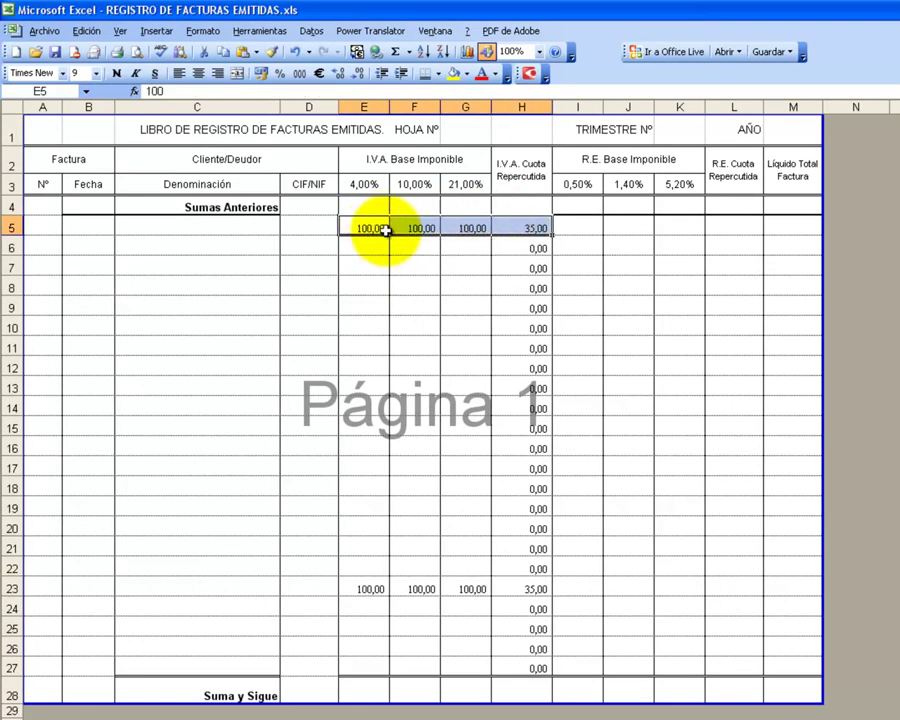
pyautogui.click(527, 227)
pyautogui.click(486, 332)
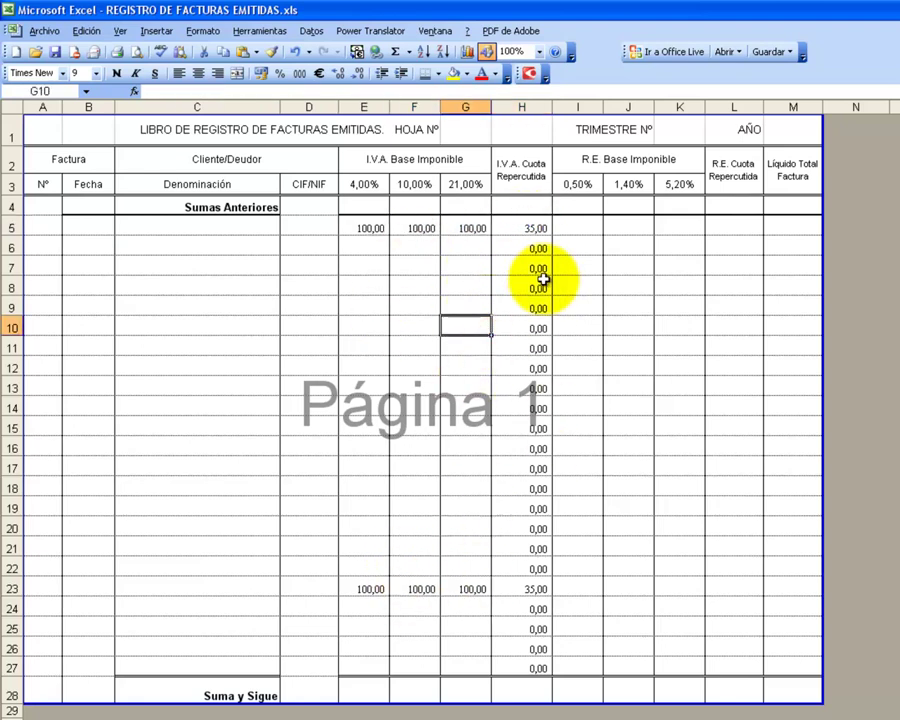
pyautogui.moveTo(351, 594); pyautogui.dragTo(469, 233)
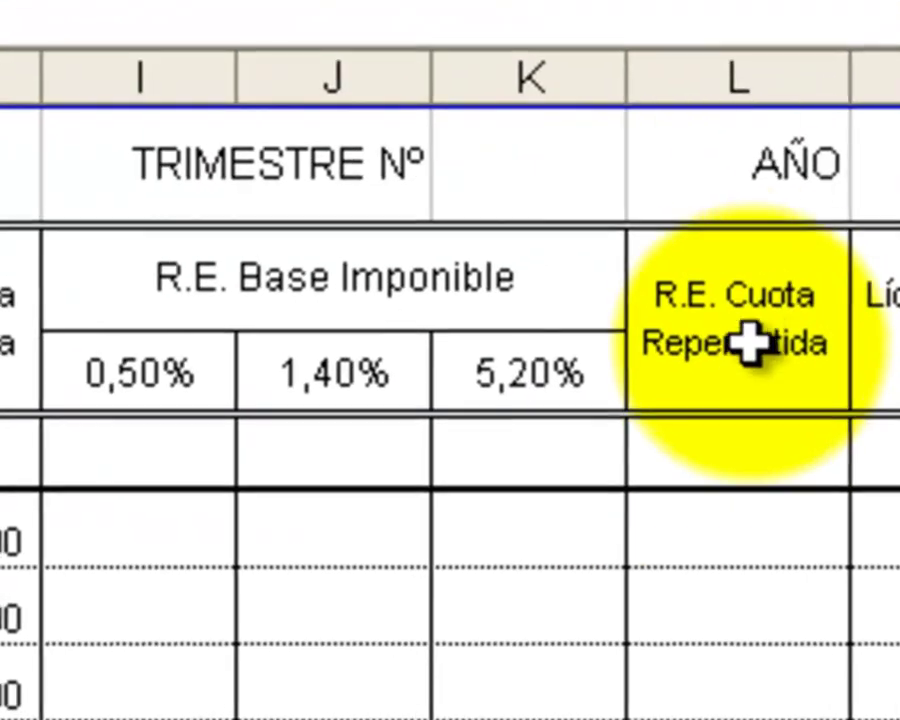
pyautogui.click(748, 335)
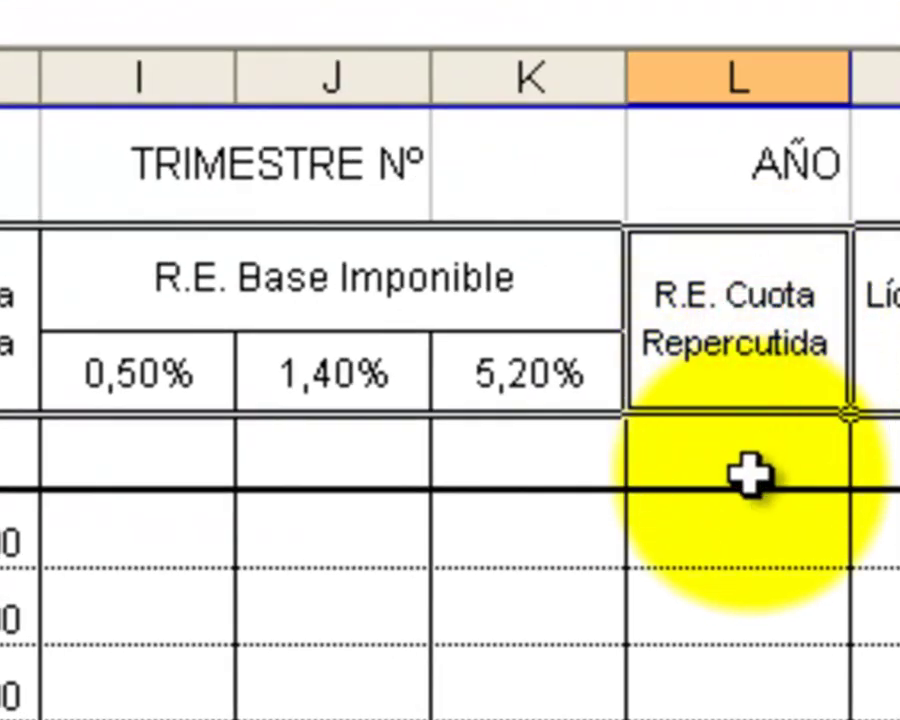
pyautogui.click(746, 529)
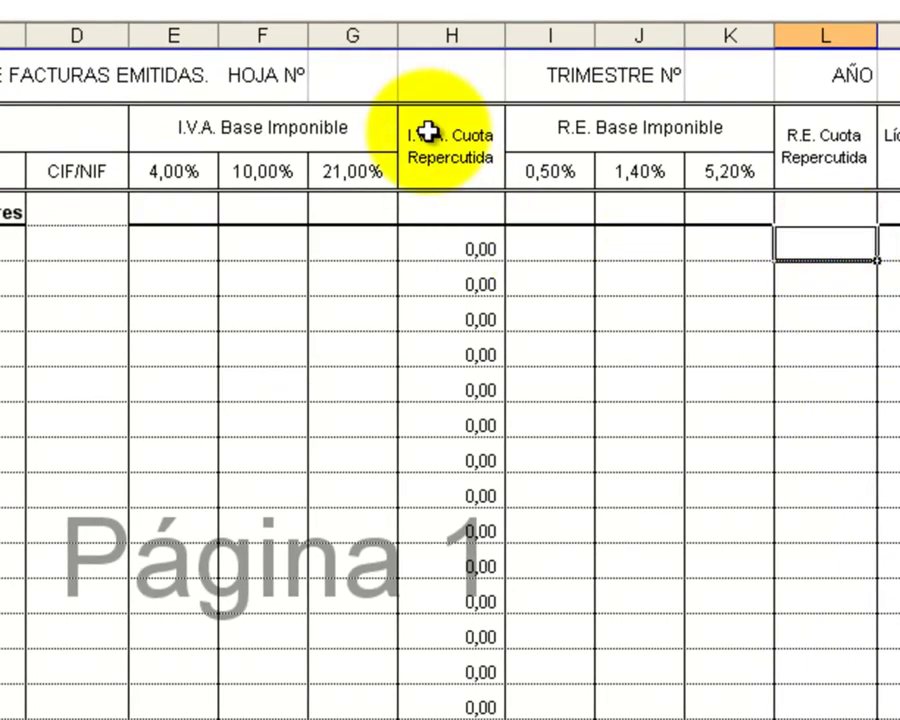
pyautogui.moveTo(428, 205); pyautogui.dragTo(450, 715)
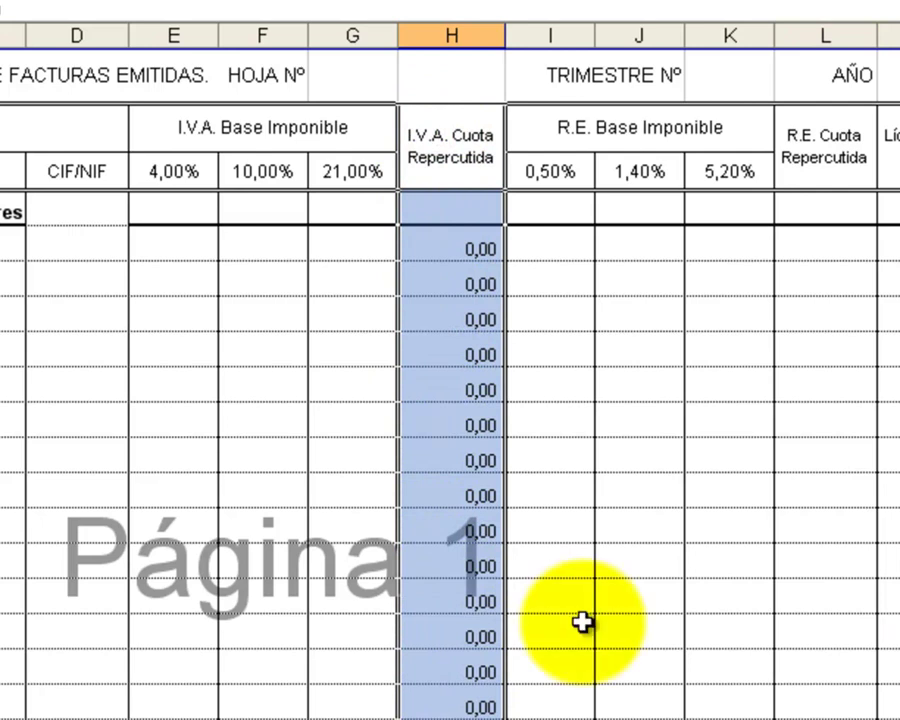
pyautogui.moveTo(565, 173); pyautogui.dragTo(698, 175)
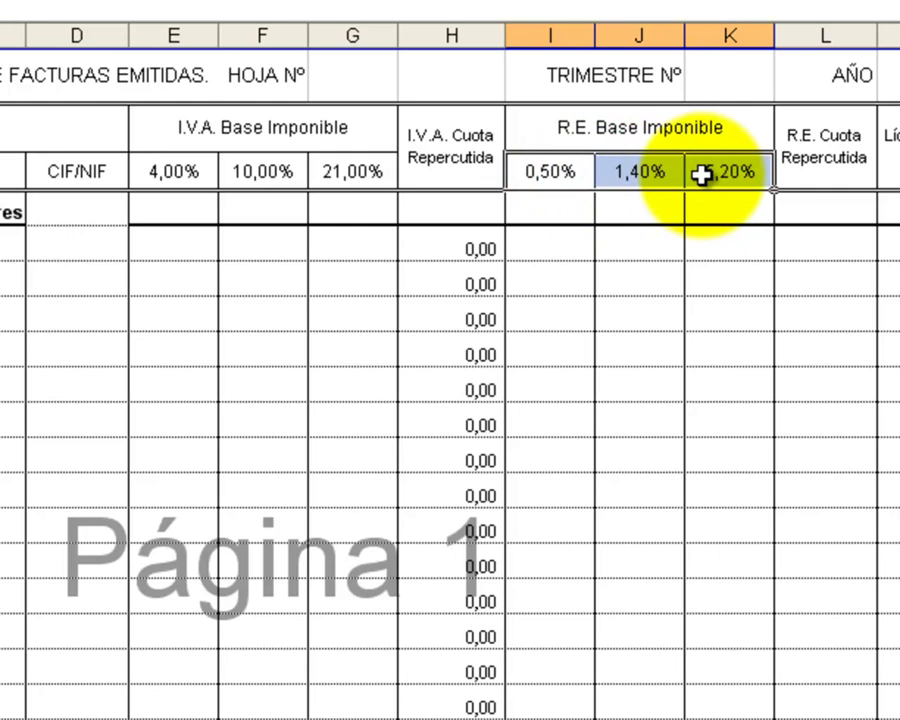
pyautogui.click(540, 240)
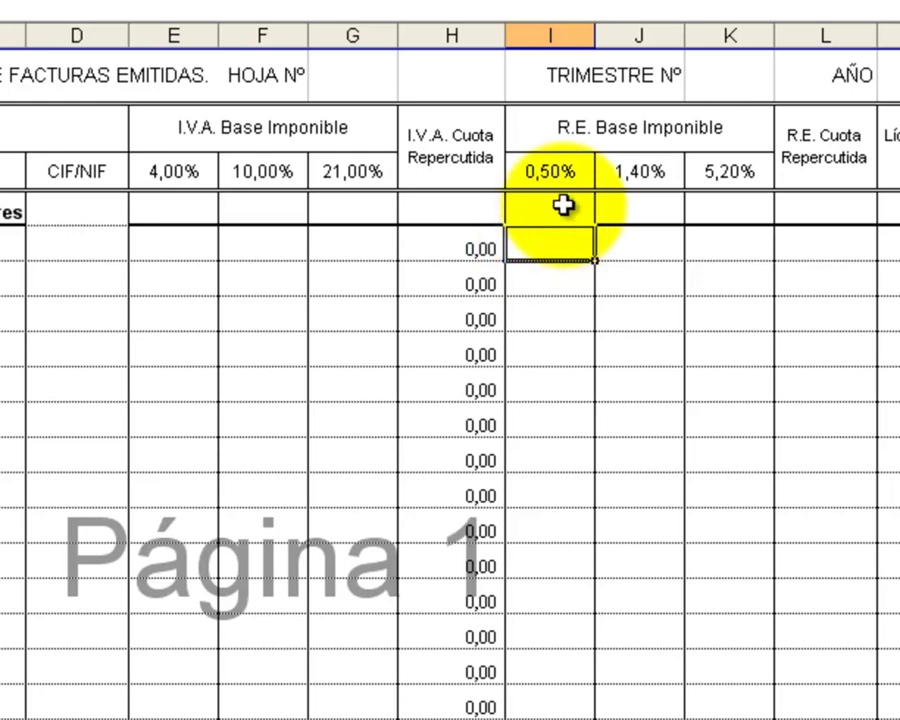
pyautogui.click(597, 130)
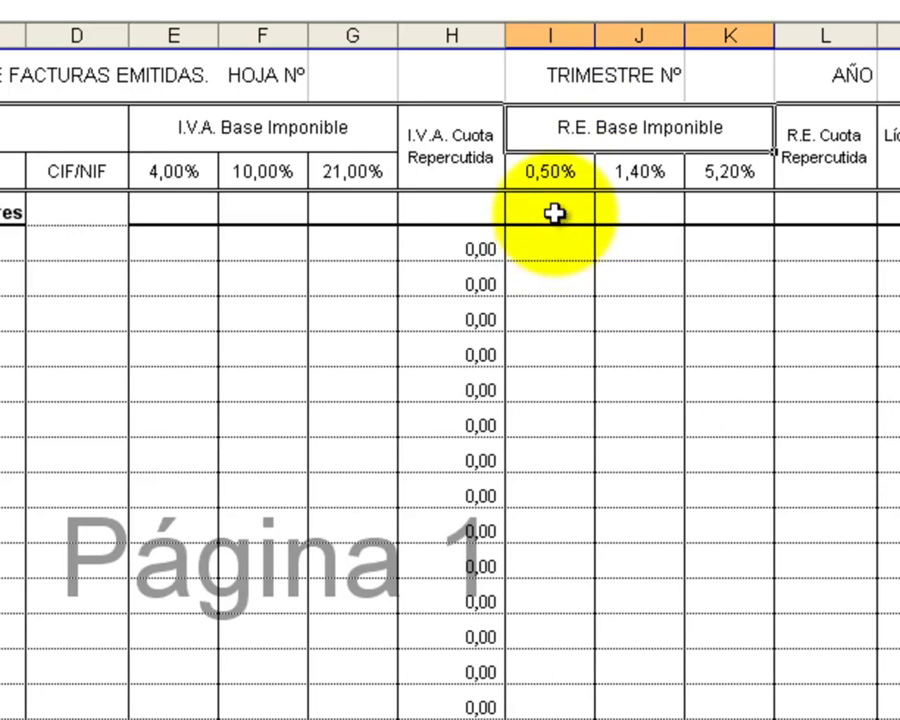
pyautogui.click(236, 127)
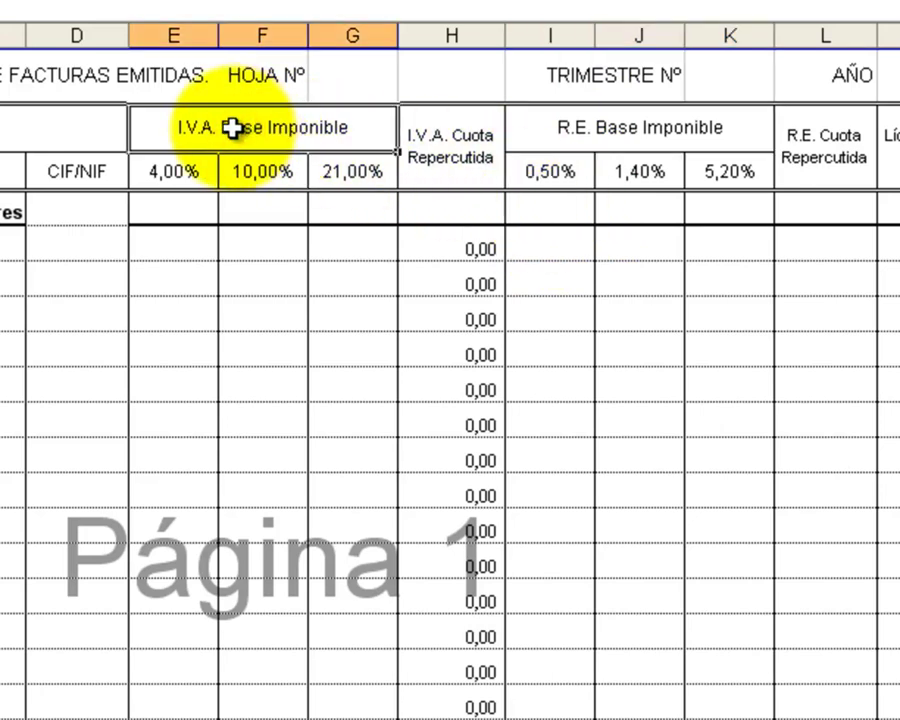
pyautogui.click(164, 243)
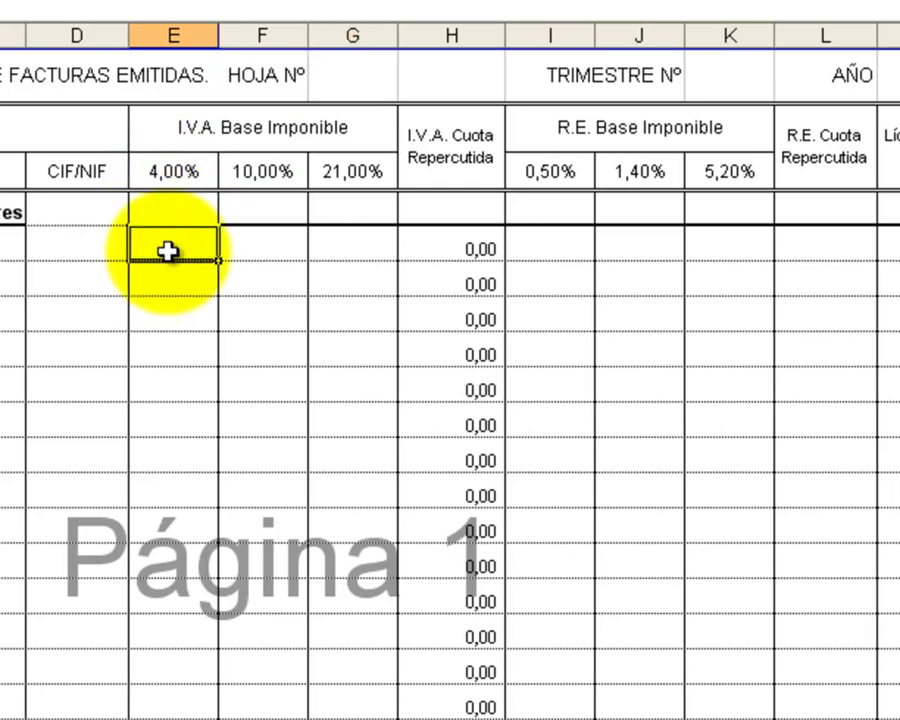
pyautogui.moveTo(167, 251); pyautogui.dragTo(168, 172)
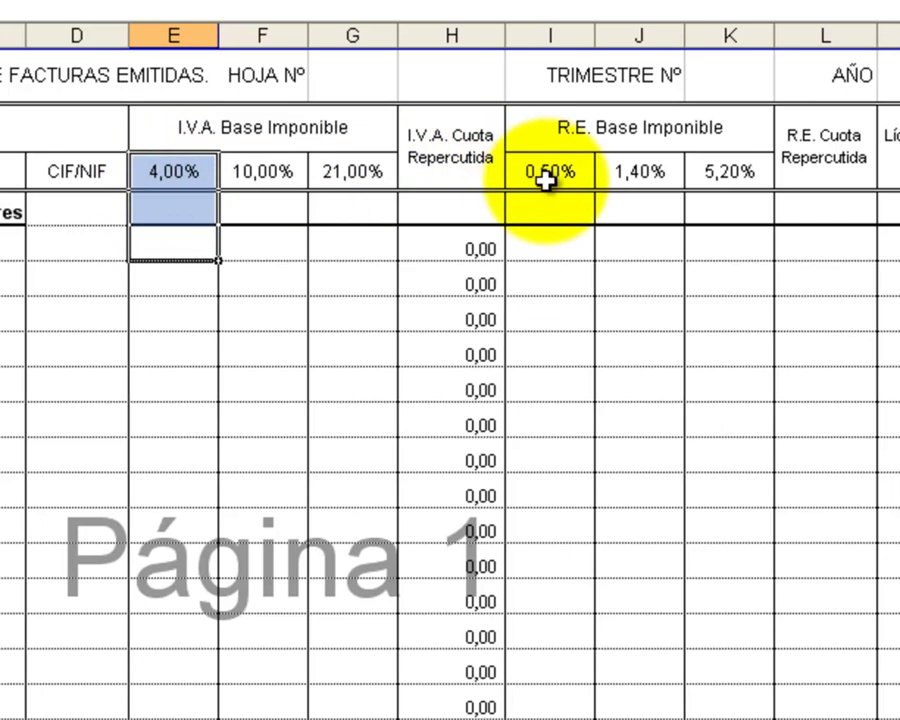
pyautogui.moveTo(550, 174); pyautogui.dragTo(556, 255)
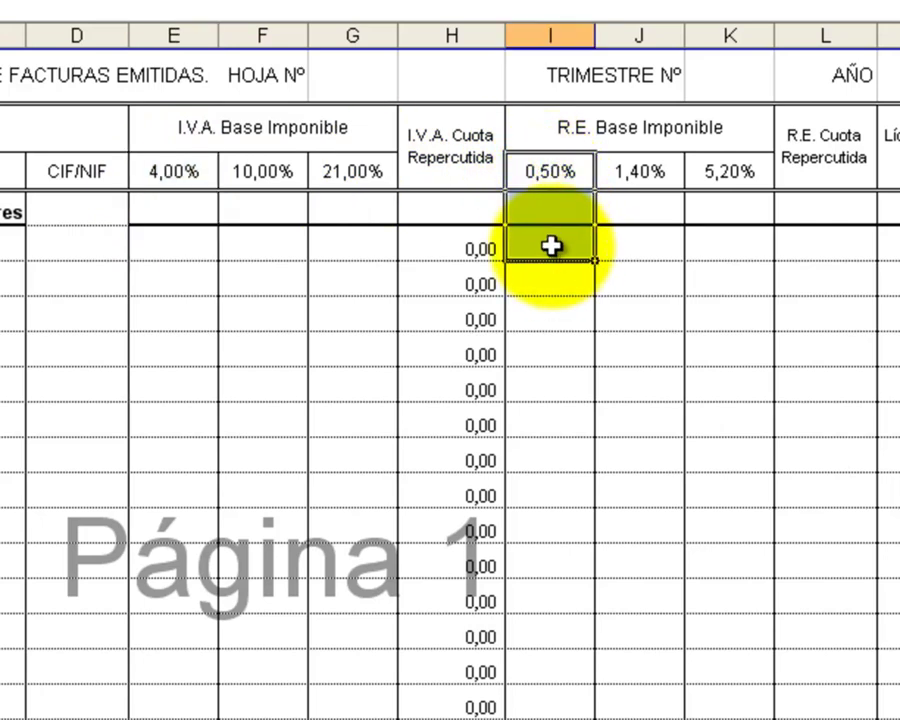
pyautogui.doubleClick(552, 246)
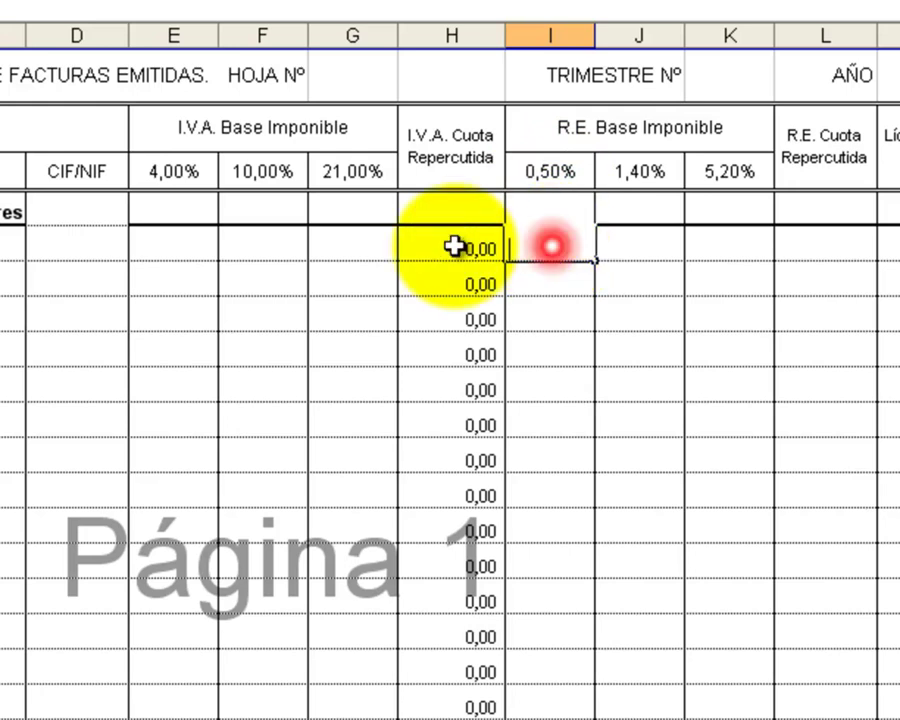
pyautogui.click(176, 244)
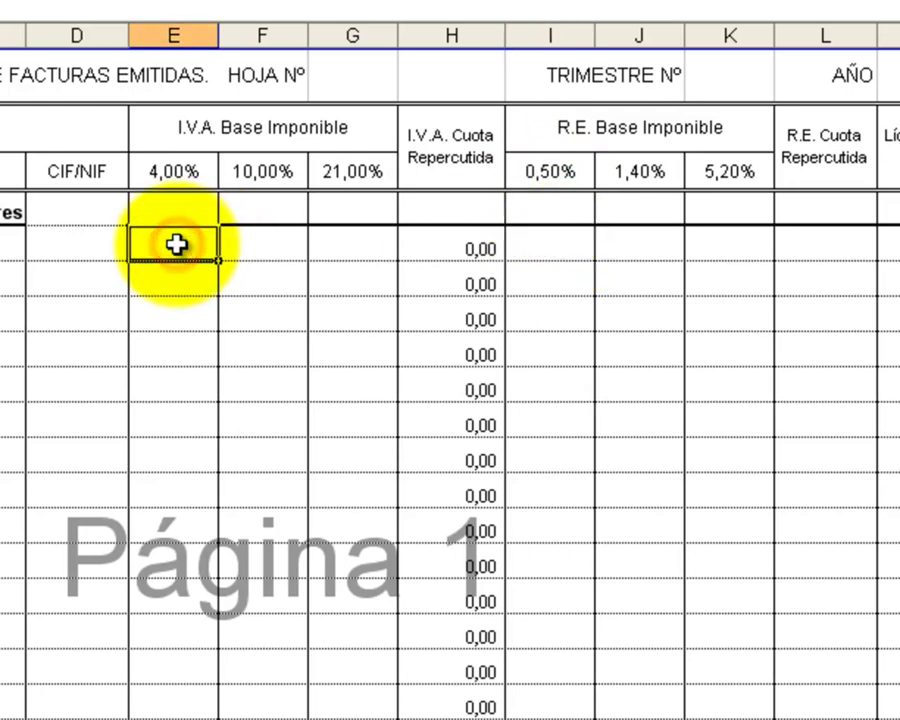
pyautogui.click(627, 240)
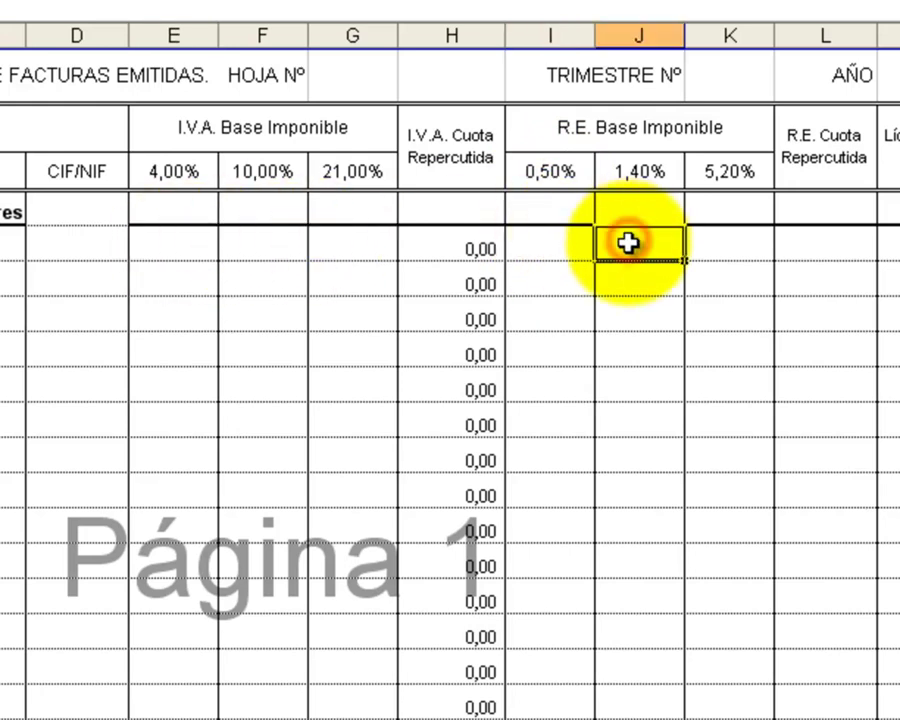
pyautogui.moveTo(627, 243); pyautogui.dragTo(627, 178)
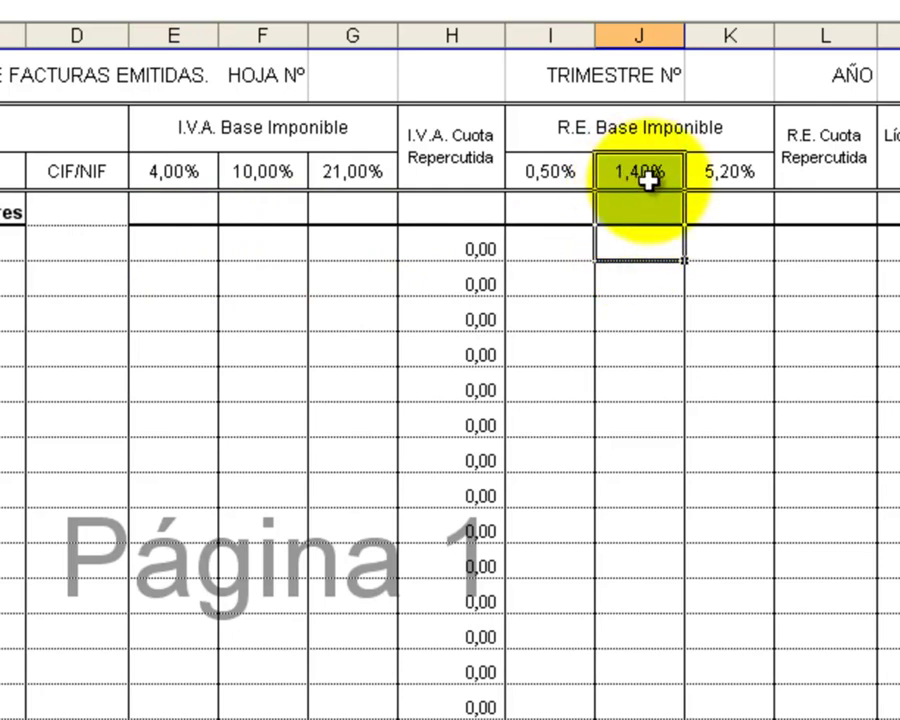
pyautogui.moveTo(271, 175); pyautogui.dragTo(268, 240)
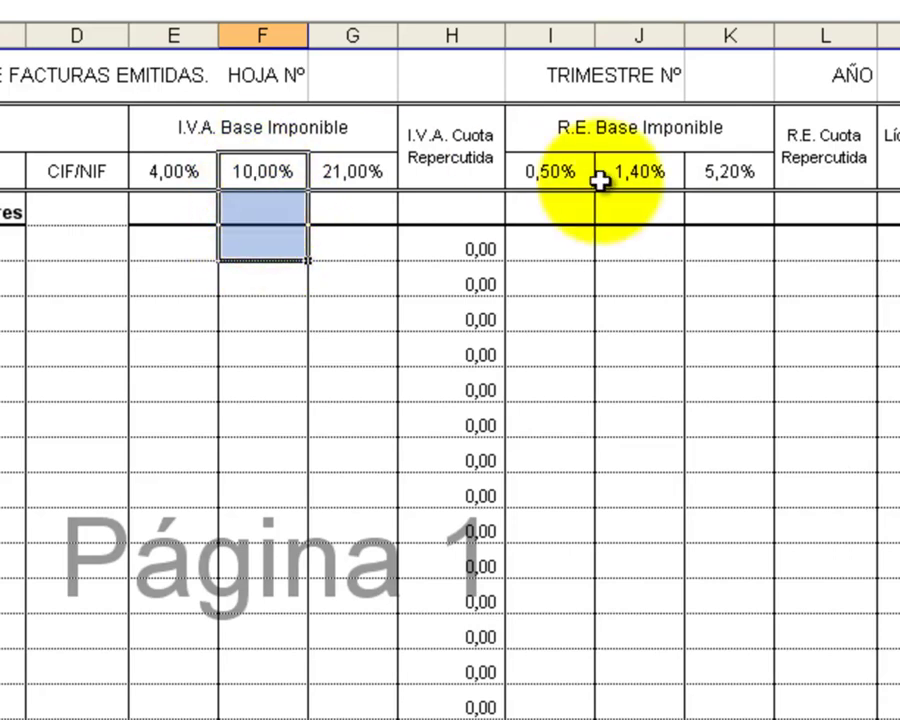
pyautogui.moveTo(732, 176); pyautogui.dragTo(728, 228)
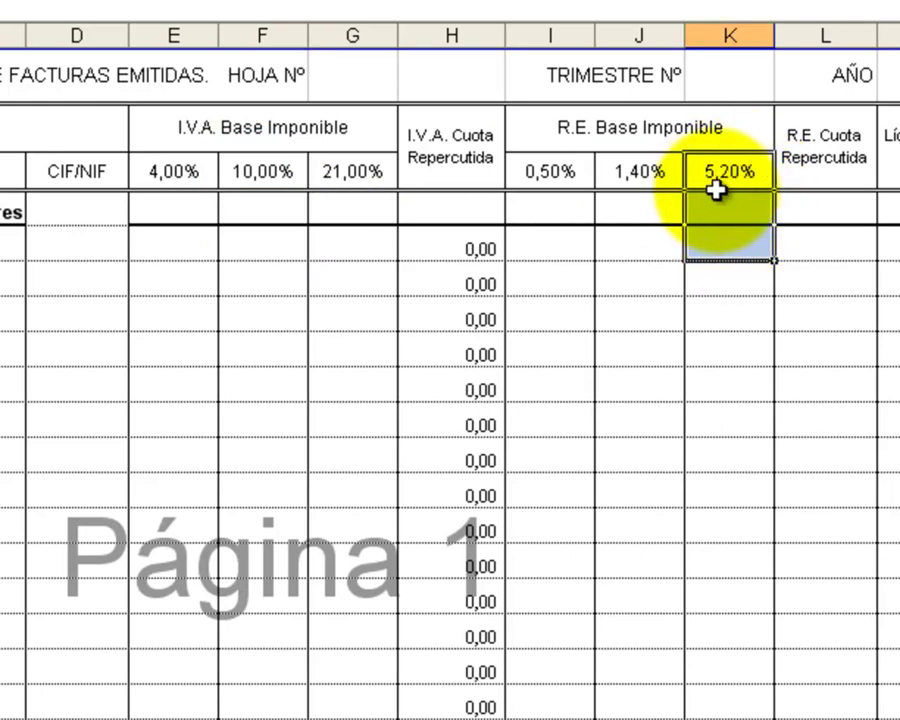
pyautogui.moveTo(344, 243); pyautogui.dragTo(343, 191)
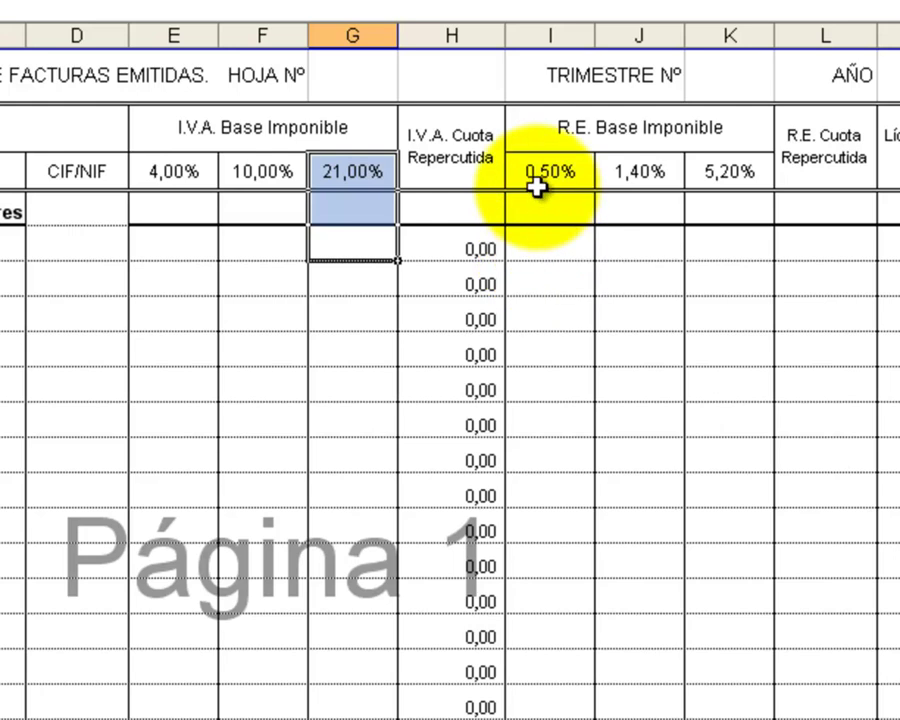
pyautogui.moveTo(542, 147)
pyautogui.mouseDown()
pyautogui.moveTo(704, 160)
pyautogui.moveTo(716, 236)
pyautogui.mouseUp()
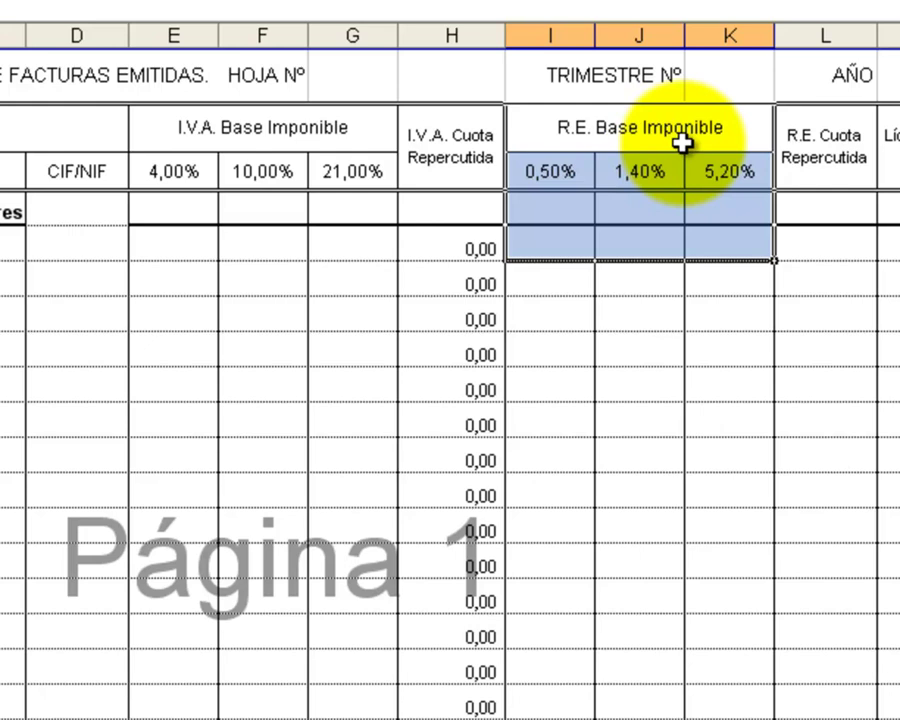
pyautogui.moveTo(556, 241); pyautogui.dragTo(687, 236)
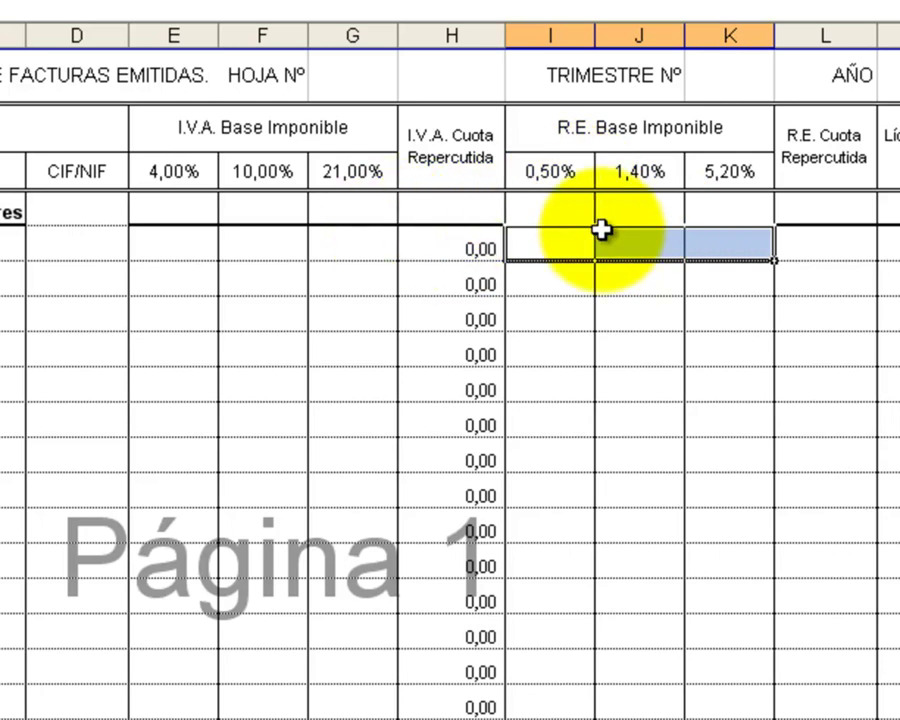
pyautogui.click(557, 247)
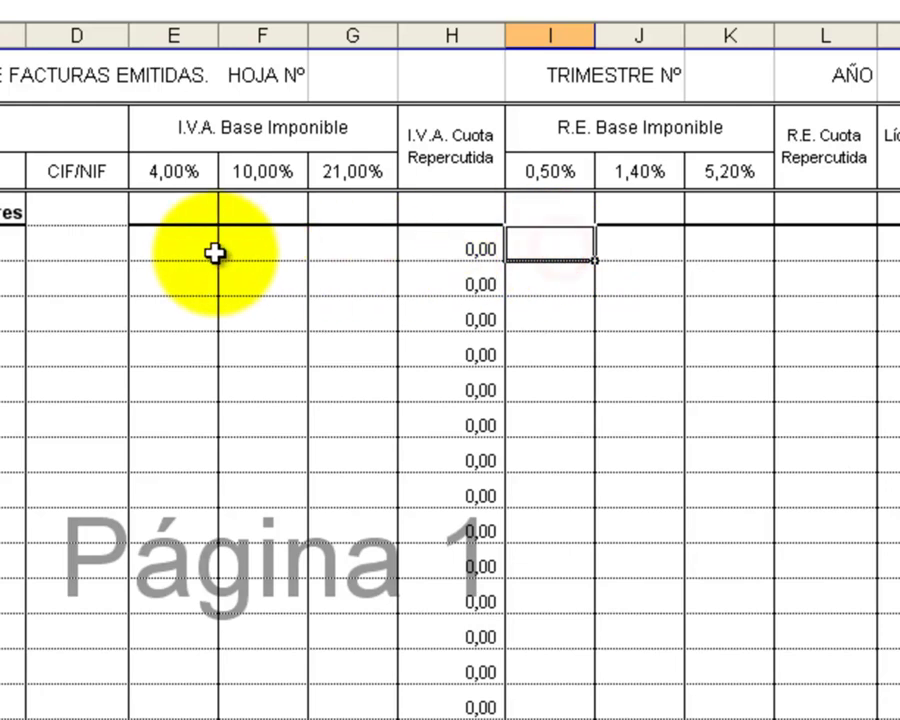
# Link I5 to E5, J5 to F5 and K5 to G5 with simple = formulas
pyautogui.click(175, 249)
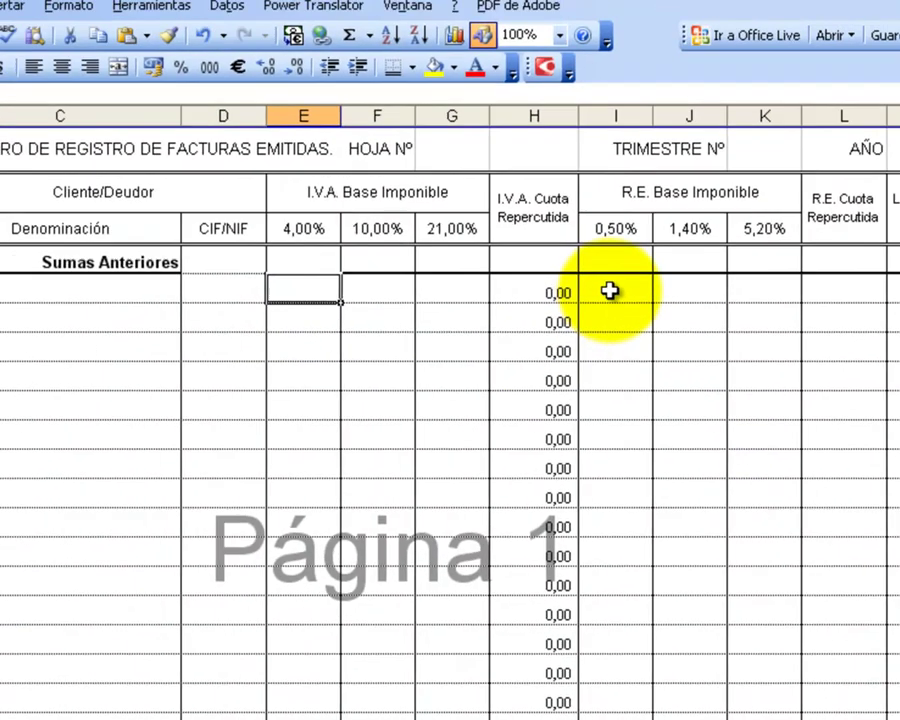
pyautogui.click(635, 305)
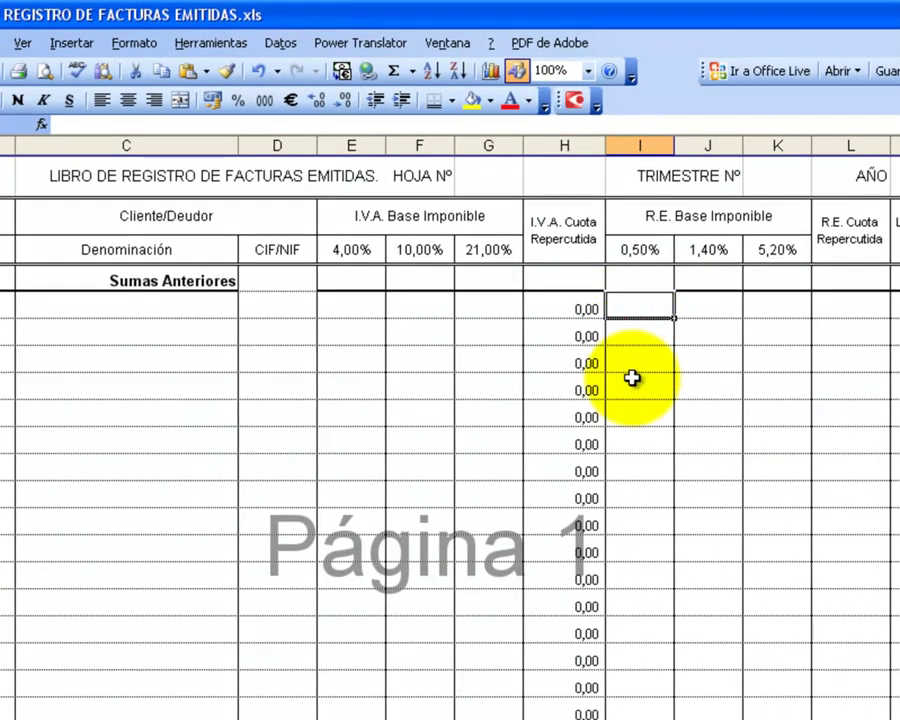
pyautogui.write('=')
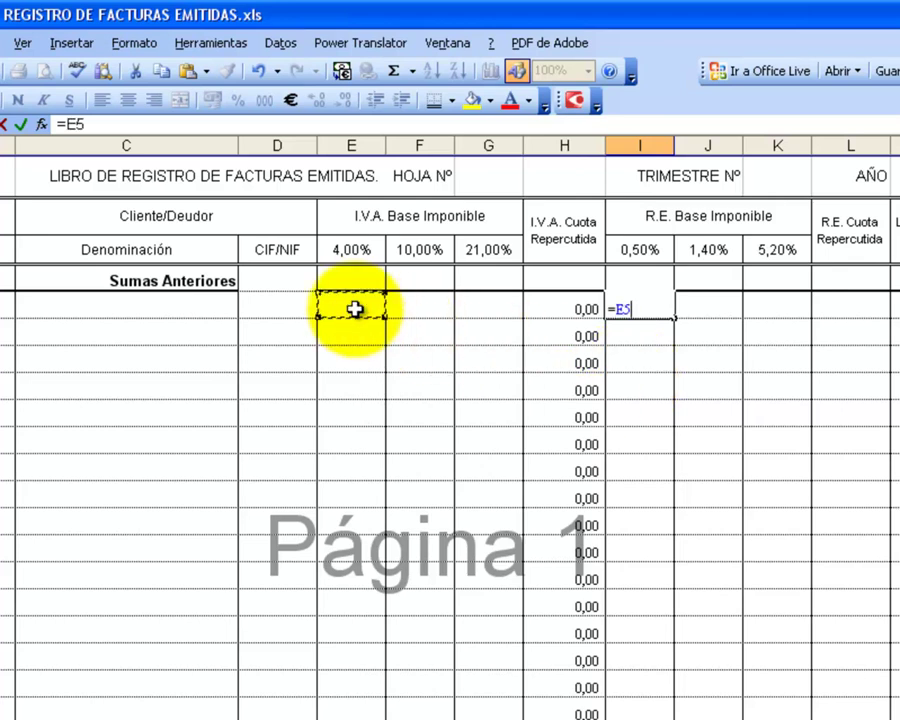
pyautogui.press('Return')
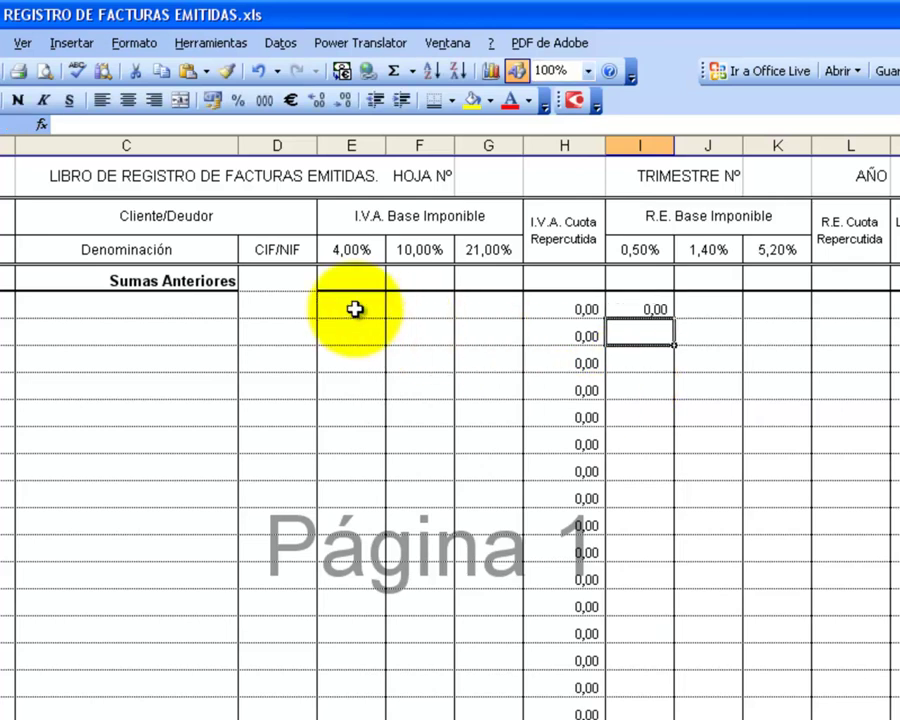
pyautogui.click(693, 310)
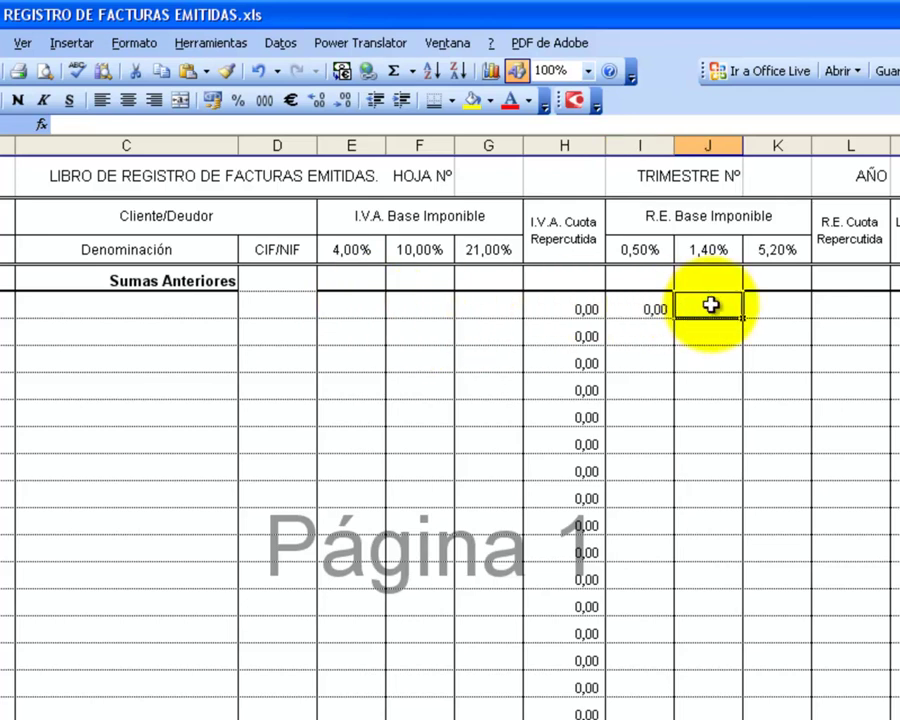
pyautogui.write('=')
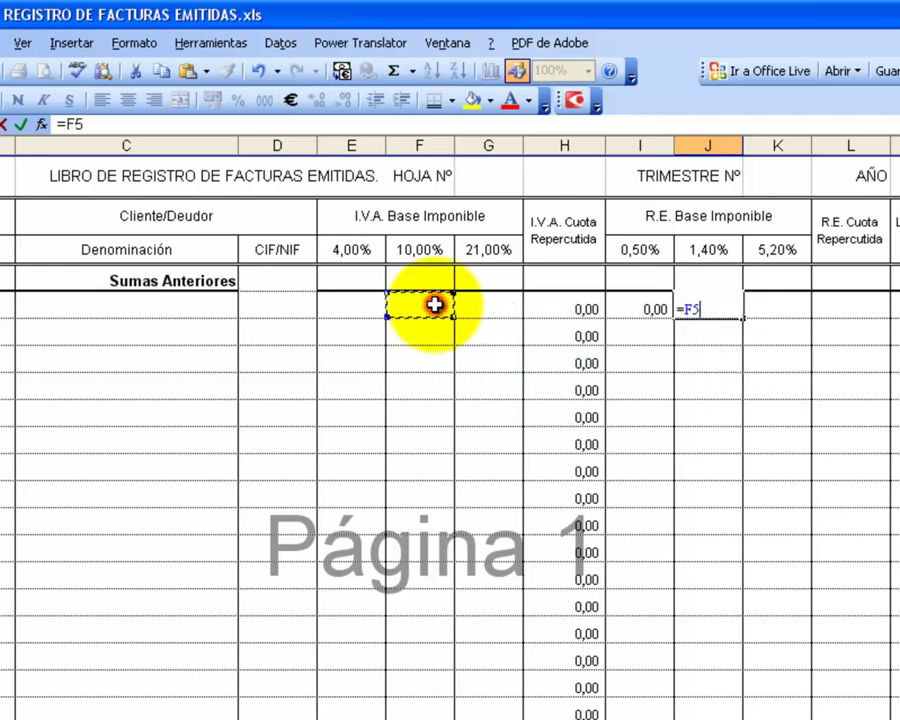
pyautogui.press('Return')
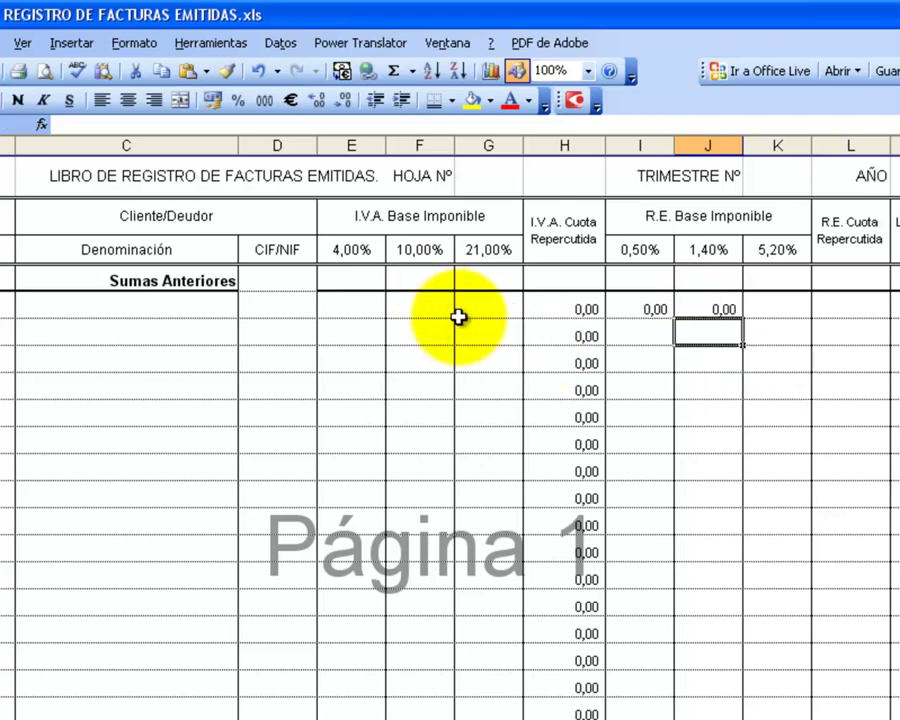
pyautogui.click(778, 306)
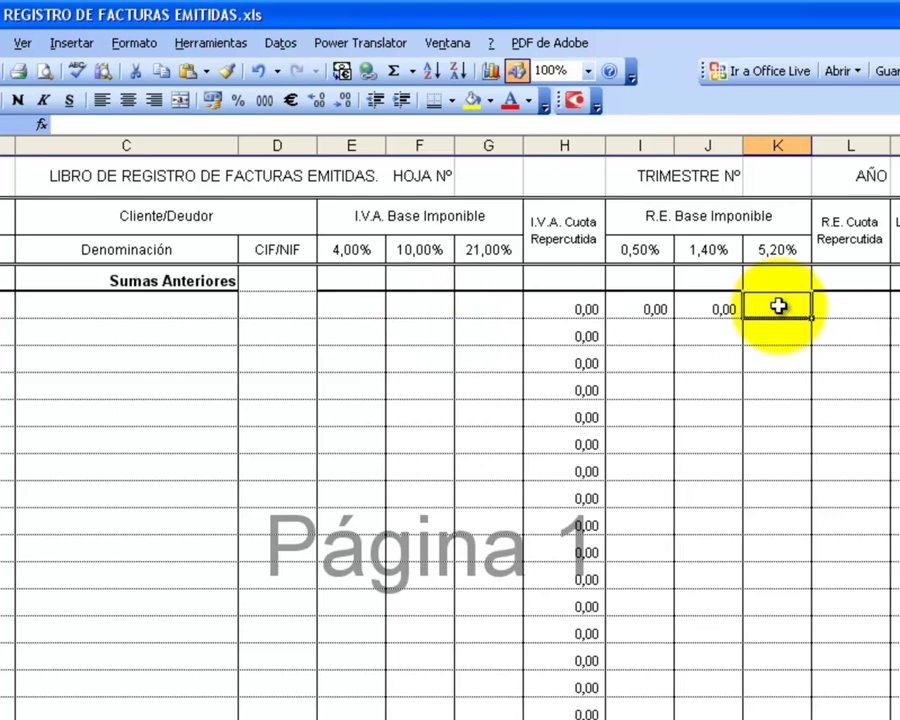
pyautogui.write('=')
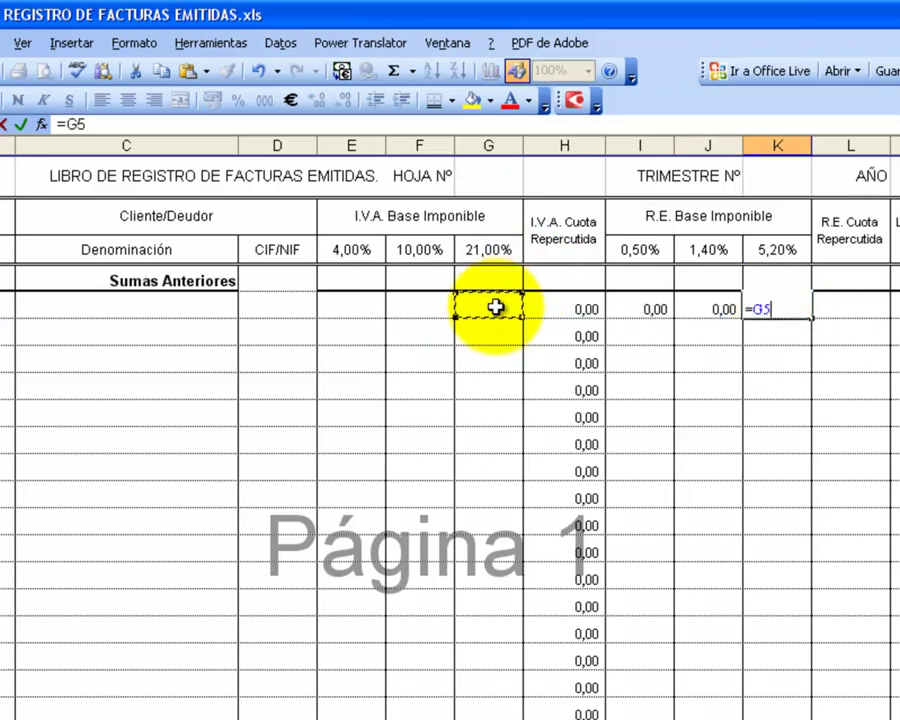
pyautogui.press('Return')
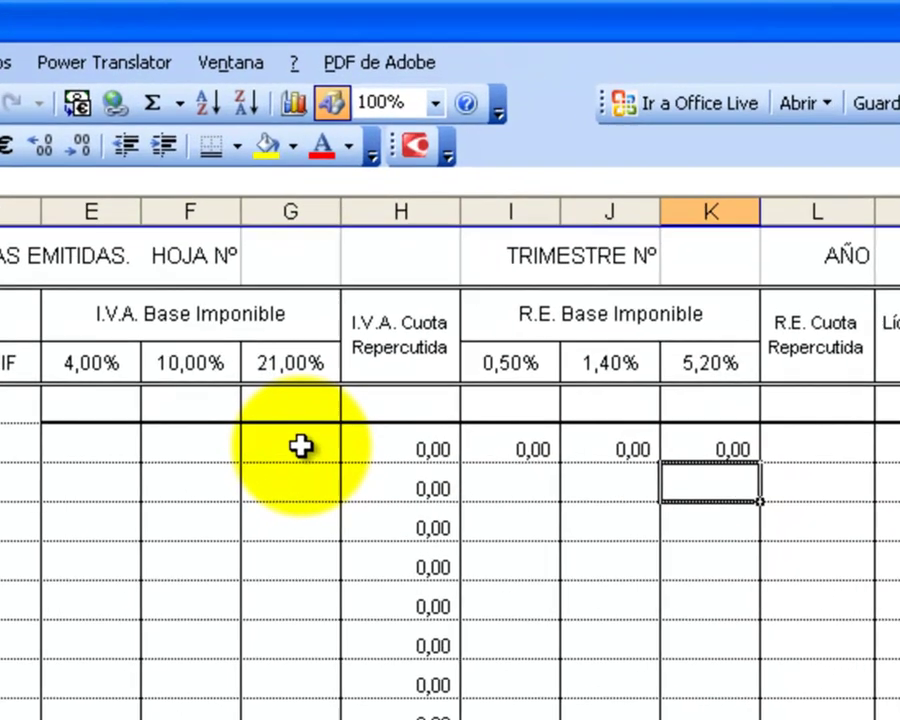
# Enter test bases 100, 200 and 300 in E5, F5 and G5, giving an 87,00 quota
pyautogui.click(90, 447)
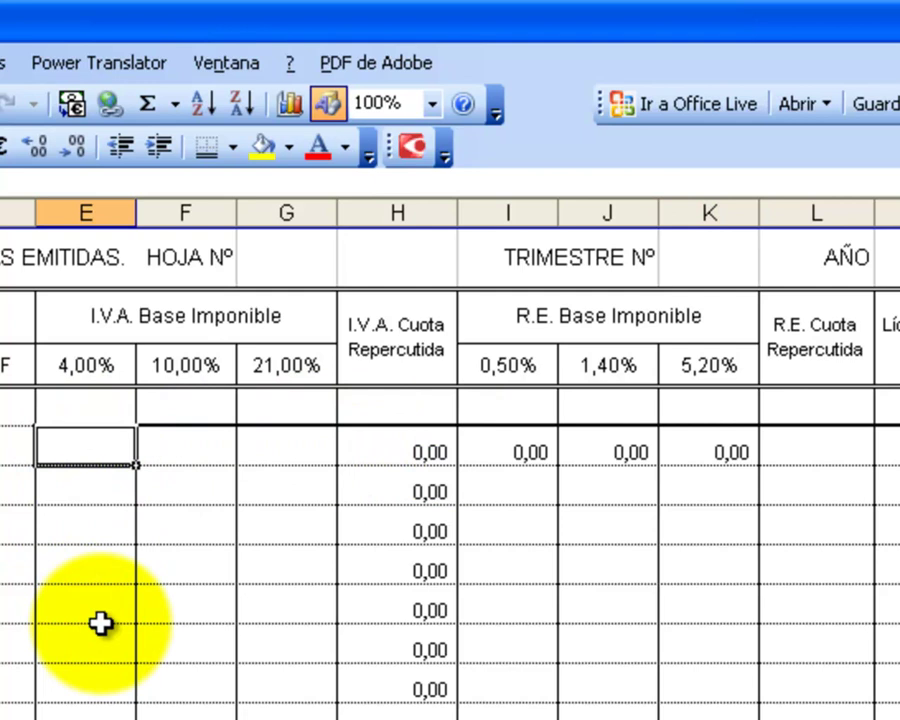
pyautogui.write('100')
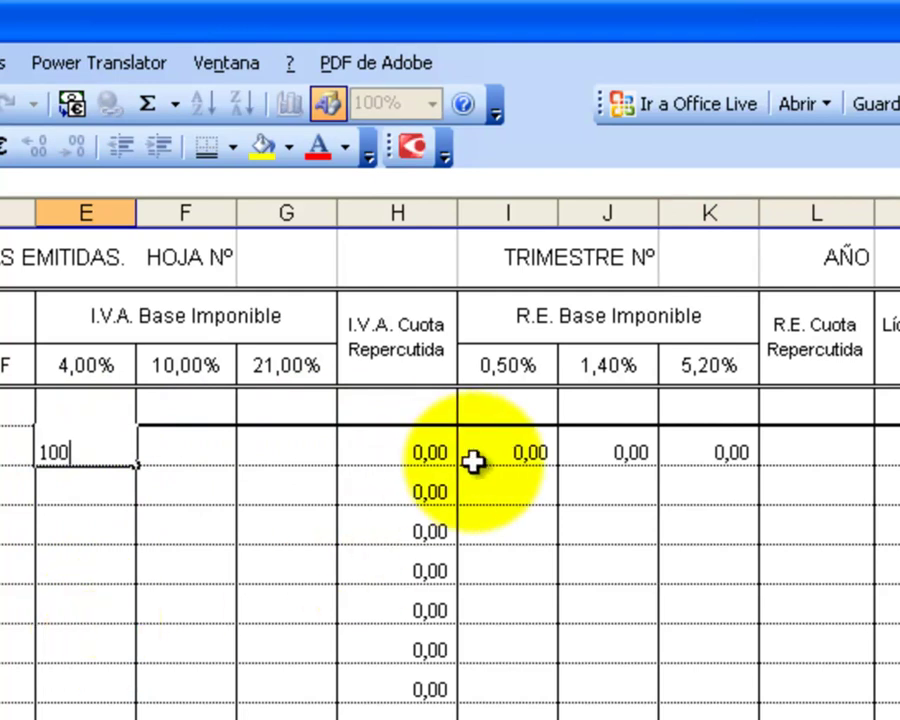
pyautogui.press('Tab')
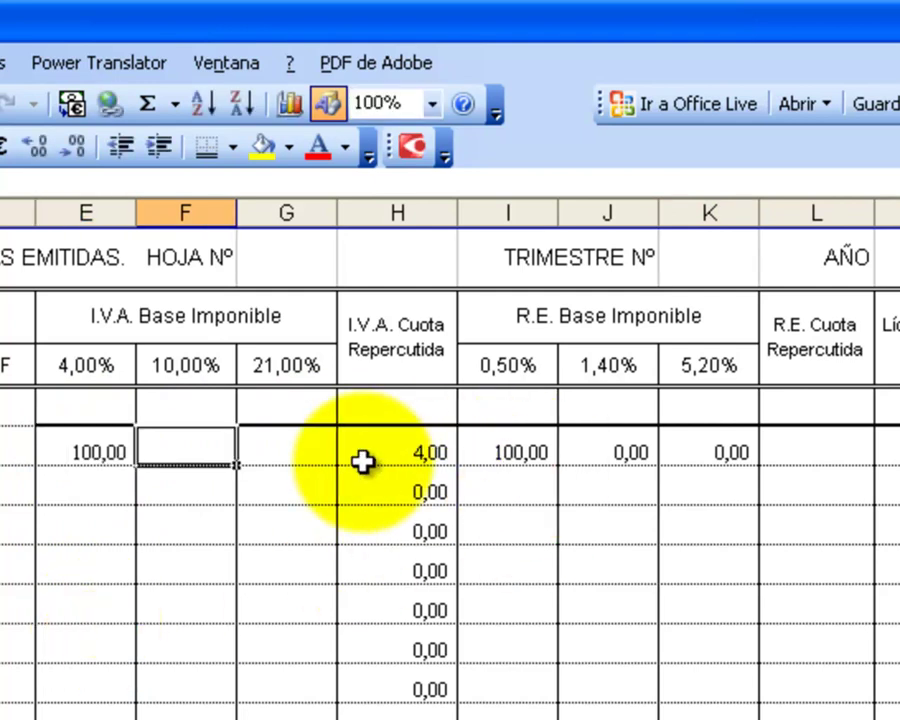
pyautogui.write('200')
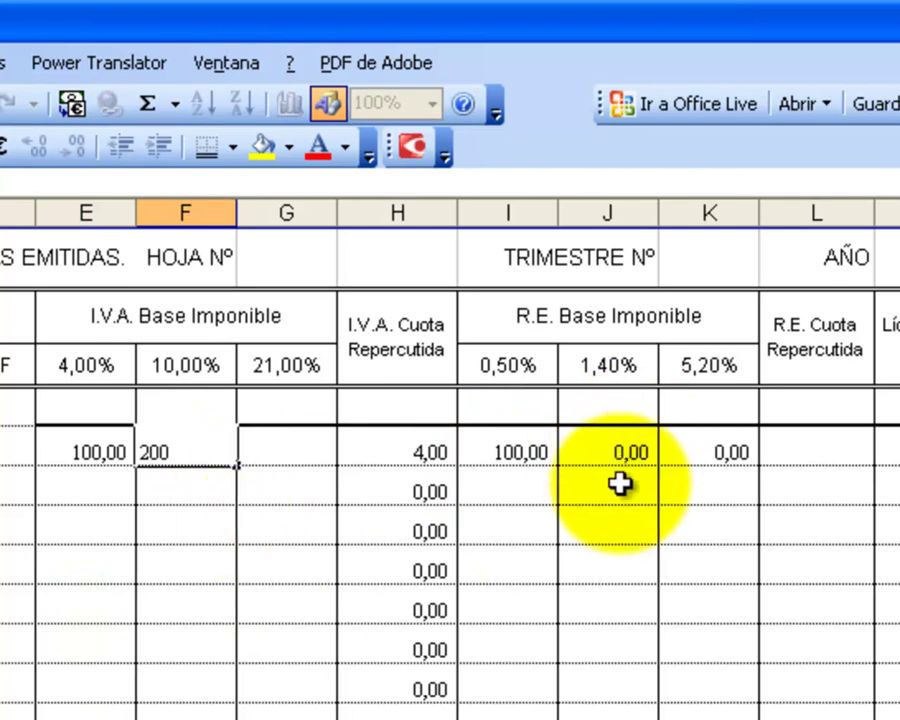
pyautogui.press('Tab')
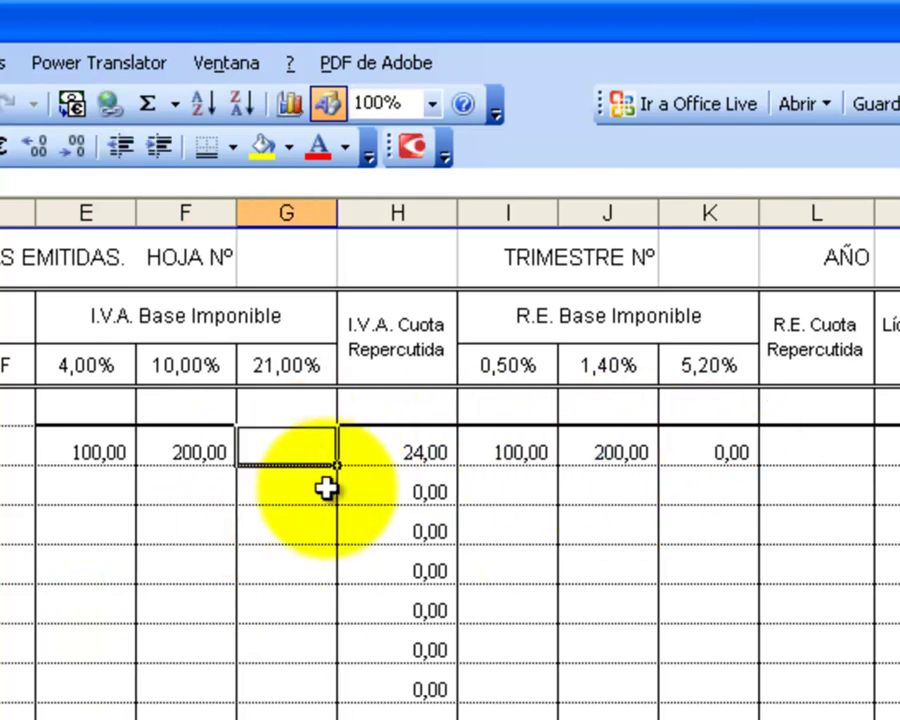
pyautogui.write('300')
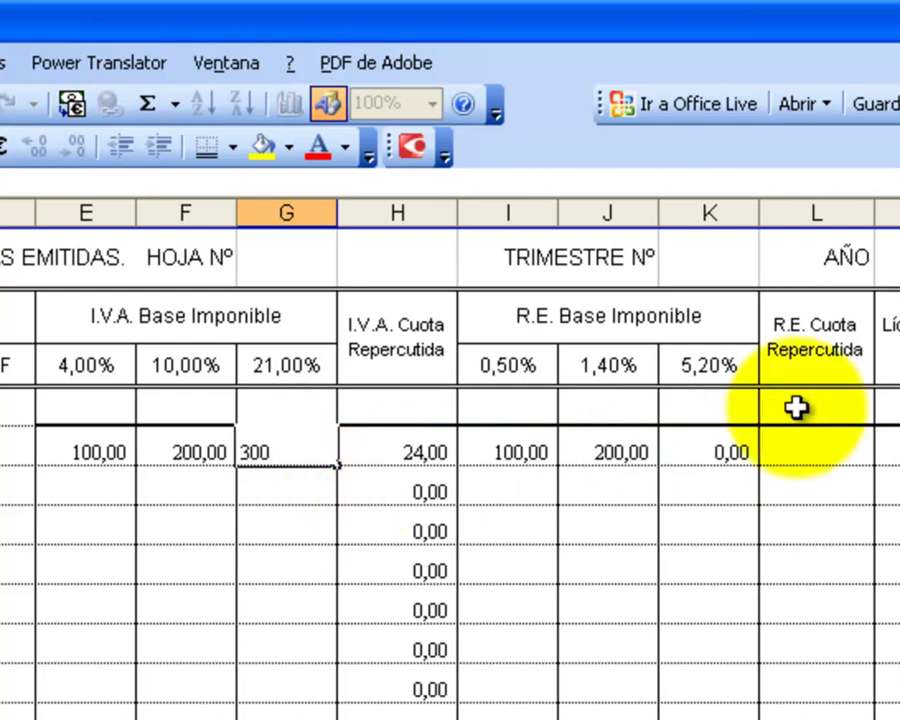
pyautogui.press('Tab')
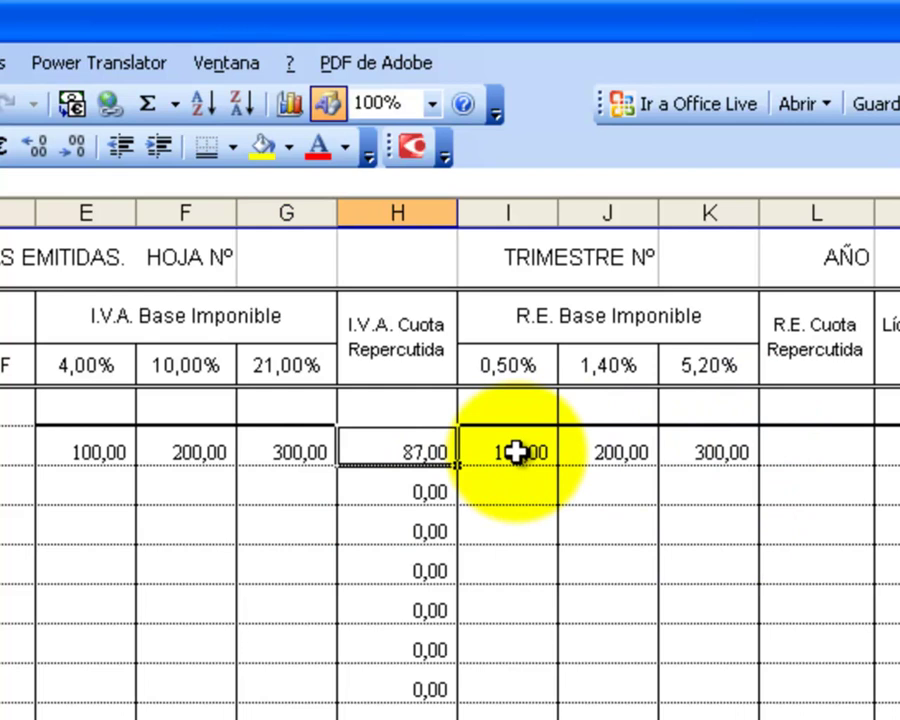
# Copy the I5, J5 and K5 base formulas down one column at a time, then undo those three fills
pyautogui.moveTo(515, 452); pyautogui.dragTo(690, 452)
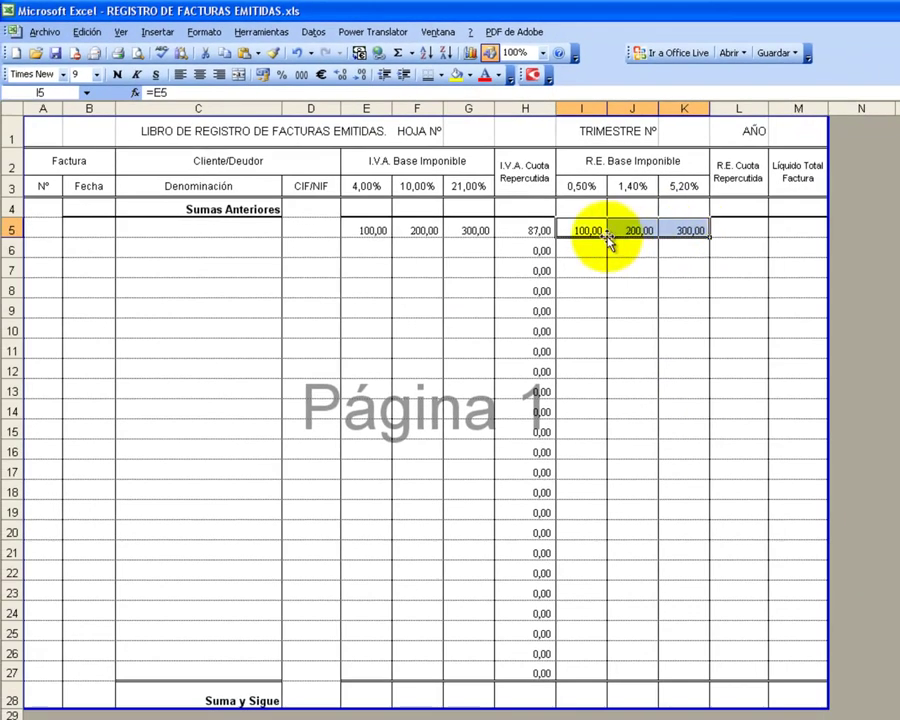
pyautogui.click(598, 233)
pyautogui.moveTo(606, 237); pyautogui.dragTo(615, 672)
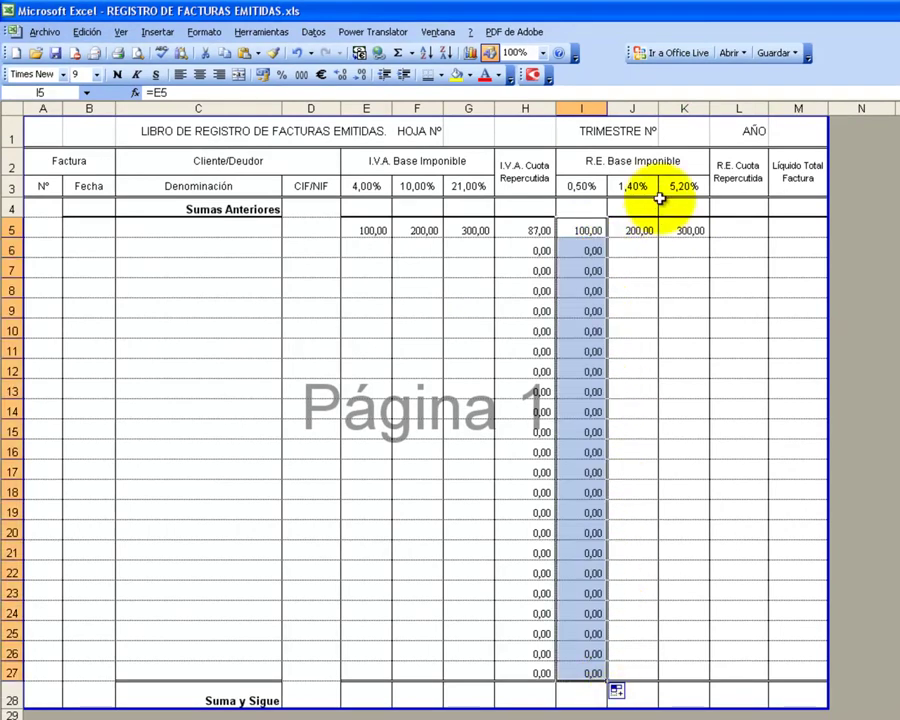
pyautogui.click(640, 231)
pyautogui.moveTo(659, 237); pyautogui.dragTo(655, 670)
pyautogui.click(688, 228)
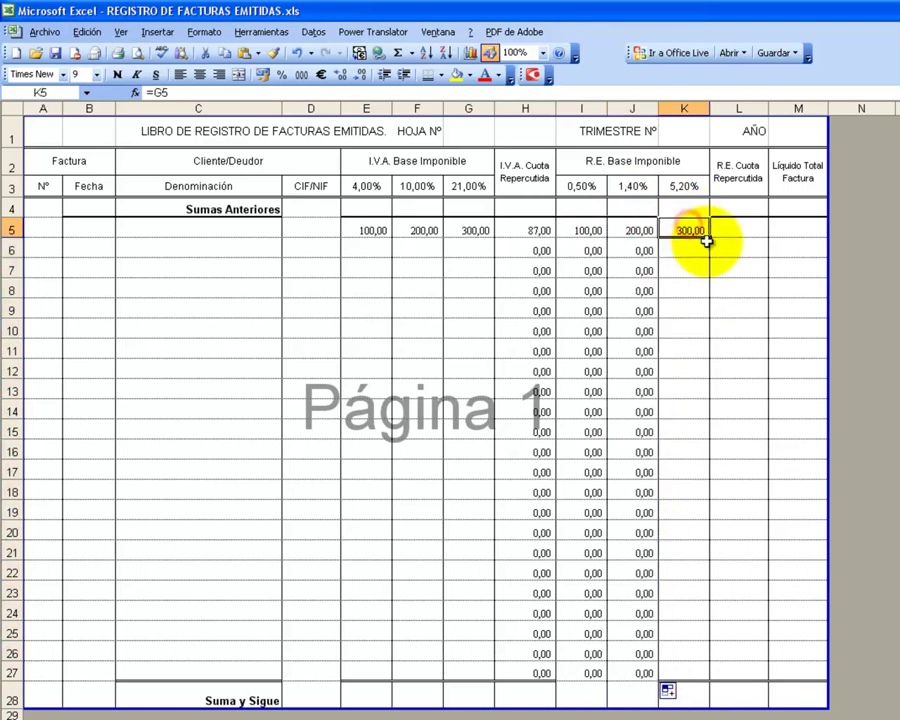
pyautogui.moveTo(709, 240); pyautogui.dragTo(710, 665)
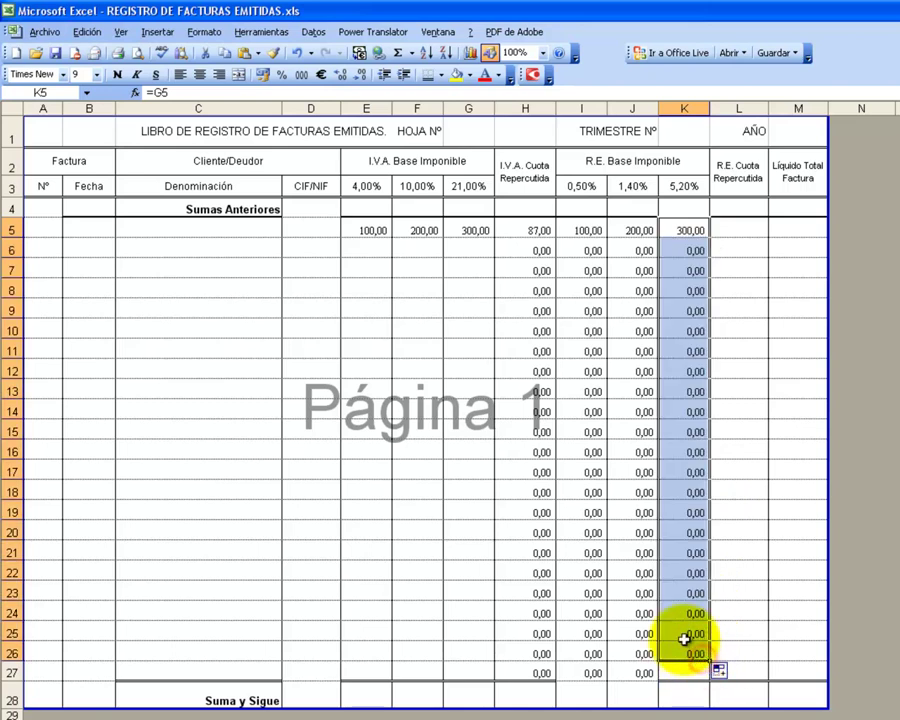
pyautogui.click(686, 593)
pyautogui.click(298, 55)
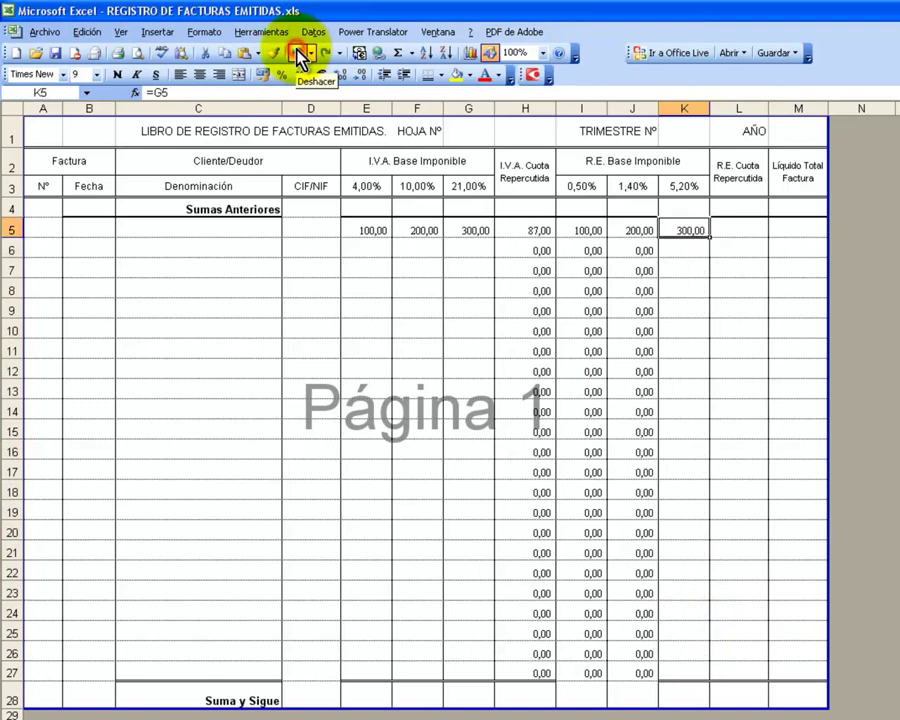
pyautogui.click(298, 55)
pyautogui.click(298, 55)
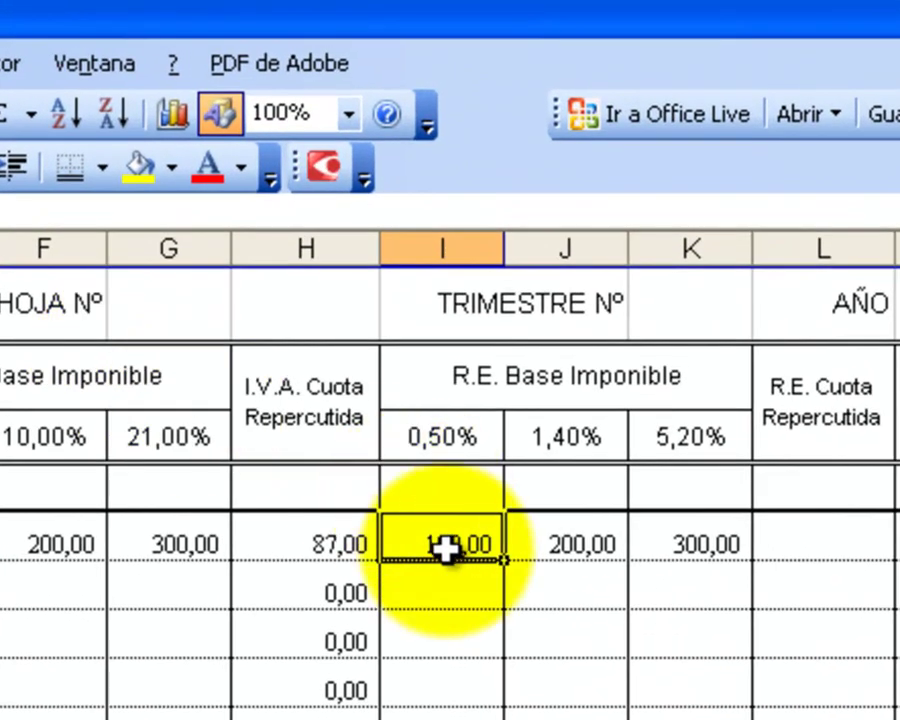
# Fill I5:K5 down to row 27 as one block and review the surcharge rates
pyautogui.moveTo(445, 548); pyautogui.dragTo(648, 542)
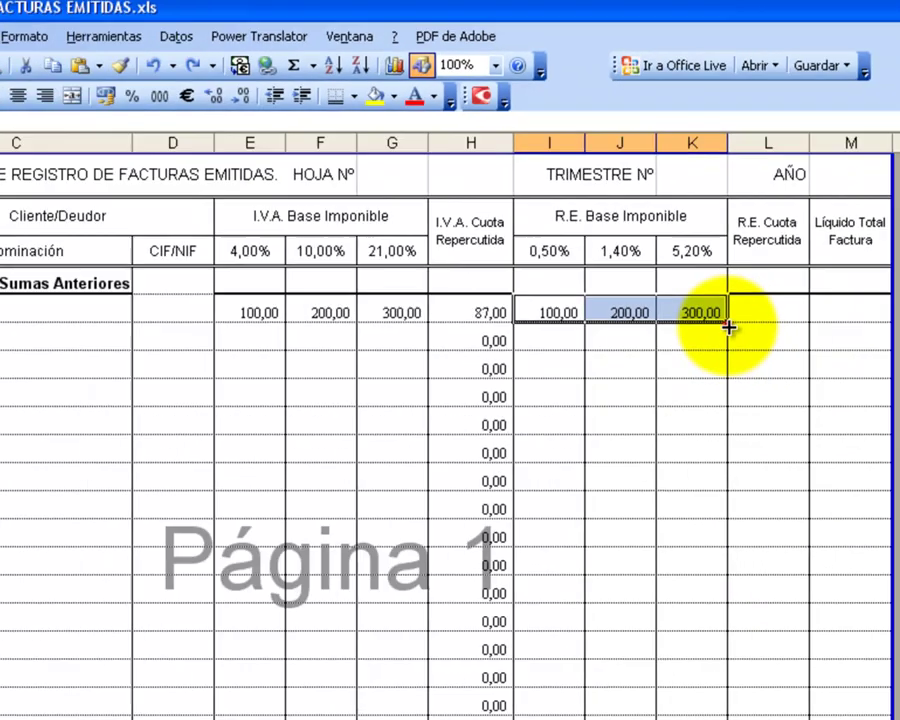
pyautogui.moveTo(752, 549); pyautogui.dragTo(720, 676)
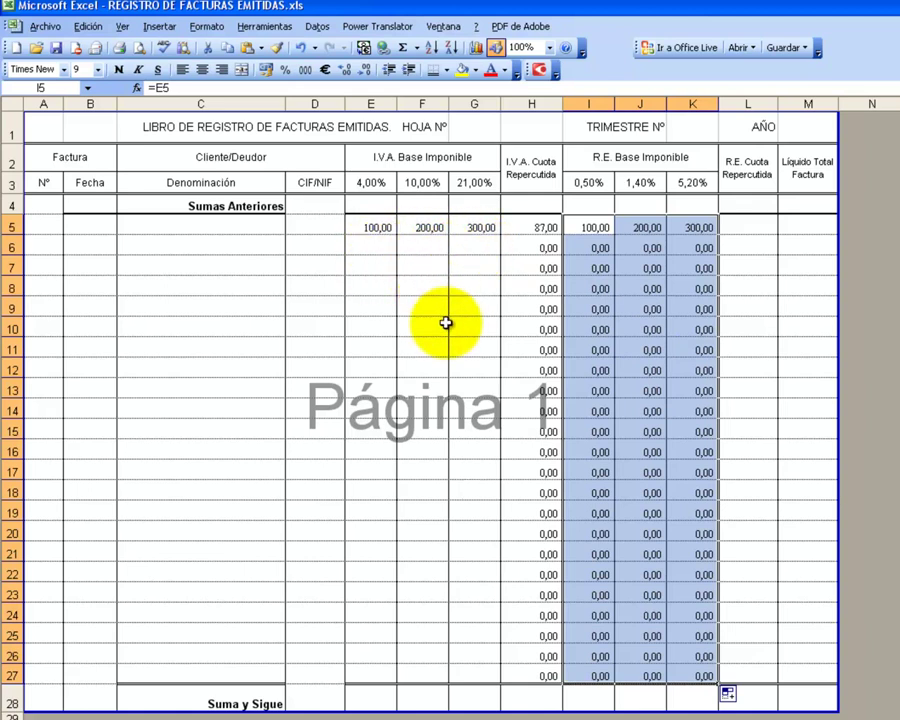
pyautogui.click(634, 330)
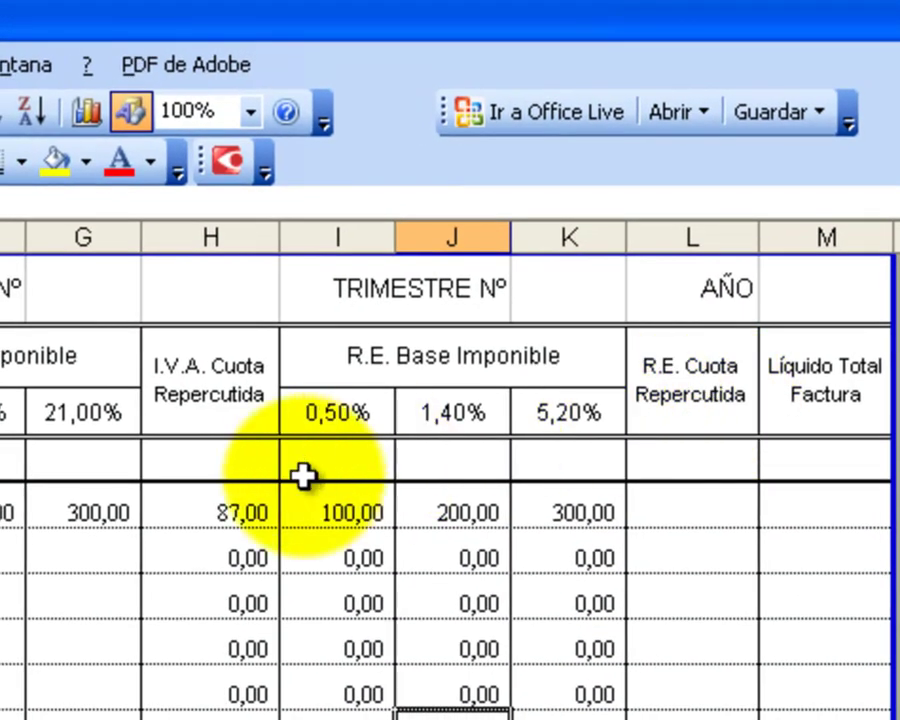
pyautogui.click(222, 515)
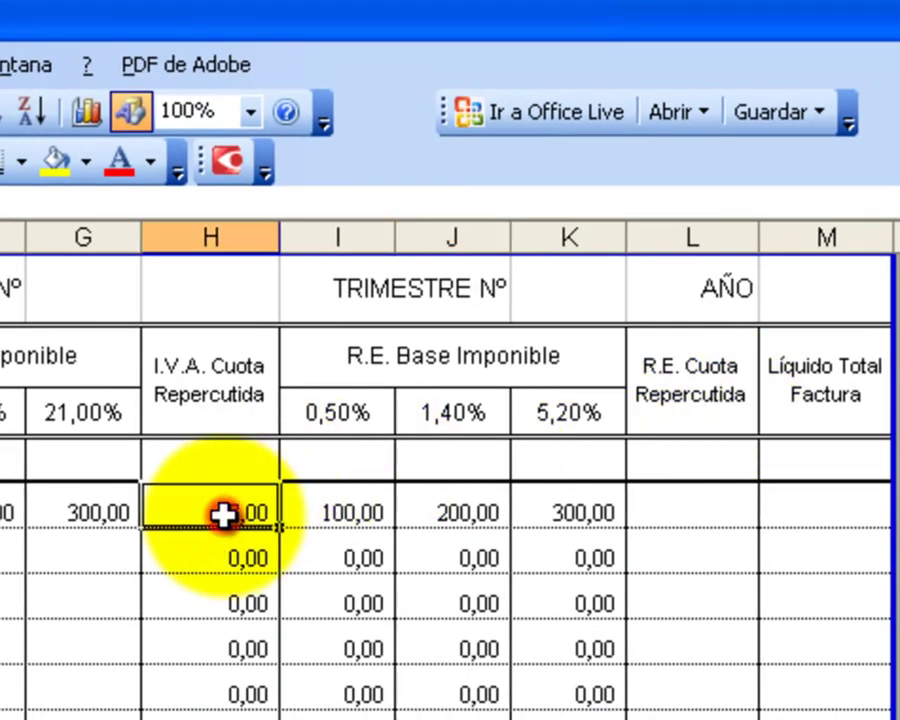
pyautogui.moveTo(358, 413); pyautogui.dragTo(541, 418)
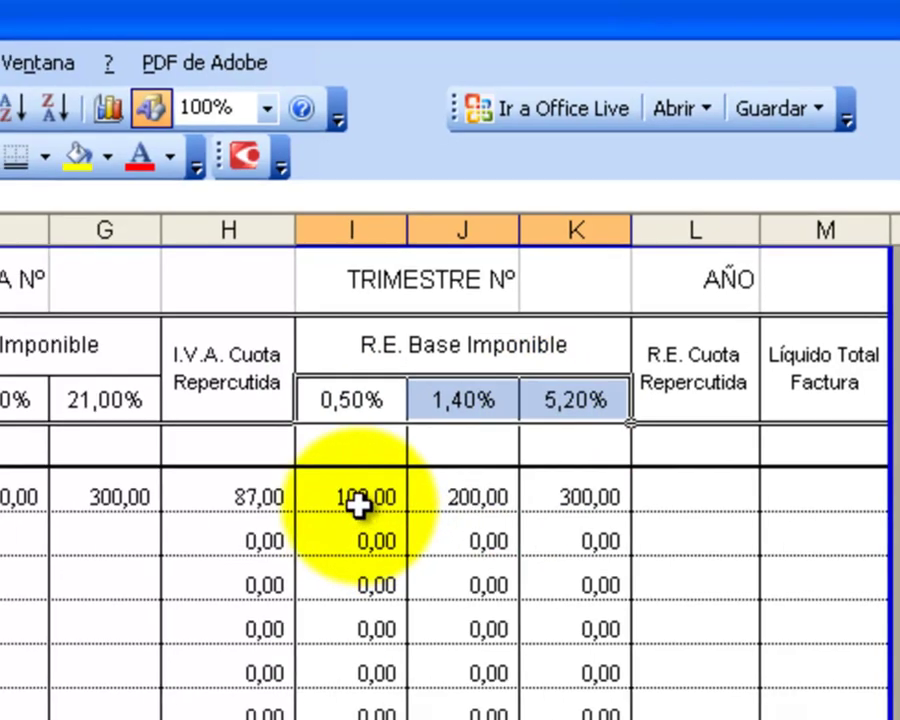
pyautogui.moveTo(358, 513)
pyautogui.mouseDown()
pyautogui.moveTo(712, 387)
pyautogui.moveTo(704, 685)
pyautogui.mouseUp()
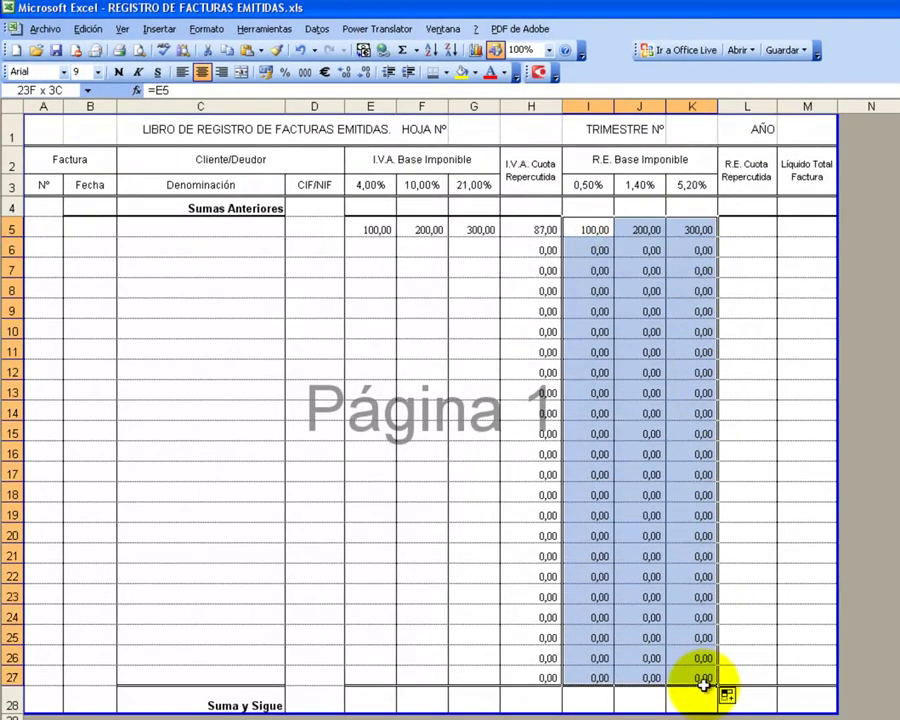
pyautogui.moveTo(590, 185); pyautogui.dragTo(676, 187)
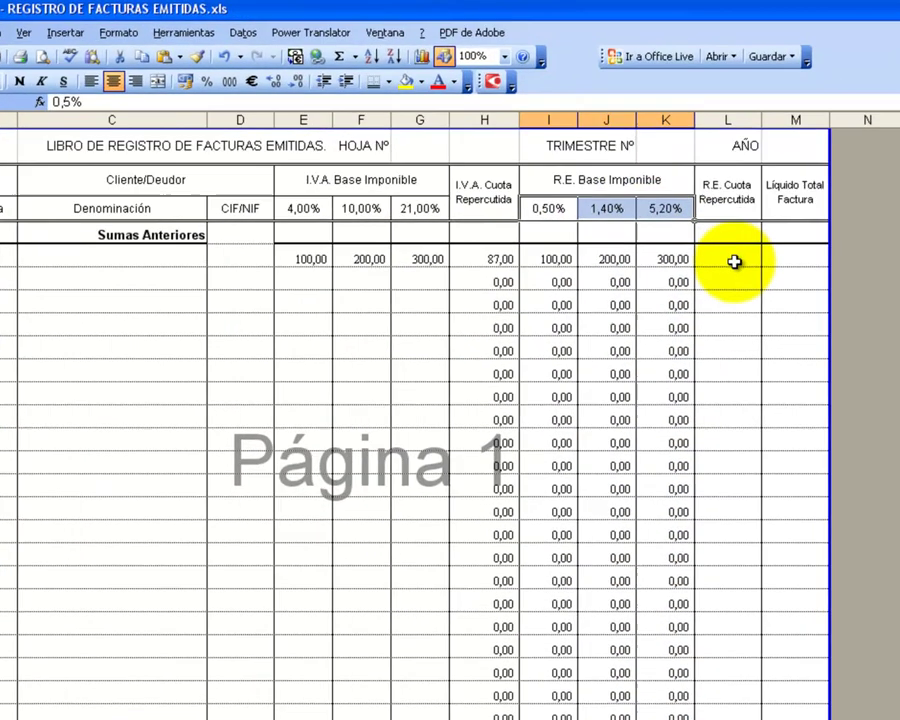
# Start L5's surcharge quota formula as =(I5*$I$3) with an absolute rate reference
pyautogui.click(750, 233)
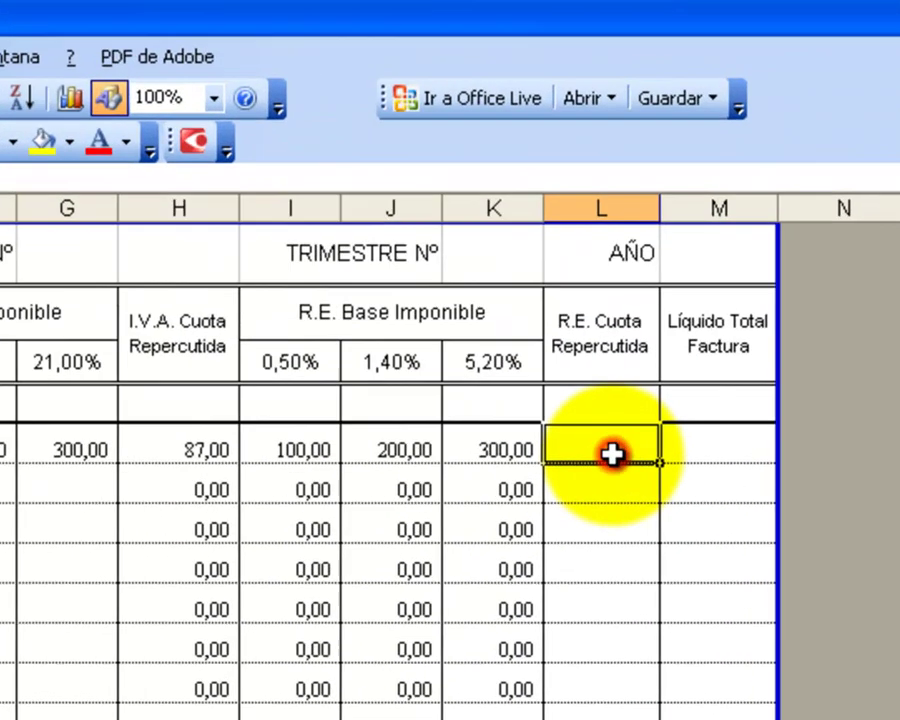
pyautogui.write('=(')
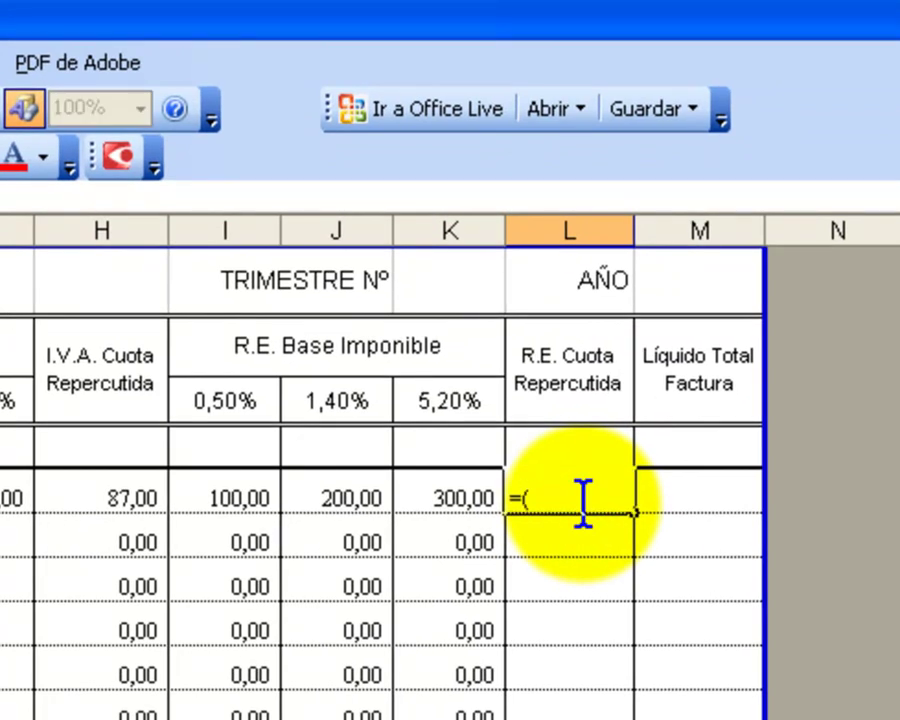
pyautogui.click(228, 497)
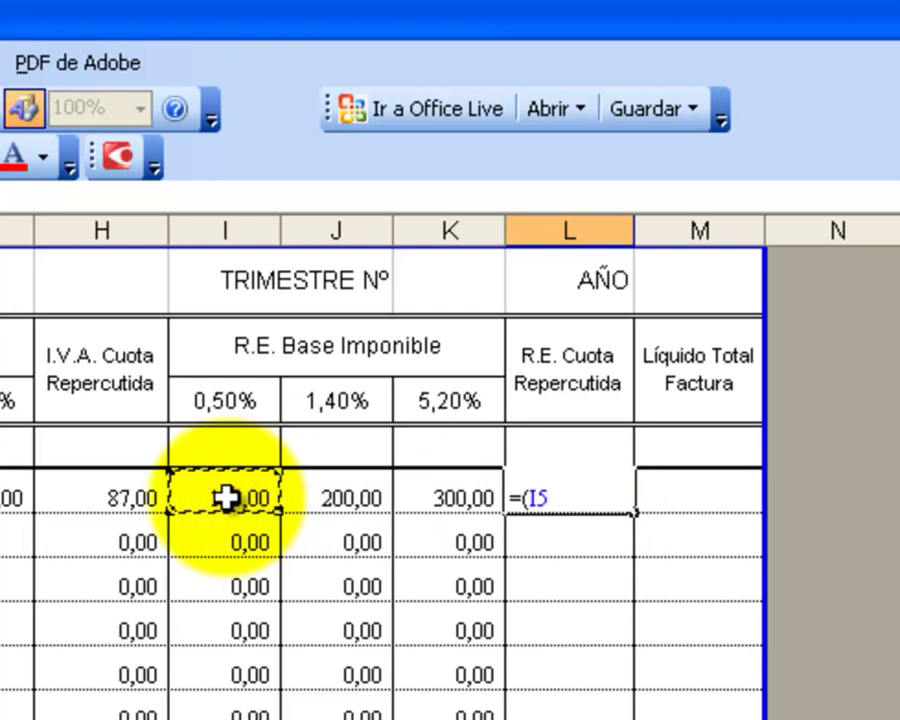
pyautogui.write('*')
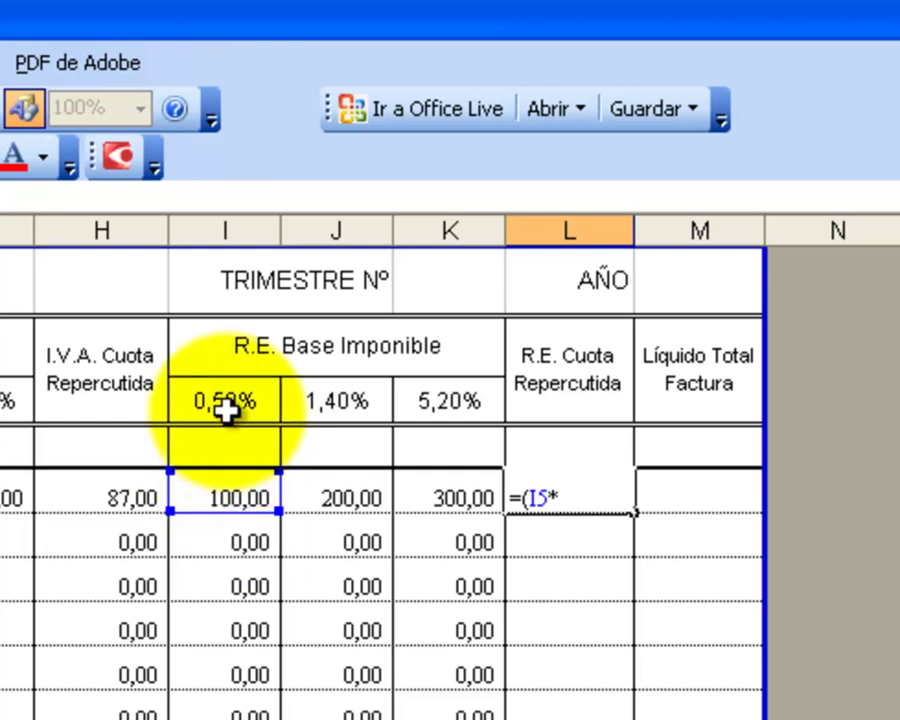
pyautogui.click(228, 403)
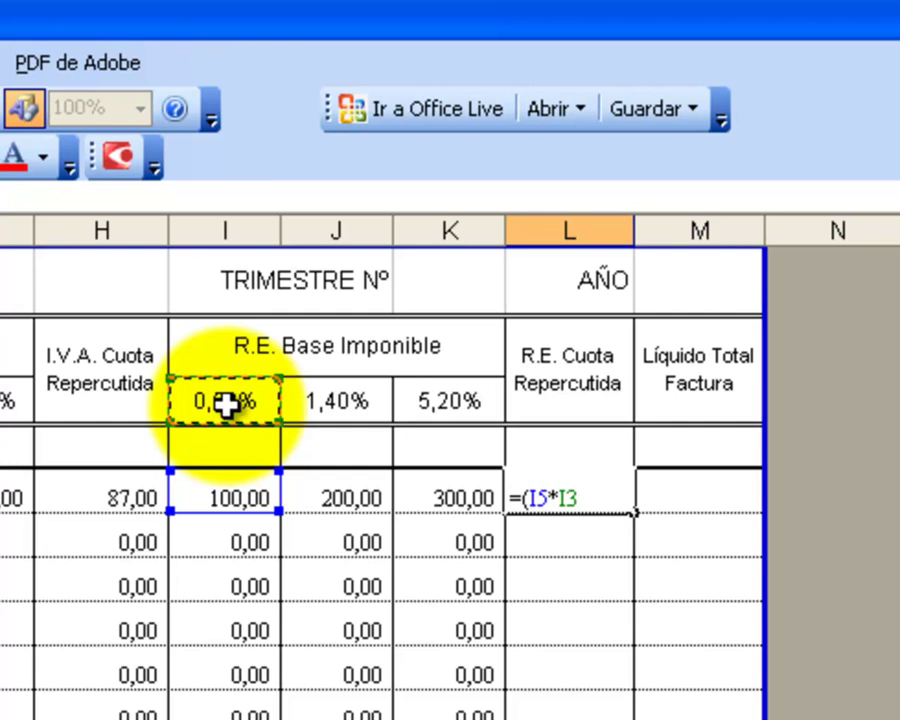
pyautogui.press('F4')
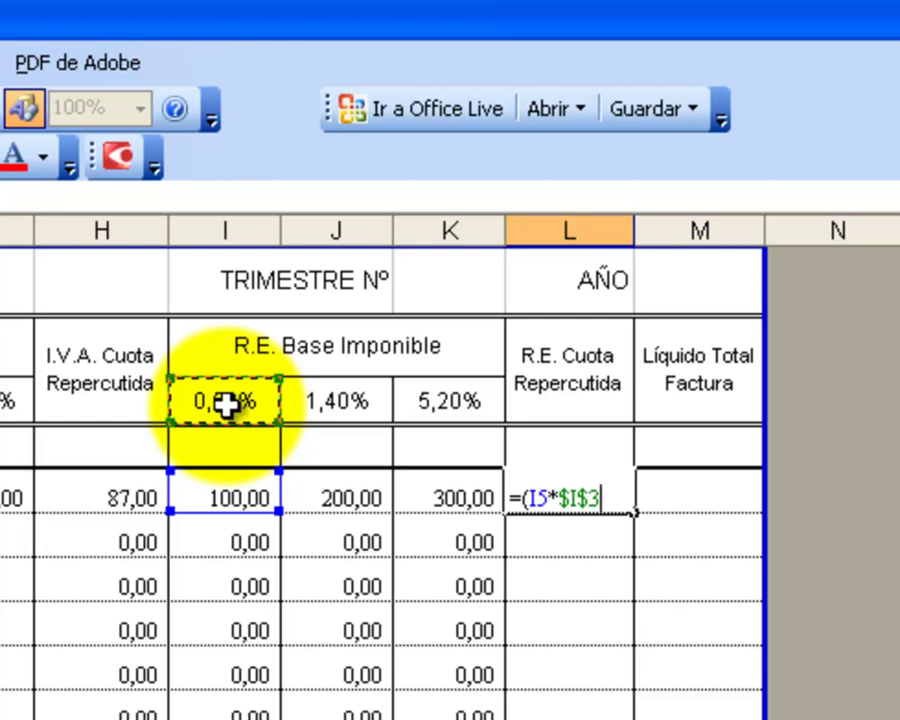
pyautogui.write(')+(')
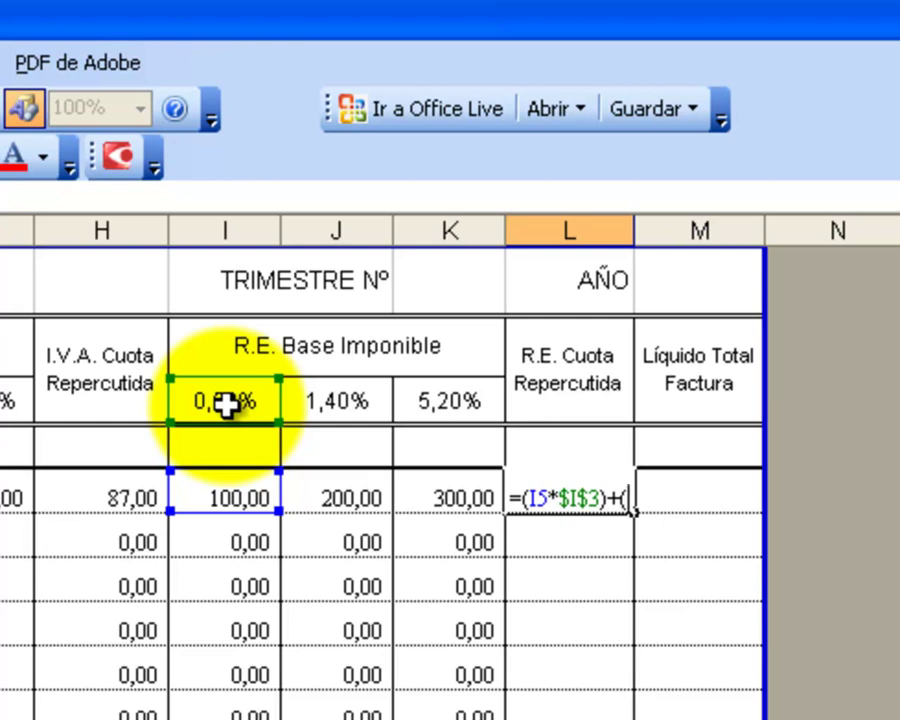
# Extend the formula with +(J5*$J$3) and the K5 term, triggering 'Error en la fórmula'
pyautogui.click(349, 492)
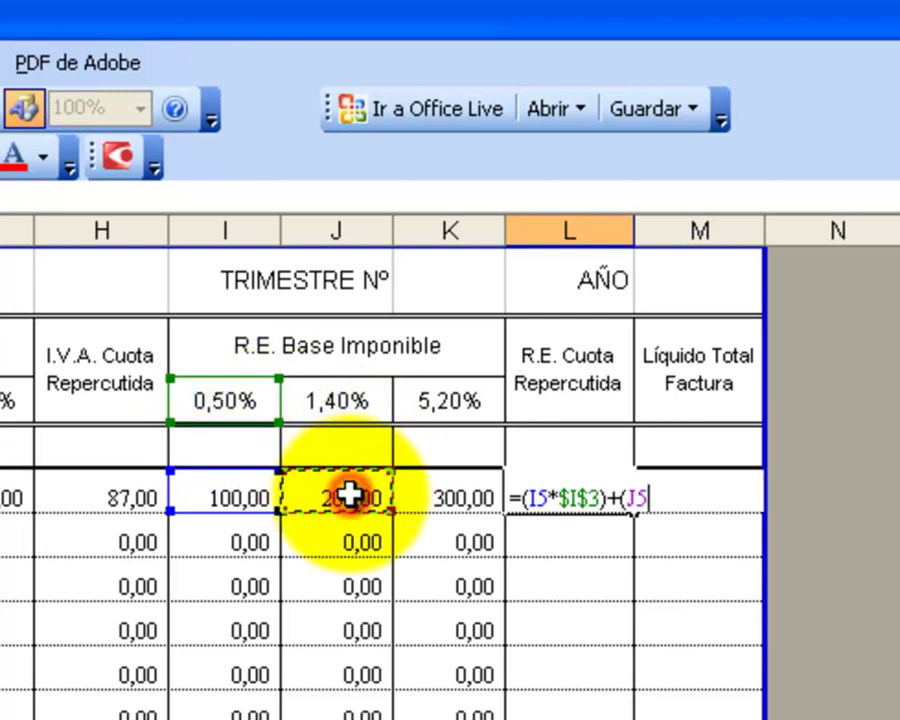
pyautogui.write('*')
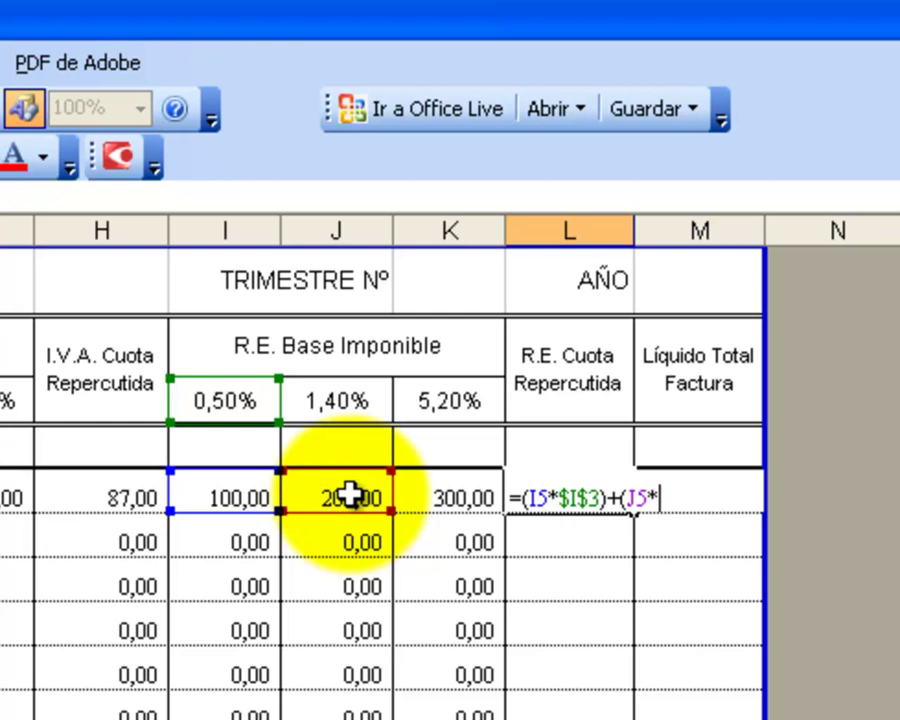
pyautogui.click(329, 400)
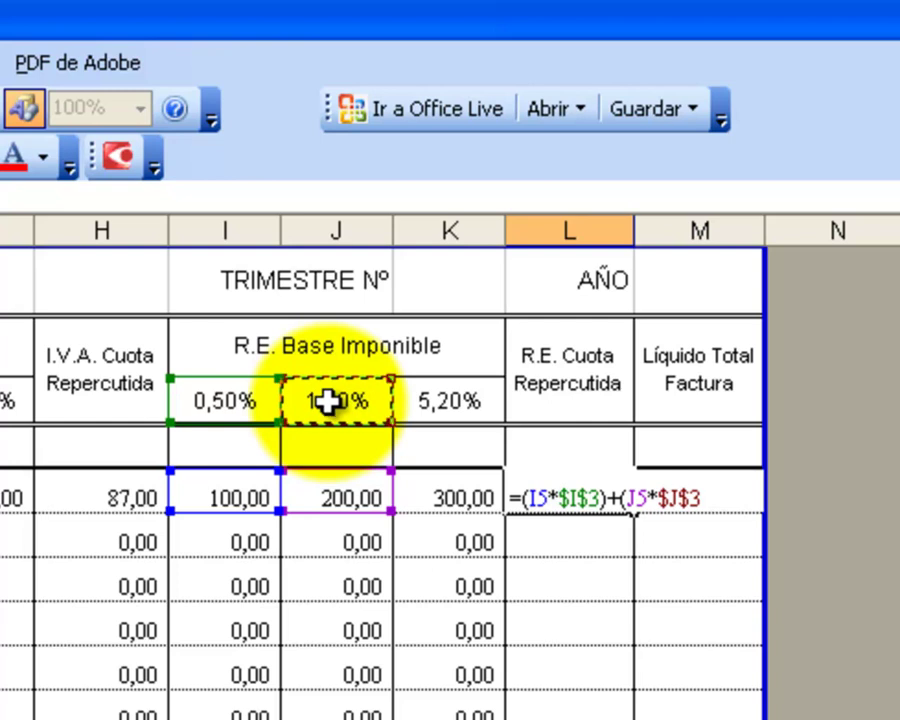
pyautogui.write(')+(')
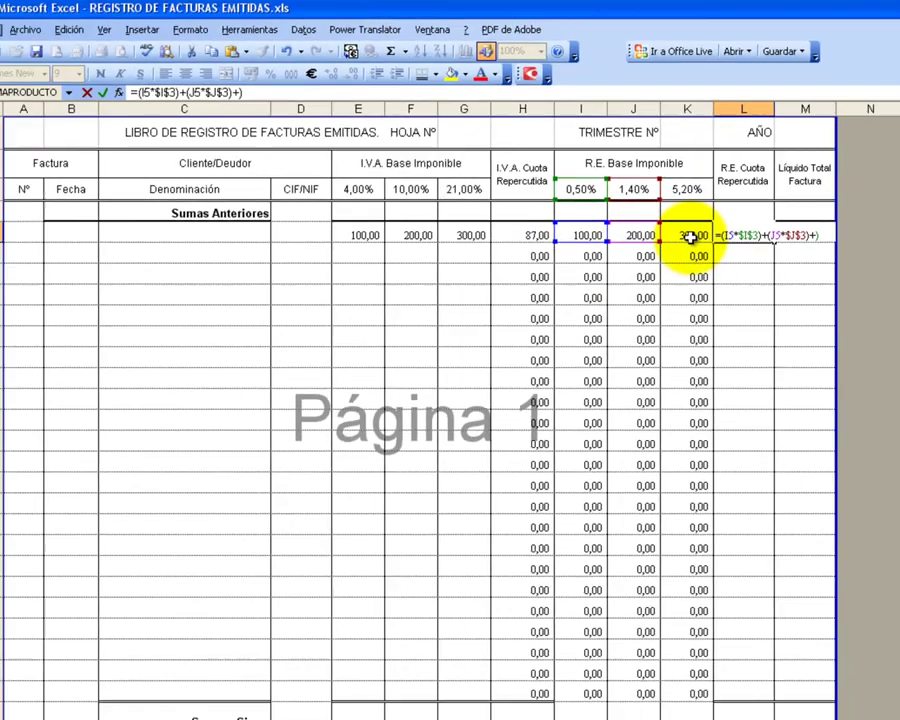
pyautogui.click(695, 232)
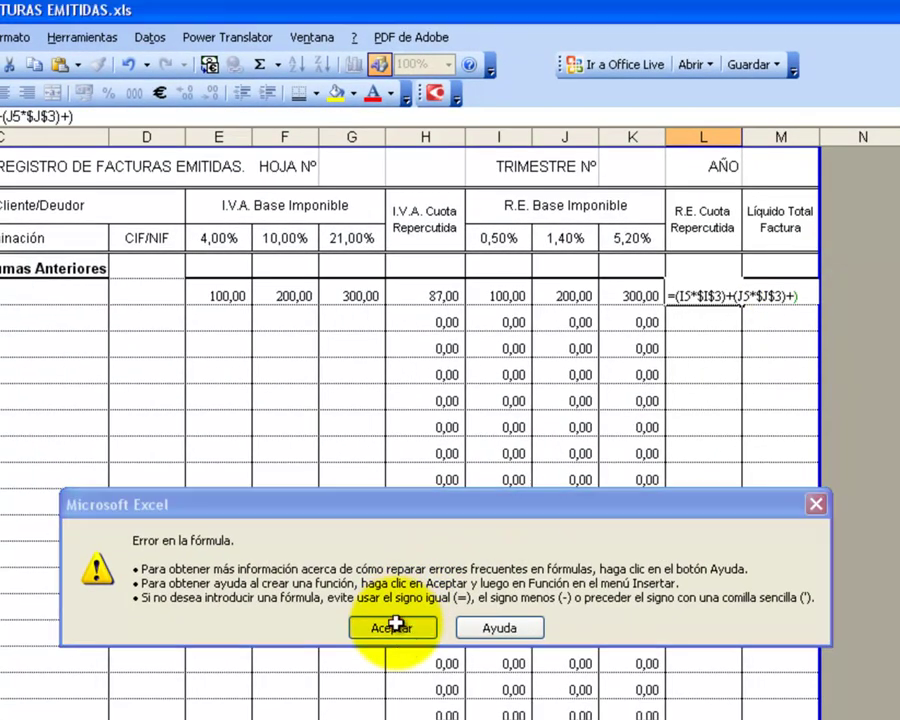
# Dismiss the formula error and reopen L5's formula in the formula bar to remove the extra ')'
pyautogui.click(392, 627)
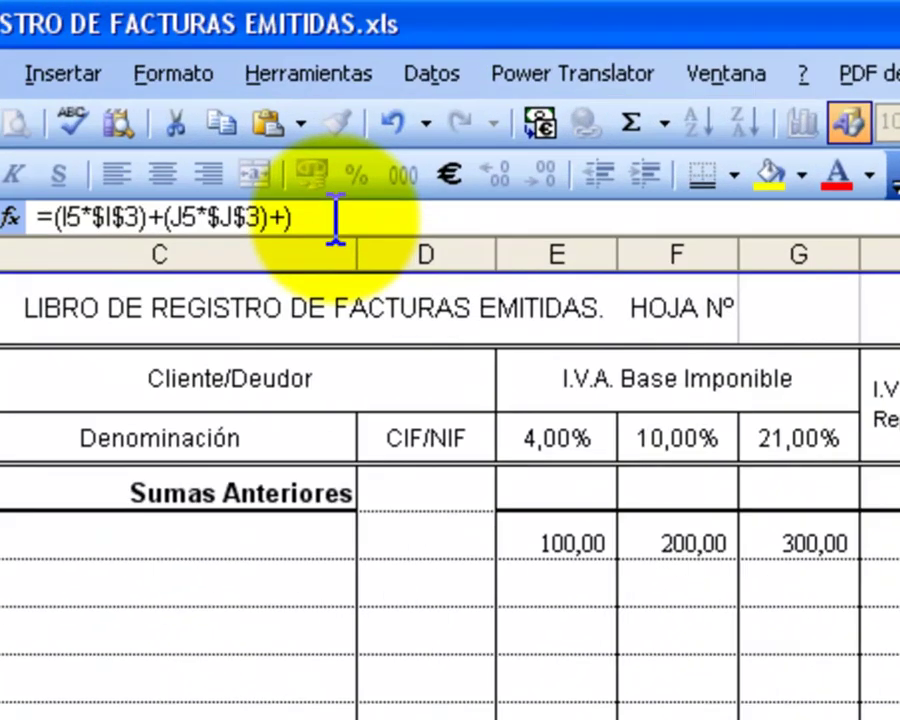
pyautogui.click(96, 116)
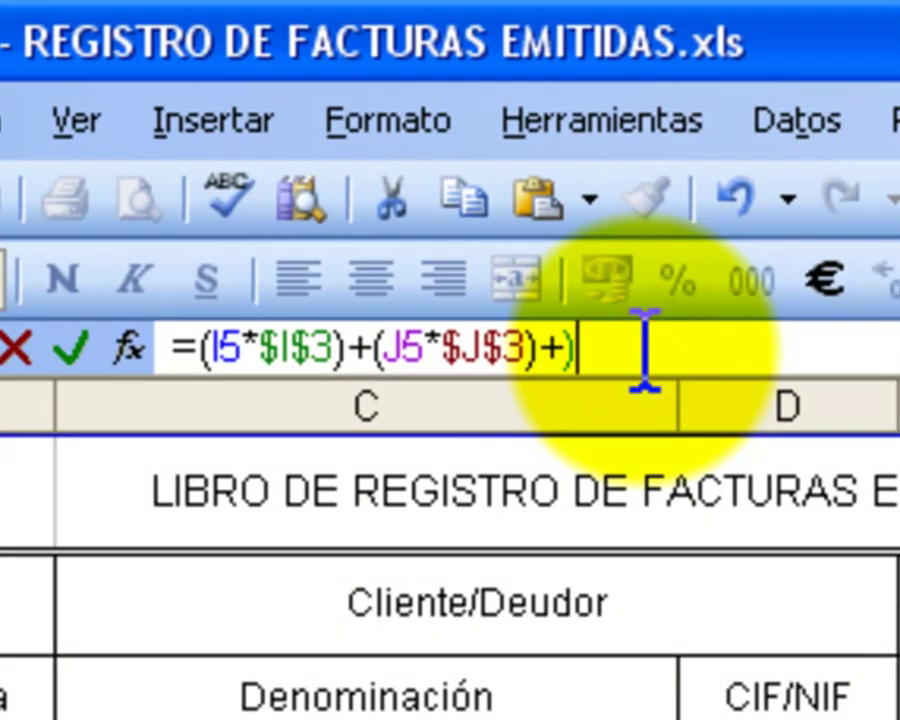
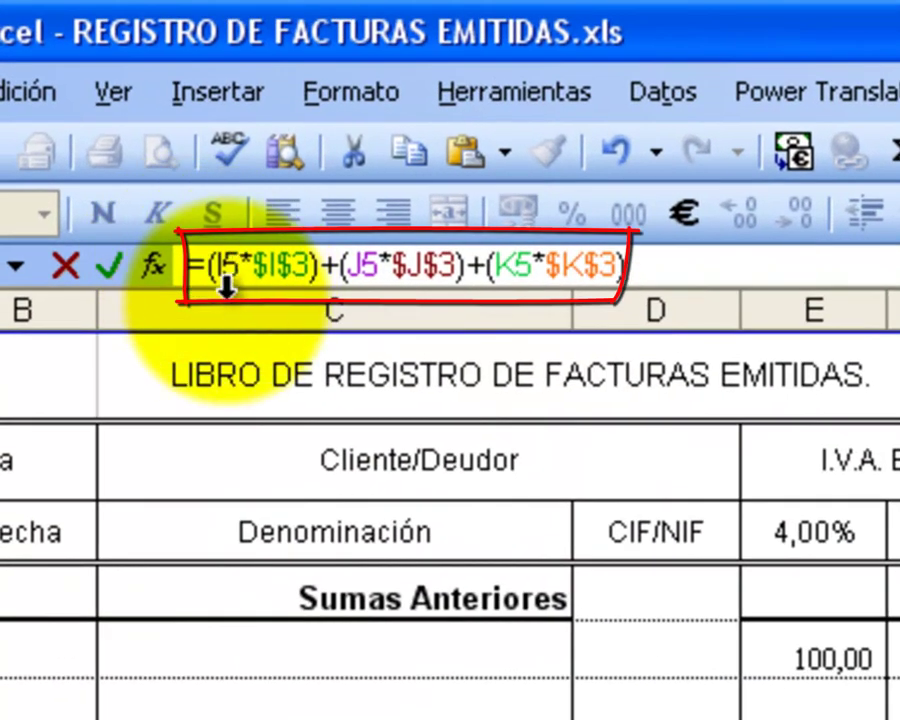
# Commit the RE quota formula in L5, then enter 100 in F5 and G5
pyautogui.click(296, 270)
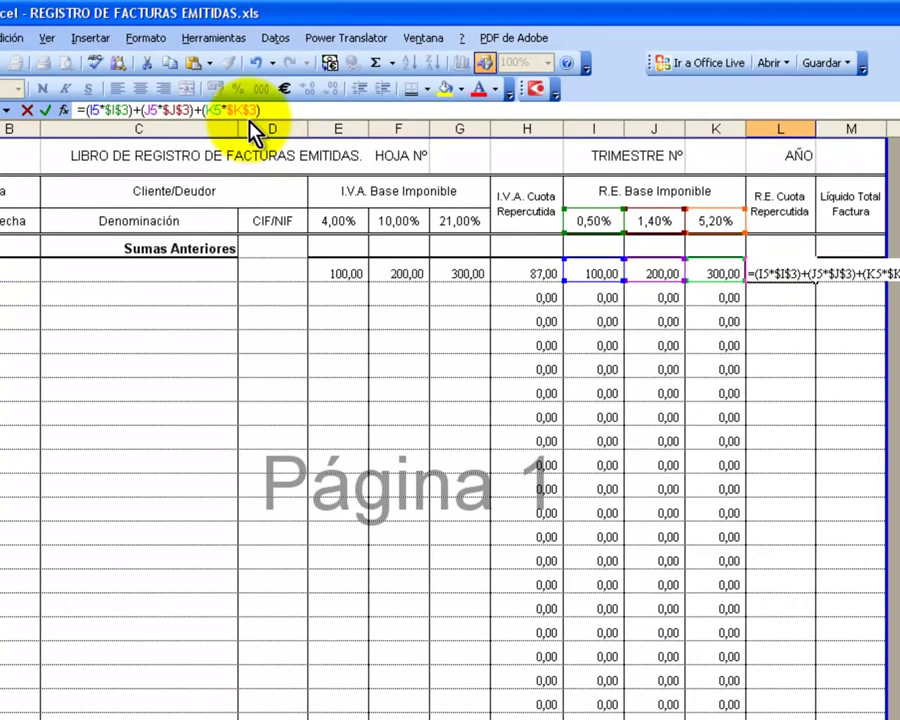
pyautogui.press('Return')
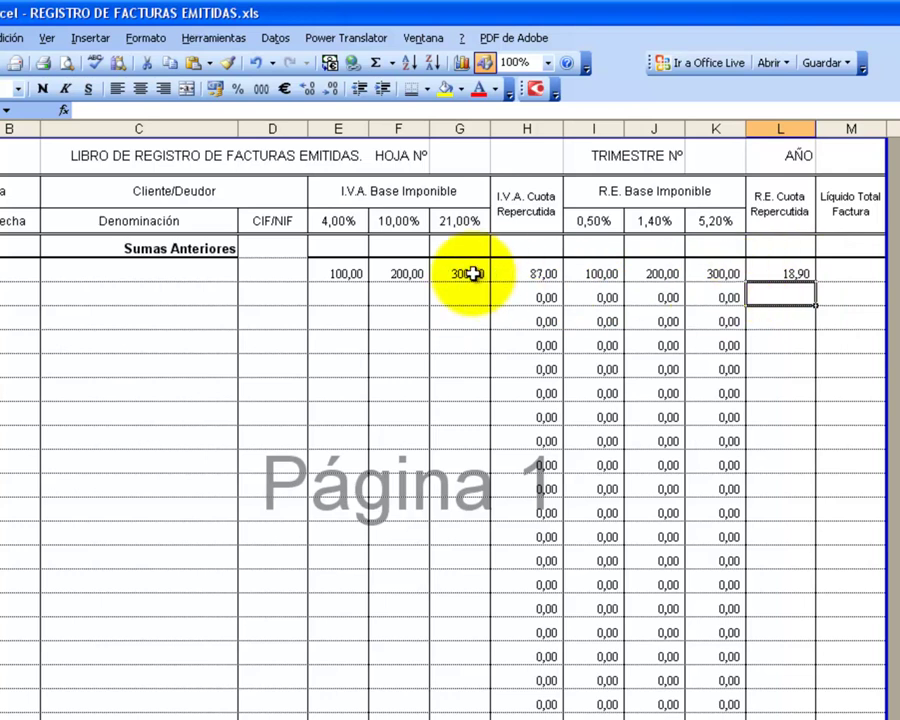
pyautogui.click(401, 275)
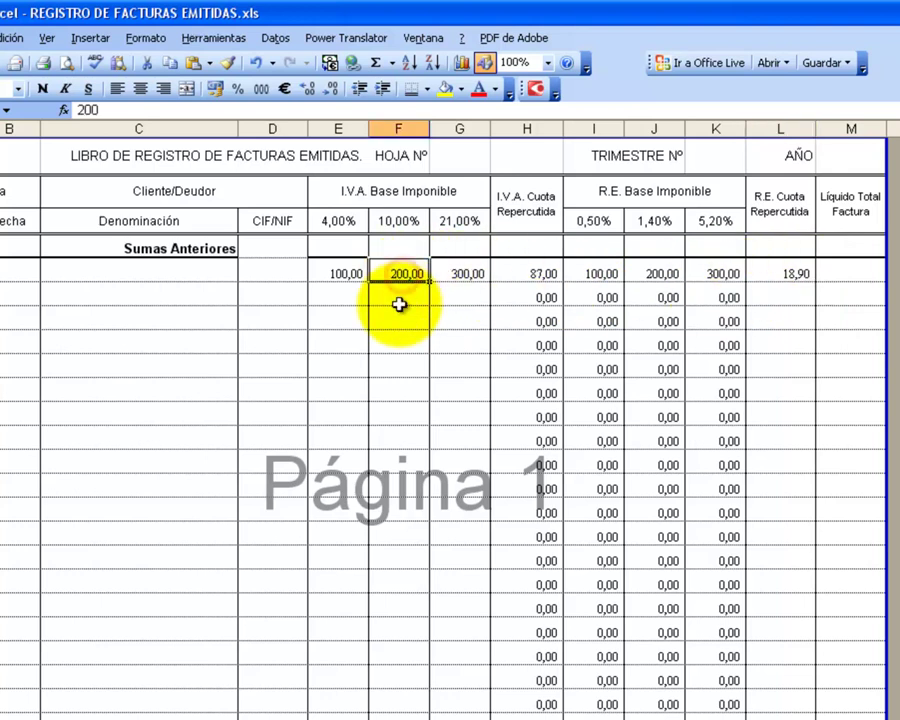
pyautogui.write('1')
pyautogui.press('Tab')
pyautogui.write('1')
pyautogui.press('Return')
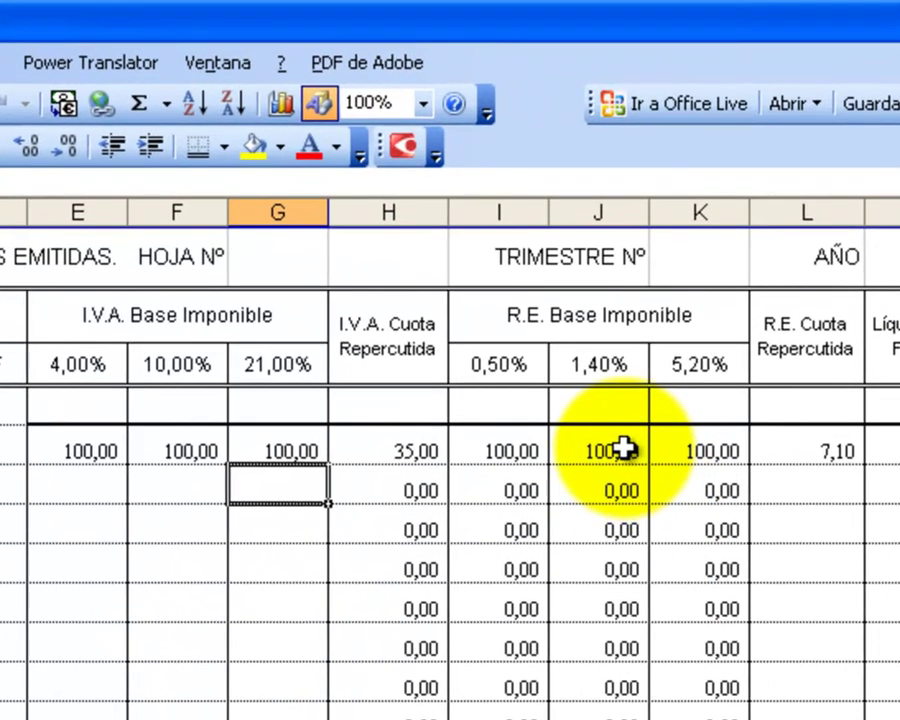
pyautogui.click(623, 449)
# Fill the L5 RE quota formula down the column through L27
pyautogui.click(685, 440)
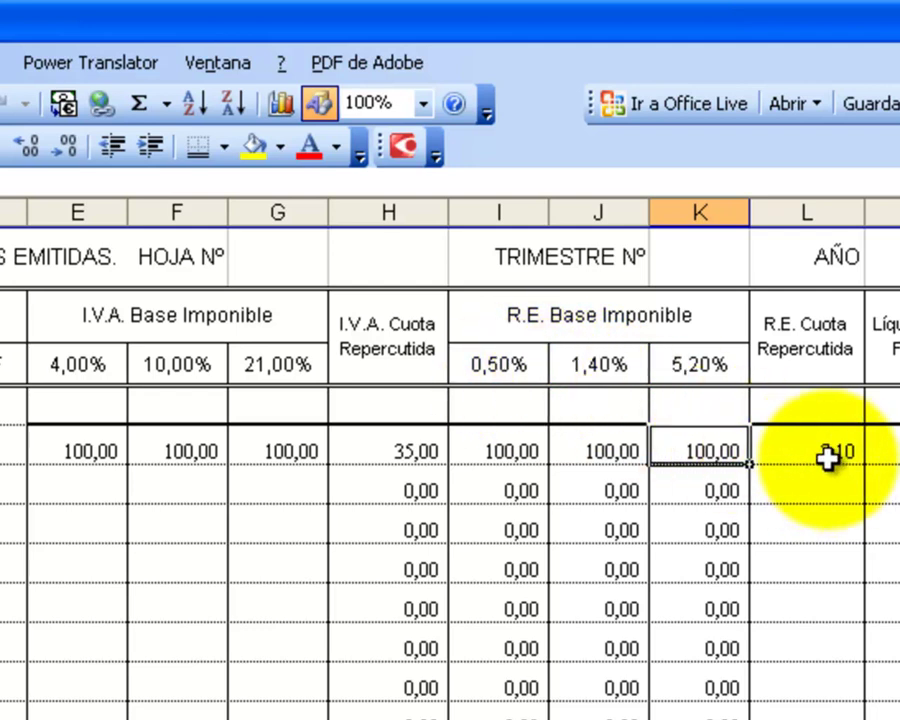
pyautogui.click(824, 455)
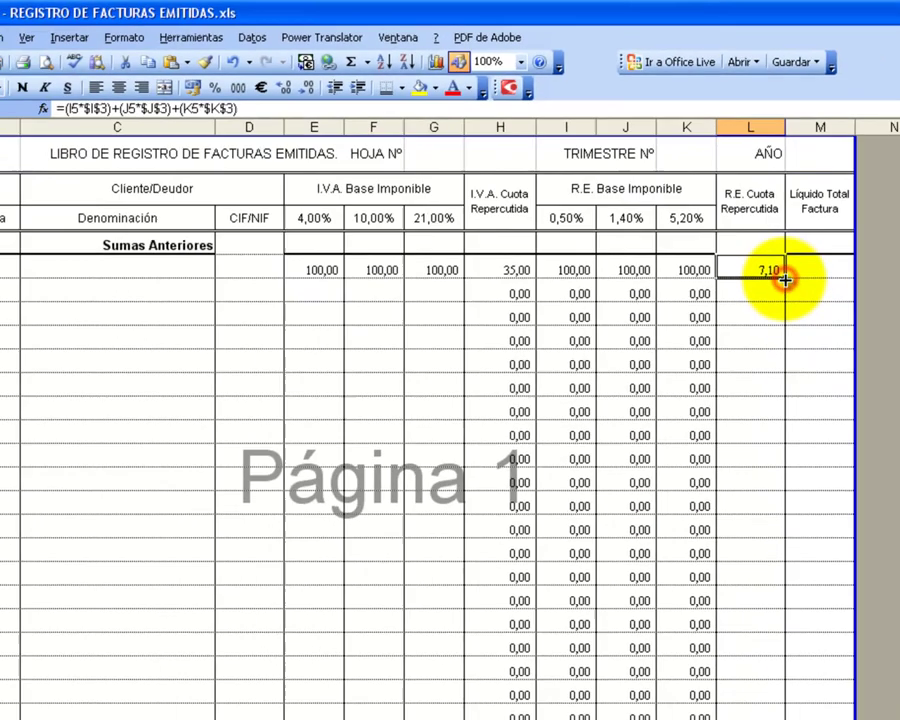
pyautogui.moveTo(875, 478); pyautogui.dragTo(780, 323)
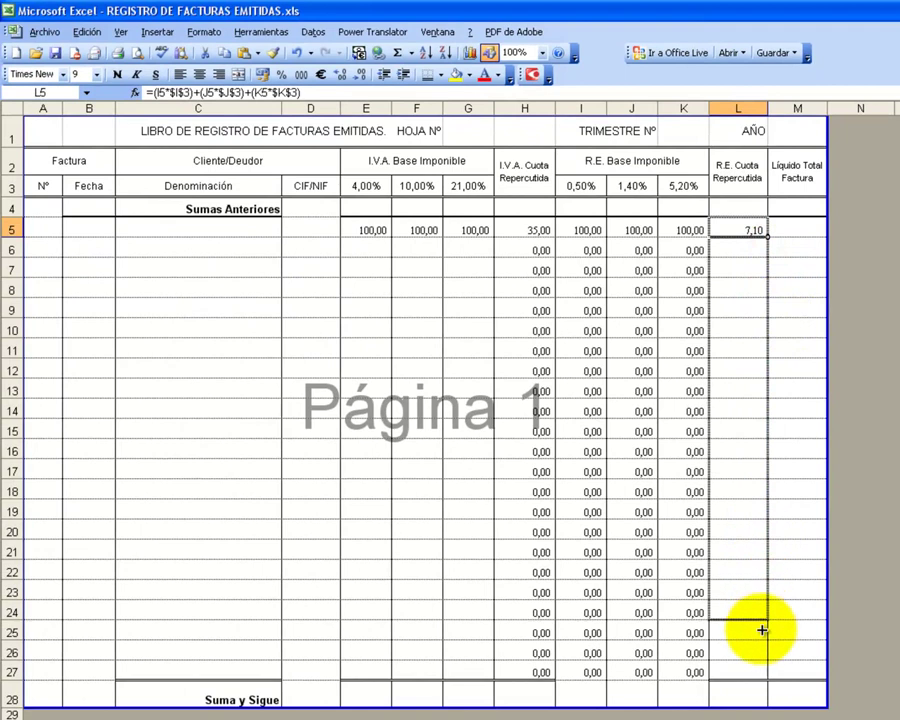
pyautogui.moveTo(764, 537); pyautogui.dragTo(760, 673)
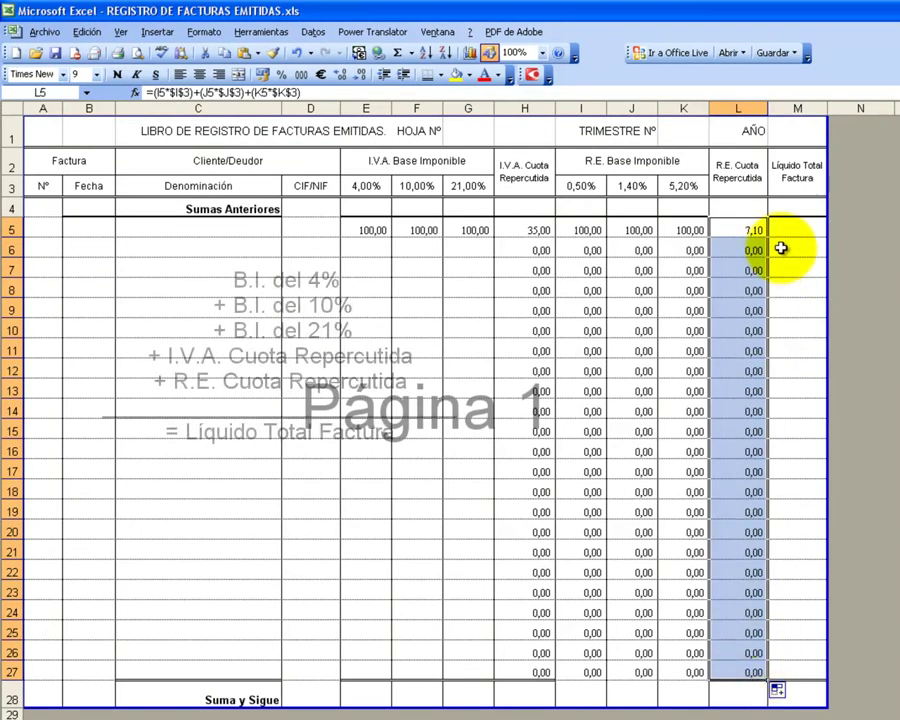
pyautogui.click(797, 173)
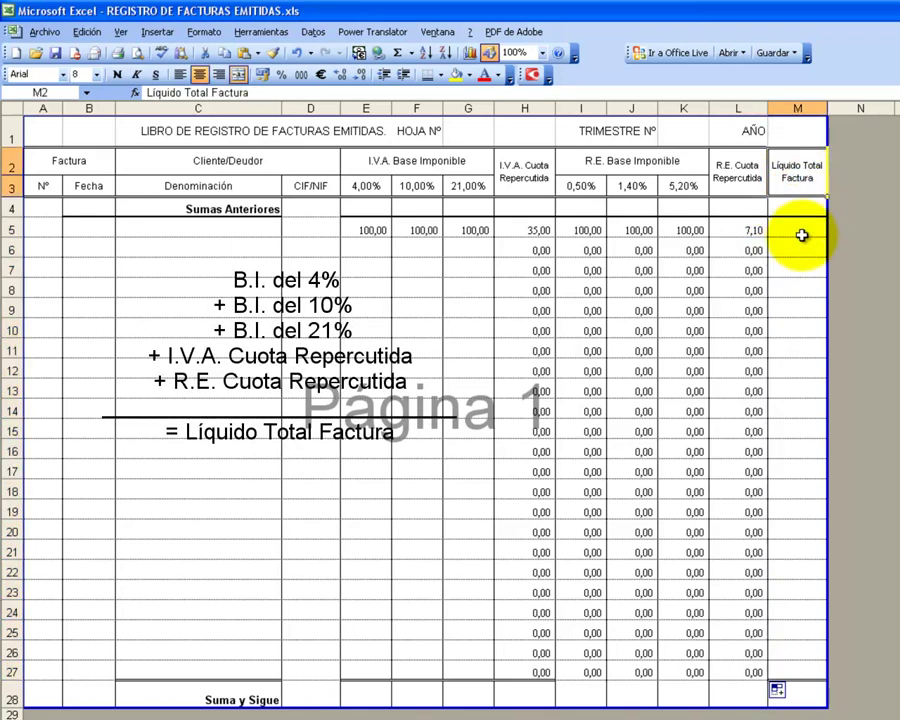
pyautogui.click(801, 235)
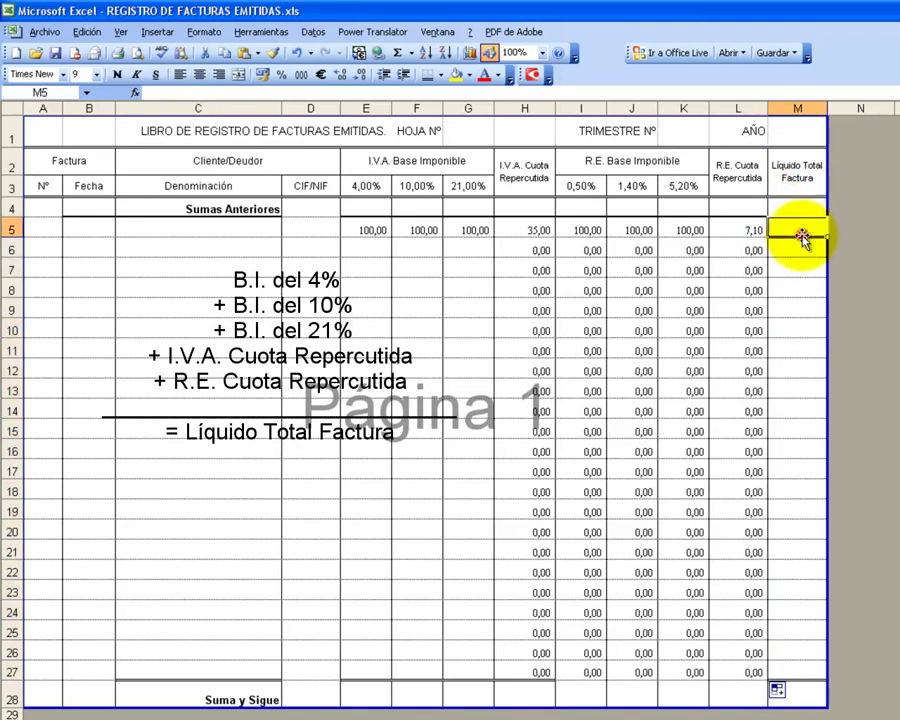
pyautogui.moveTo(370, 228); pyautogui.dragTo(453, 173)
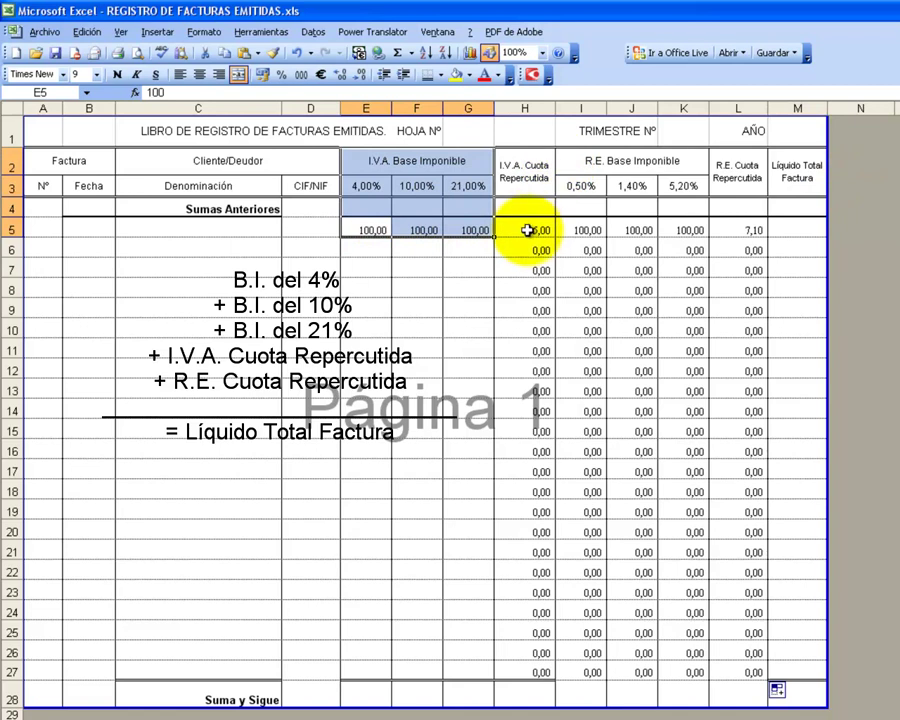
pyautogui.moveTo(528, 232); pyautogui.dragTo(526, 186)
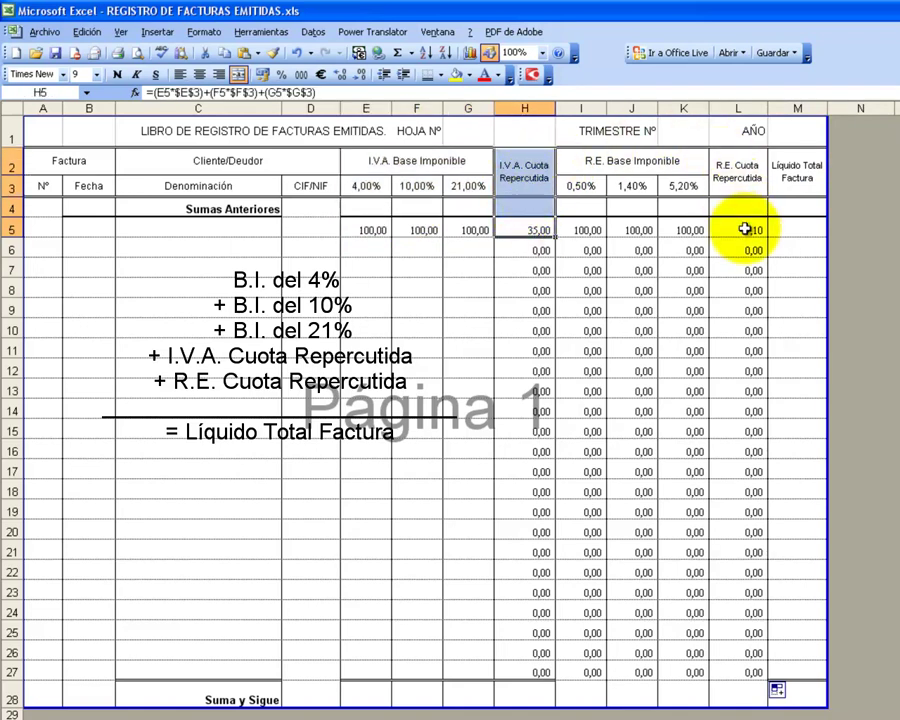
pyautogui.moveTo(745, 230); pyautogui.dragTo(741, 185)
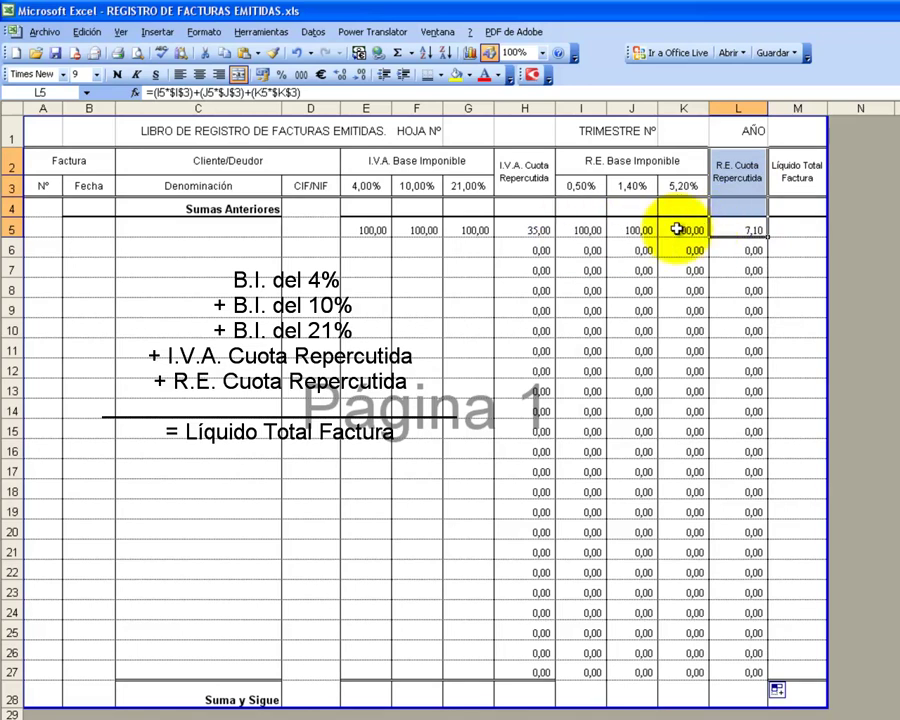
pyautogui.moveTo(676, 228); pyautogui.dragTo(592, 226)
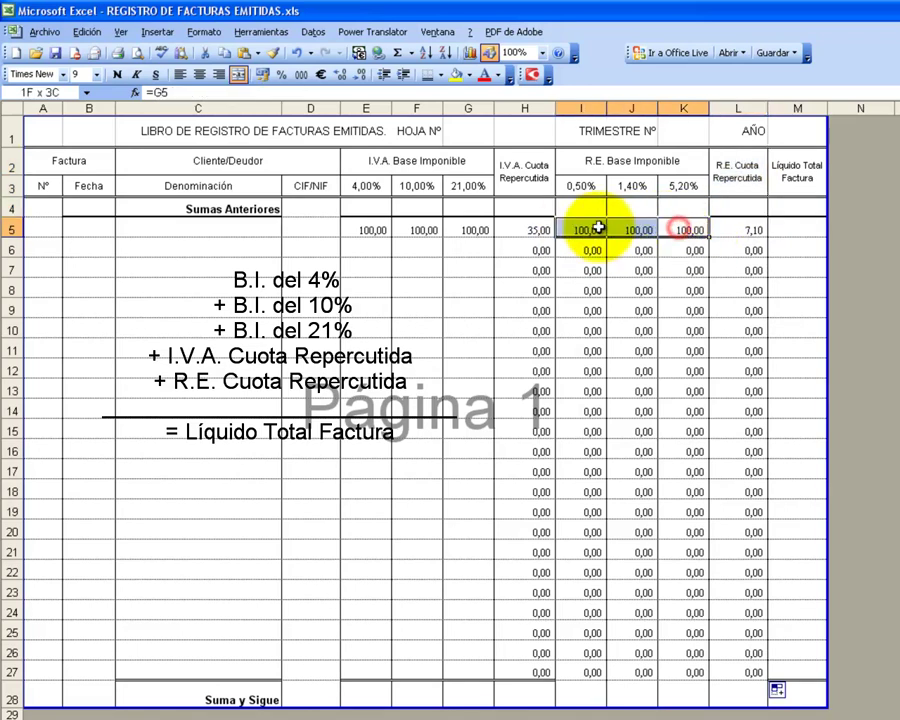
pyautogui.moveTo(676, 230)
pyautogui.mouseDown()
pyautogui.moveTo(614, 232)
pyautogui.moveTo(594, 674)
pyautogui.mouseUp()
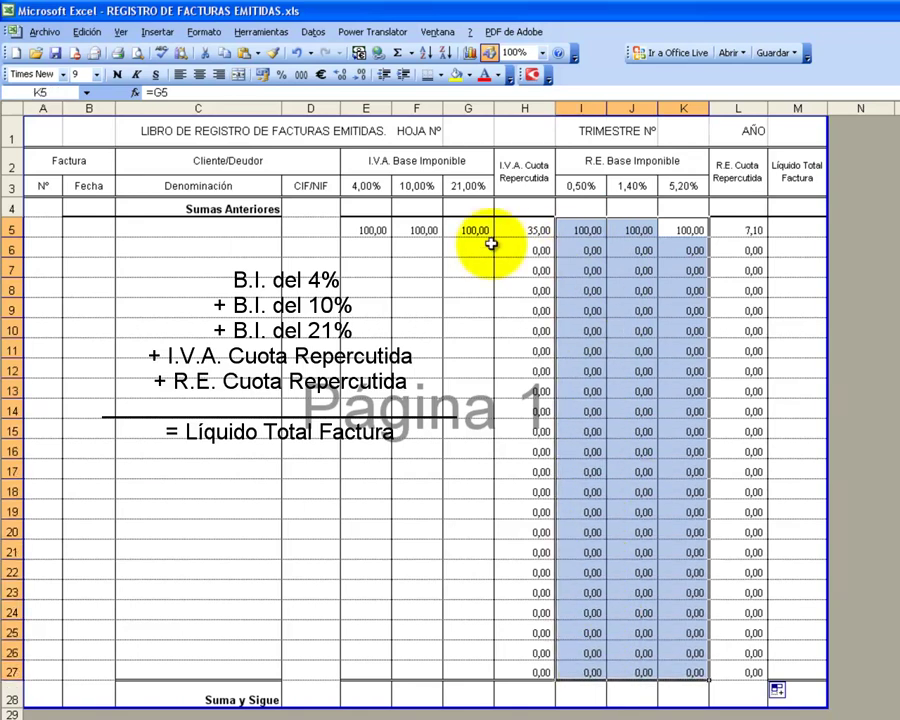
pyautogui.moveTo(369, 232)
pyautogui.mouseDown()
pyautogui.moveTo(450, 254)
pyautogui.moveTo(478, 506)
pyautogui.moveTo(457, 666)
pyautogui.mouseUp()
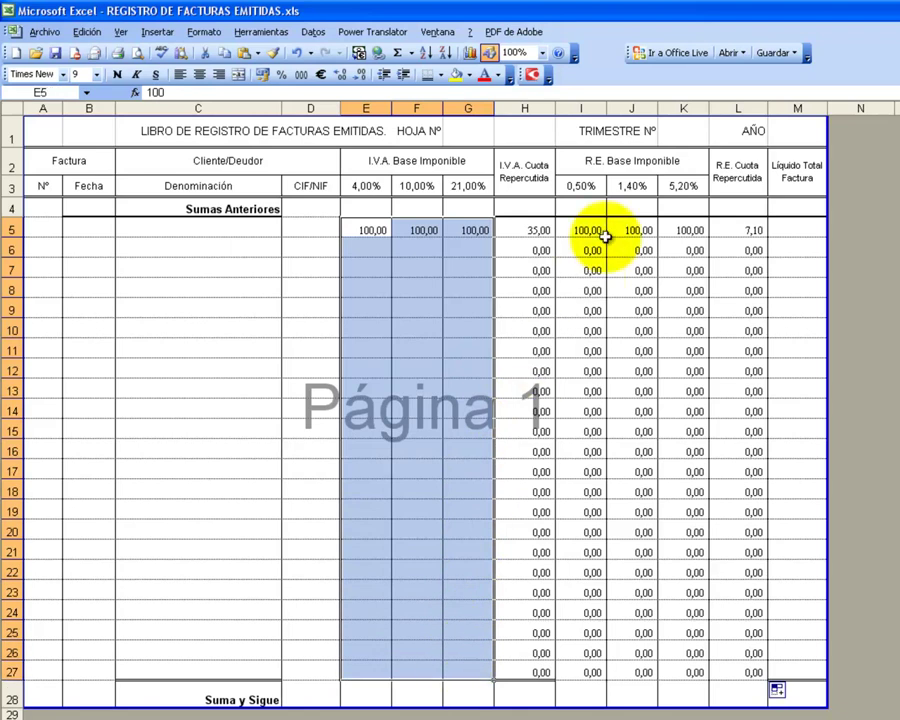
pyautogui.click(678, 229)
pyautogui.moveTo(678, 229); pyautogui.dragTo(586, 229)
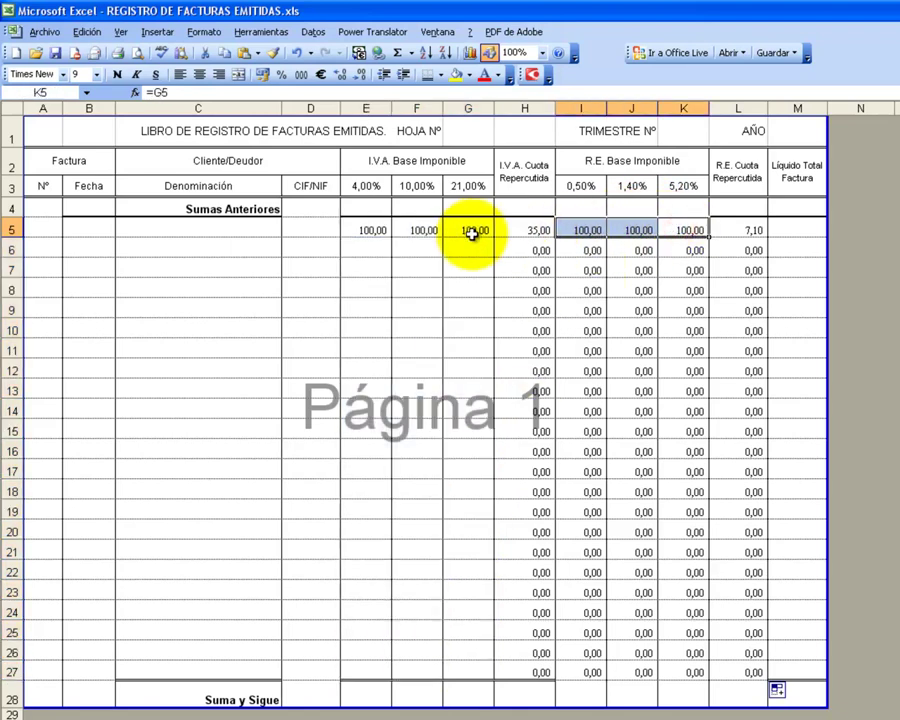
pyautogui.moveTo(472, 229); pyautogui.dragTo(390, 229)
pyautogui.moveTo(680, 250); pyautogui.dragTo(603, 251)
pyautogui.moveTo(472, 250); pyautogui.dragTo(368, 250)
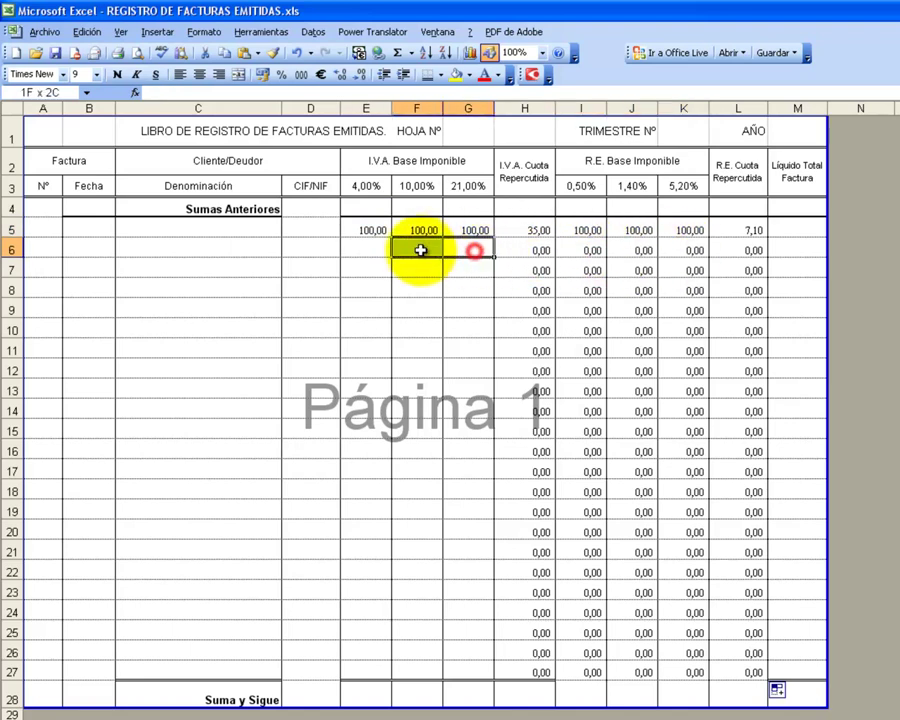
pyautogui.moveTo(697, 269); pyautogui.dragTo(590, 270)
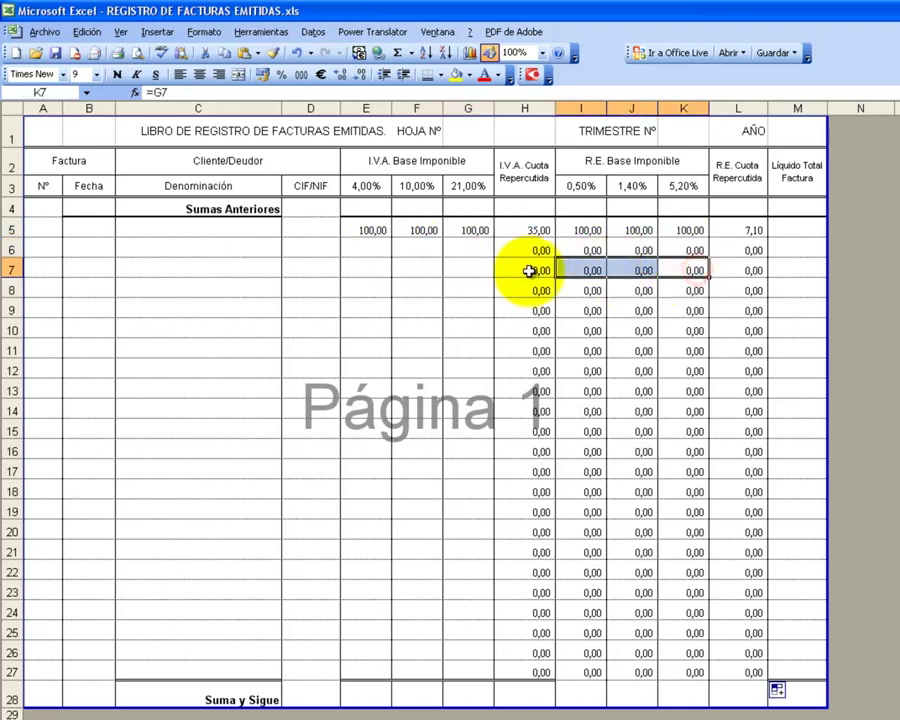
pyautogui.moveTo(466, 270); pyautogui.dragTo(385, 270)
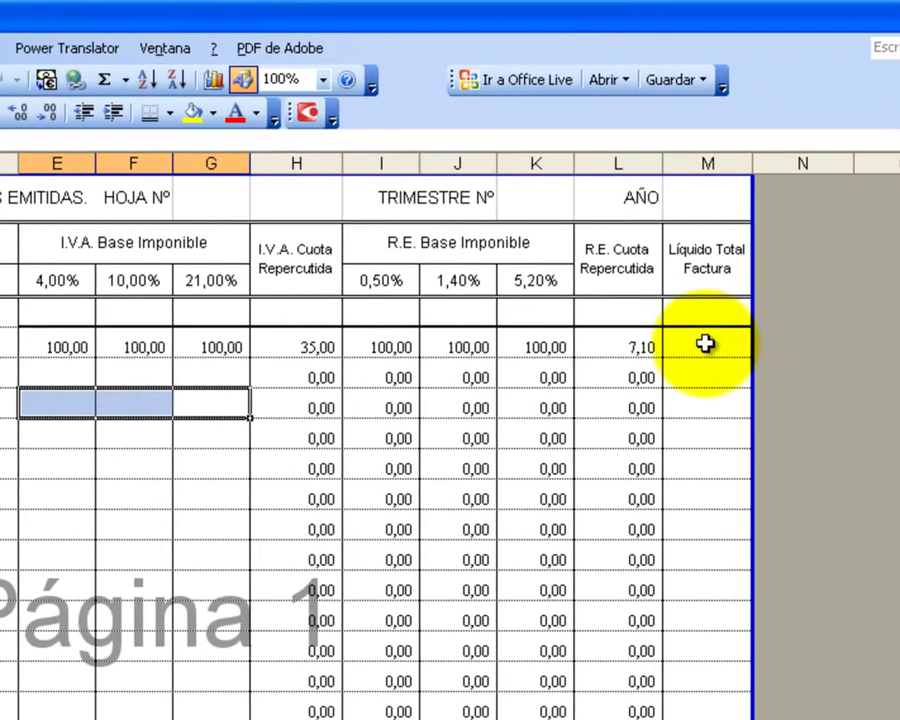
# Build an addition formula in M5 adding the bases and L5 quota (342,10), then clear M5
pyautogui.click(796, 230)
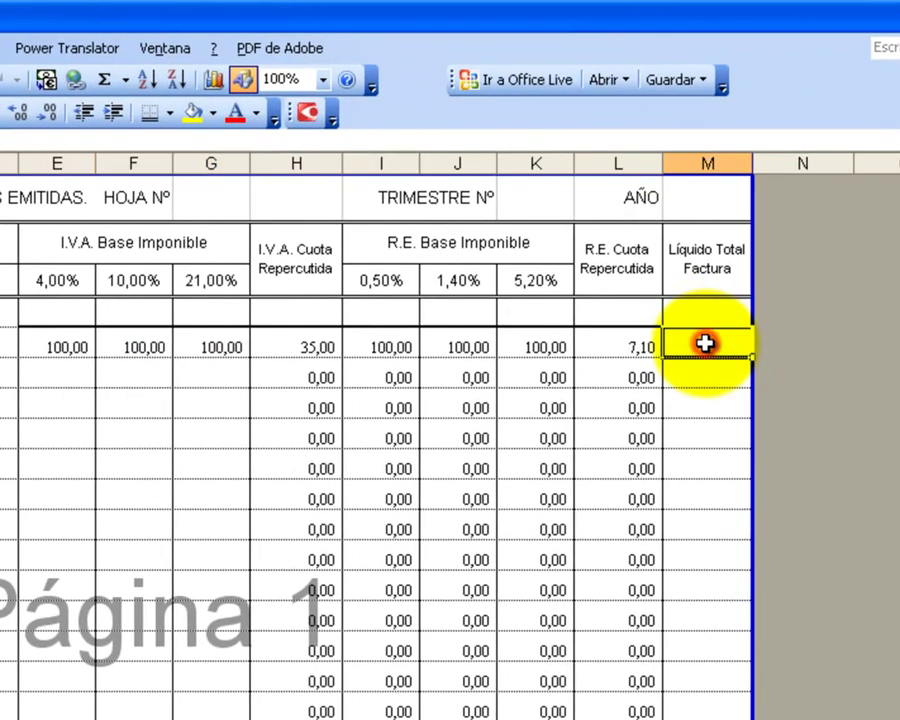
pyautogui.write('=')
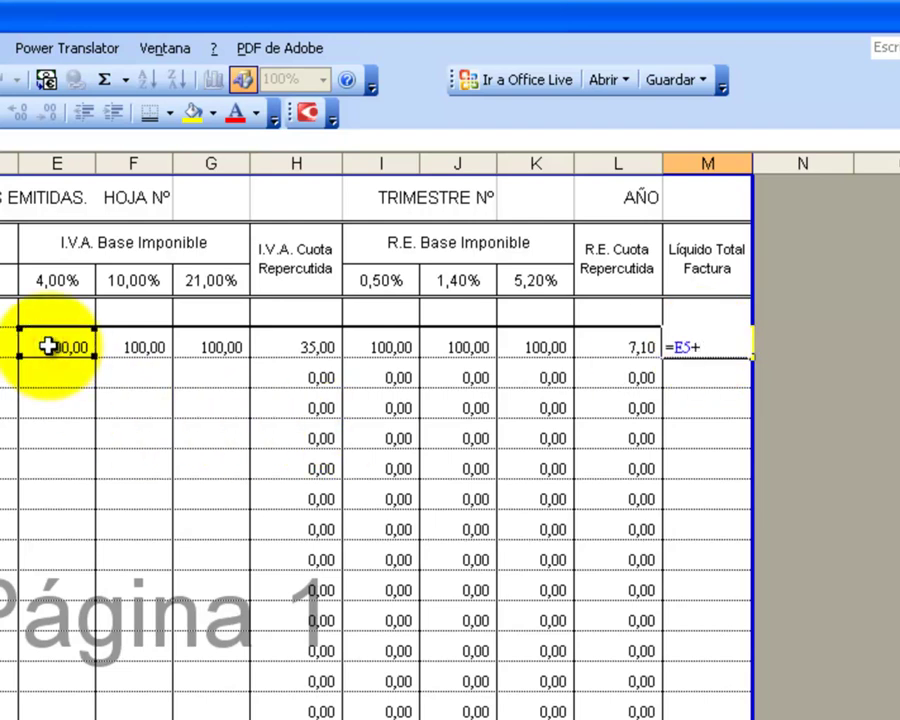
pyautogui.click(150, 346)
pyautogui.write('+')
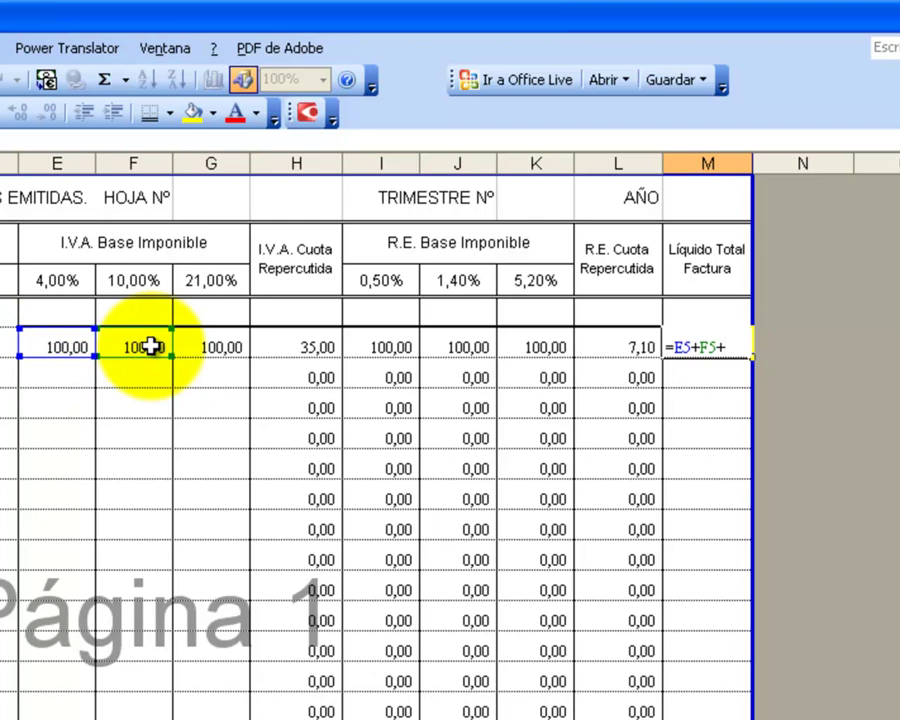
pyautogui.click(196, 345)
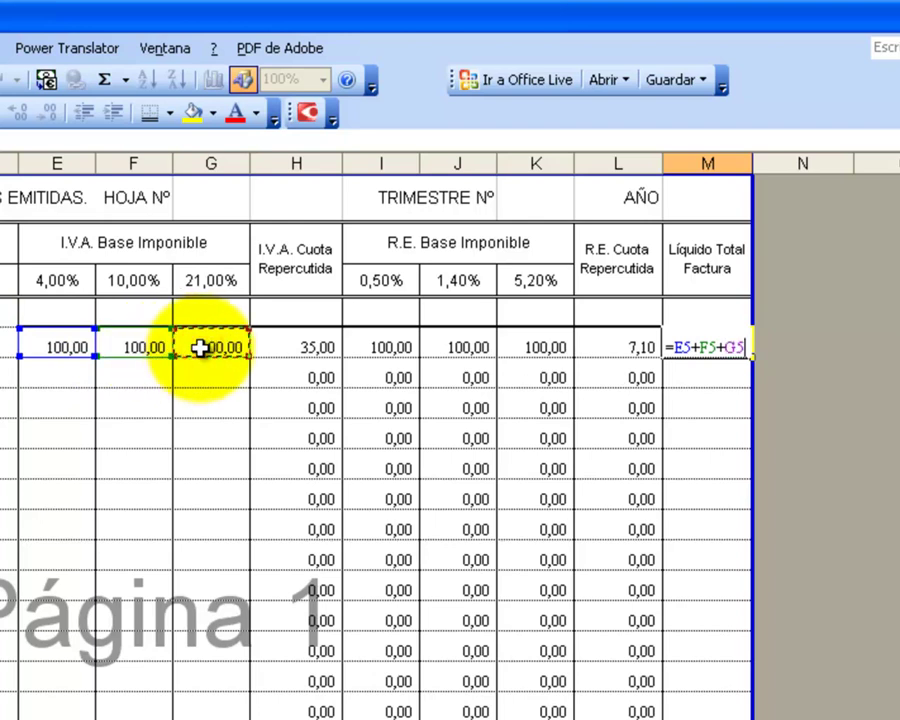
pyautogui.write('+H5+')
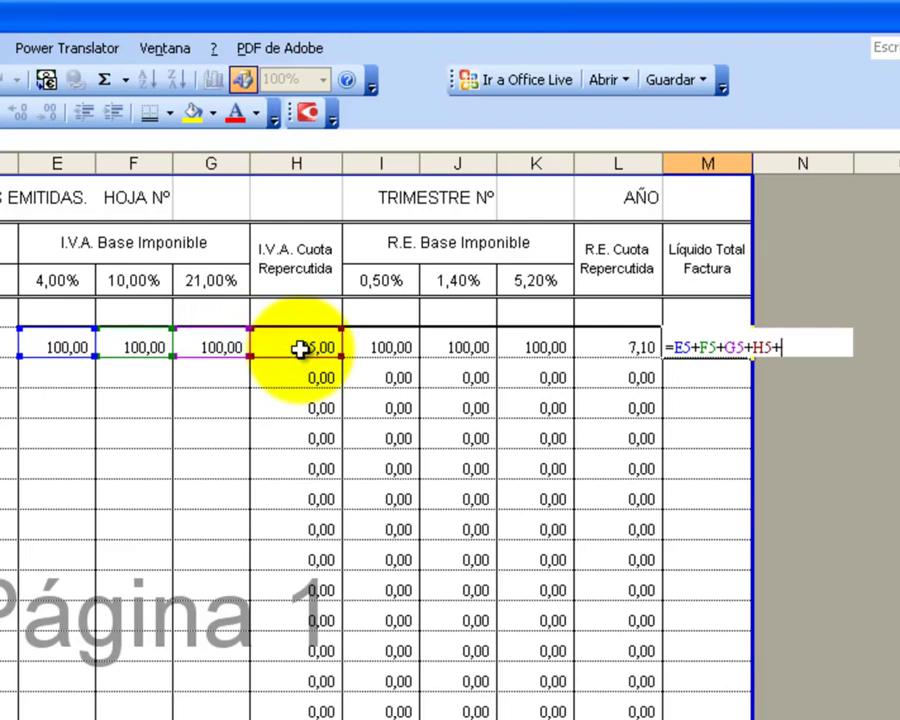
pyautogui.click(634, 345)
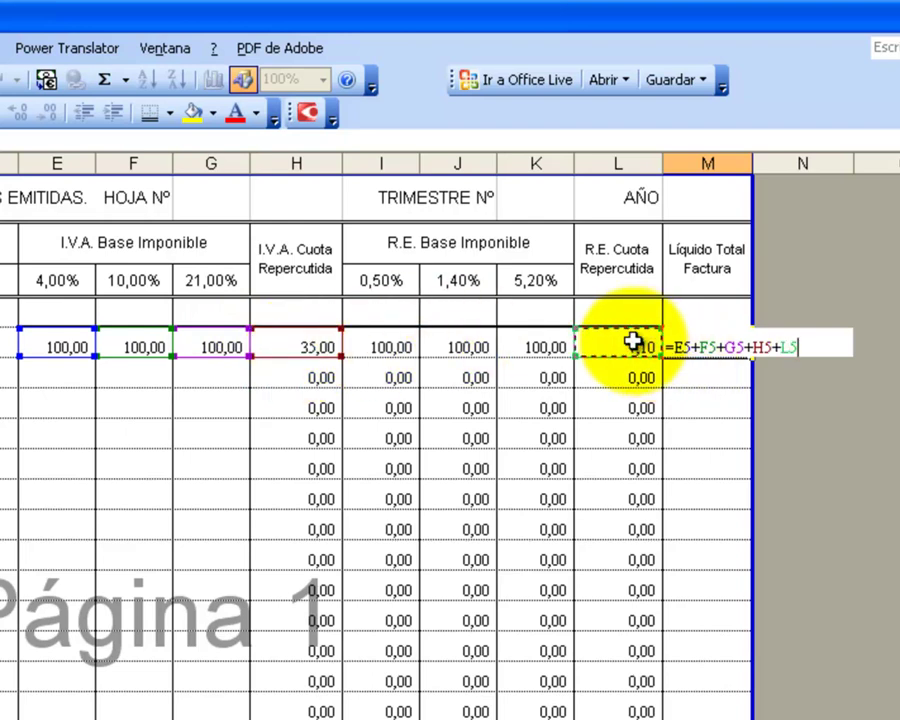
pyautogui.press('Return')
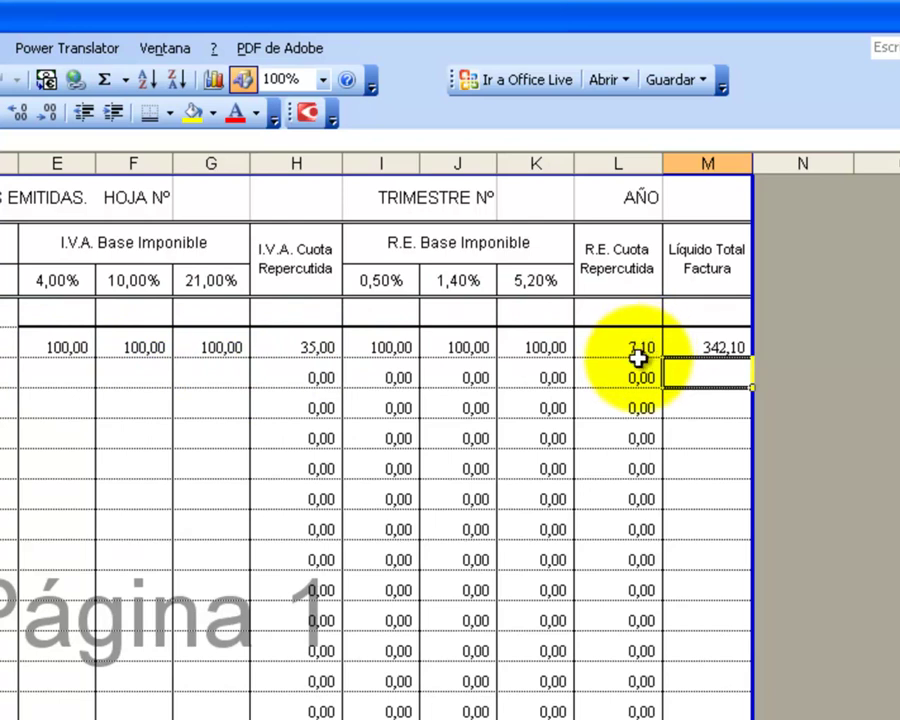
pyautogui.click(721, 346)
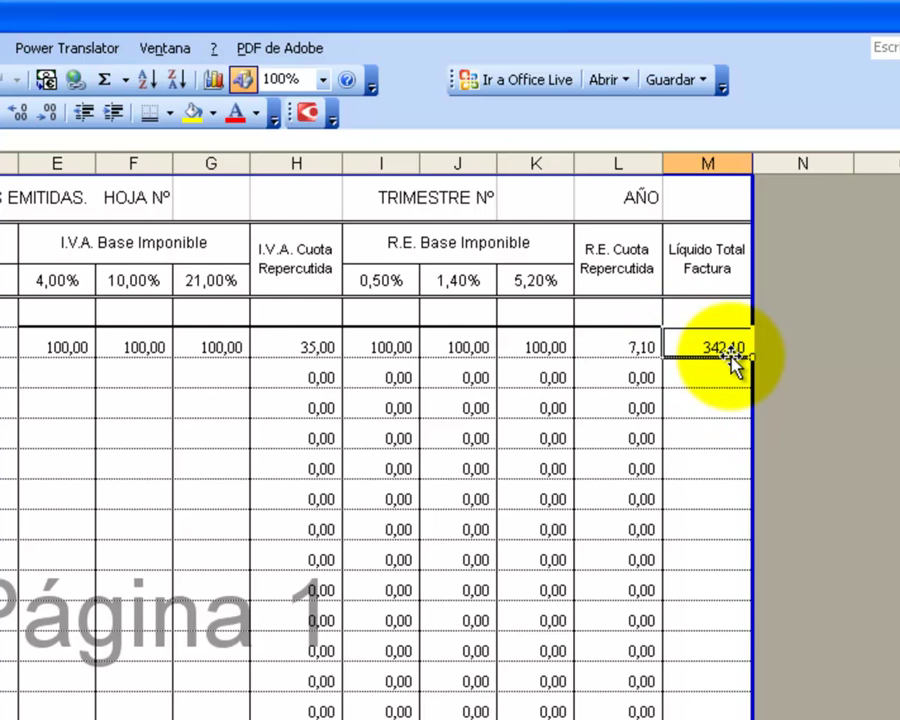
pyautogui.click(726, 350)
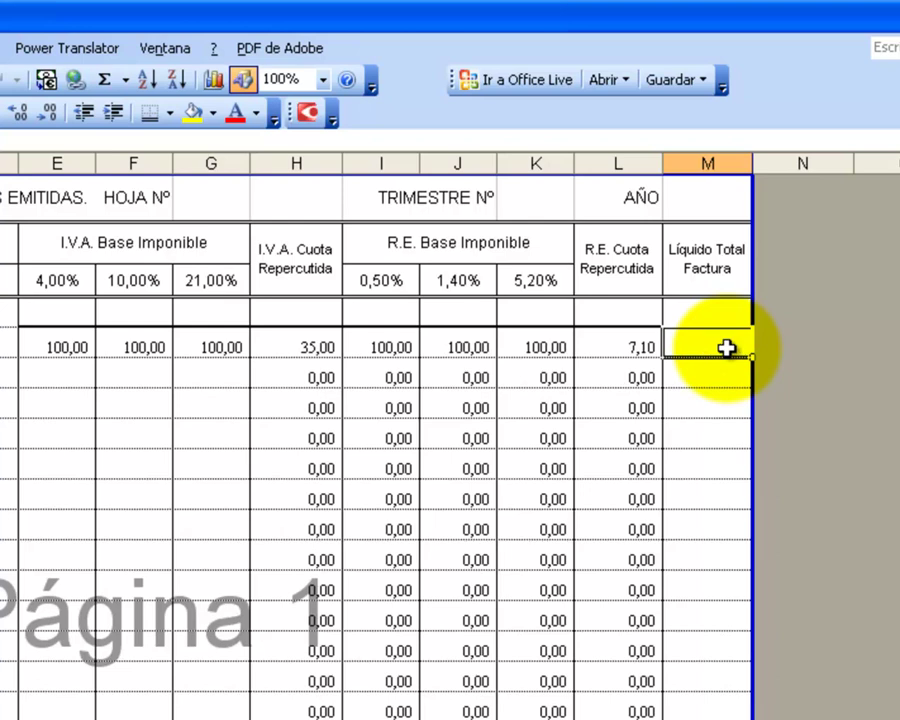
# Enter =suma(E5:H5;L5) in M5 to total the bases and both quotas
pyautogui.write('=suma')
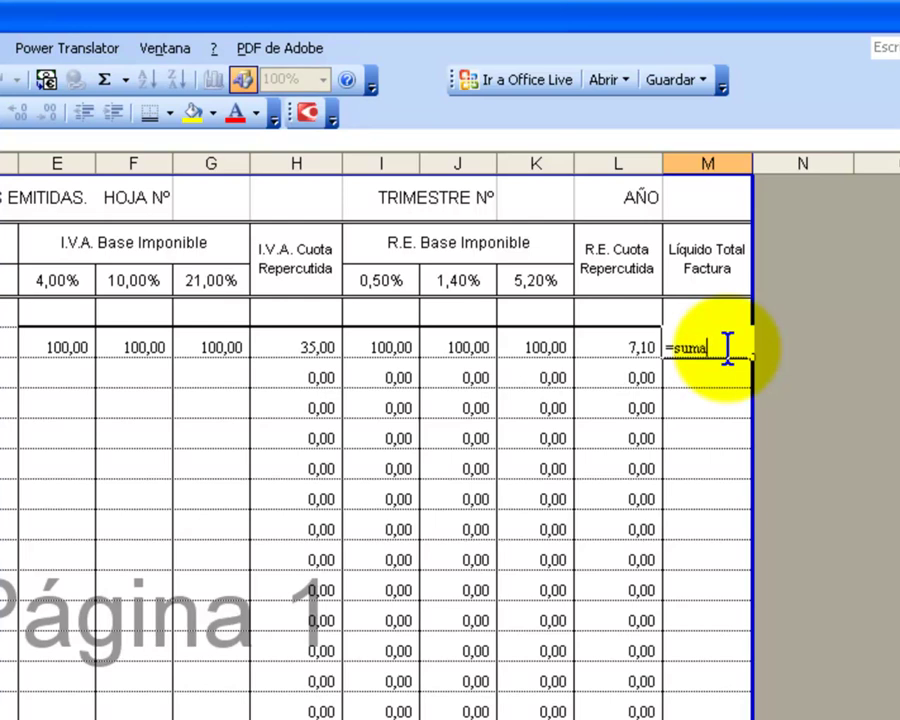
pyautogui.write('(')
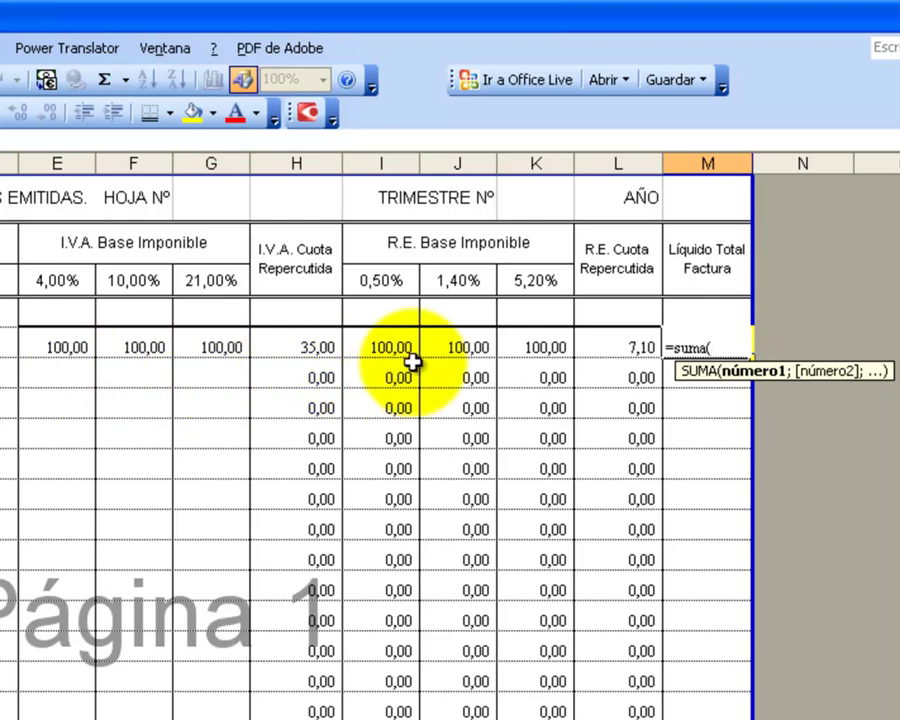
pyautogui.click(70, 347)
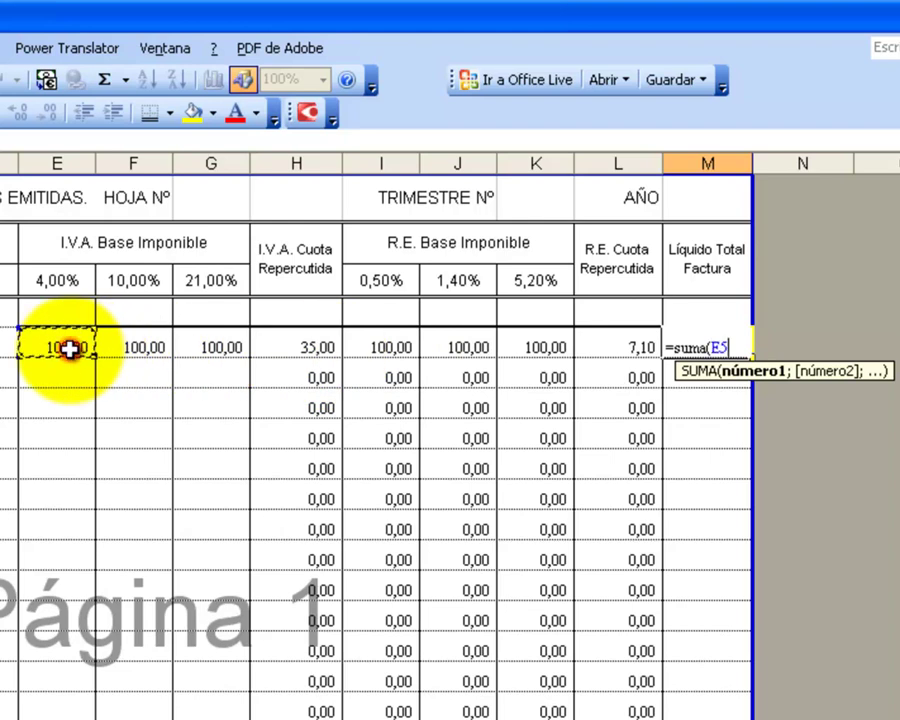
pyautogui.moveTo(72, 347); pyautogui.dragTo(284, 345)
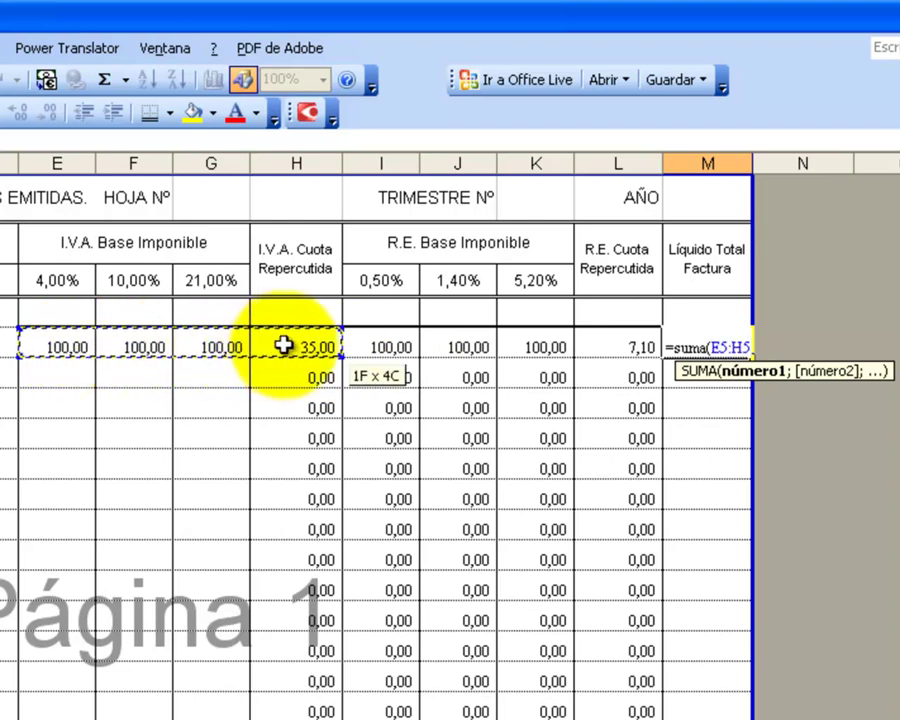
pyautogui.moveTo(284, 345)
pyautogui.mouseDown()
pyautogui.moveTo(104, 345)
pyautogui.moveTo(316, 346)
pyautogui.mouseUp()
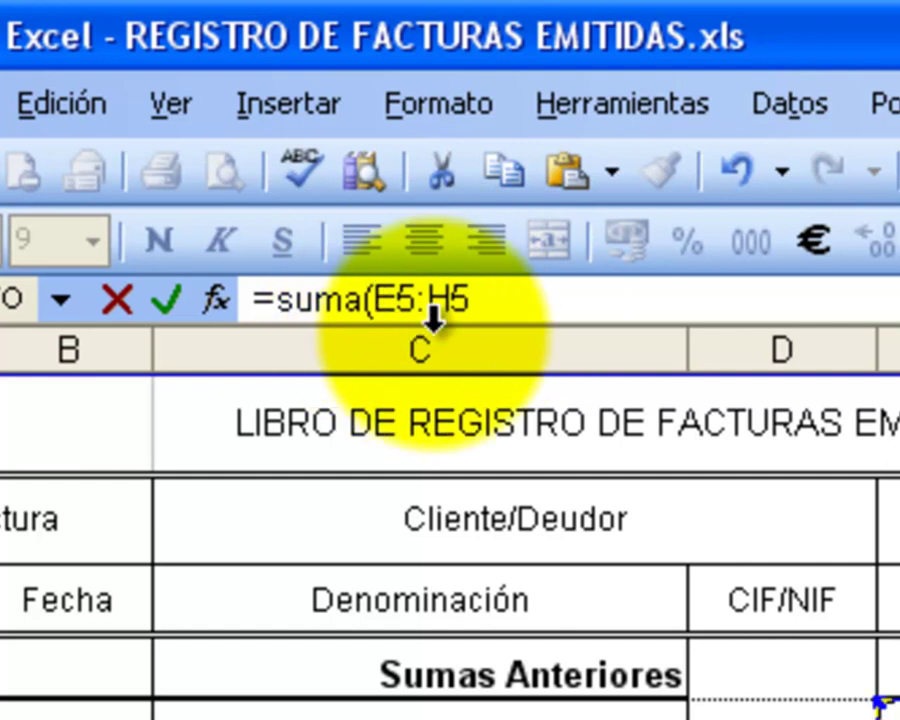
pyautogui.click(508, 300)
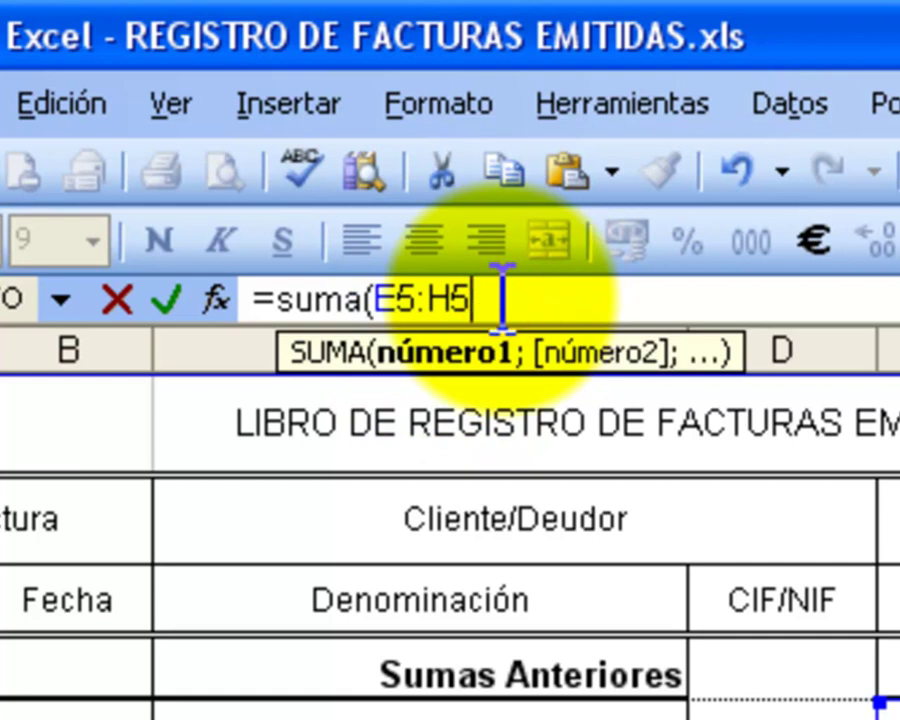
pyautogui.write(';')
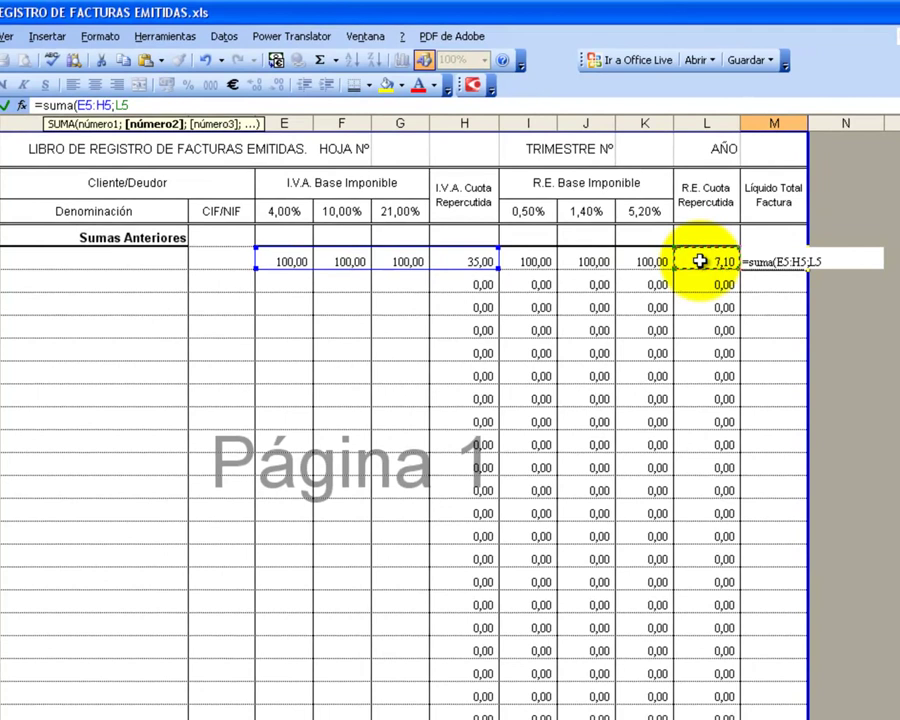
pyautogui.write(')')
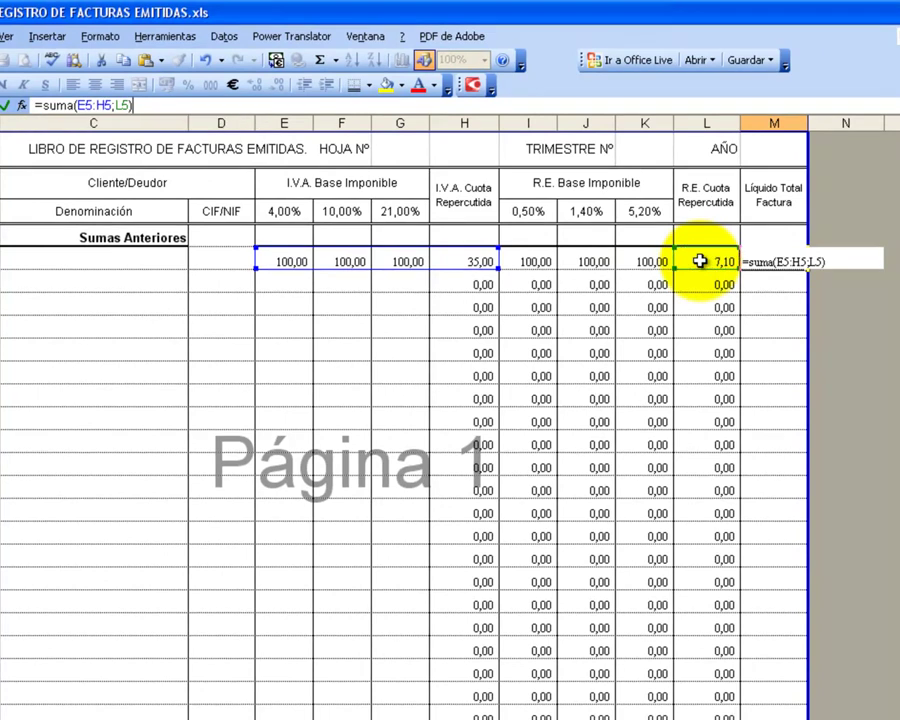
pyautogui.press('Return')
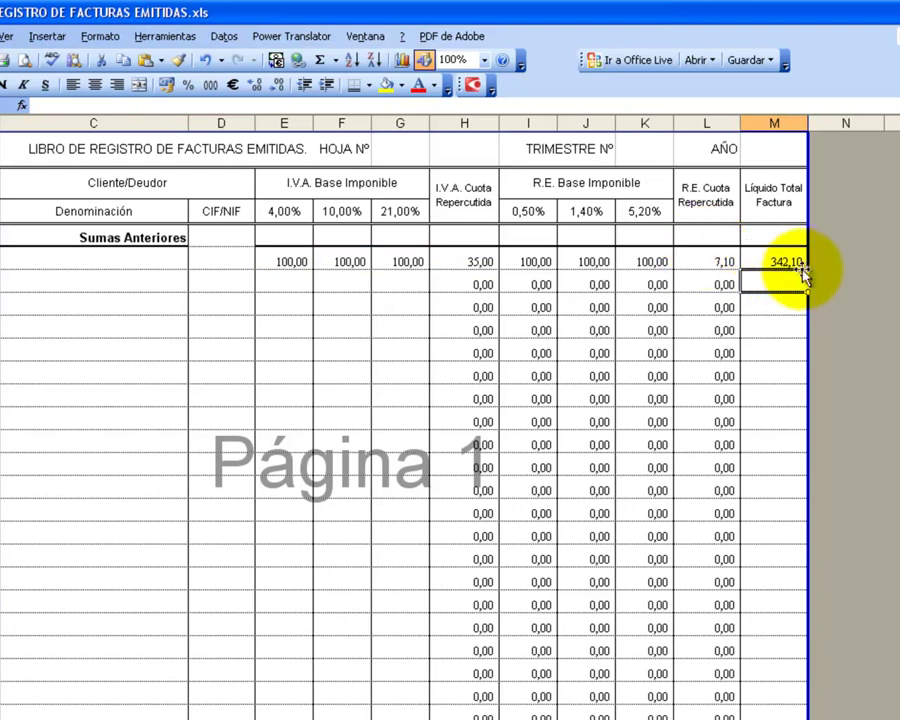
# Fill the M5 invoice total formula down column M to M27
pyautogui.click(787, 261)
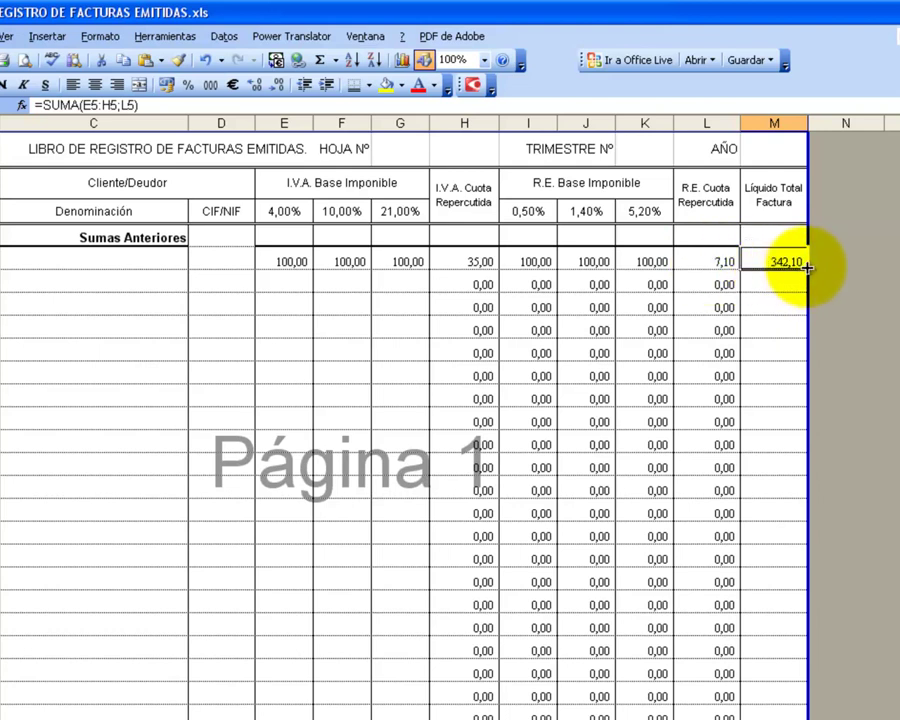
pyautogui.moveTo(806, 267); pyautogui.dragTo(807, 570)
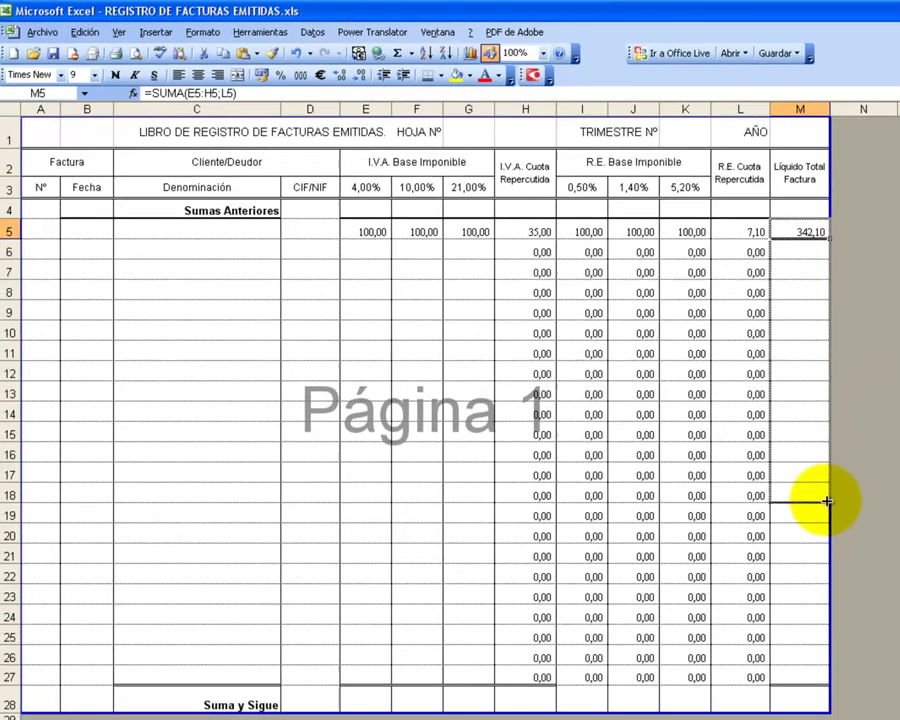
pyautogui.moveTo(827, 501); pyautogui.dragTo(826, 680)
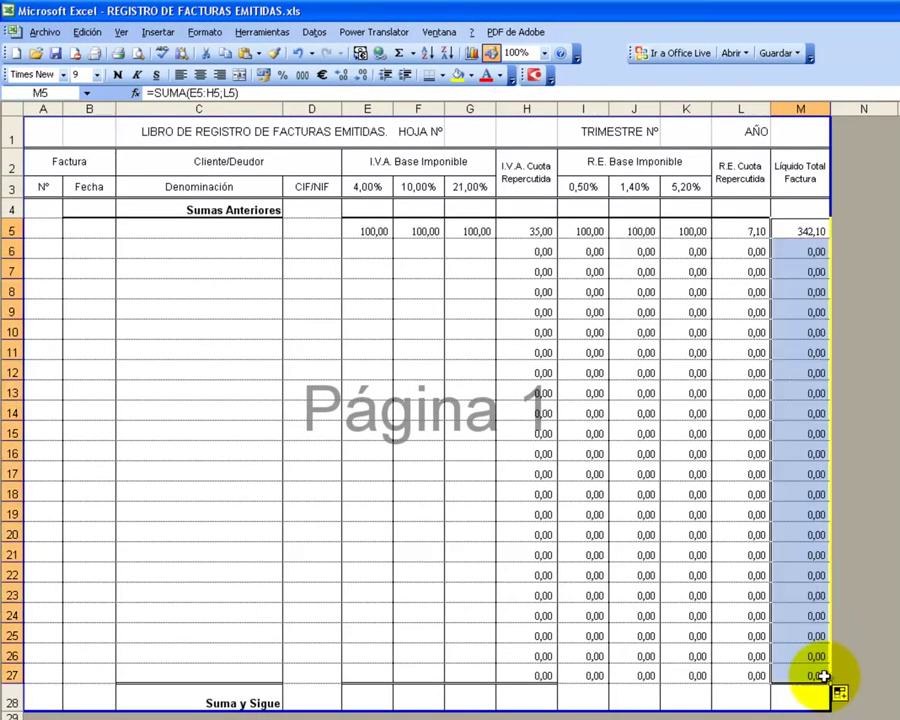
pyautogui.click(791, 254)
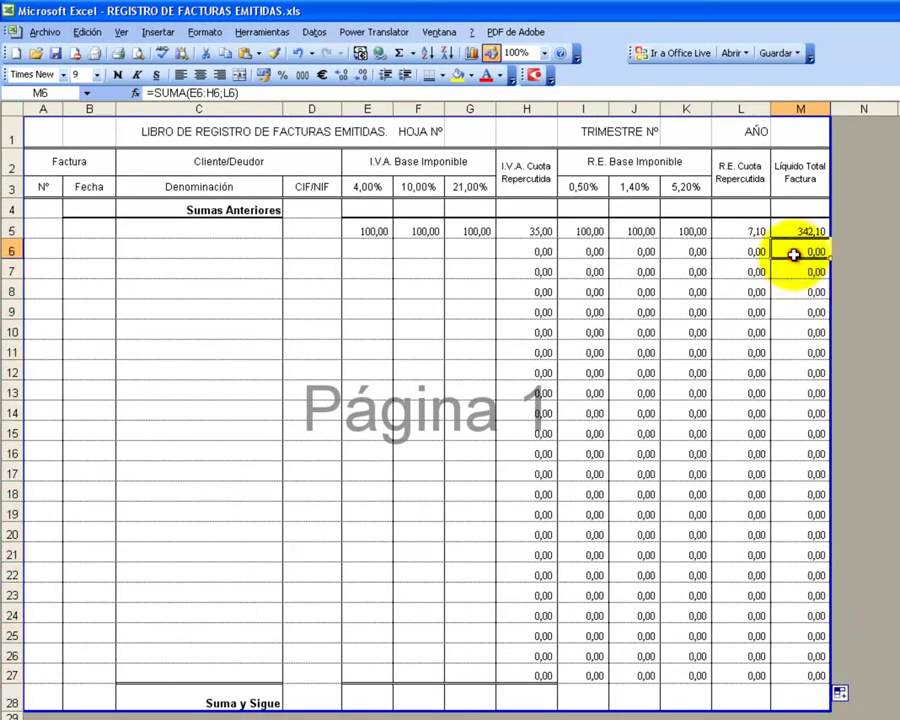
# Enter 100 test bases in E6, F6 and G6
pyautogui.click(375, 252)
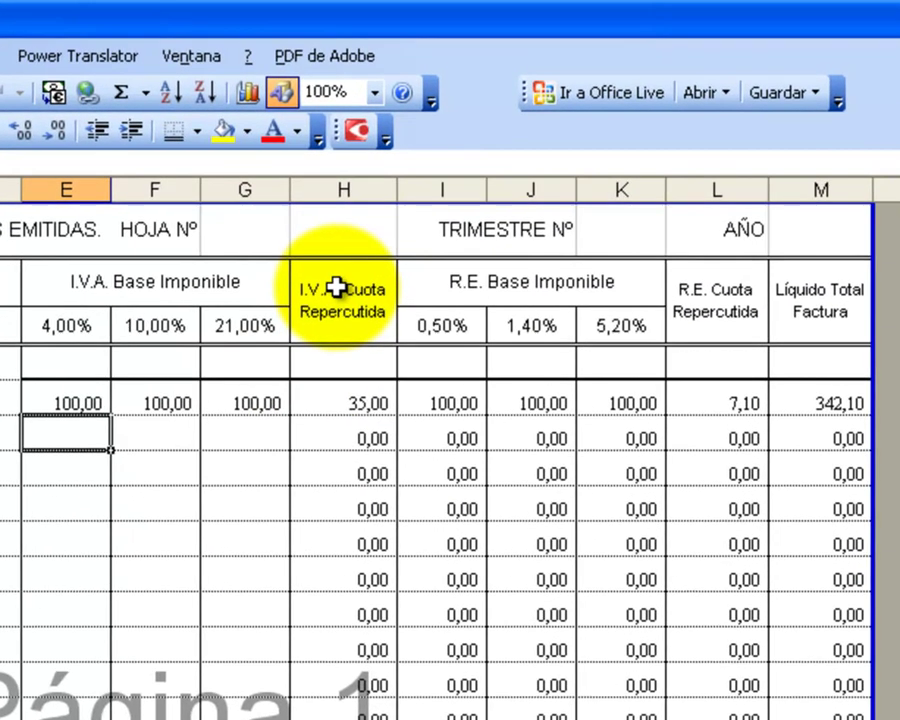
pyautogui.write('100,00')
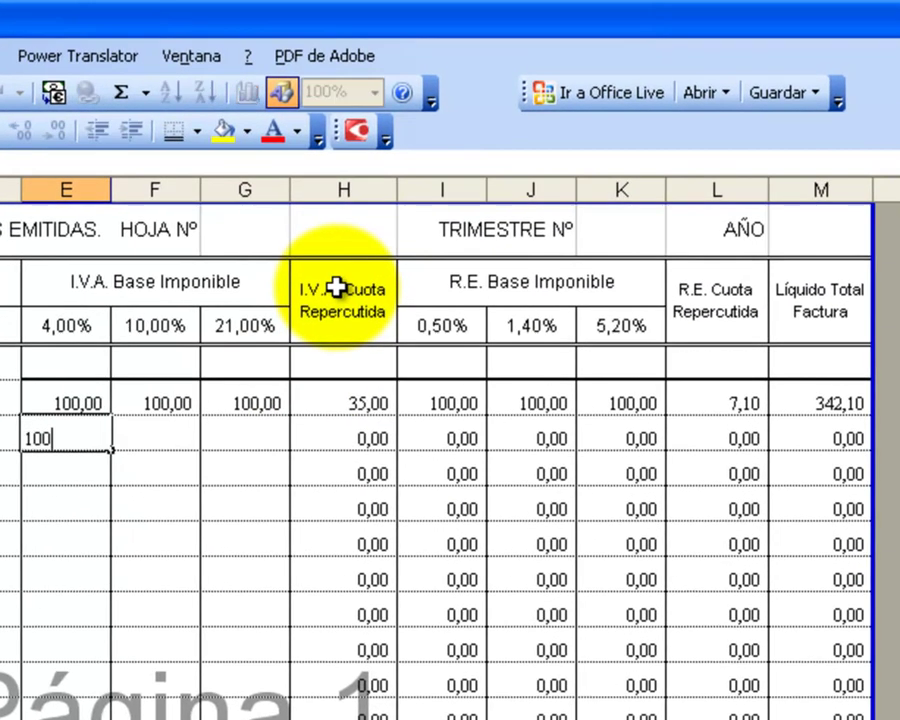
pyautogui.press('Tab')
pyautogui.write('1')
pyautogui.press('Tab')
pyautogui.write('1')
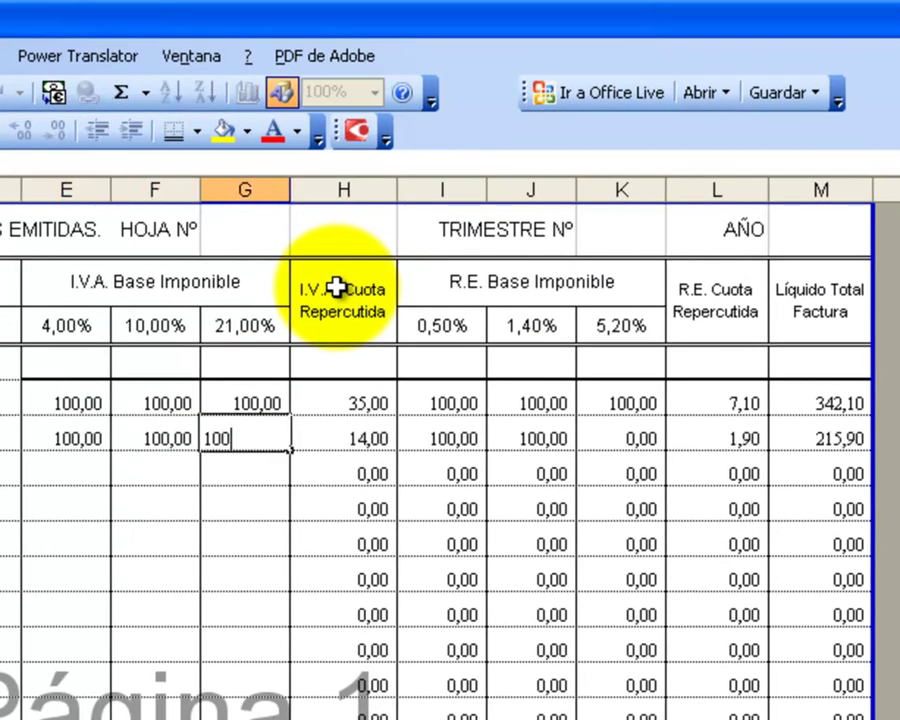
pyautogui.press('Tab')
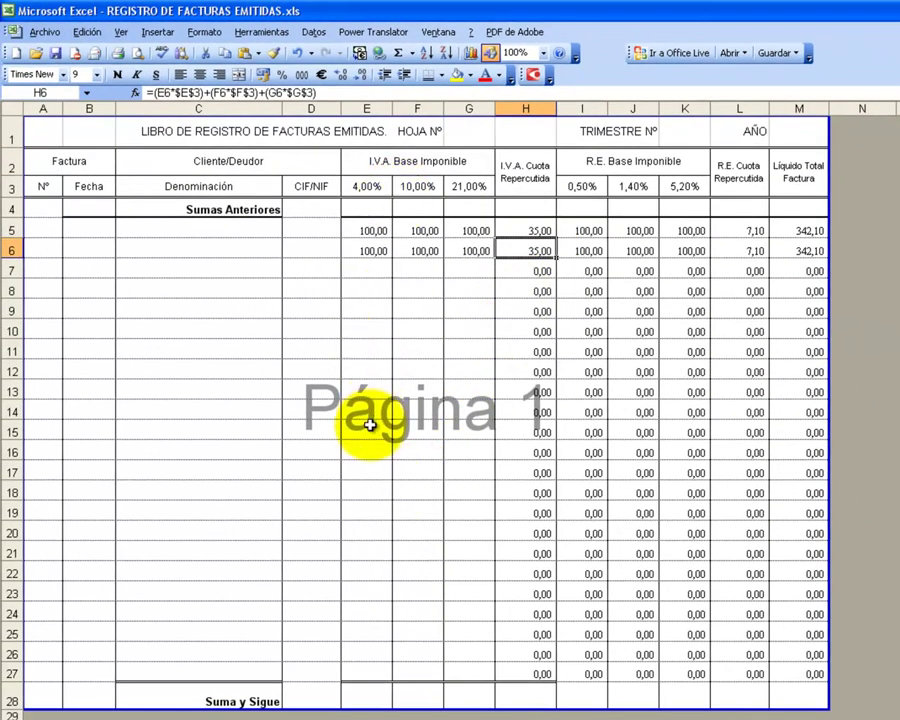
# Enter 100 in E17:G17 and verify H6 and the 342,10 total in M17
pyautogui.click(371, 410)
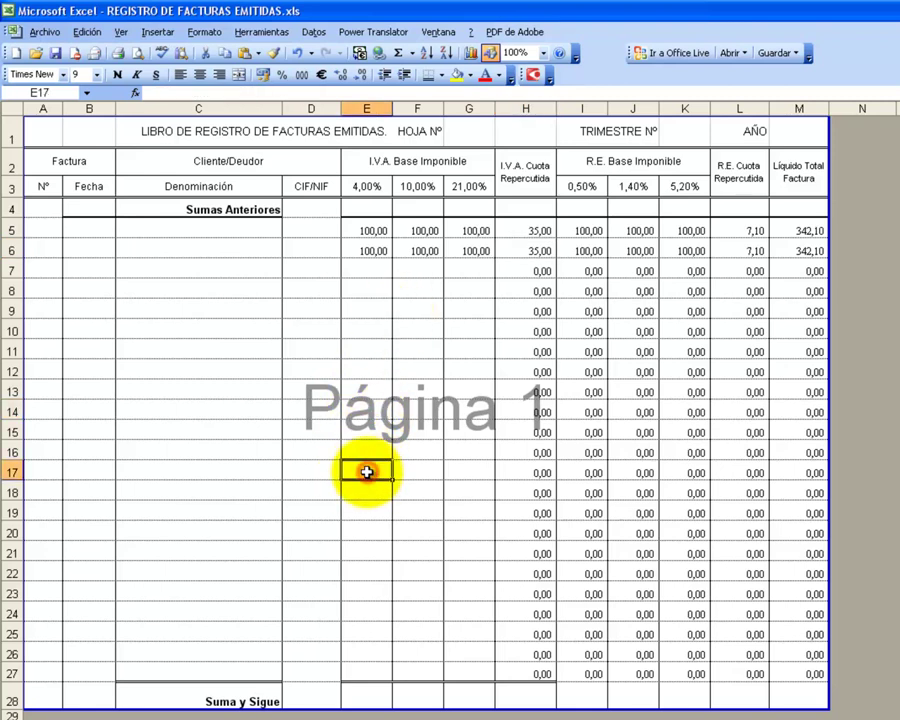
pyautogui.write('1')
pyautogui.press('Tab')
pyautogui.write('1')
pyautogui.press('Tab')
pyautogui.write('1')
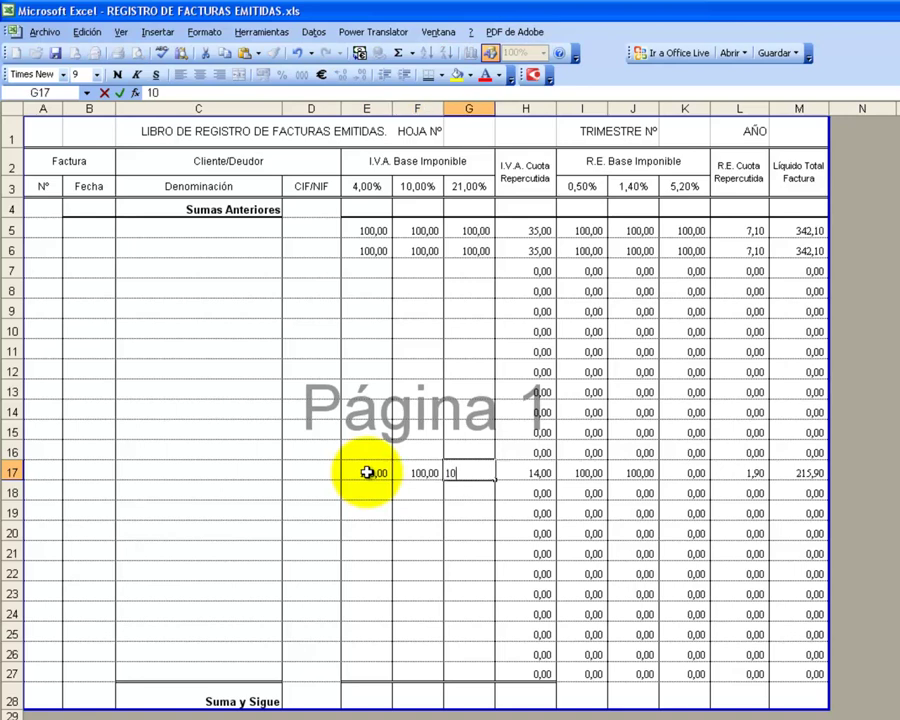
pyautogui.write('0')
pyautogui.press('Tab')
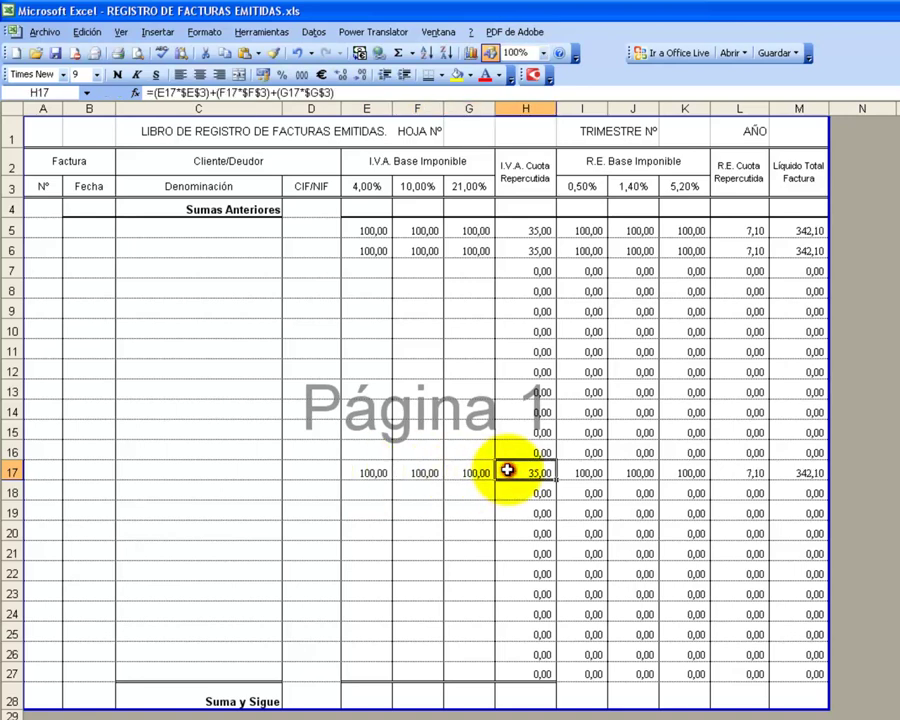
pyautogui.click(530, 250)
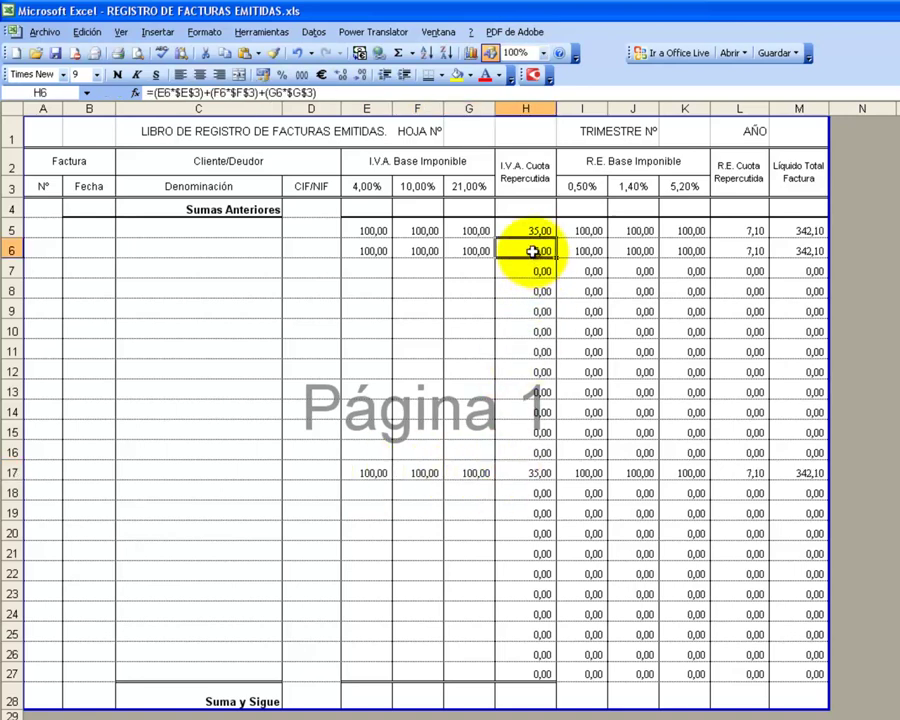
pyautogui.click(810, 474)
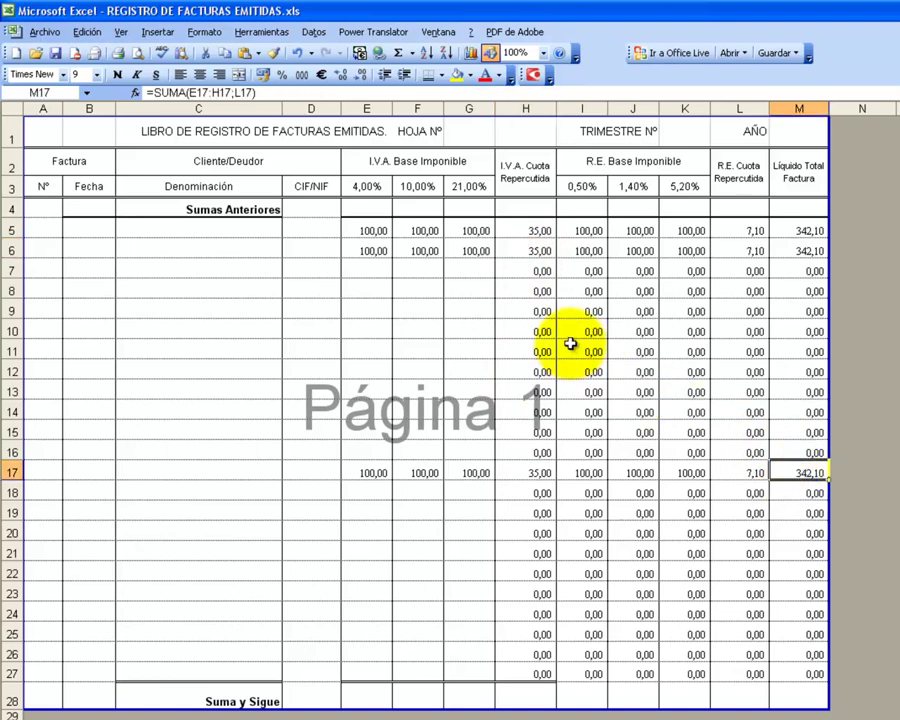
pyautogui.moveTo(357, 697); pyautogui.dragTo(785, 697)
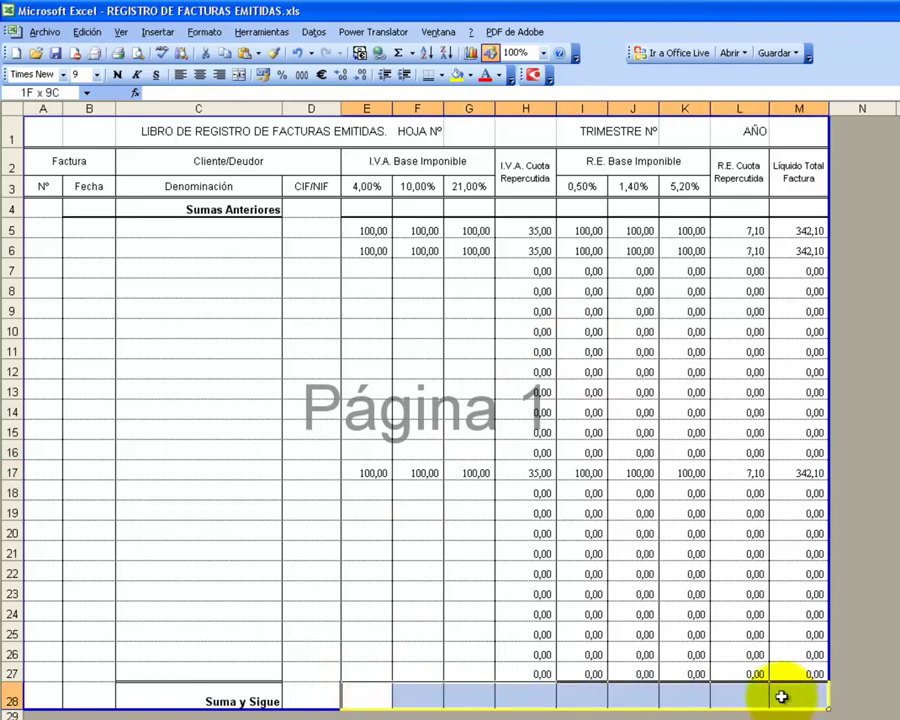
pyautogui.moveTo(362, 230); pyautogui.dragTo(363, 671)
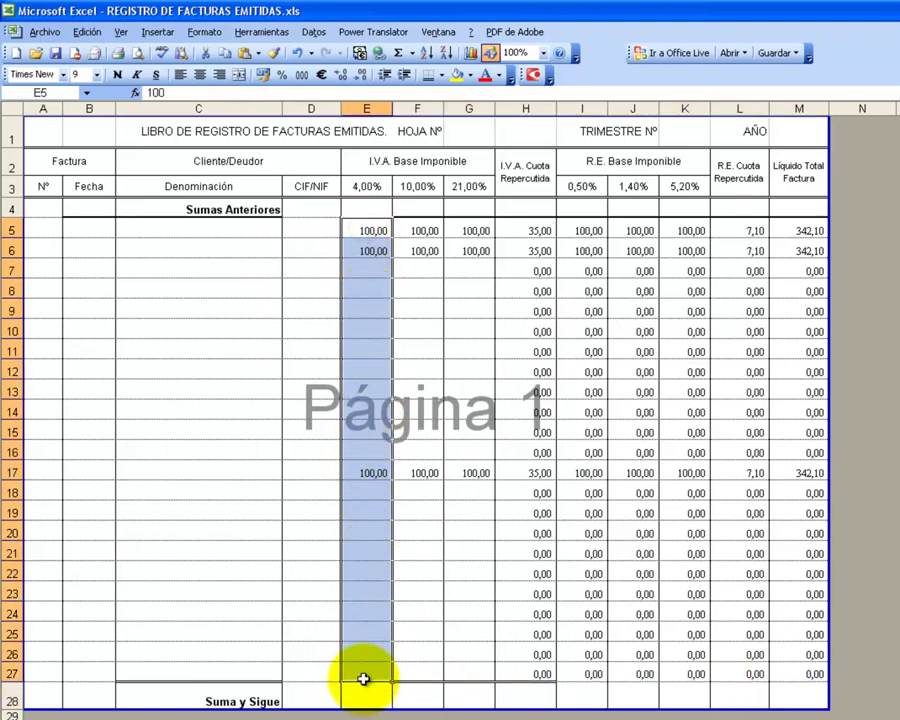
pyautogui.click(364, 695)
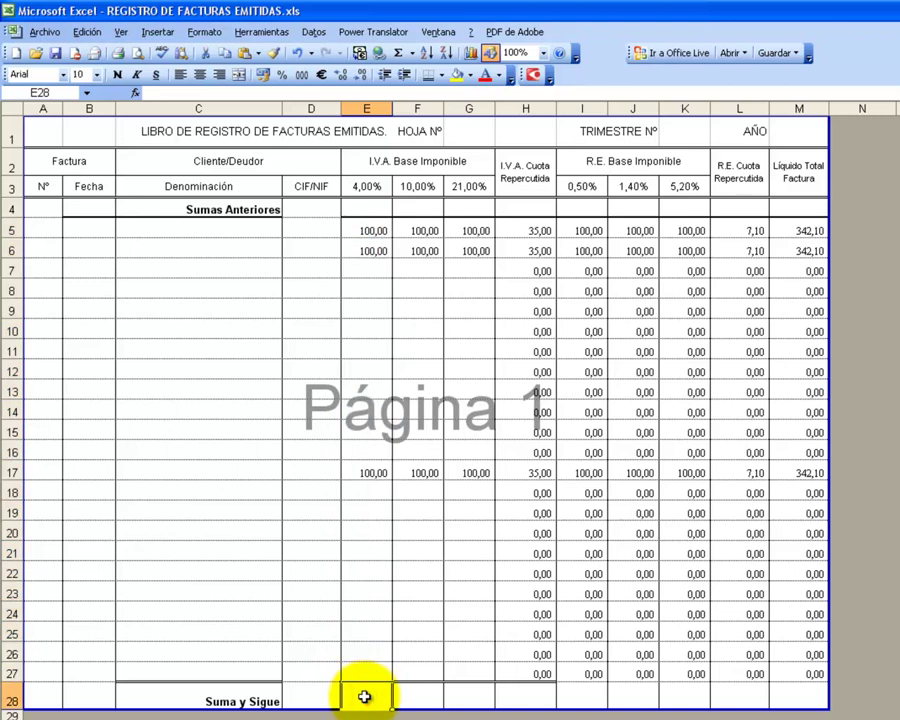
pyautogui.click(802, 231)
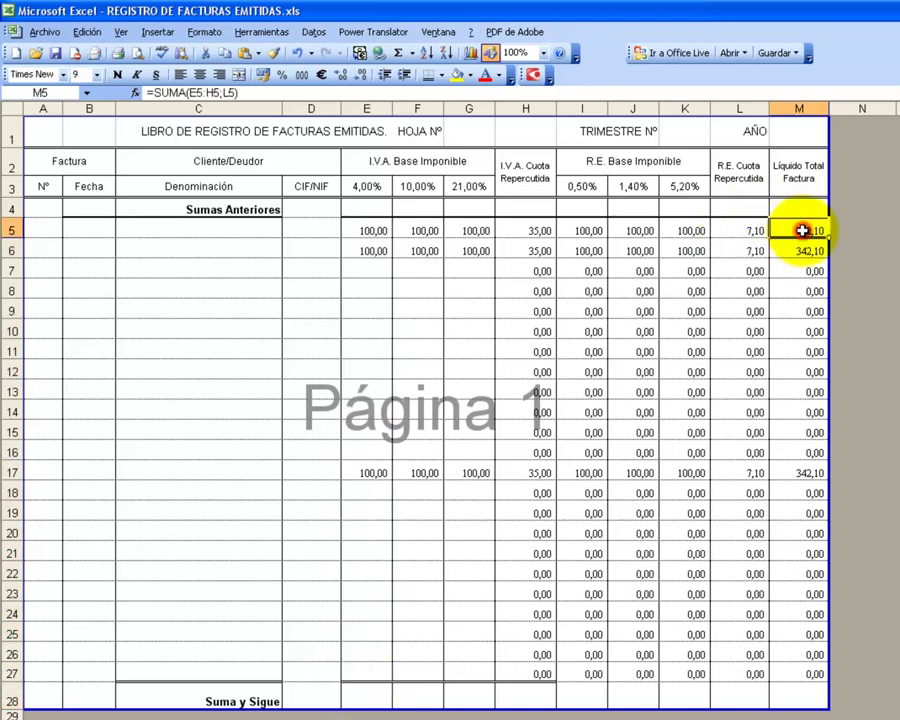
pyautogui.click(364, 695)
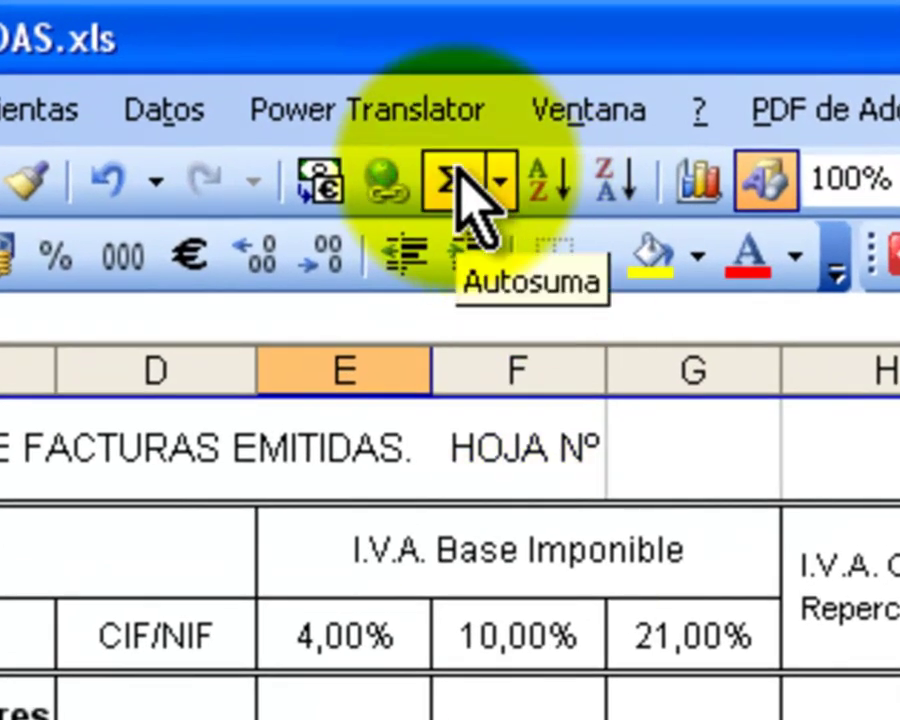
pyautogui.click(466, 195)
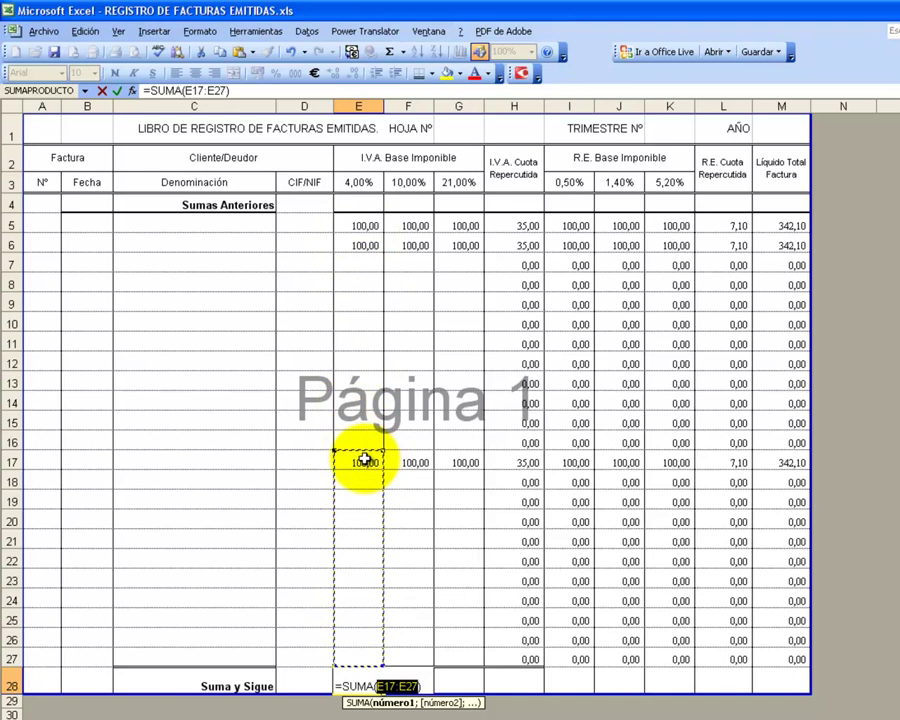
pyautogui.press('Escape')
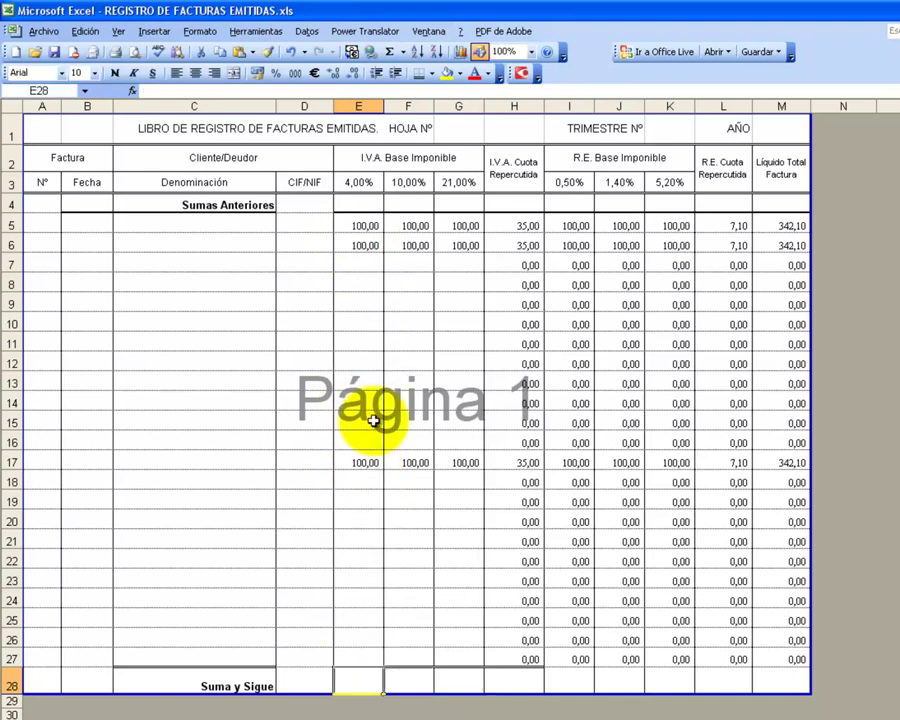
# Delete the 100 test bases from E17:G17 and E5:G6
pyautogui.moveTo(368, 465); pyautogui.dragTo(455, 461)
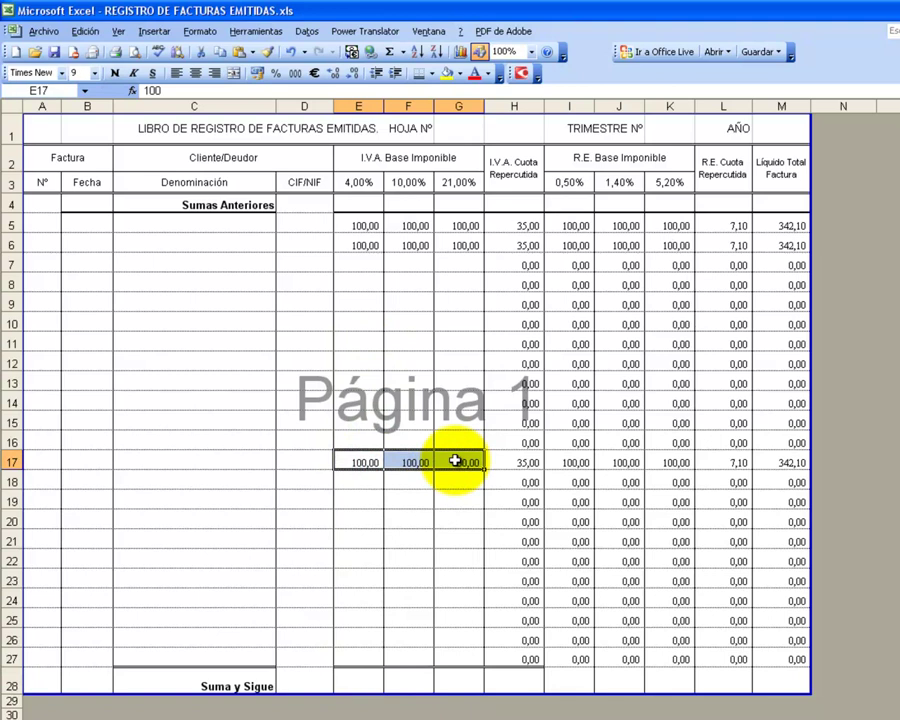
pyautogui.moveTo(350, 226); pyautogui.dragTo(457, 246)
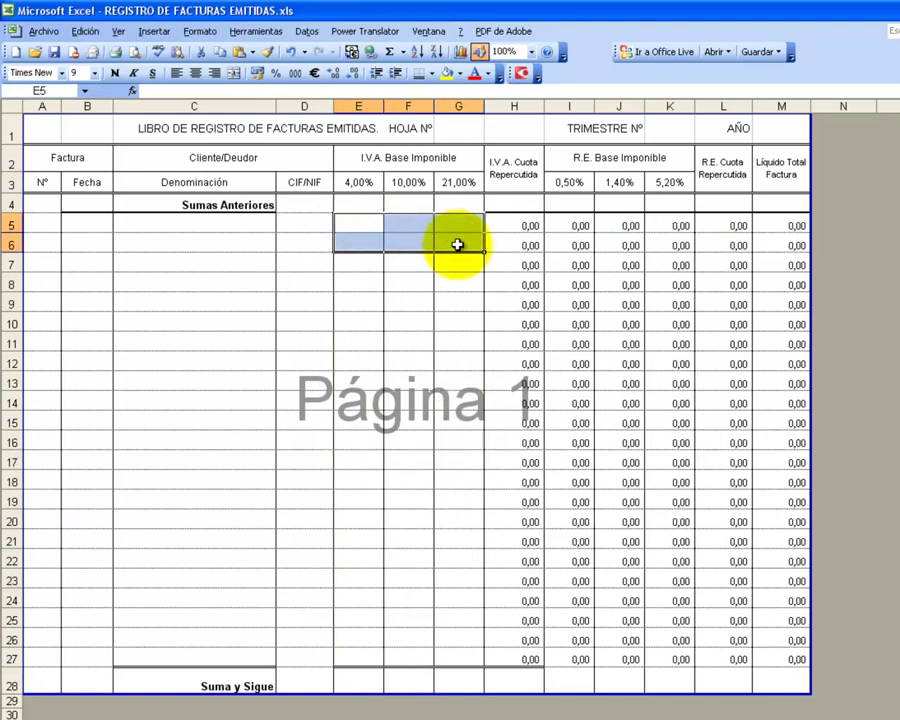
pyautogui.click(362, 283)
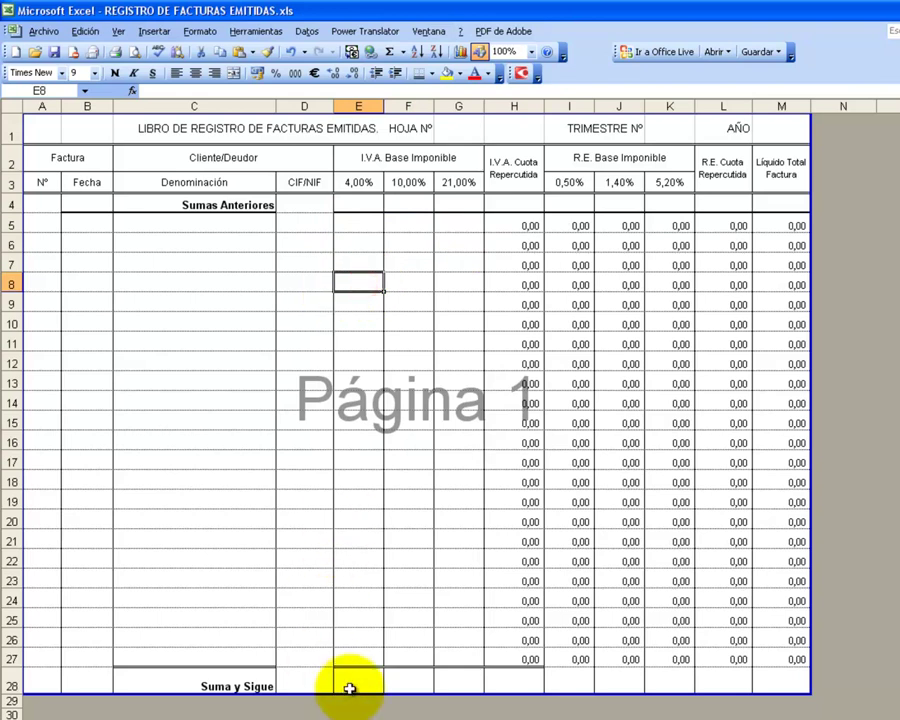
# Put =SUMA(E5:E27) in E28 using AutoSum with the range E5:E27
pyautogui.click(391, 53)
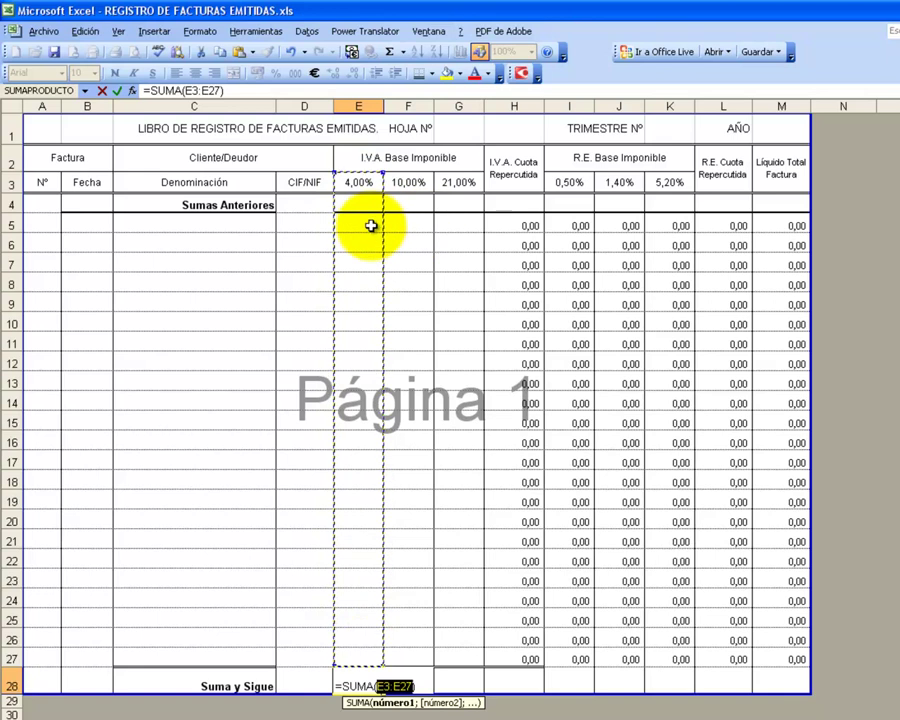
pyautogui.moveTo(369, 224); pyautogui.dragTo(368, 659)
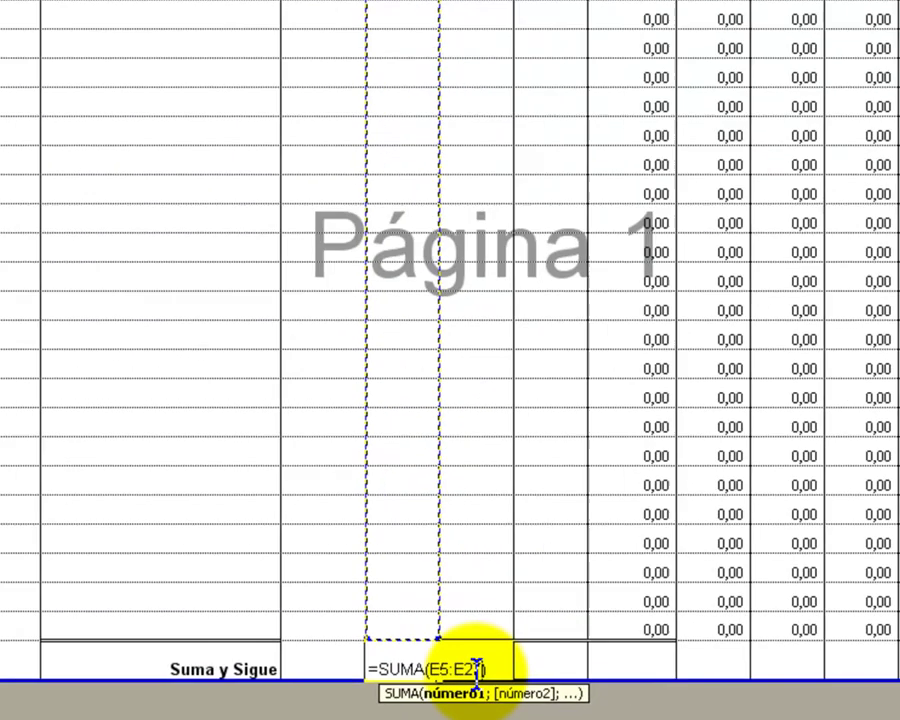
pyautogui.press('Return')
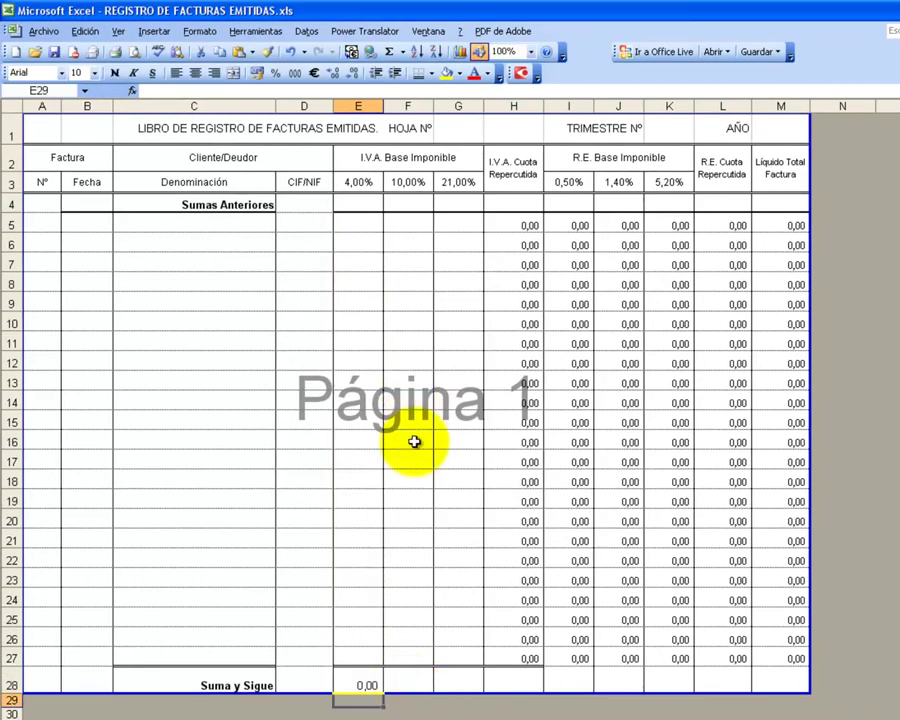
pyautogui.click(407, 682)
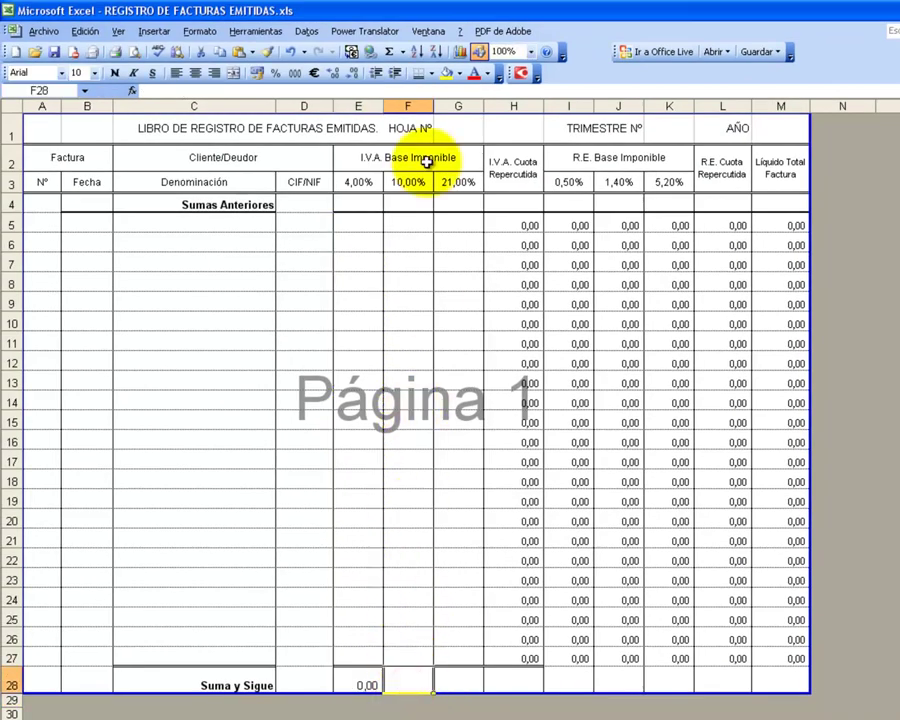
# Total F5:F27 in F28 with AutoSum
pyautogui.click(390, 53)
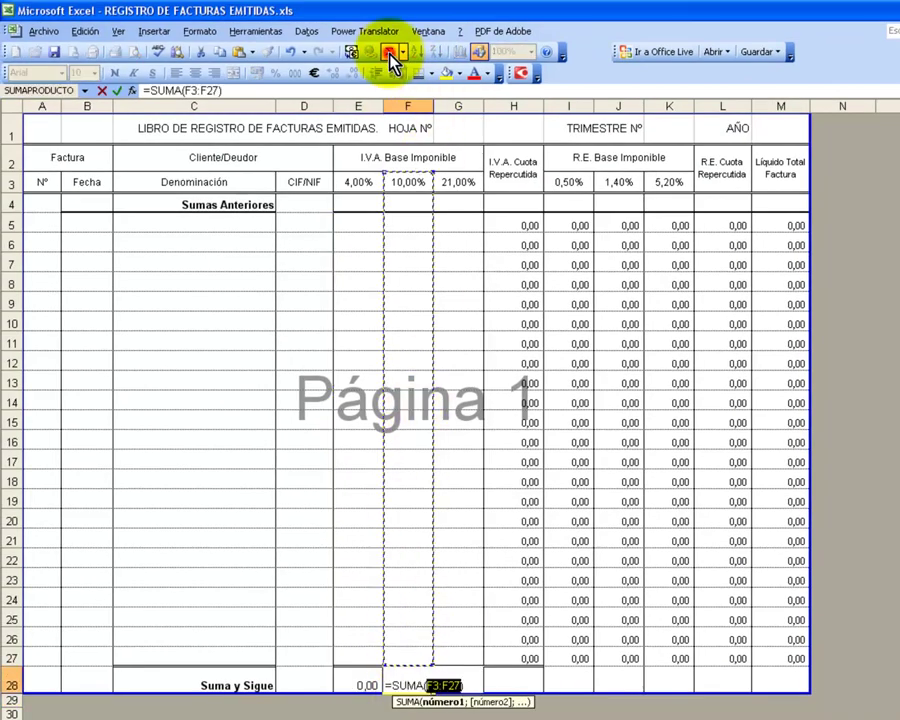
pyautogui.click(412, 222)
pyautogui.moveTo(412, 222); pyautogui.dragTo(416, 652)
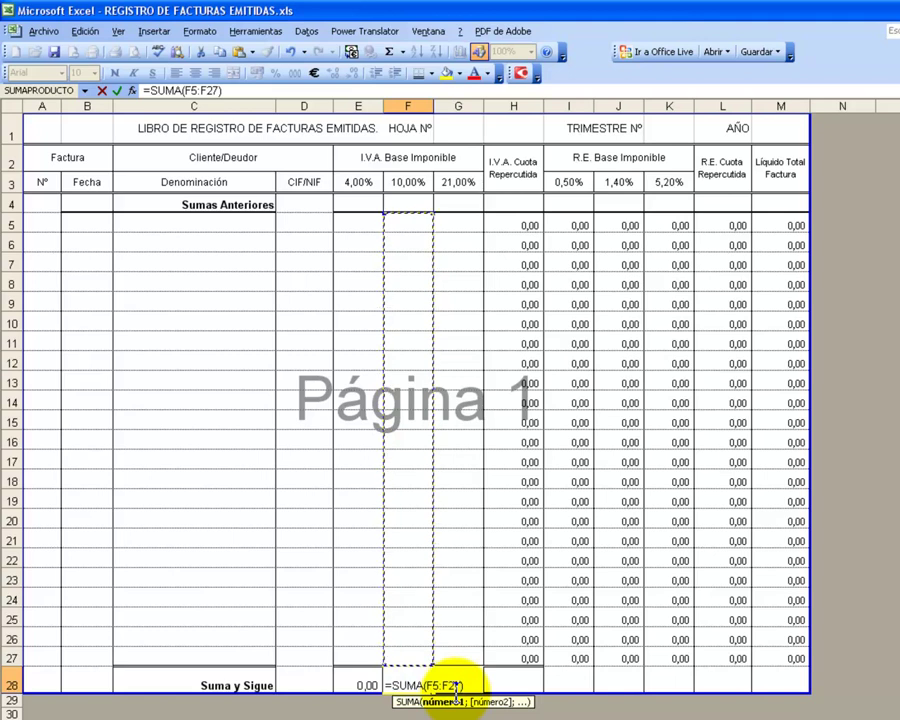
pyautogui.press('Return')
# Review row 5's VAT, RE and total formulas, then copy the F28 total across to M28
pyautogui.moveTo(455, 221)
pyautogui.mouseDown()
pyautogui.moveTo(474, 632)
pyautogui.moveTo(458, 658)
pyautogui.mouseUp()
pyautogui.moveTo(520, 234); pyautogui.dragTo(527, 600)
pyautogui.click(597, 237)
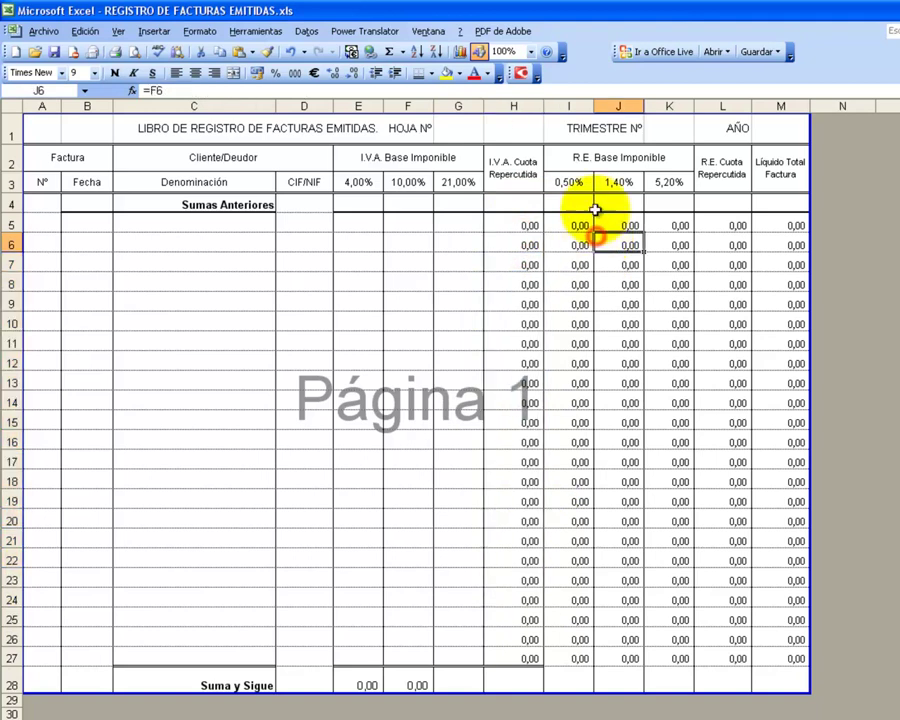
pyautogui.click(521, 223)
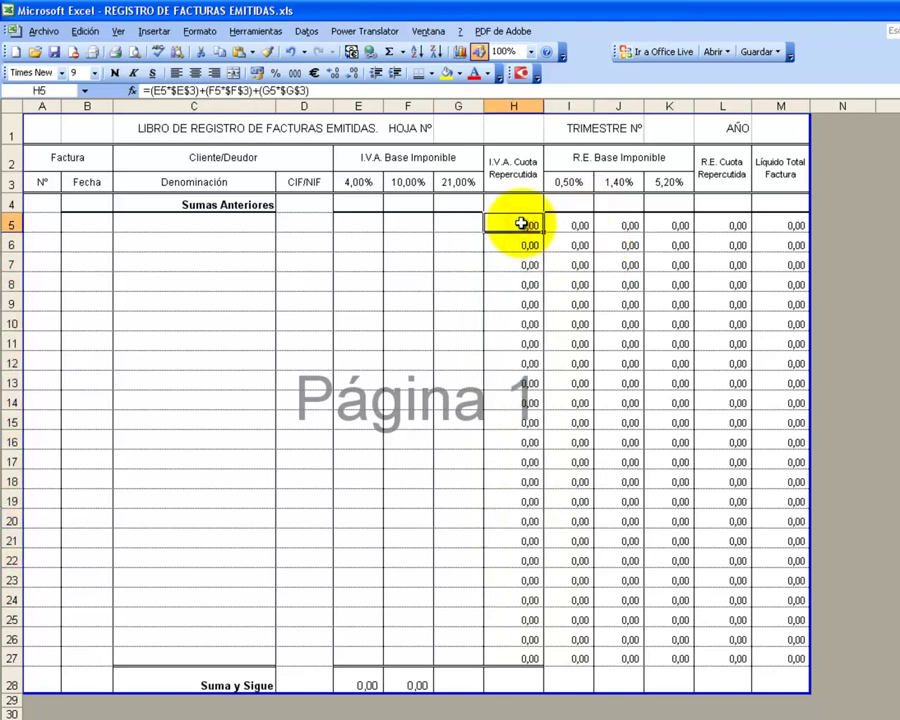
pyautogui.click(708, 223)
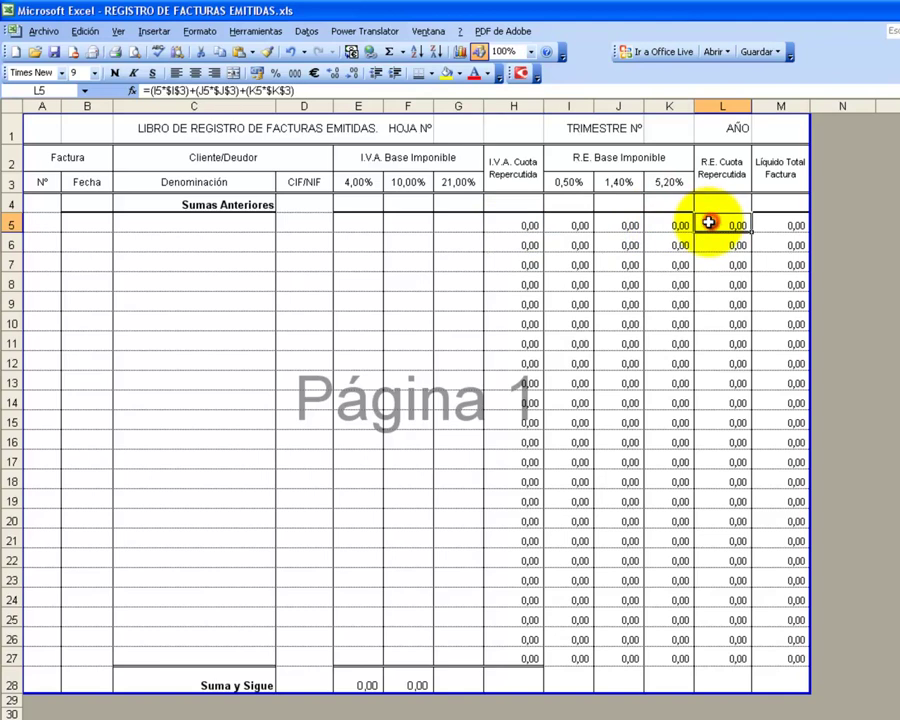
pyautogui.click(795, 225)
pyautogui.moveTo(578, 225); pyautogui.dragTo(669, 225)
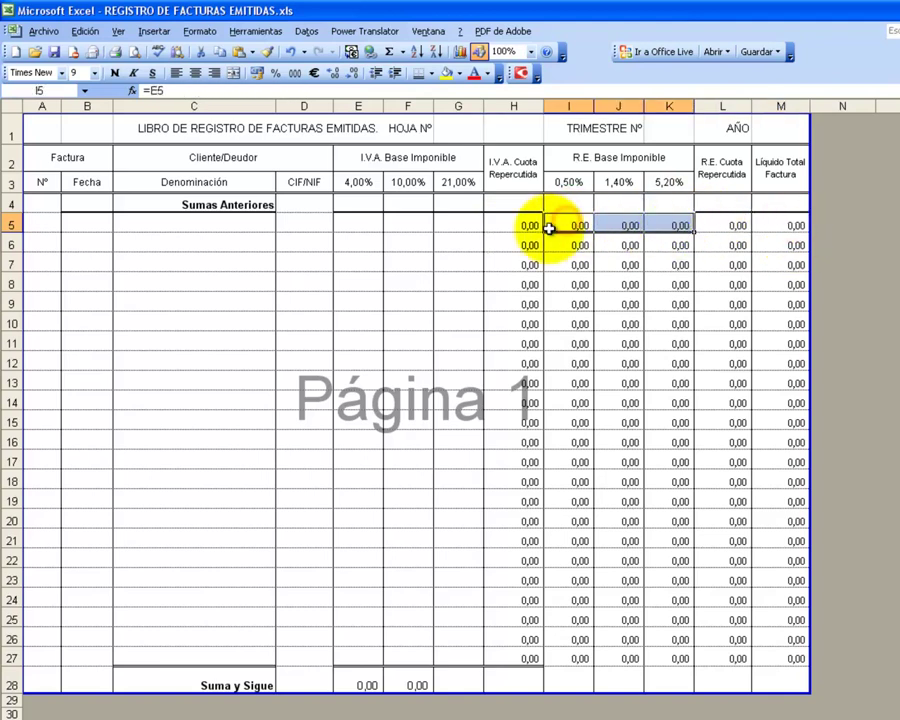
pyautogui.click(521, 225)
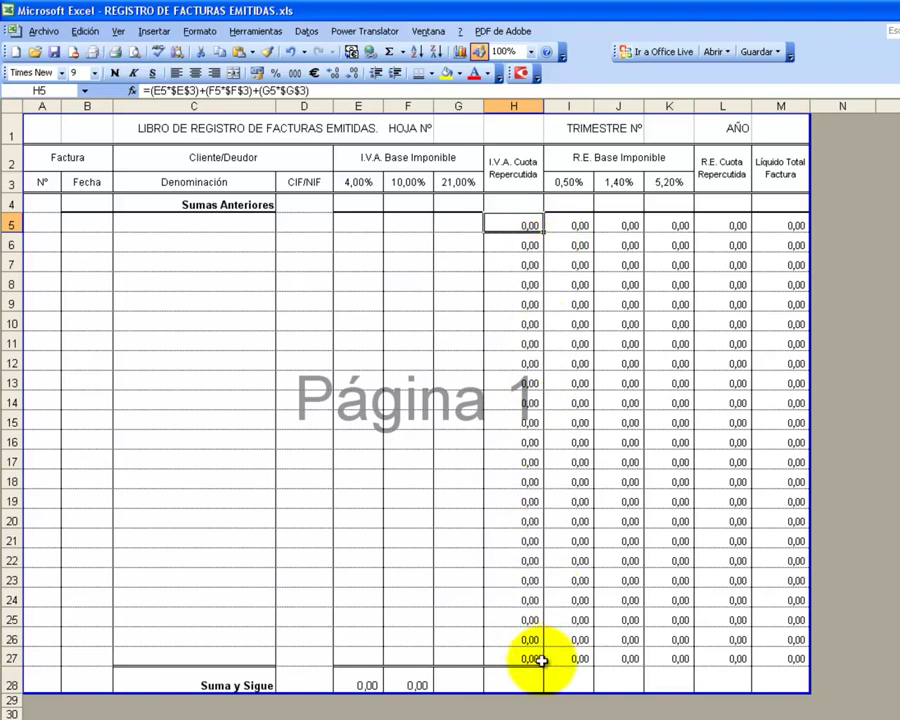
pyautogui.click(409, 685)
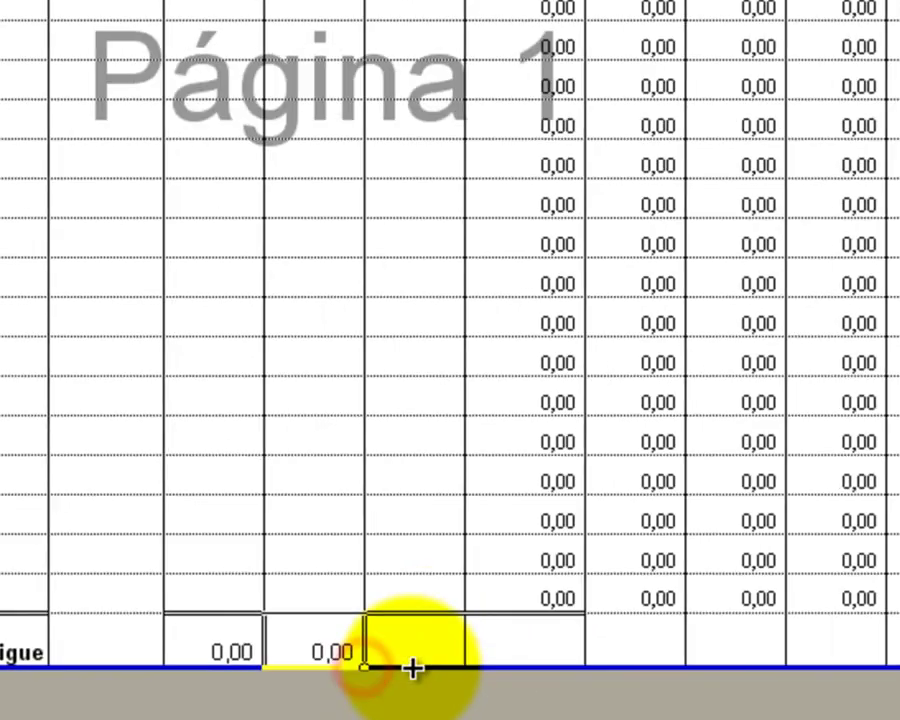
pyautogui.moveTo(628, 632)
pyautogui.mouseDown()
pyautogui.moveTo(790, 680)
pyautogui.moveTo(835, 670)
pyautogui.mouseUp()
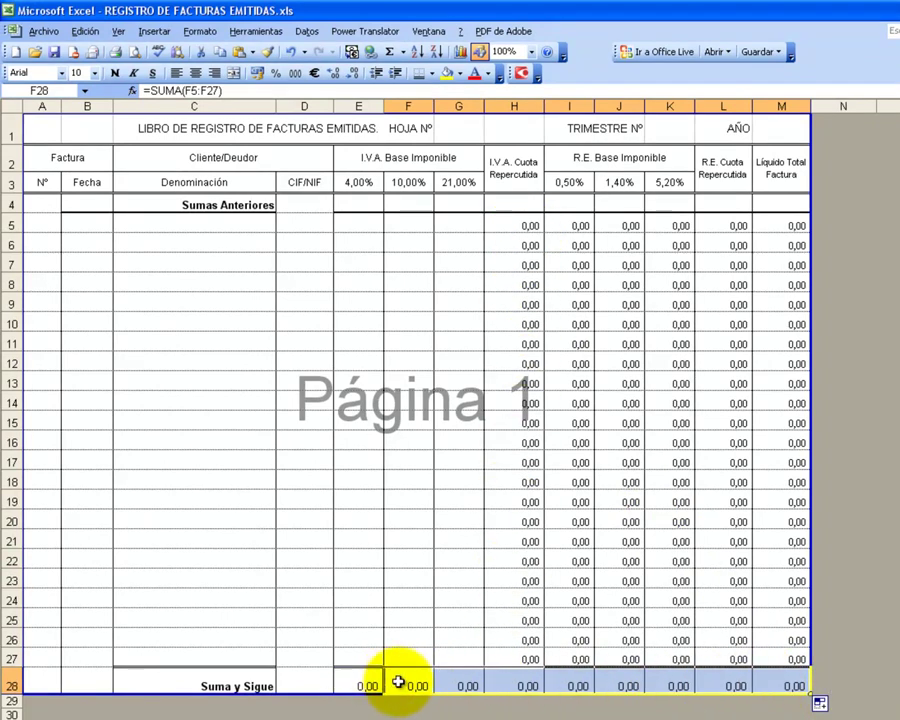
# Check the copied column totals in E28 through I28
pyautogui.click(413, 683)
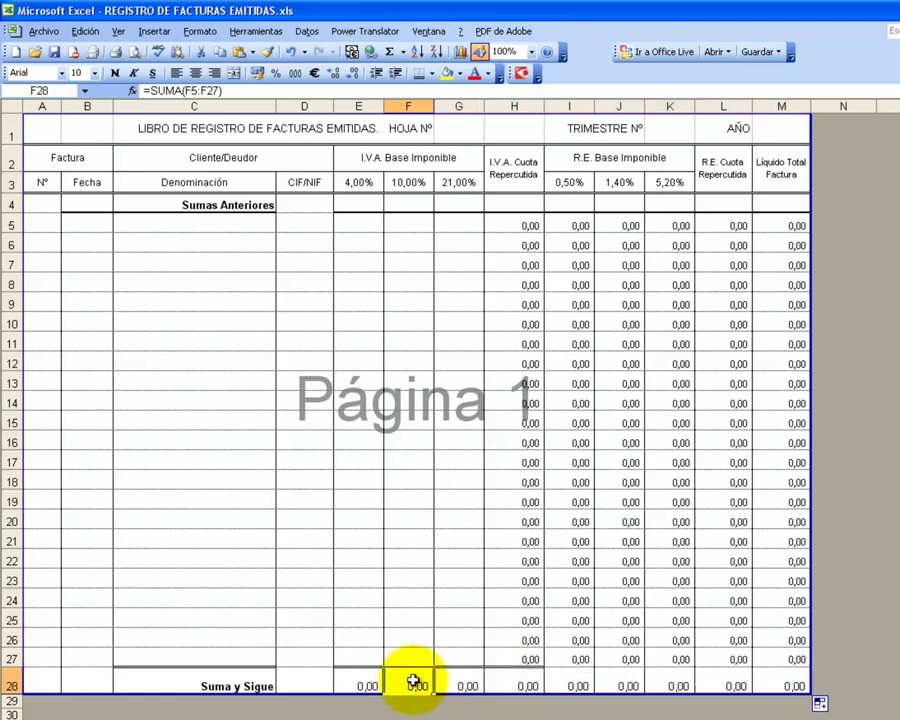
pyautogui.click(363, 683)
pyautogui.click(405, 683)
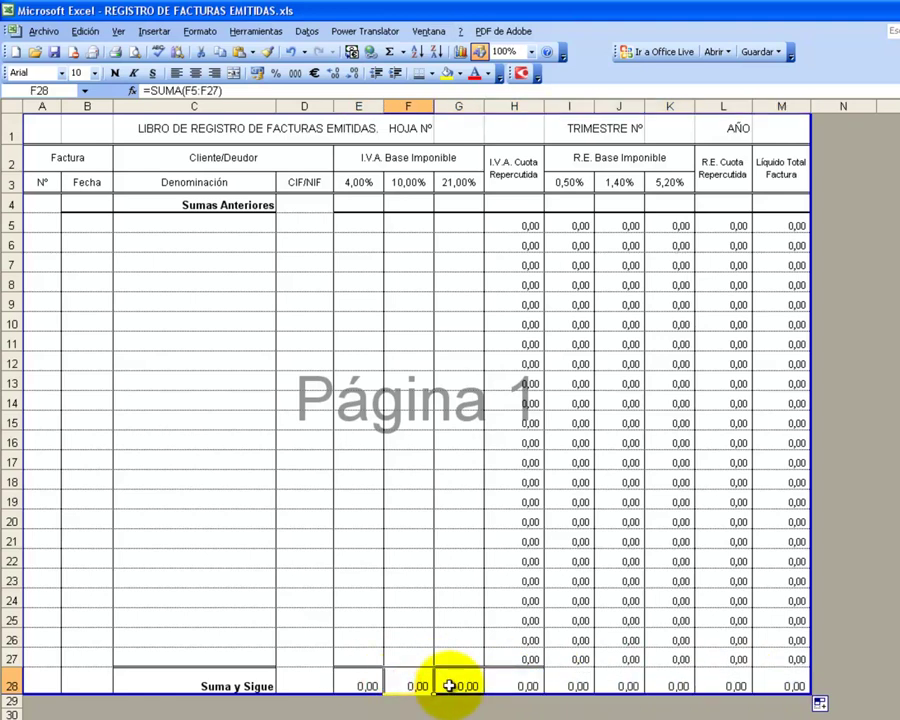
pyautogui.click(450, 686)
pyautogui.click(510, 685)
pyautogui.click(569, 686)
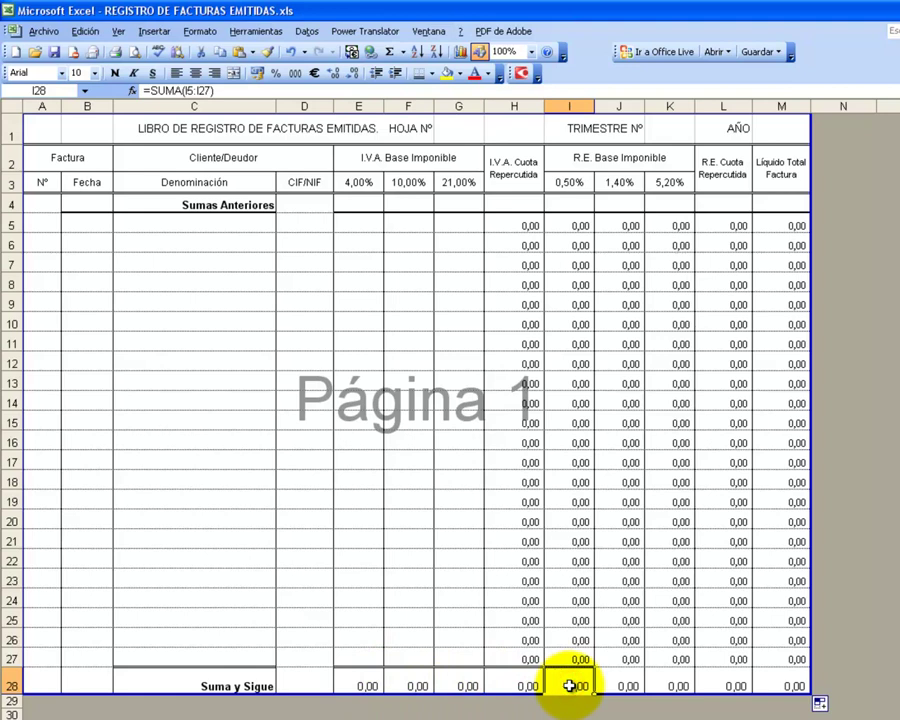
# Enter 100 test bases in E5, F5 and G5
pyautogui.click(365, 228)
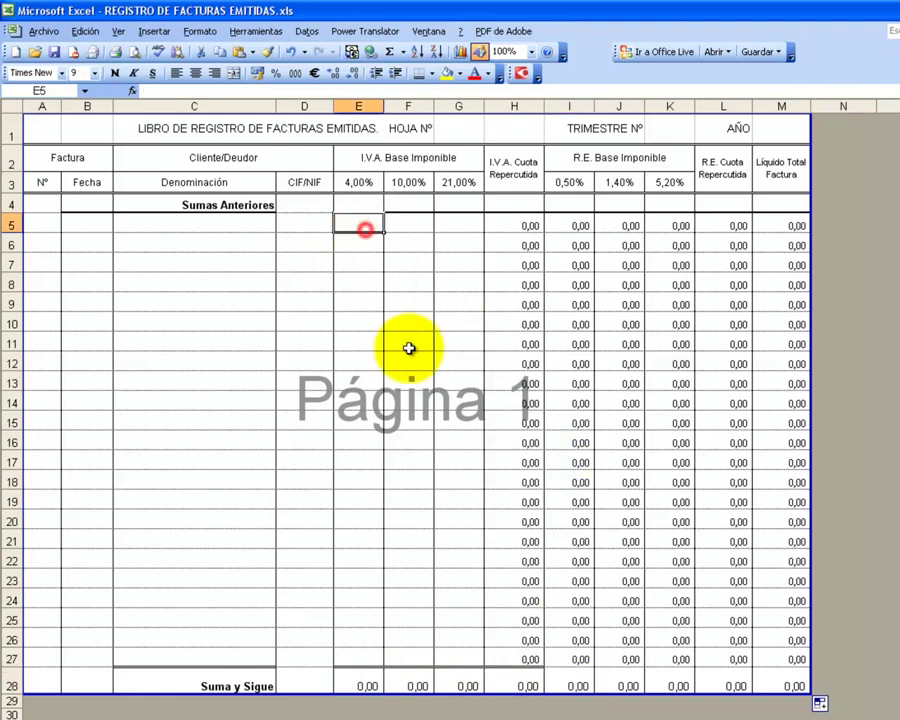
pyautogui.write('10')
pyautogui.press('Tab')
pyautogui.write('1')
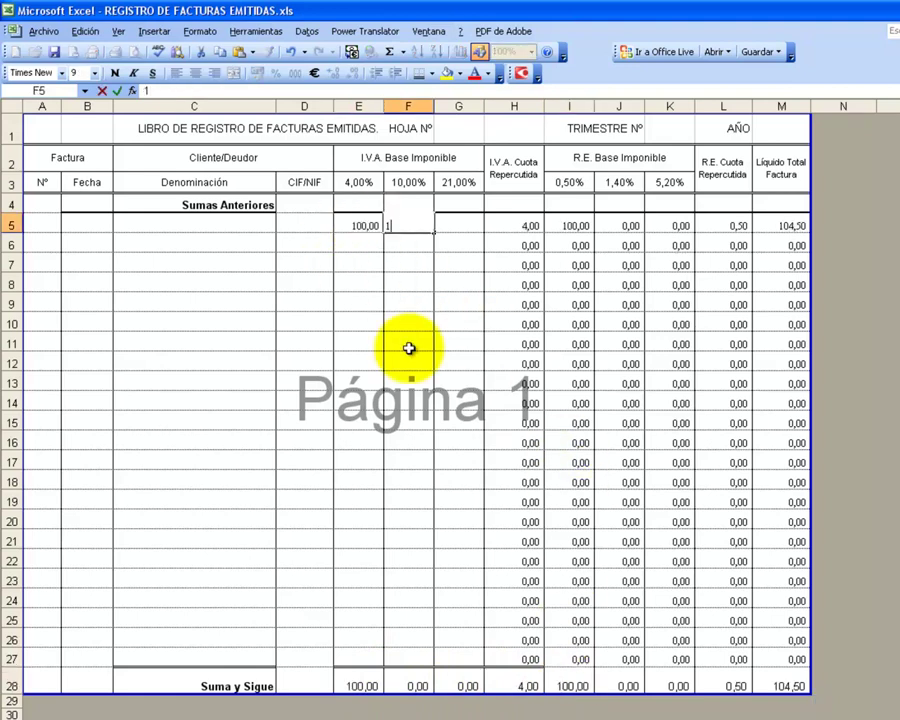
pyautogui.write('00')
pyautogui.press('Tab')
pyautogui.write('100')
pyautogui.press('Tab')
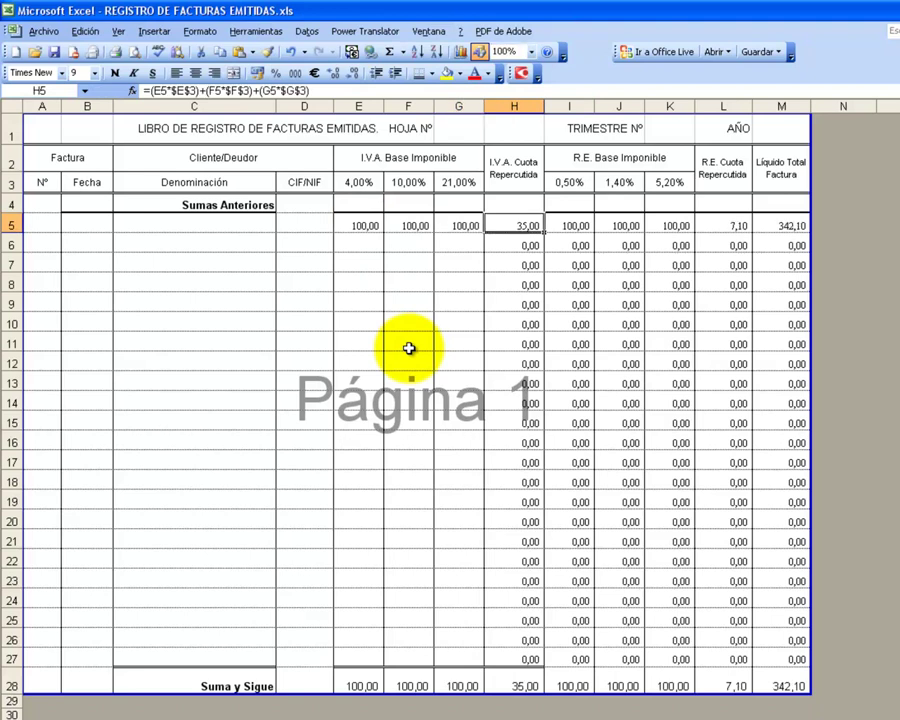
# Verify the row 28 totals: 35,00 VAT, 7,10 RE and 342,10 grand total
pyautogui.click(357, 688)
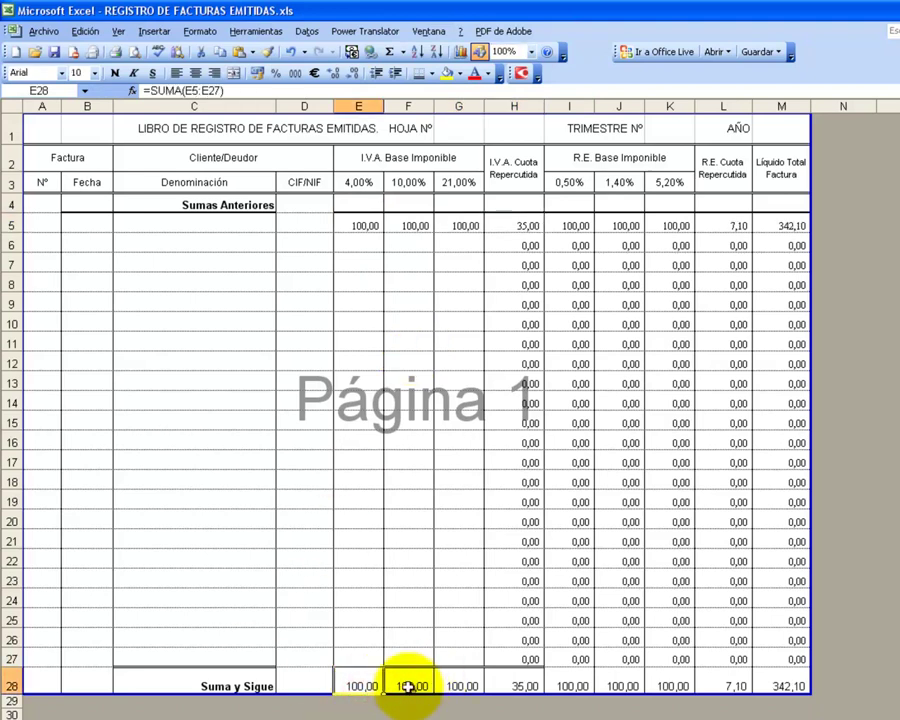
pyautogui.click(409, 686)
pyautogui.click(456, 686)
pyautogui.click(518, 685)
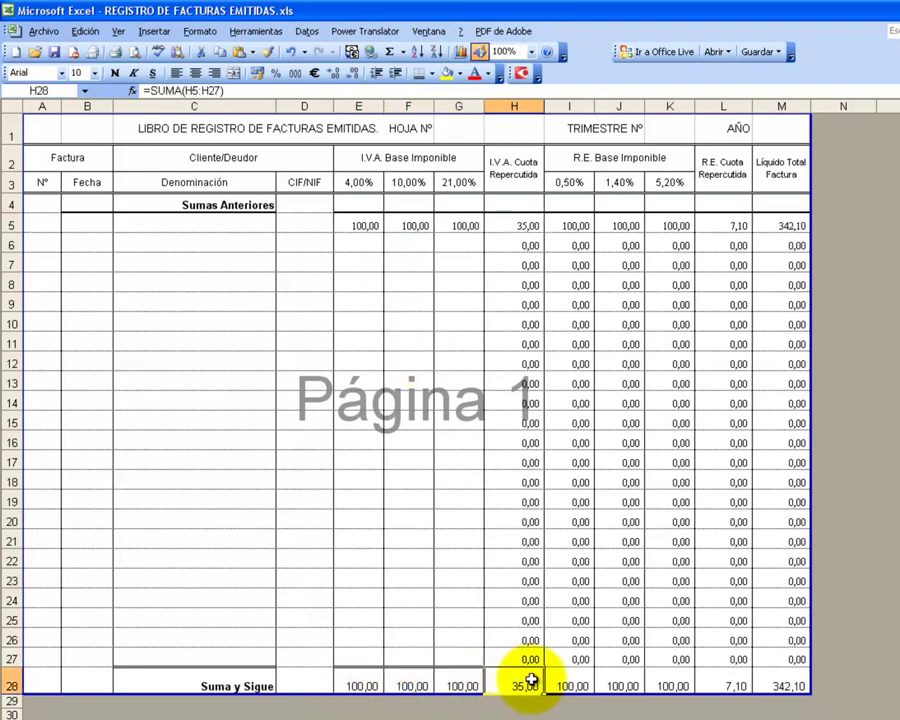
pyautogui.click(519, 226)
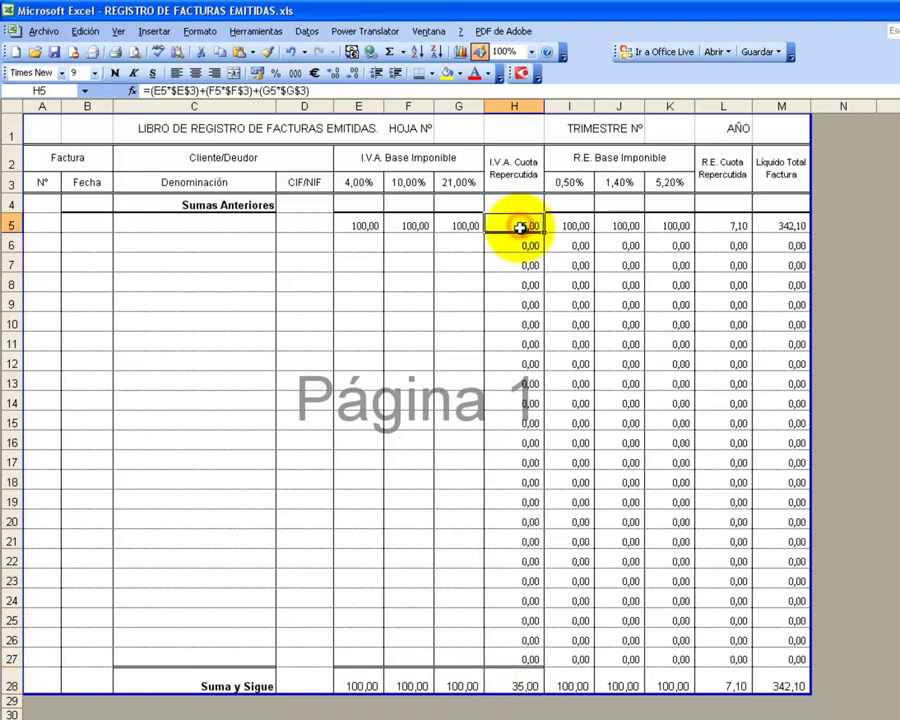
pyautogui.click(571, 684)
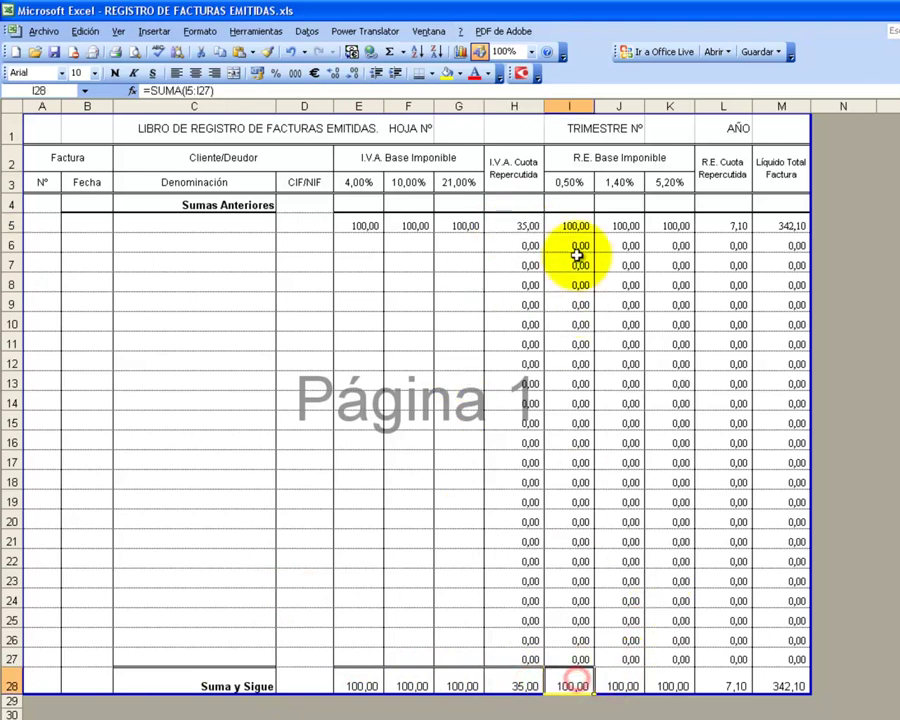
pyautogui.click(621, 684)
pyautogui.click(665, 684)
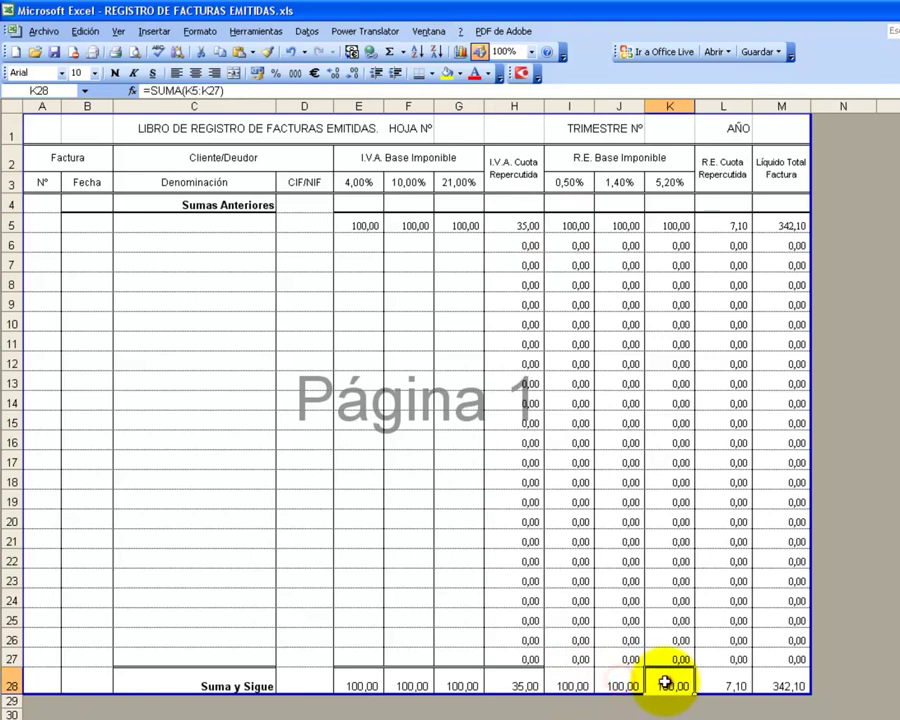
pyautogui.click(735, 684)
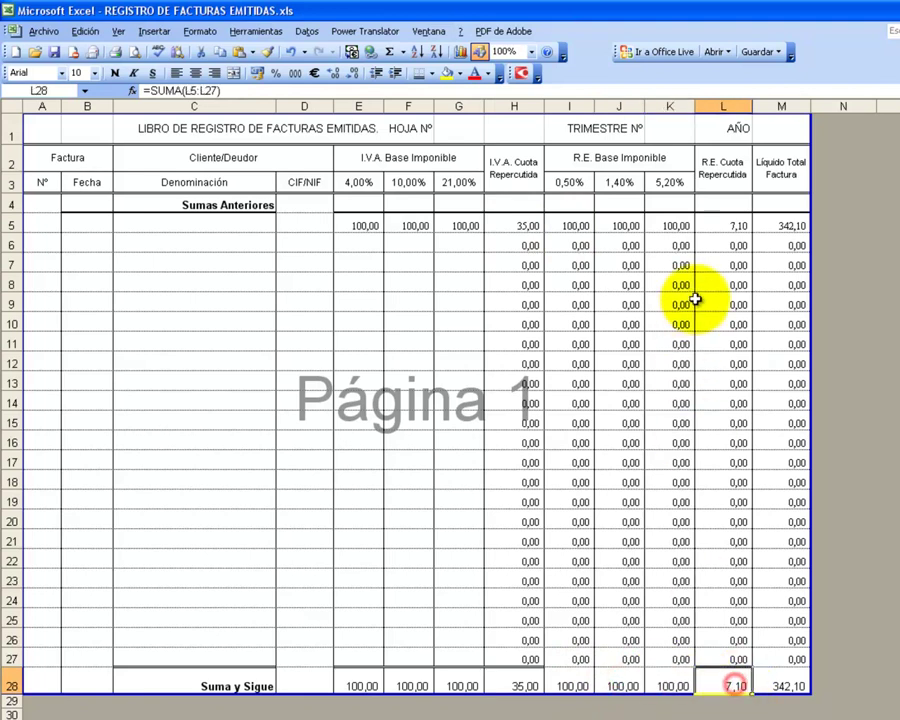
pyautogui.click(716, 226)
pyautogui.click(779, 686)
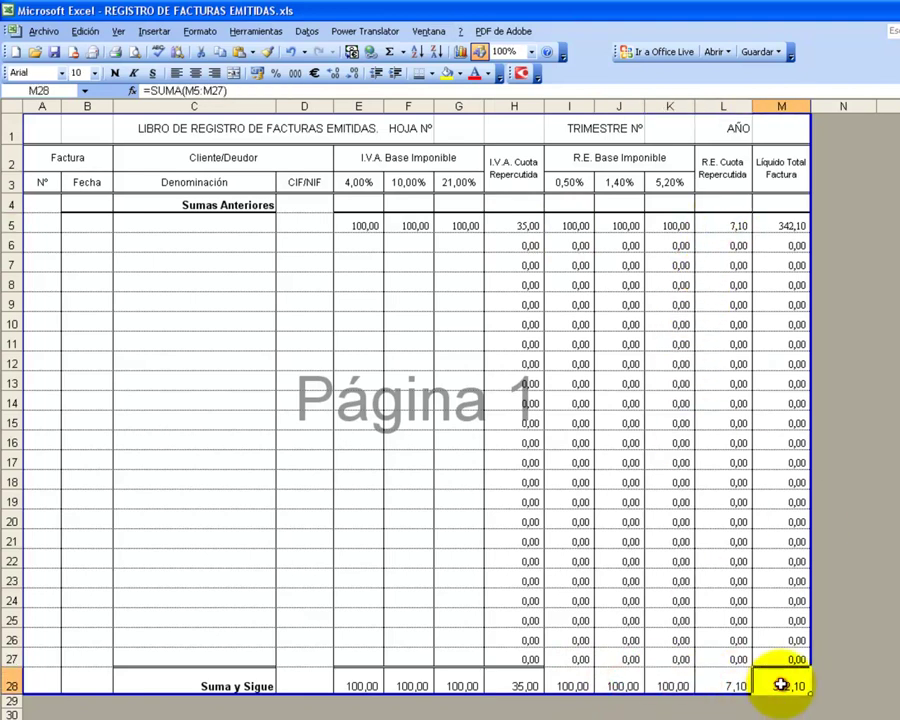
pyautogui.click(791, 227)
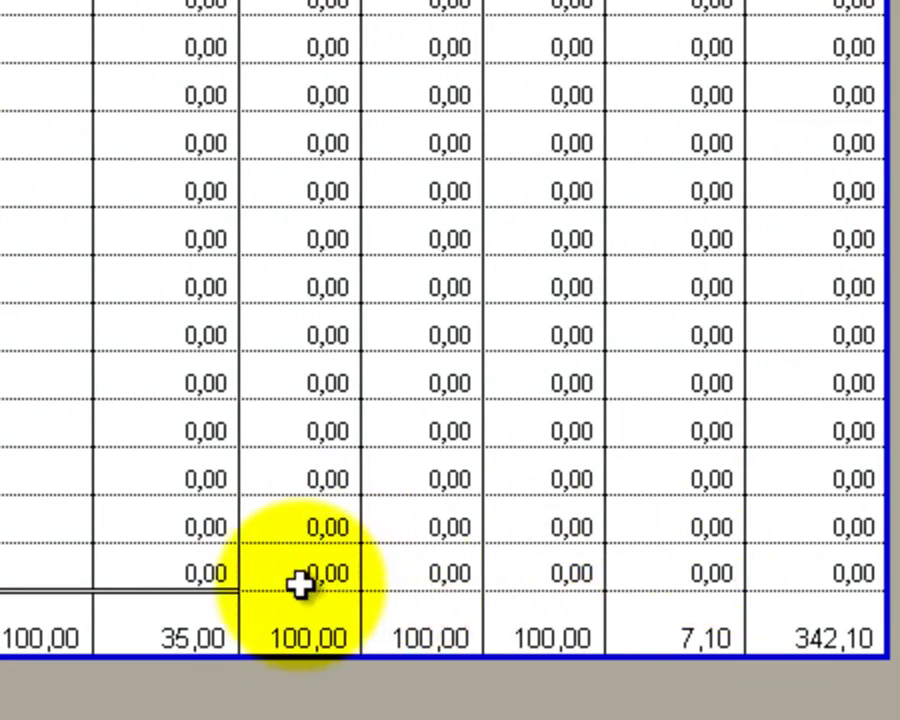
pyautogui.moveTo(298, 575); pyautogui.dragTo(766, 562)
pyautogui.click(724, 630)
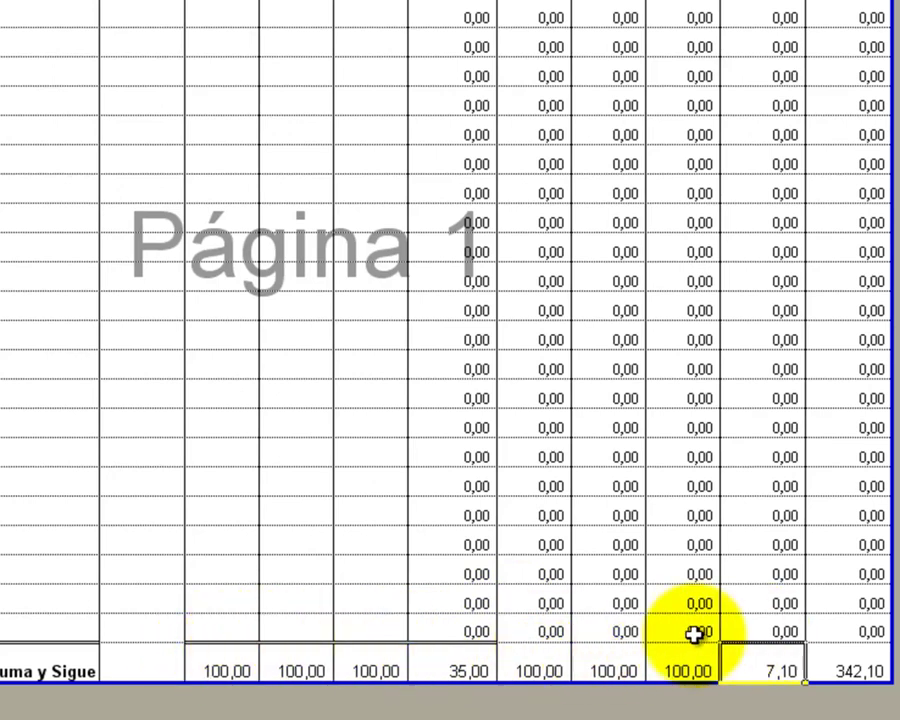
pyautogui.moveTo(520, 630); pyautogui.dragTo(776, 634)
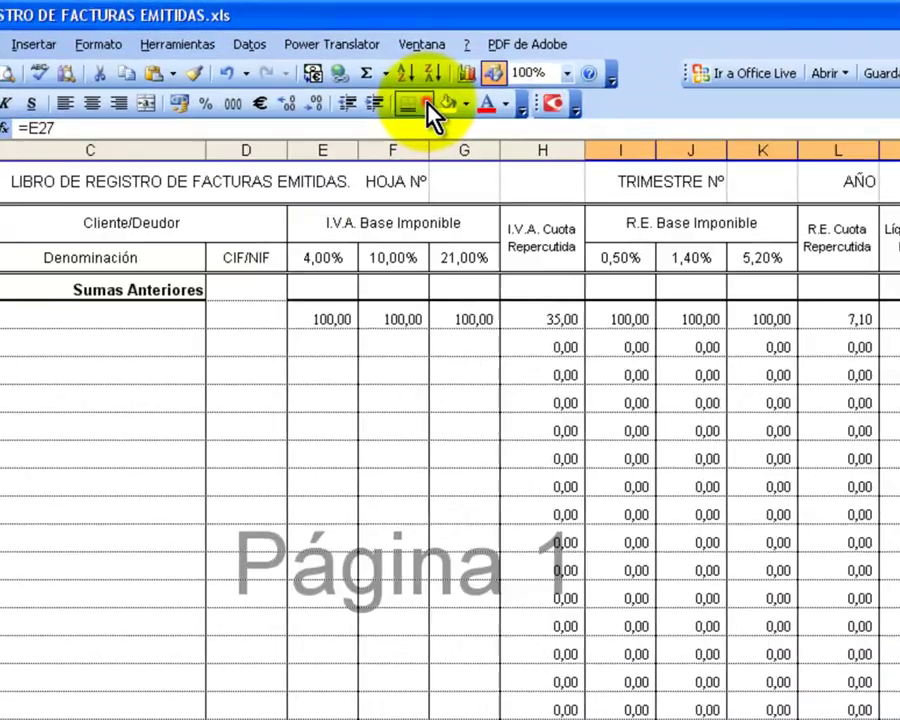
pyautogui.click(427, 103)
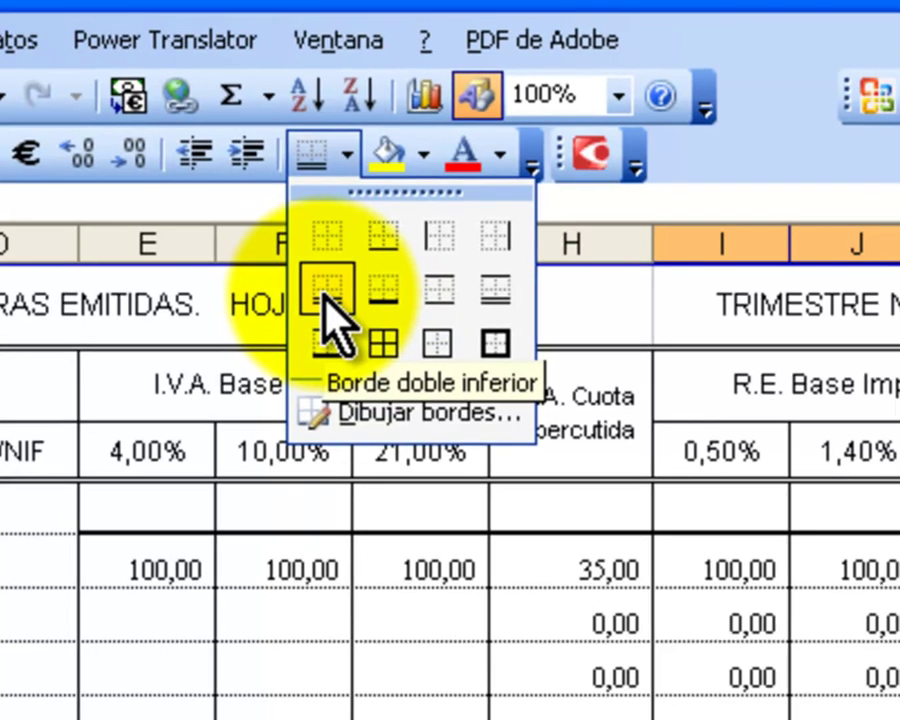
# Apply a Borde doble inferior (double bottom border) to row 27's range
pyautogui.click(342, 345)
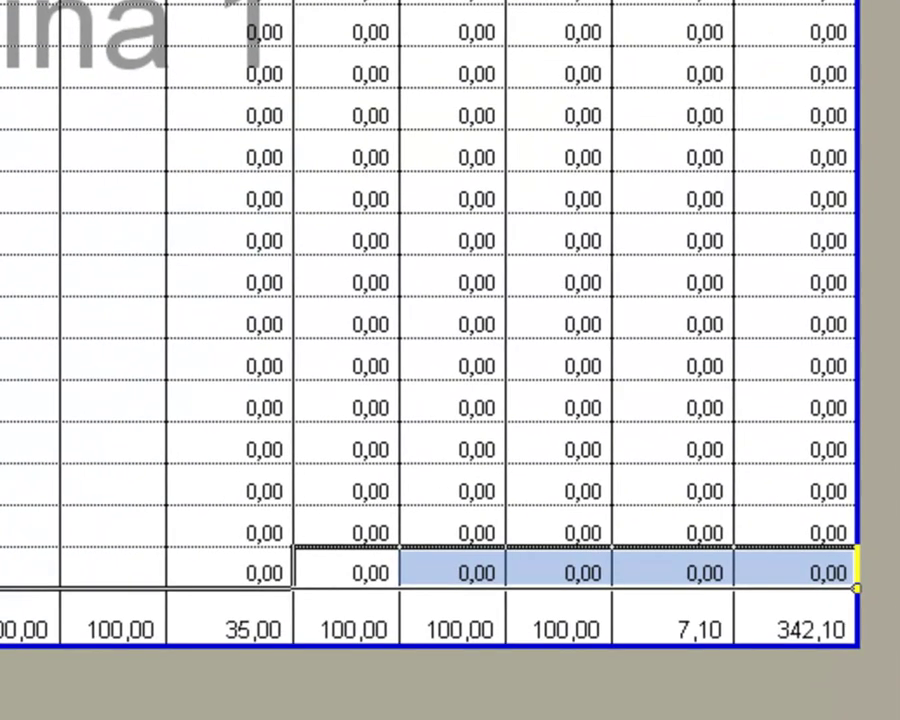
pyautogui.click(92, 146)
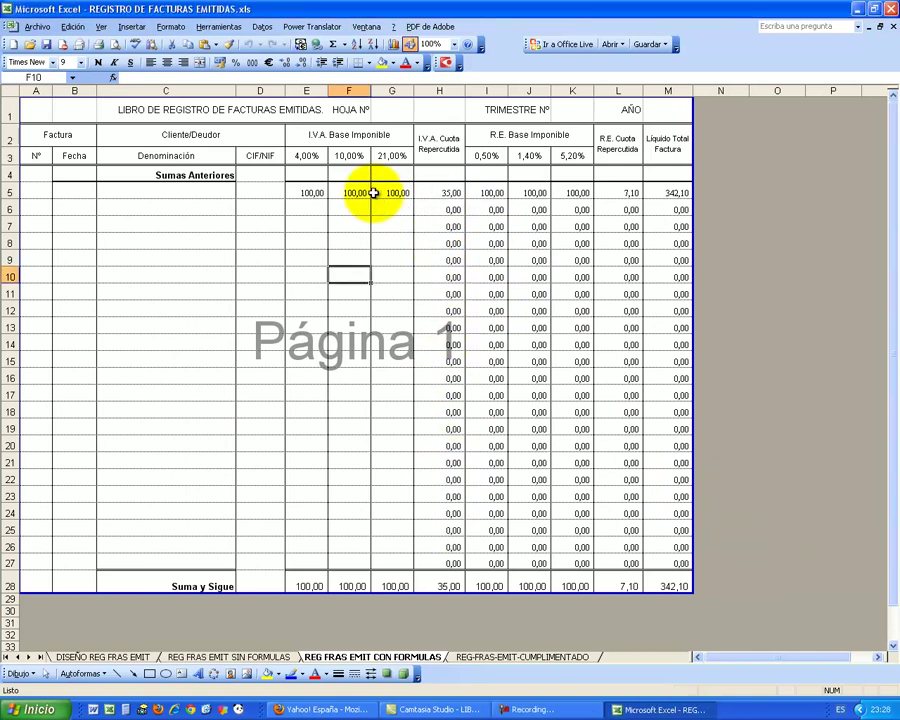
# Delete the 100,00 test bases in E5:G5 so every total resets to 0,00
pyautogui.click(342, 192)
pyautogui.moveTo(314, 193); pyautogui.dragTo(394, 191)
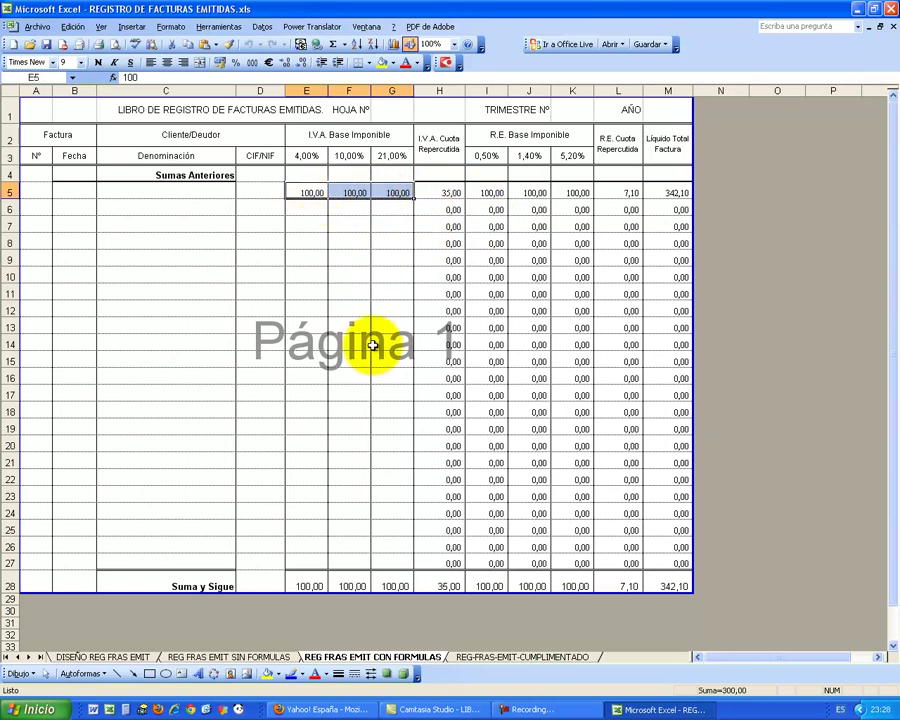
pyautogui.click(372, 342)
pyautogui.click(313, 192)
pyautogui.moveTo(313, 192); pyautogui.dragTo(381, 192)
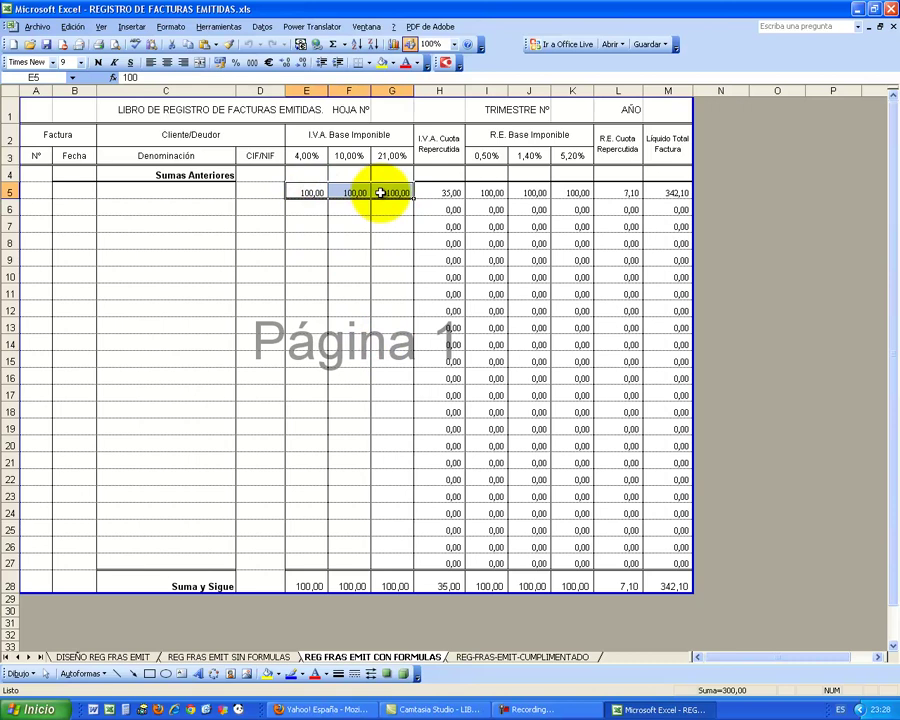
pyautogui.press('Delete')
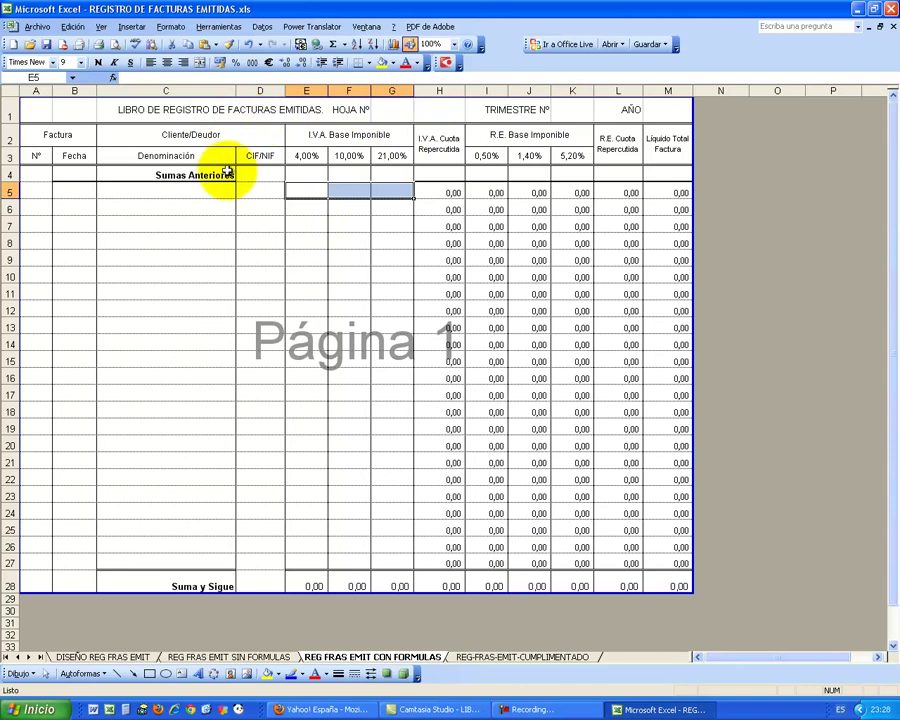
# Inspect the font formatting of the Denominación heading and its entry cells
pyautogui.click(229, 213)
pyautogui.click(197, 157)
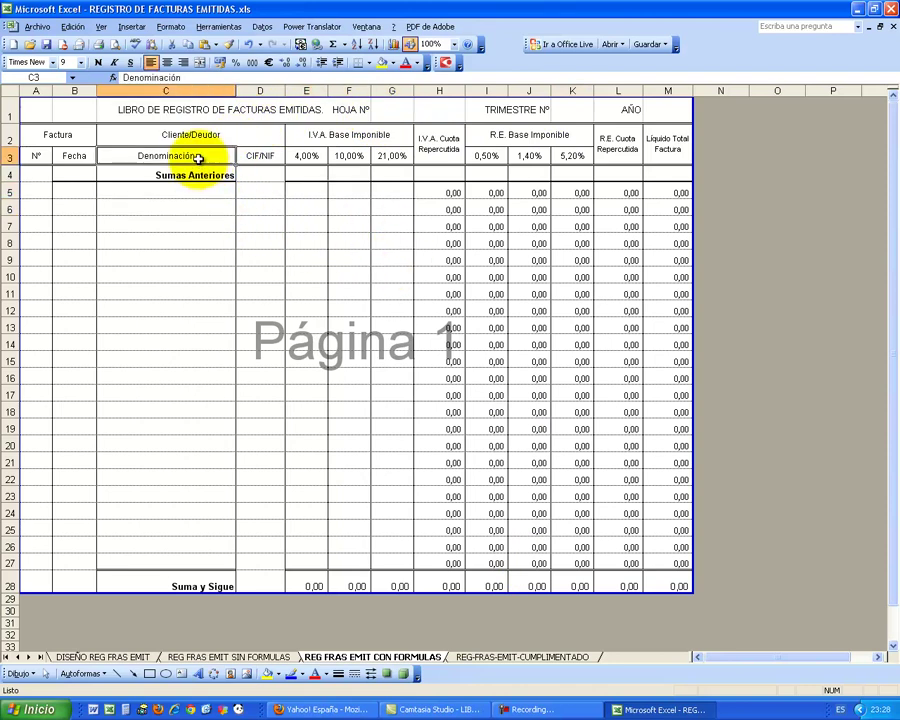
pyautogui.click(197, 205)
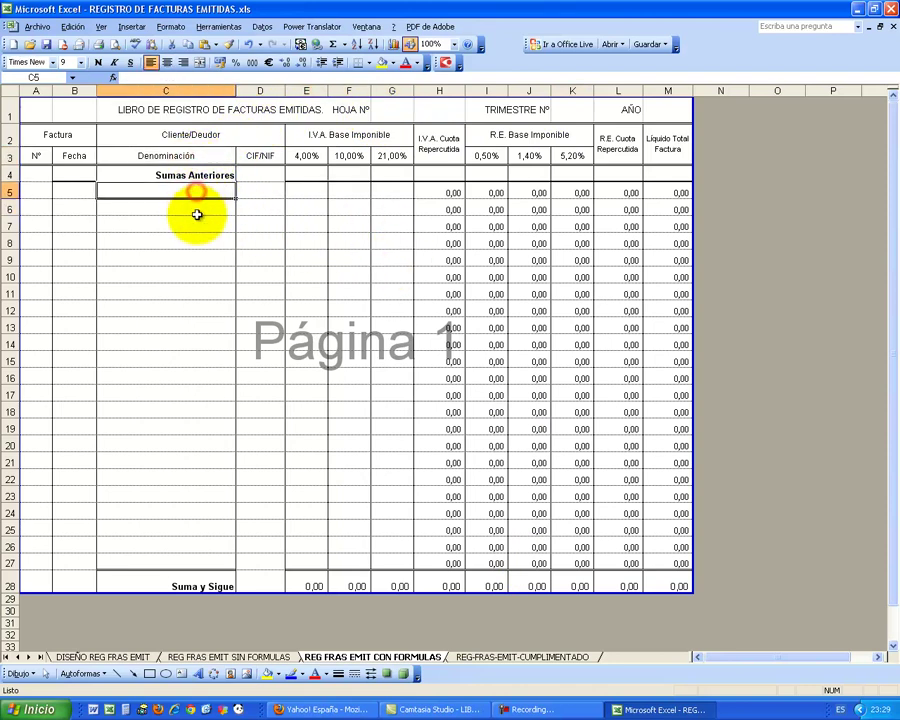
pyautogui.click(190, 157)
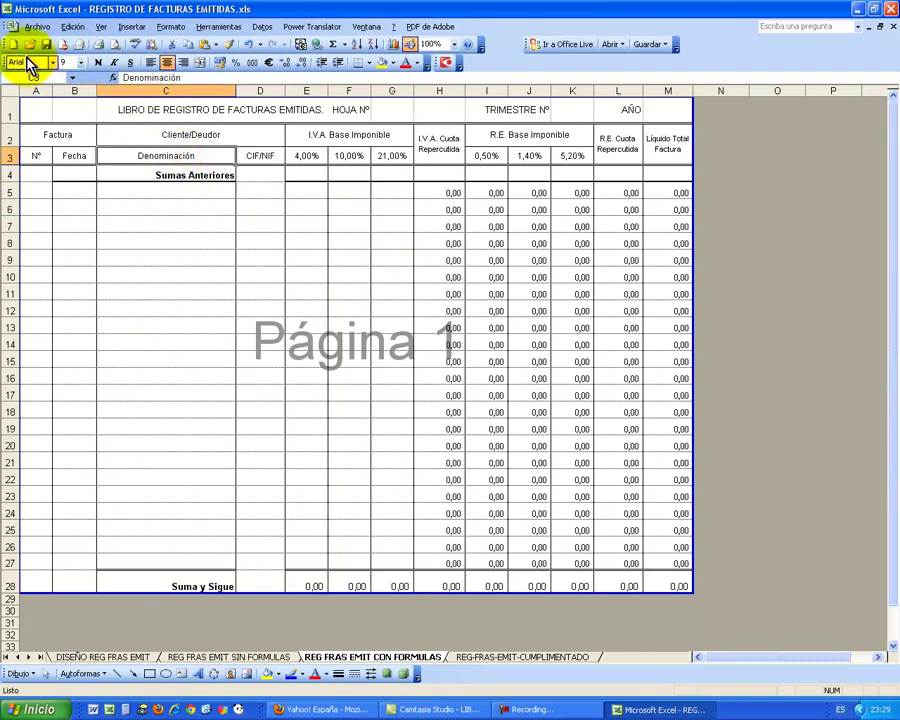
pyautogui.click(110, 193)
pyautogui.click(130, 222)
pyautogui.click(130, 258)
pyautogui.click(136, 296)
pyautogui.click(144, 326)
pyautogui.click(156, 372)
pyautogui.click(166, 277)
pyautogui.click(257, 219)
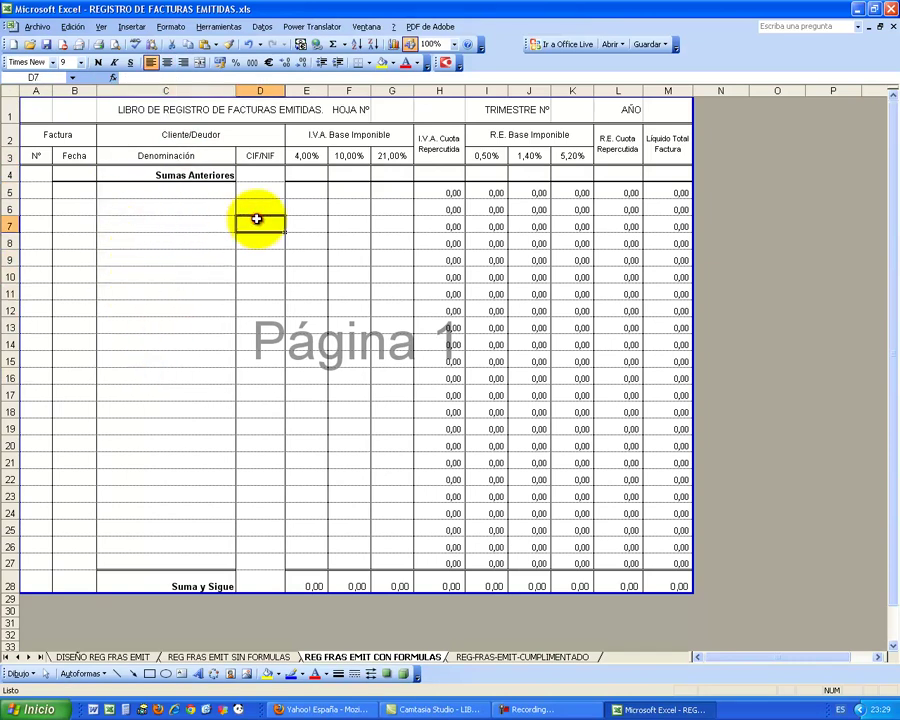
# Right-align and bold the row 1 title LIBRO DE REGISTRO DE FACTURAS EMITIDAS
pyautogui.click(126, 111)
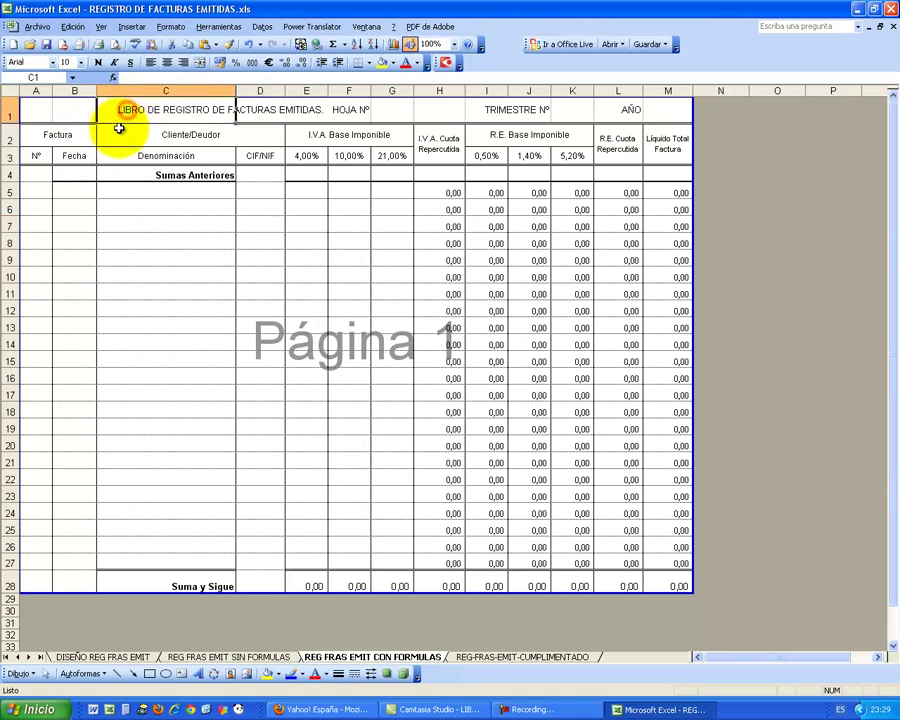
pyautogui.click(358, 111)
pyautogui.click(183, 62)
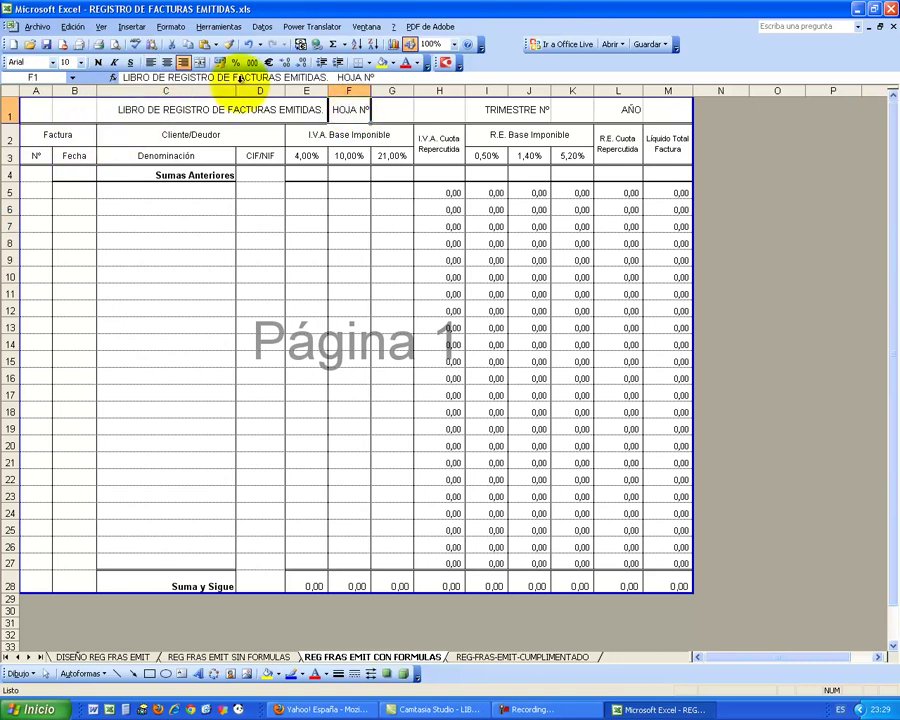
pyautogui.click(98, 62)
pyautogui.click(543, 110)
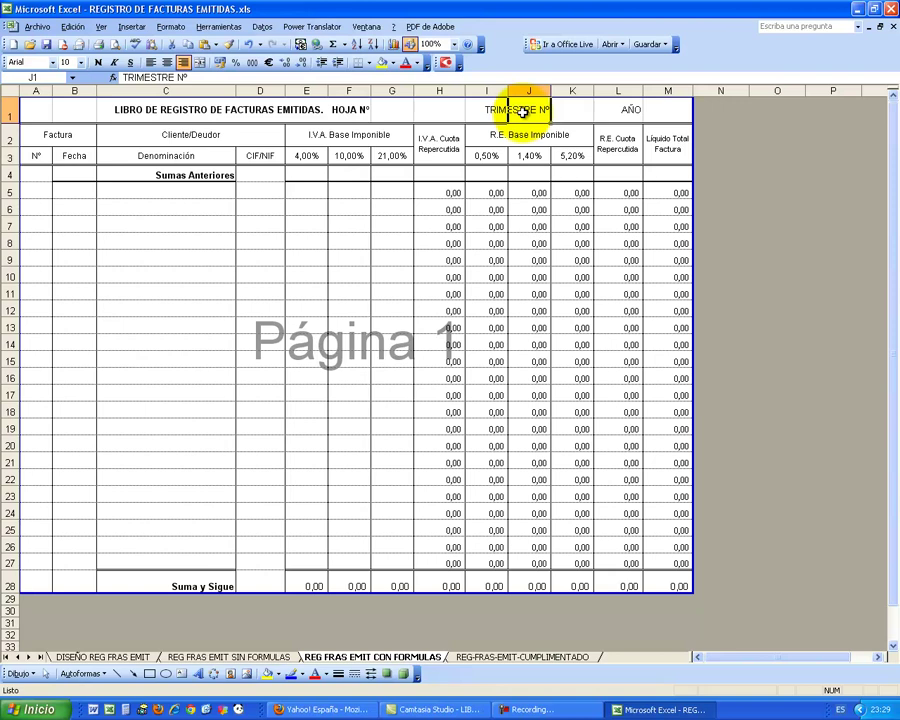
pyautogui.click(629, 111)
# Bold the header rows and the Suma y Sigue totals E28:M28
pyautogui.moveTo(652, 145); pyautogui.dragTo(53, 146)
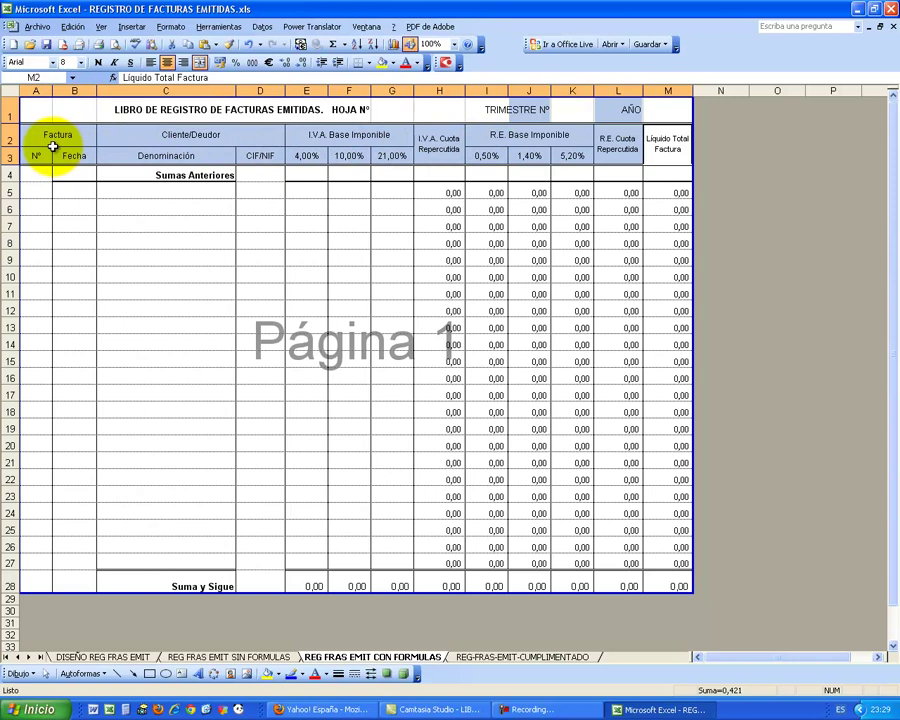
pyautogui.click(100, 63)
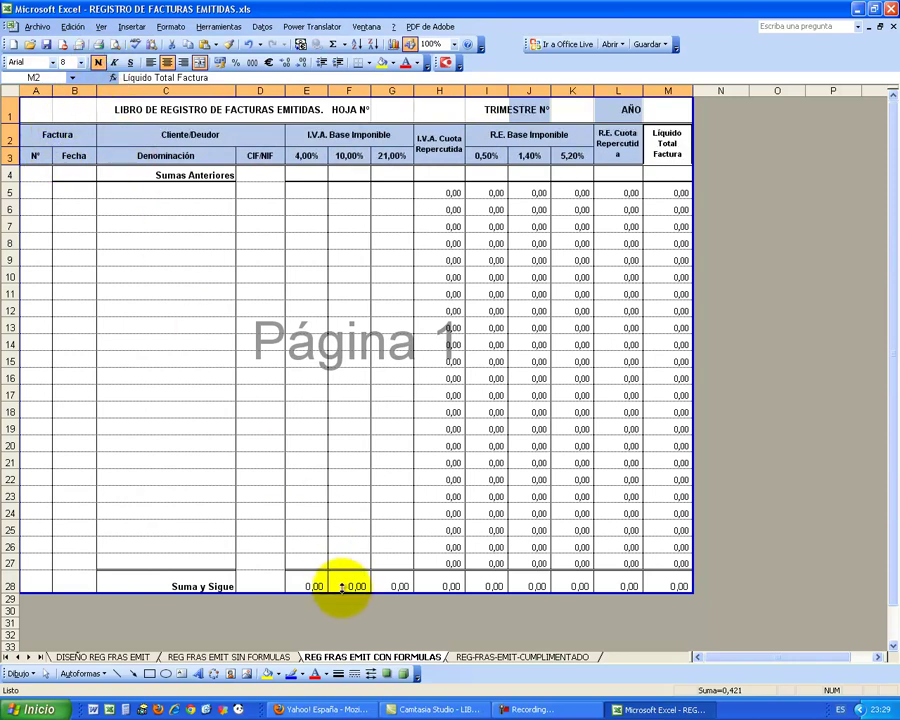
pyautogui.moveTo(312, 586); pyautogui.dragTo(653, 585)
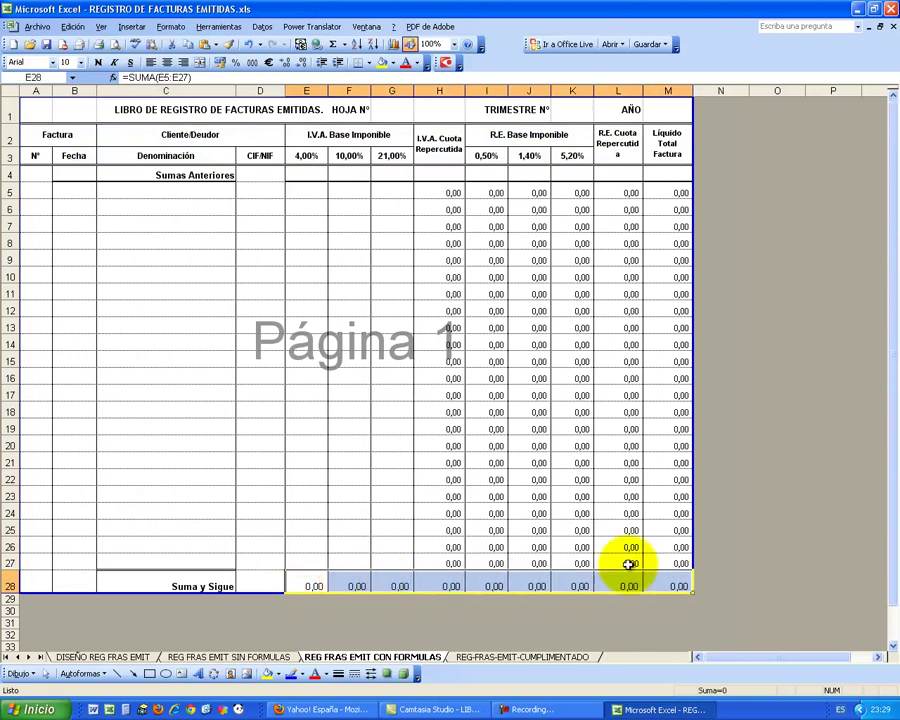
pyautogui.click(99, 64)
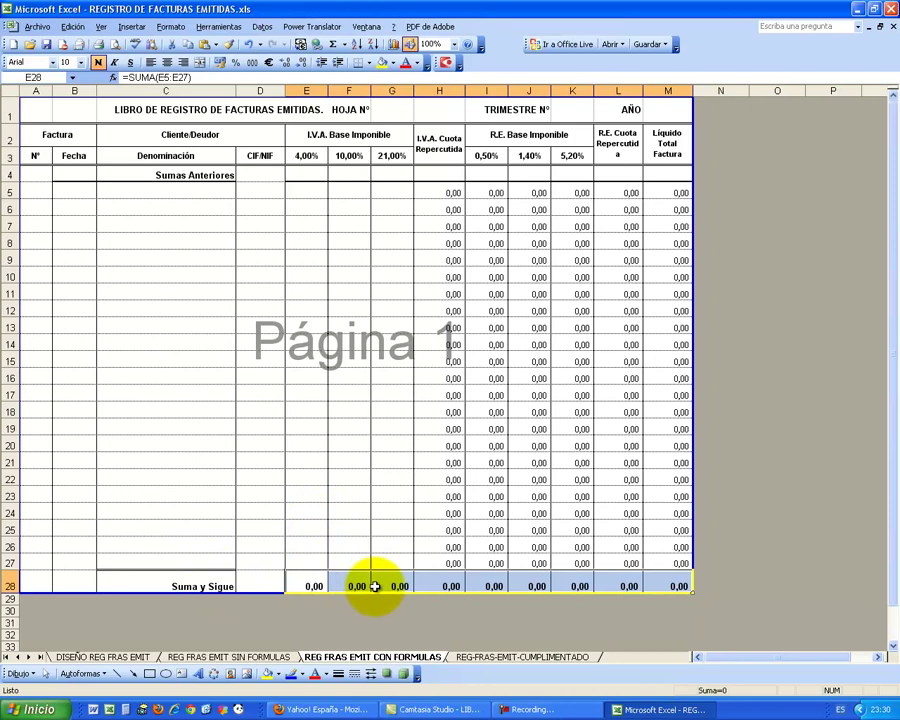
pyautogui.click(451, 515)
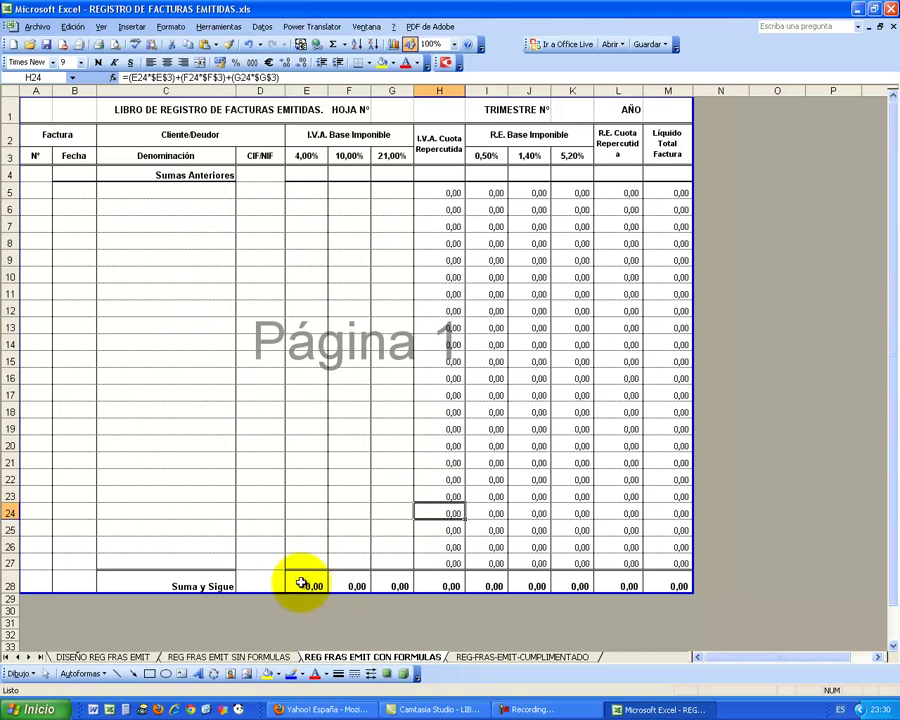
pyautogui.moveTo(303, 585); pyautogui.dragTo(660, 586)
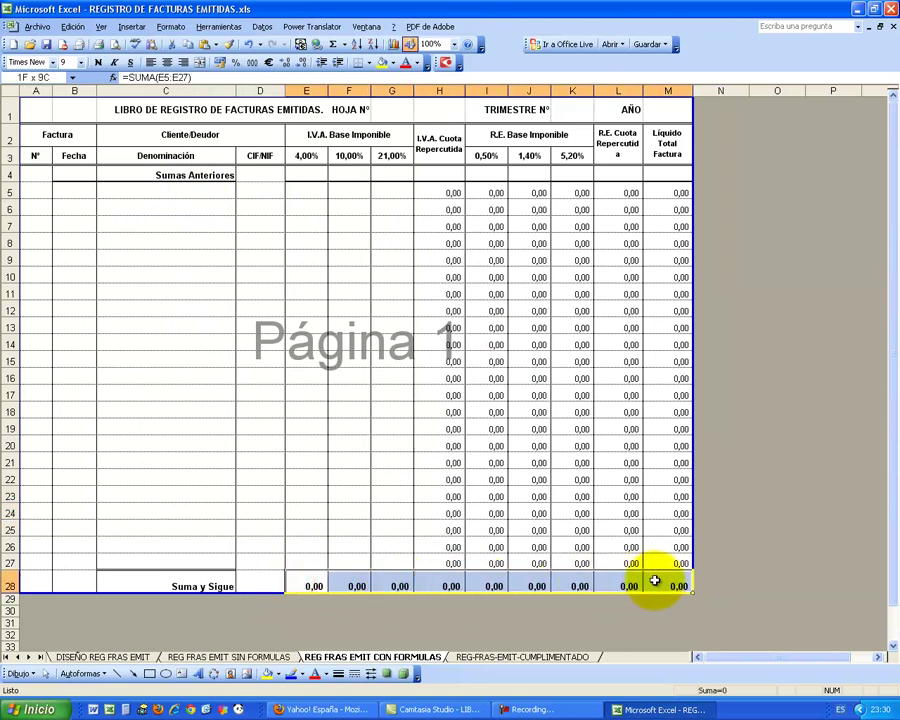
# Format the row 28 totals E28:M28 in Times New Roman, size 9
pyautogui.click(53, 63)
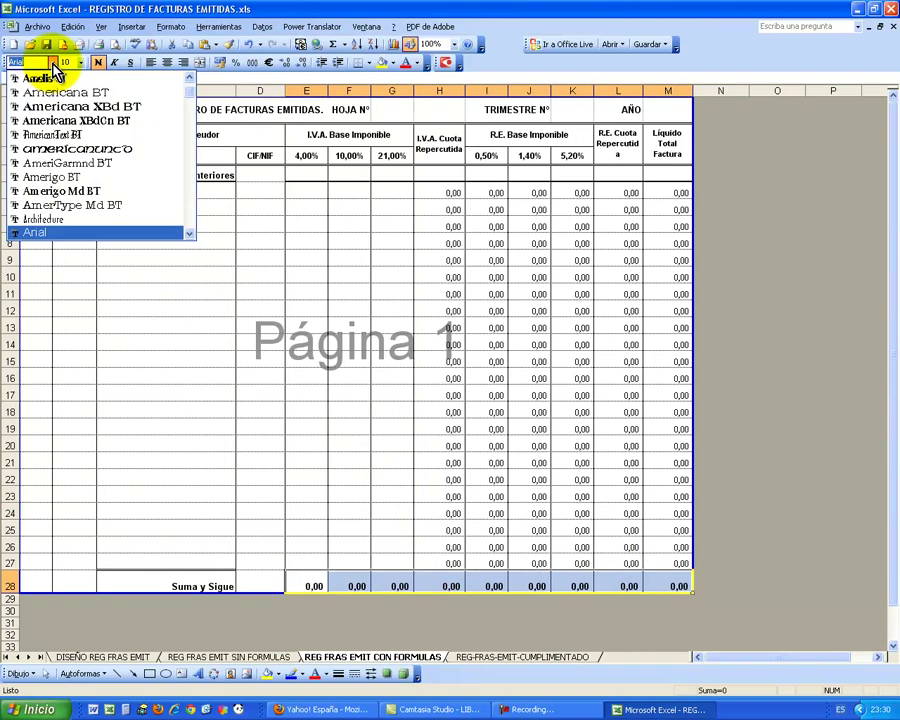
pyautogui.write('t')
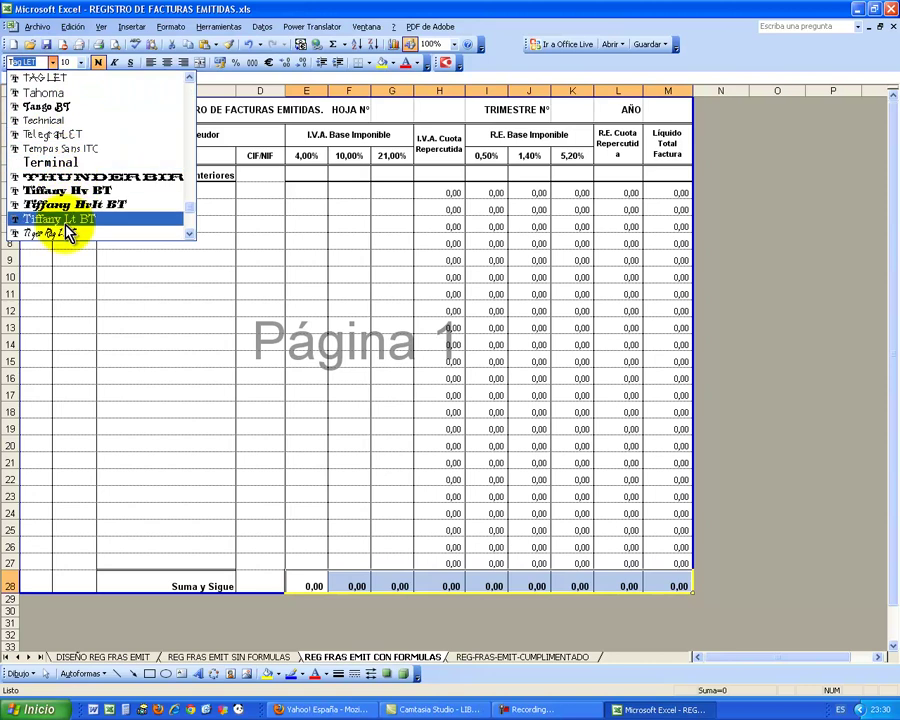
pyautogui.scroll(-1, 62, 185)
pyautogui.scroll(-1, 62, 186)
pyautogui.scroll(-1, 63, 188)
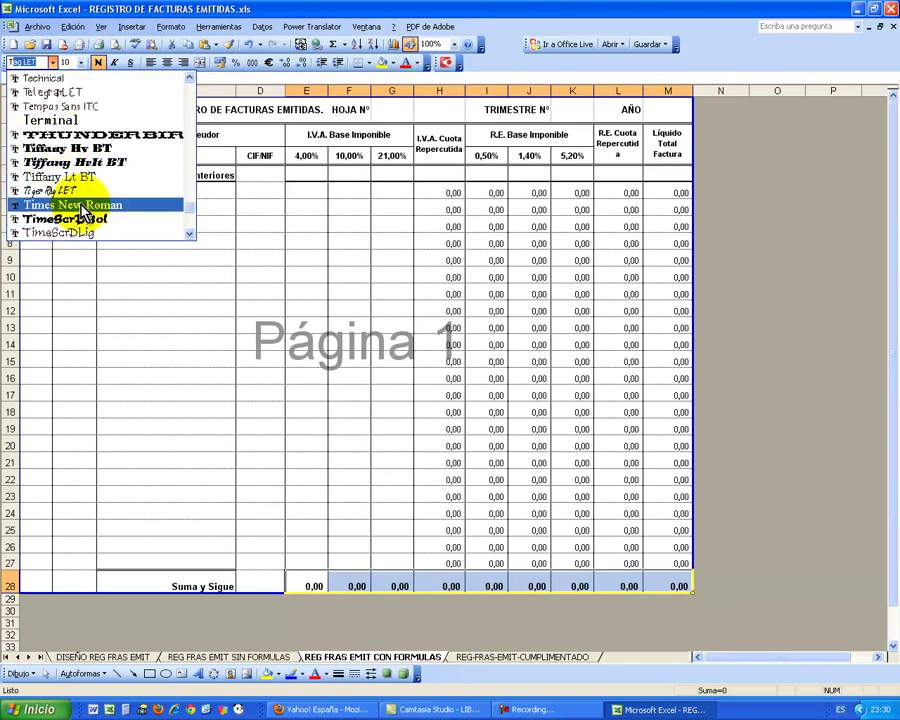
pyautogui.click(55, 206)
pyautogui.click(81, 62)
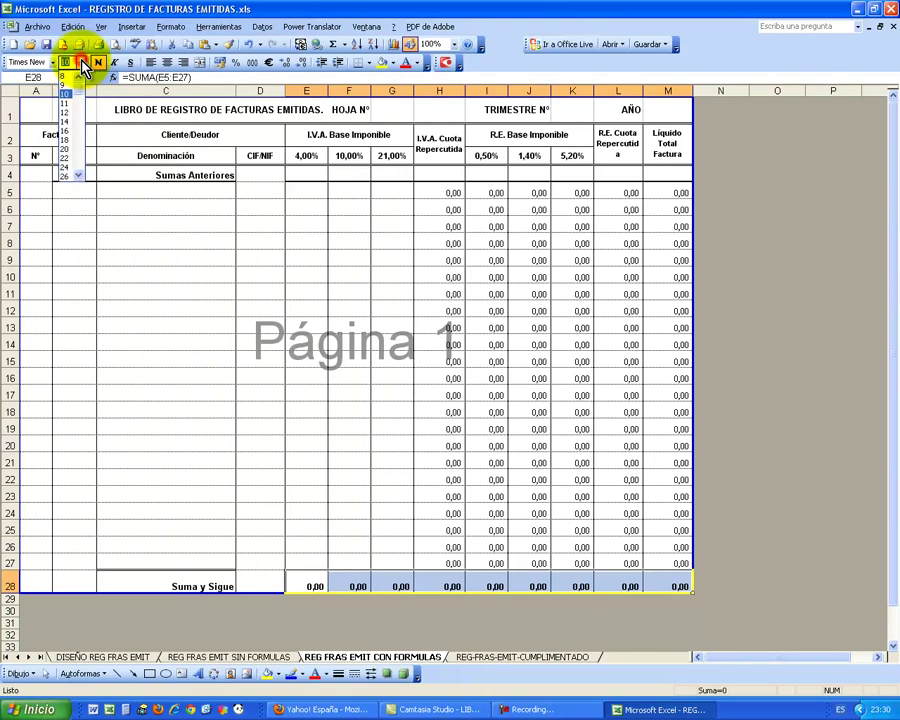
pyautogui.click(65, 86)
pyautogui.click(451, 379)
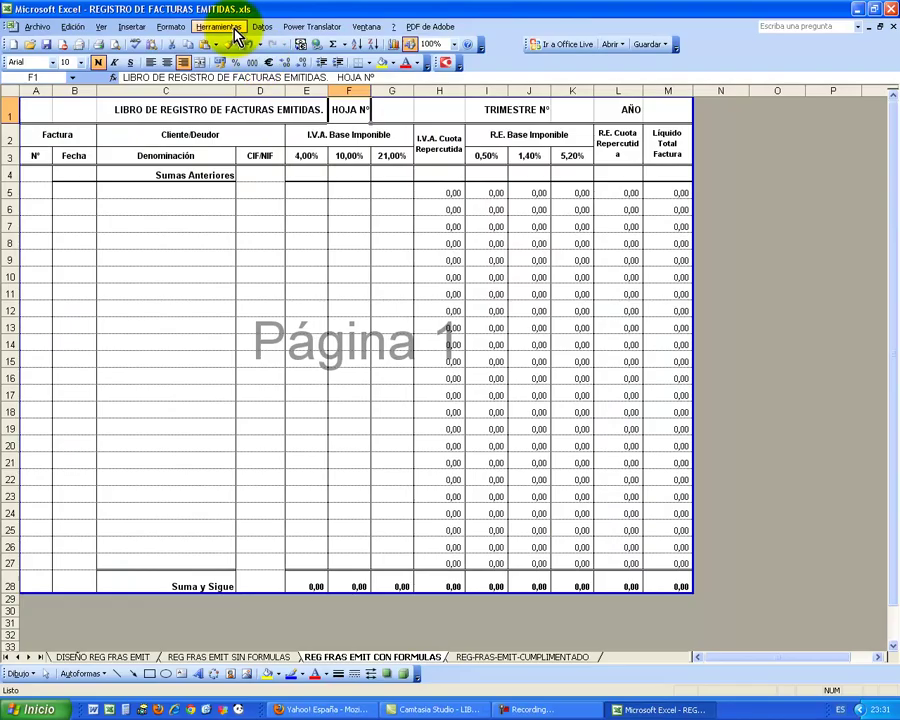
# Protect the sheet via Herramientas > Proteger > Proteger hoja, keeping defaults and no password
pyautogui.click(232, 28)
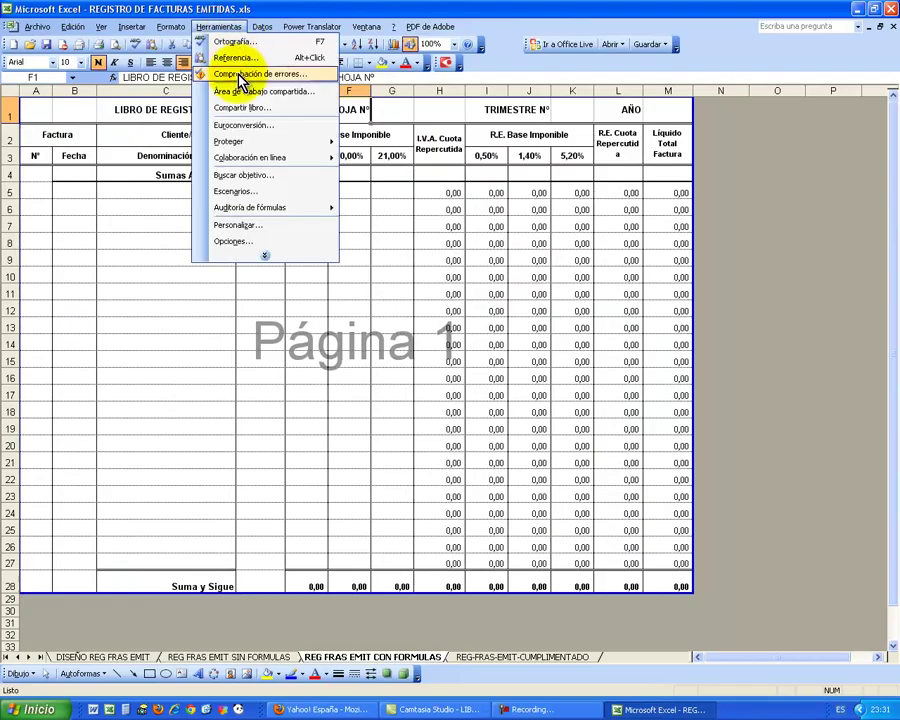
pyautogui.moveTo(245, 142)
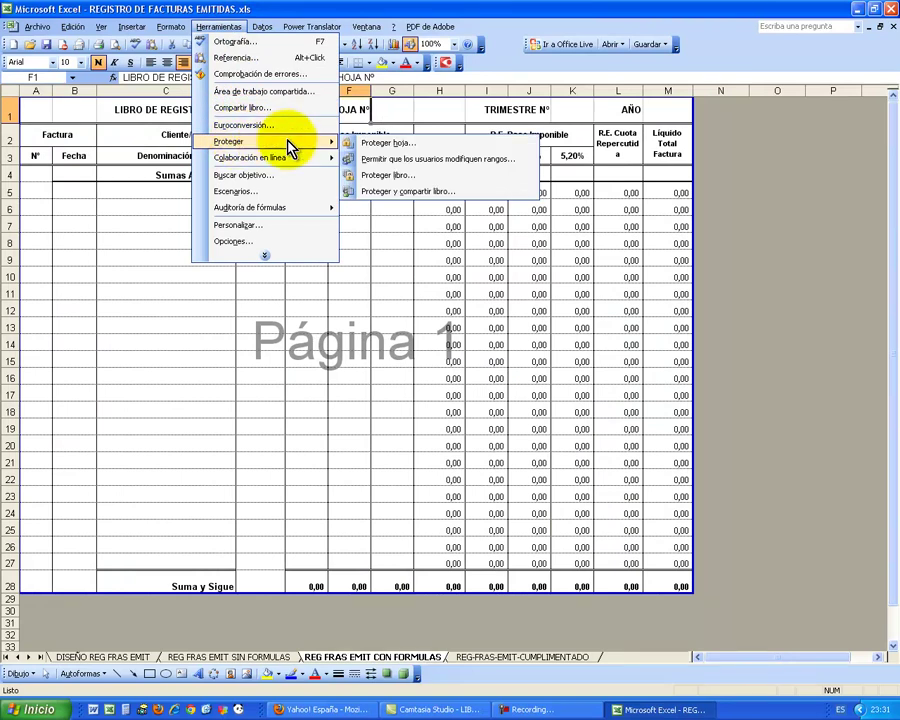
pyautogui.click(381, 145)
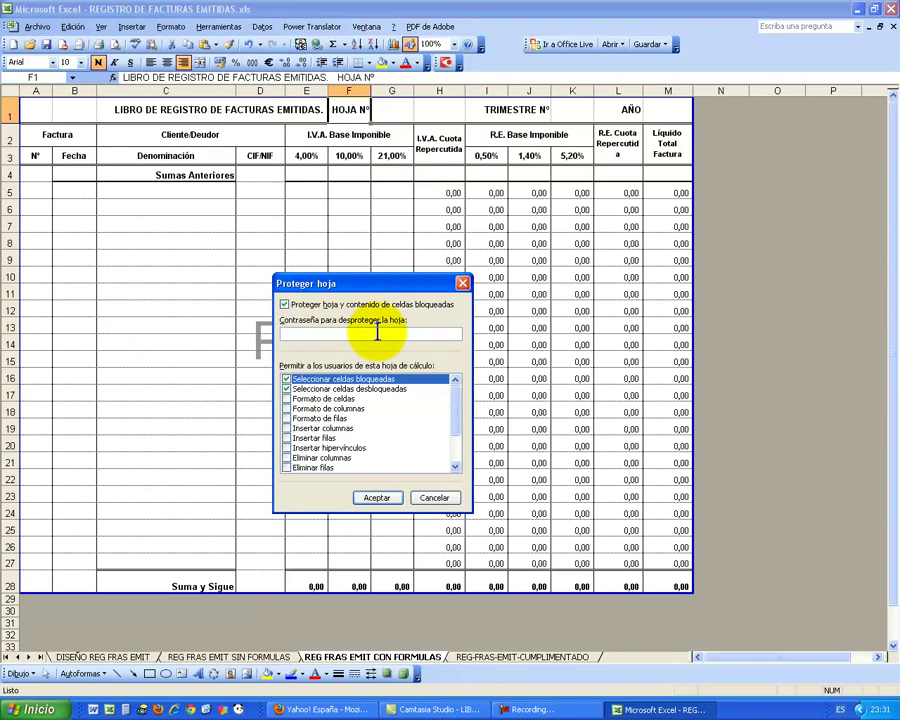
pyautogui.click(377, 497)
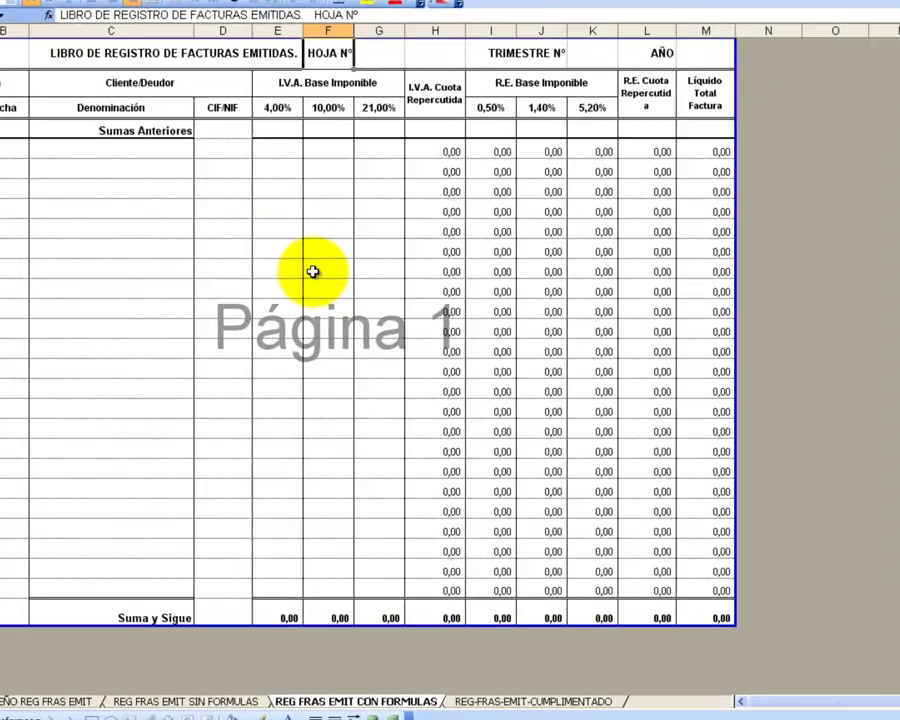
pyautogui.doubleClick(336, 294)
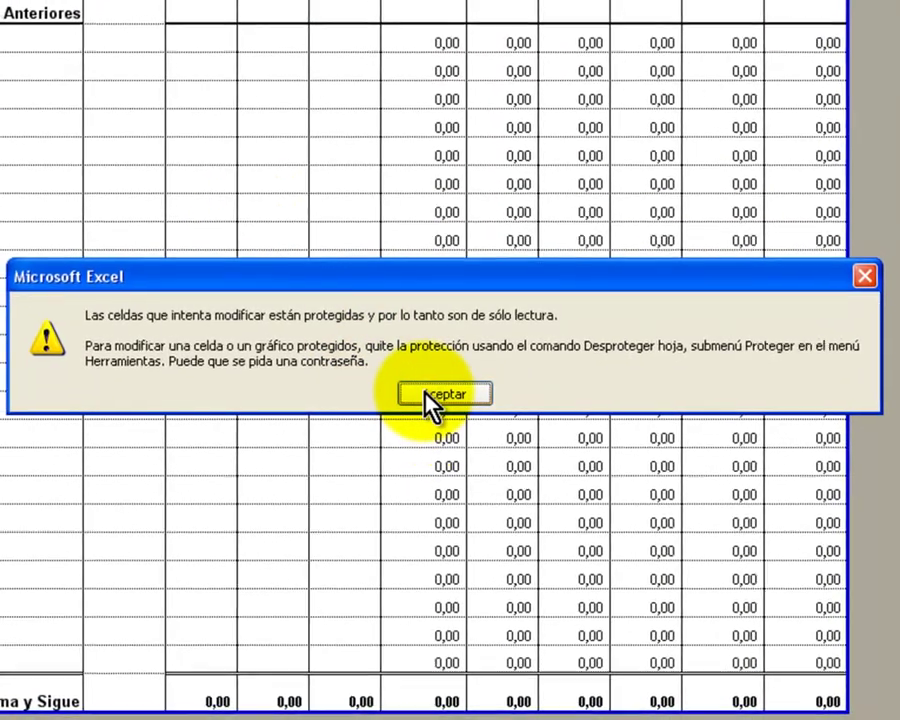
pyautogui.click(425, 394)
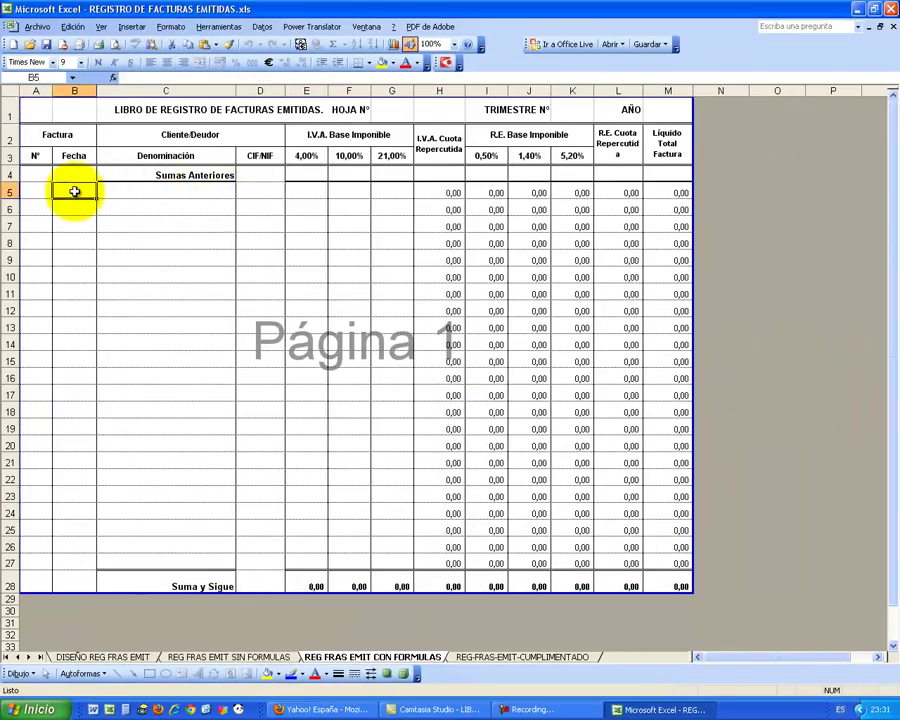
pyautogui.doubleClick(74, 191)
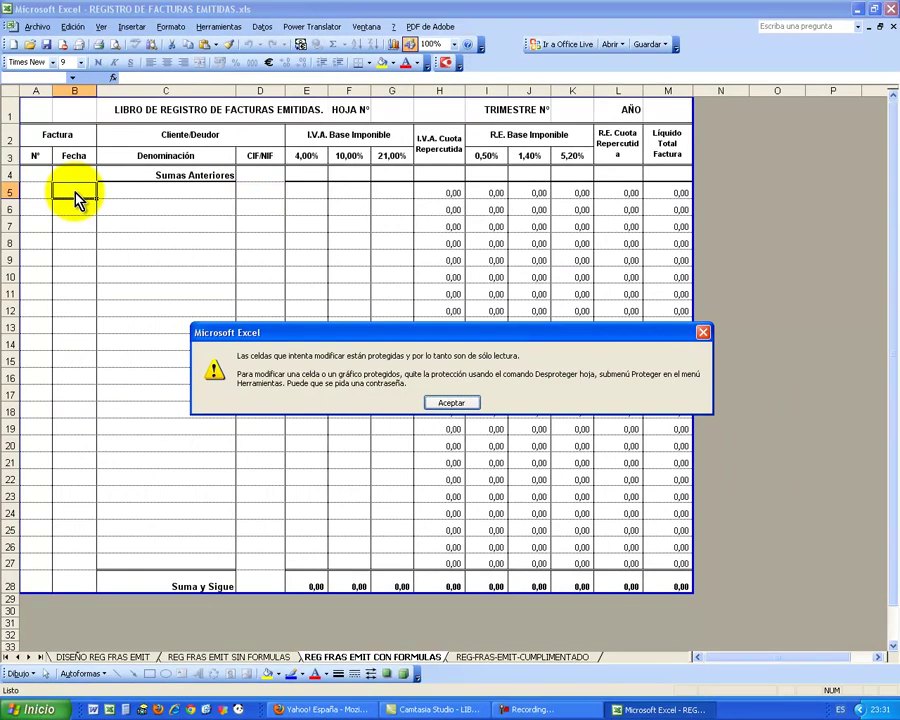
pyautogui.click(437, 398)
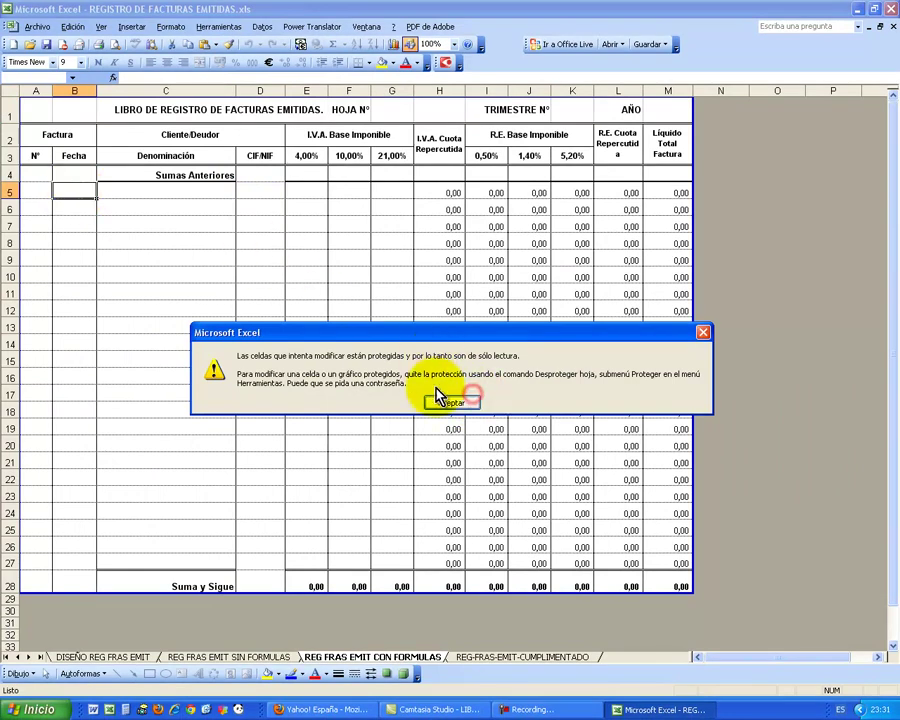
pyautogui.click(313, 192)
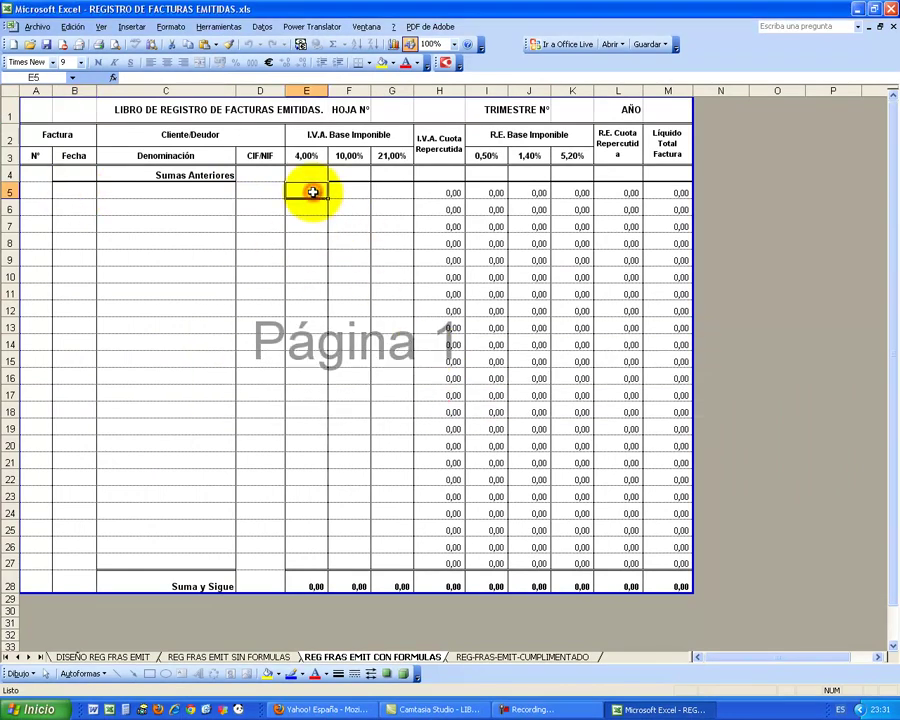
pyautogui.doubleClick(313, 192)
pyautogui.press('Return')
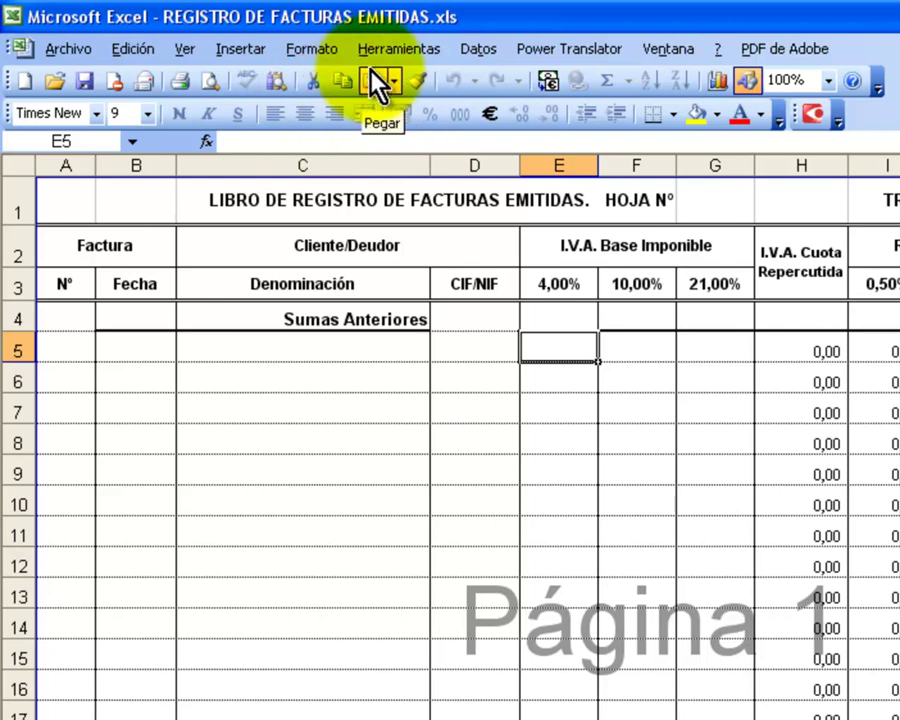
# Unprotect the invoice register sheet with Herramientas > Proteger > Desproteger hoja
pyautogui.click(390, 53)
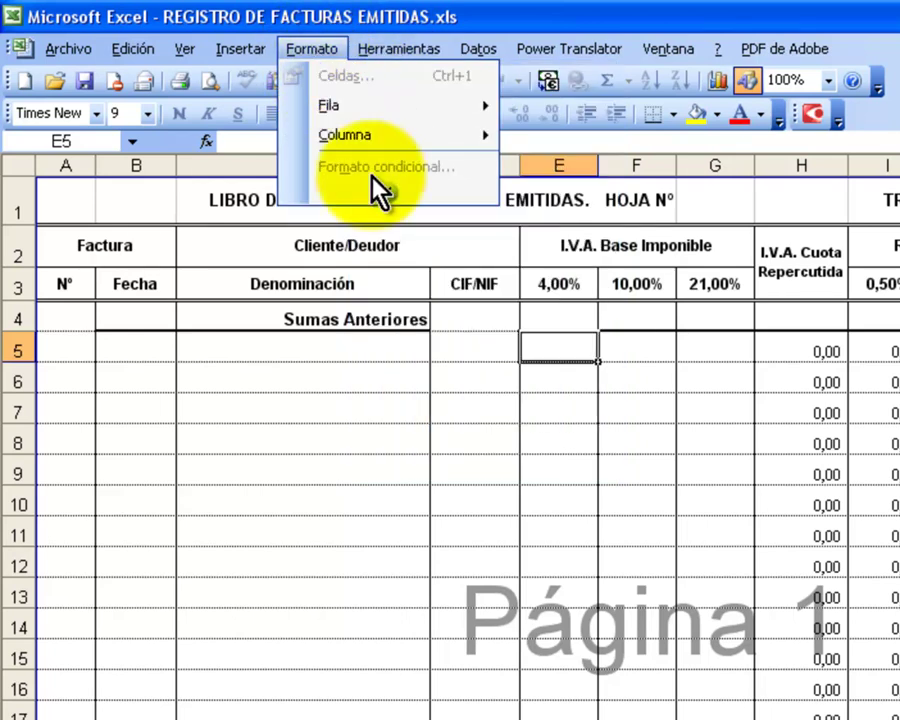
pyautogui.click(483, 376)
pyautogui.click(408, 50)
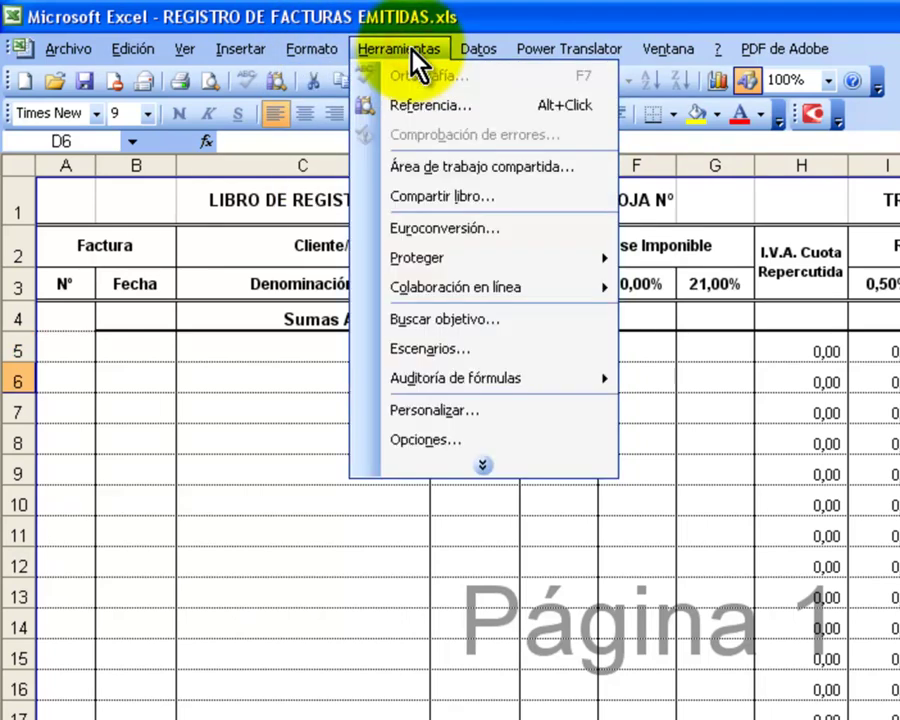
pyautogui.click(466, 256)
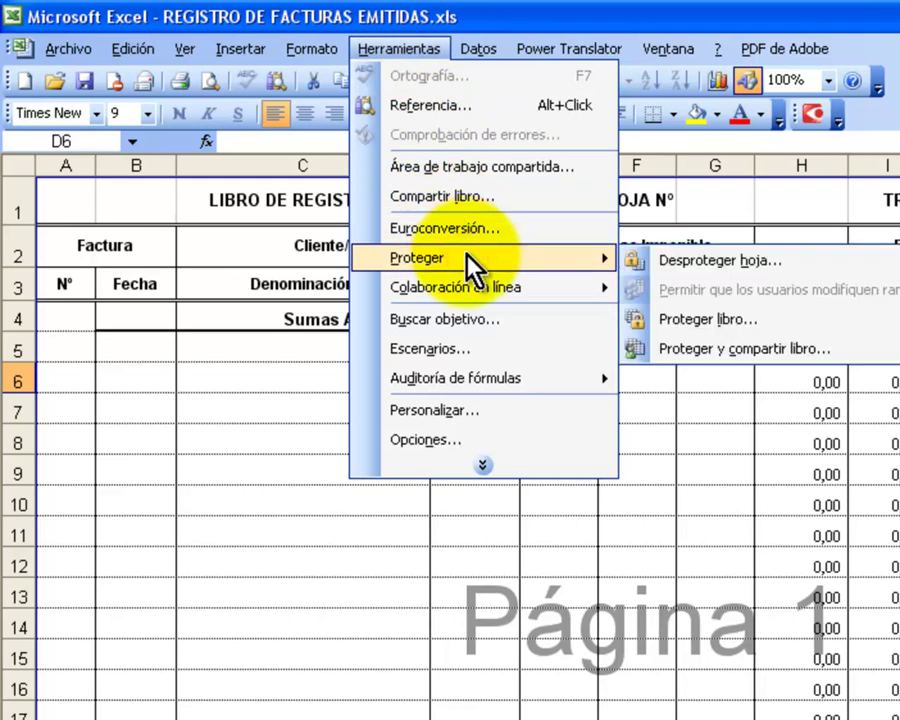
pyautogui.click(740, 261)
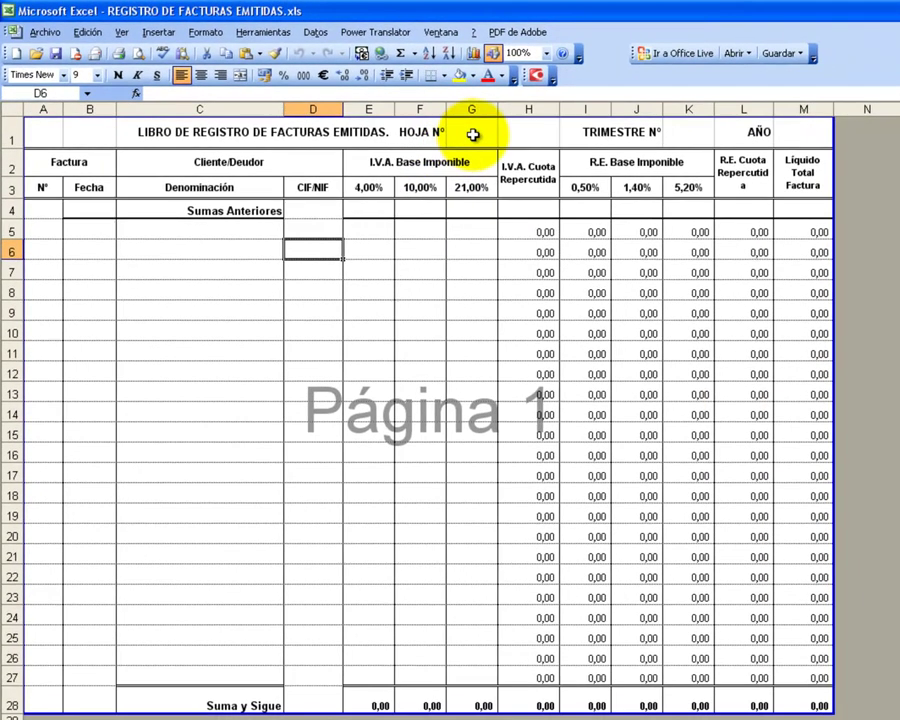
# Untick Bloqueada for the sheet number cell G1
pyautogui.click(472, 134)
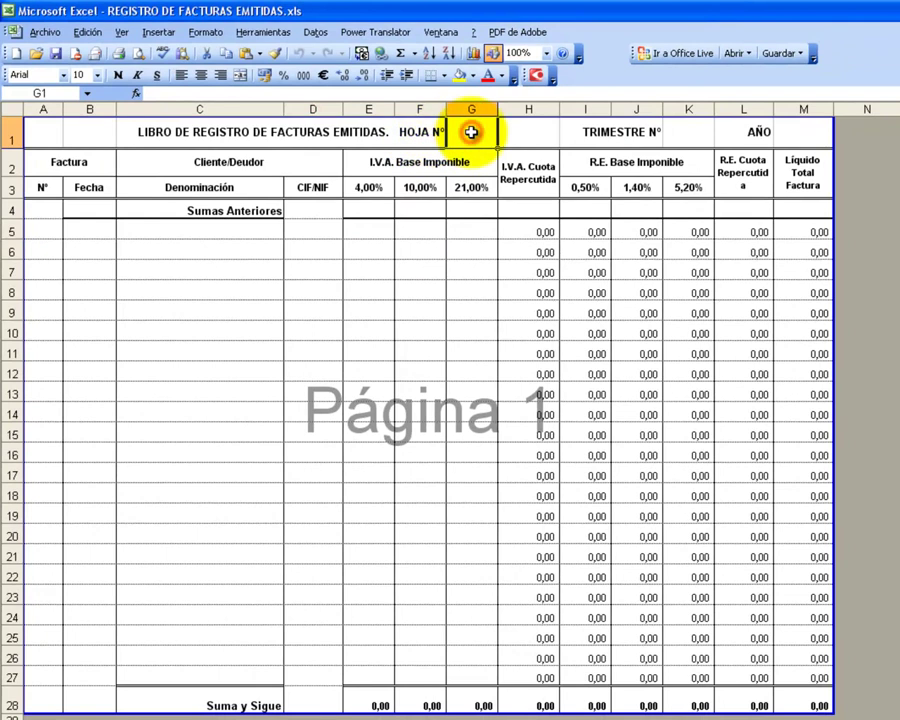
pyautogui.click(205, 32)
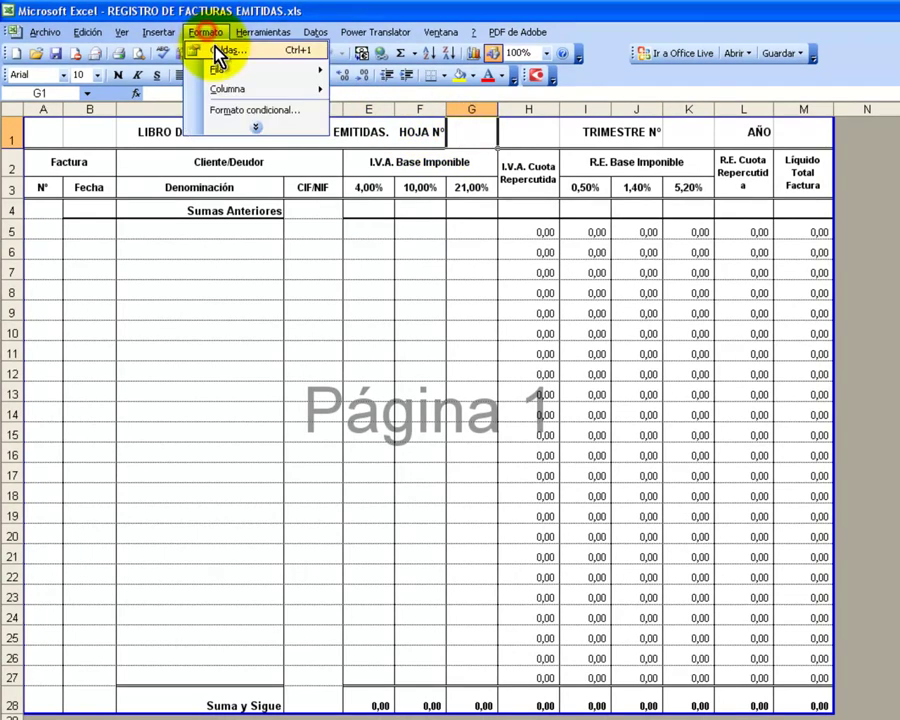
pyautogui.click(216, 55)
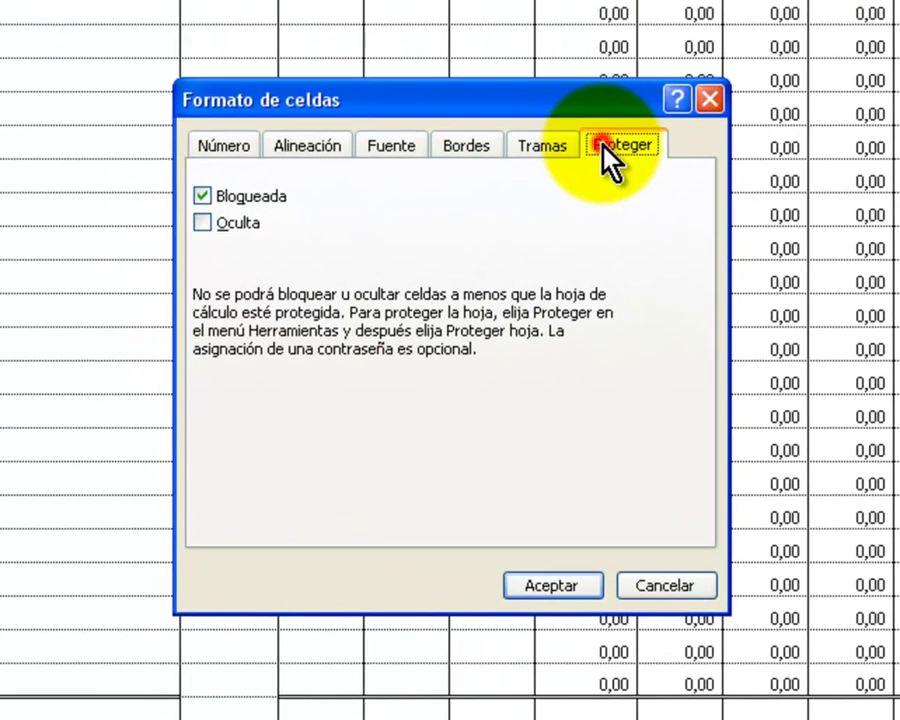
pyautogui.click(236, 194)
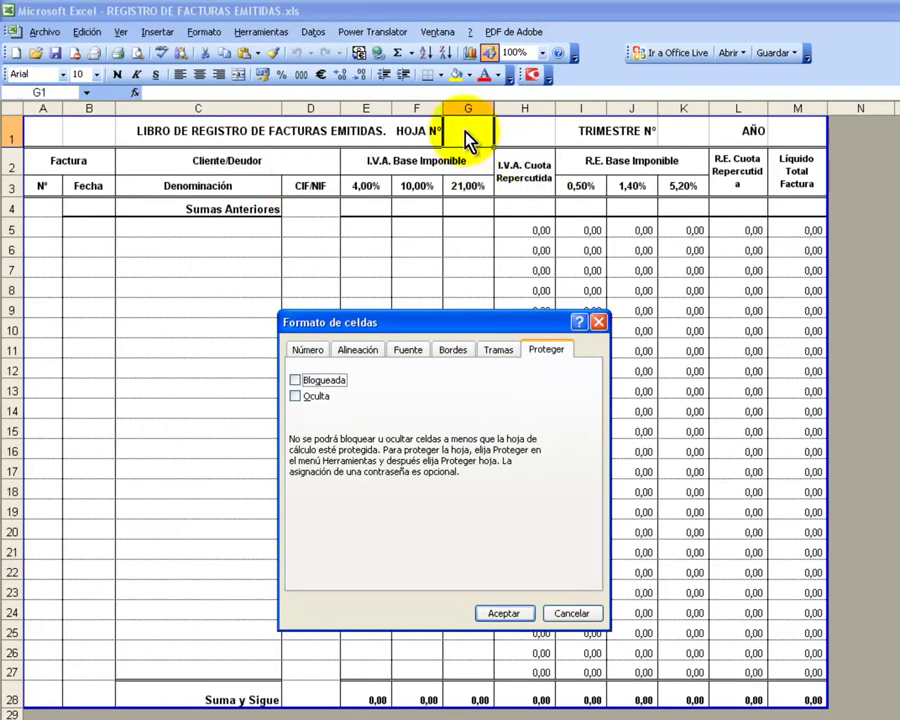
pyautogui.click(505, 610)
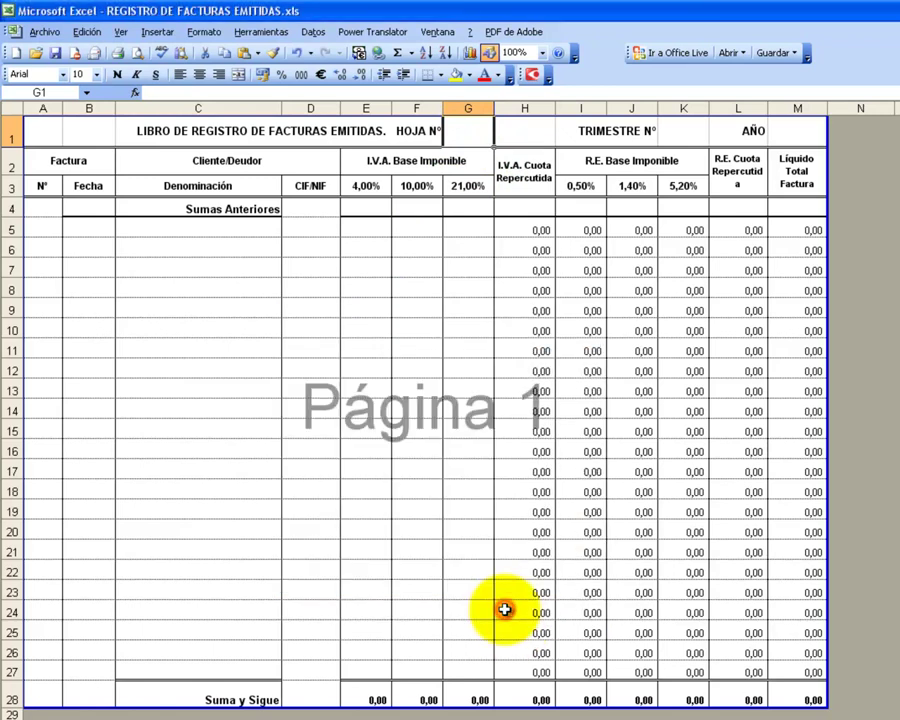
# Untick Bloqueada for the quarter cell K1
pyautogui.click(676, 137)
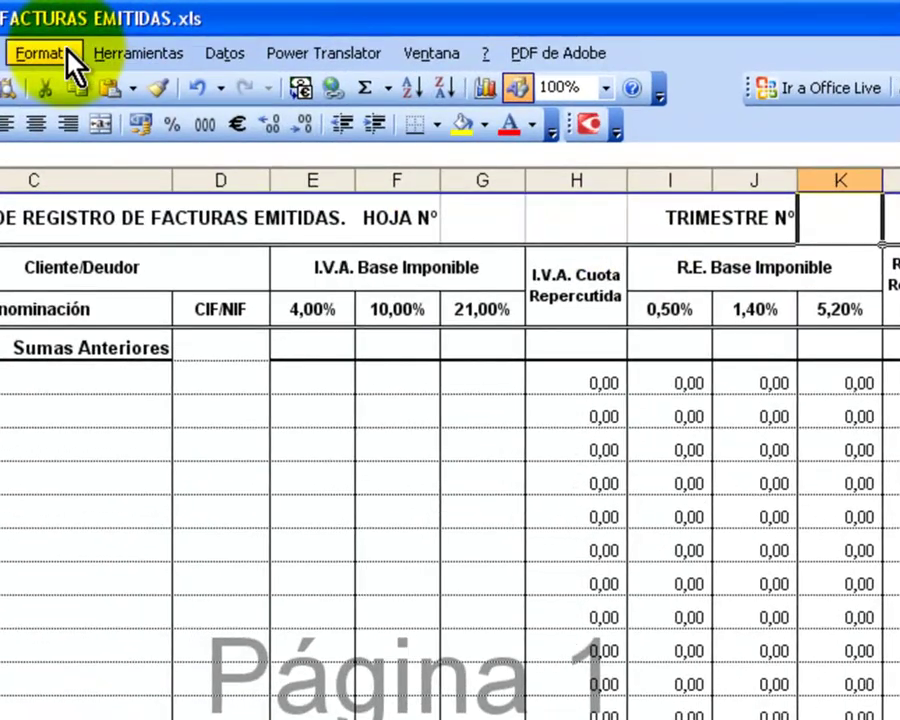
pyautogui.click(204, 32)
pyautogui.click(96, 68)
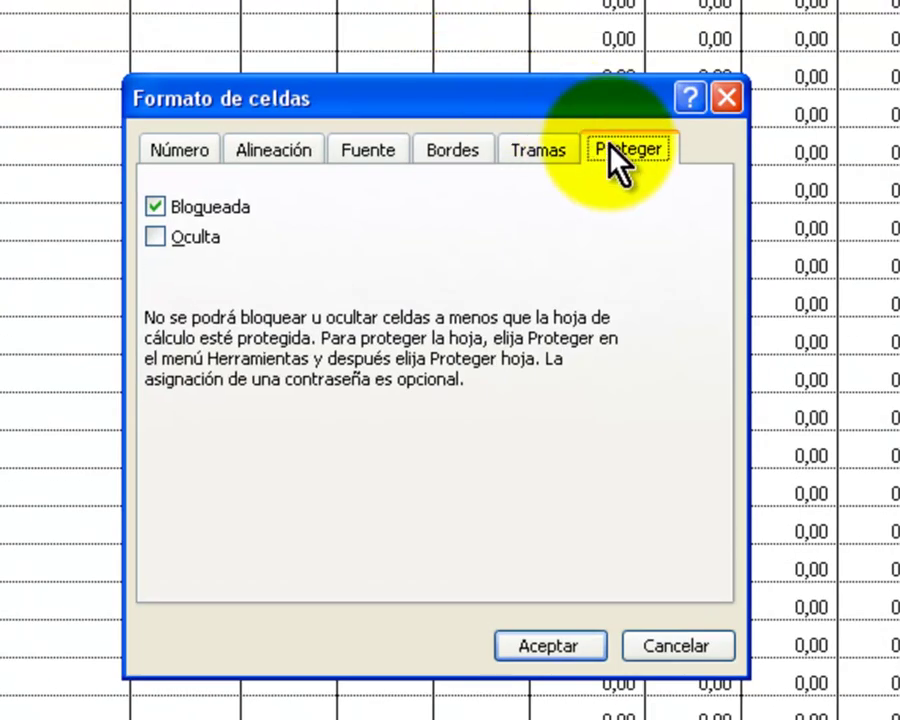
pyautogui.click(207, 205)
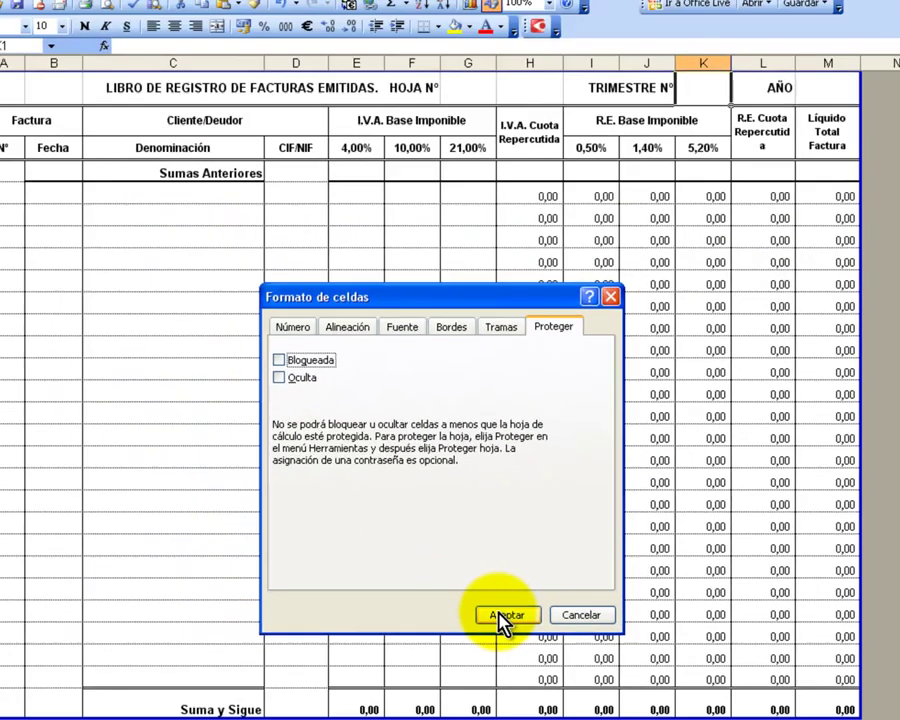
pyautogui.click(493, 608)
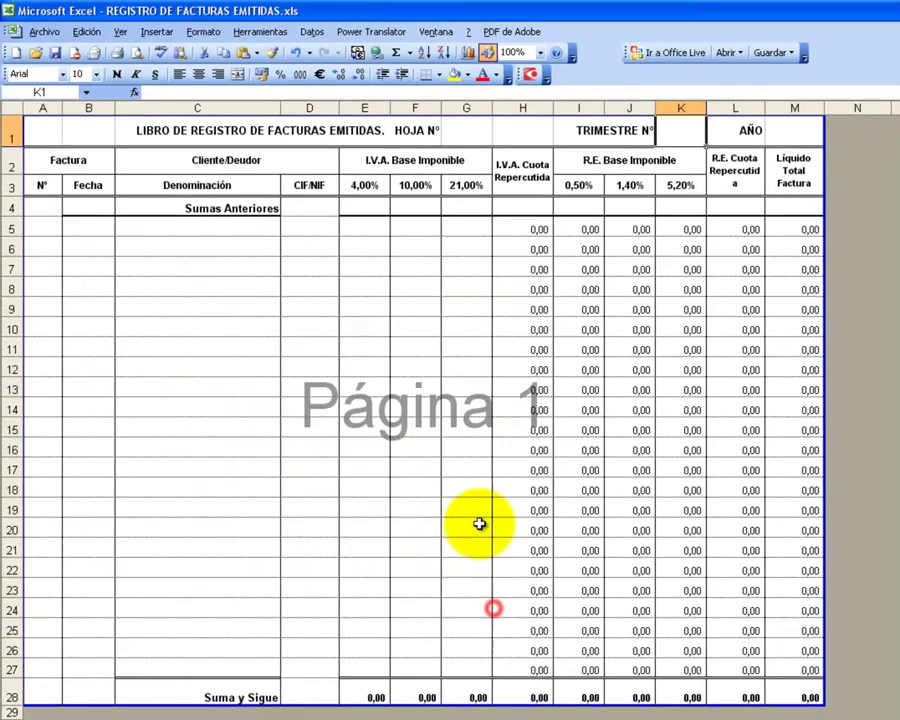
# Untick Bloqueada for the year cell M1
pyautogui.click(783, 129)
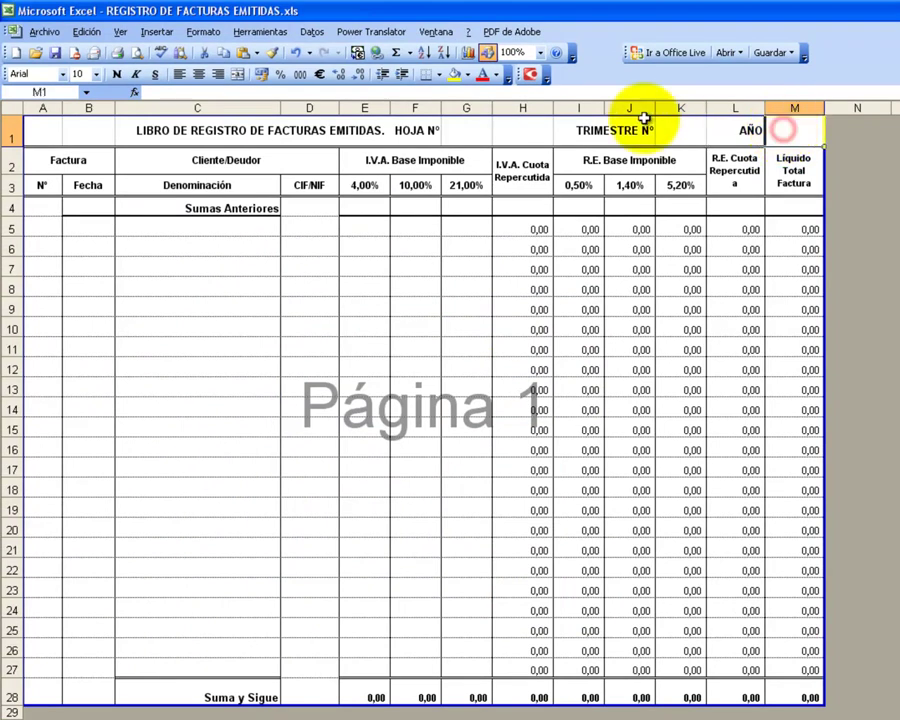
pyautogui.click(205, 33)
pyautogui.click(210, 52)
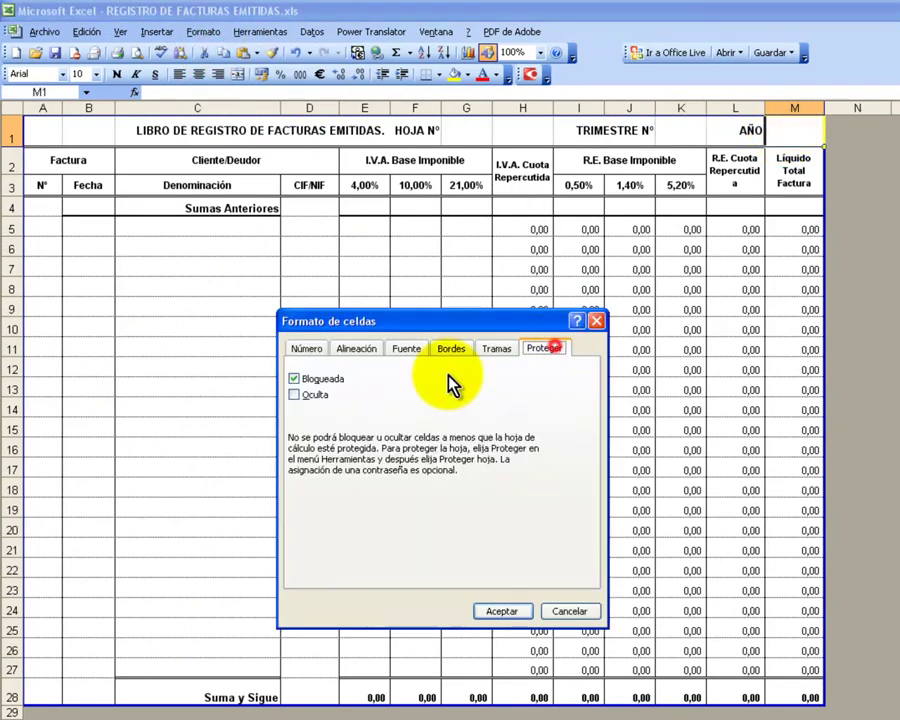
pyautogui.click(296, 380)
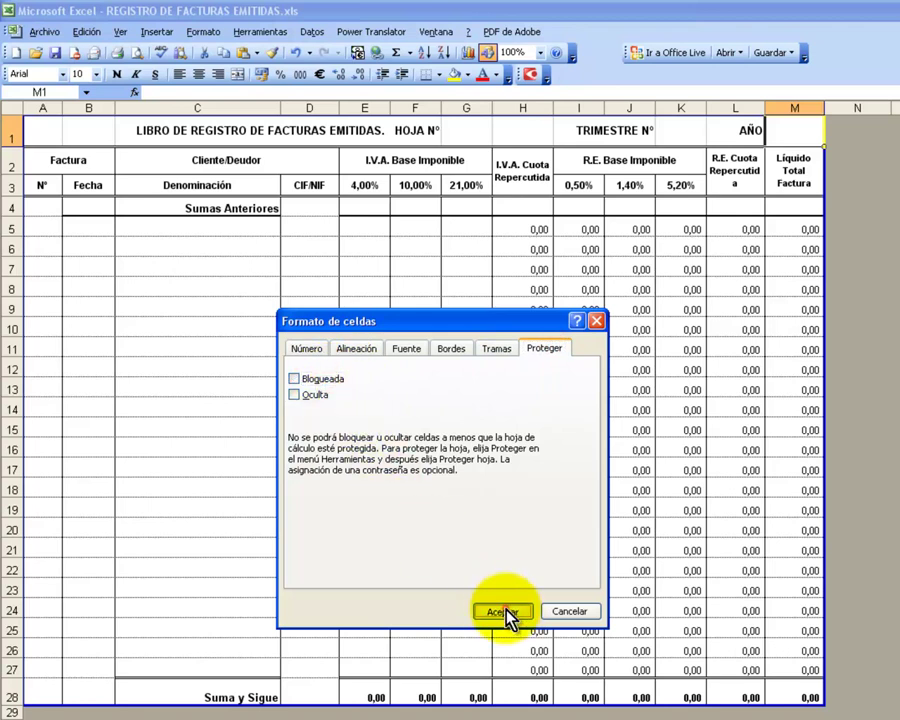
pyautogui.click(502, 611)
# Select the entry area A5:G27 together with the row 4 cells and B28
pyautogui.moveTo(48, 208)
pyautogui.mouseDown()
pyautogui.moveTo(76, 232)
pyautogui.moveTo(125, 547)
pyautogui.moveTo(104, 652)
pyautogui.moveTo(438, 408)
pyautogui.moveTo(460, 226)
pyautogui.moveTo(380, 206)
pyautogui.moveTo(770, 208)
pyautogui.mouseUp()
pyautogui.click(377, 207)
pyautogui.click(429, 301)
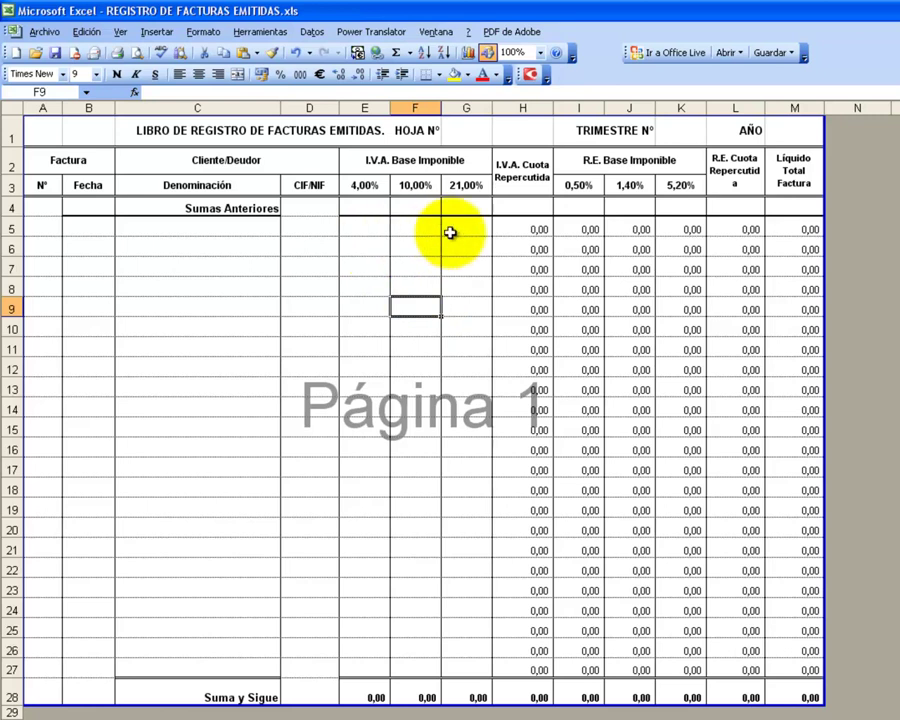
pyautogui.moveTo(462, 228)
pyautogui.mouseDown()
pyautogui.moveTo(75, 247)
pyautogui.moveTo(40, 338)
pyautogui.moveTo(50, 663)
pyautogui.mouseUp()
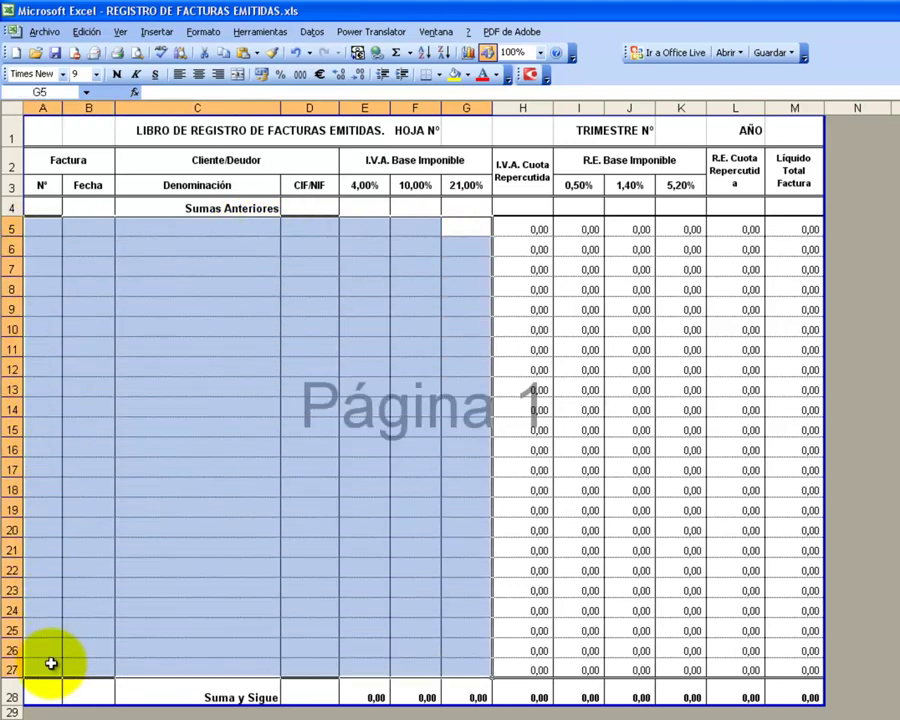
pyautogui.keyDown('ctrl'); pyautogui.click(46, 208); pyautogui.keyUp('ctrl')
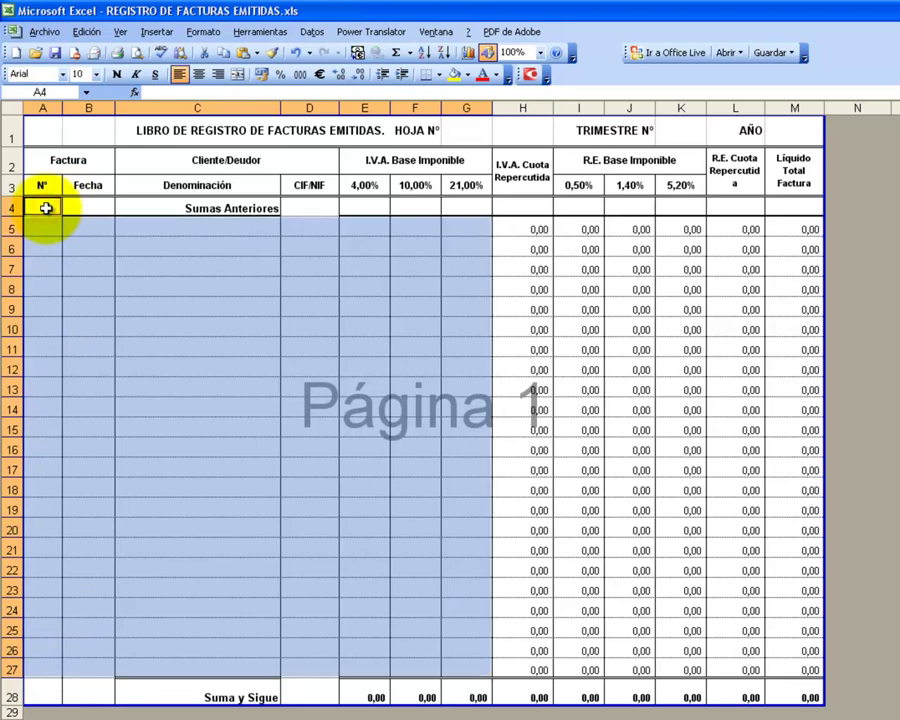
pyautogui.keyDown('ctrl'); pyautogui.click(74, 206); pyautogui.keyUp('ctrl')
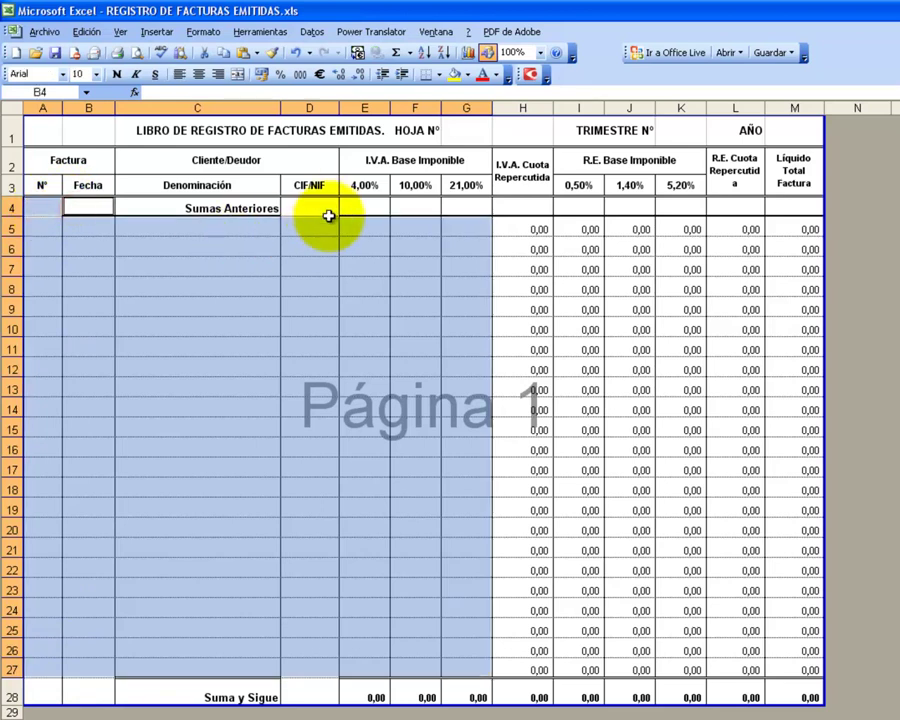
pyautogui.keyDown('ctrl'); pyautogui.click(415, 205); pyautogui.keyUp('ctrl')
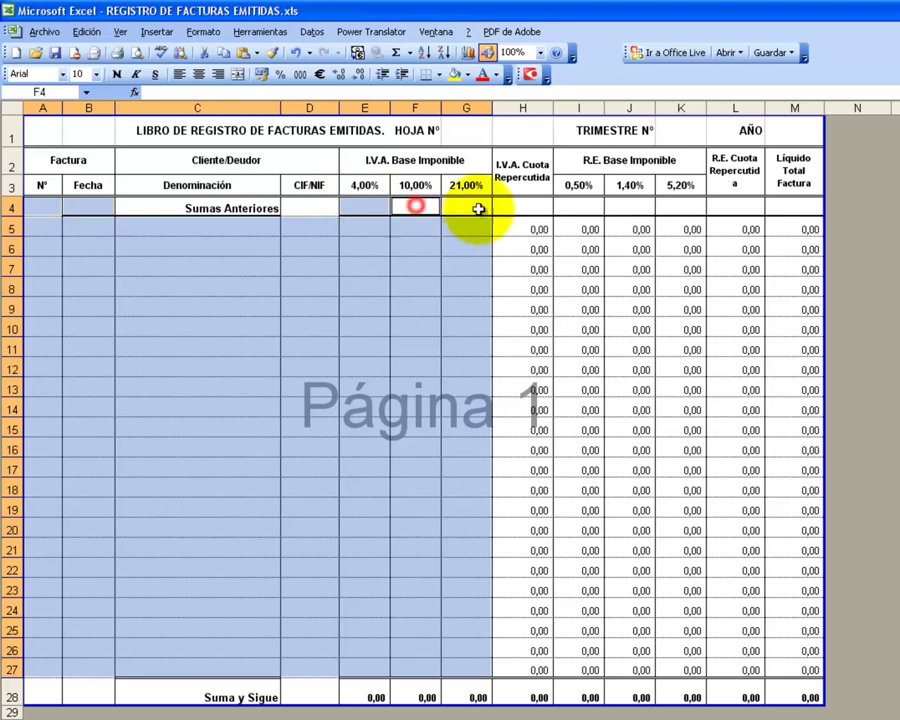
pyautogui.keyDown('ctrl'); pyautogui.click(518, 206); pyautogui.keyUp('ctrl')
pyautogui.moveTo(570, 206); pyautogui.dragTo(777, 206)
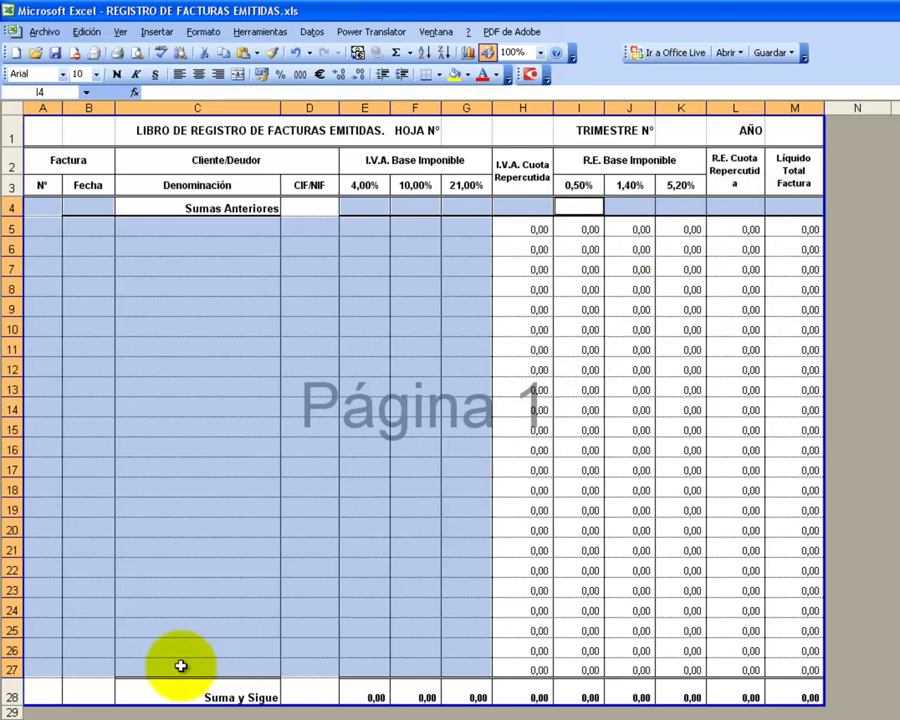
pyautogui.click(82, 694)
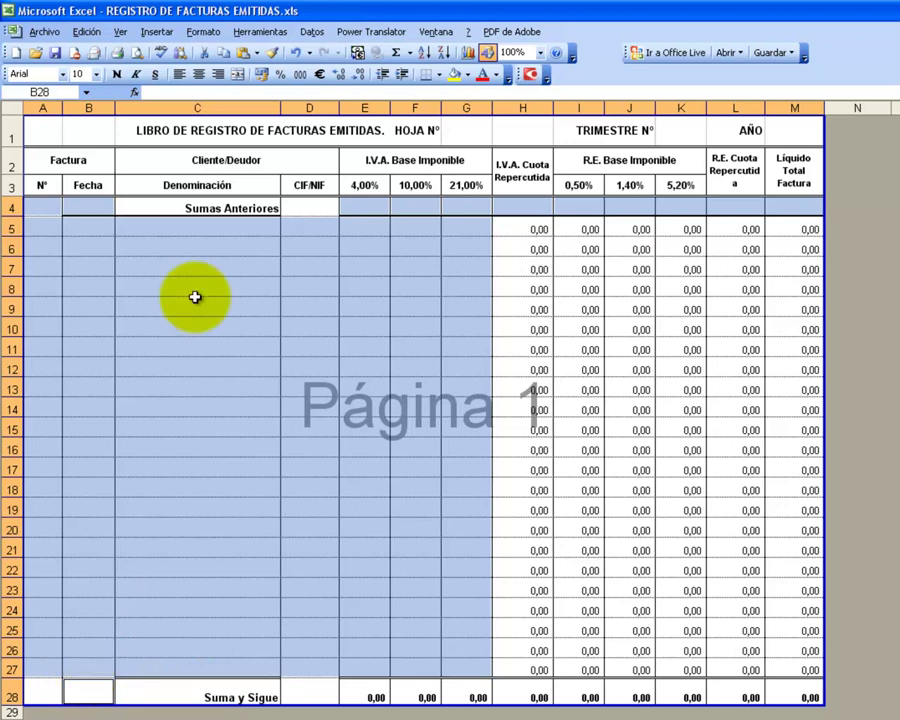
# Clear the Bloqueada setting for all the selected cells in Formato de celdas
pyautogui.click(203, 32)
pyautogui.click(214, 52)
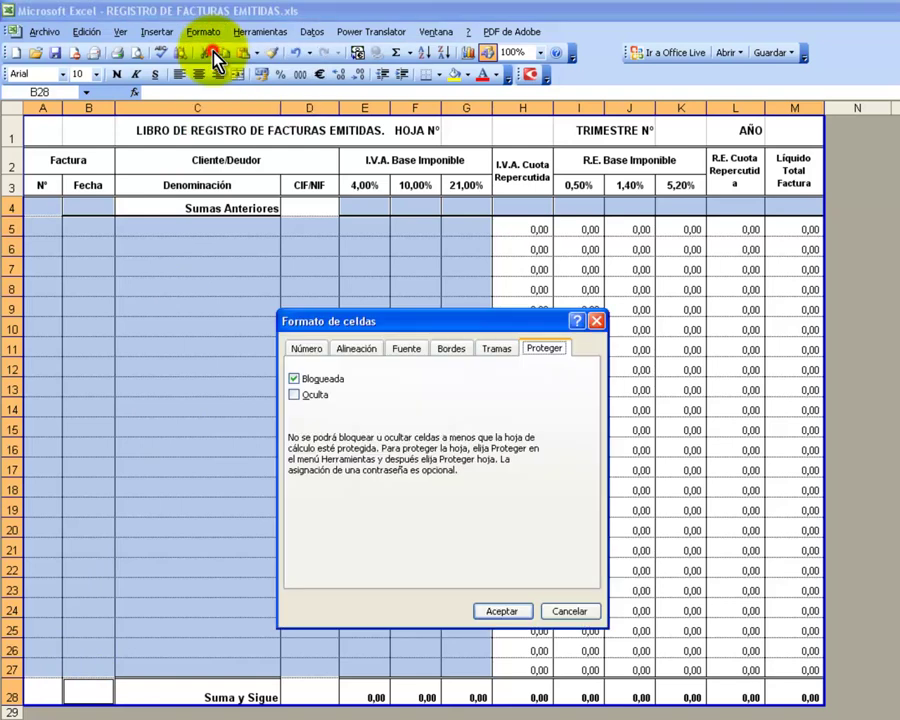
pyautogui.click(544, 348)
pyautogui.click(329, 379)
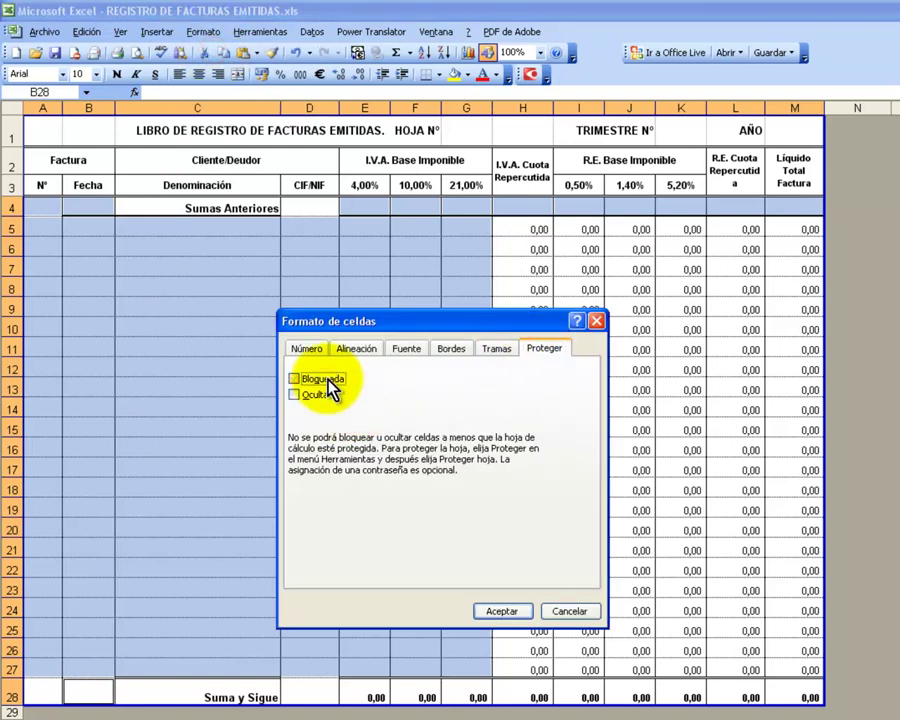
pyautogui.moveTo(411, 331); pyautogui.dragTo(843, 368)
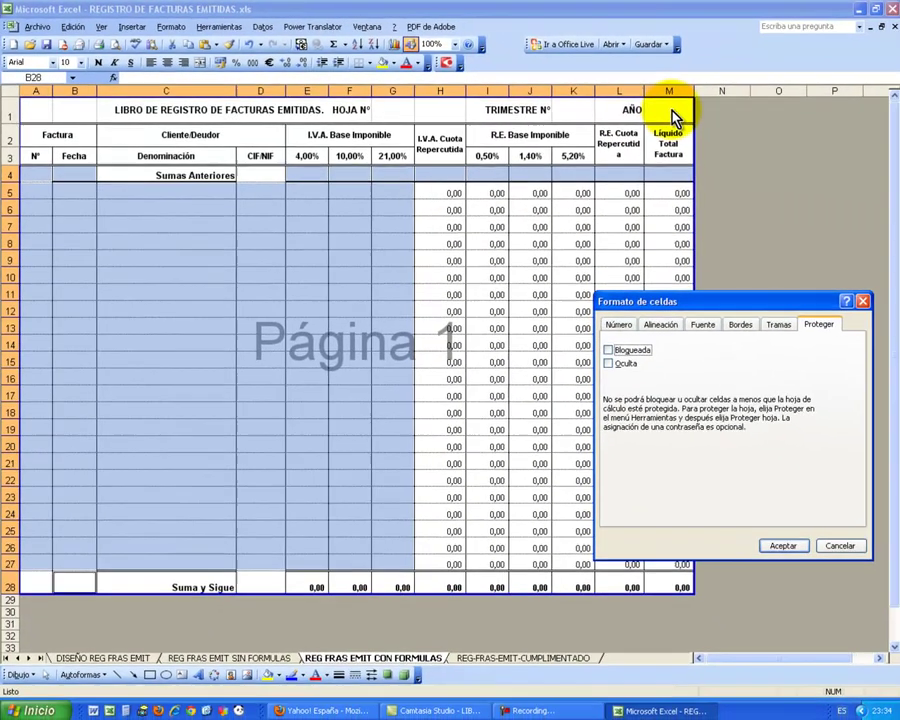
pyautogui.click(782, 547)
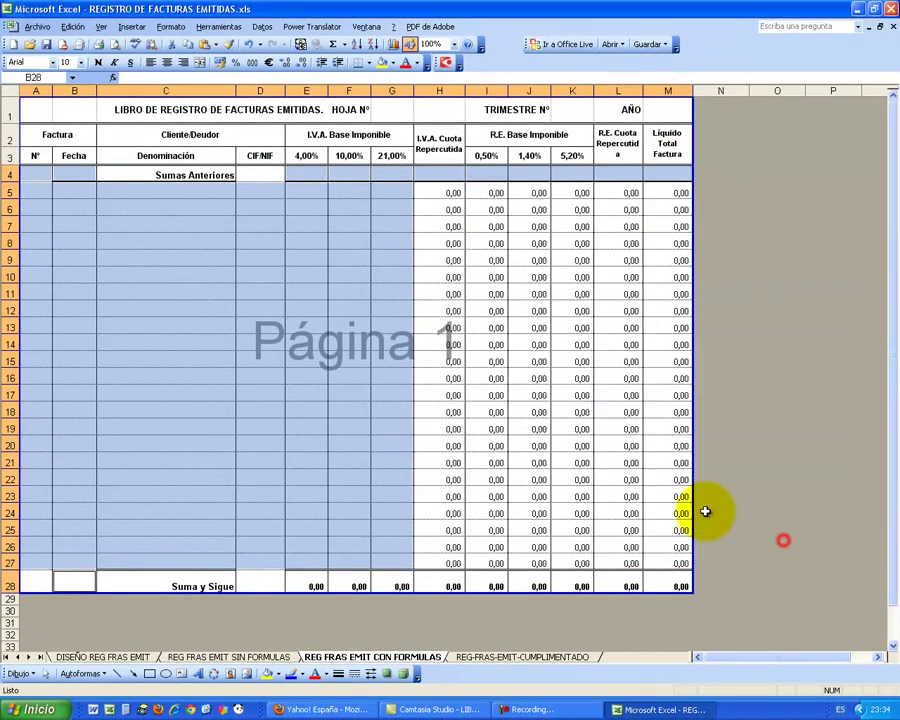
pyautogui.click(319, 337)
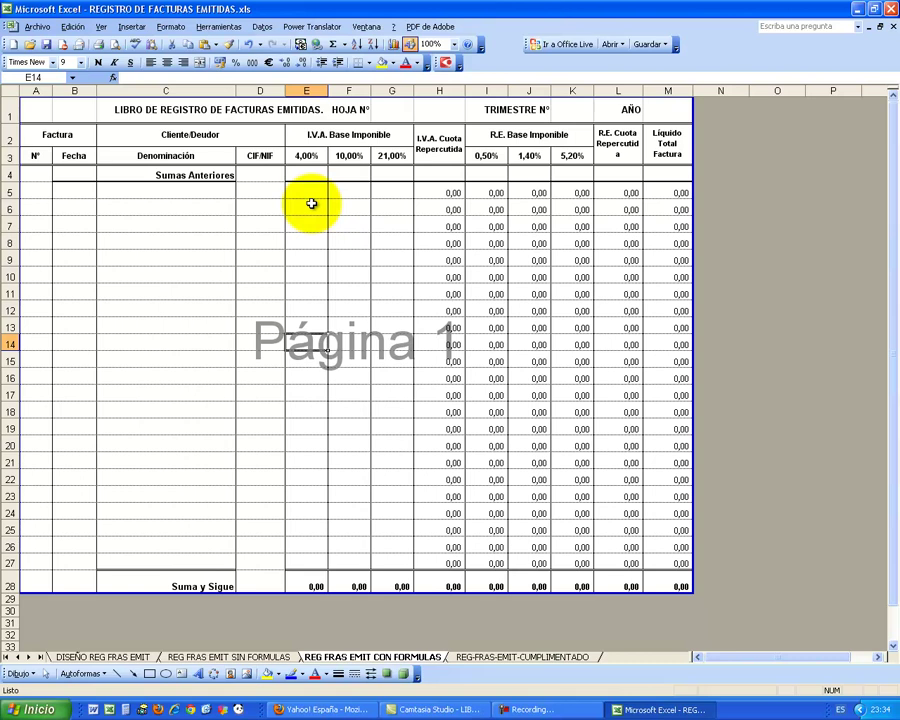
pyautogui.click(441, 193)
pyautogui.moveTo(441, 193)
pyautogui.mouseDown()
pyautogui.moveTo(664, 495)
pyautogui.moveTo(669, 578)
pyautogui.moveTo(301, 583)
pyautogui.mouseUp()
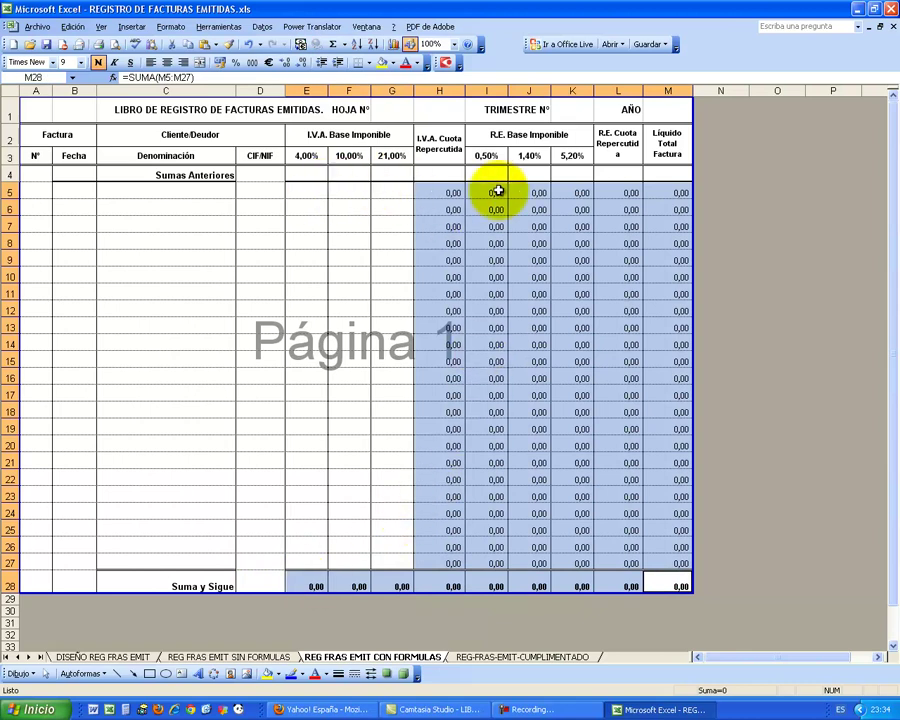
pyautogui.click(315, 190)
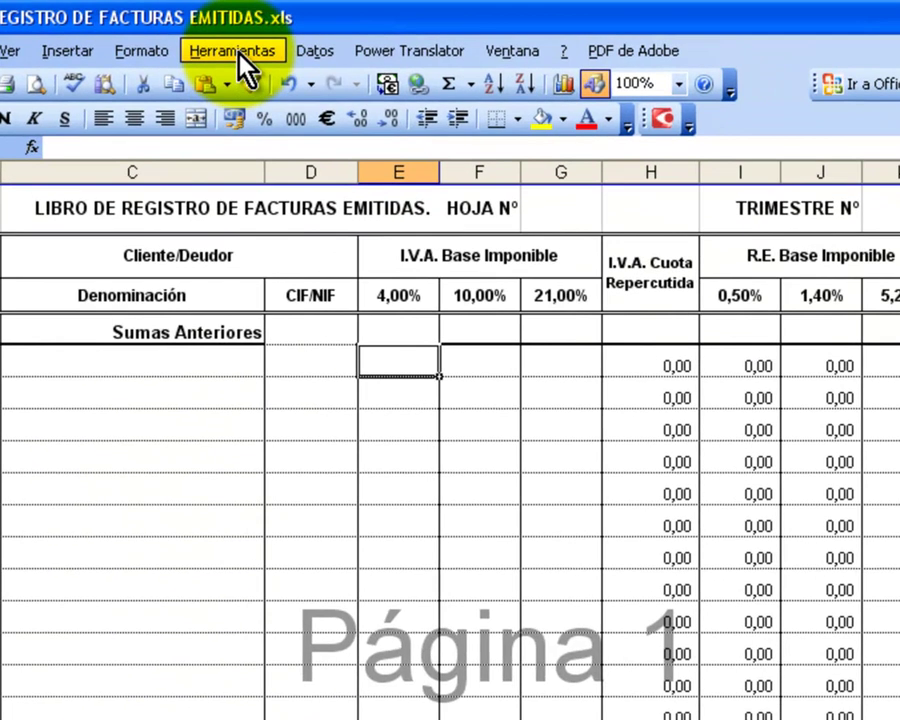
# Uncheck Valores cero in the Ver options so zero results display blank
pyautogui.click(240, 52)
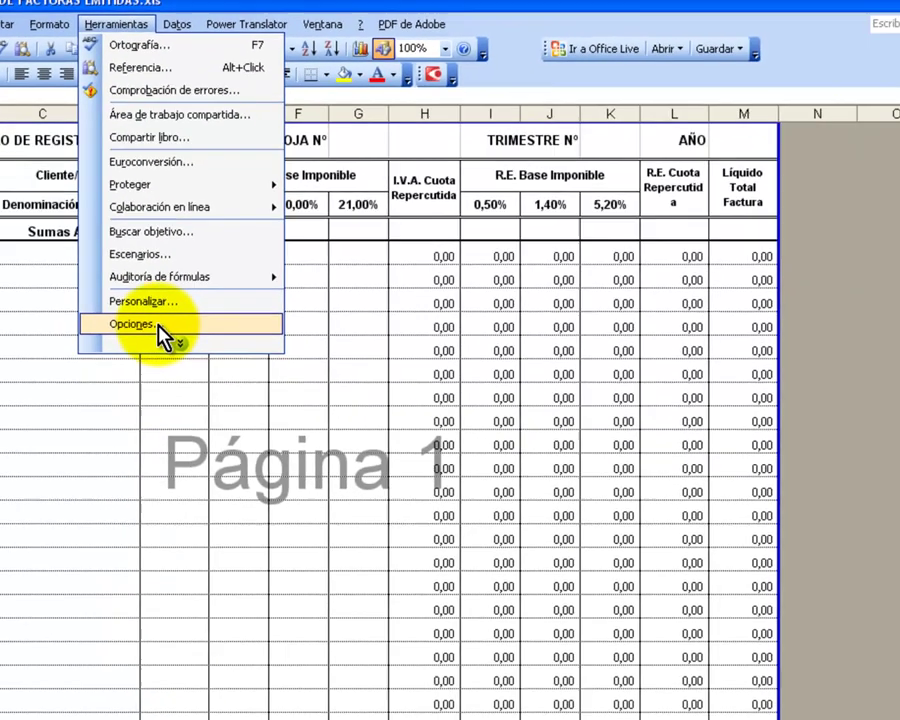
pyautogui.click(259, 457)
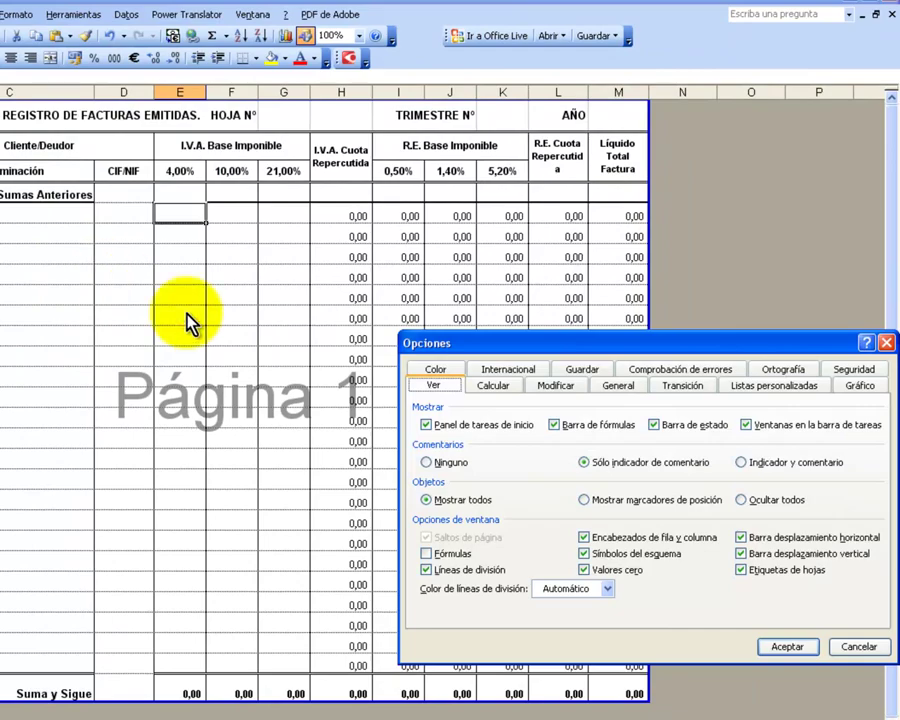
pyautogui.moveTo(560, 343); pyautogui.dragTo(240, 282)
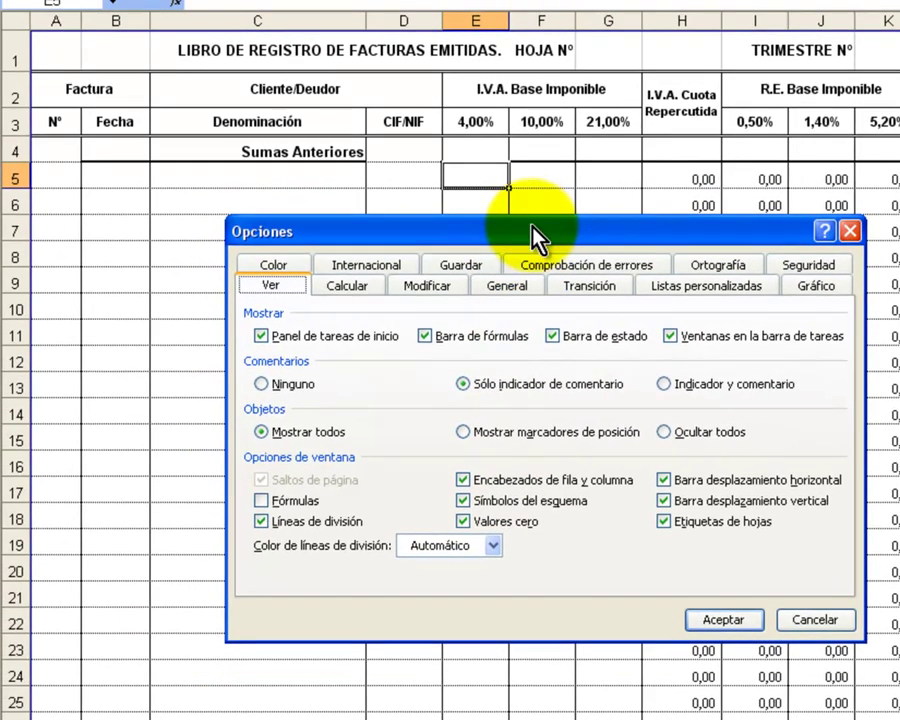
pyautogui.moveTo(533, 232)
pyautogui.mouseDown()
pyautogui.moveTo(360, 155)
pyautogui.moveTo(340, 170)
pyautogui.mouseUp()
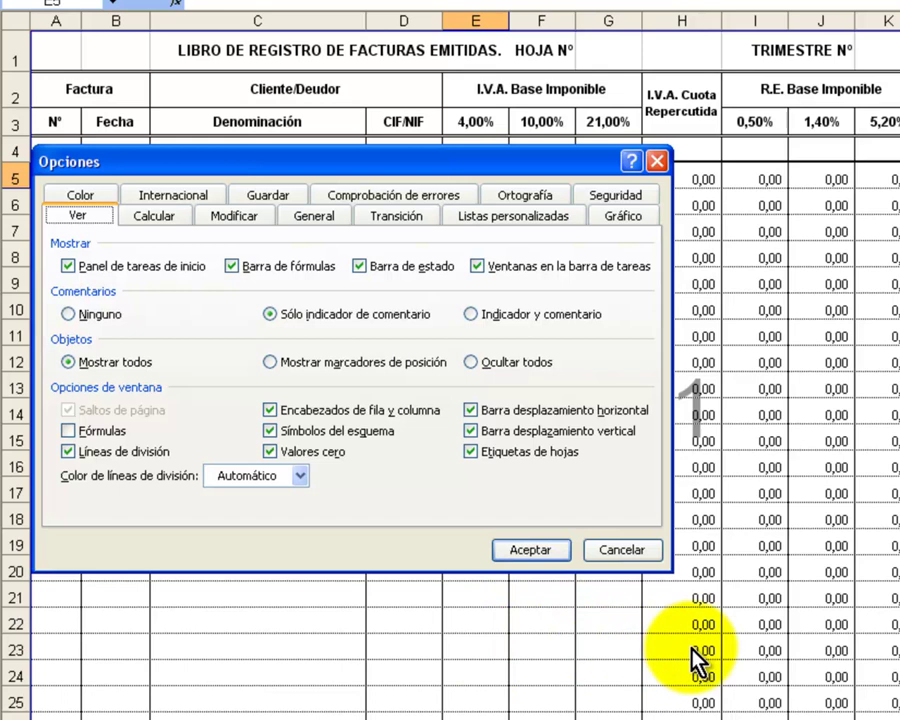
pyautogui.click(271, 453)
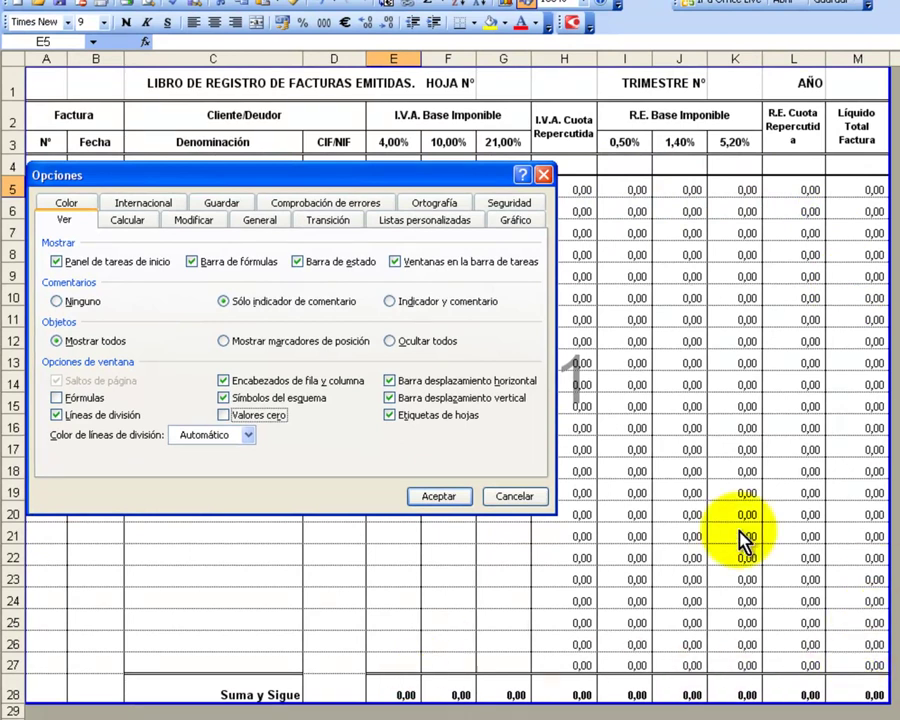
pyautogui.click(446, 496)
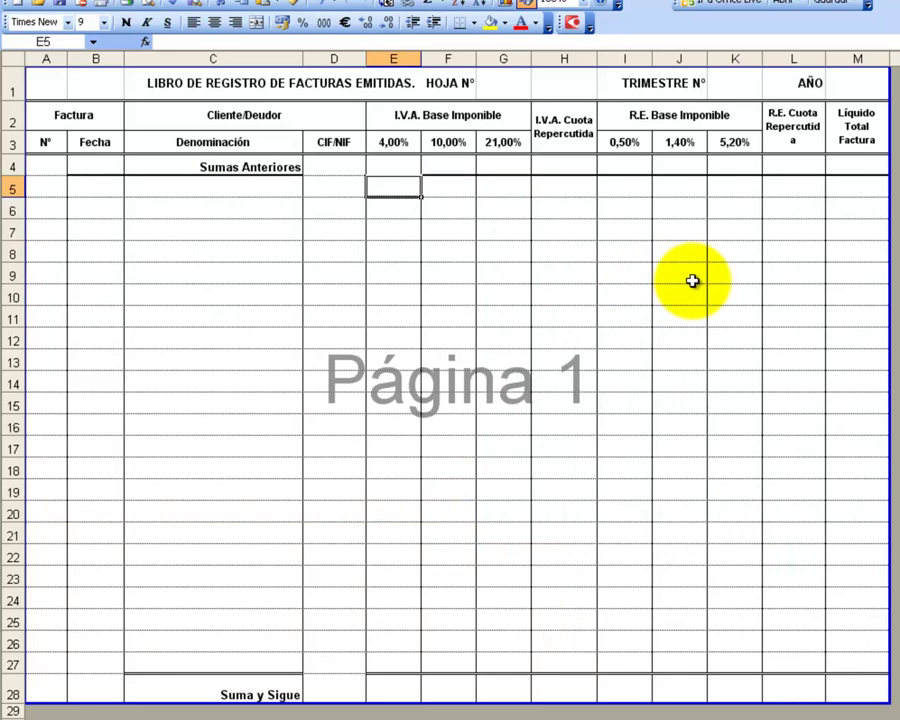
pyautogui.click(321, 6)
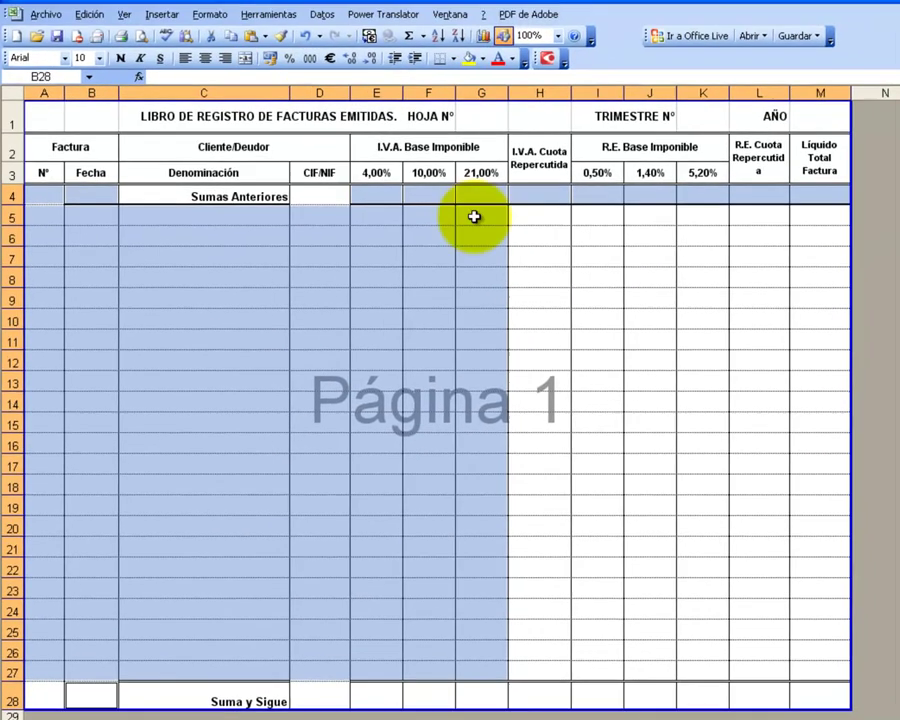
# Review the protection settings of formula cell H8 and close without changes
pyautogui.click(536, 289)
pyautogui.click(216, 34)
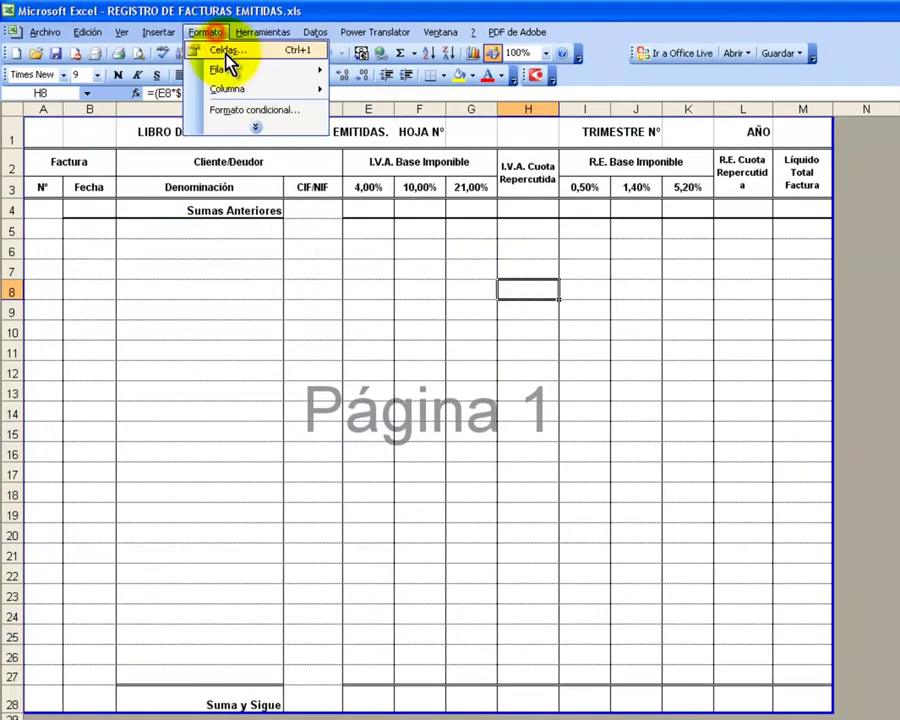
pyautogui.click(225, 52)
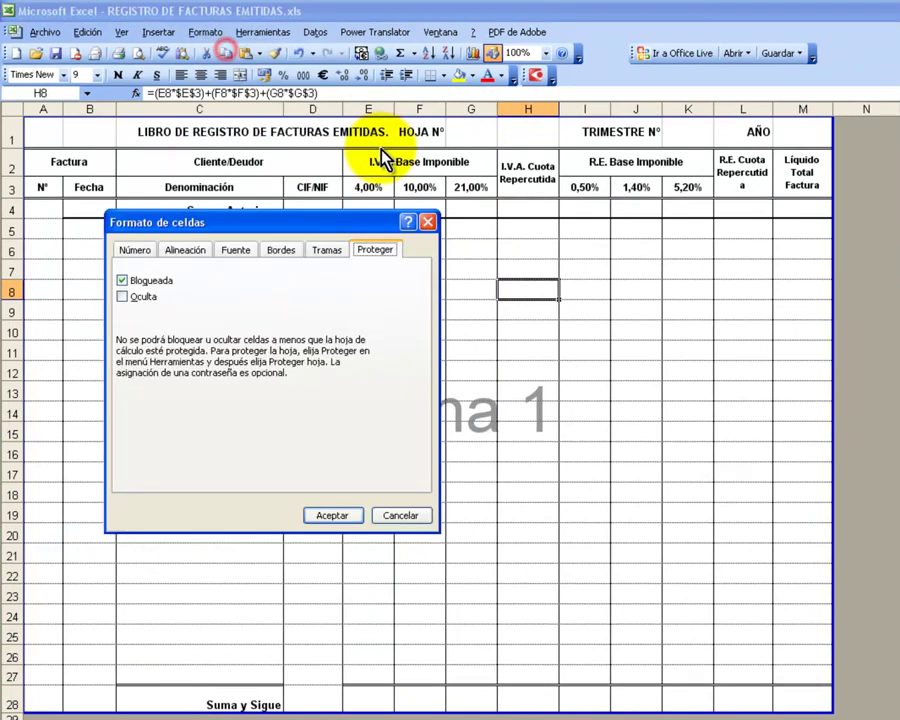
pyautogui.click(425, 222)
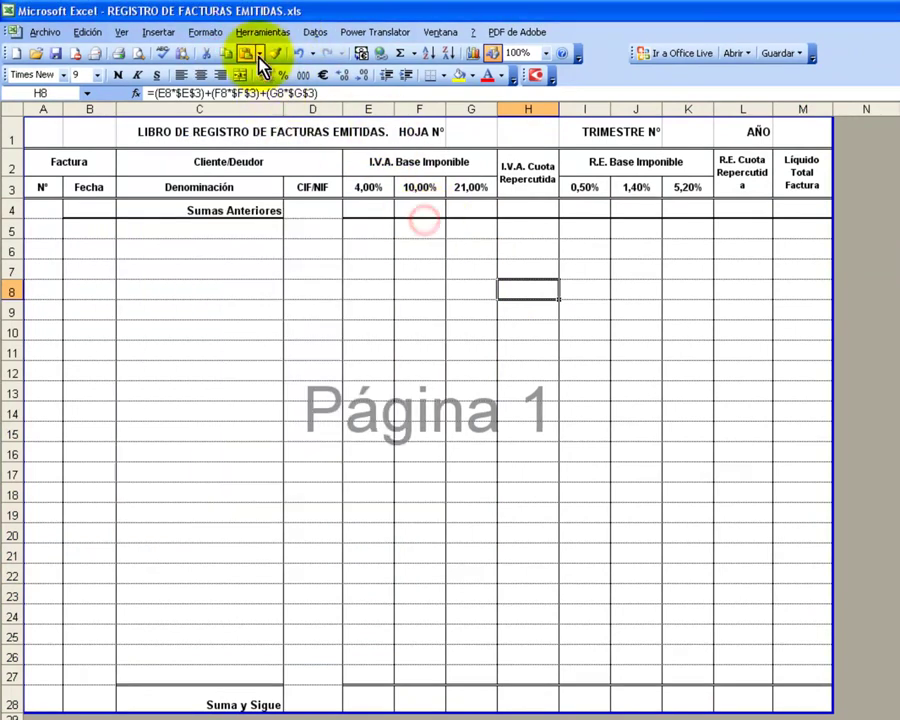
# Re-enable Valores cero so columns H–M show 0,00 again
pyautogui.click(262, 32)
pyautogui.click(278, 289)
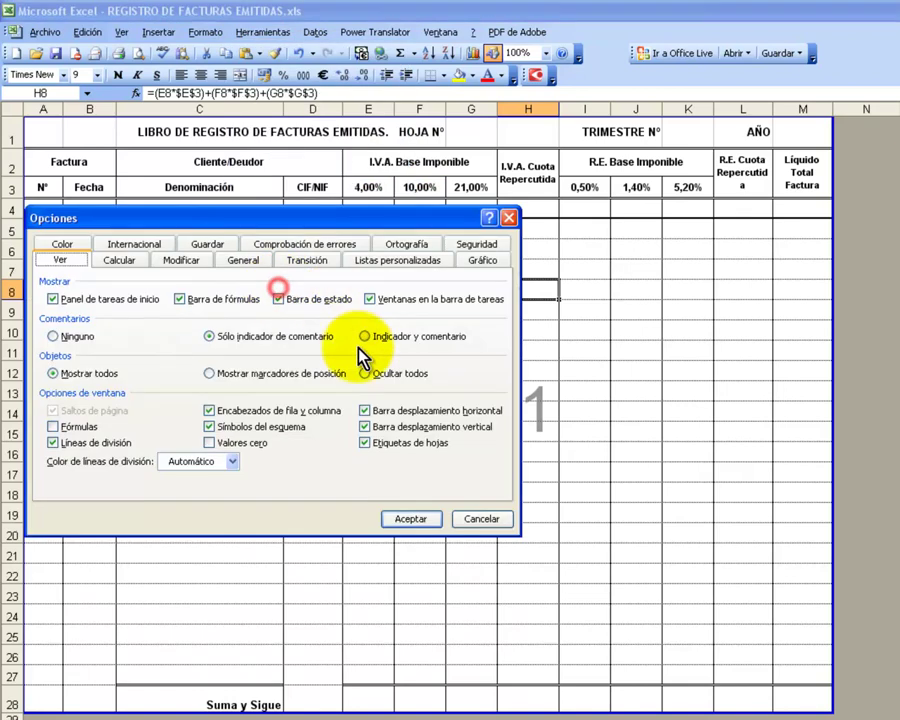
pyautogui.click(226, 455)
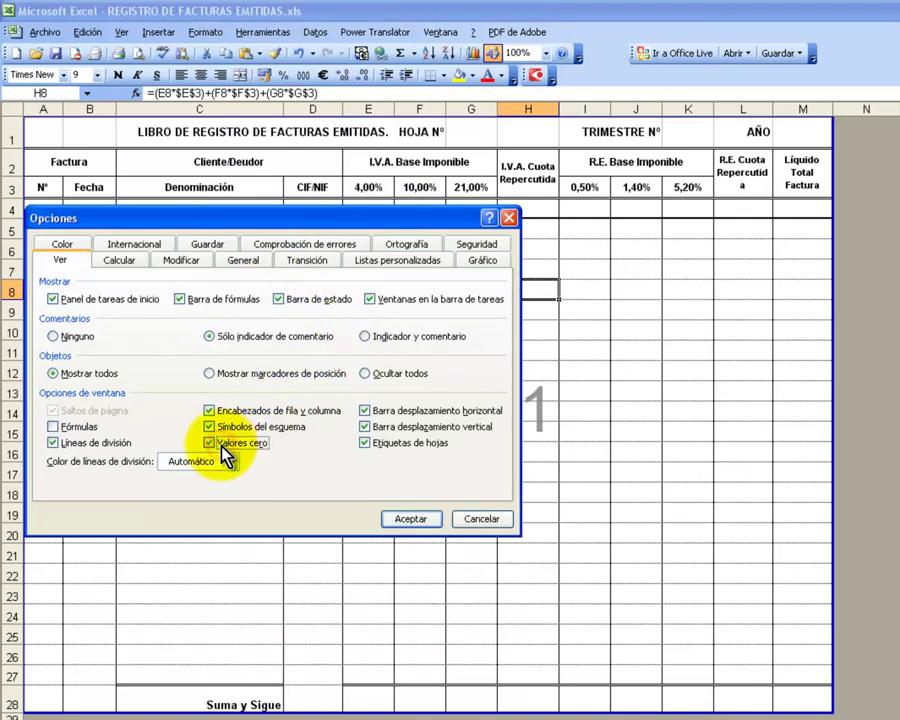
pyautogui.click(414, 522)
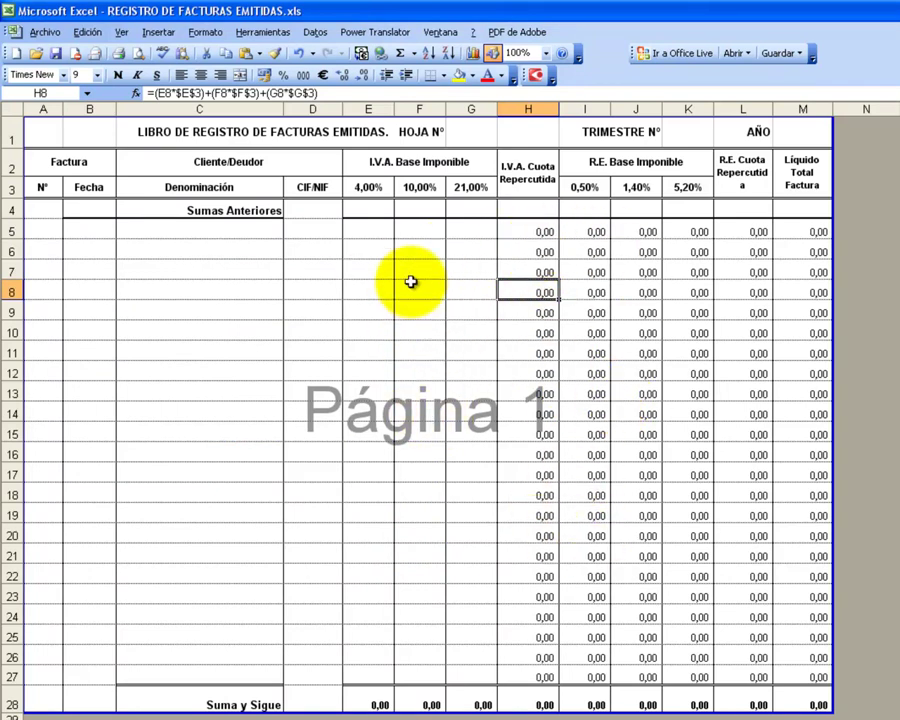
pyautogui.moveTo(378, 230); pyautogui.dragTo(495, 231)
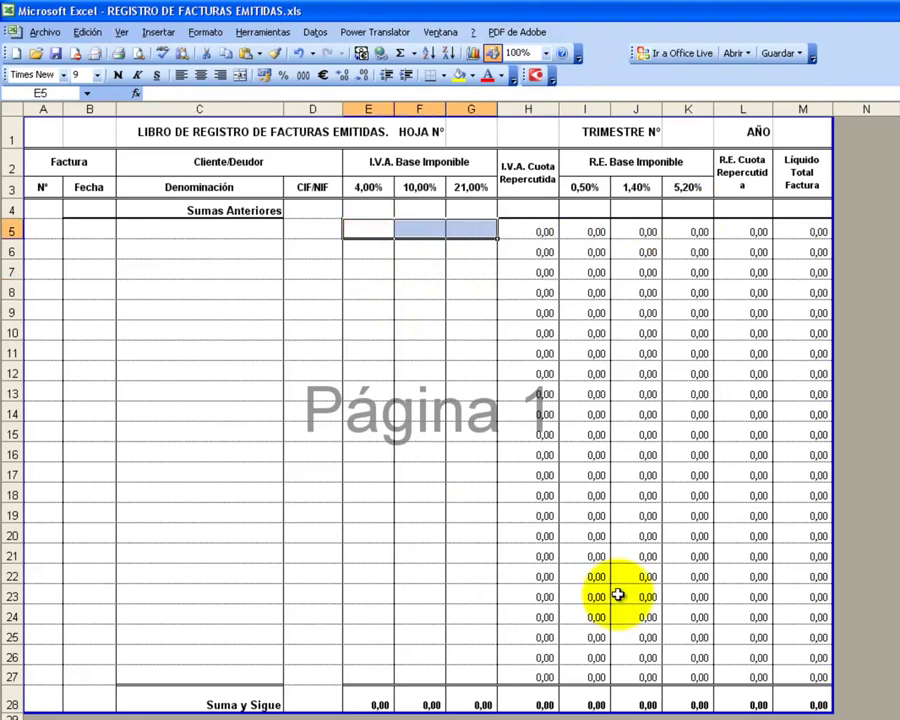
# Hide zero values again by unchecking Valores cero in the View options
pyautogui.click(414, 268)
pyautogui.click(256, 31)
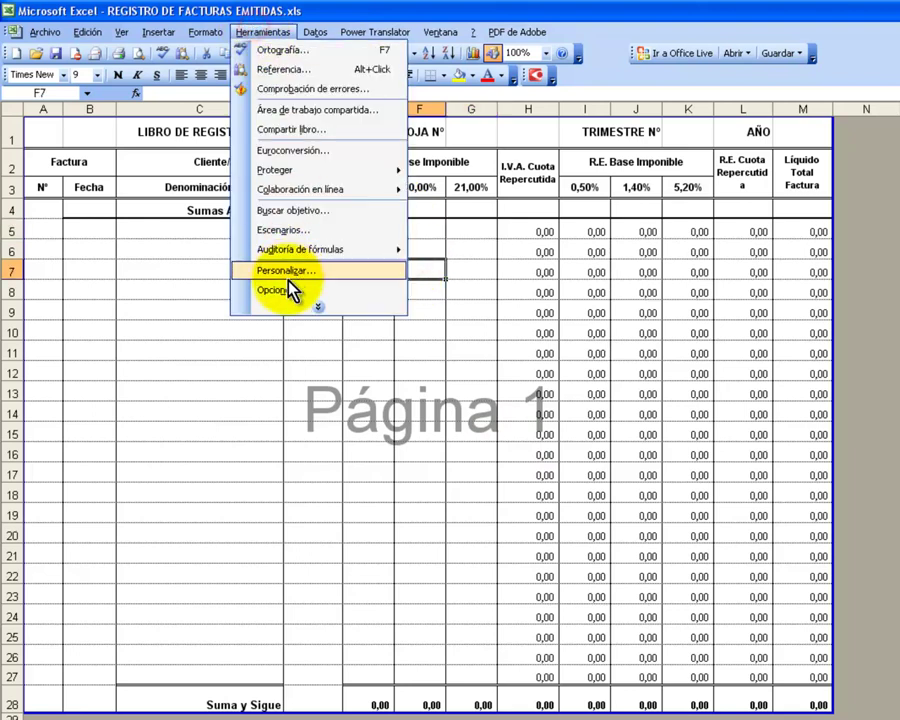
pyautogui.click(288, 289)
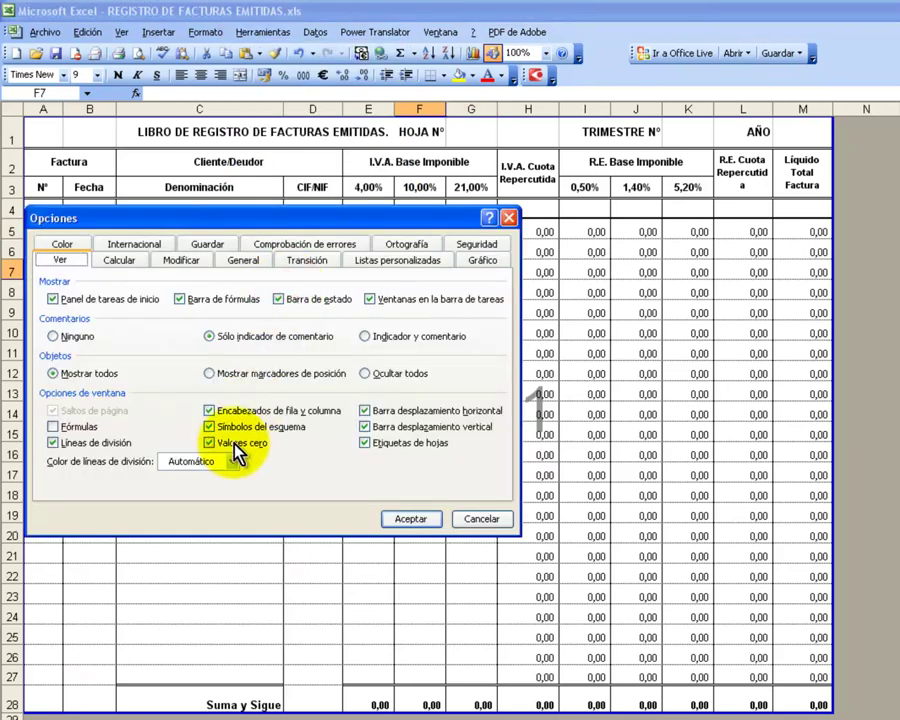
pyautogui.click(408, 521)
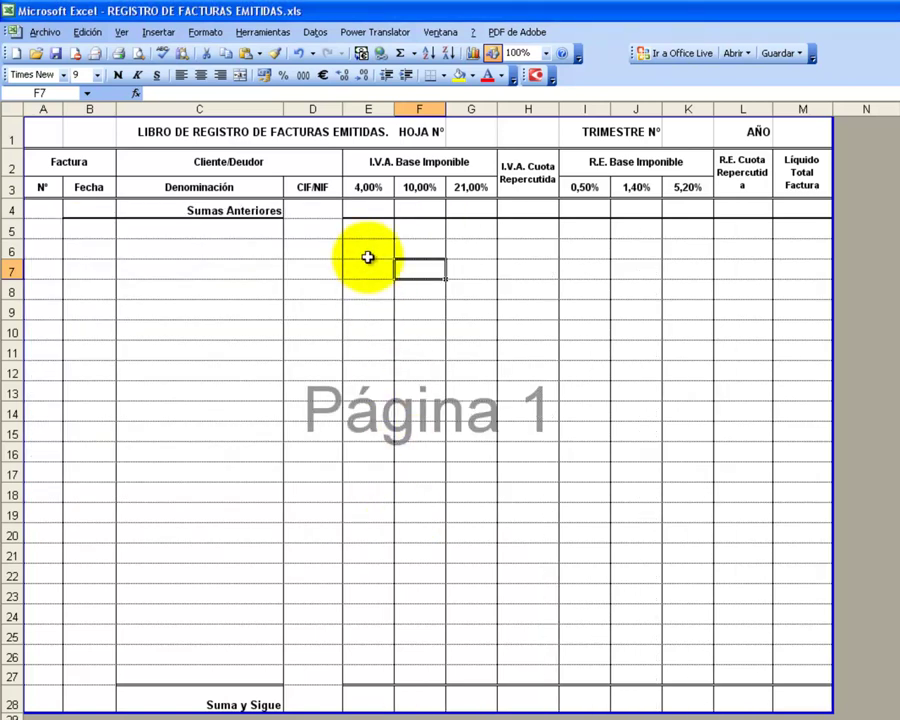
# Unlock cell C7 by clearing Bloqueada in its protection settings
pyautogui.click(145, 231)
pyautogui.click(159, 272)
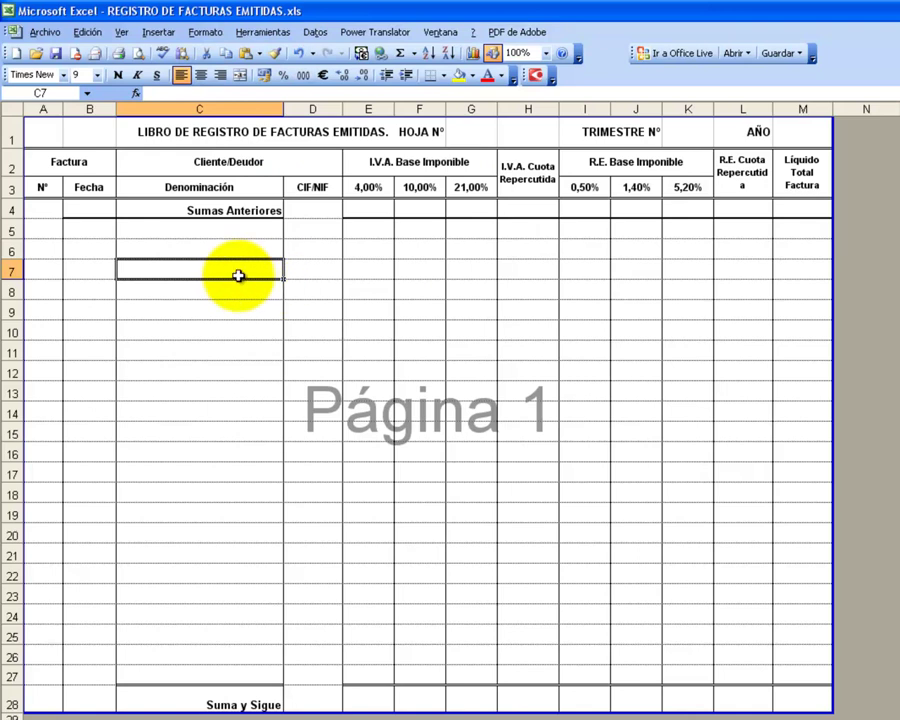
pyautogui.click(205, 32)
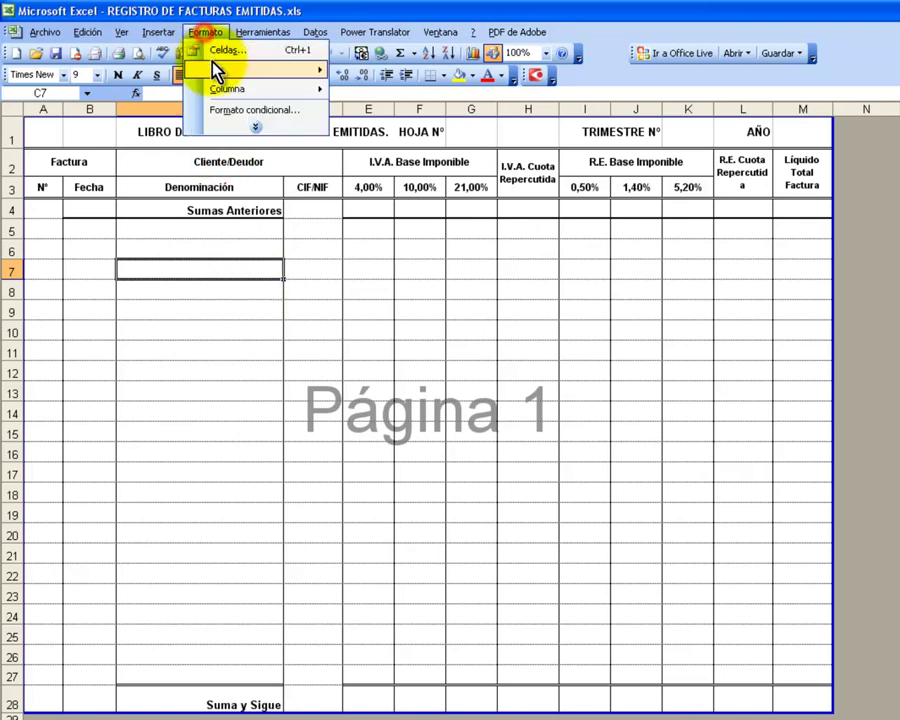
pyautogui.click(214, 49)
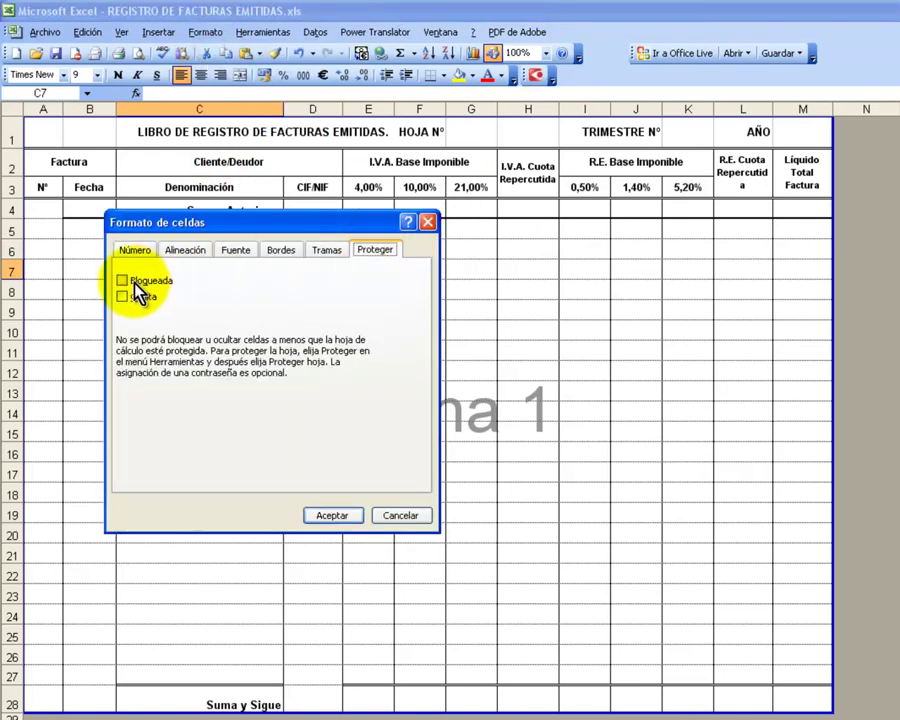
pyautogui.click(334, 516)
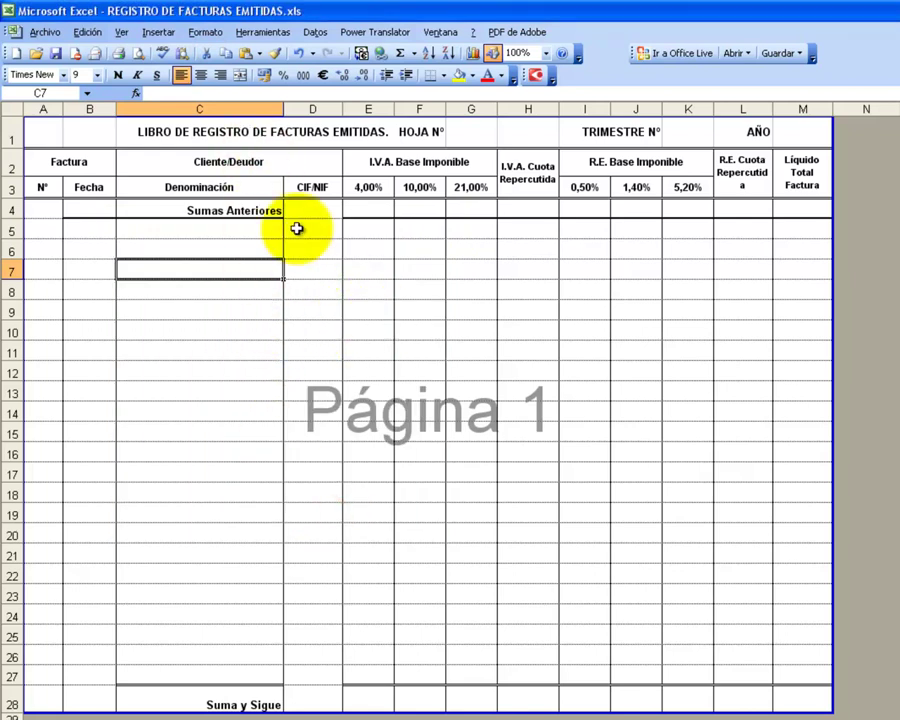
# Protect the worksheet without a password
pyautogui.click(240, 32)
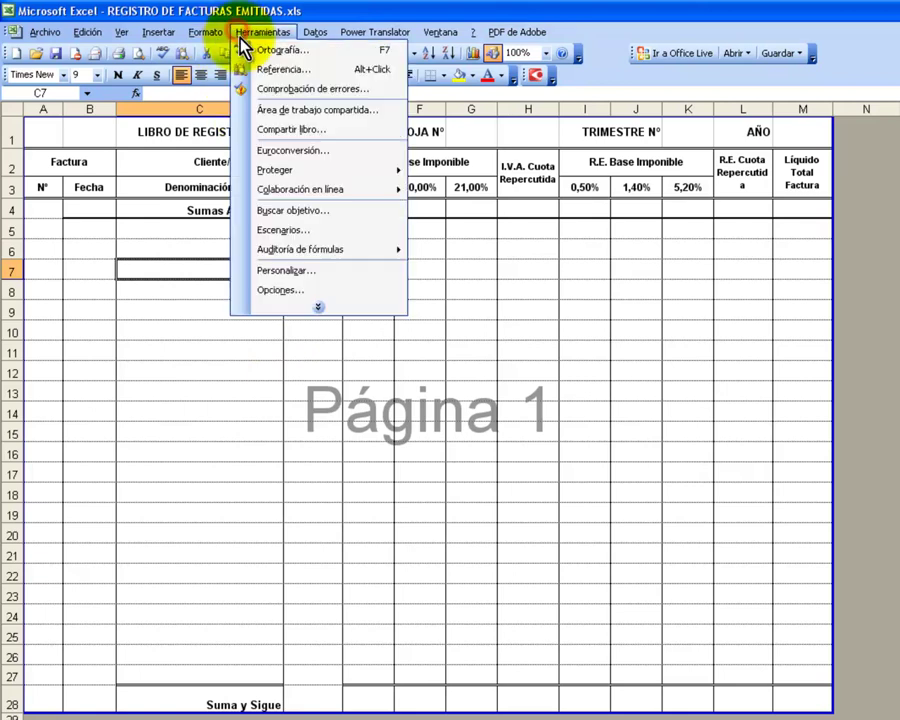
pyautogui.moveTo(300, 170)
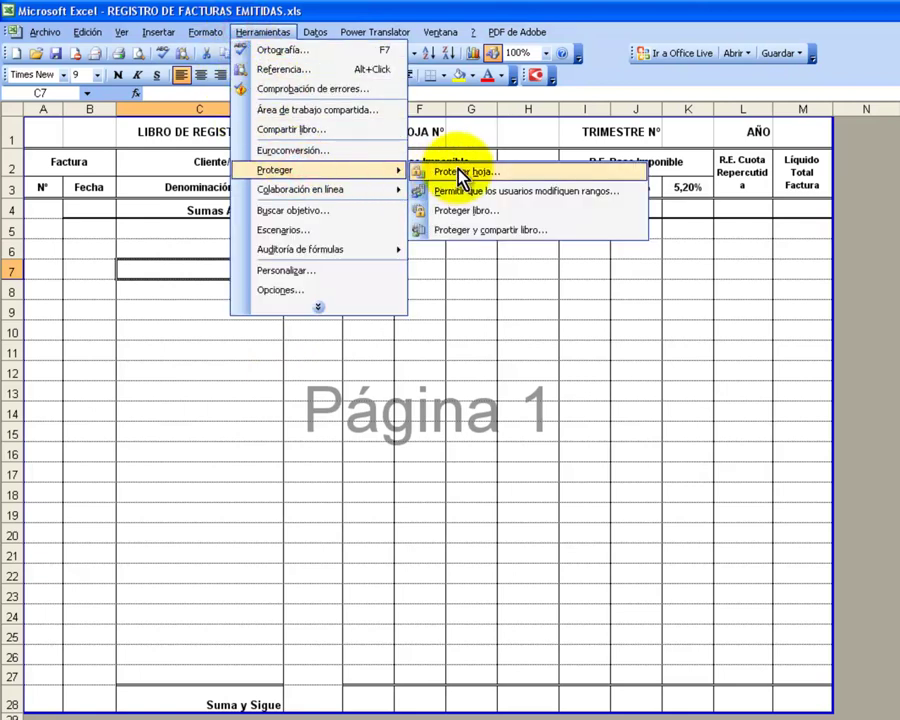
pyautogui.click(460, 173)
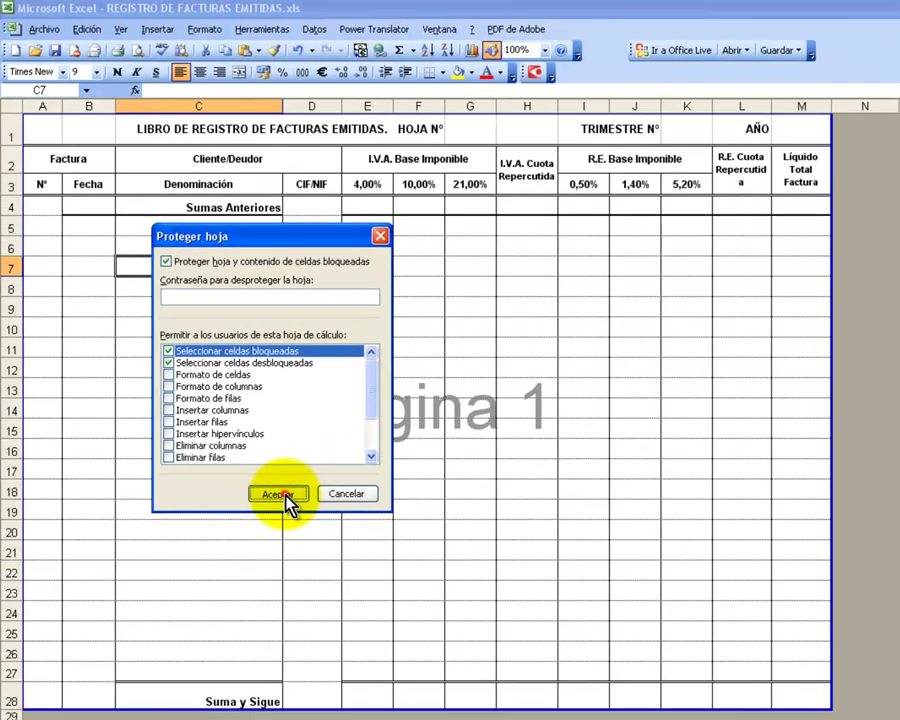
pyautogui.click(439, 591)
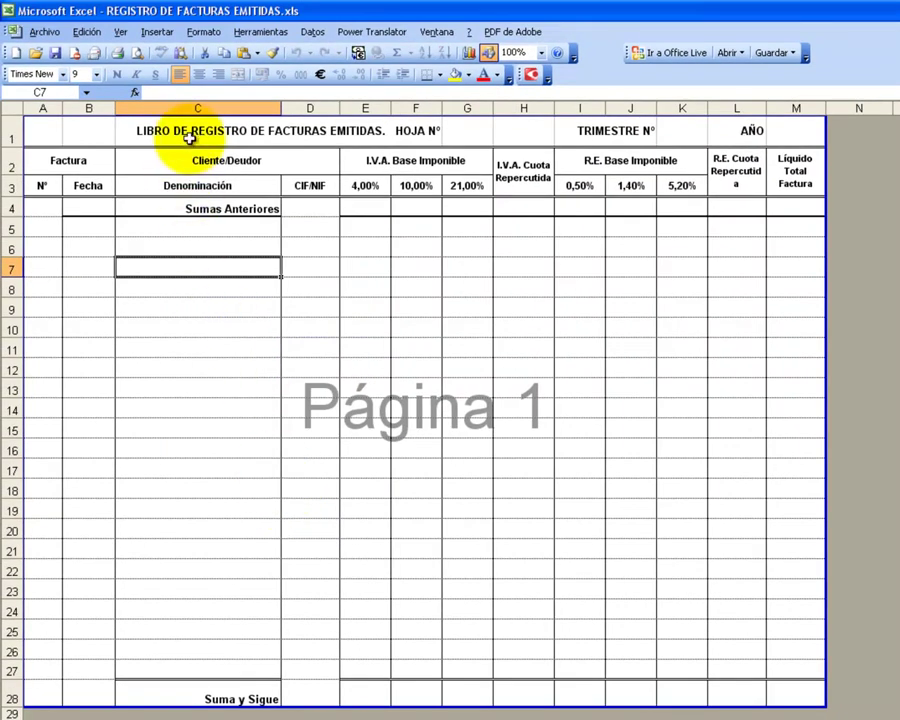
# Confirm the A1 title refuses edits, then move to the editable cell G1
pyautogui.click(48, 129)
pyautogui.doubleClick(117, 133)
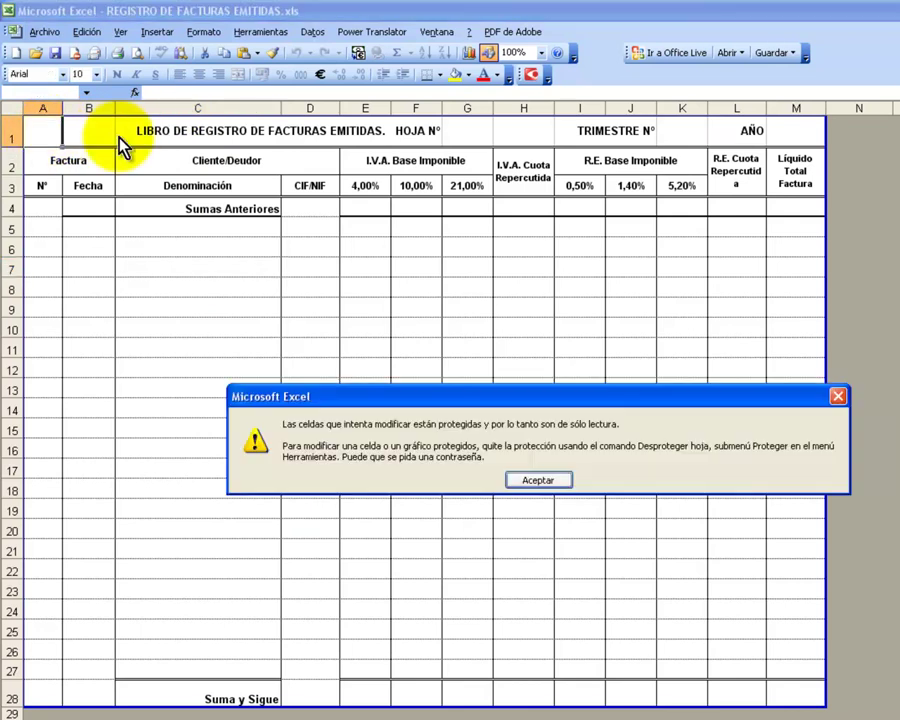
pyautogui.click(528, 481)
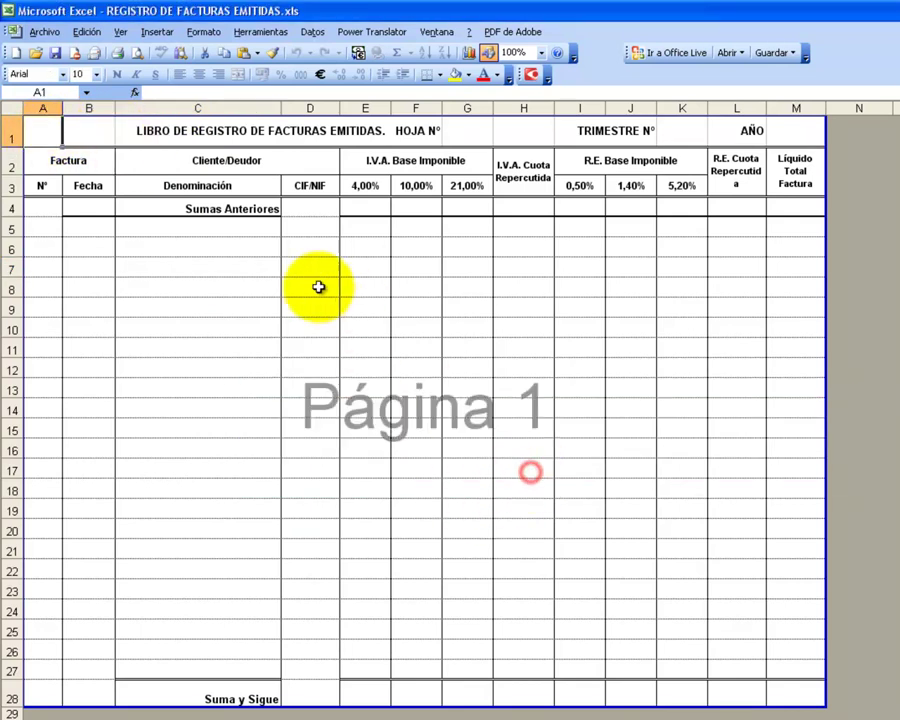
pyautogui.press('Tab')
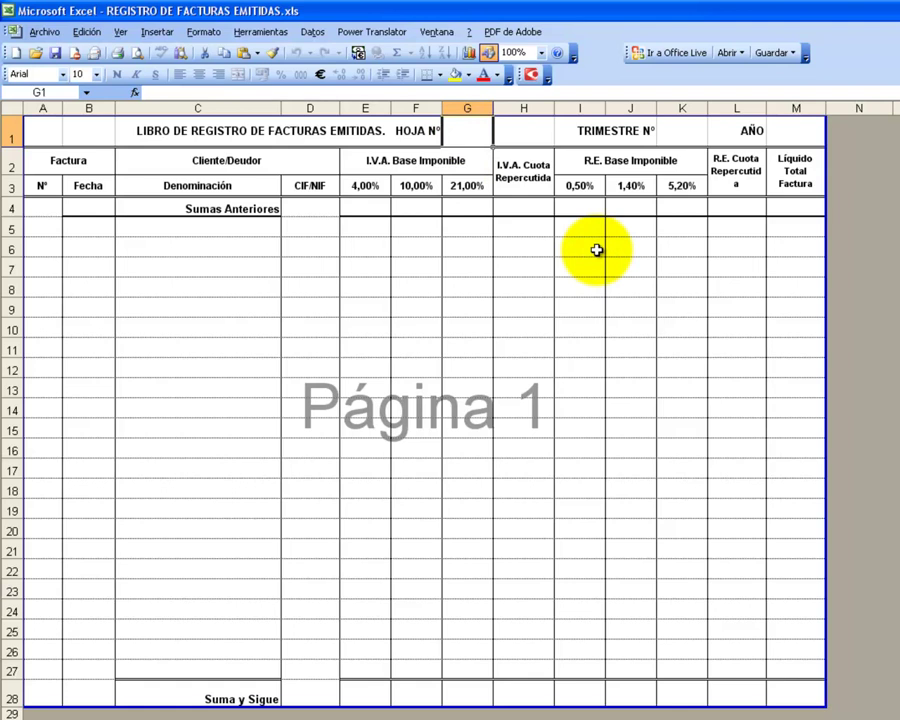
# Enter sheet number 1, quarter 1 and year 2013 in the header cells
pyautogui.write('1')
pyautogui.press('Tab')
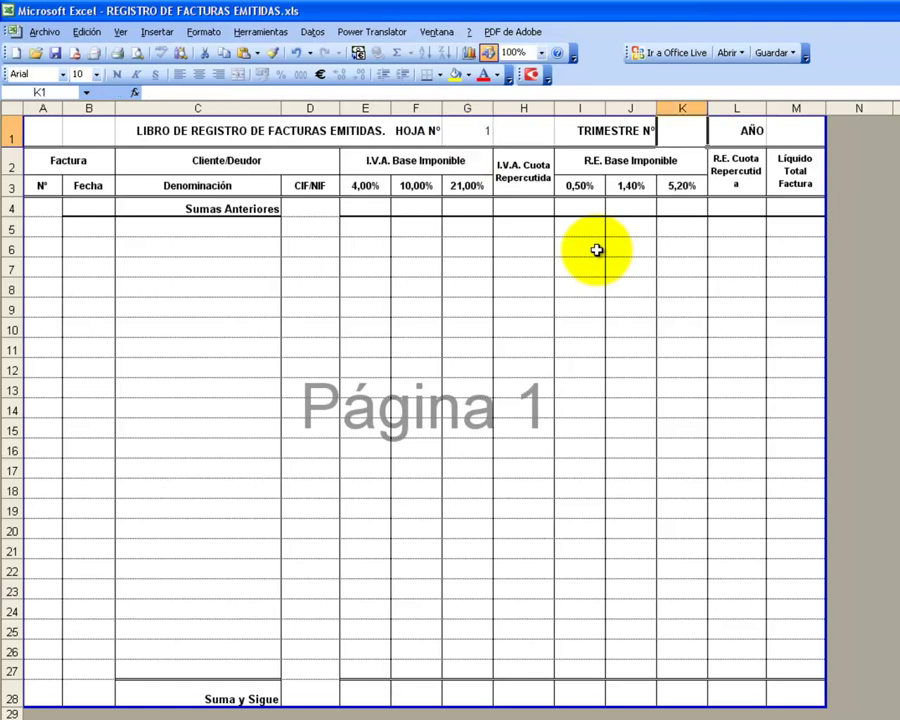
pyautogui.write('1')
pyautogui.press('Tab')
pyautogui.write('20')
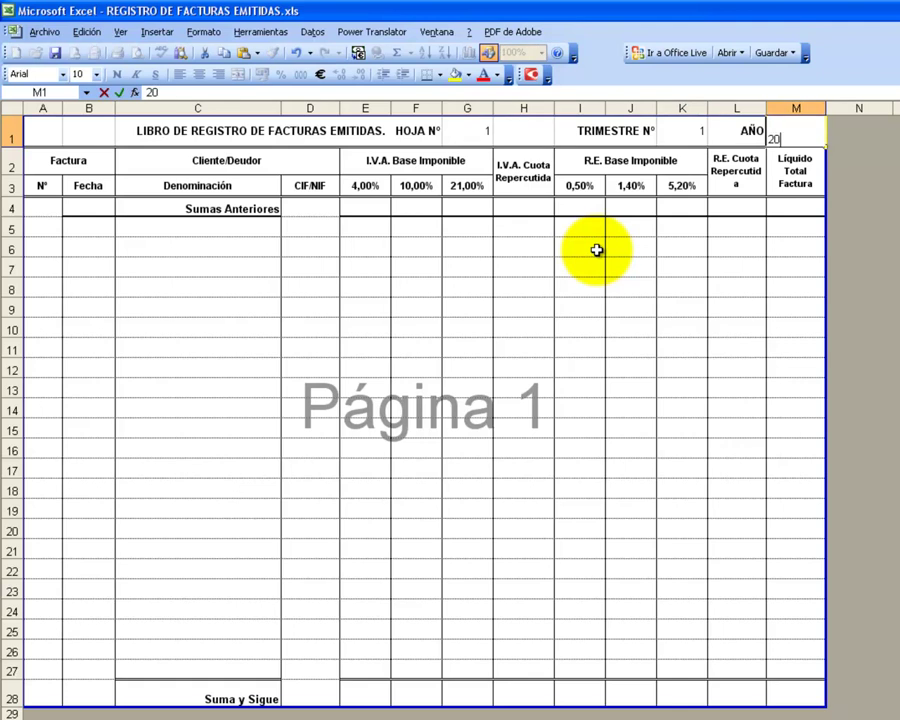
pyautogui.press('Tab')
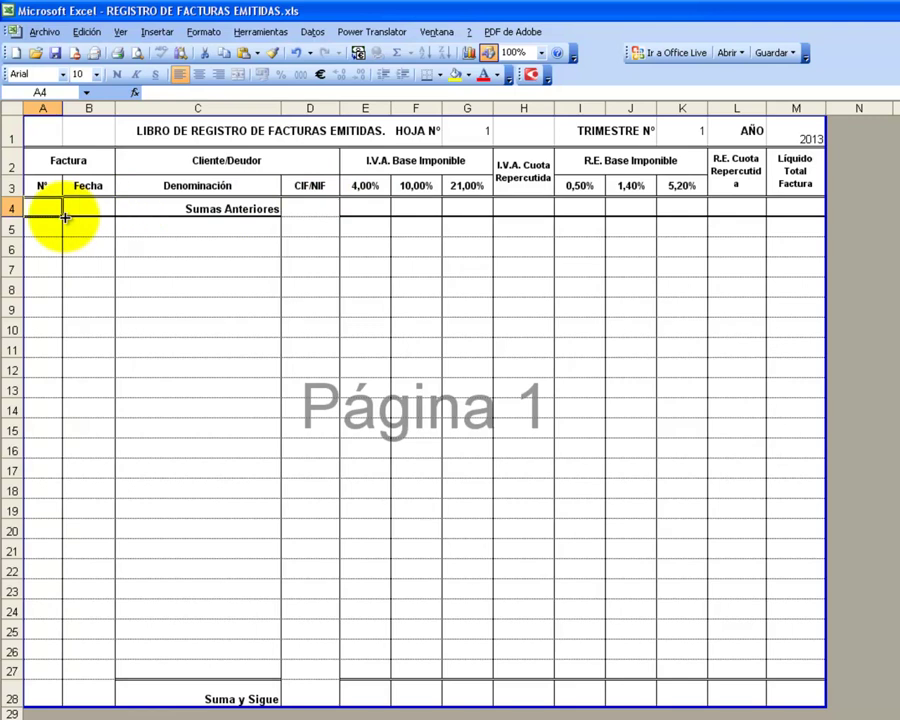
# Change the sheet number in G1 to 2
pyautogui.click(480, 134)
pyautogui.click(671, 128)
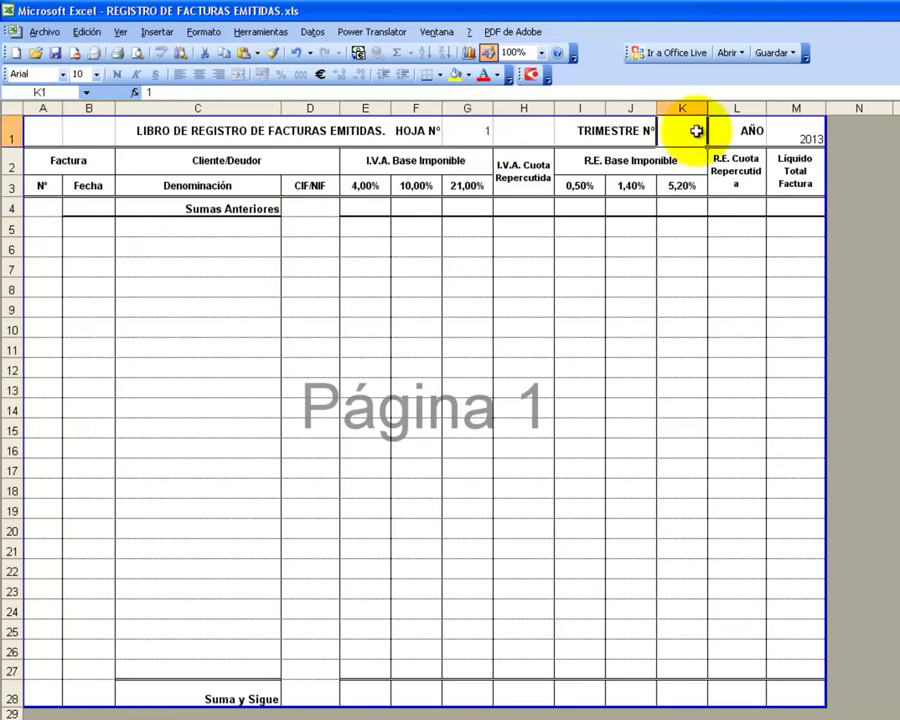
pyautogui.click(480, 134)
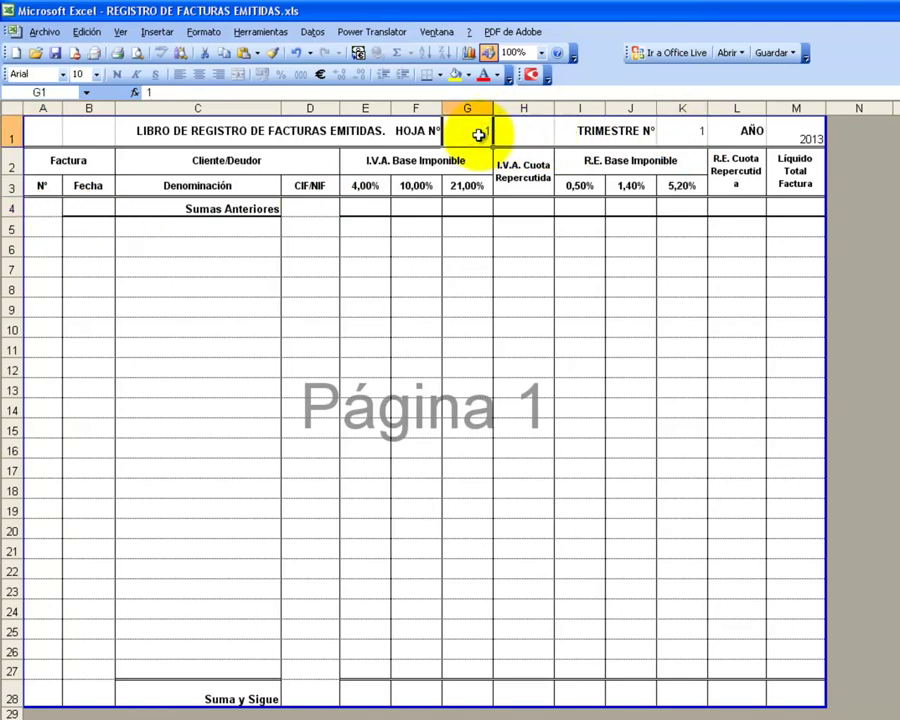
pyautogui.write('2')
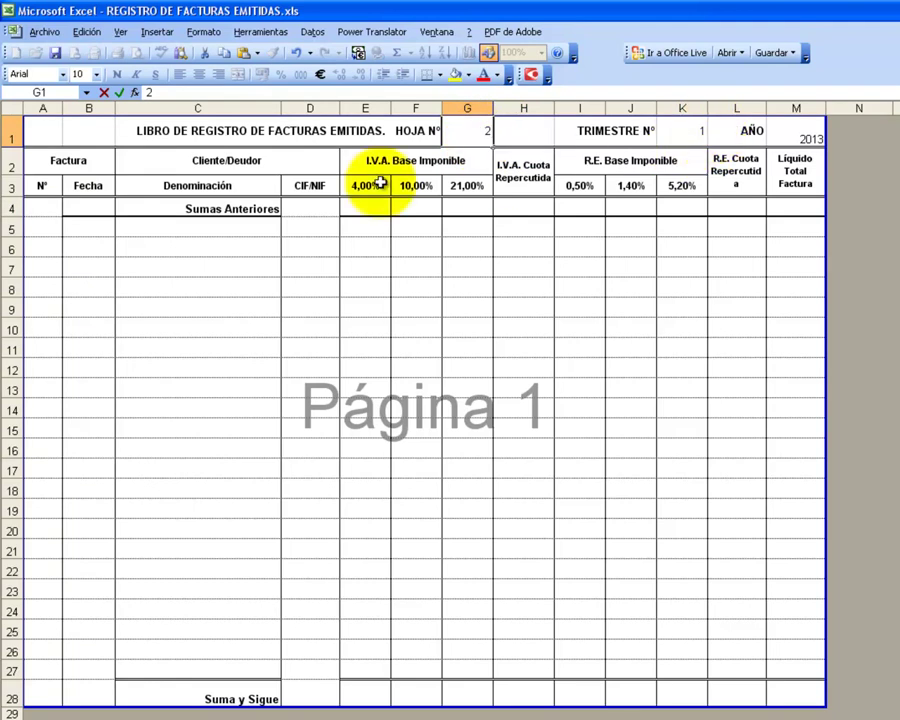
# Enter the date 15/02/2013 in cell B4
pyautogui.click(72, 211)
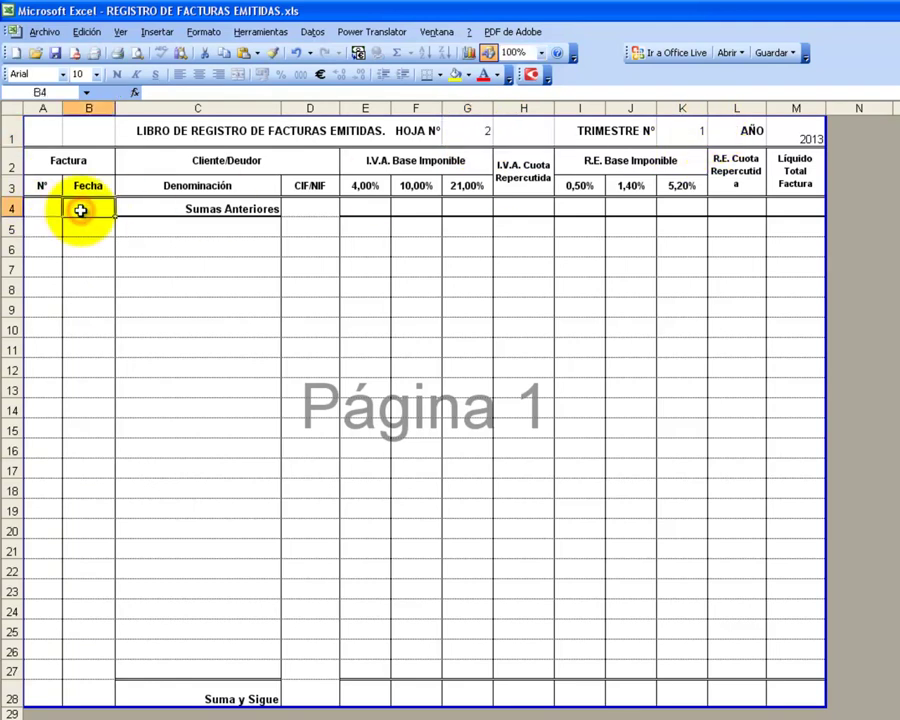
pyautogui.write('15-2')
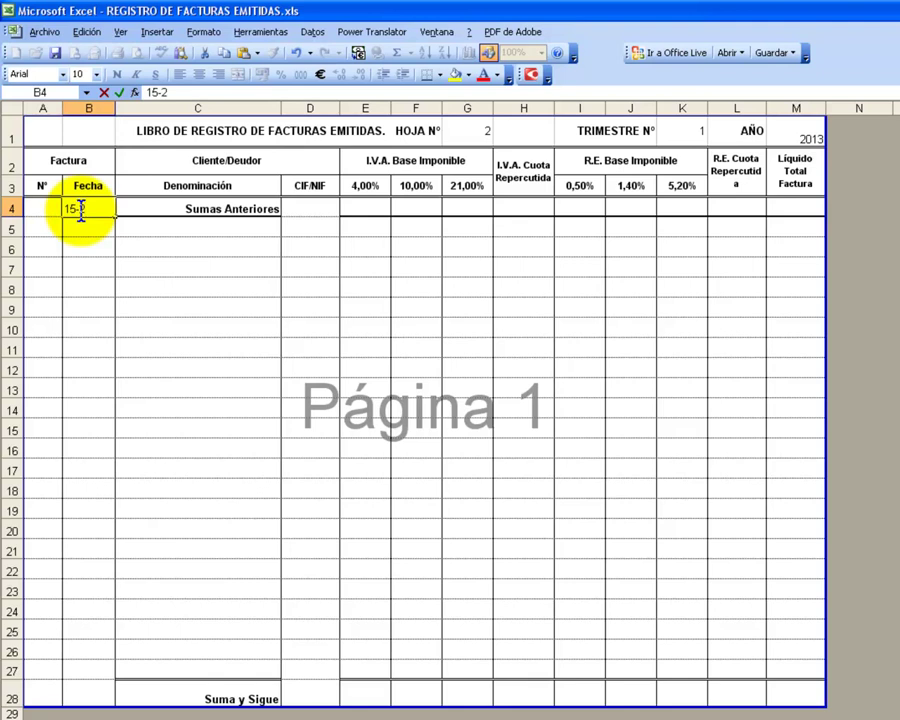
pyautogui.press('Tab')
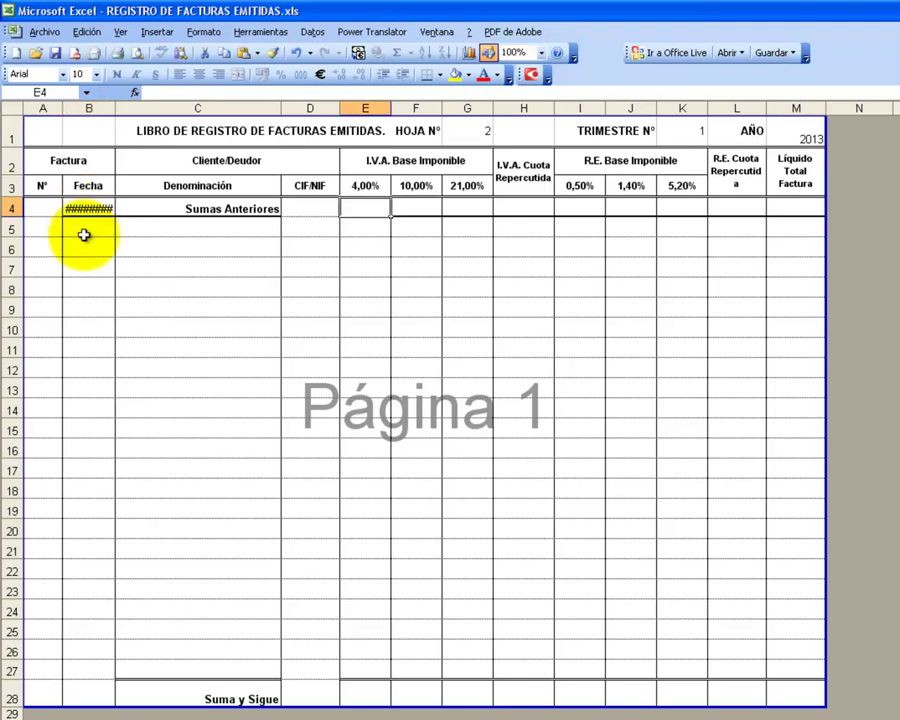
pyautogui.click(88, 208)
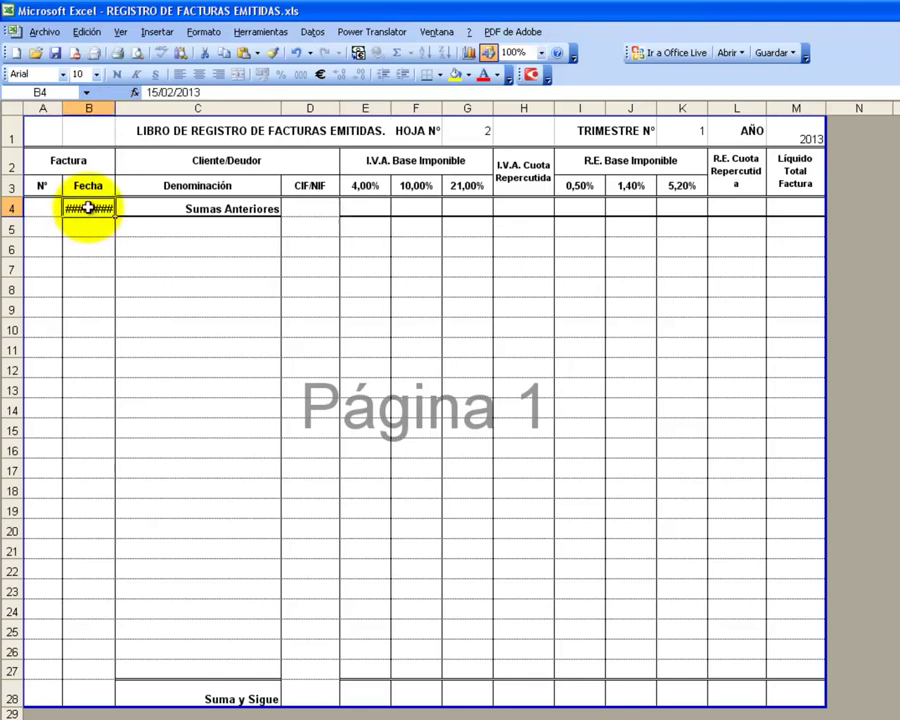
pyautogui.click(100, 108)
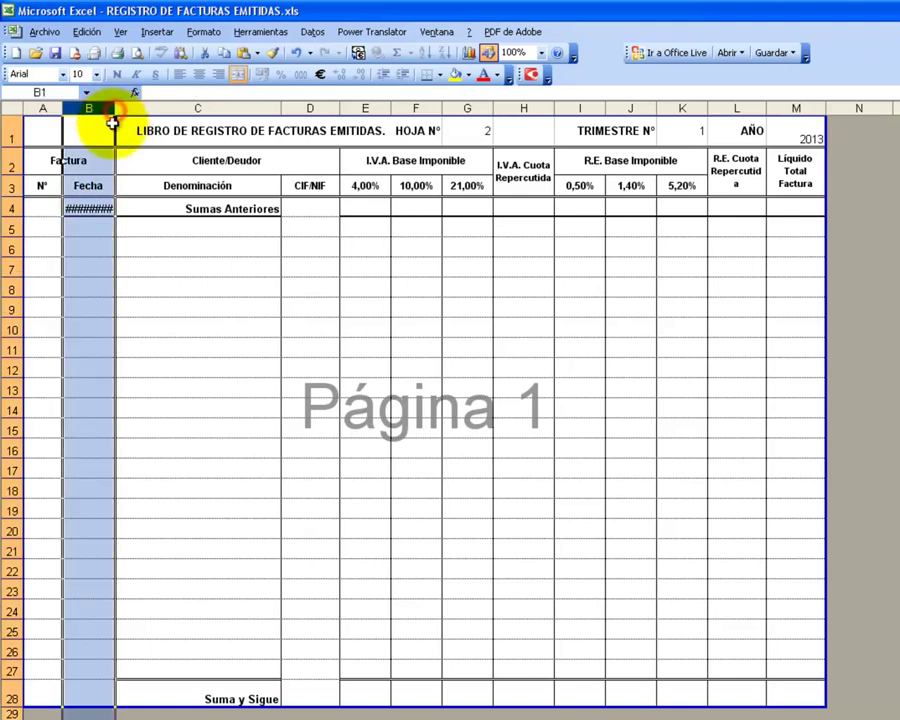
pyautogui.click(93, 209)
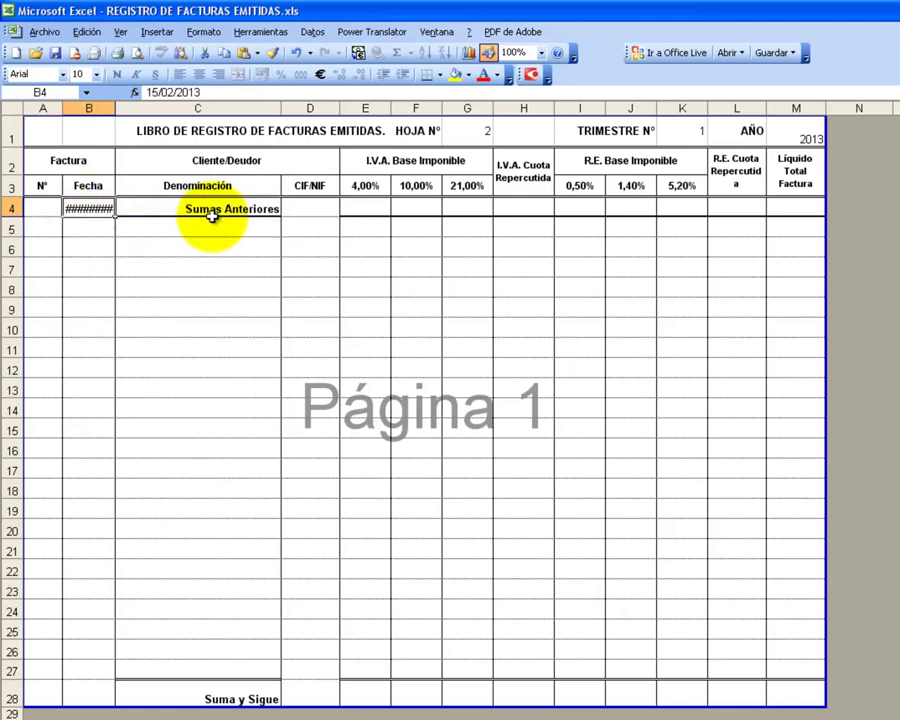
# Unprotect the sheet and set A4:B27 to Times New Roman size 9
pyautogui.click(261, 32)
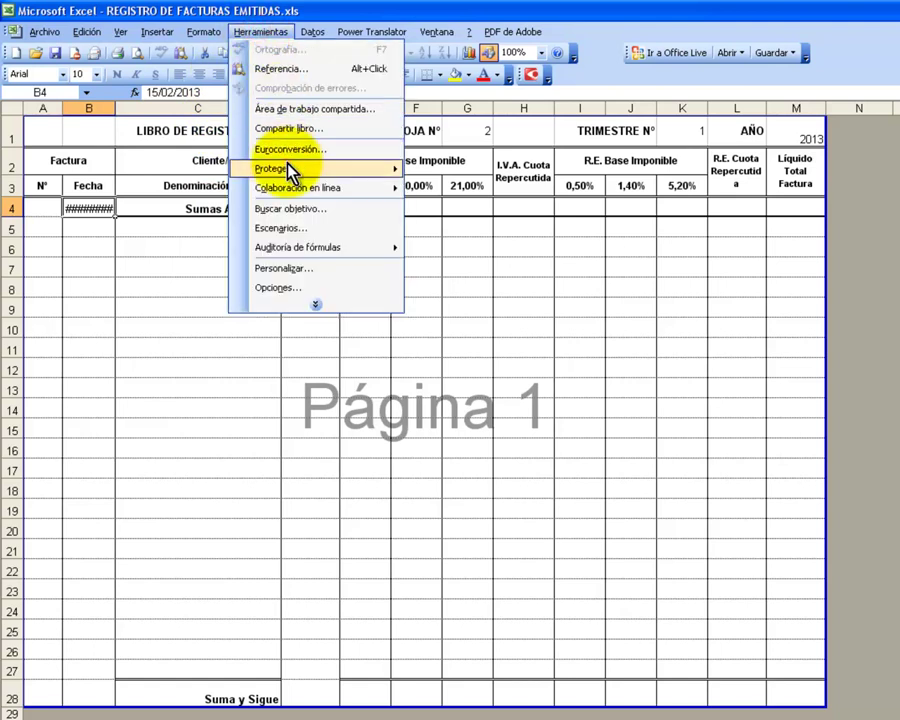
pyautogui.moveTo(273, 168)
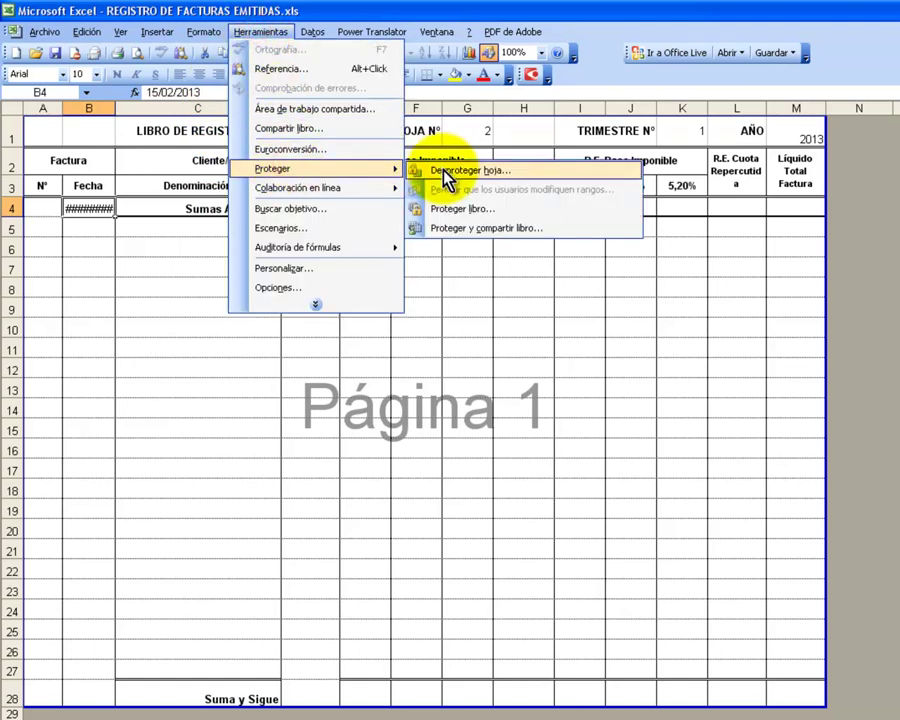
pyautogui.click(443, 171)
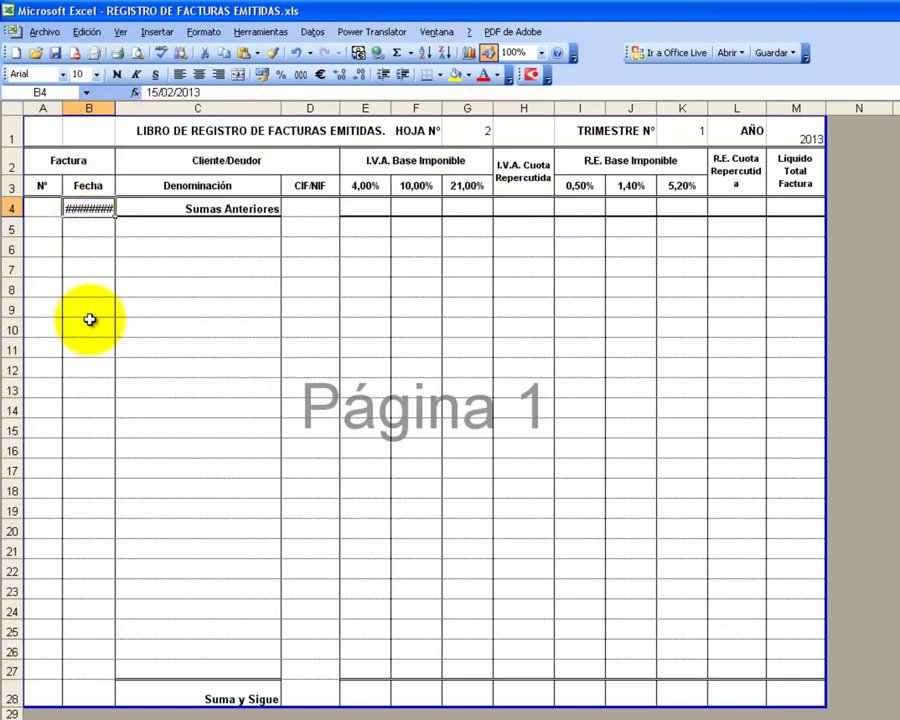
pyautogui.click(52, 211)
pyautogui.moveTo(52, 211)
pyautogui.mouseDown()
pyautogui.moveTo(73, 211)
pyautogui.moveTo(81, 662)
pyautogui.mouseUp()
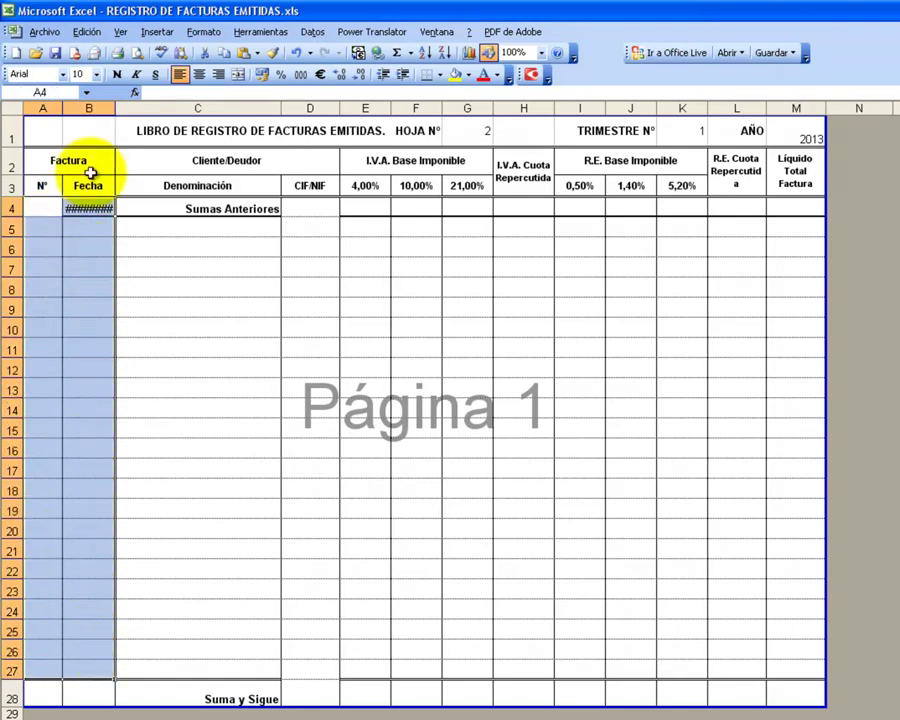
pyautogui.click(63, 74)
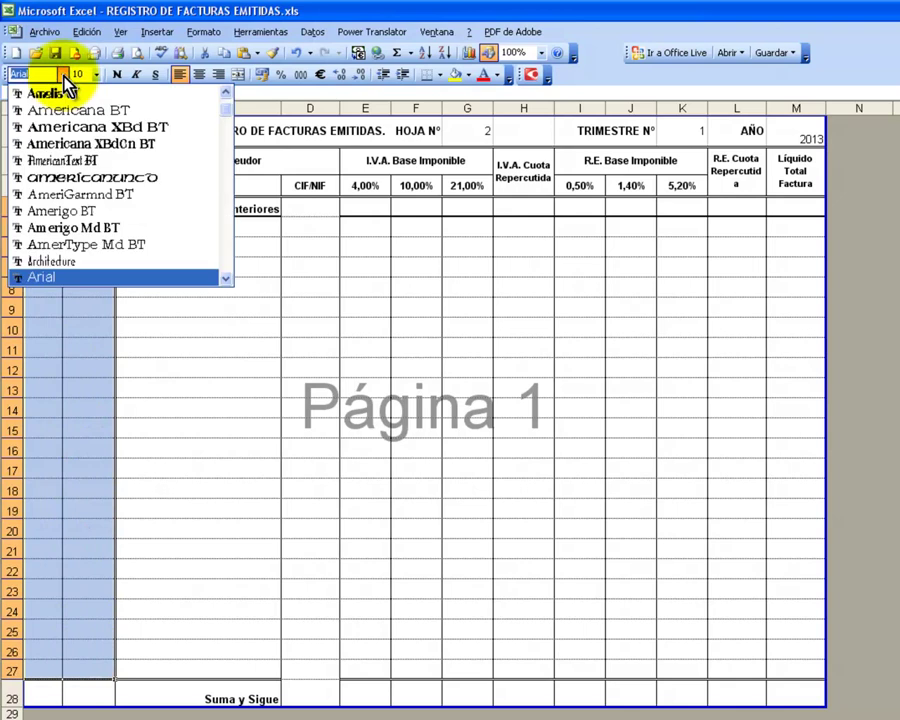
pyautogui.write('t')
pyautogui.scroll(-1, 60, 128)
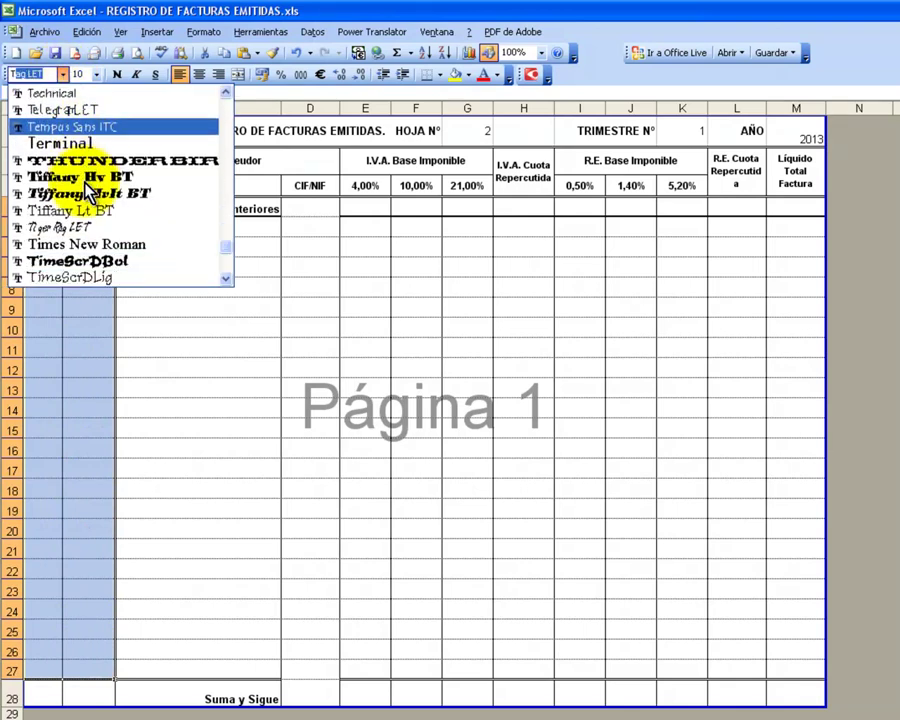
pyautogui.click(98, 244)
pyautogui.click(96, 74)
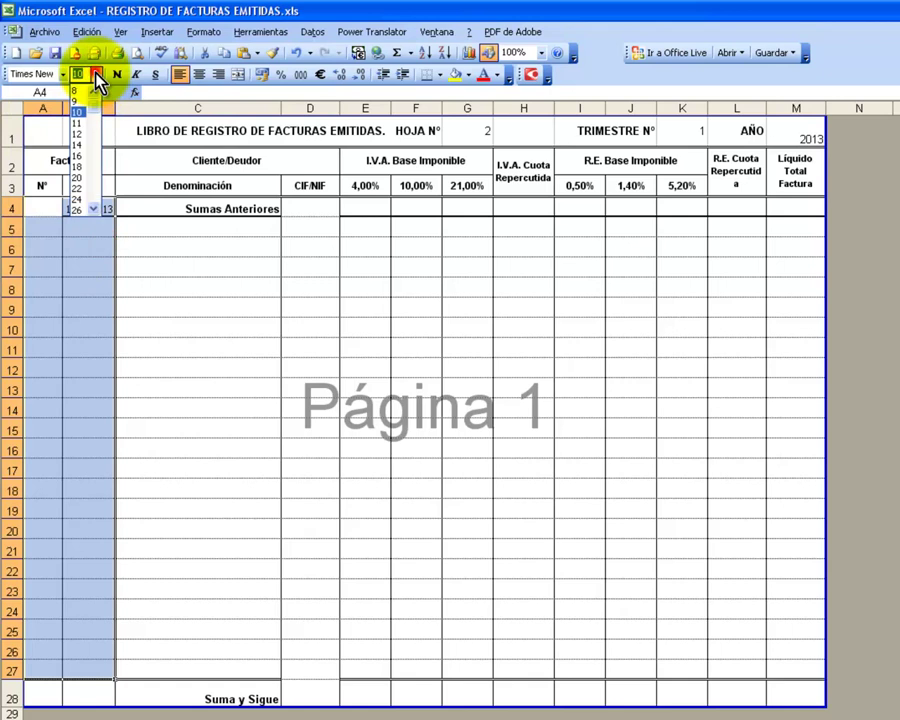
pyautogui.click(80, 100)
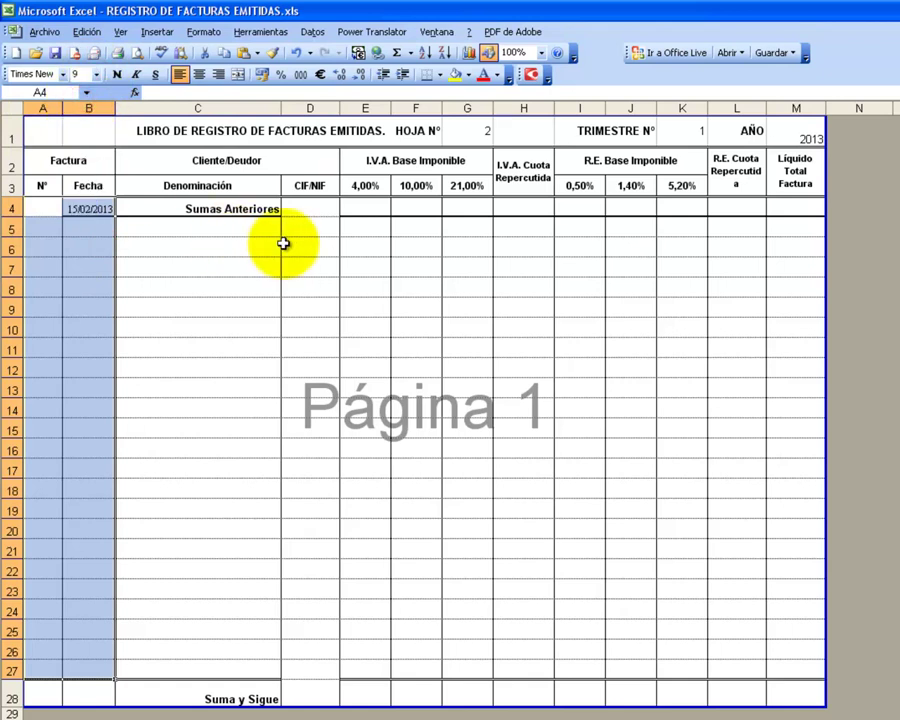
# Set row 4's cells D4:M4 to Times New Roman size 9
pyautogui.moveTo(302, 208); pyautogui.dragTo(773, 205)
pyautogui.click(63, 74)
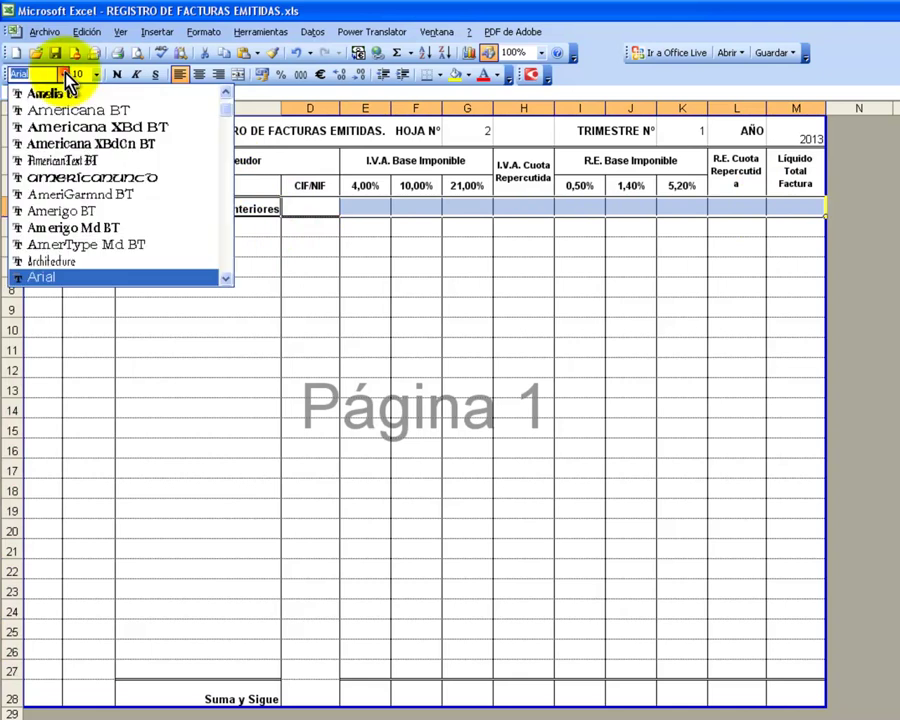
pyautogui.write('t')
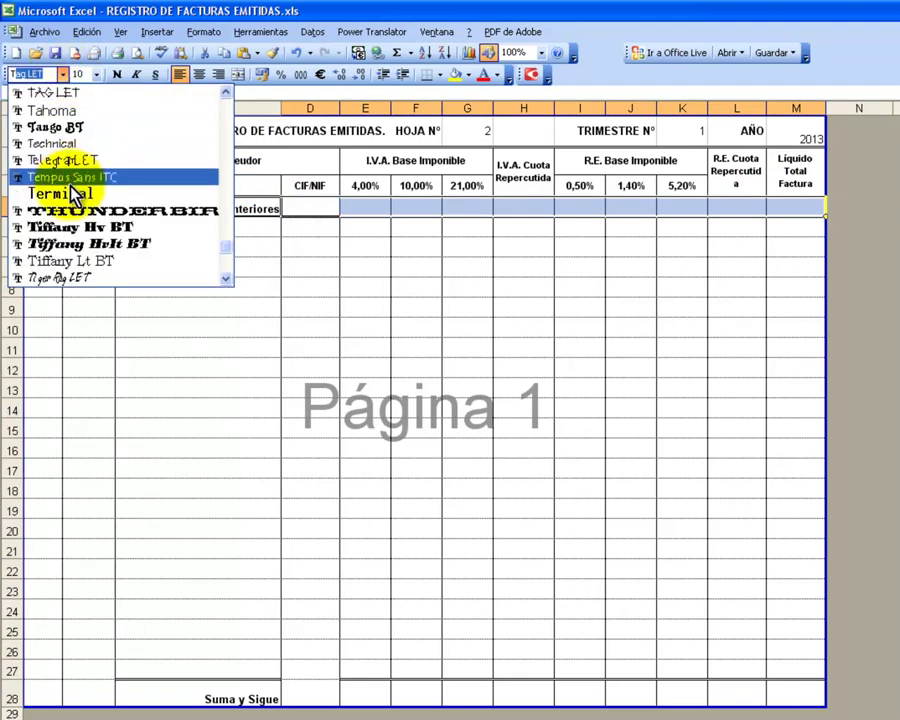
pyautogui.click(100, 244)
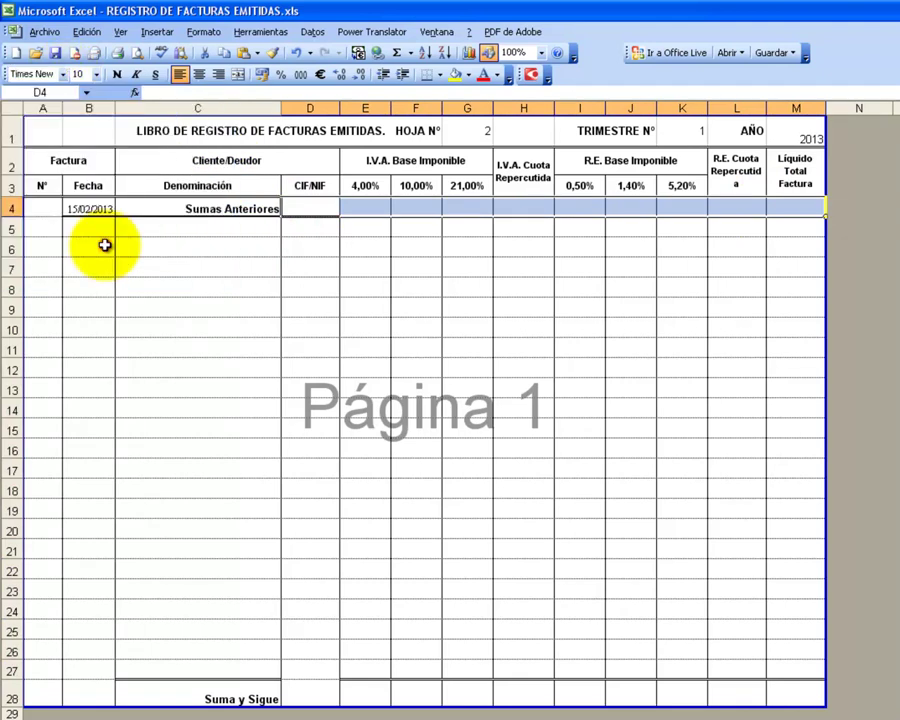
pyautogui.click(96, 74)
pyautogui.click(80, 100)
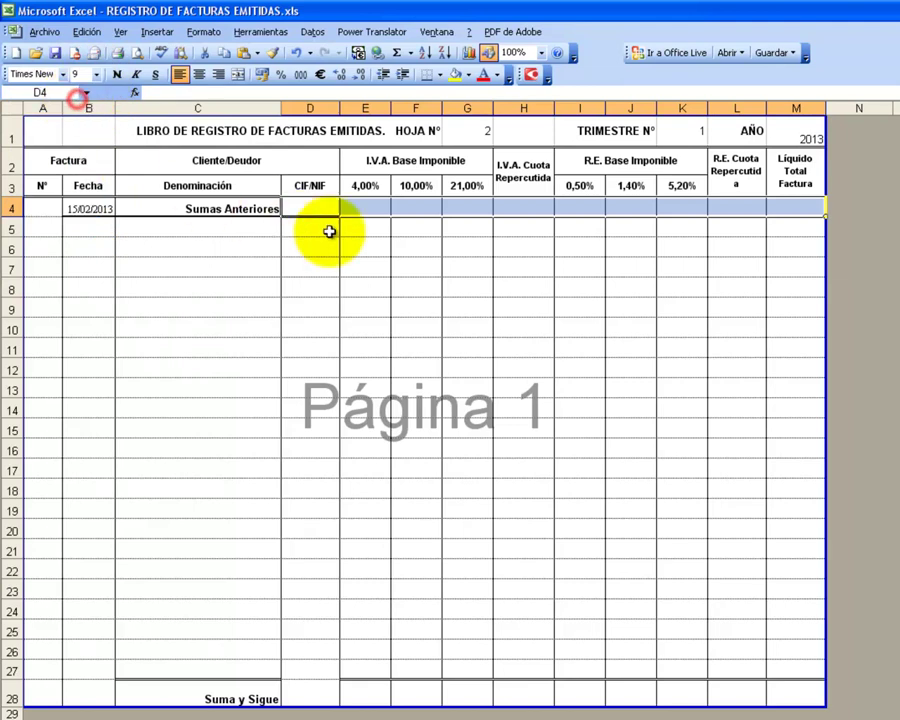
pyautogui.click(352, 231)
pyautogui.click(624, 232)
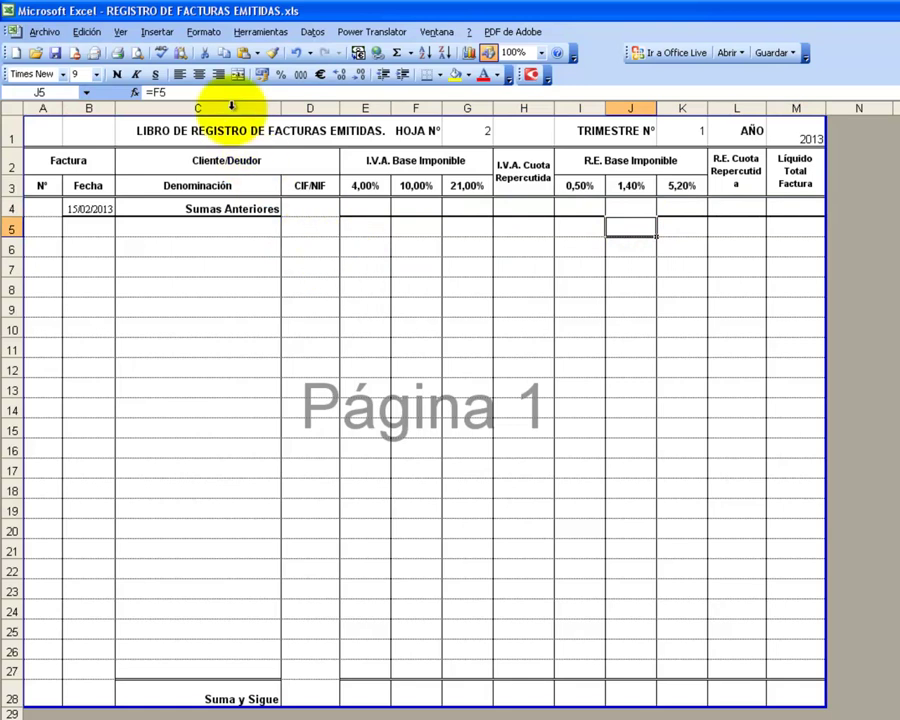
pyautogui.click(204, 32)
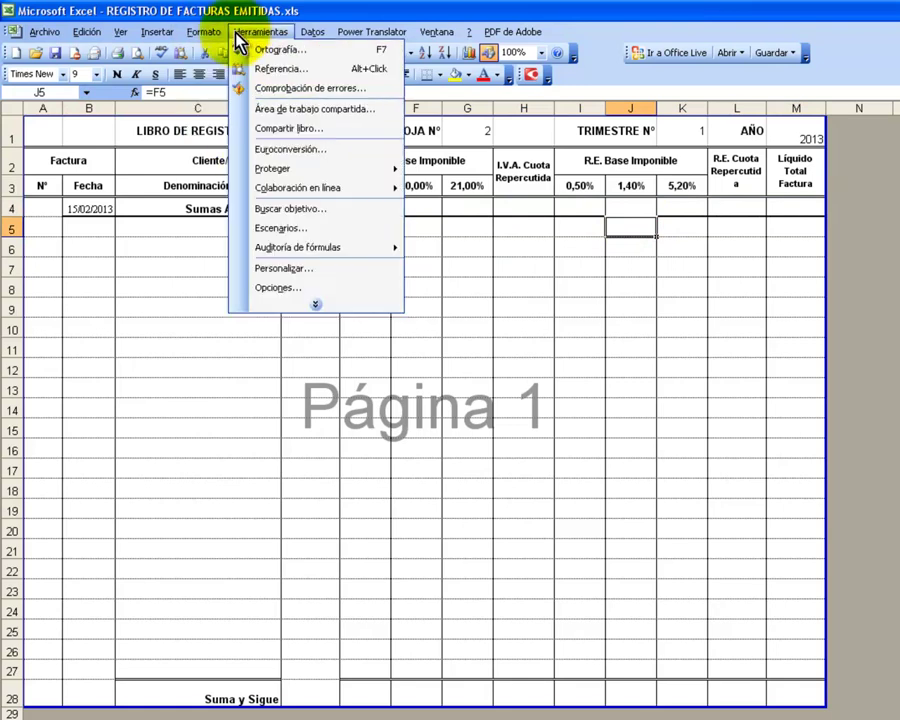
pyautogui.moveTo(260, 32)
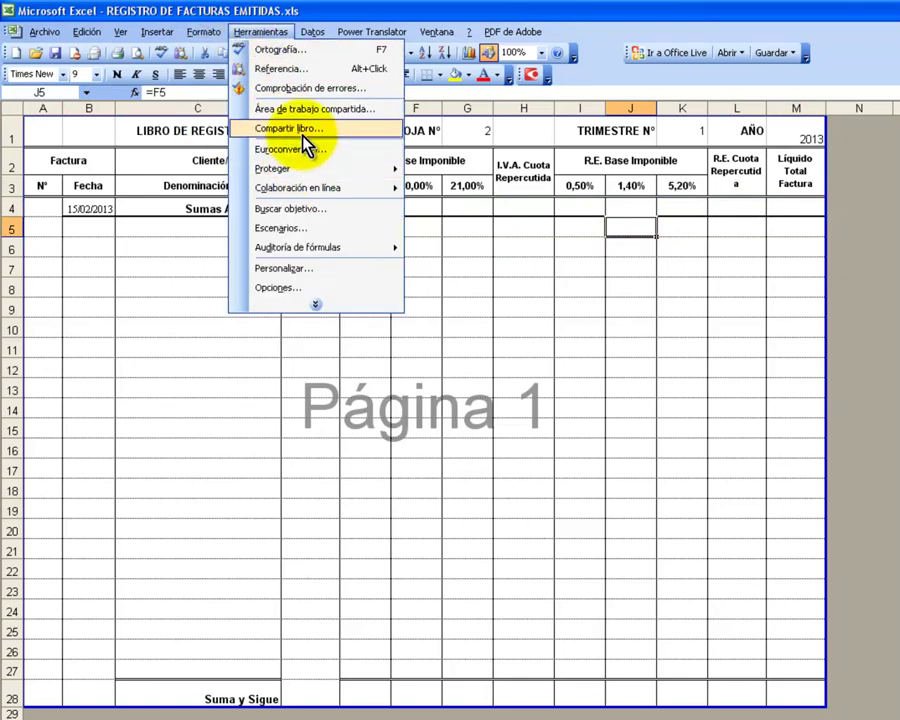
pyautogui.click(302, 168)
pyautogui.click(474, 172)
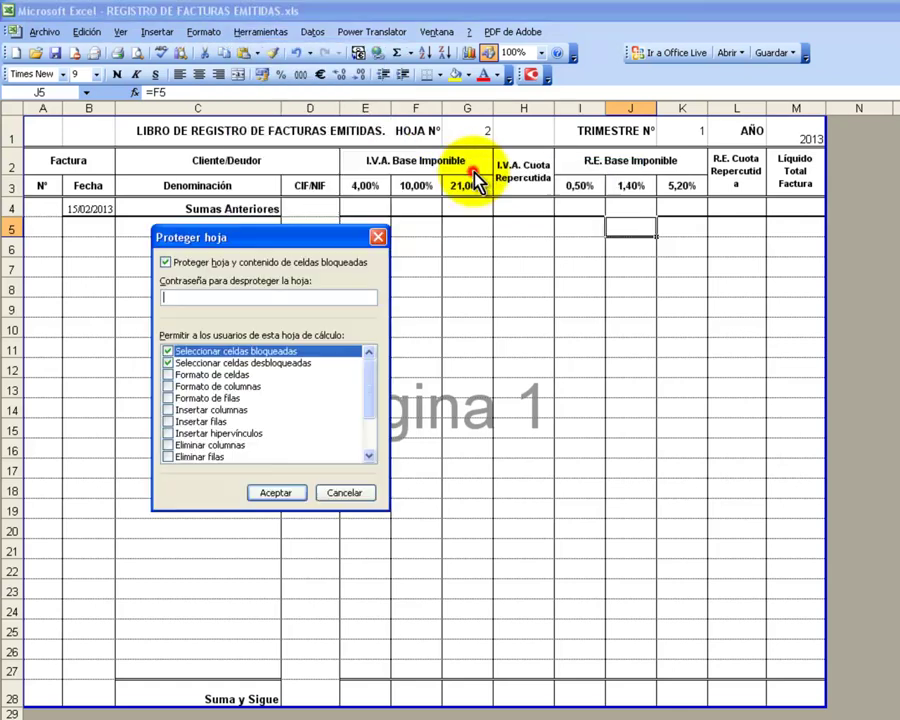
pyautogui.click(280, 496)
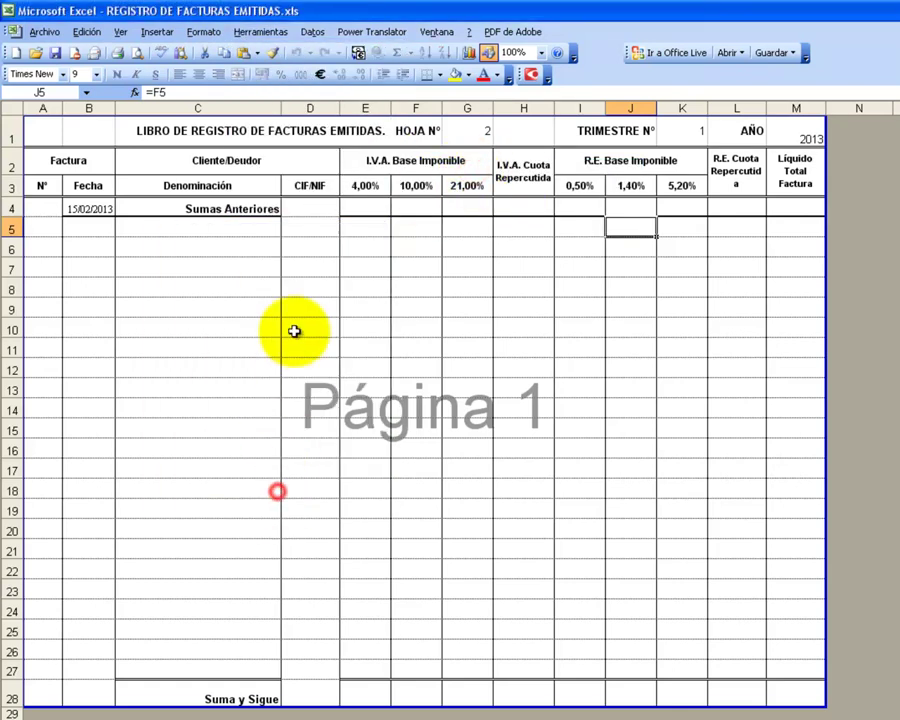
pyautogui.click(78, 213)
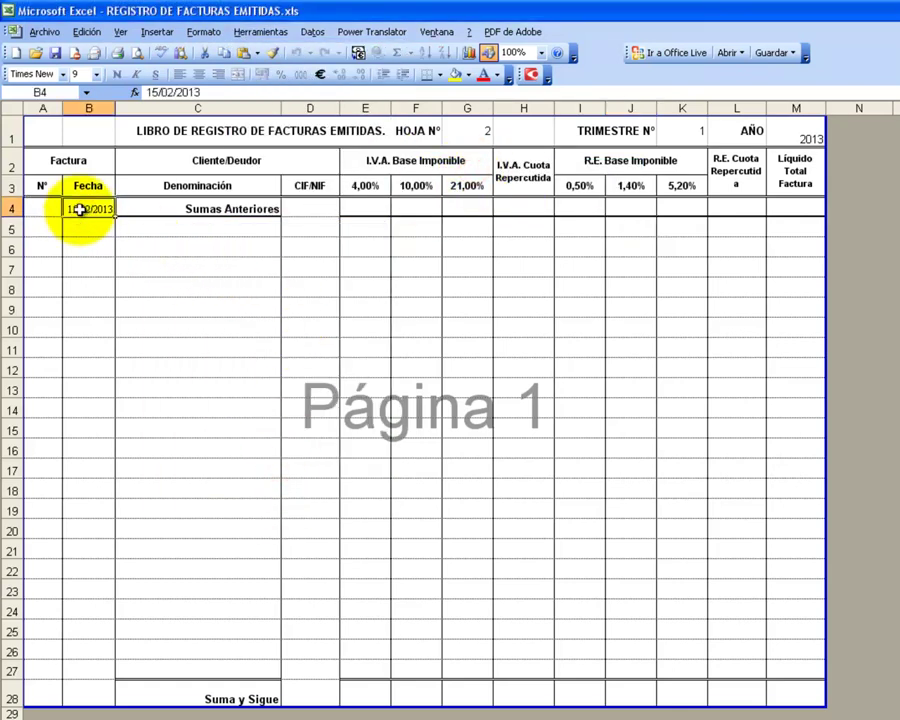
pyautogui.click(466, 130)
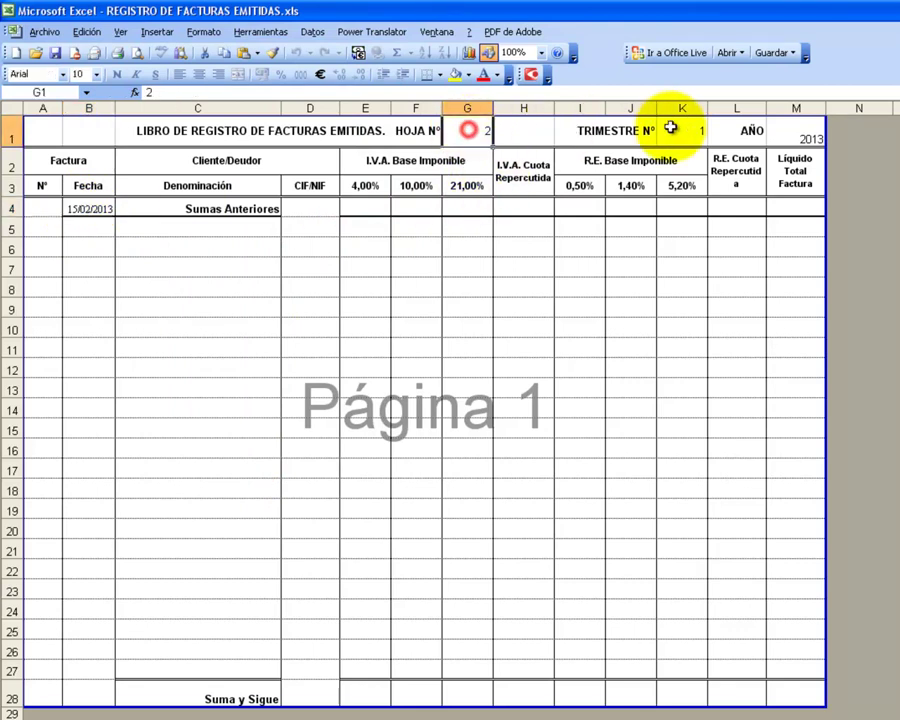
pyautogui.click(677, 130)
pyautogui.click(801, 133)
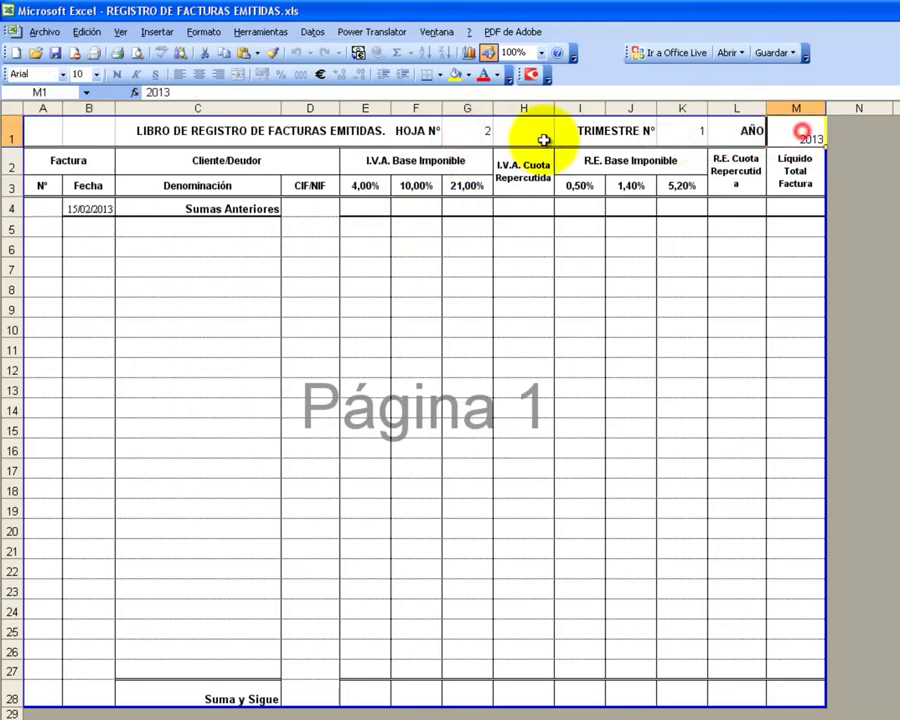
pyautogui.click(306, 209)
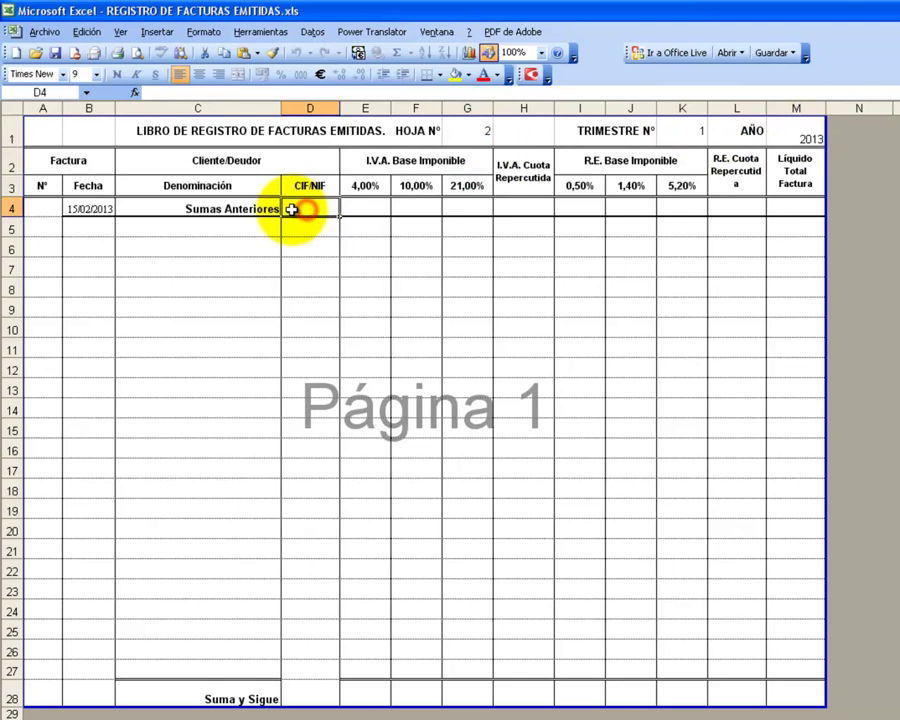
# Enter 1.000,00 in each VAT base cell E4, F4 and G4
pyautogui.click(365, 208)
pyautogui.click(365, 208)
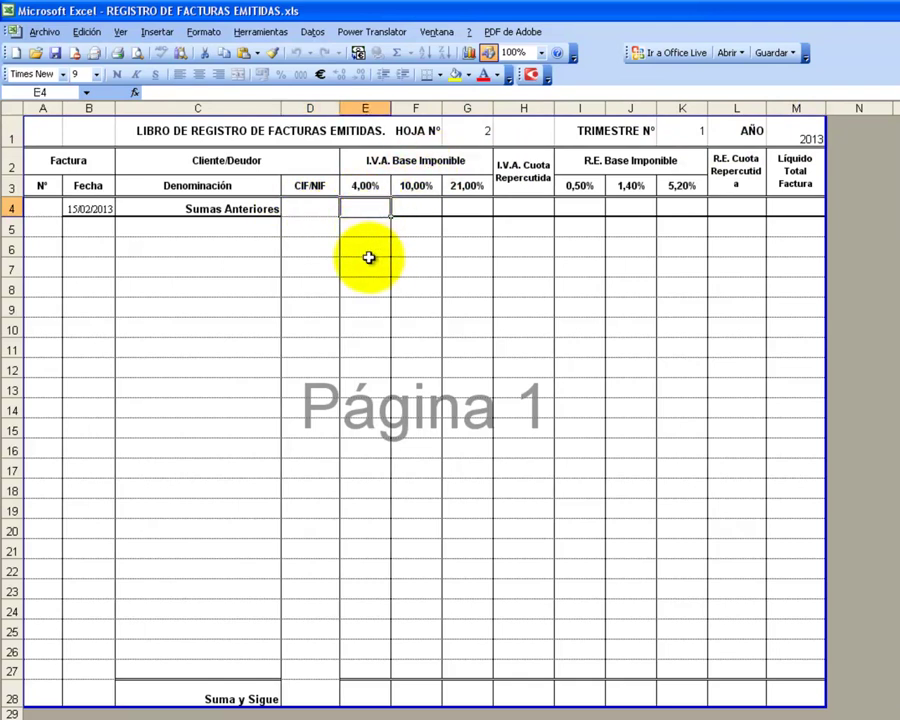
pyautogui.write('1000')
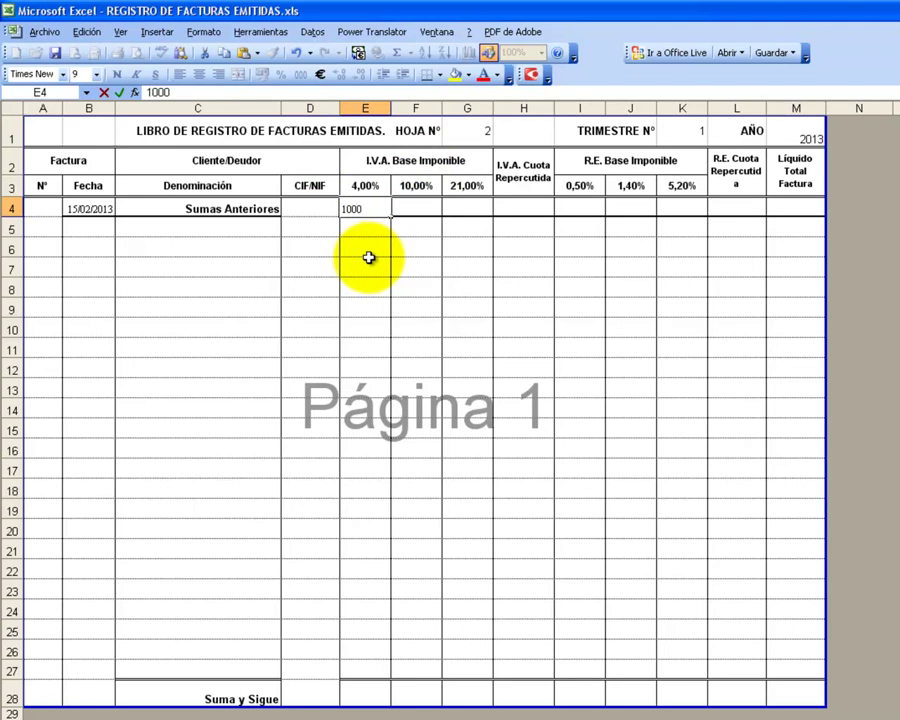
pyautogui.press('Tab')
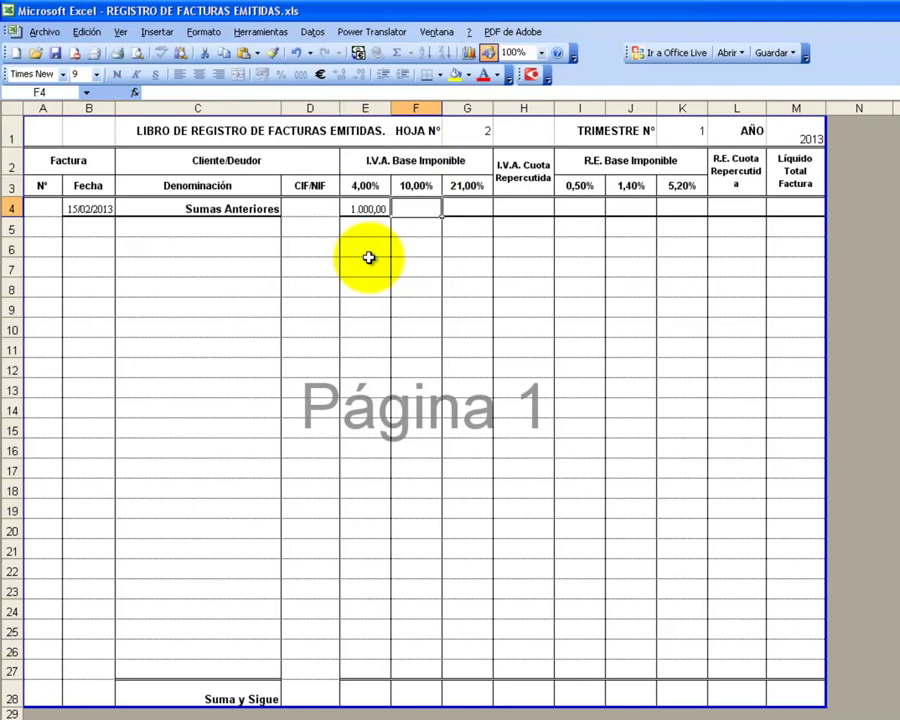
pyautogui.write('1.000,00')
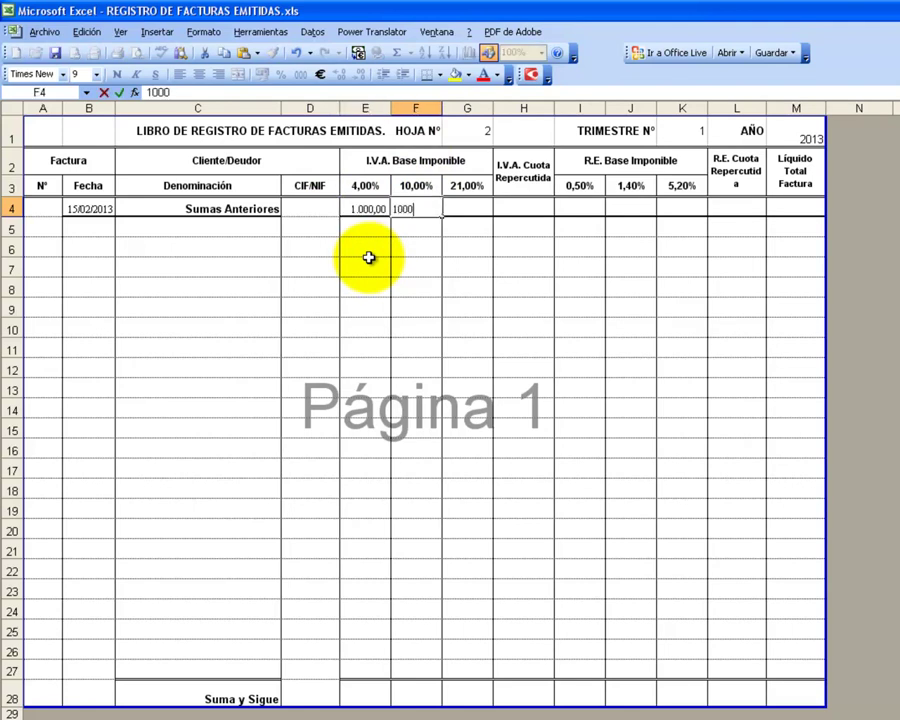
pyautogui.press('Tab')
pyautogui.write('10')
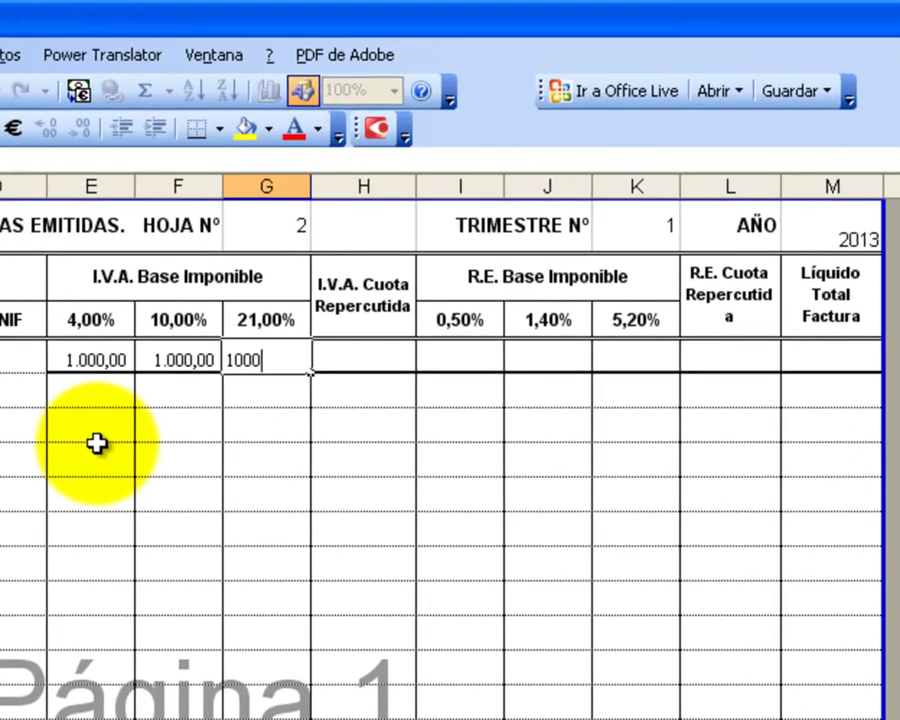
pyautogui.press('Tab')
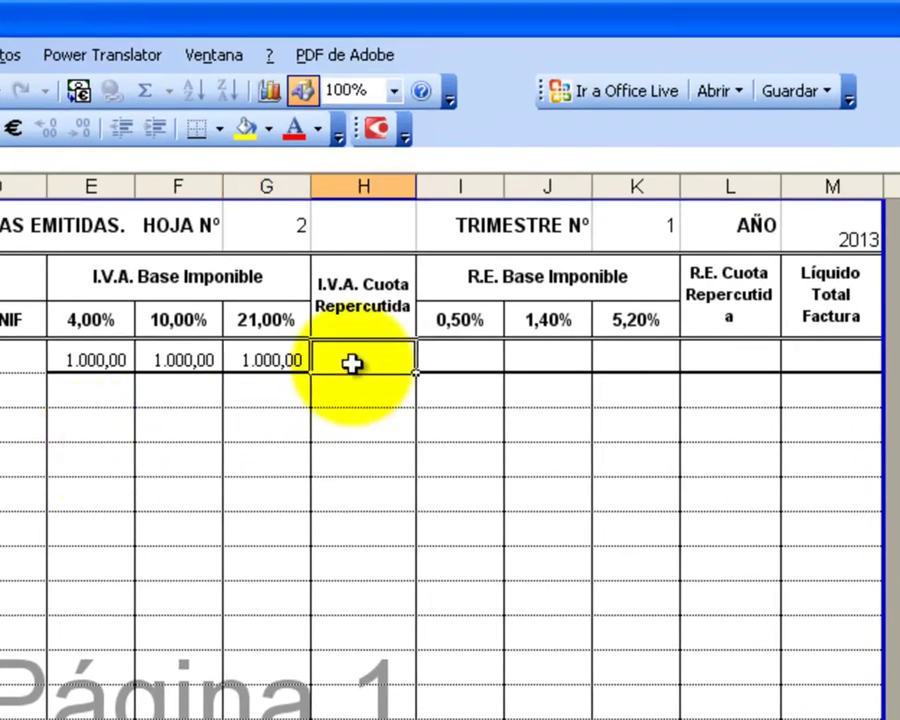
# Enter 1.000,00 in each RE base cell I4, J4 and K4
pyautogui.click(368, 396)
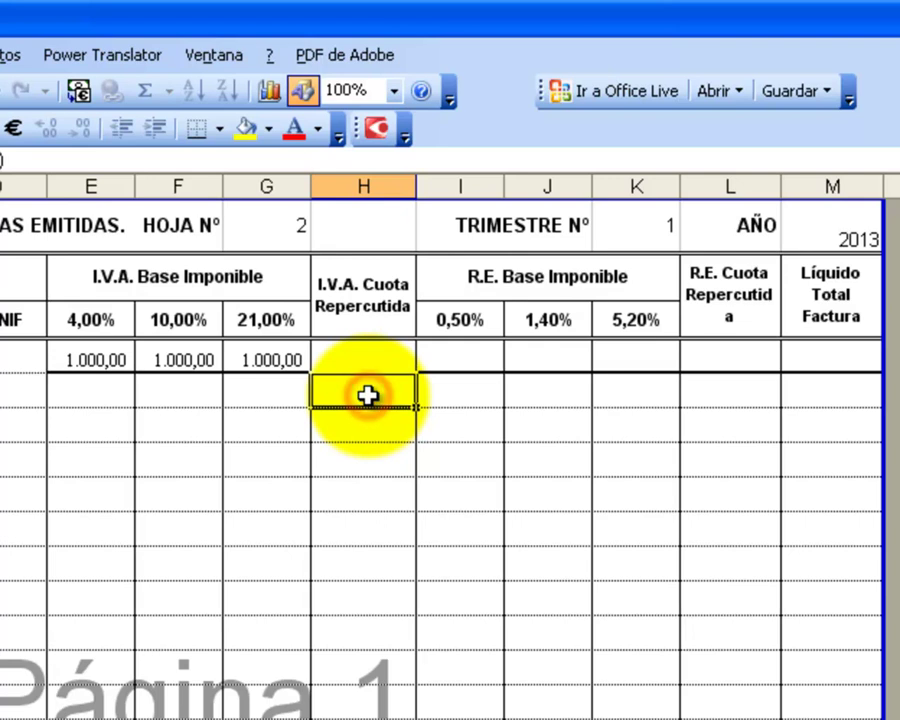
pyautogui.click(462, 360)
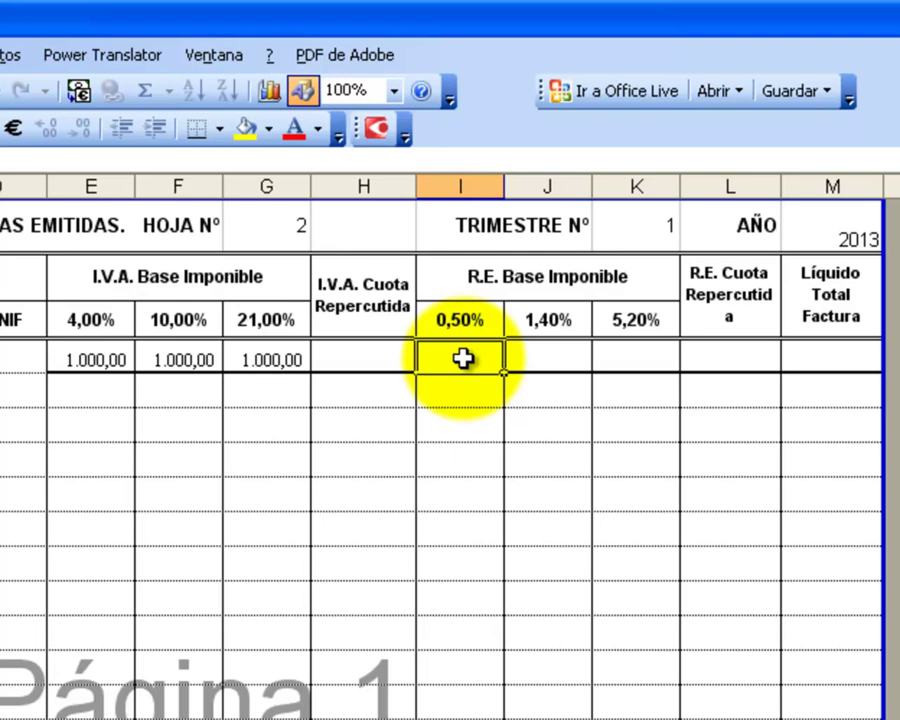
pyautogui.write('10')
pyautogui.press('Tab')
pyautogui.write('10')
pyautogui.press('Tab')
pyautogui.write('1.')
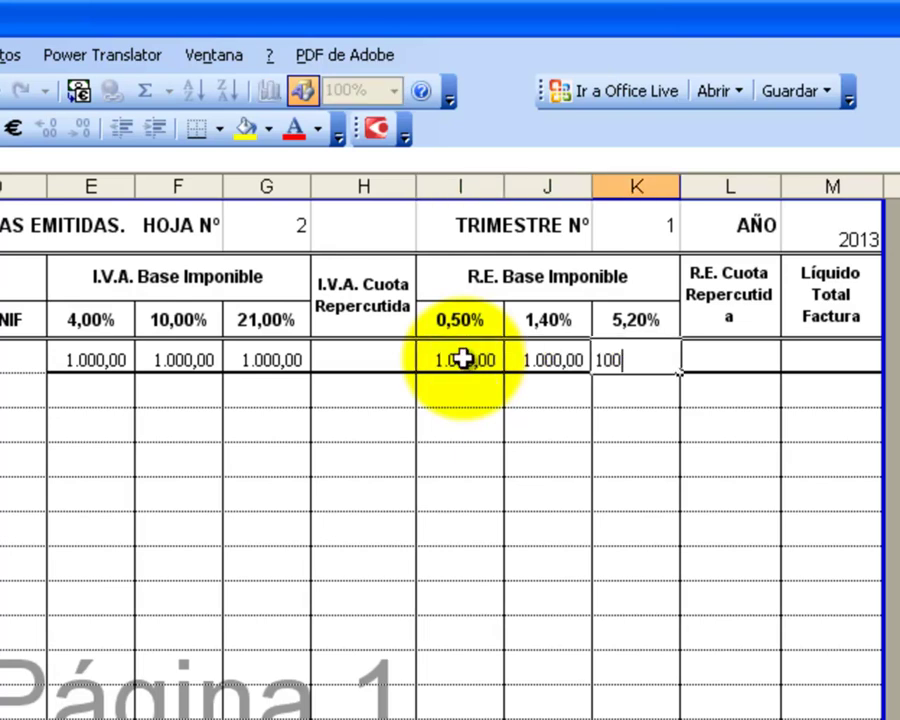
pyautogui.write('0')
pyautogui.press('Tab')
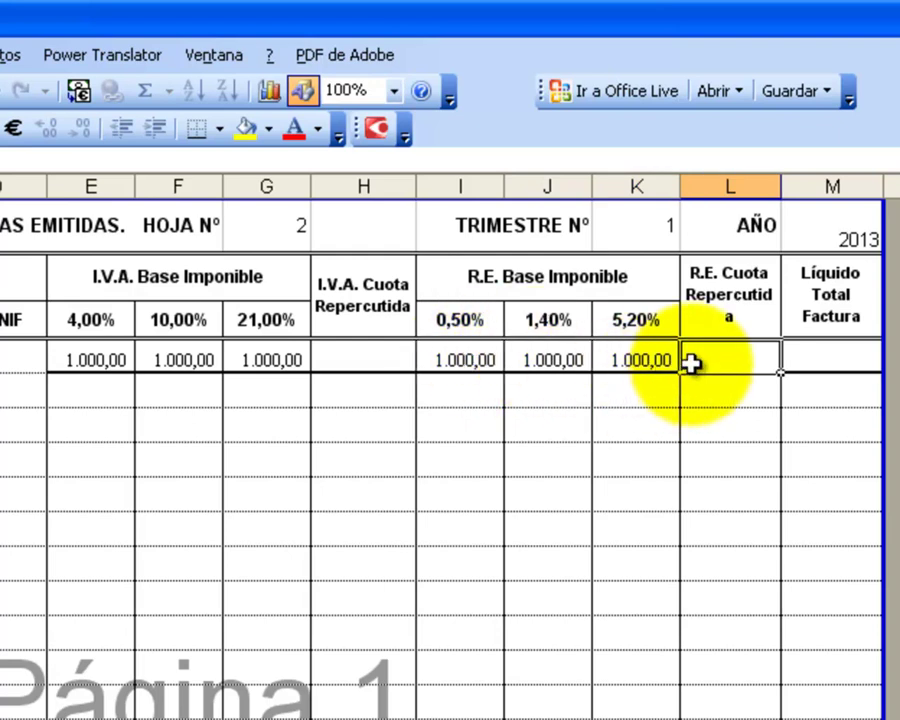
pyautogui.click(342, 358)
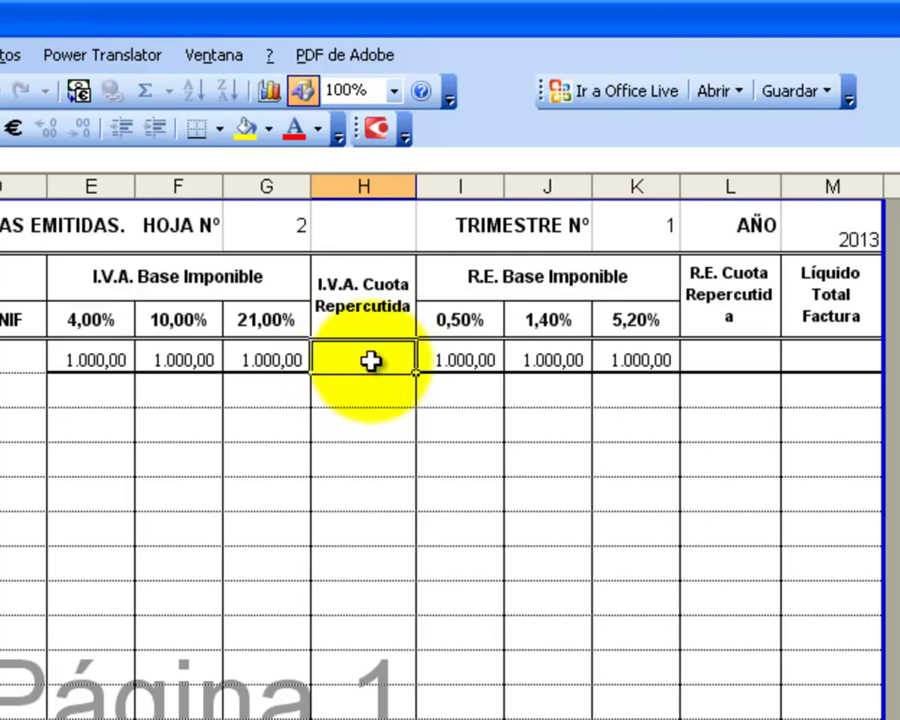
# Start H4's formula with the 4,00% term (E4*$E$3)
pyautogui.write('1')
pyautogui.press('Return')
pyautogui.click(369, 361)
pyautogui.write('=(')
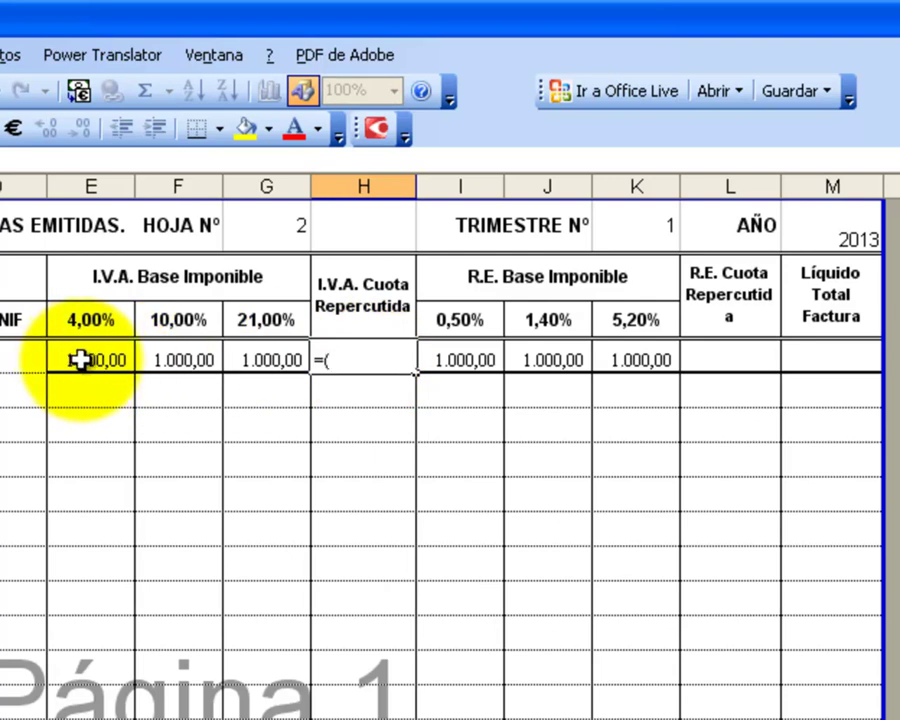
pyautogui.click(80, 360)
pyautogui.write('*')
pyautogui.click(88, 320)
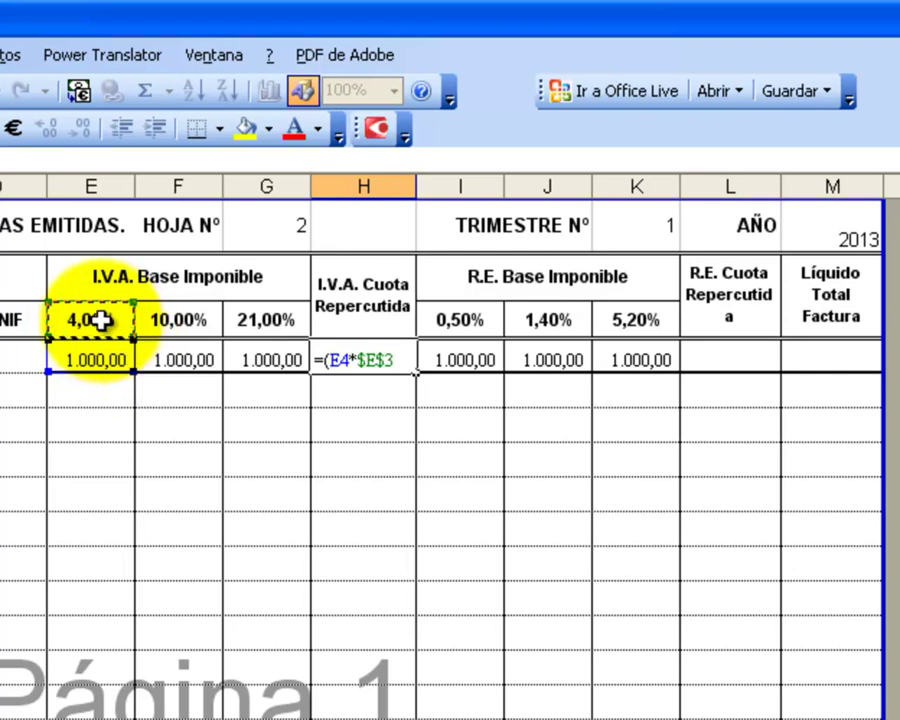
pyautogui.write(')')
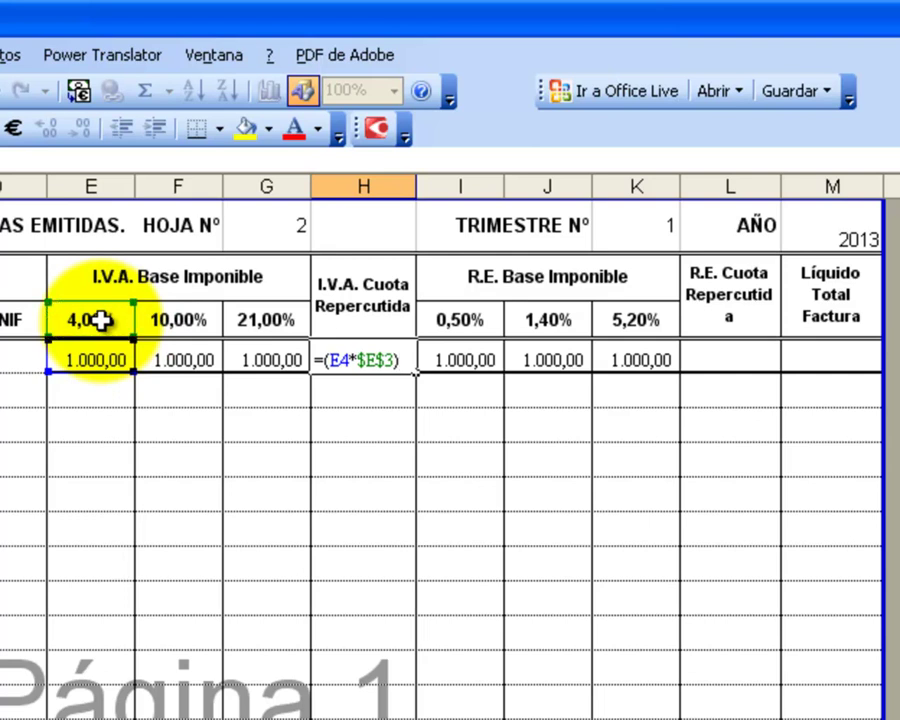
pyautogui.write('+(')
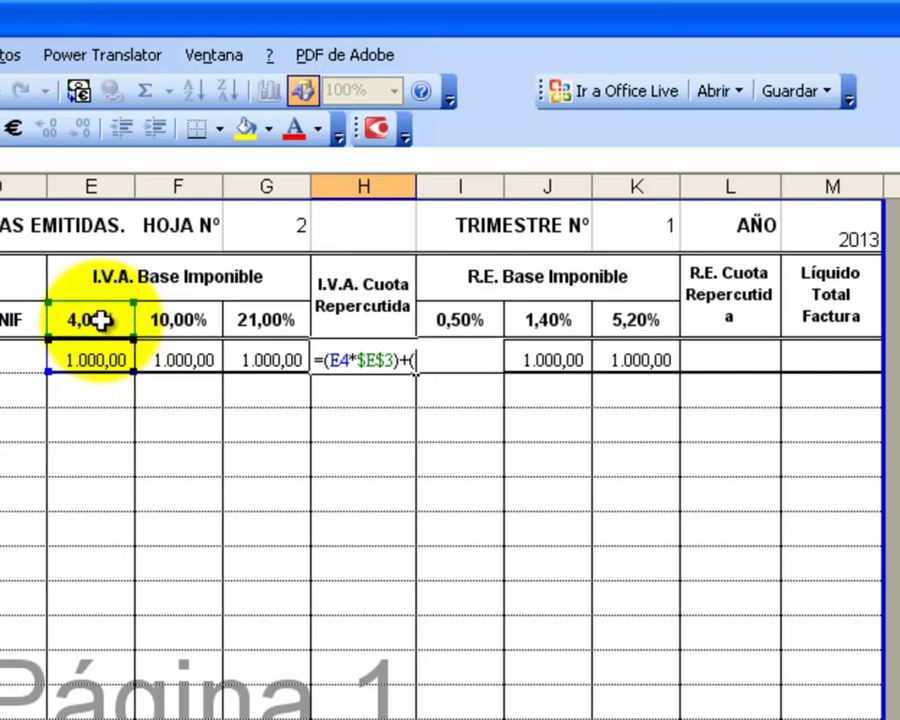
# Add the (F4*$F$3) and (G4*$G$3) terms and enter H4's formula, giving 350,00
pyautogui.click(193, 365)
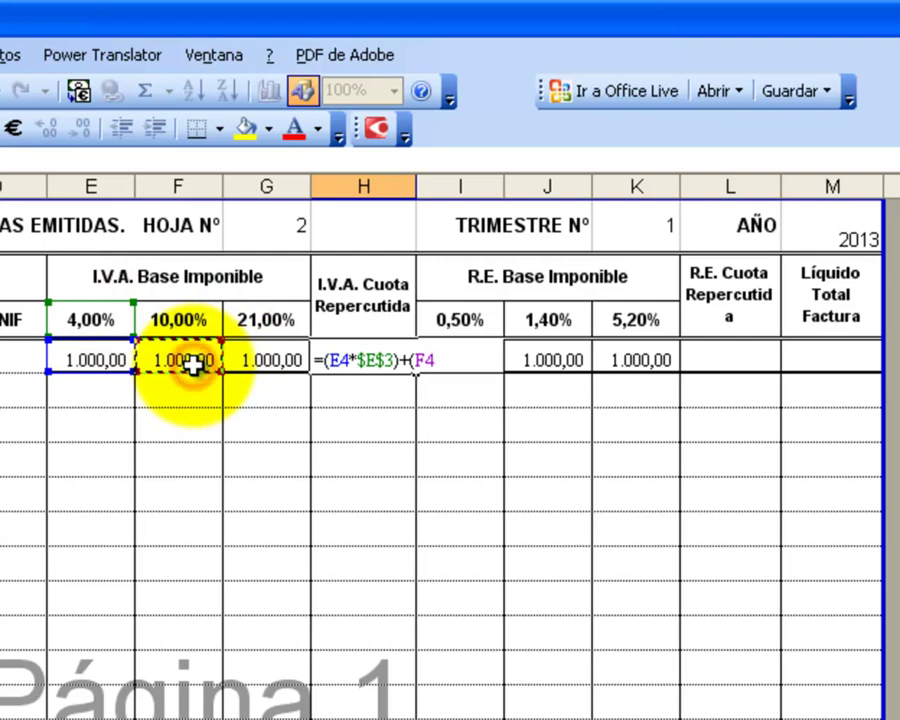
pyautogui.write('*')
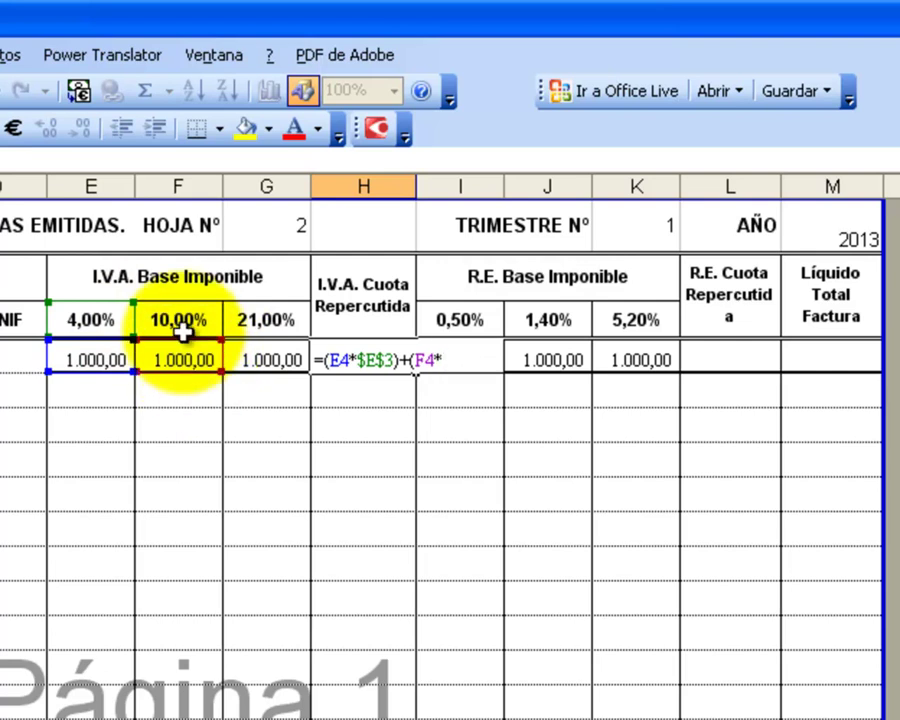
pyautogui.click(183, 320)
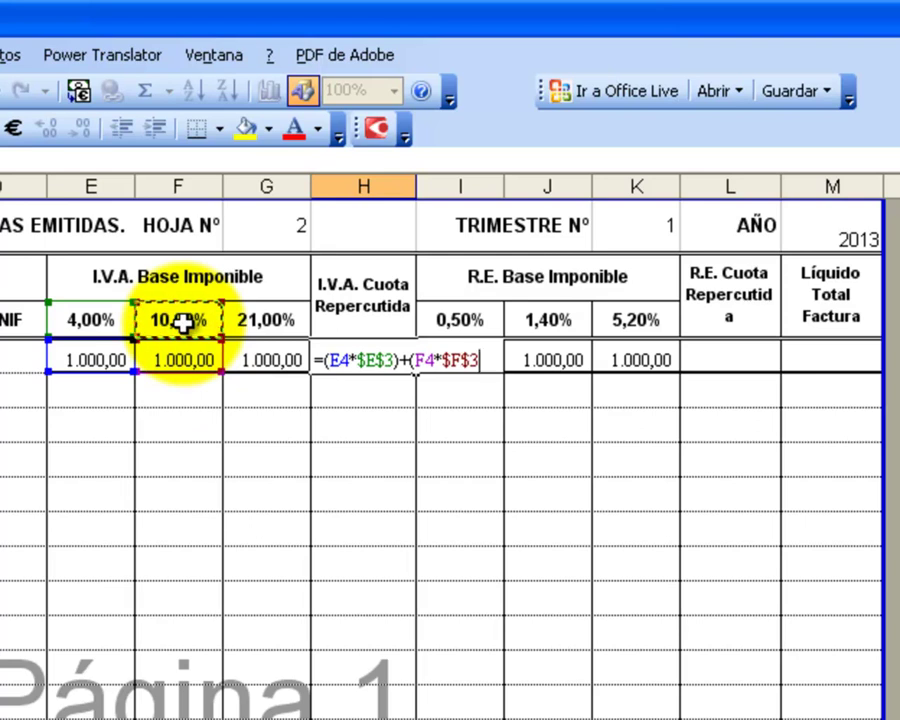
pyautogui.write(')+(')
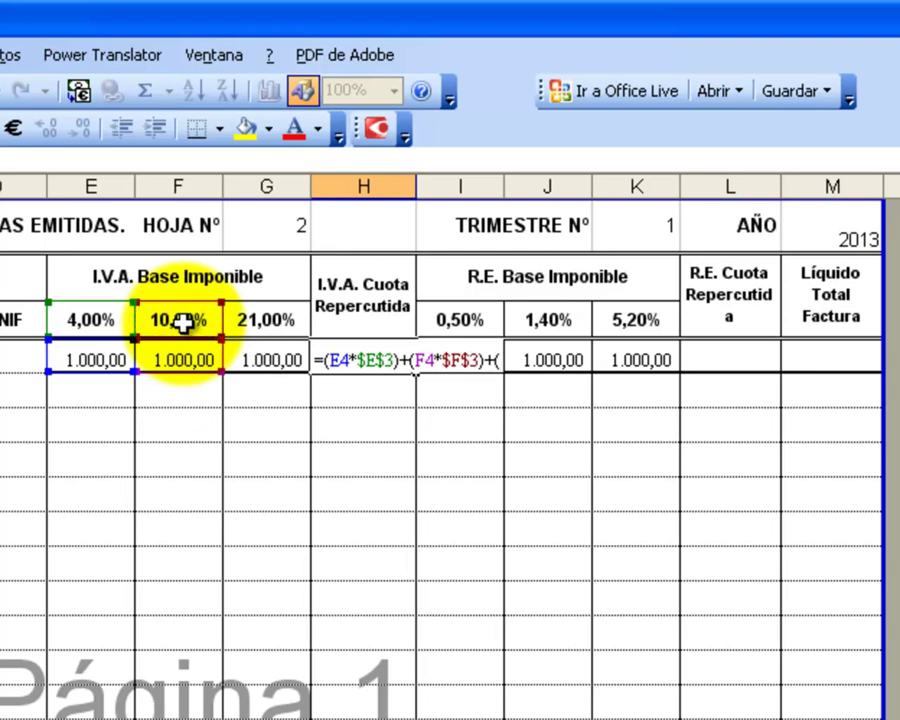
pyautogui.click(266, 358)
pyautogui.write('*')
pyautogui.click(264, 320)
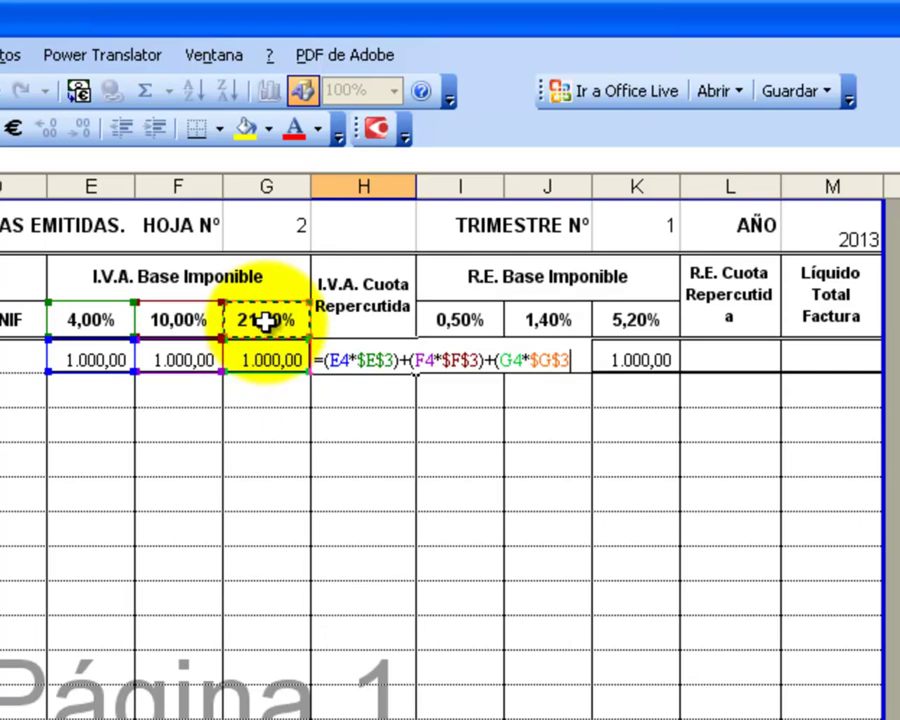
pyautogui.write(')')
pyautogui.press('Return')
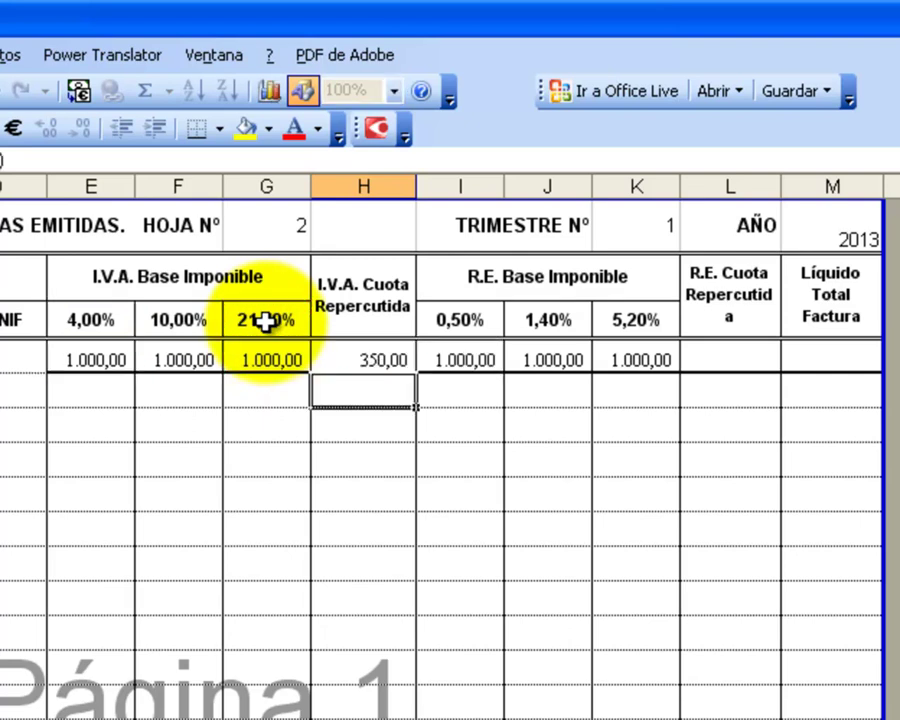
# Check H4's 350,00 result and start L4's formula with (I4*$I$3)
pyautogui.click(358, 360)
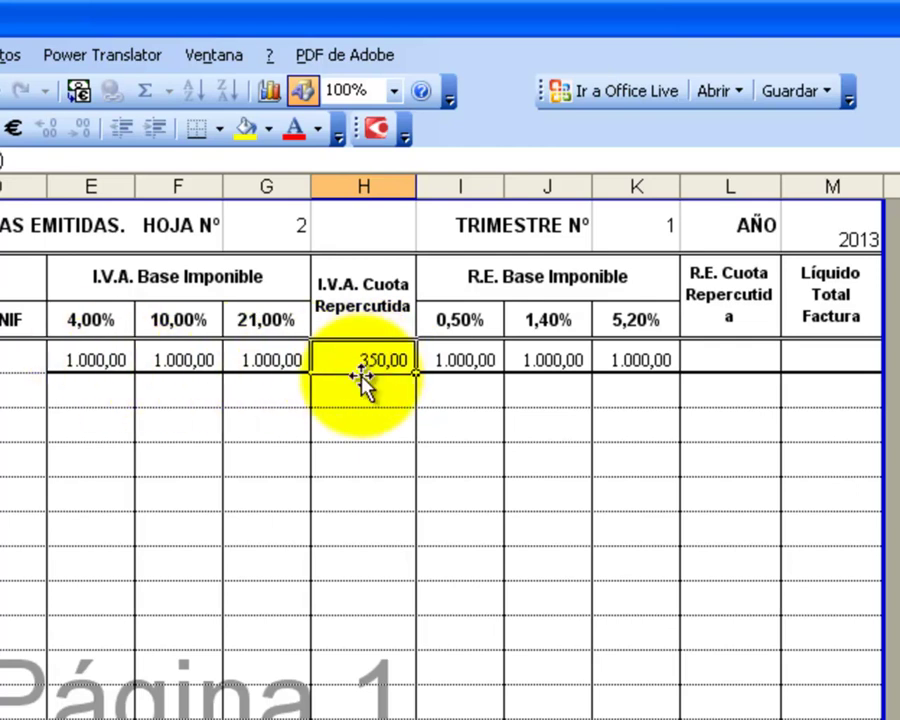
pyautogui.click(731, 303)
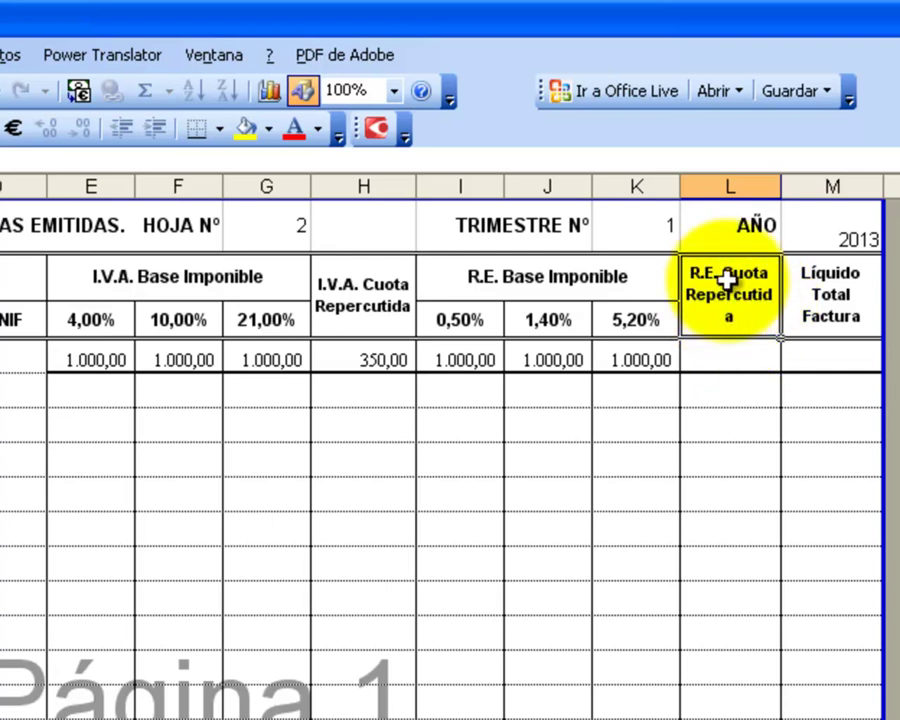
pyautogui.click(726, 358)
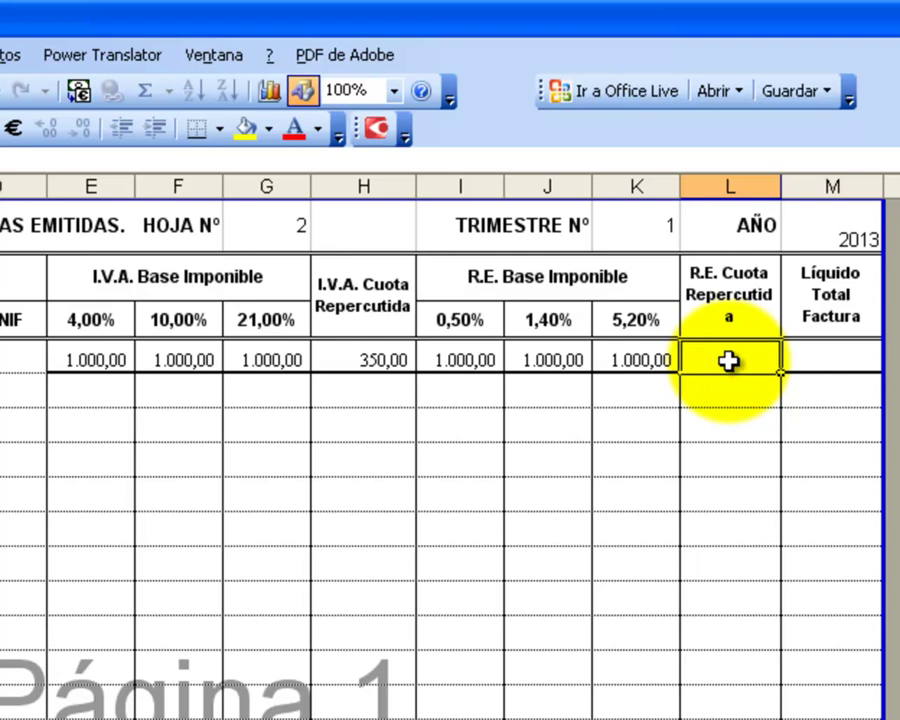
pyautogui.write('=(')
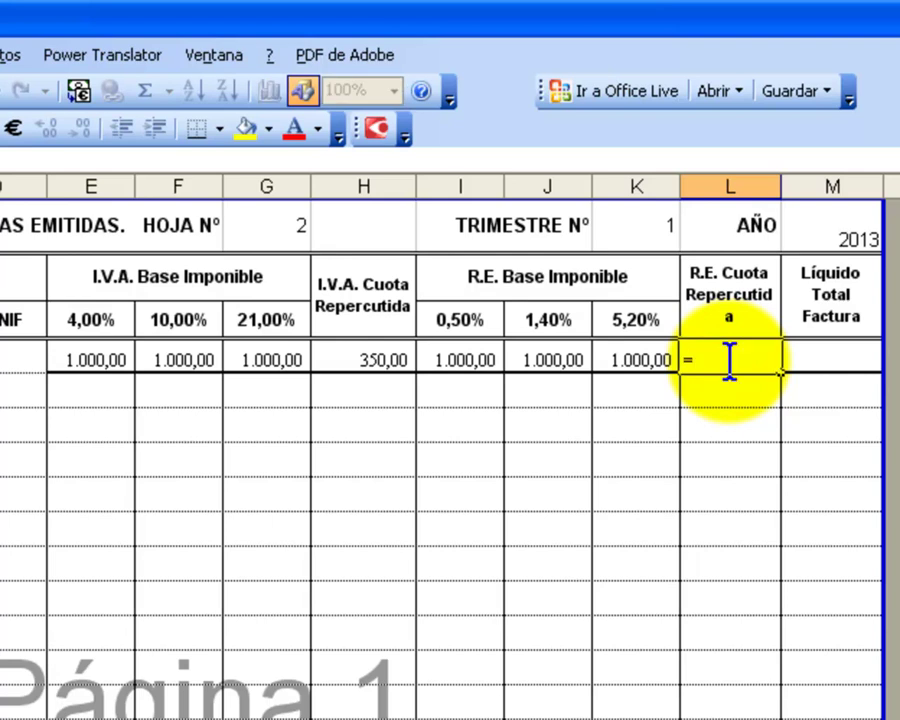
pyautogui.click(459, 361)
pyautogui.write('*')
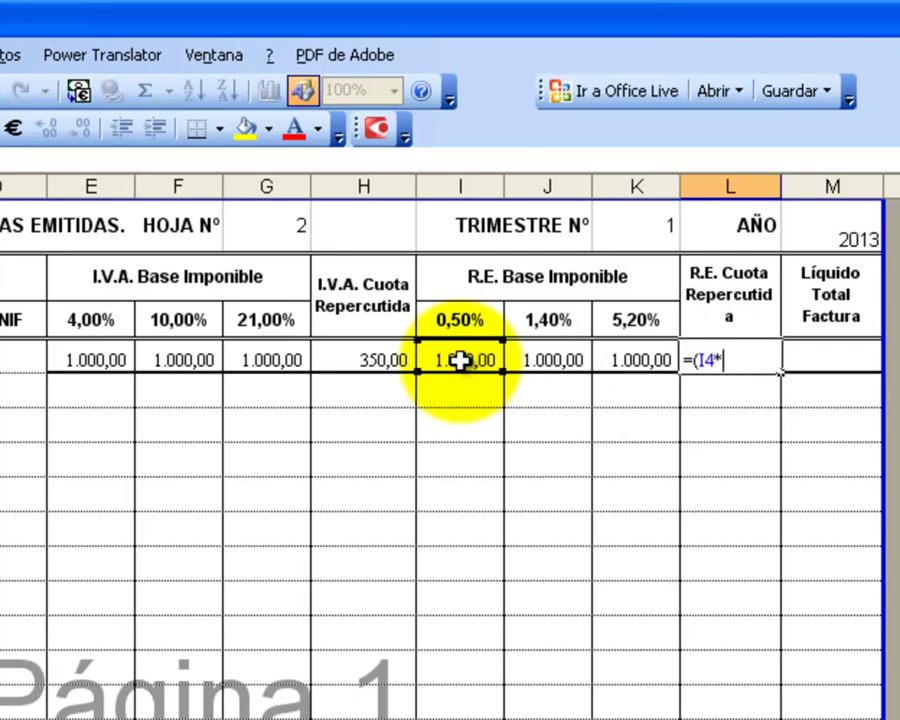
pyautogui.click(462, 320)
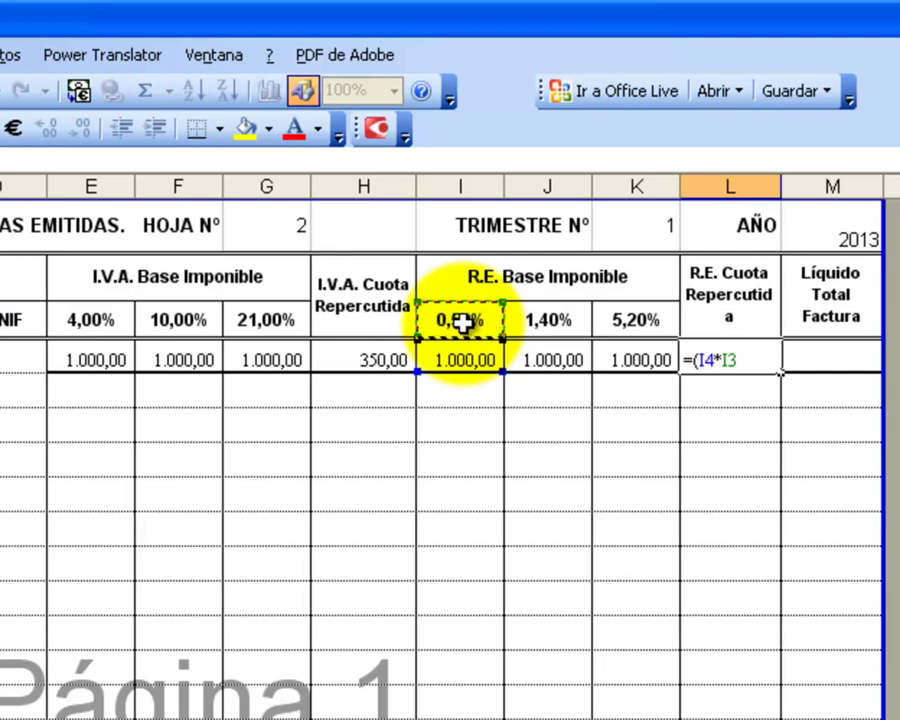
pyautogui.press('F4')
pyautogui.write('$I$3)+(')
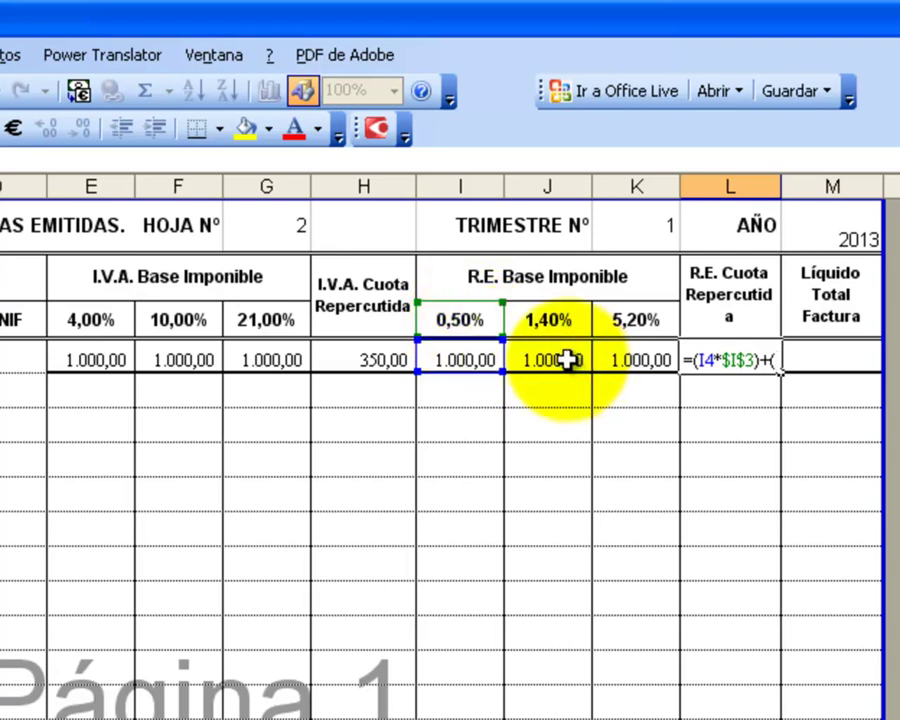
# Add the (J4*$J$3) and (K4*$K$3) terms and enter L4's formula, giving 71,00
pyautogui.click(570, 361)
pyautogui.write('*')
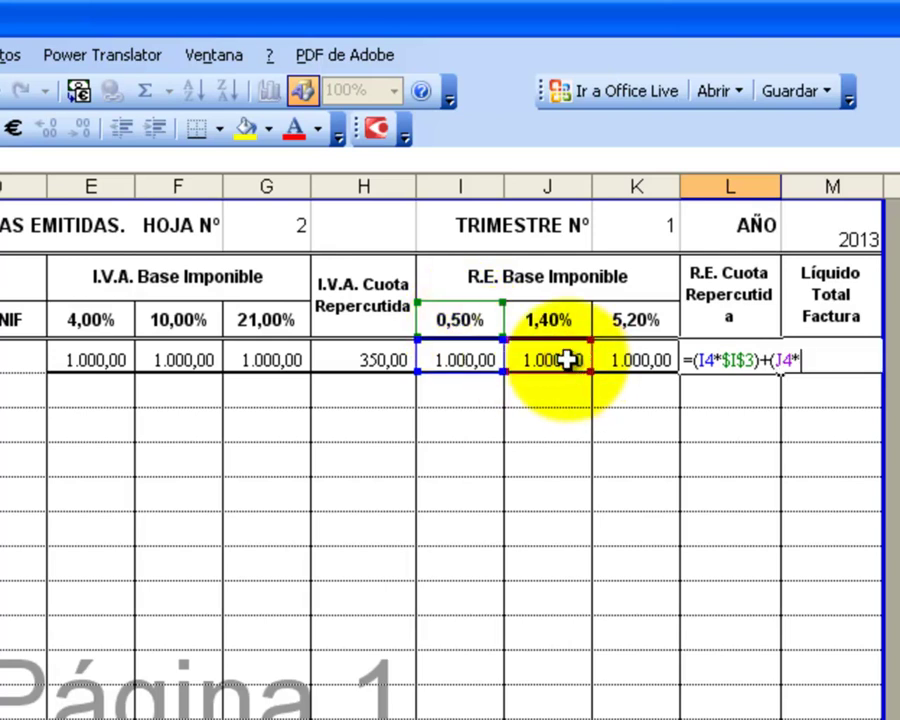
pyautogui.click(554, 319)
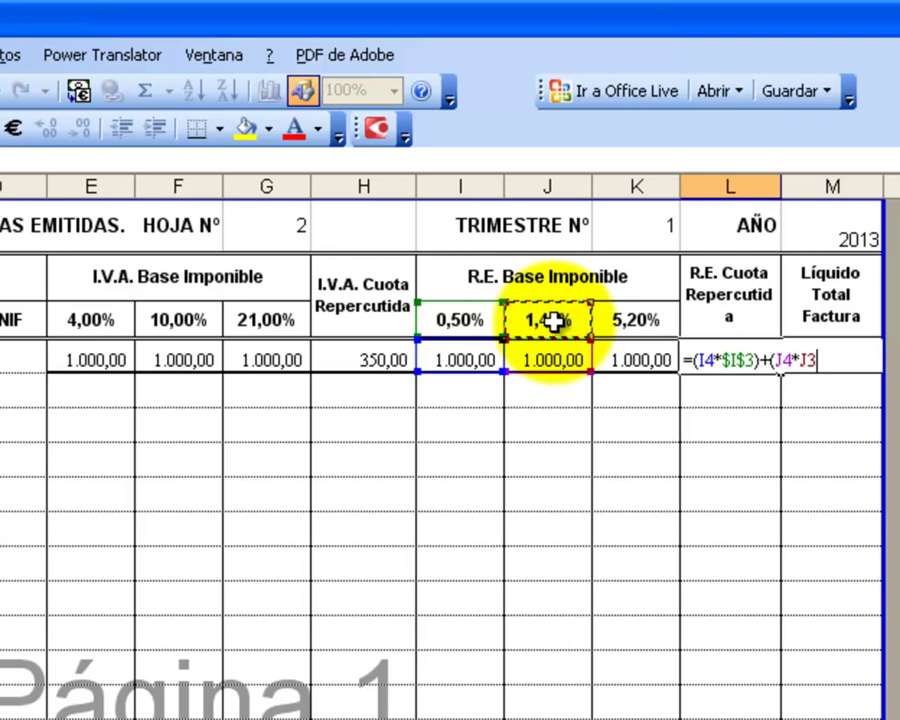
pyautogui.press('F4')
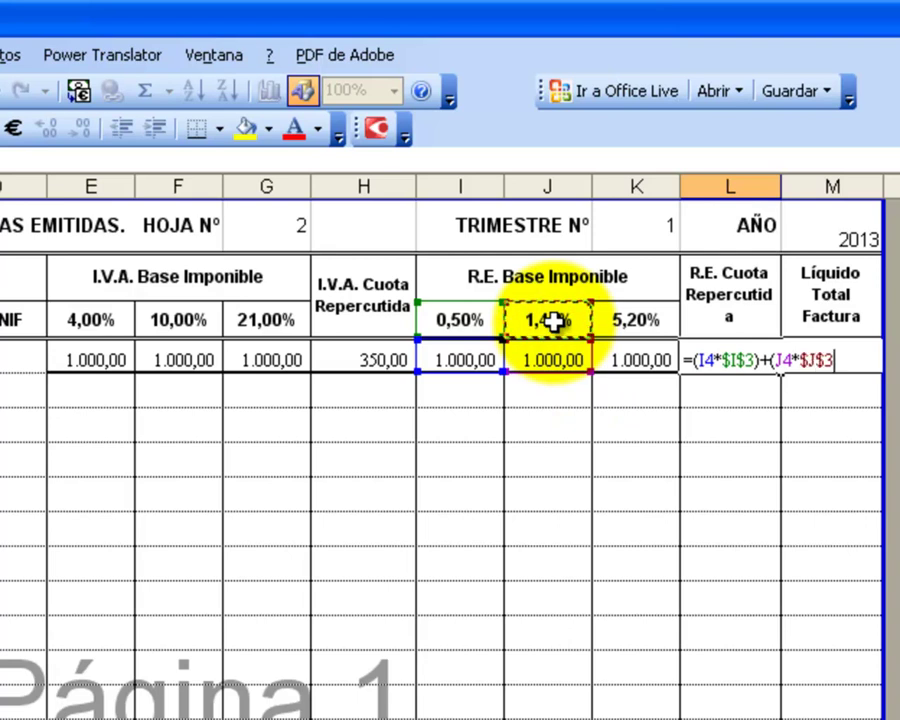
pyautogui.write(')+')
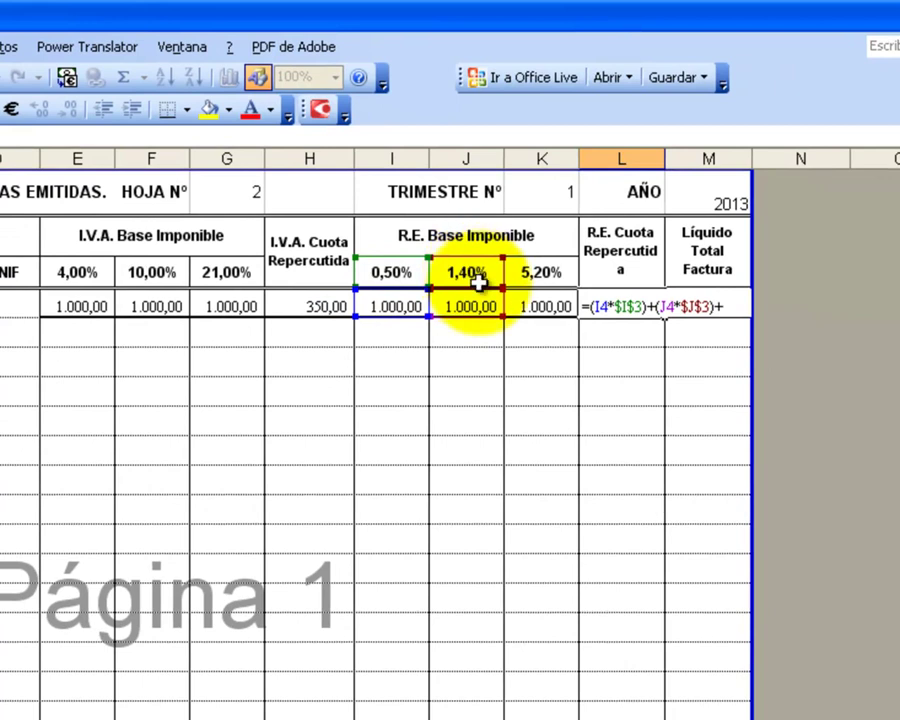
pyautogui.click(545, 307)
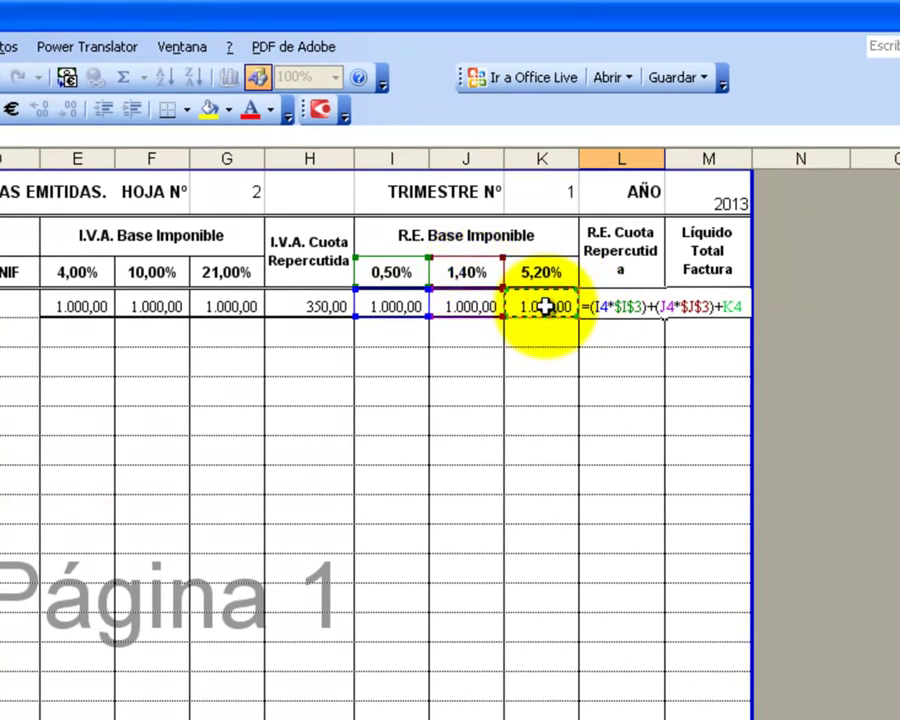
pyautogui.press('BackSpace')
pyautogui.press('BackSpace')
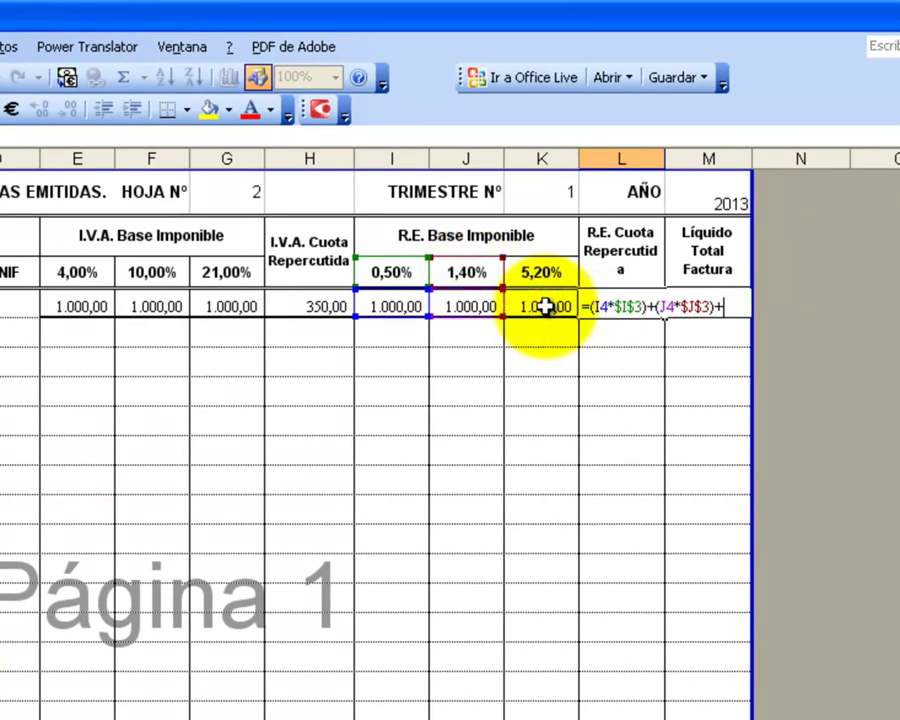
pyautogui.write('(')
pyautogui.click(545, 307)
pyautogui.write('*')
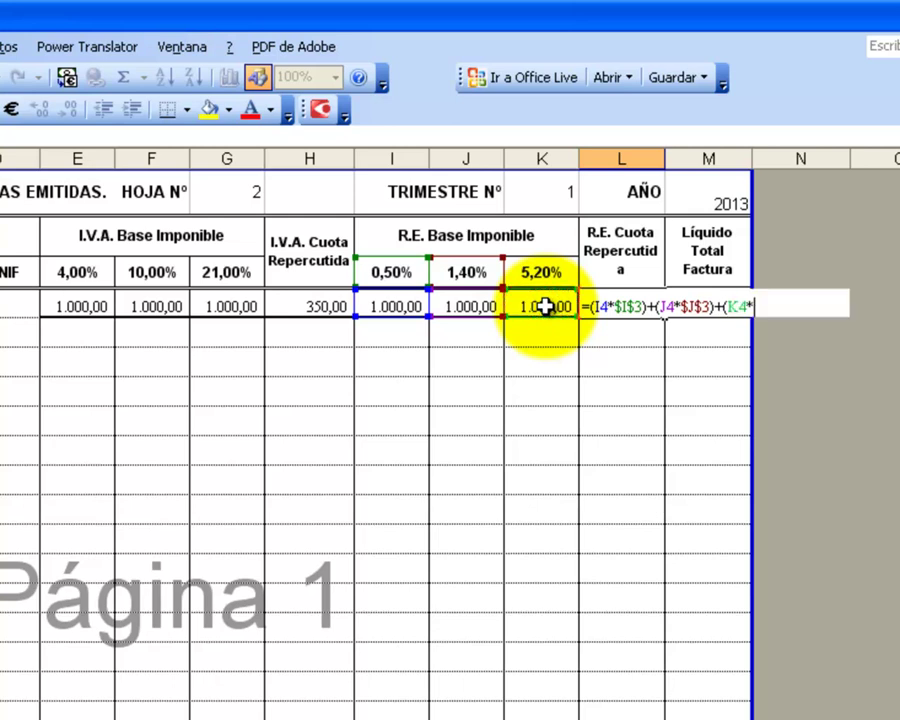
pyautogui.click(541, 272)
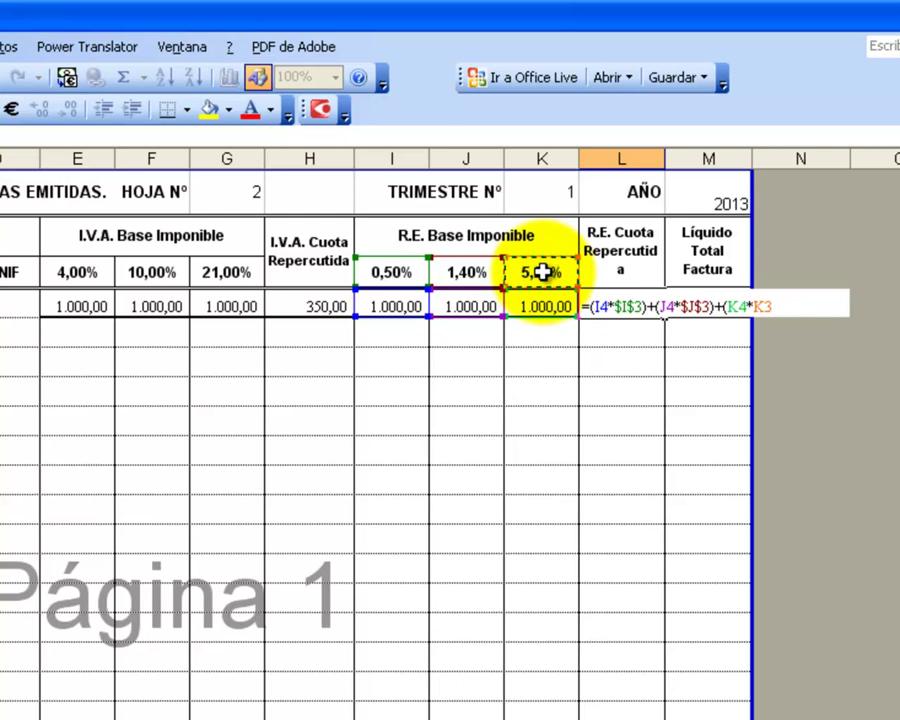
pyautogui.press('F4')
pyautogui.write(')')
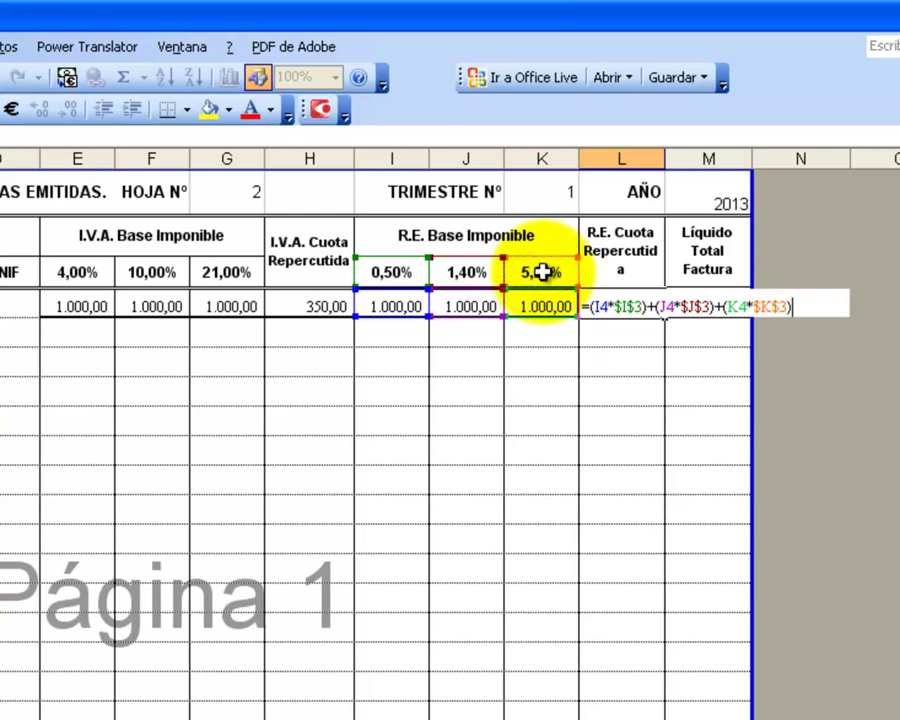
pyautogui.press('Return')
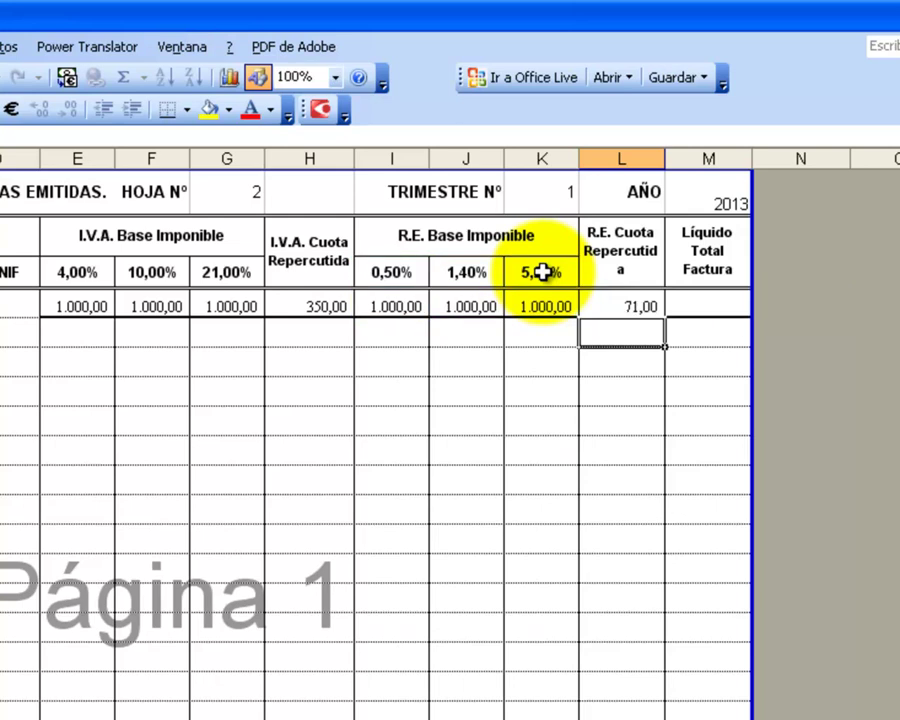
pyautogui.click(613, 306)
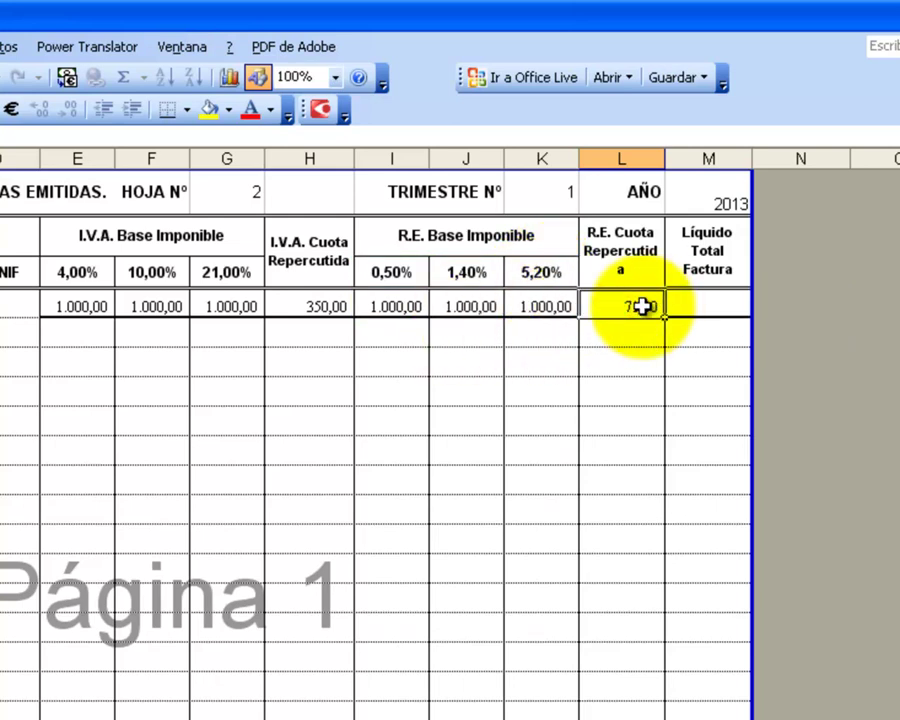
# Enter the invoice total =E4+F4+G4+H4+L4 in M4
pyautogui.click(696, 300)
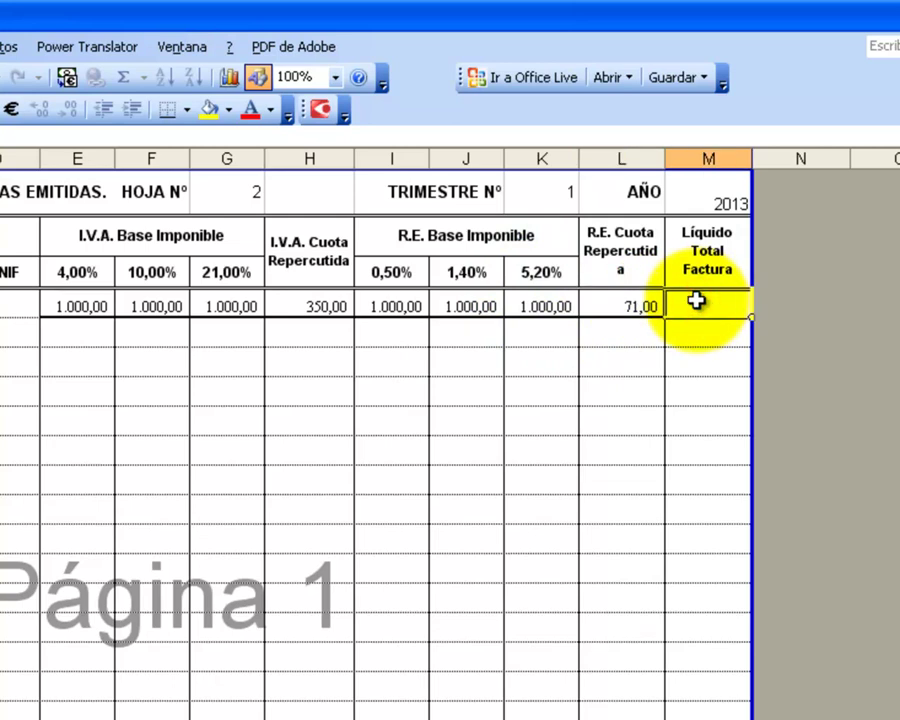
pyautogui.write('=')
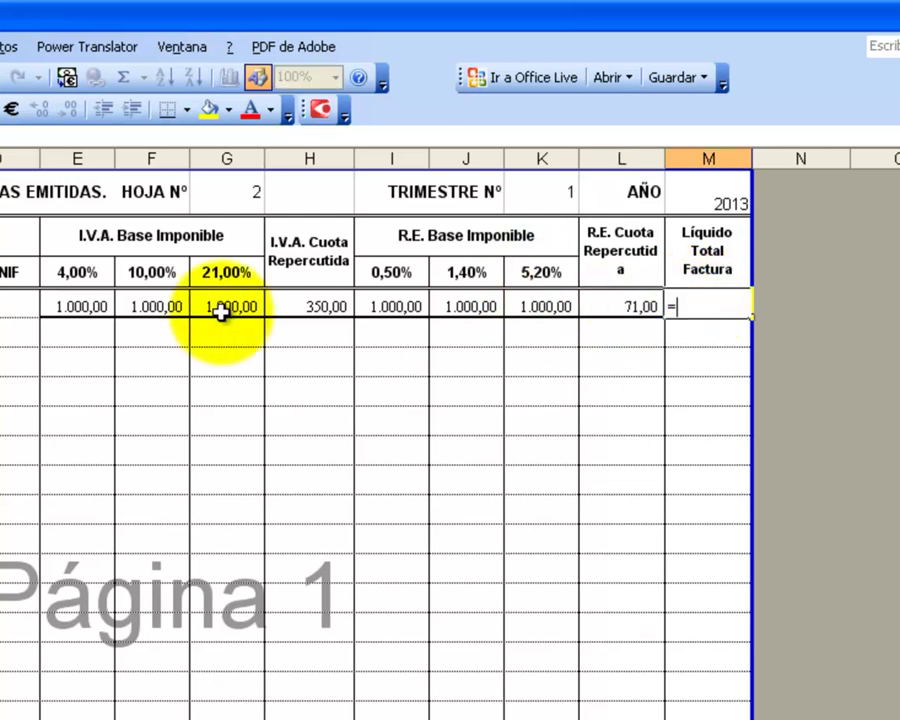
pyautogui.click(91, 306)
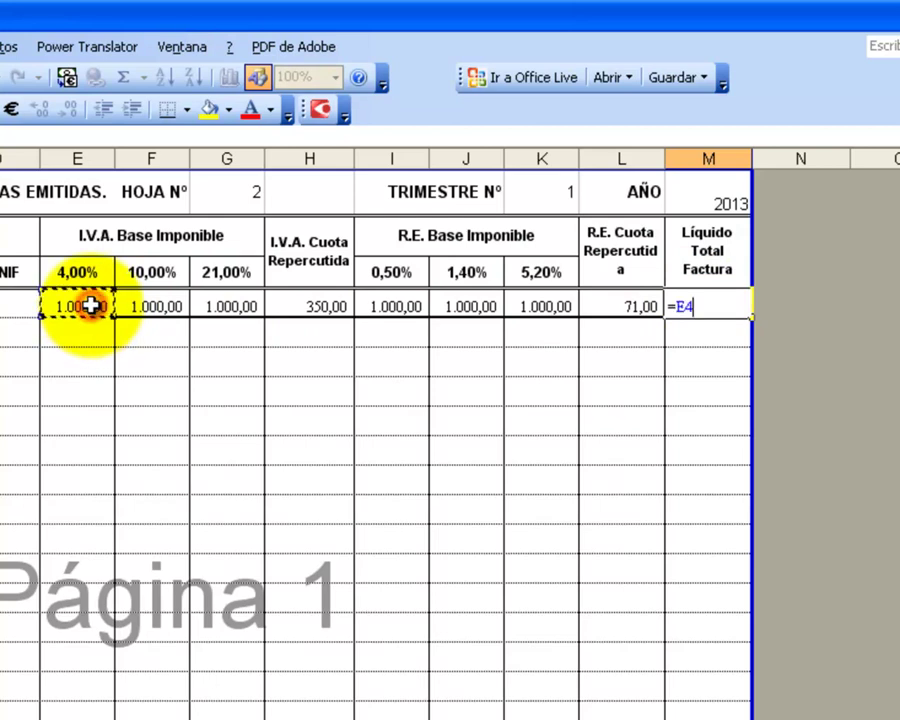
pyautogui.write('+')
pyautogui.click(143, 310)
pyautogui.write('+')
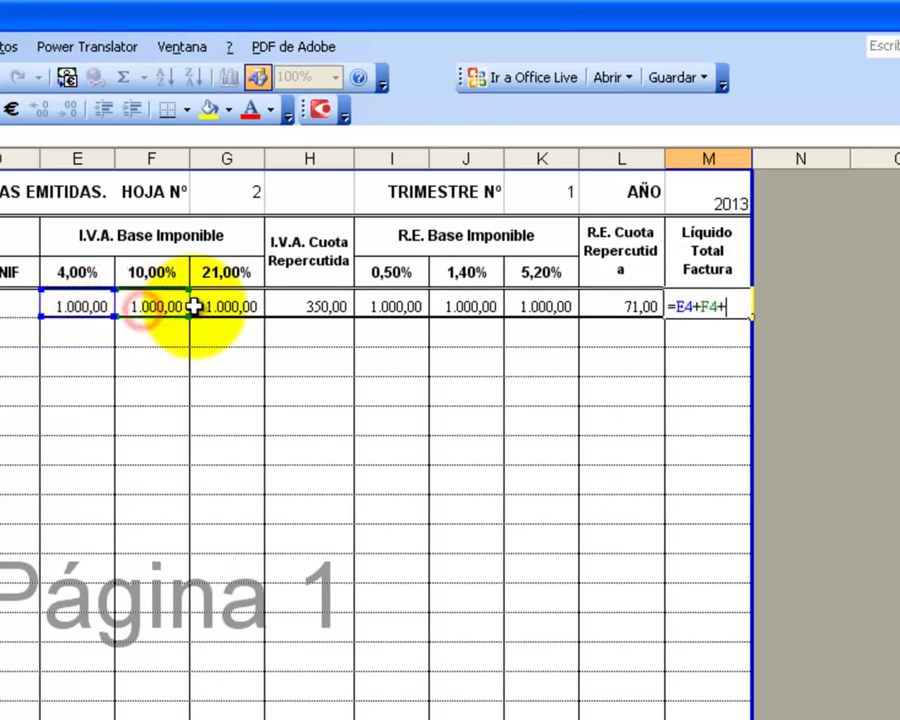
pyautogui.click(212, 306)
pyautogui.write('+')
pyautogui.click(291, 308)
pyautogui.write('+')
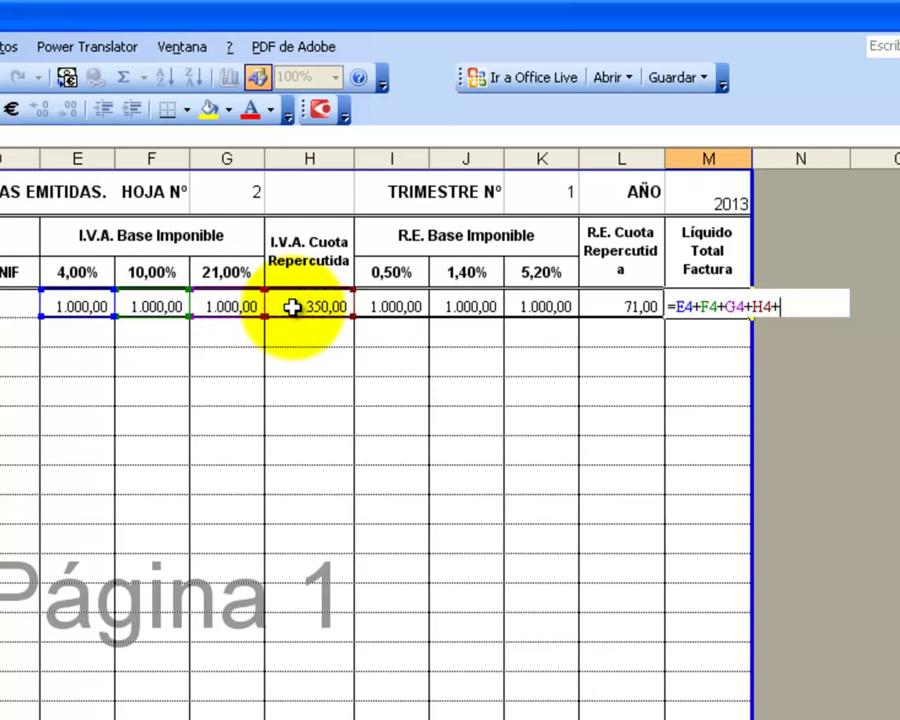
pyautogui.click(632, 306)
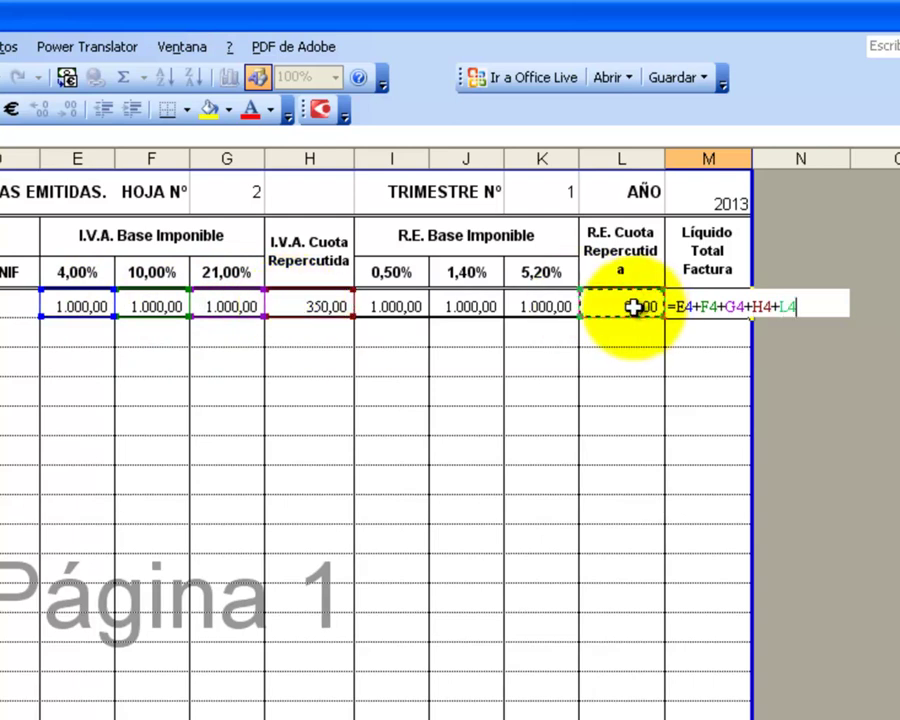
pyautogui.press('Return')
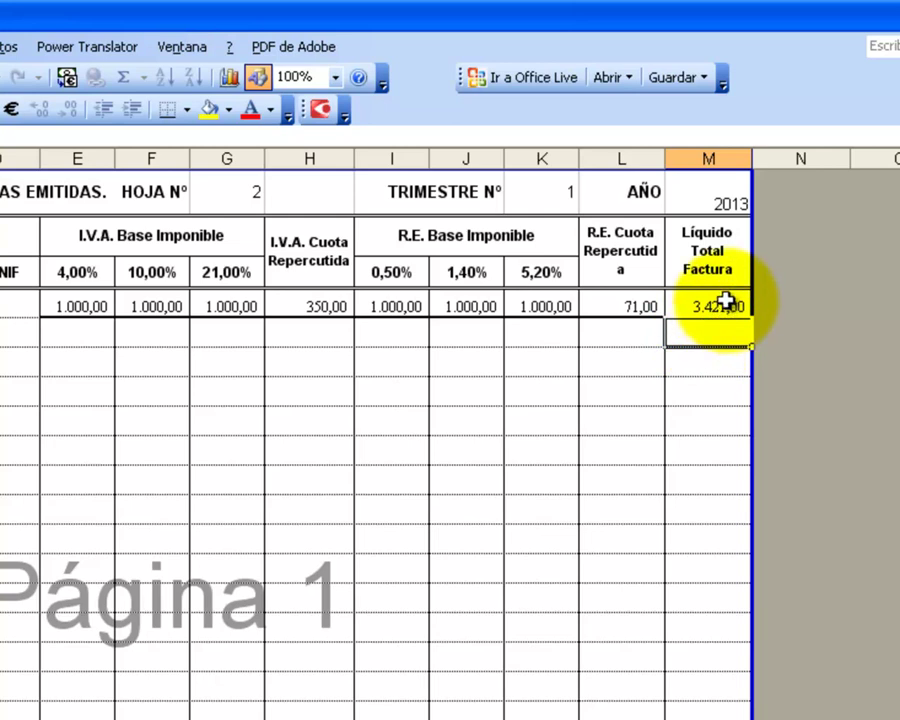
# Replace M4's formula with =SUMA(E4:H4;L4), showing 3.421,00
pyautogui.click(718, 305)
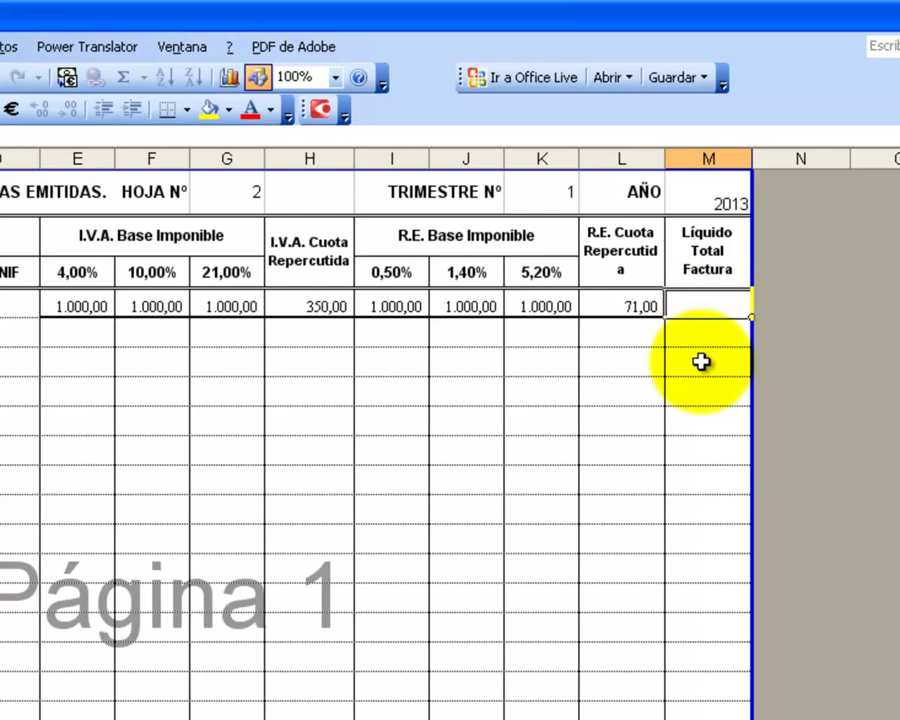
pyautogui.write('=')
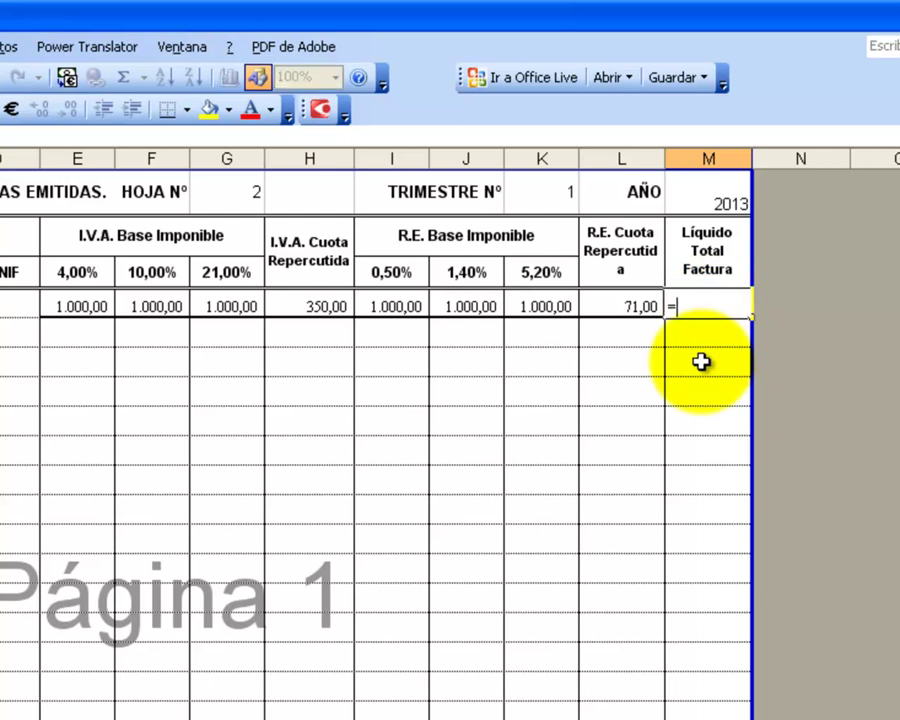
pyautogui.write('SUMA(')
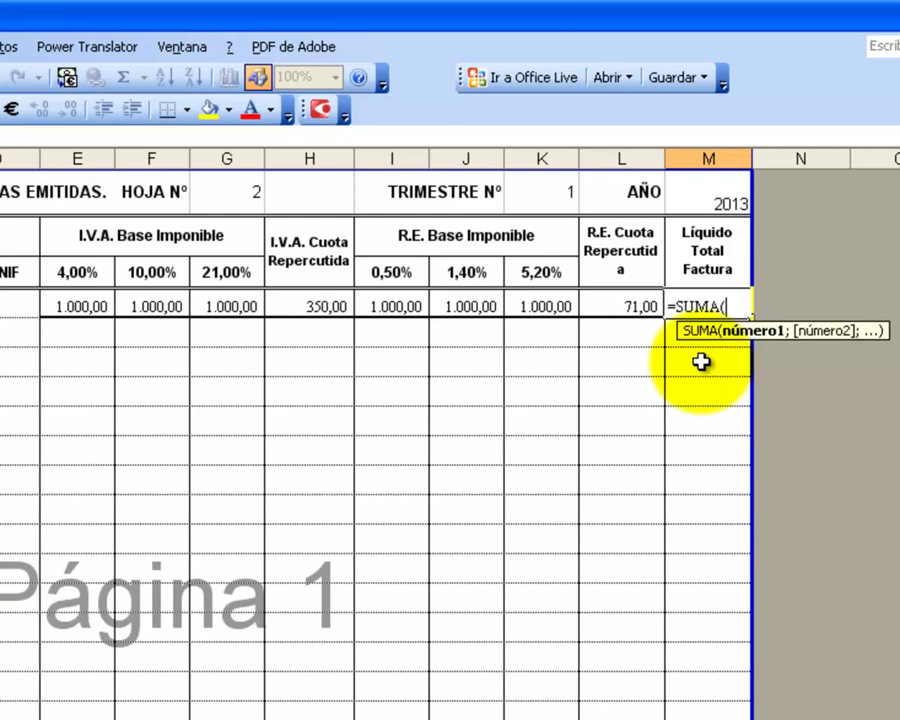
pyautogui.moveTo(76, 305); pyautogui.dragTo(301, 299)
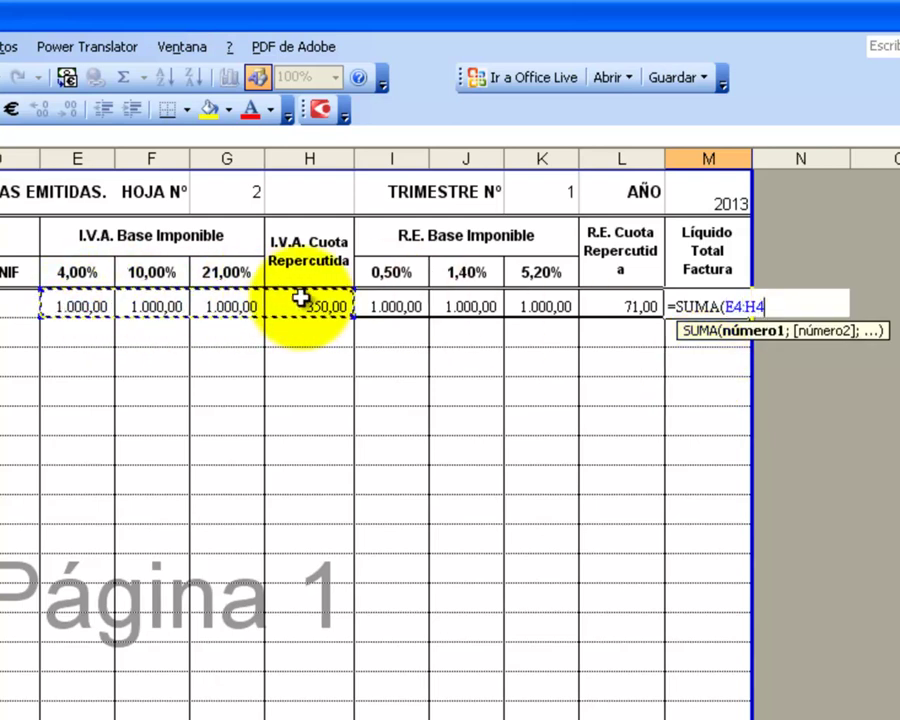
pyautogui.write(';')
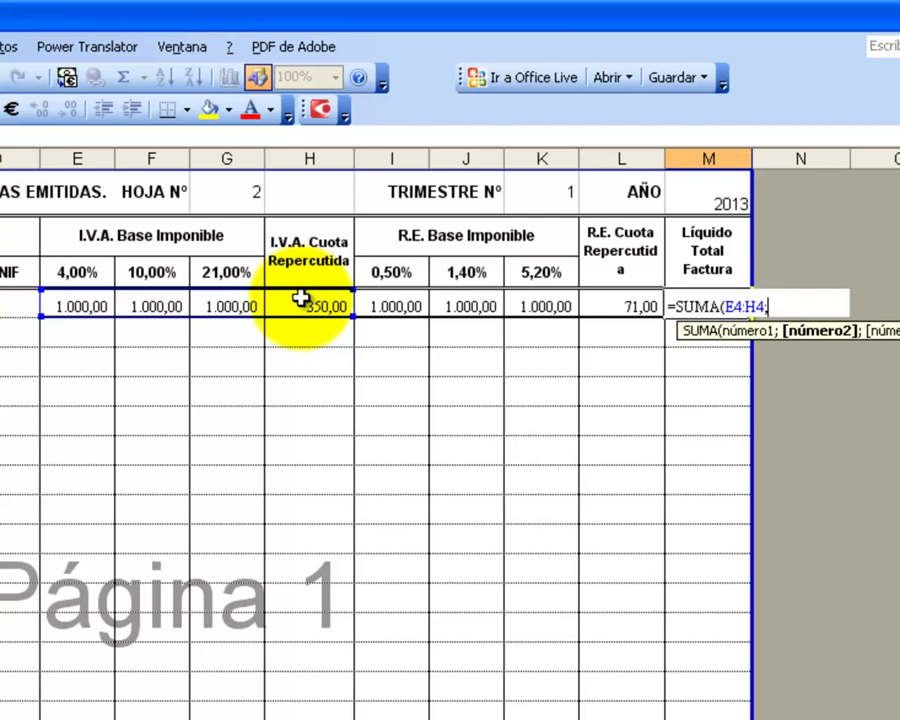
pyautogui.click(634, 306)
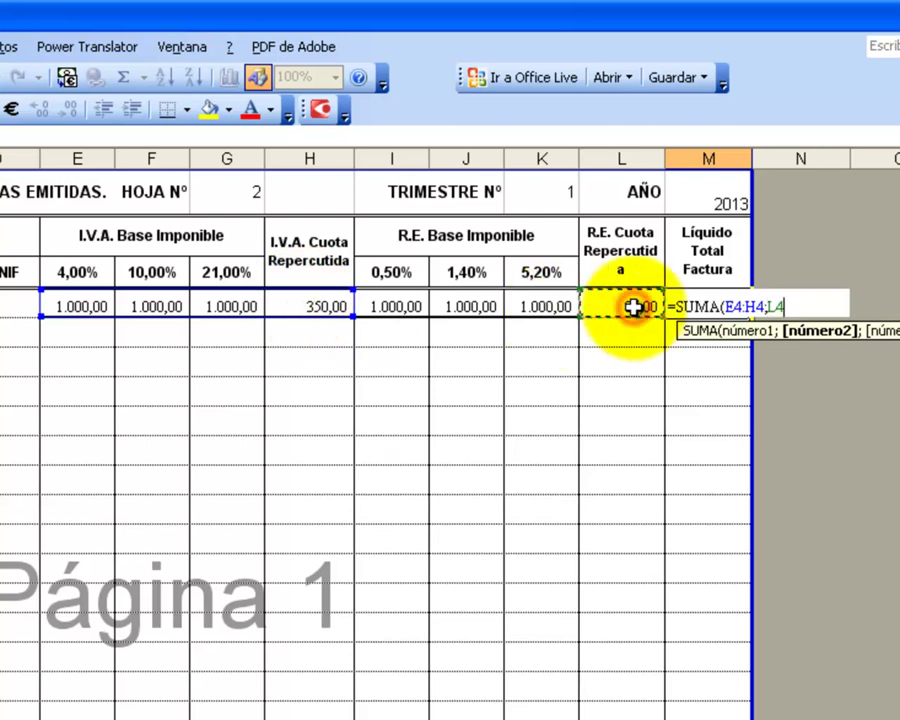
pyautogui.write(')')
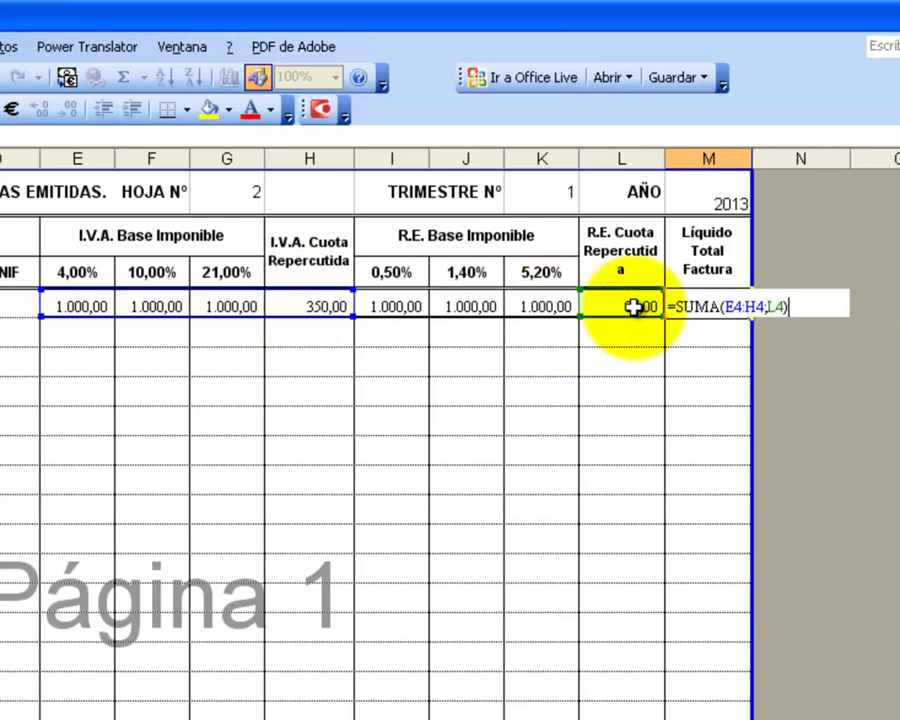
pyautogui.press('Return')
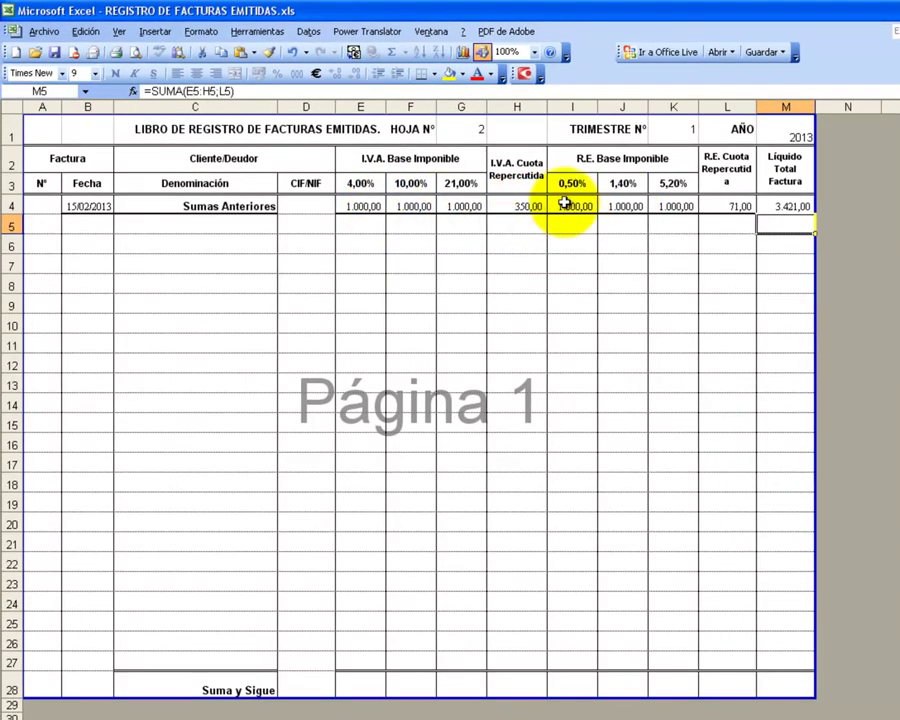
# Unprotect the invoice register sheet and select the VAT quota cell H4
pyautogui.click(262, 32)
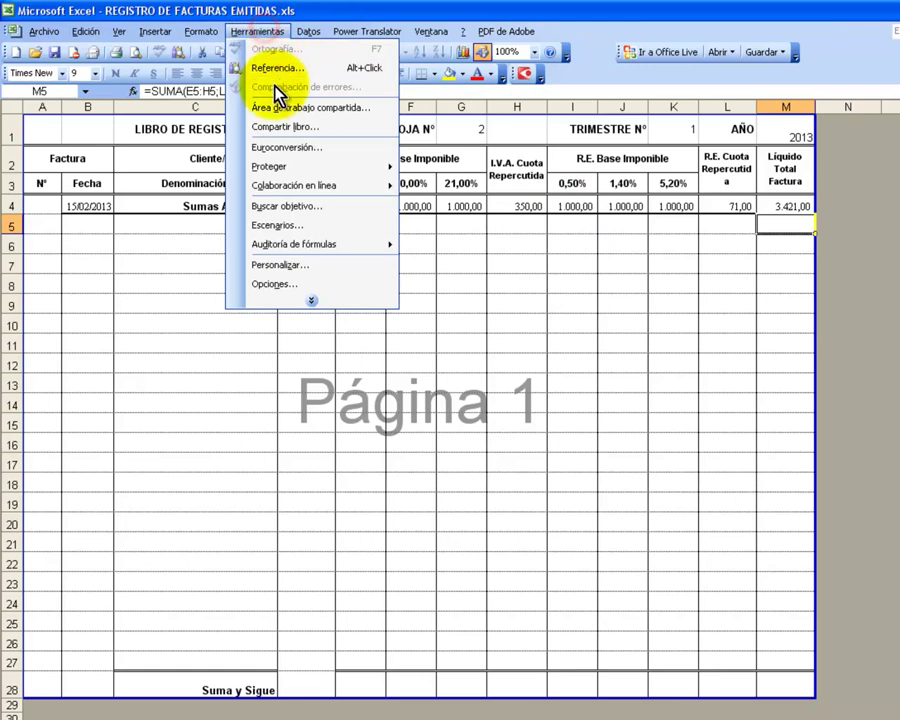
pyautogui.moveTo(300, 167)
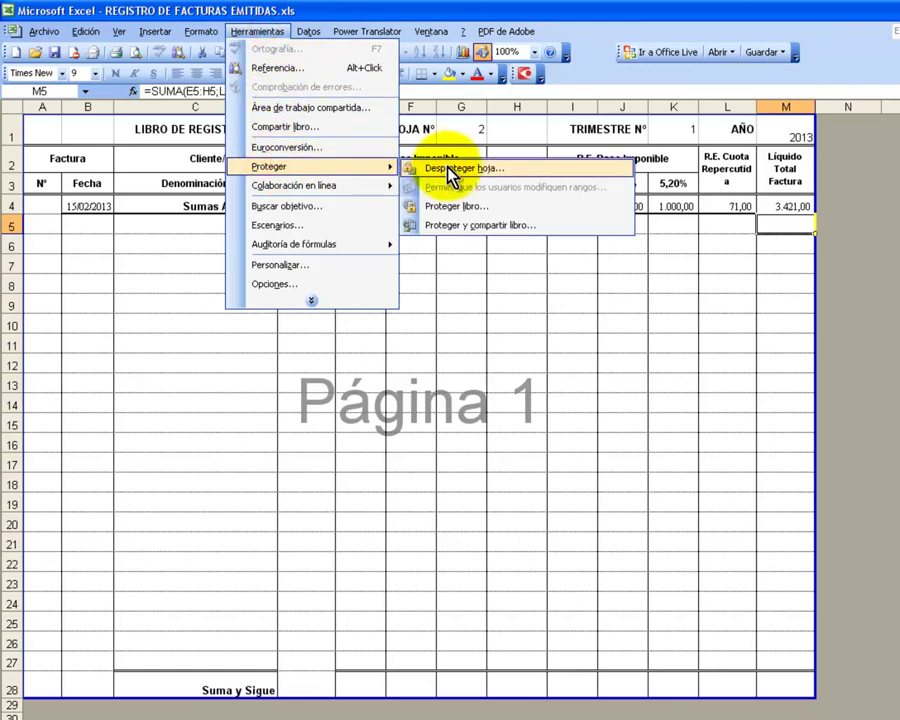
pyautogui.click(440, 170)
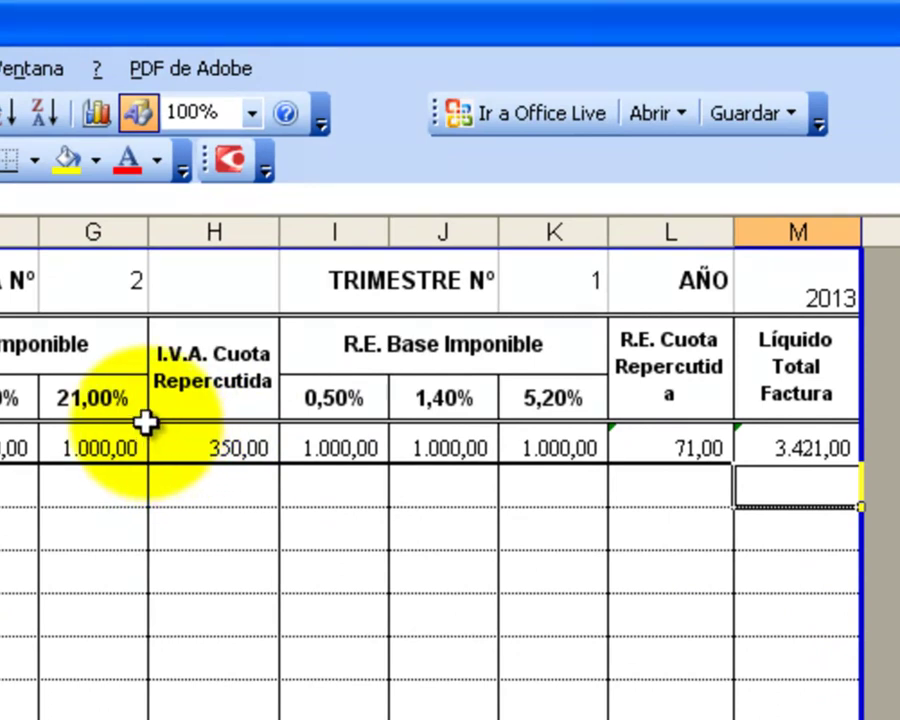
pyautogui.click(180, 446)
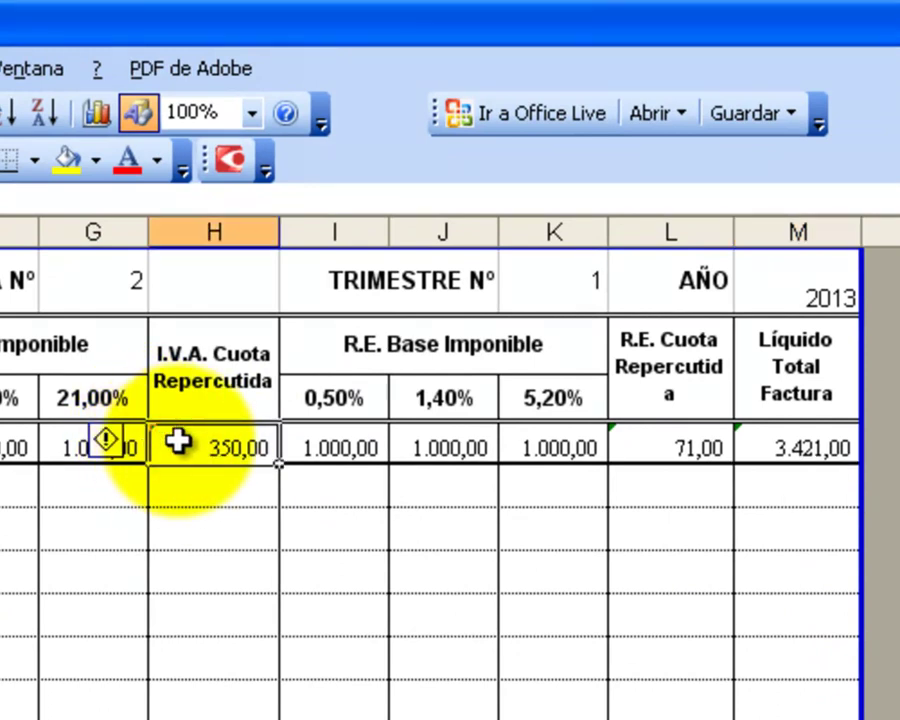
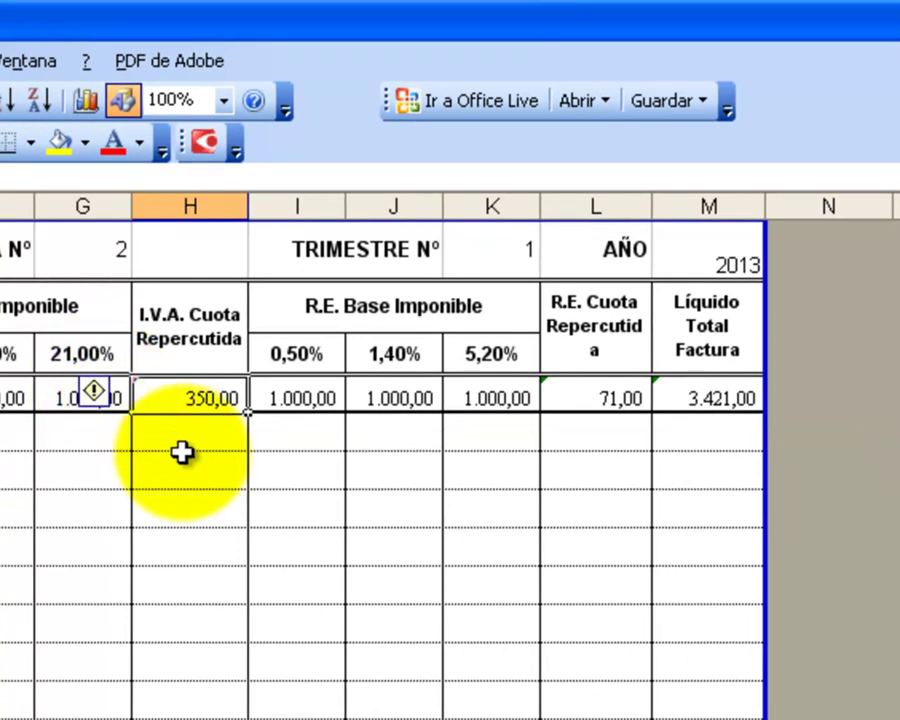
# Lock the formula cells H4, L4 and M4 through Format Cells protection
pyautogui.click(181, 450)
pyautogui.click(187, 398)
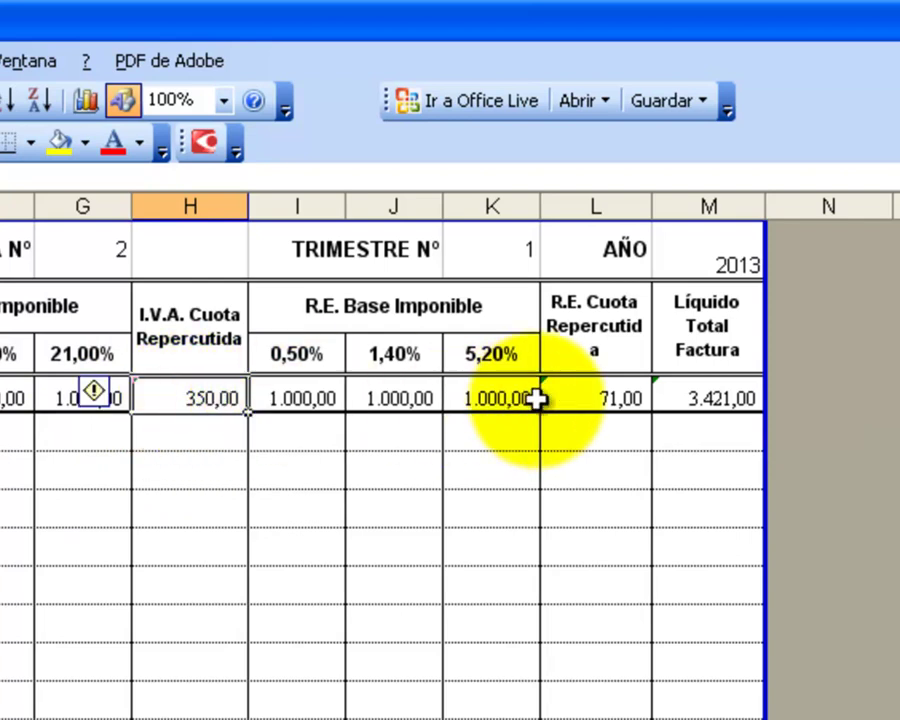
pyautogui.keyDown('ctrl'); pyautogui.click(577, 395); pyautogui.keyUp('ctrl')
pyautogui.keyDown('ctrl'); pyautogui.click(675, 395); pyautogui.keyUp('ctrl')
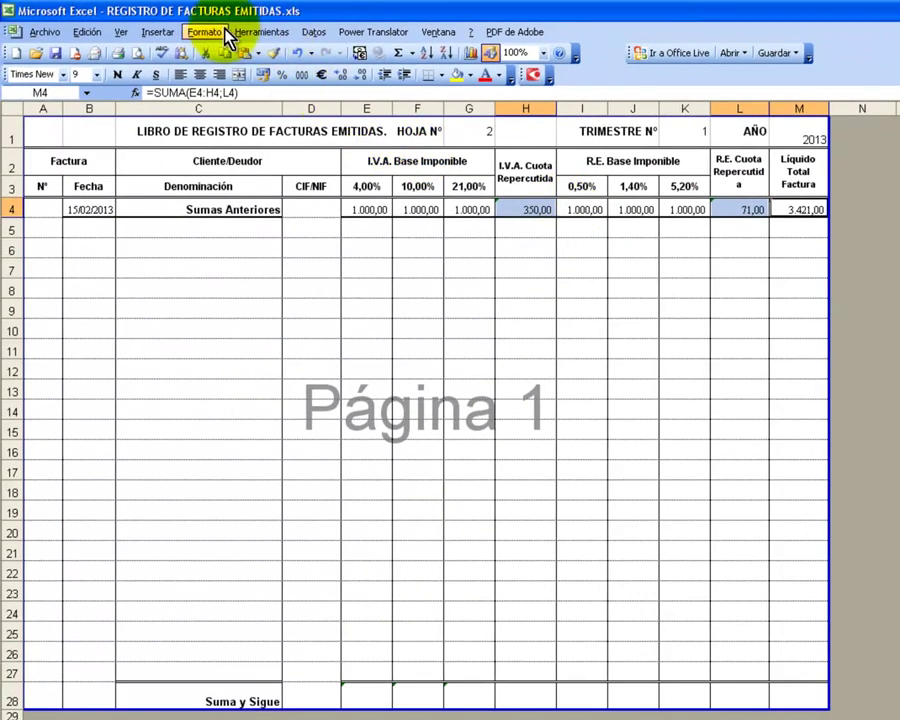
pyautogui.click(203, 32)
pyautogui.click(224, 52)
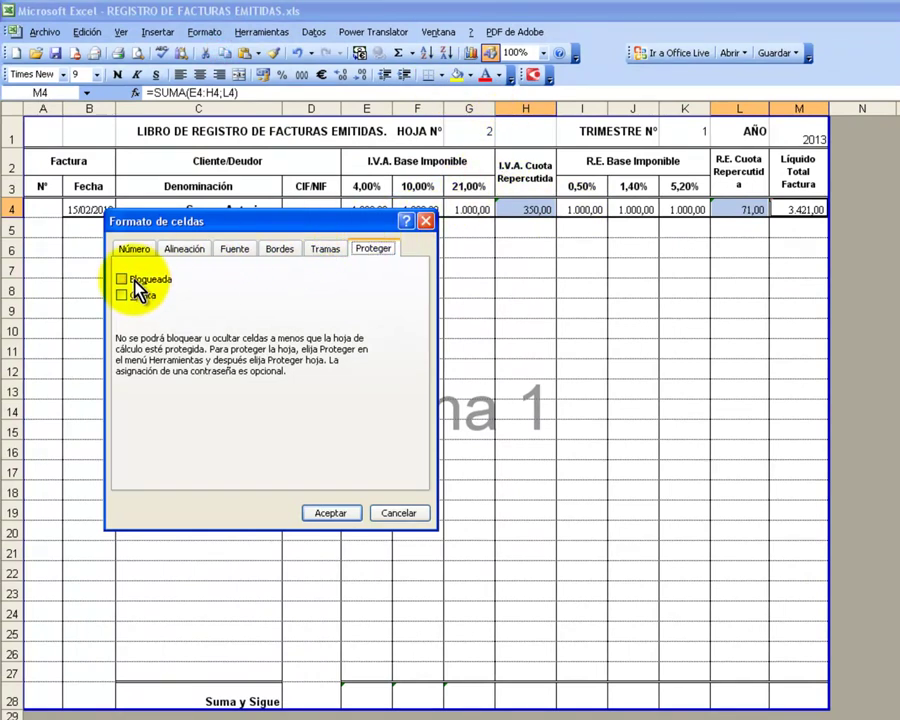
pyautogui.click(330, 514)
pyautogui.click(225, 472)
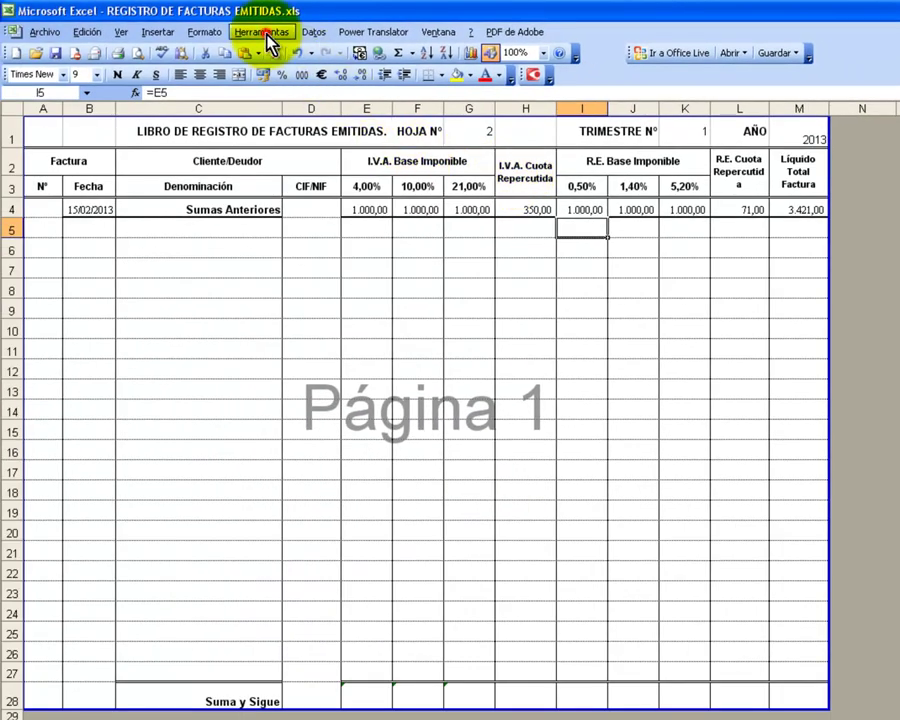
# Protect the sheet with no password
pyautogui.click(265, 32)
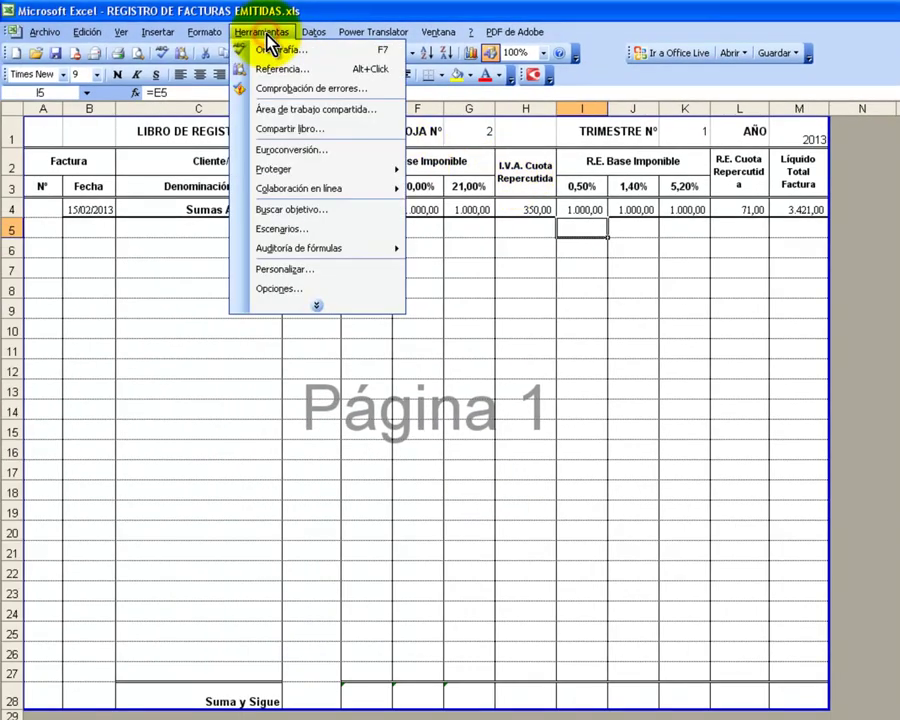
pyautogui.click(303, 170)
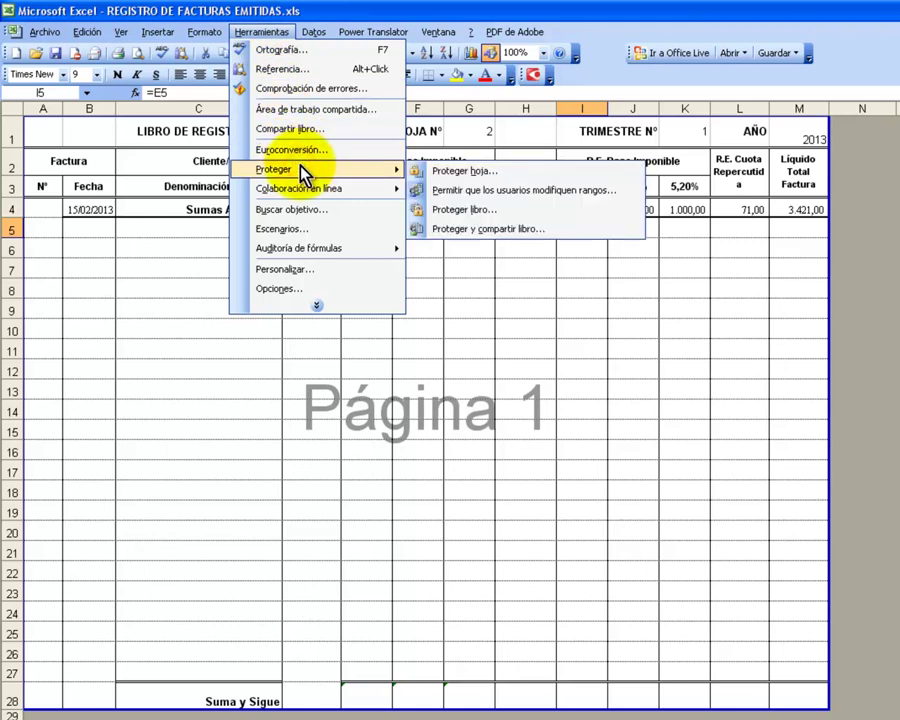
pyautogui.click(470, 172)
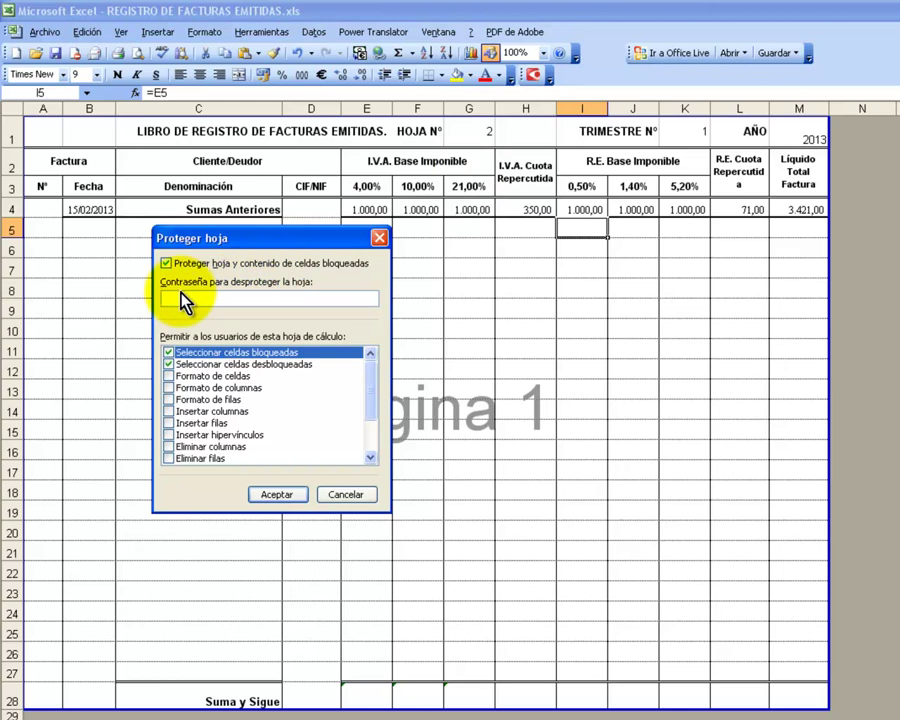
pyautogui.click(279, 495)
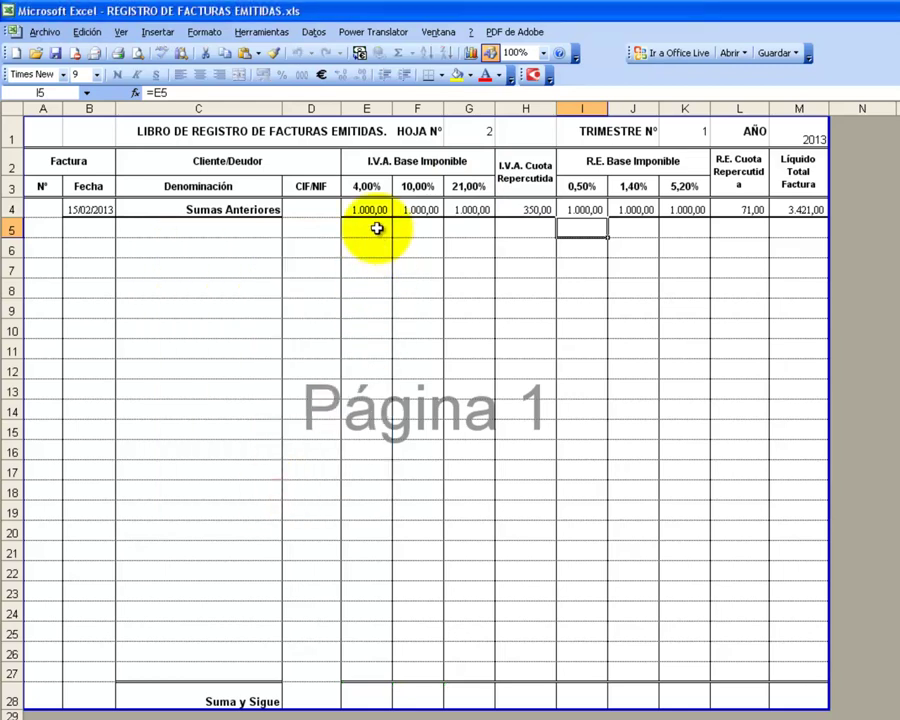
# Step through the unlocked cells G1, K1, M1, A4, B4 and E4–G4, then check H4's formula
pyautogui.click(471, 133)
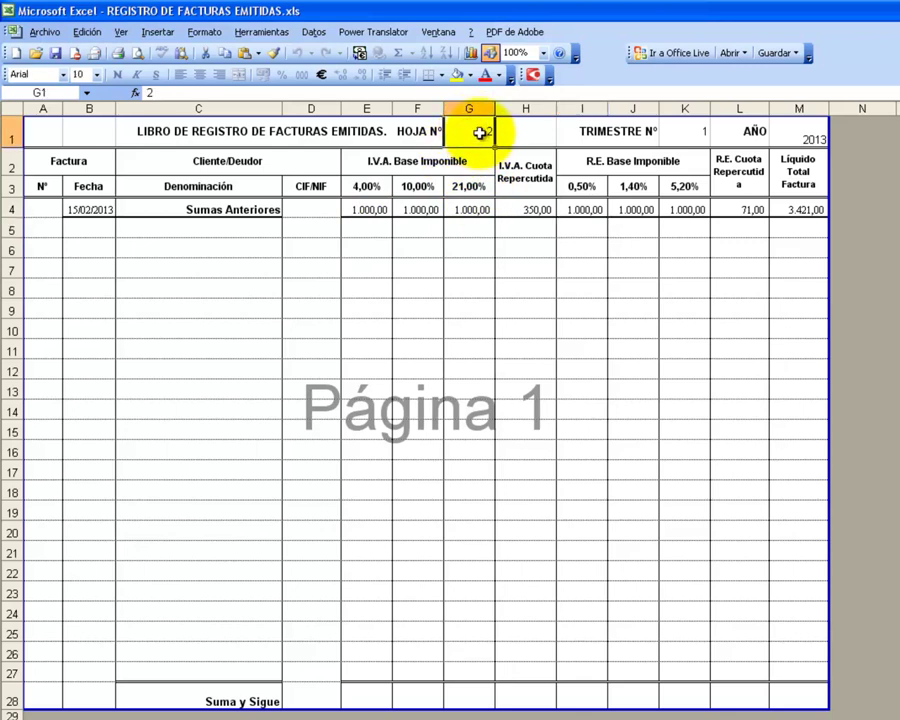
pyautogui.press('Right')
pyautogui.press('Right')
pyautogui.press('Right')
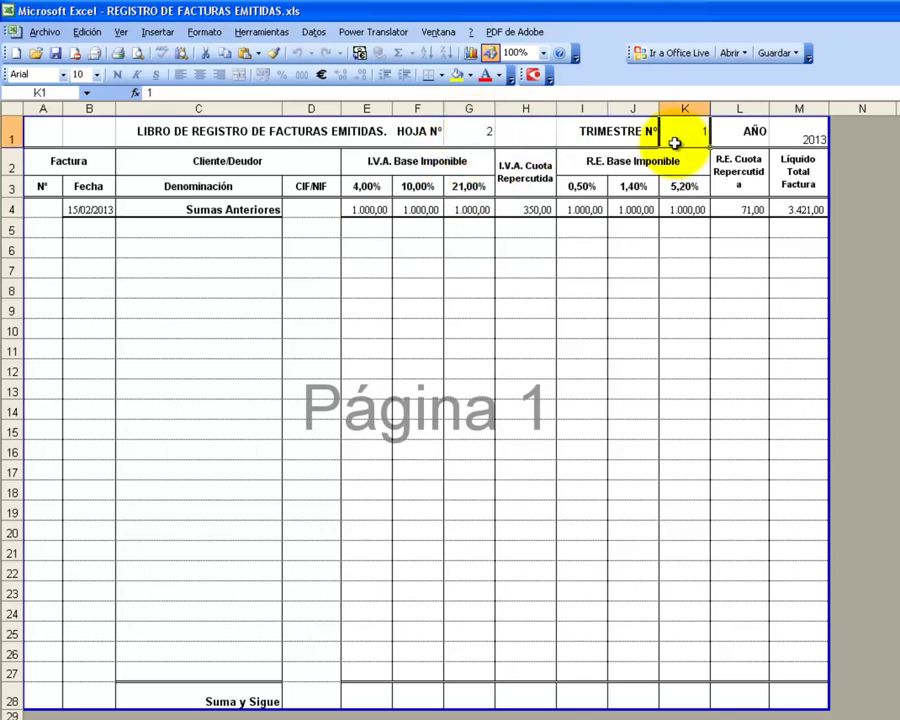
pyautogui.press('Right')
pyautogui.press('Right')
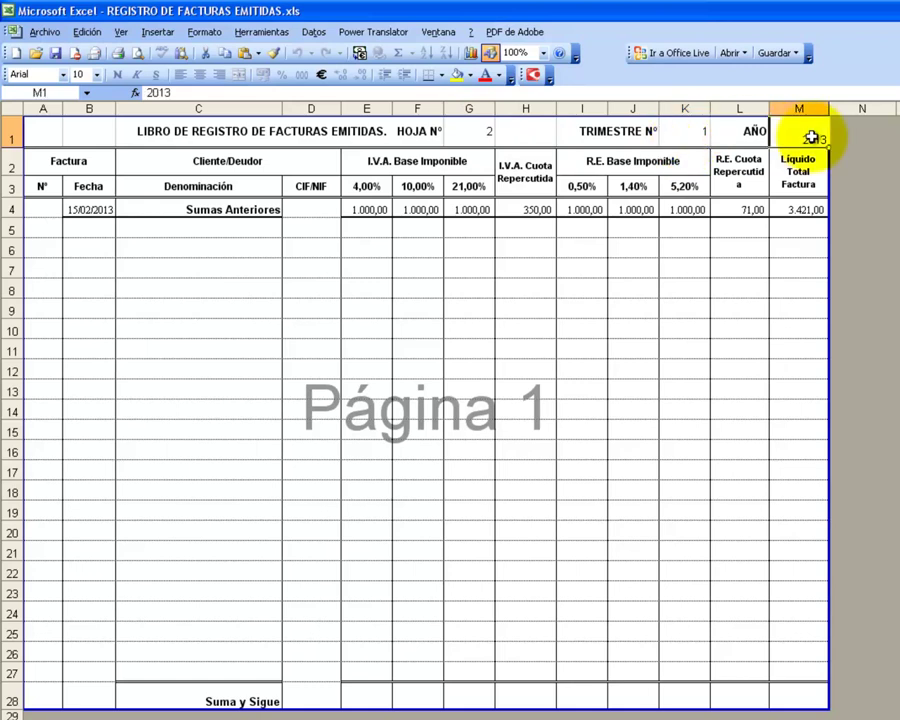
pyautogui.hotkey('ctrl', 'Home')
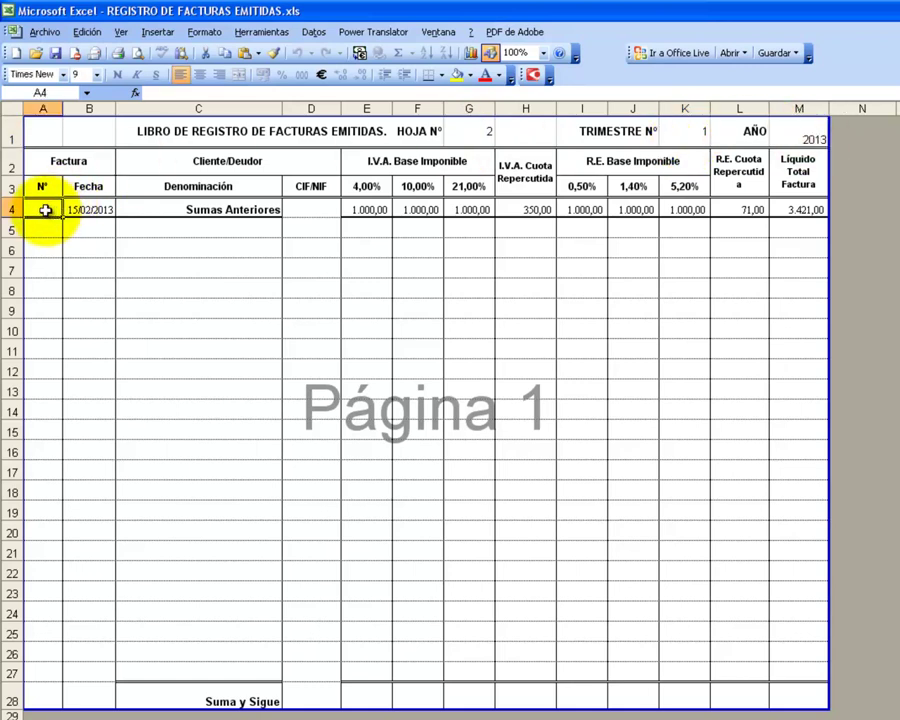
pyautogui.press('Right')
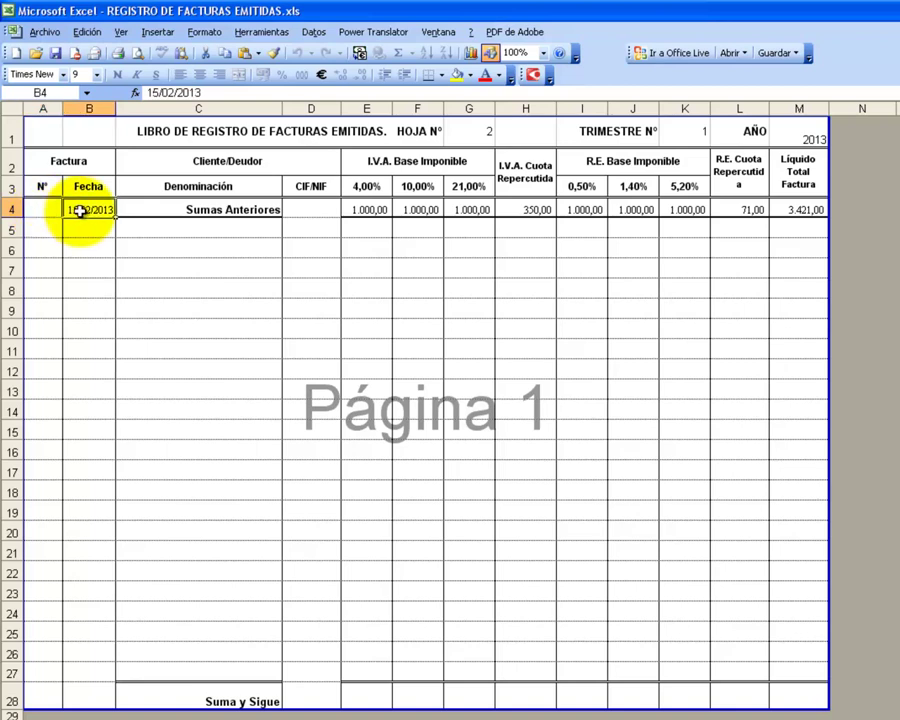
pyautogui.press('Right')
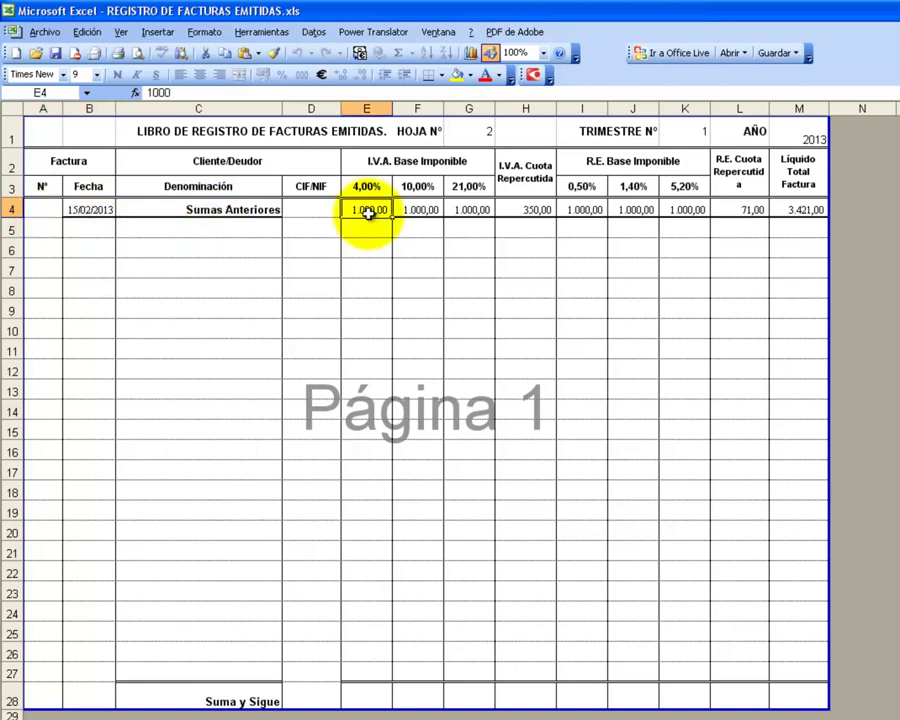
pyautogui.press('Right')
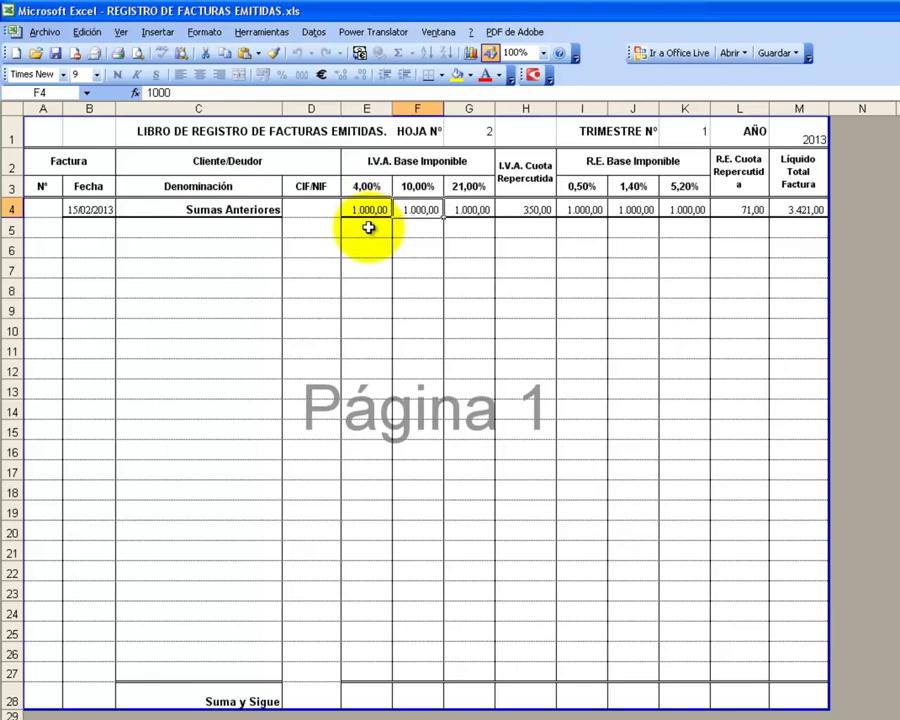
pyautogui.press('Right')
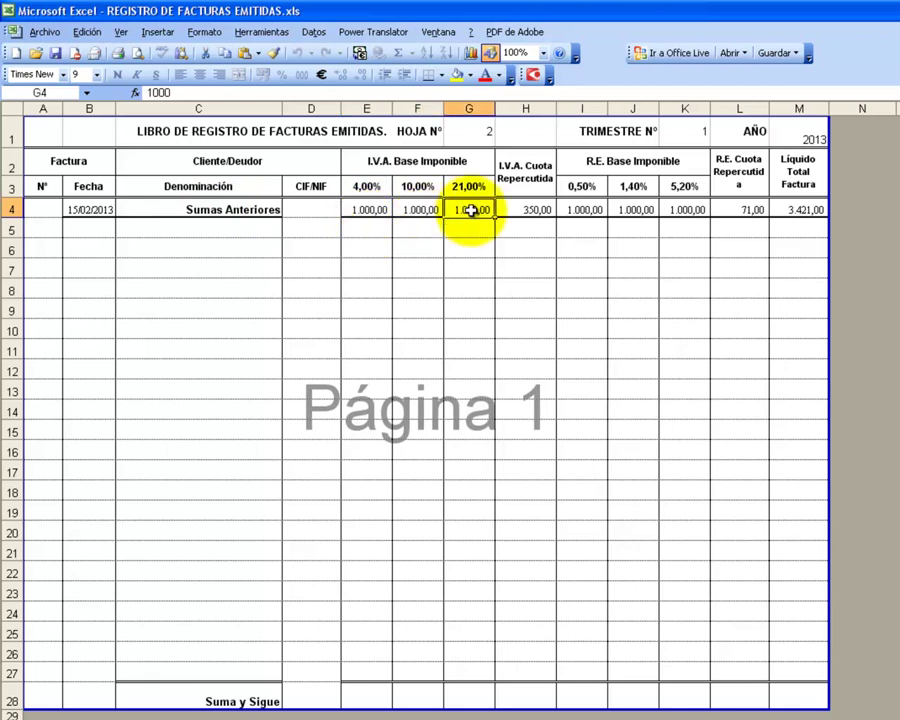
pyautogui.click(520, 209)
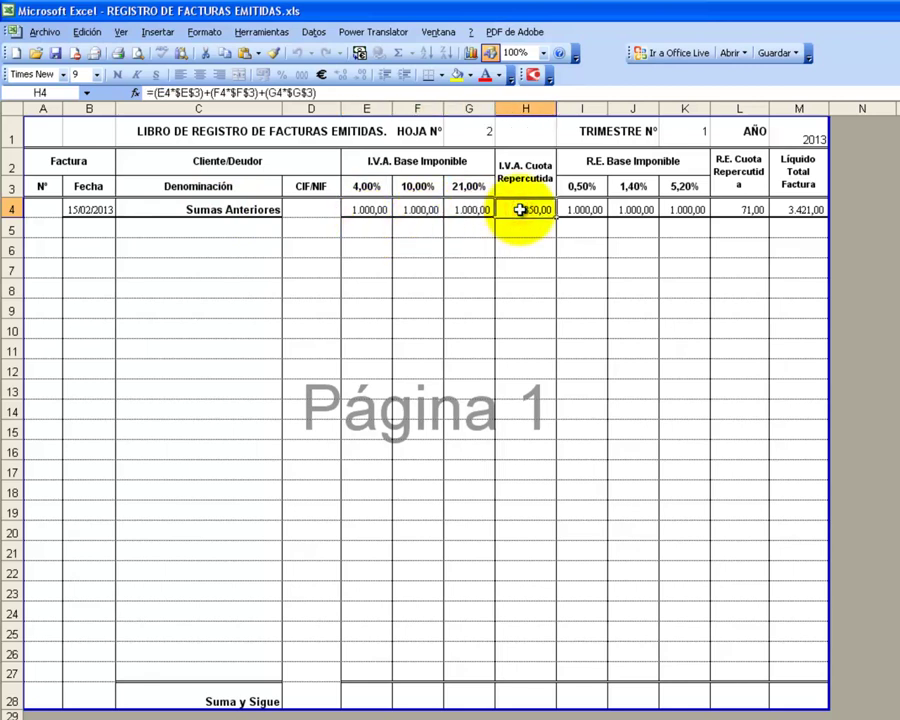
# Delete the amounts in the IVA bases E4:G4 and the RE bases I4:K4
pyautogui.moveTo(370, 209); pyautogui.dragTo(464, 210)
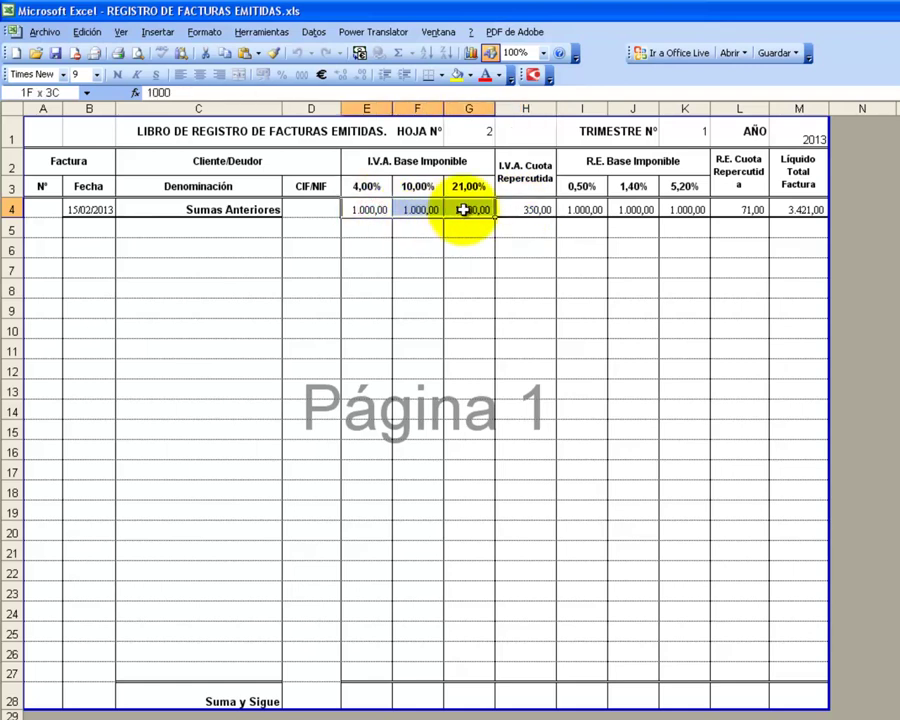
pyautogui.press('Delete')
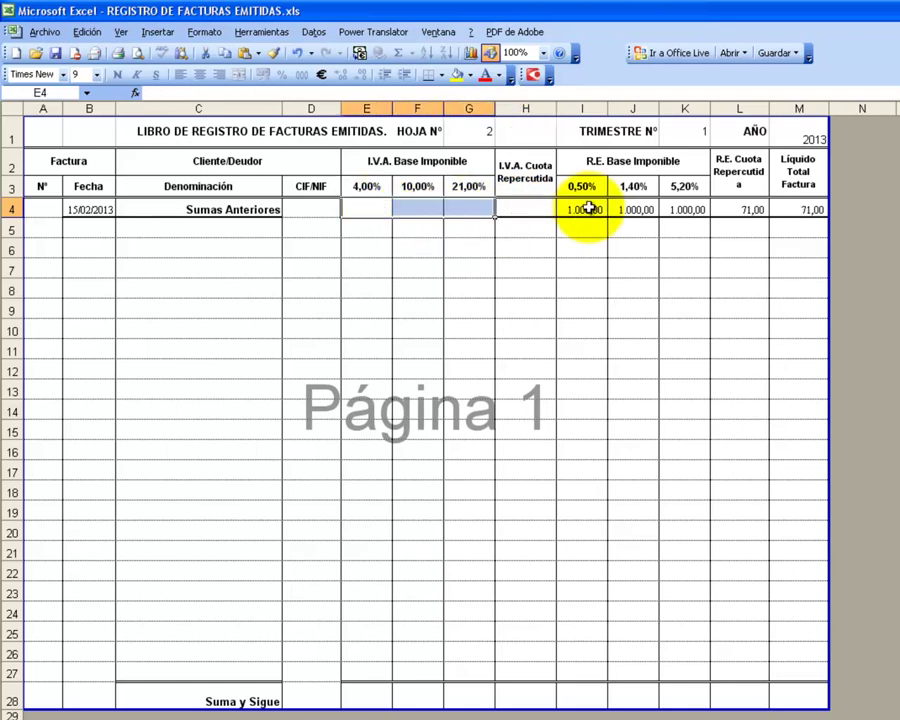
pyautogui.moveTo(584, 209); pyautogui.dragTo(688, 210)
pyautogui.press('Delete')
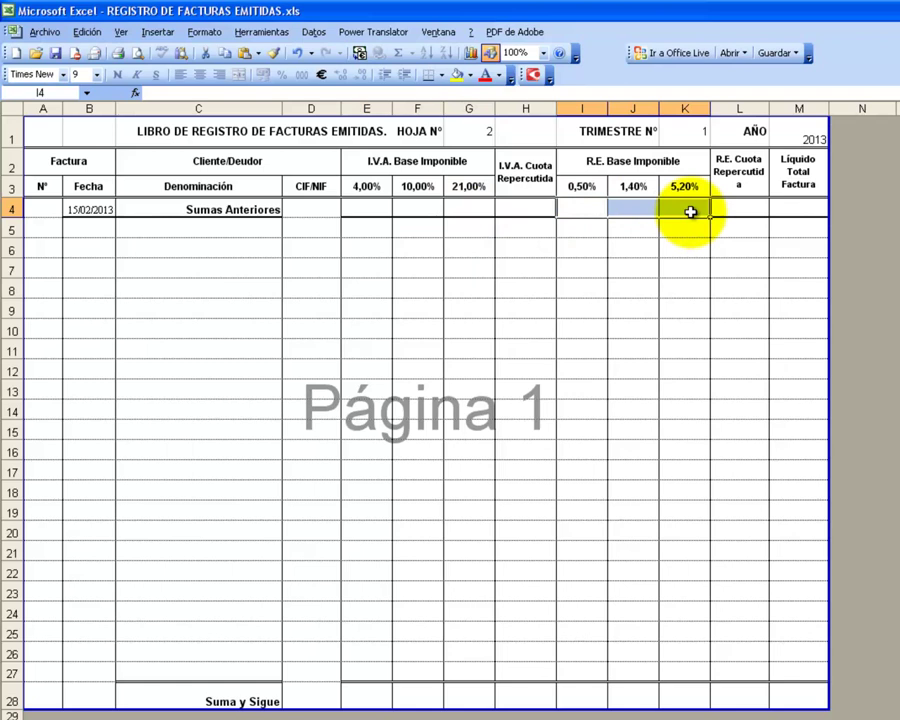
pyautogui.click(366, 208)
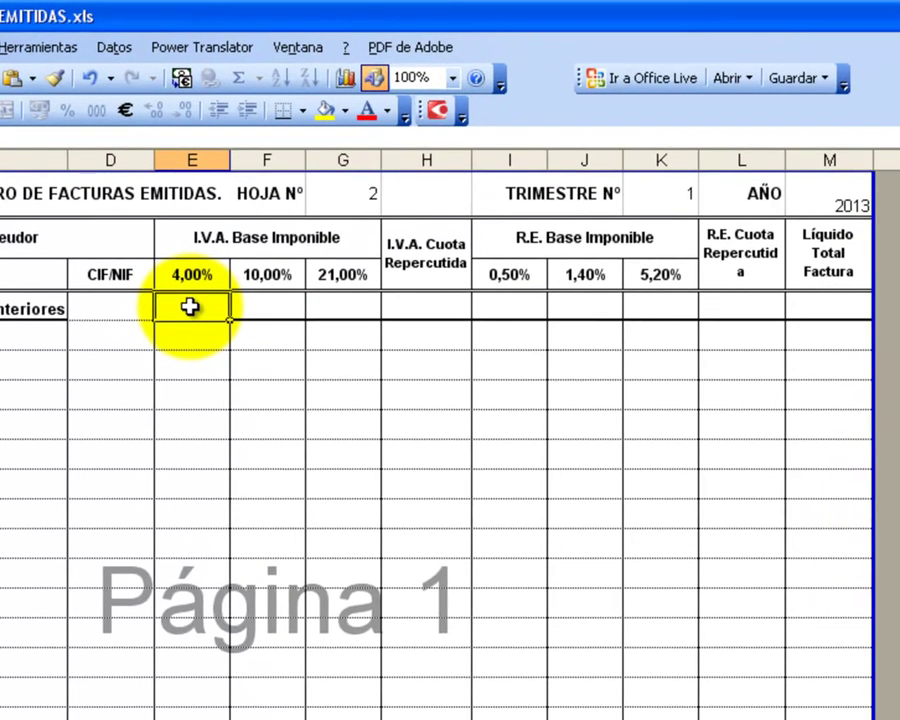
# Enter 1.000,00 test amounts in E4, F4 and G4 to recalculate the totals
pyautogui.write('1.')
pyautogui.write('00')
pyautogui.press('Tab')
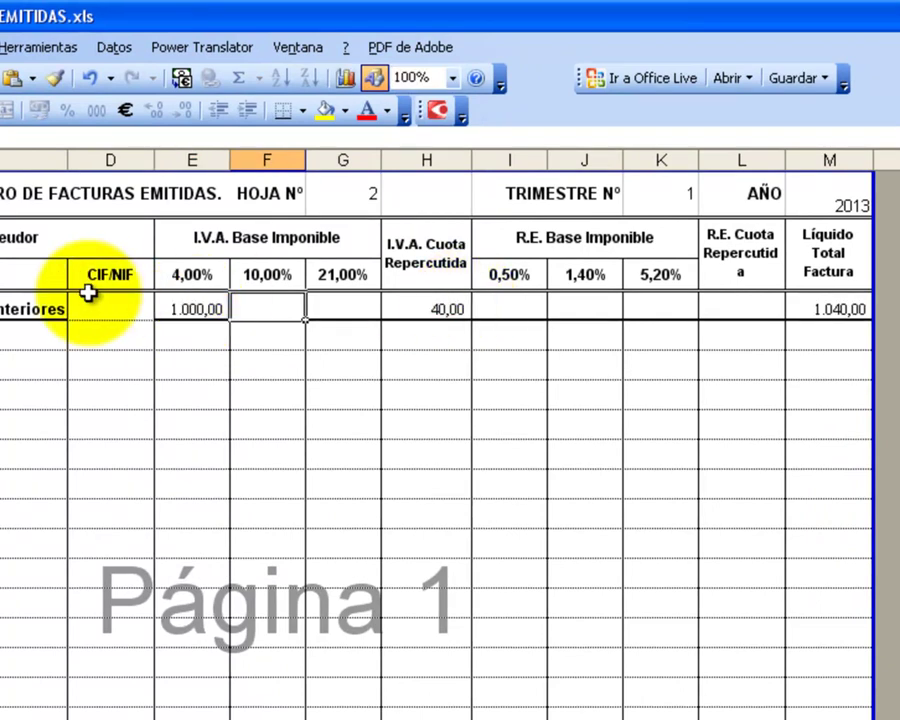
pyautogui.click(272, 312)
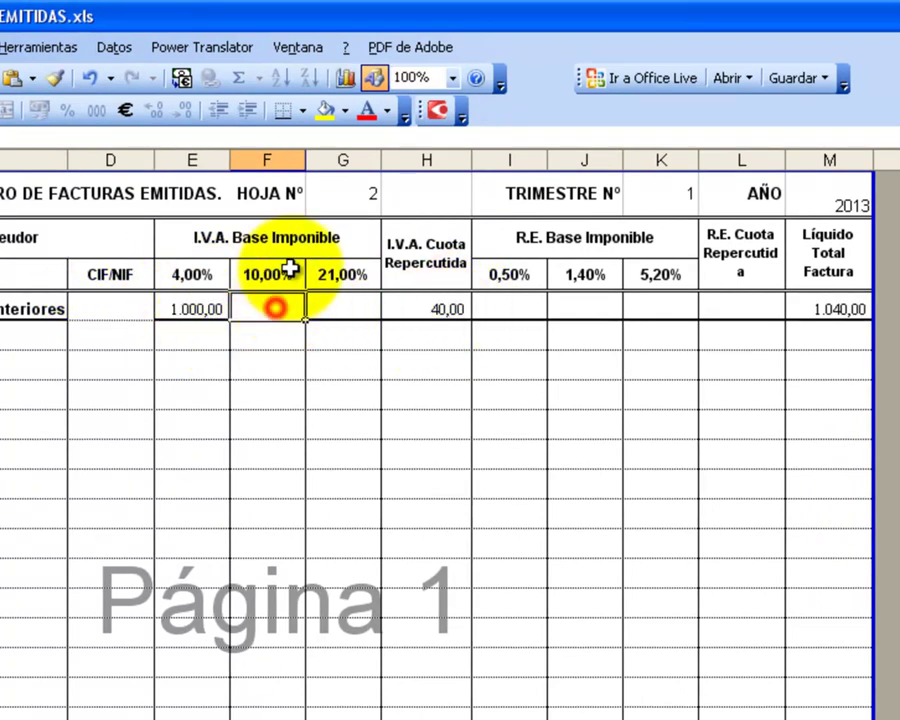
pyautogui.write('10')
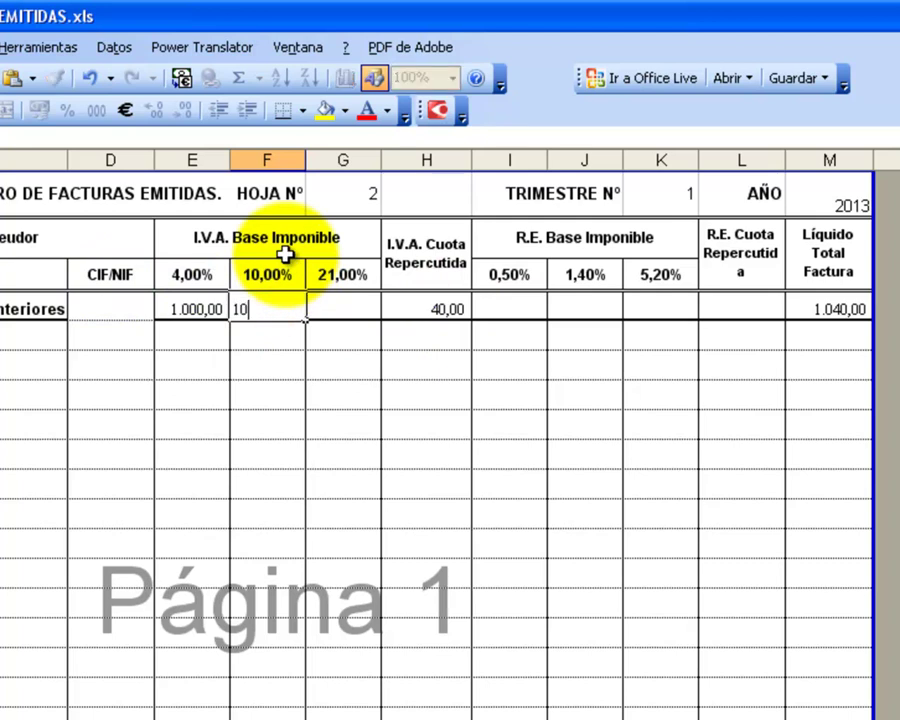
pyautogui.press('Tab')
pyautogui.write('10')
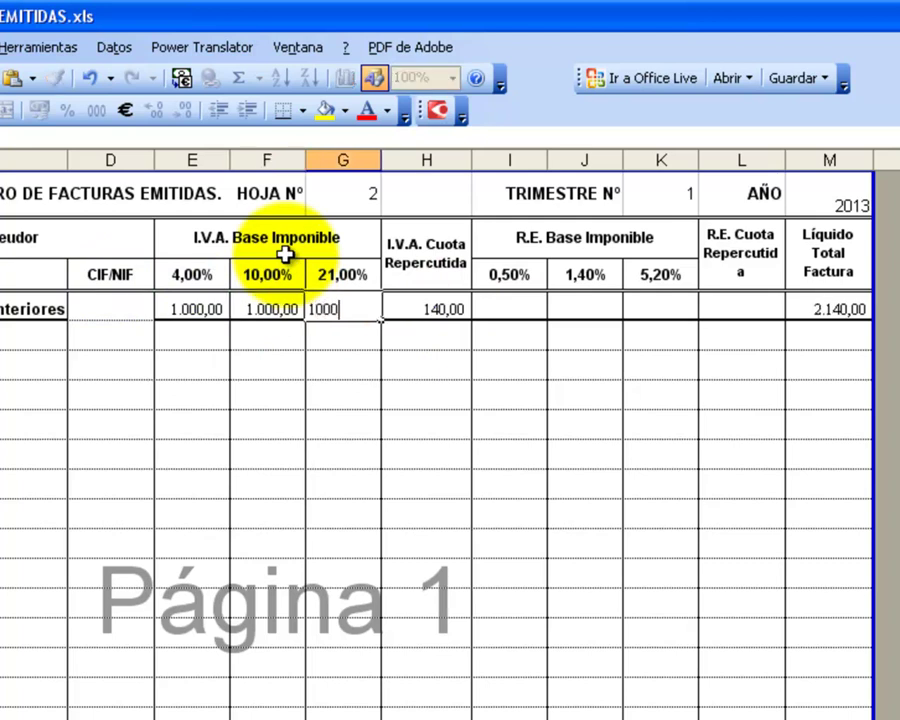
pyautogui.press('Tab')
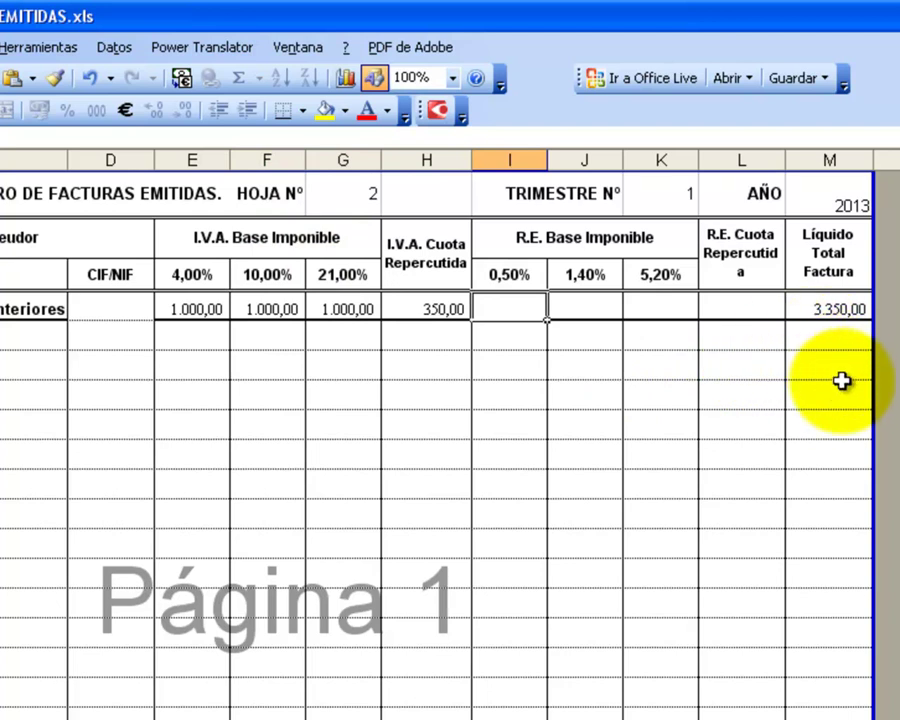
# Enter 100 as the 4% base in E5 and check the recargo base in I5
pyautogui.click(190, 335)
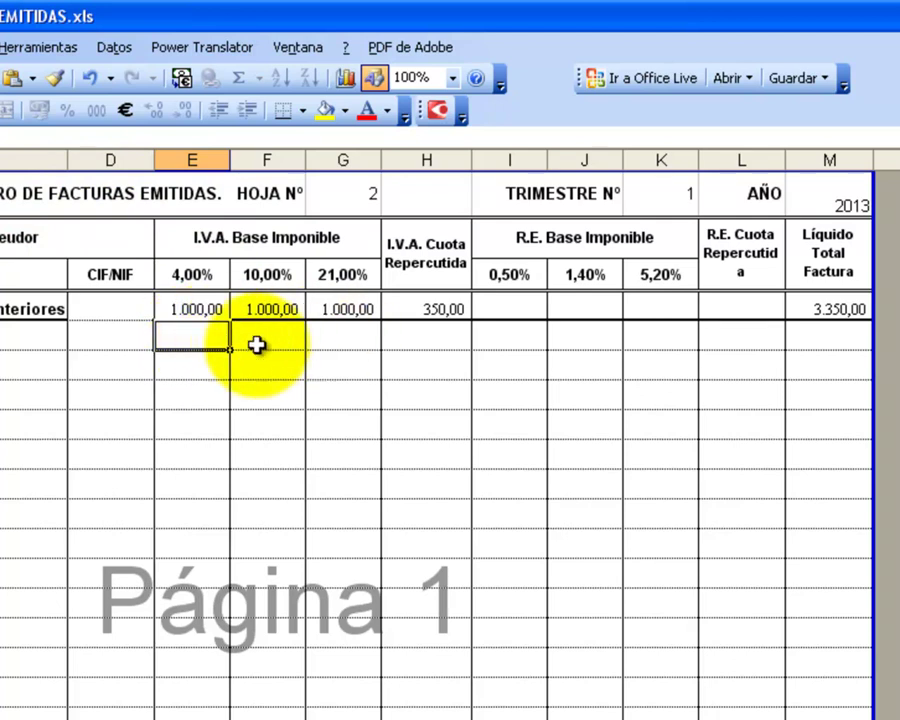
pyautogui.click(195, 338)
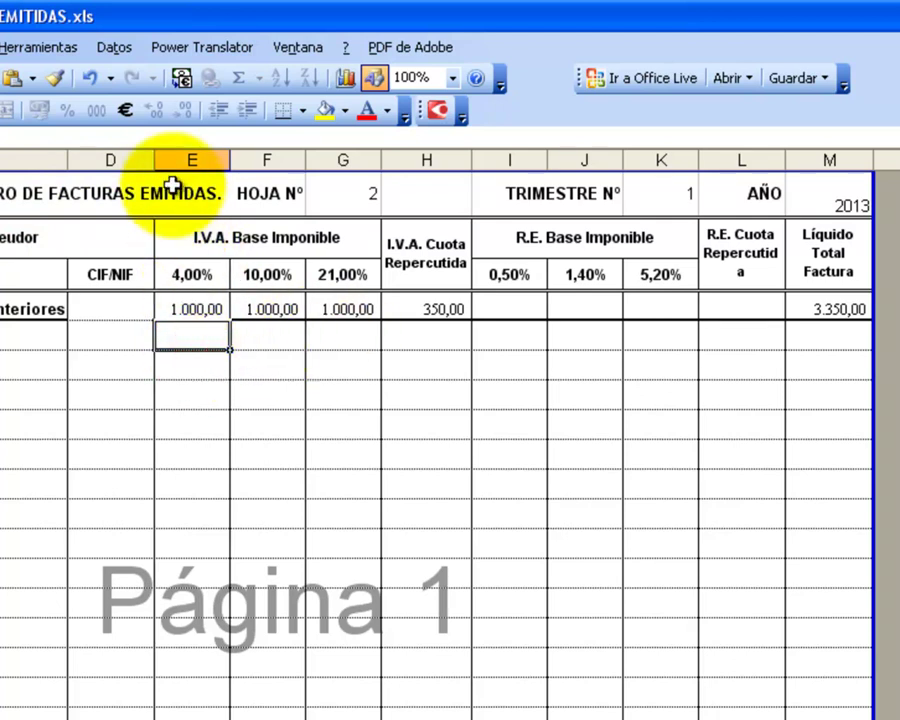
pyautogui.write('10')
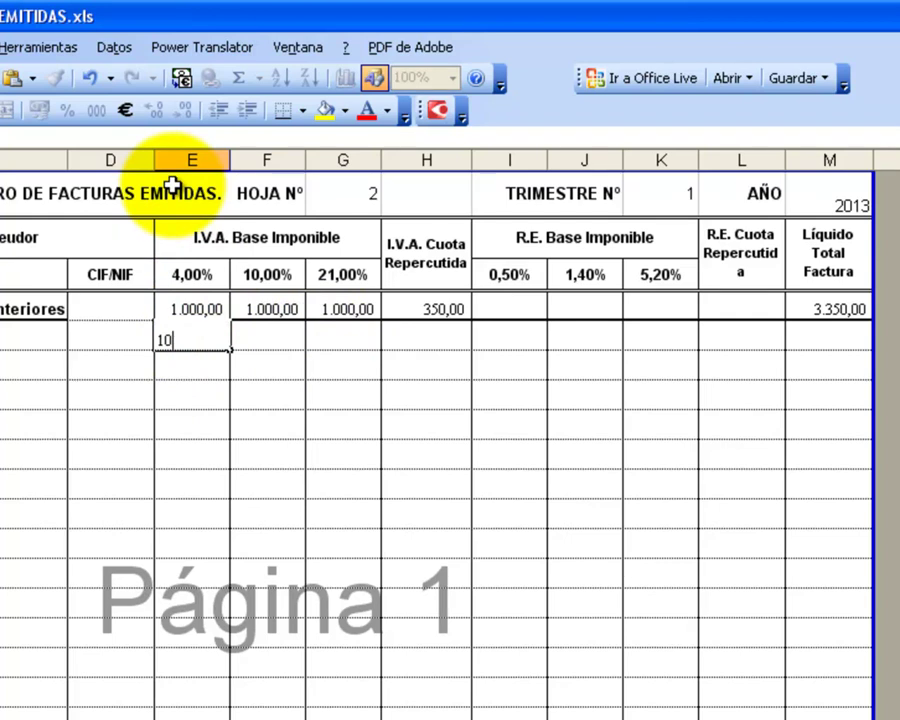
pyautogui.press('Tab')
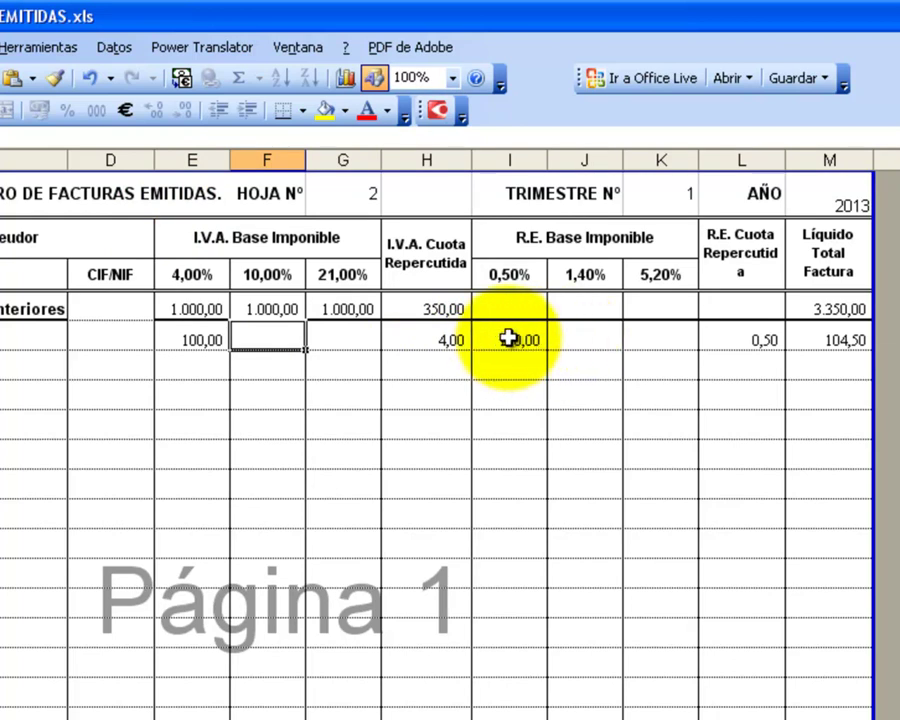
pyautogui.click(509, 339)
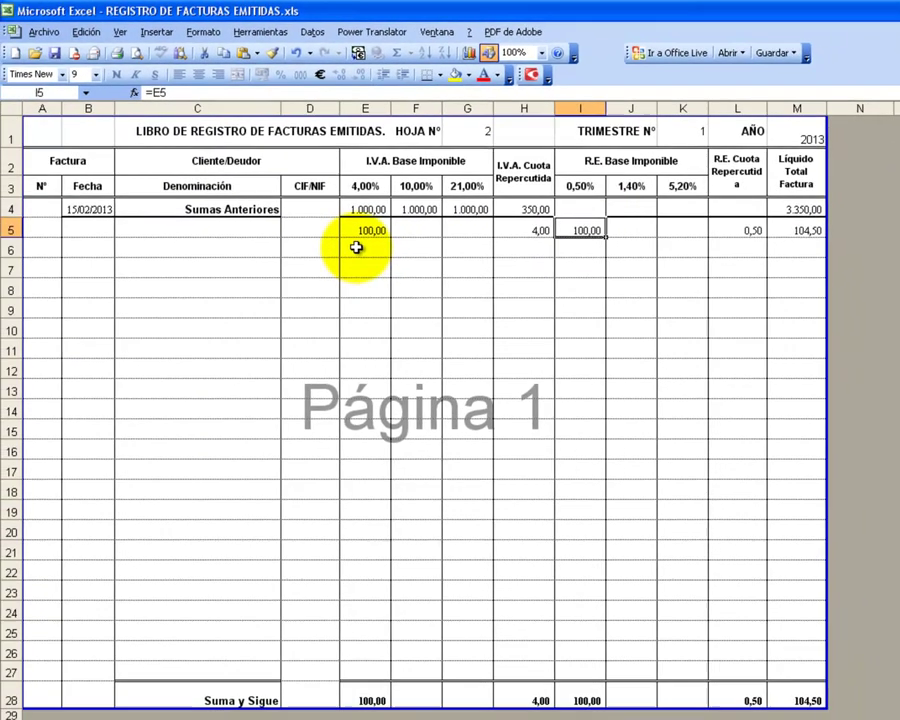
# Fill row 5 with invoice 200, date 16/02/2013, the client's name and tax id
pyautogui.click(44, 229)
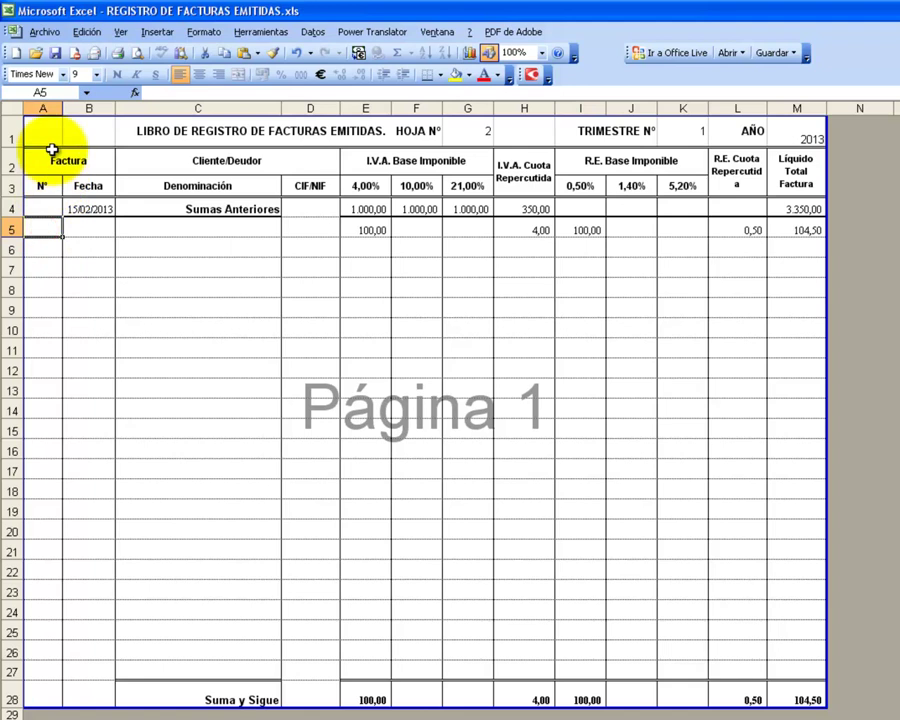
pyautogui.write('200')
pyautogui.press('Tab')
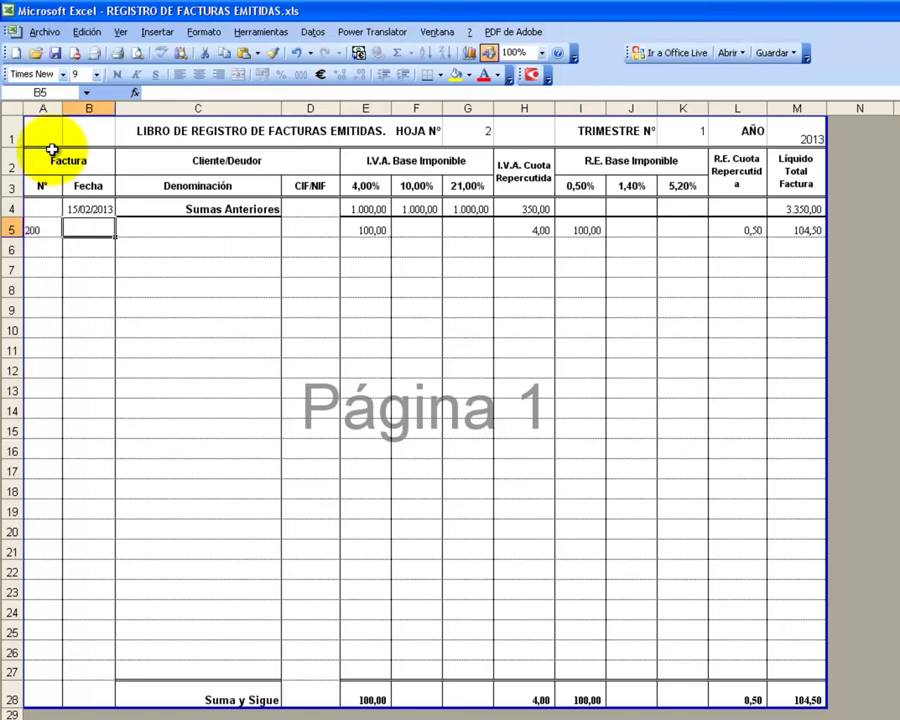
pyautogui.write('16-2')
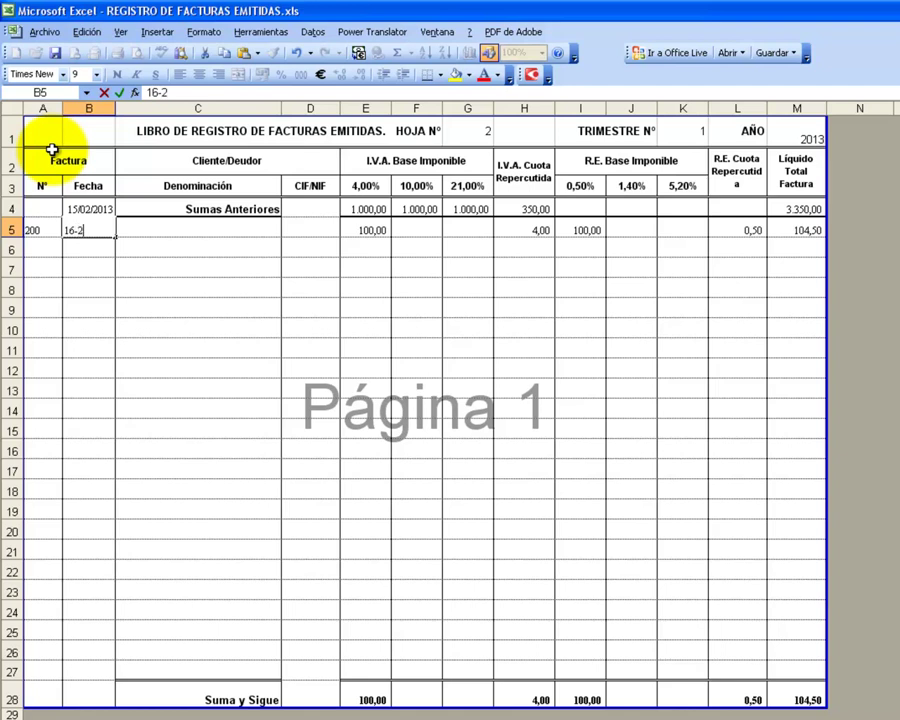
pyautogui.press('Tab')
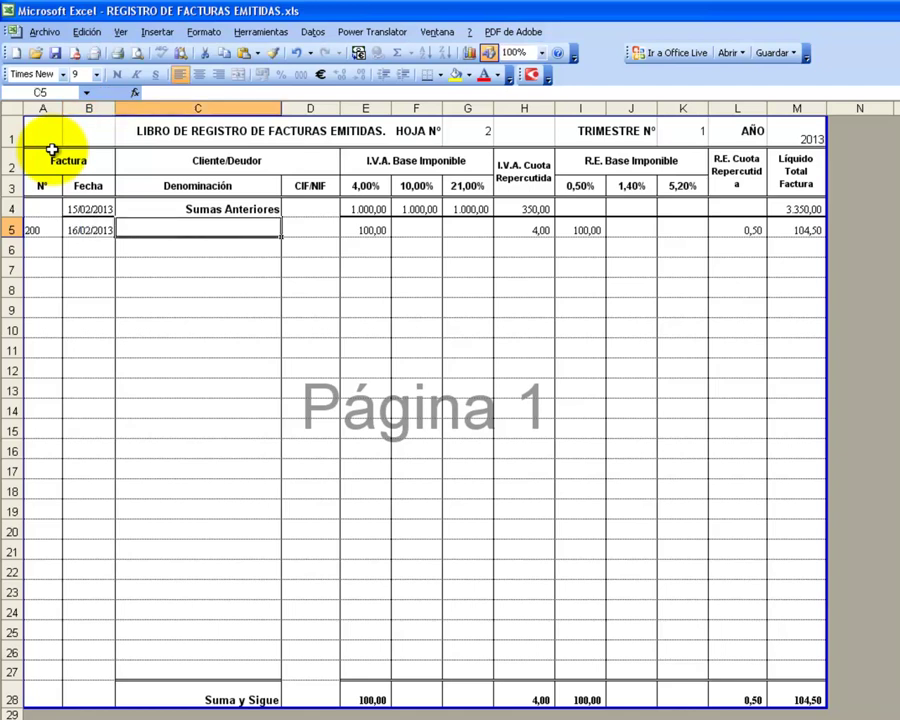
pyautogui.write('a')
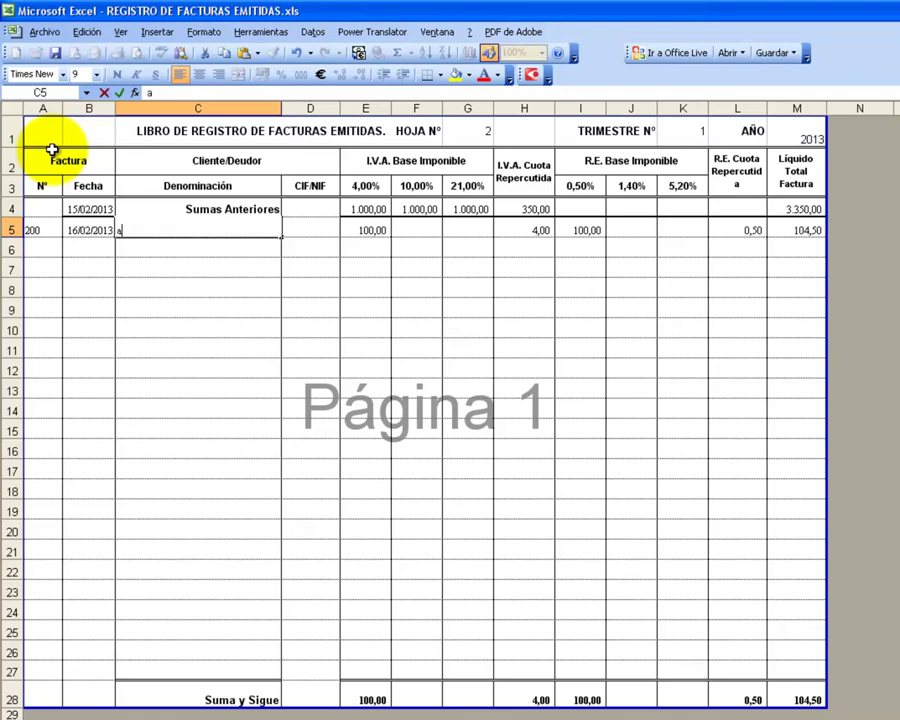
pyautogui.write('ton')
pyautogui.write(' Mar')
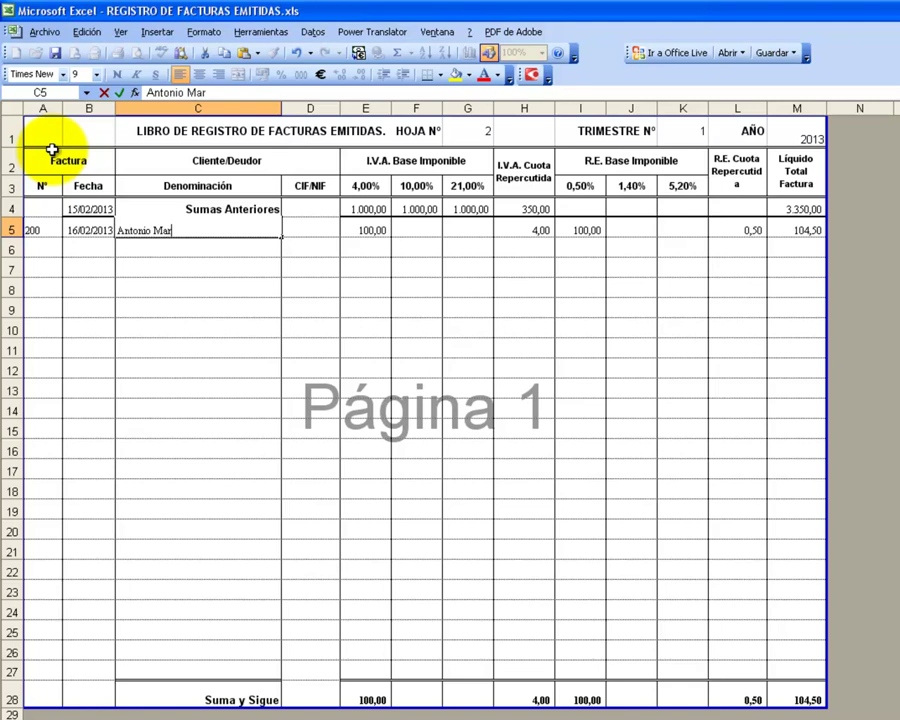
pyautogui.write('ínez')
pyautogui.press('Tab')
pyautogui.write('27')
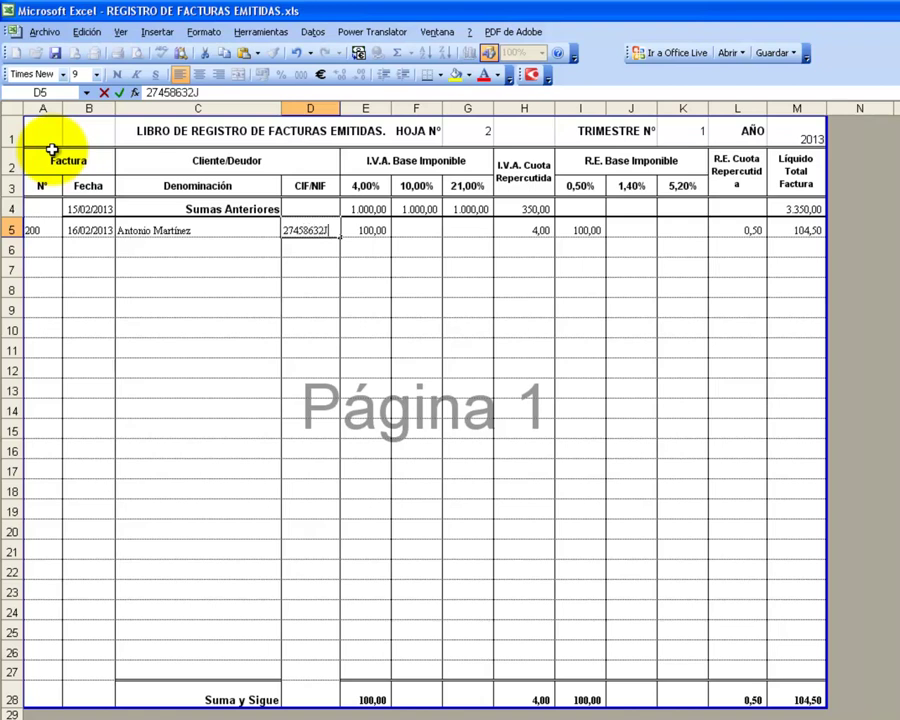
pyautogui.press('Tab')
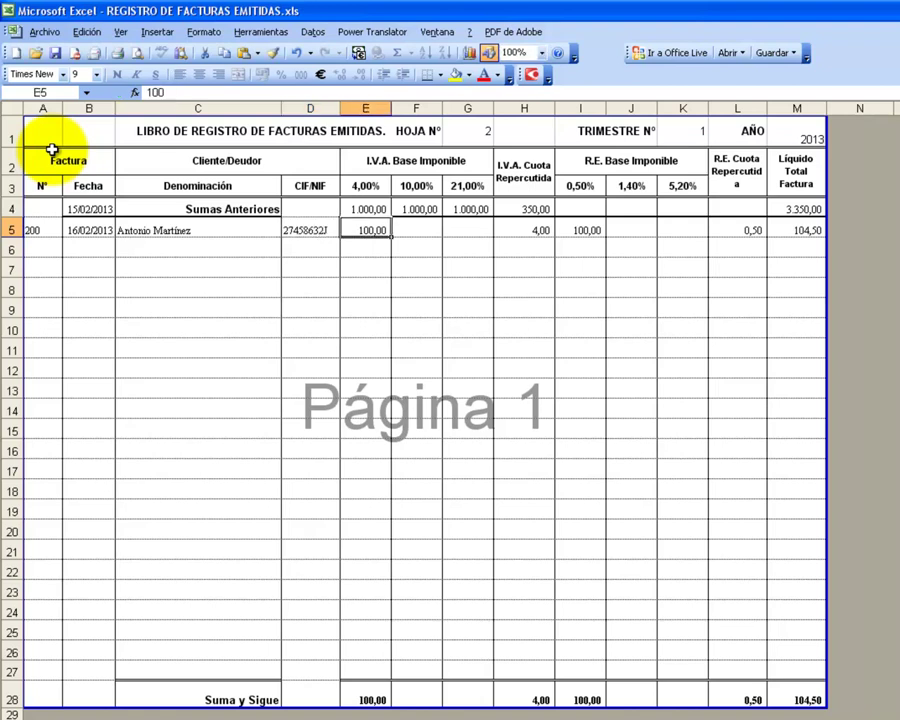
# Enter invoice 201 dated 18/02/2013 with the butcher's shop name and tax id in row 6
pyautogui.click(40, 250)
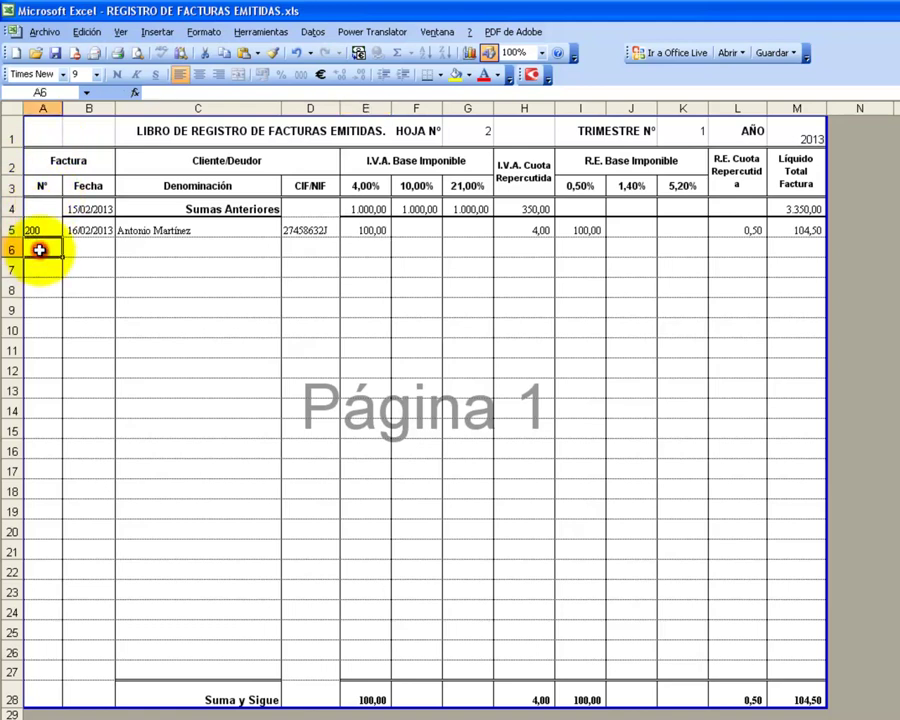
pyautogui.write('201')
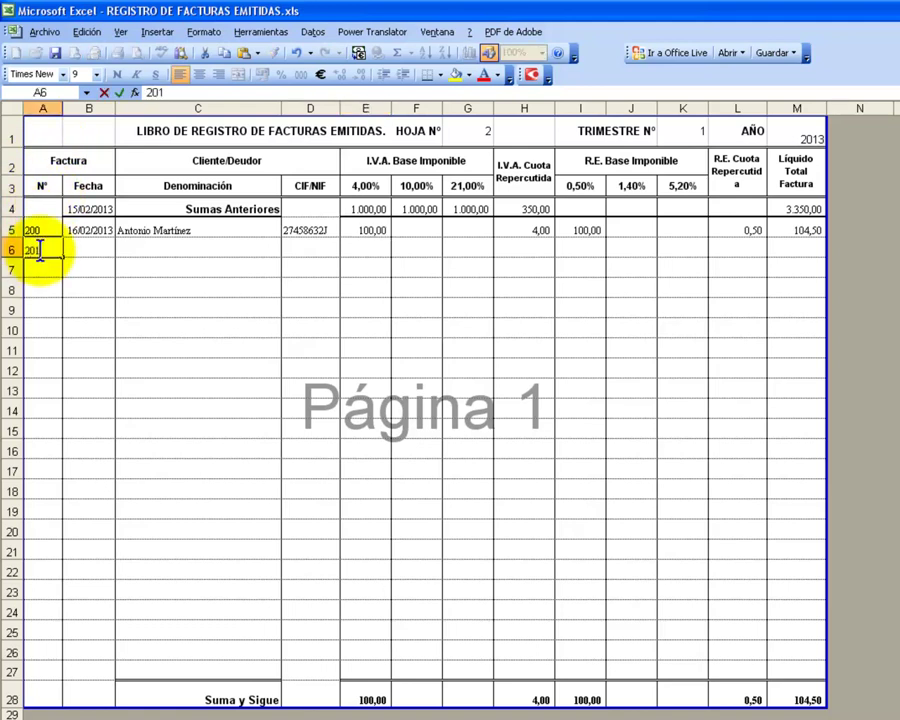
pyautogui.press('Tab')
pyautogui.write('1')
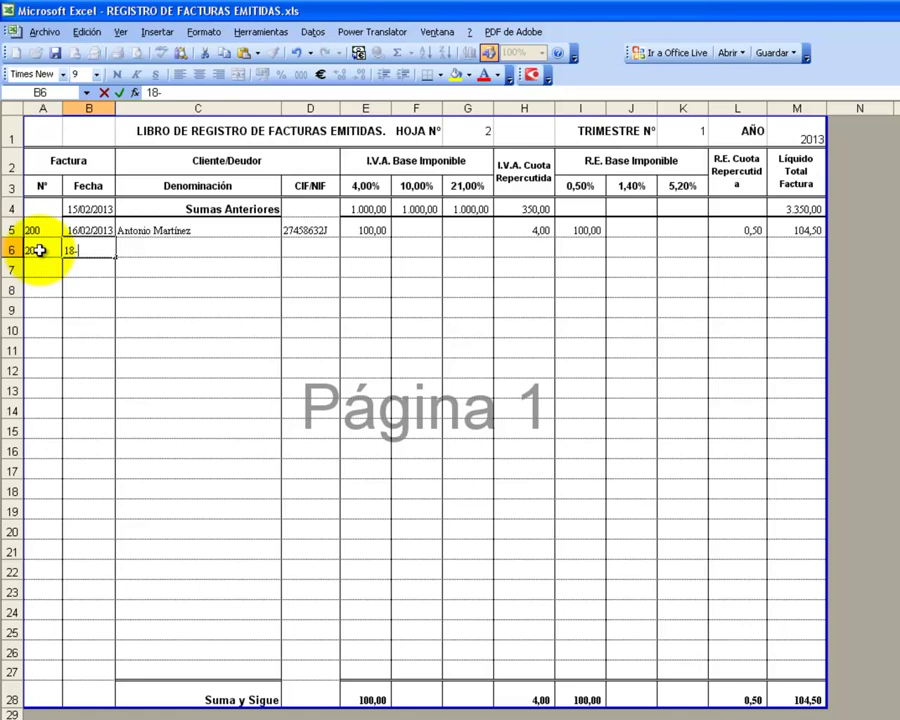
pyautogui.press('Tab')
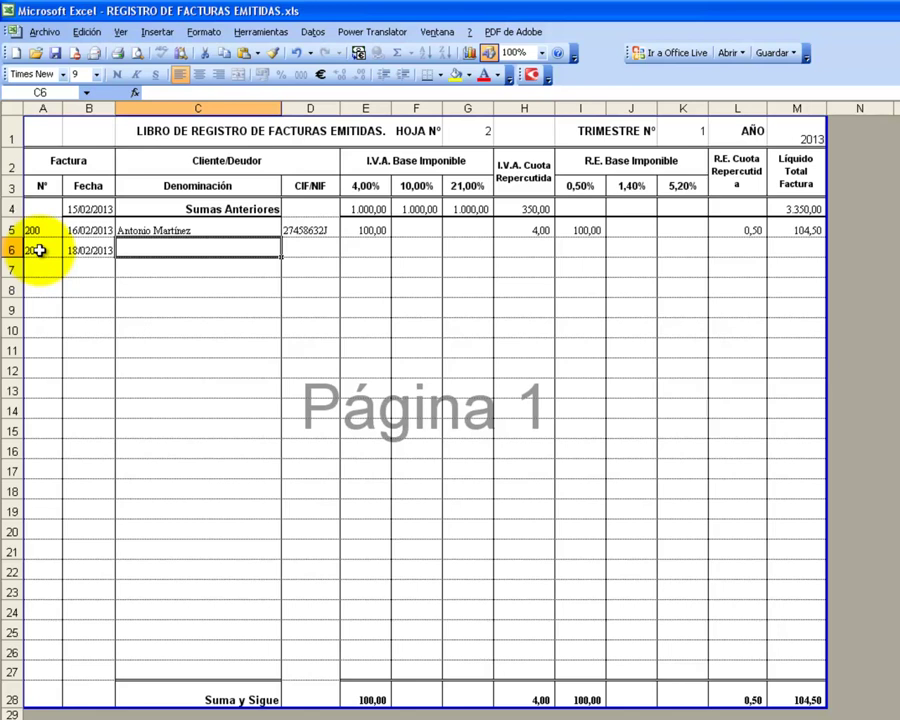
pyautogui.write('Carnicería V')
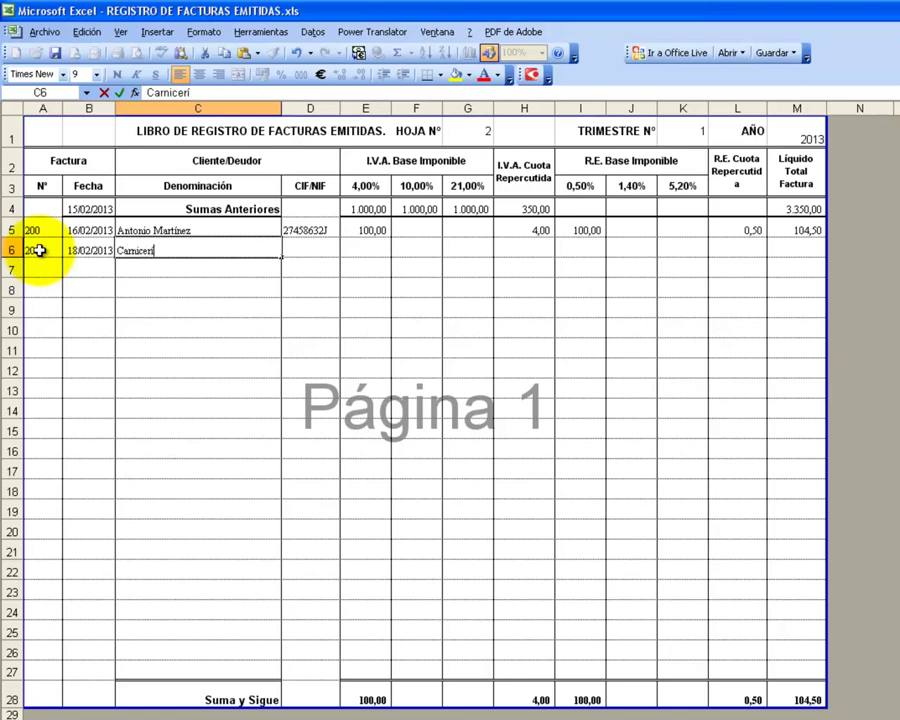
pyautogui.write('icente')
pyautogui.press('Tab')
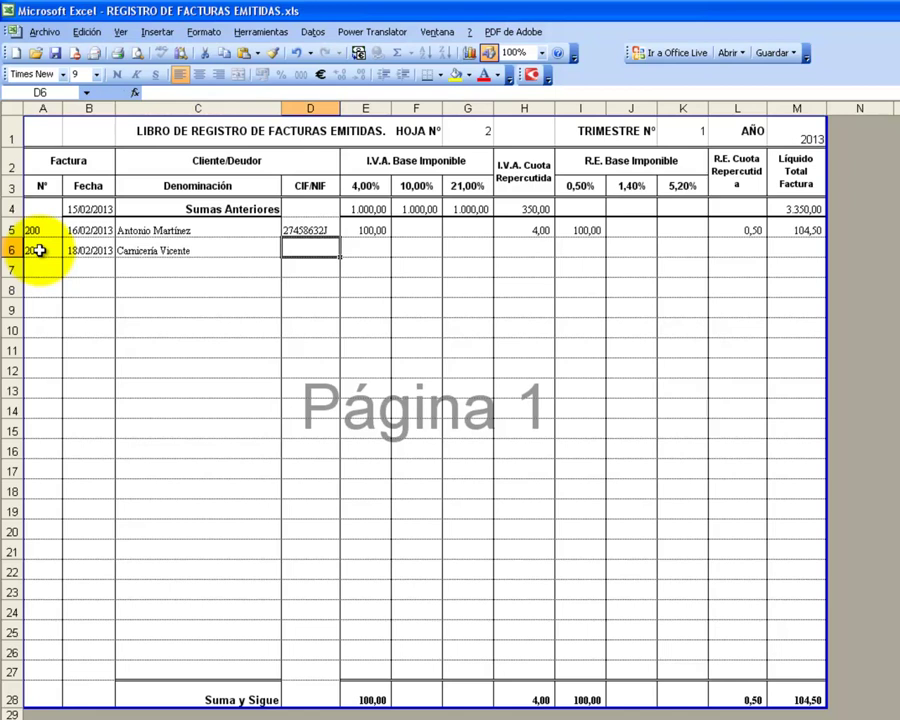
pyautogui.write('35894562')
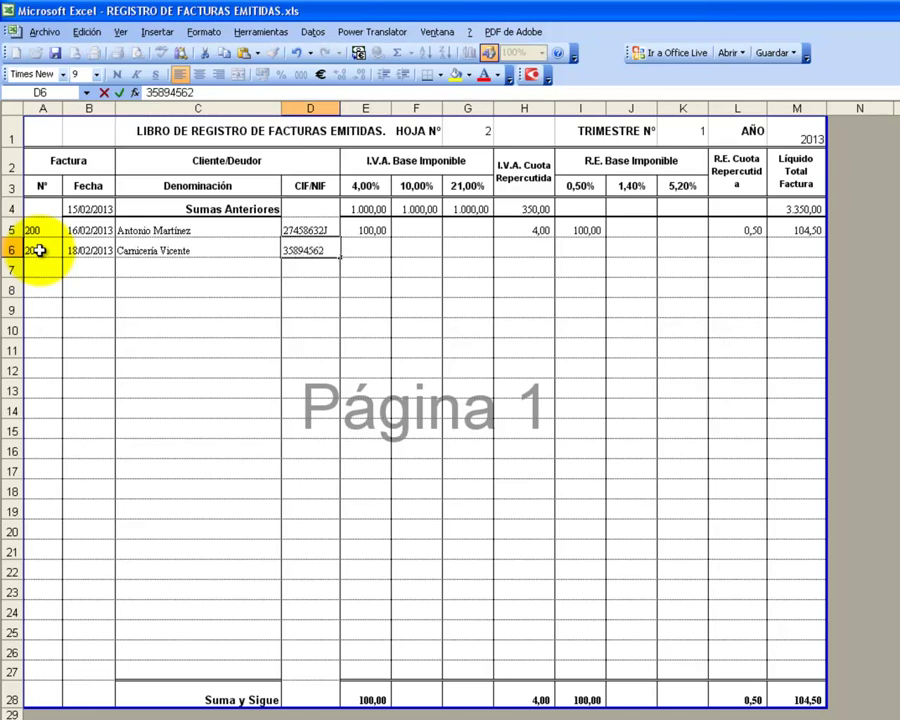
pyautogui.write('K')
pyautogui.press('Tab')
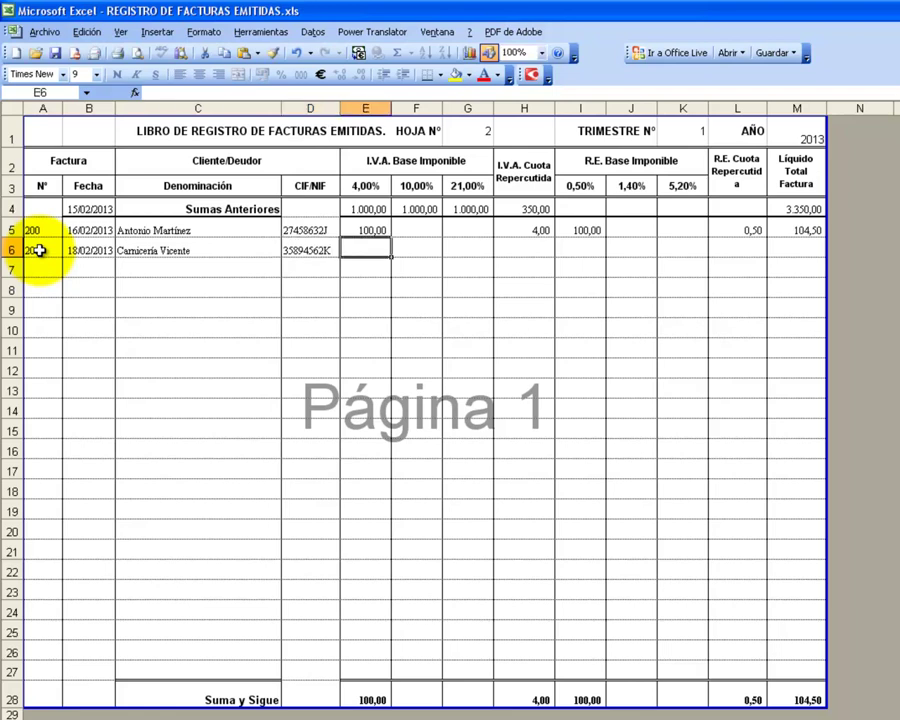
# Enter bases of 50 at 4% and 100 at 10% for invoice 201
pyautogui.write('50')
pyautogui.press('Tab')
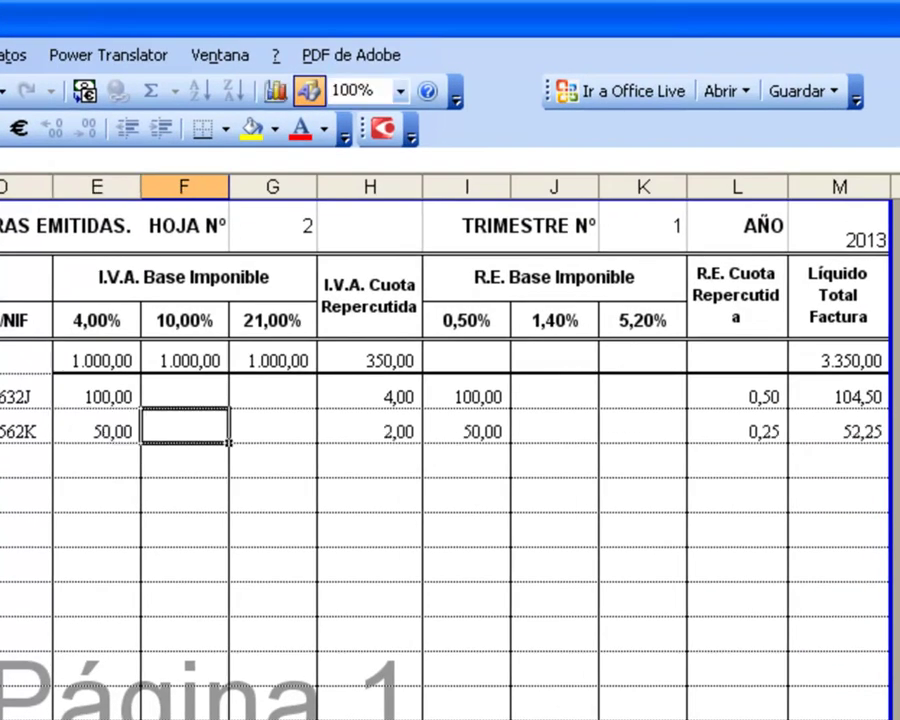
pyautogui.write('100')
pyautogui.press('Tab')
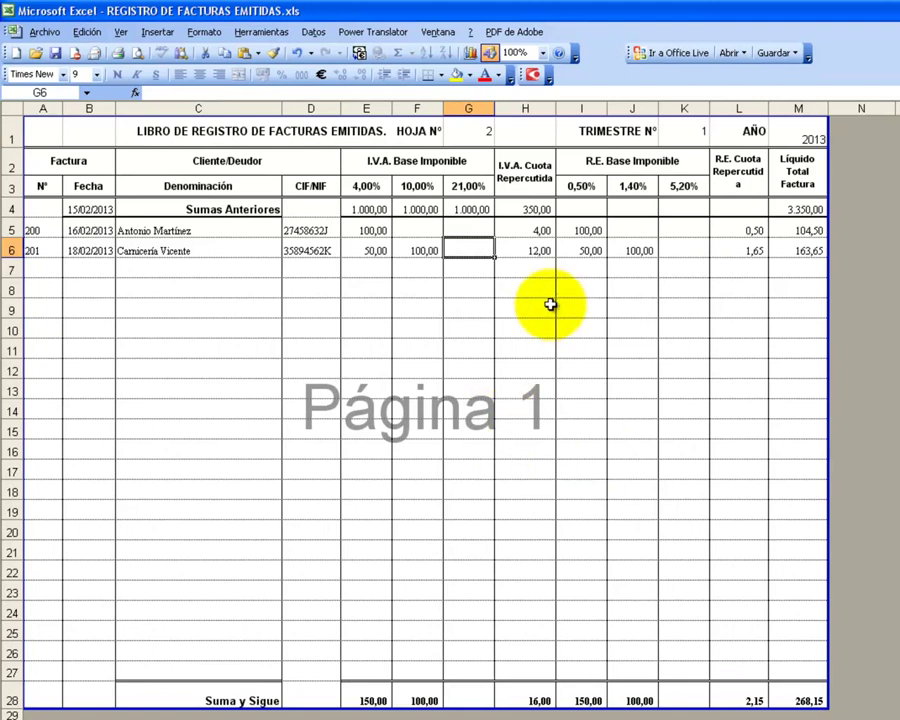
# Copy the I5 recargo base formula into J5
pyautogui.moveTo(380, 162); pyautogui.dragTo(667, 172)
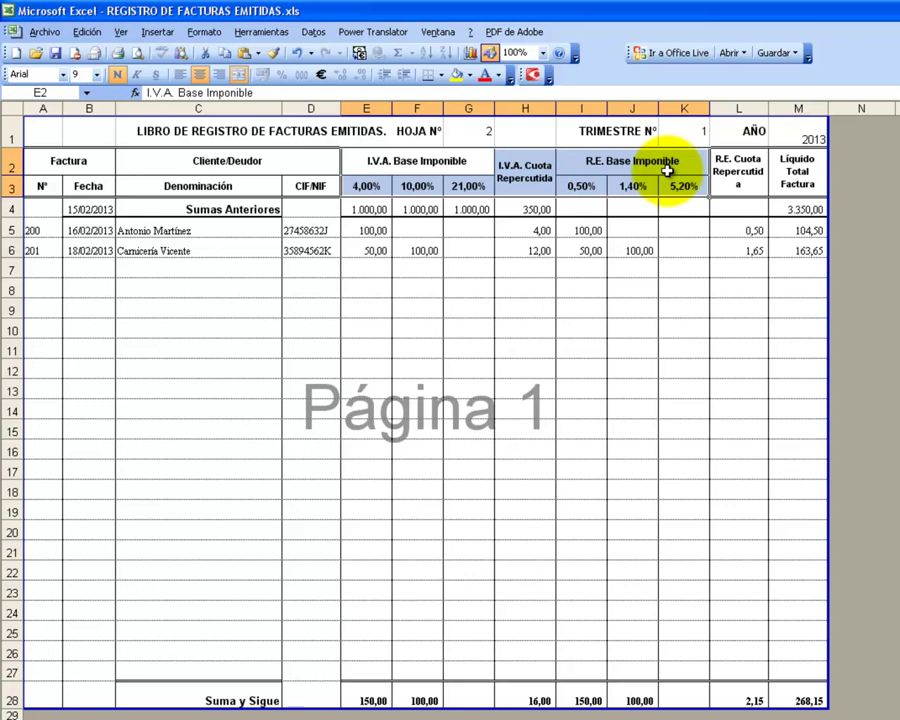
pyautogui.click(579, 230)
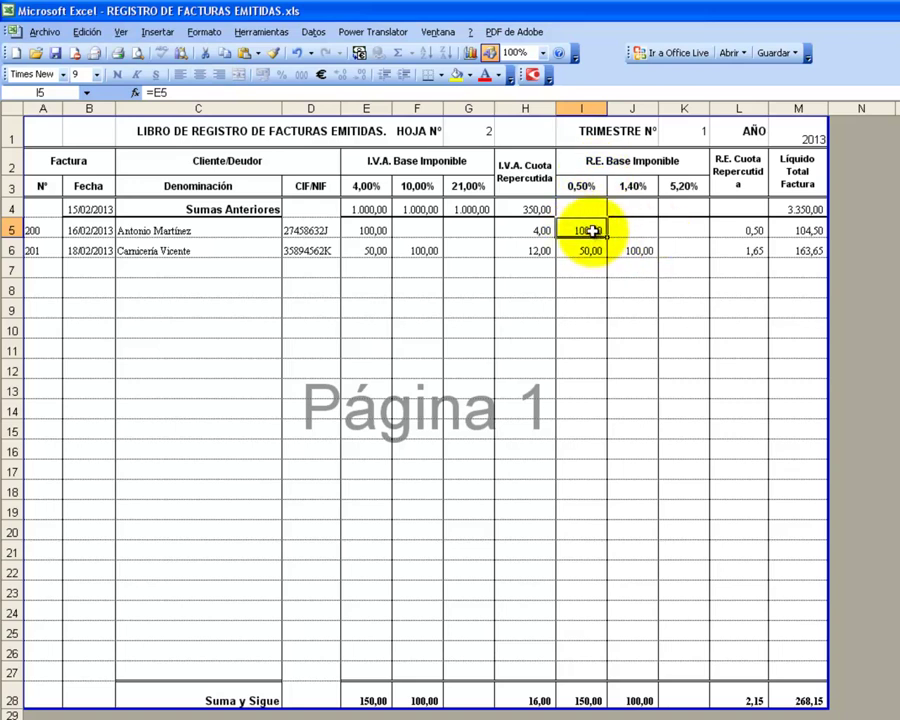
pyautogui.hotkey('ctrl', 'c')
pyautogui.click(632, 231)
pyautogui.press('Return')
# Check the E5 and F5 values and the recargo base formulas in I5:K6
pyautogui.click(373, 232)
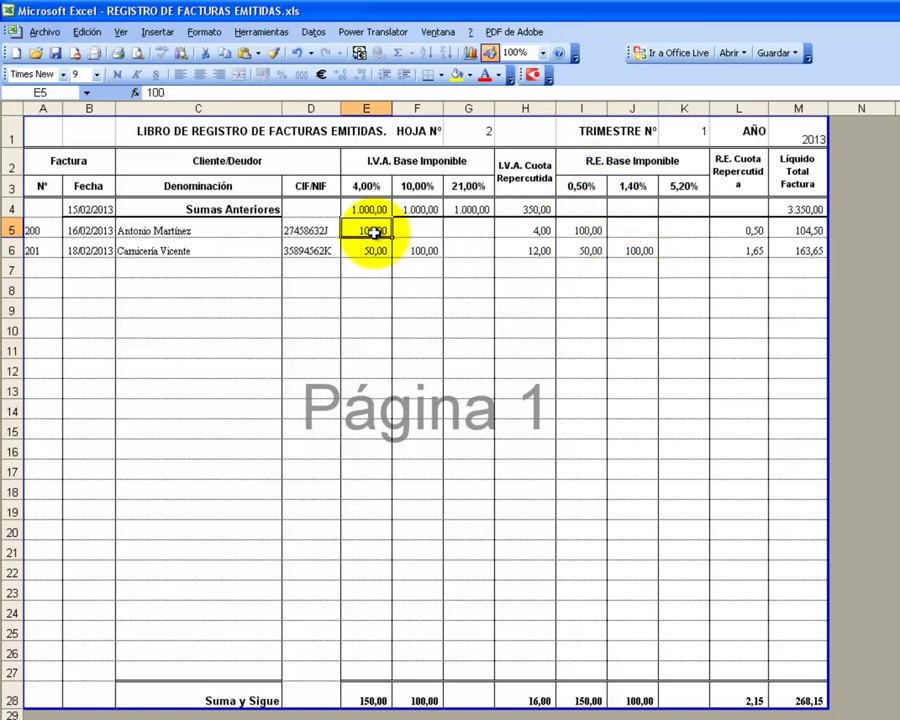
pyautogui.click(413, 232)
pyautogui.click(586, 231)
pyautogui.click(628, 231)
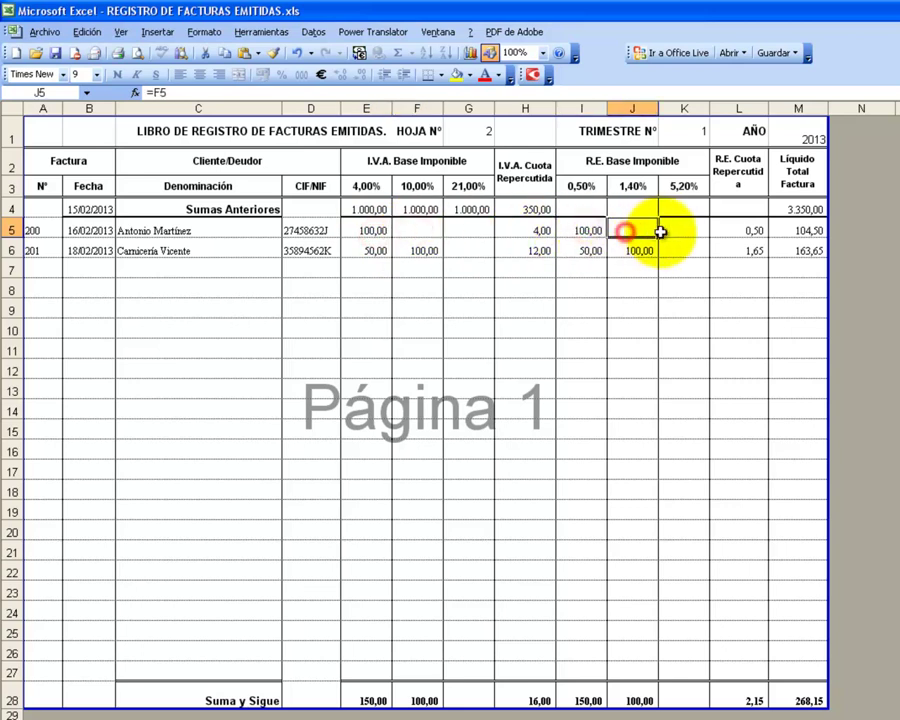
pyautogui.click(664, 229)
pyautogui.click(669, 250)
pyautogui.click(630, 251)
pyautogui.click(584, 251)
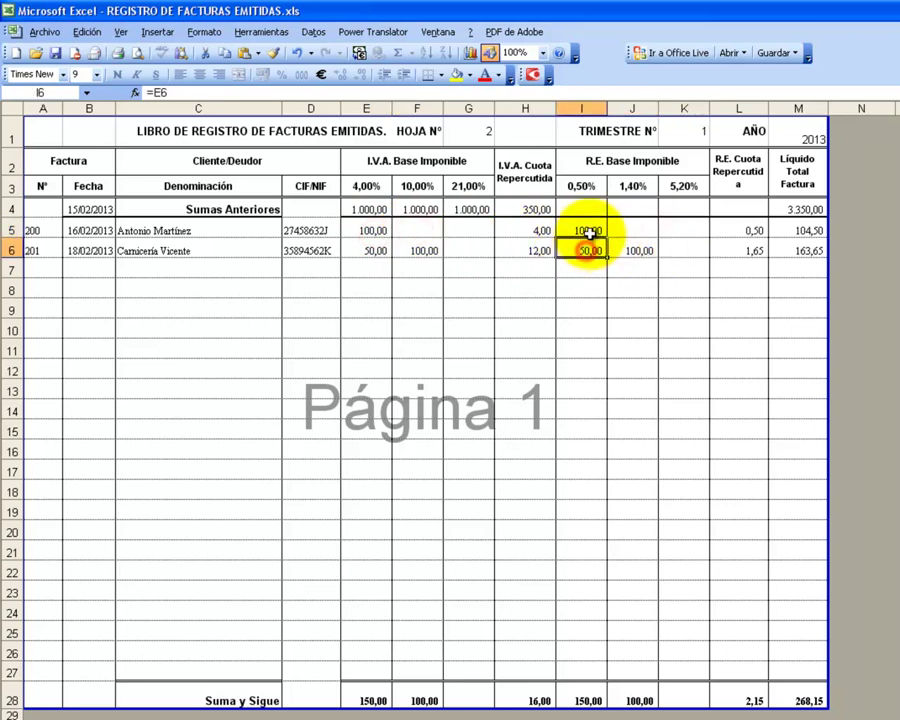
pyautogui.click(584, 229)
pyautogui.click(648, 228)
pyautogui.click(666, 232)
pyautogui.click(676, 250)
pyautogui.click(636, 252)
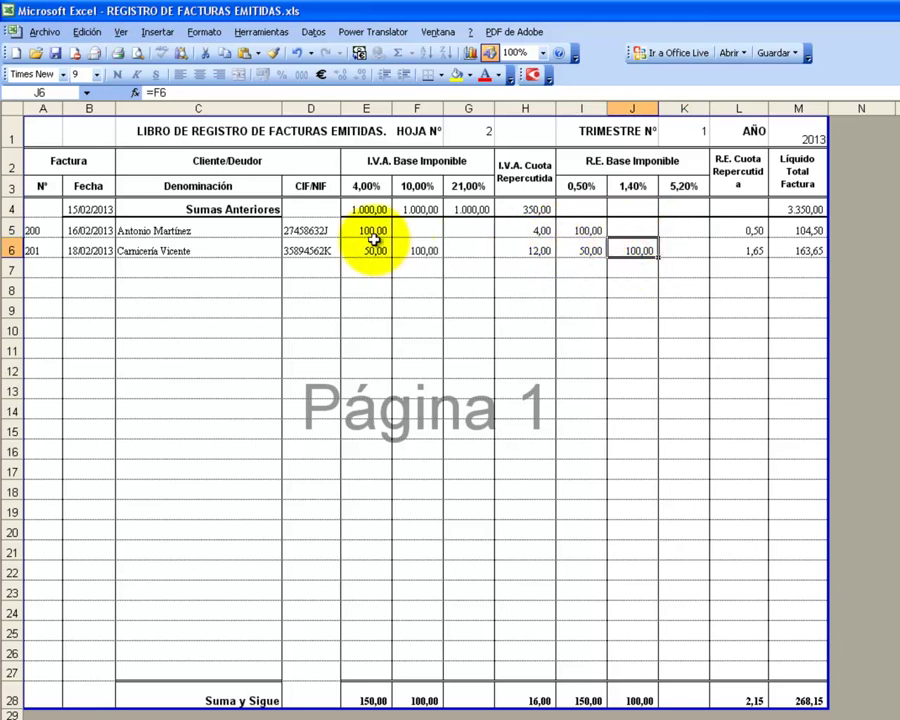
# Fill the =E5 formula across I5:K5 and verify the row 5 results
pyautogui.moveTo(369, 231); pyautogui.dragTo(465, 230)
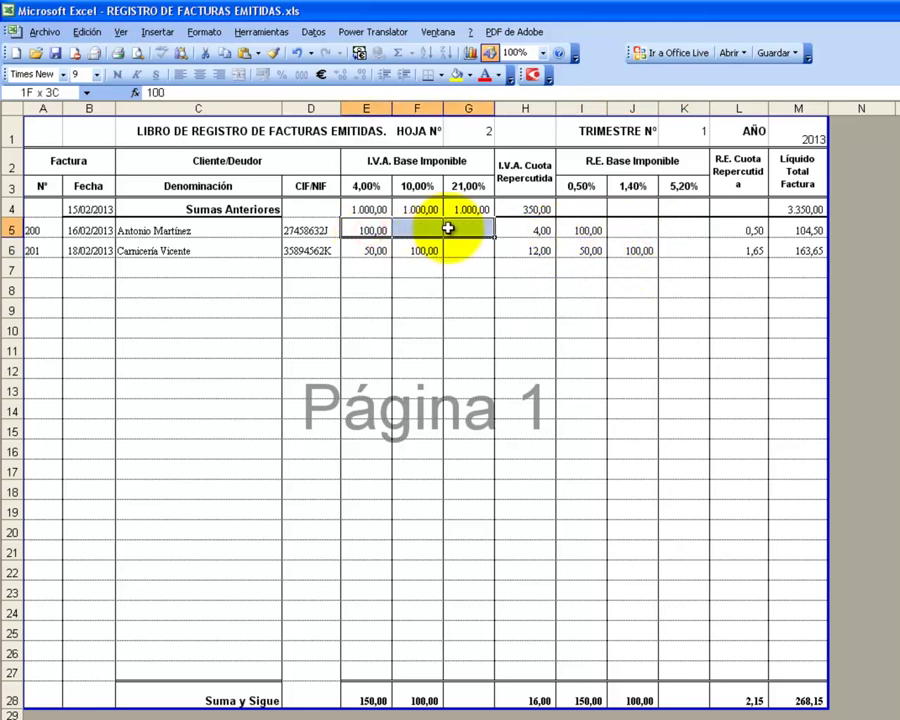
pyautogui.moveTo(578, 230); pyautogui.dragTo(669, 230)
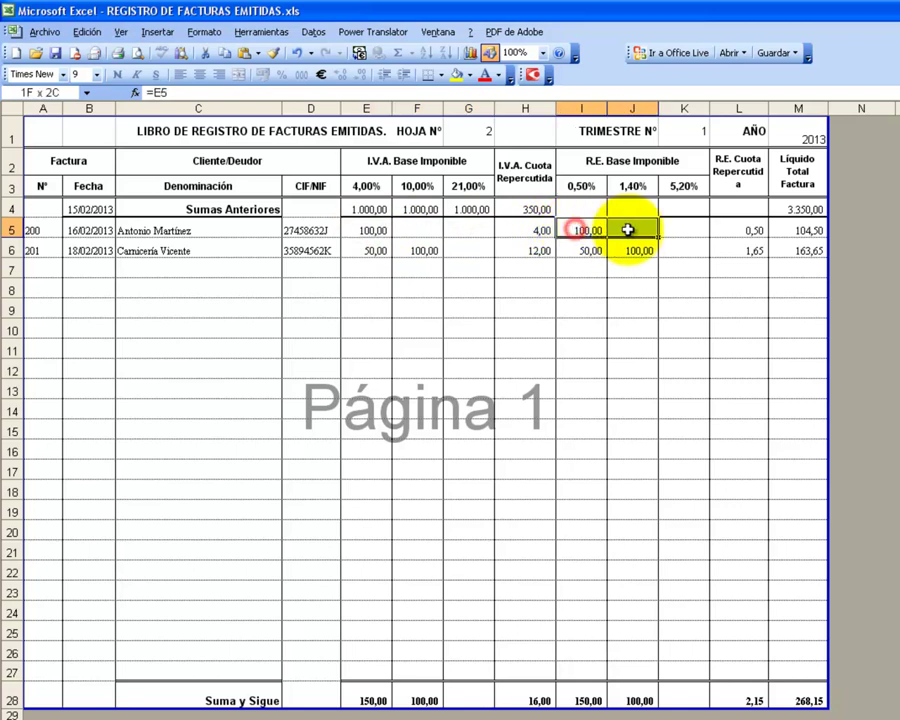
pyautogui.hotkey('ctrl', 'd')
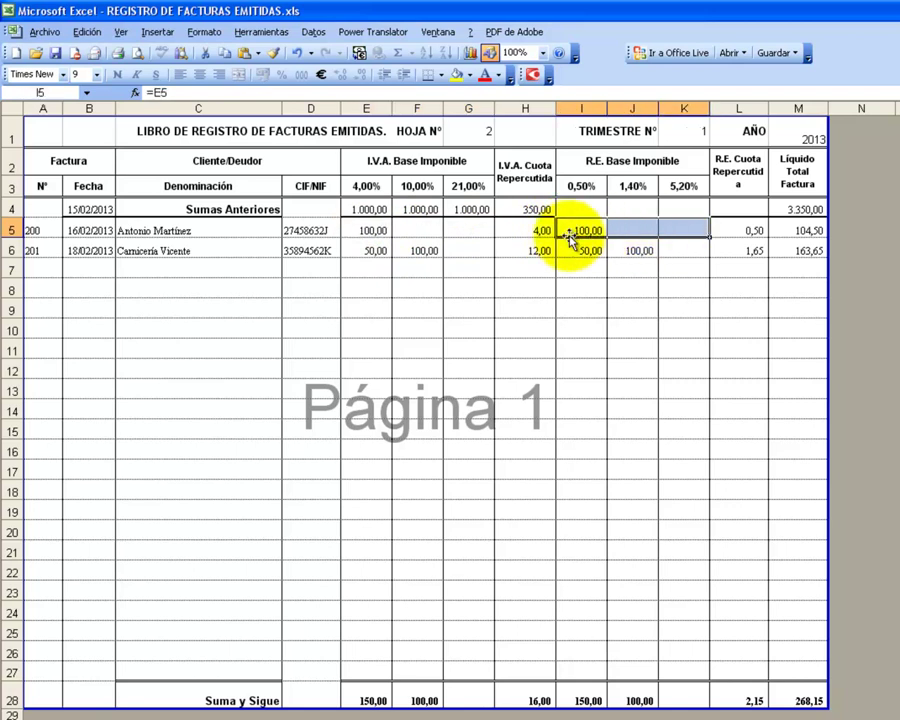
pyautogui.click(578, 228)
pyautogui.click(646, 227)
pyautogui.click(590, 228)
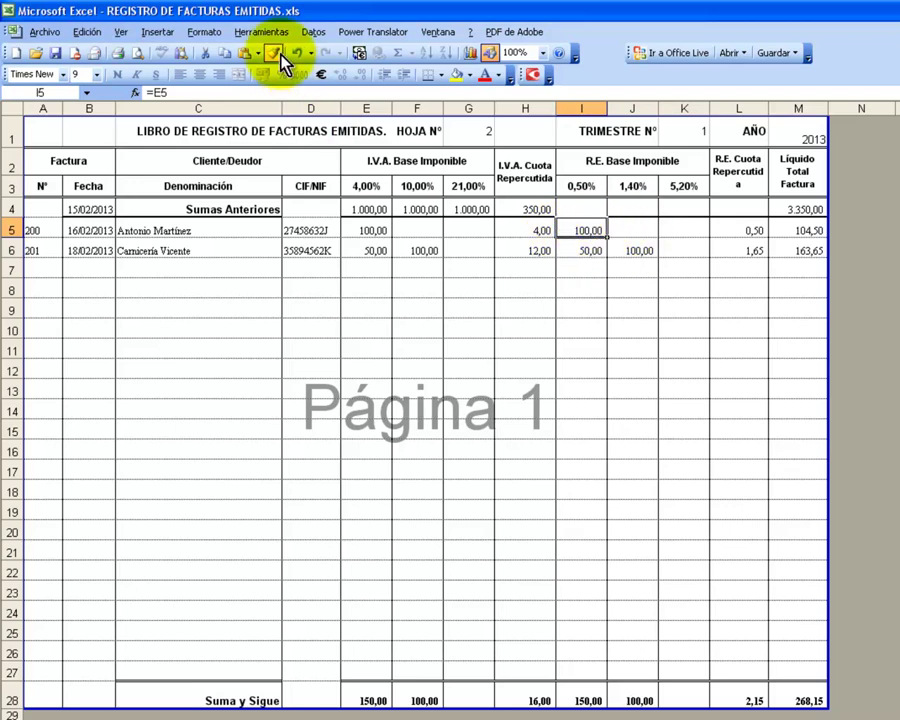
# Unprotect the sheet and delete I5:K27, dropping invoice totals to 104,00 and 162,00
pyautogui.click(262, 32)
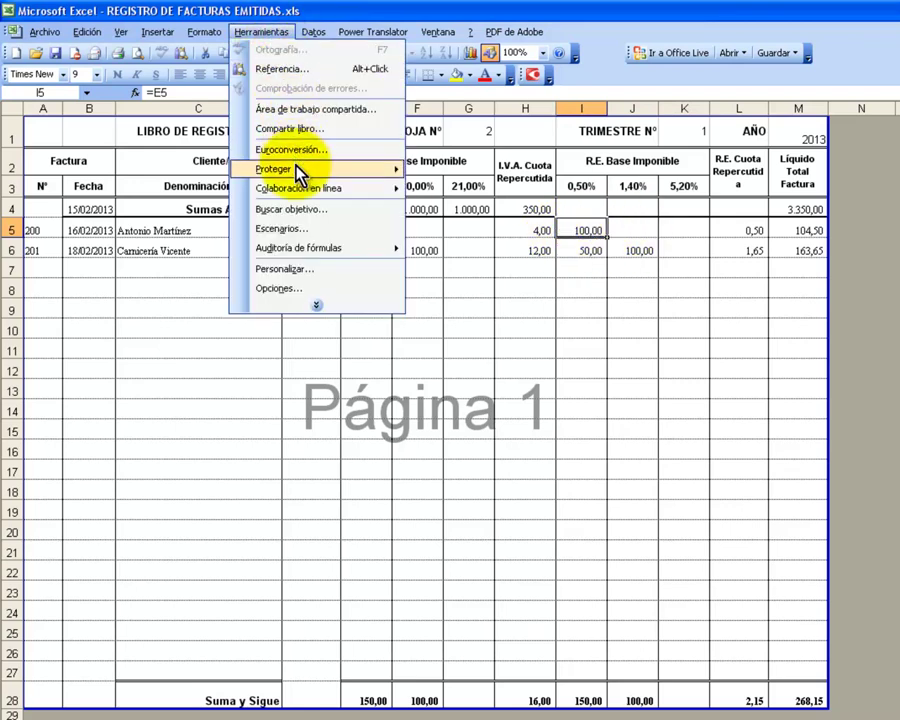
pyautogui.moveTo(300, 169)
pyautogui.click(468, 171)
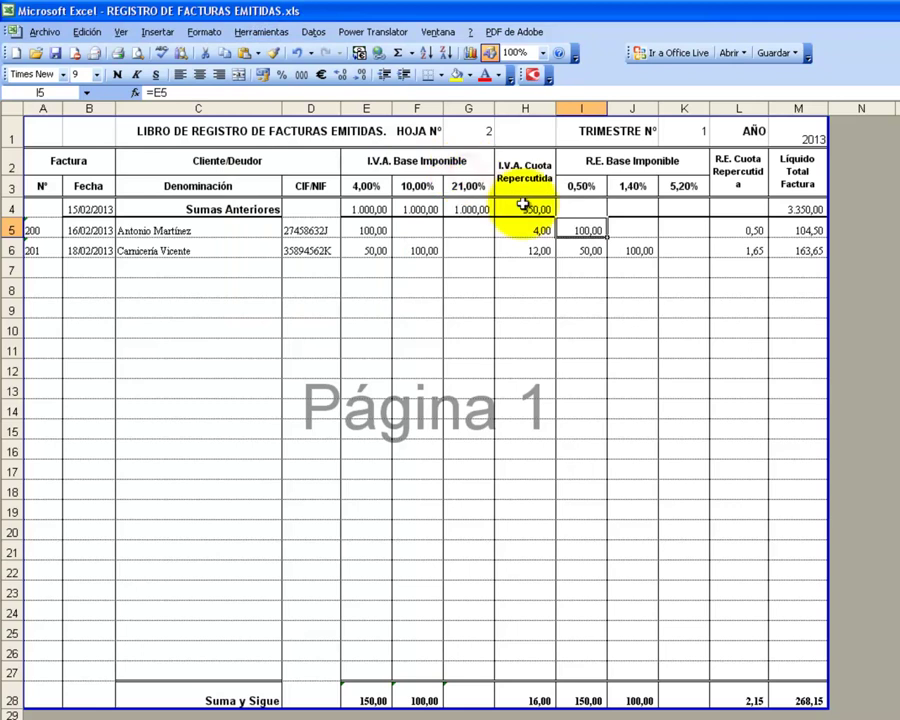
pyautogui.moveTo(583, 231)
pyautogui.mouseDown()
pyautogui.moveTo(678, 232)
pyautogui.moveTo(681, 664)
pyautogui.mouseUp()
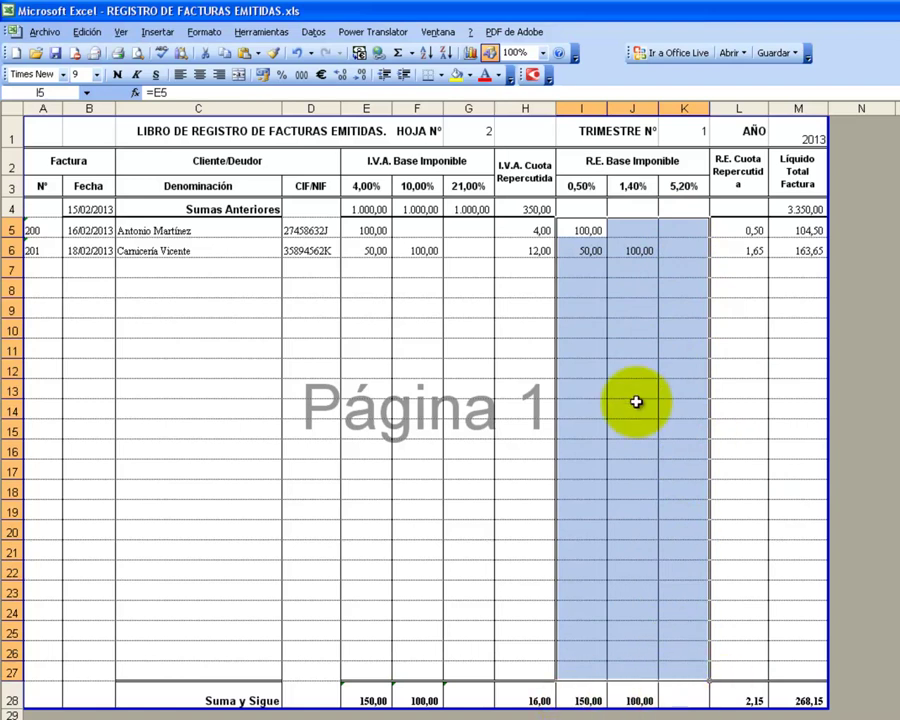
pyautogui.press('Delete')
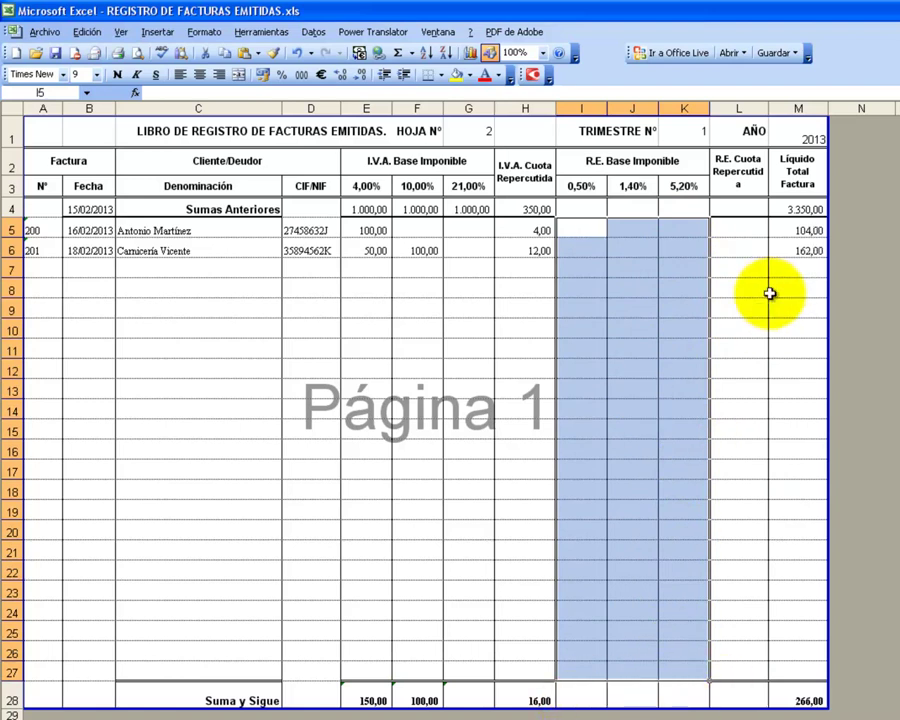
pyautogui.click(741, 245)
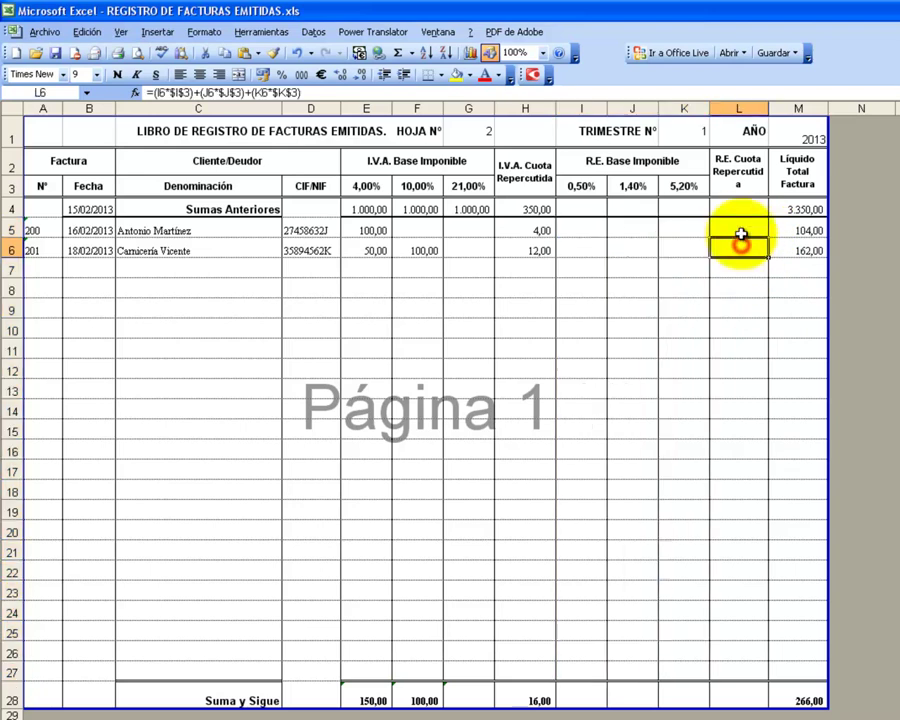
pyautogui.click(585, 229)
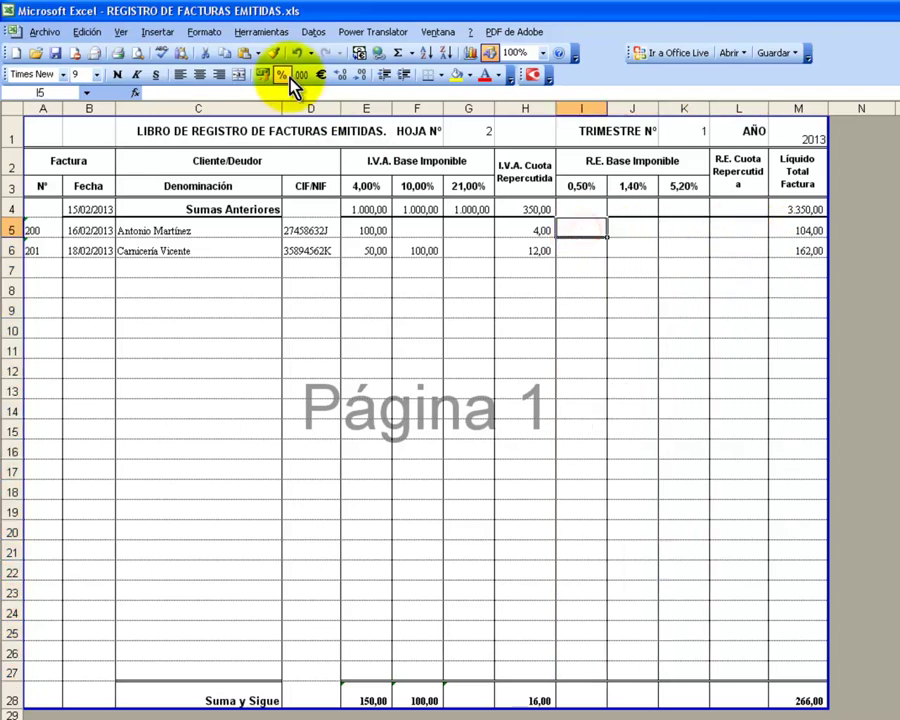
# Re-protect the sheet with default settings and no password, then select I5 and I6
pyautogui.click(260, 33)
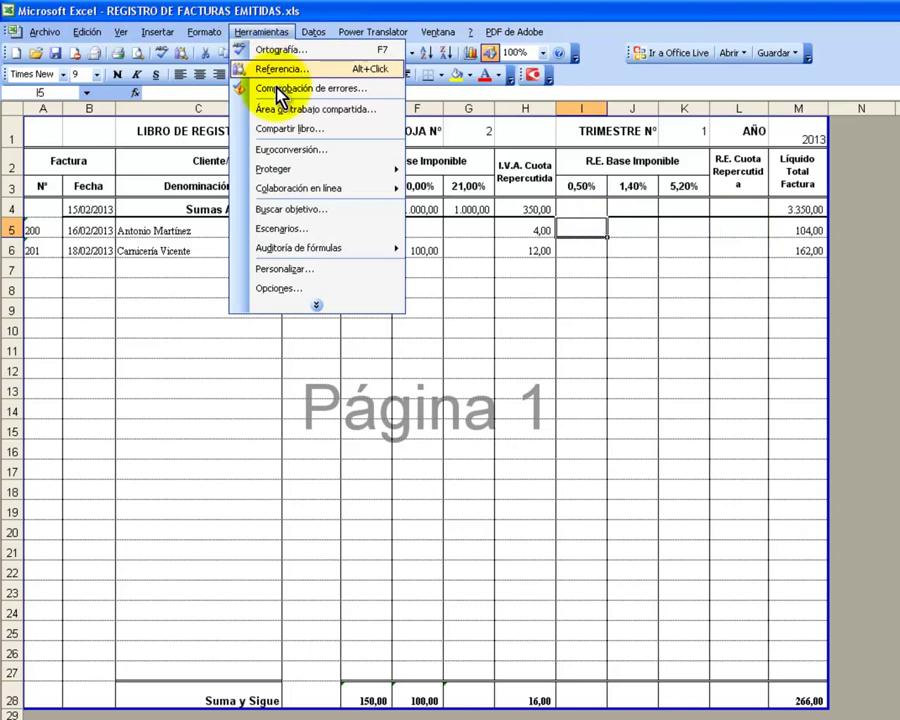
pyautogui.click(350, 168)
pyautogui.click(460, 171)
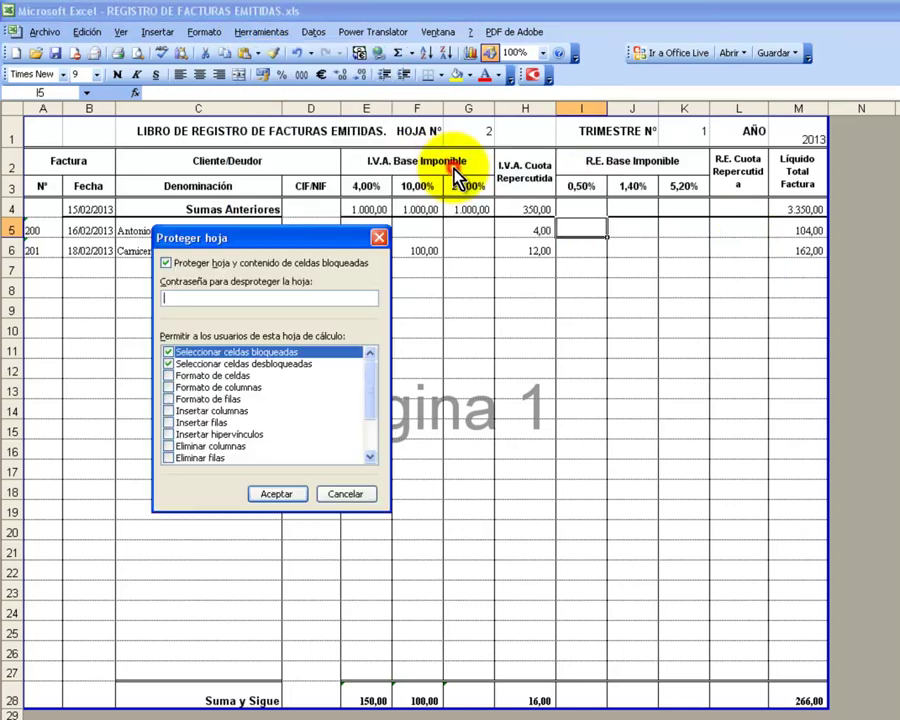
pyautogui.click(280, 495)
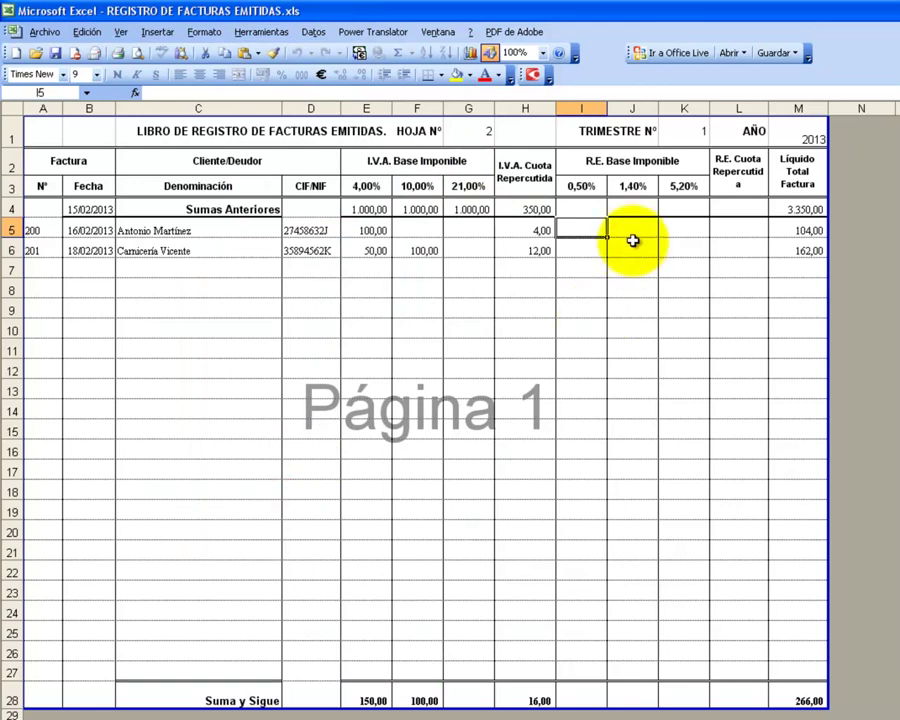
pyautogui.click(578, 232)
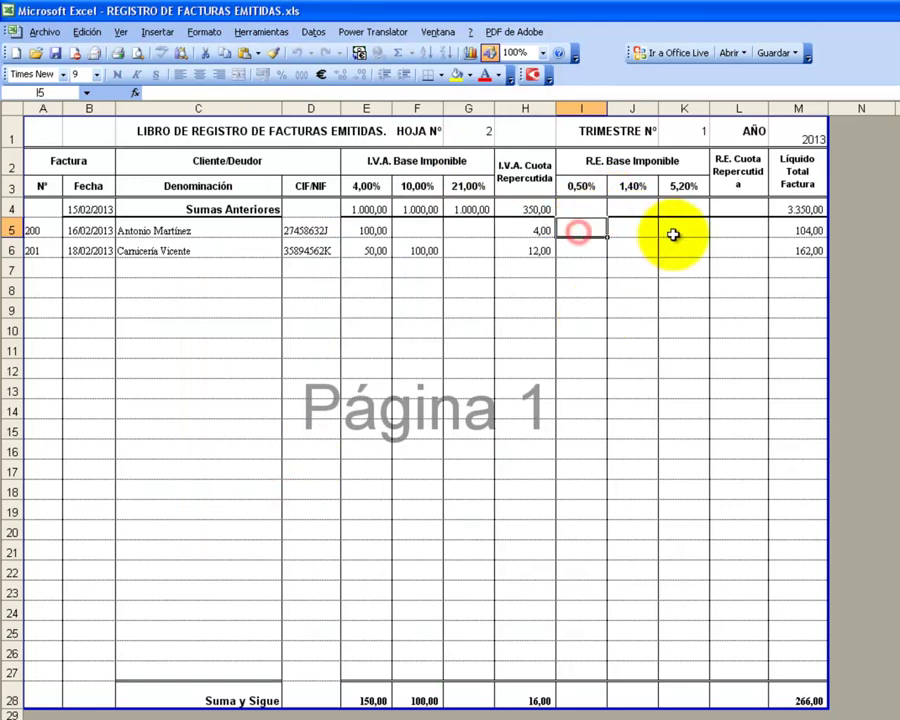
pyautogui.click(585, 250)
pyautogui.moveTo(585, 250); pyautogui.dragTo(674, 248)
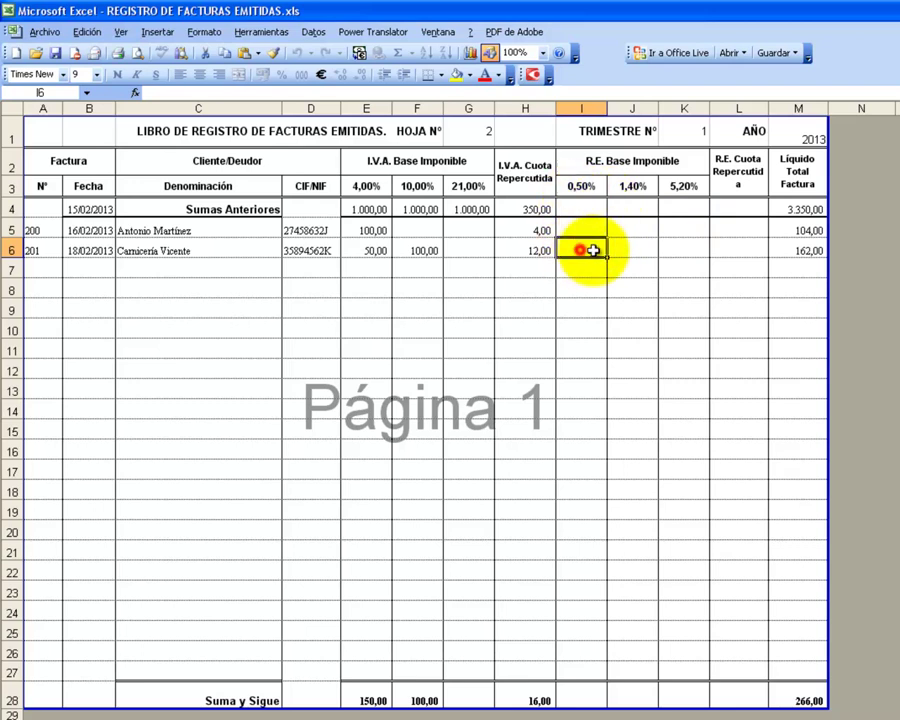
pyautogui.click(372, 250)
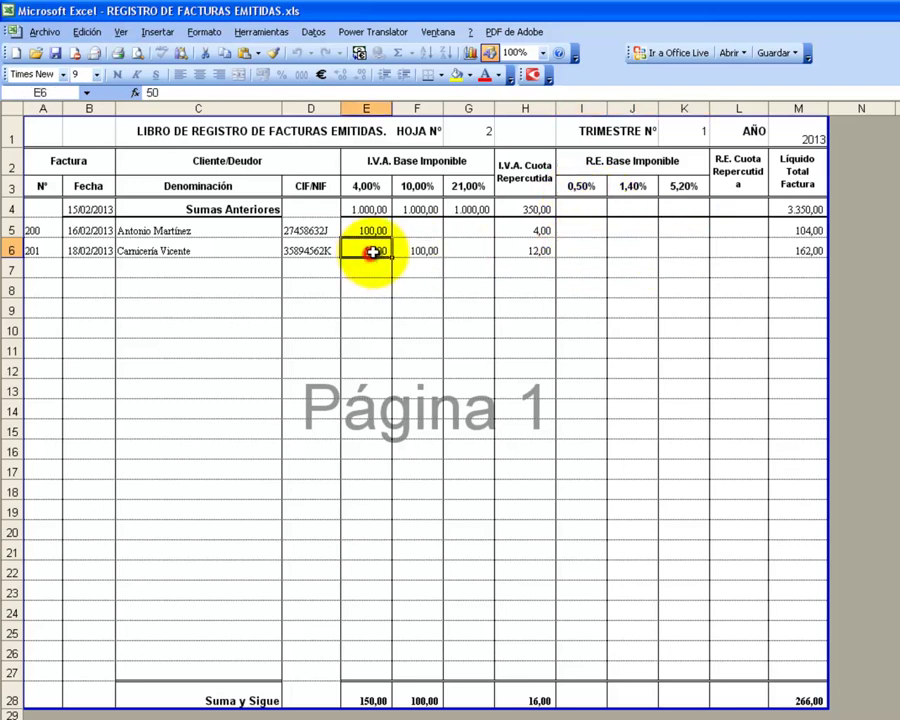
pyautogui.click(578, 249)
pyautogui.write('1')
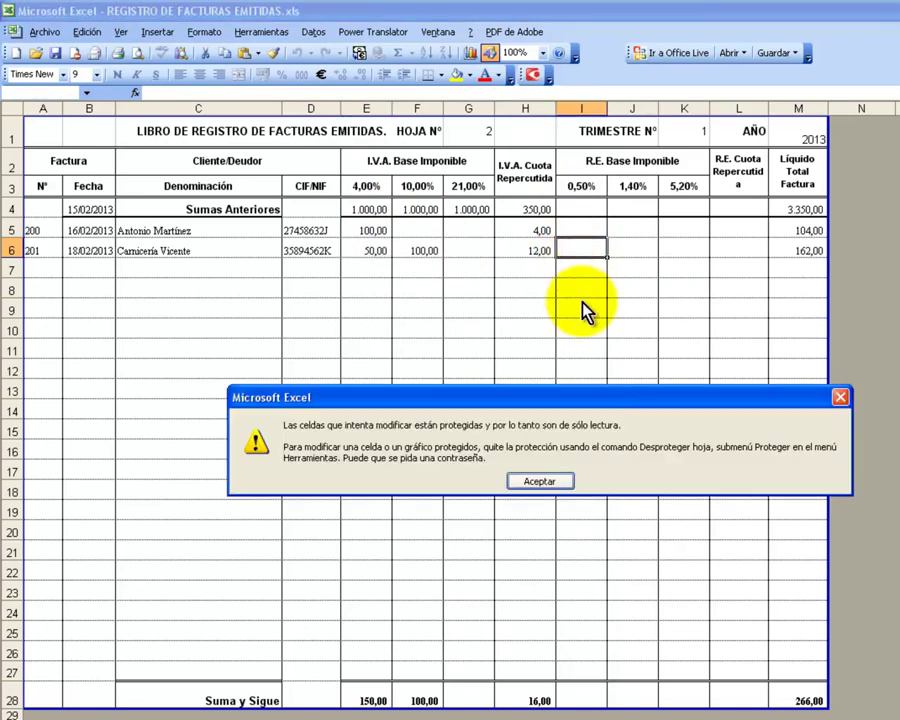
pyautogui.click(540, 481)
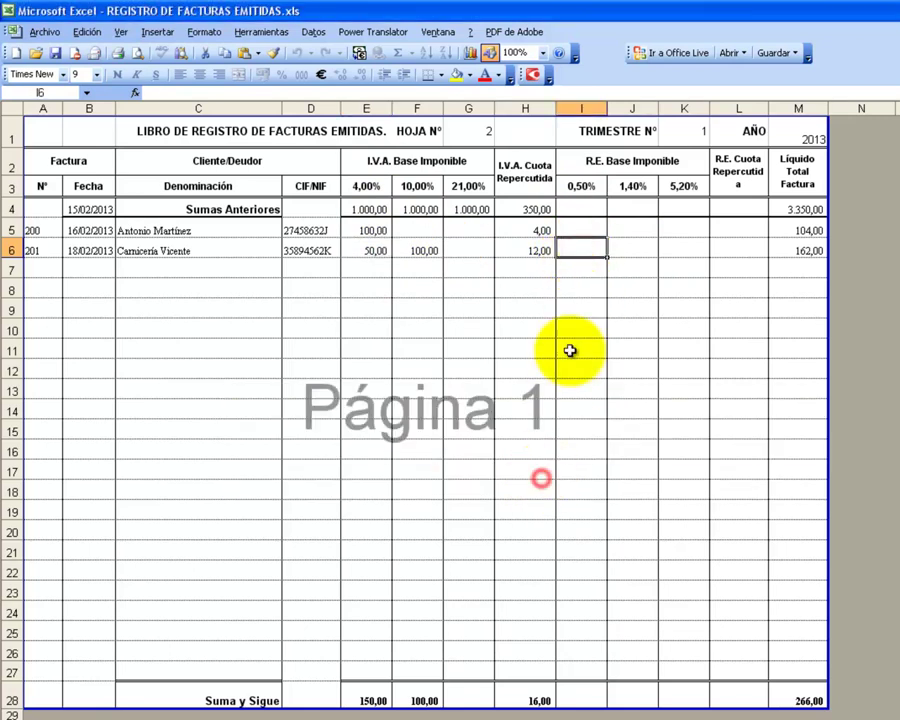
# Unprotect the sheet and clear Bloqueada on the recargo base range I5:K27
pyautogui.click(261, 32)
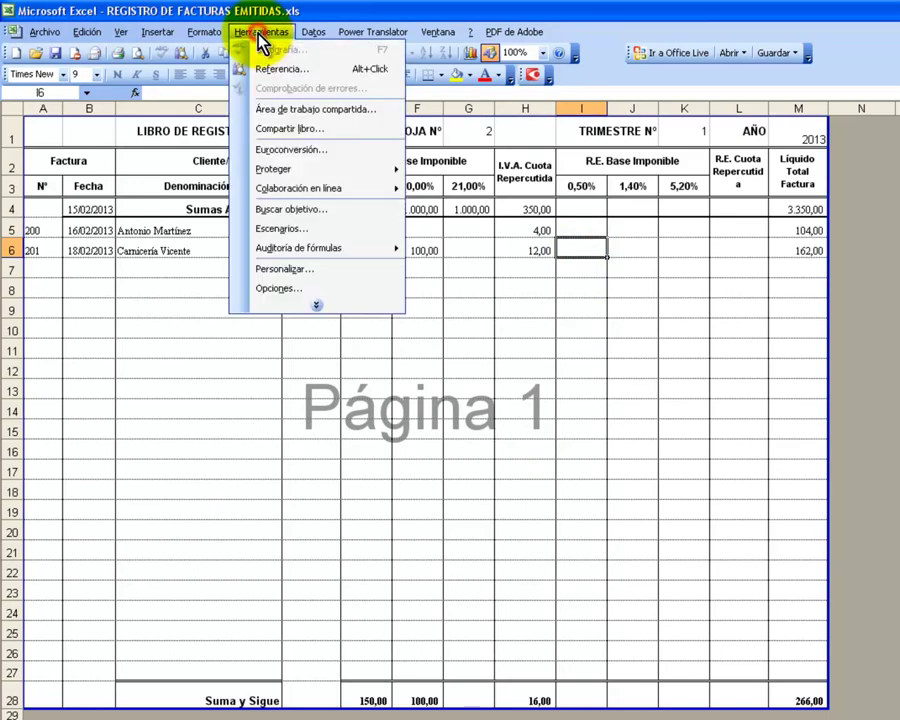
pyautogui.moveTo(273, 169)
pyautogui.click(462, 170)
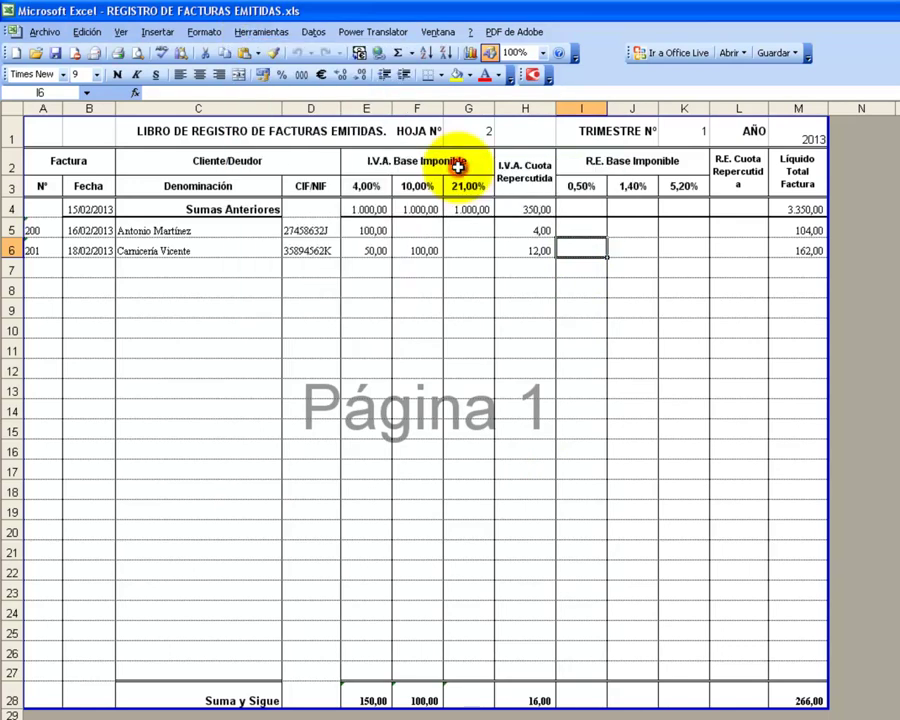
pyautogui.moveTo(583, 234)
pyautogui.mouseDown()
pyautogui.moveTo(678, 433)
pyautogui.moveTo(677, 669)
pyautogui.mouseUp()
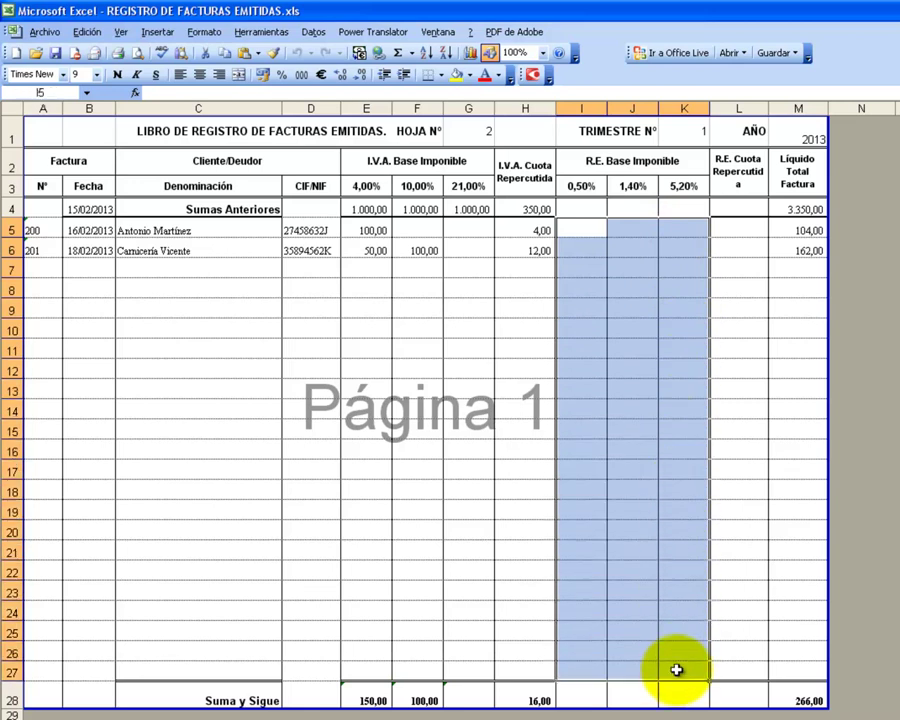
pyautogui.click(208, 32)
pyautogui.click(222, 54)
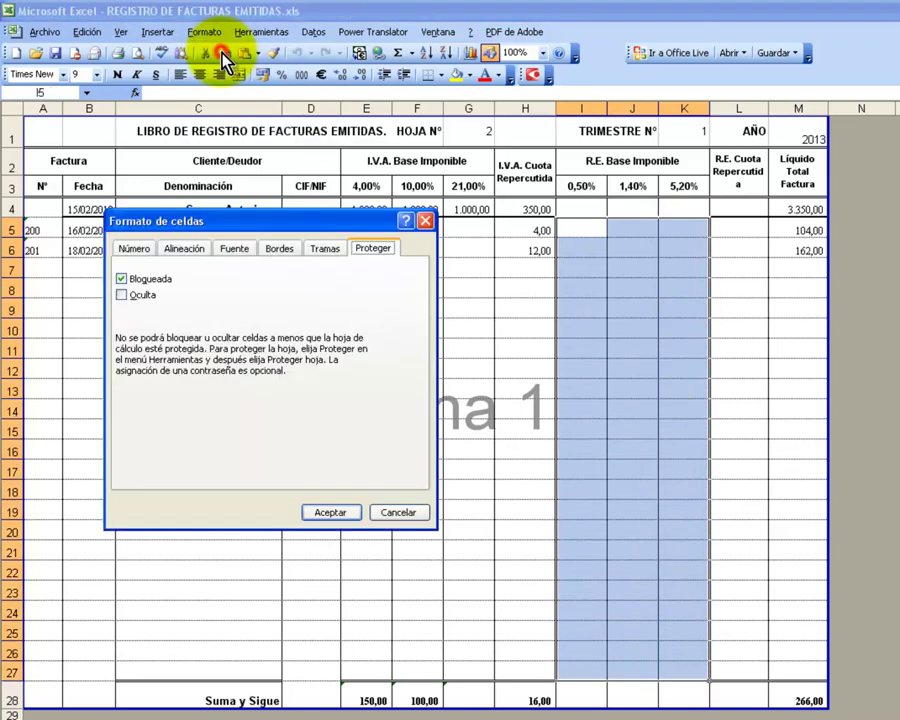
pyautogui.click(160, 280)
pyautogui.click(328, 512)
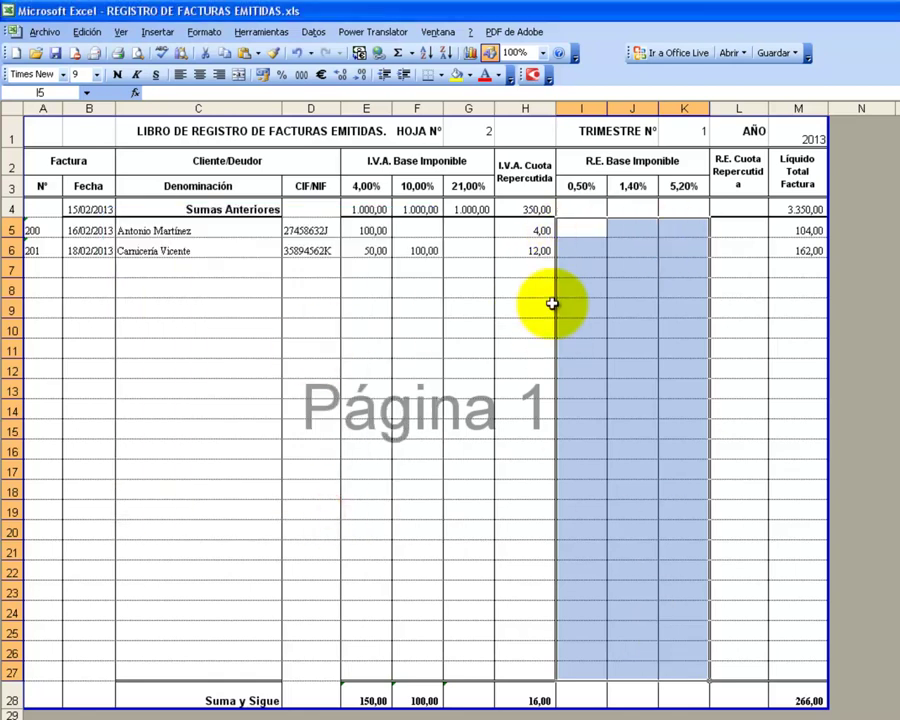
pyautogui.click(578, 230)
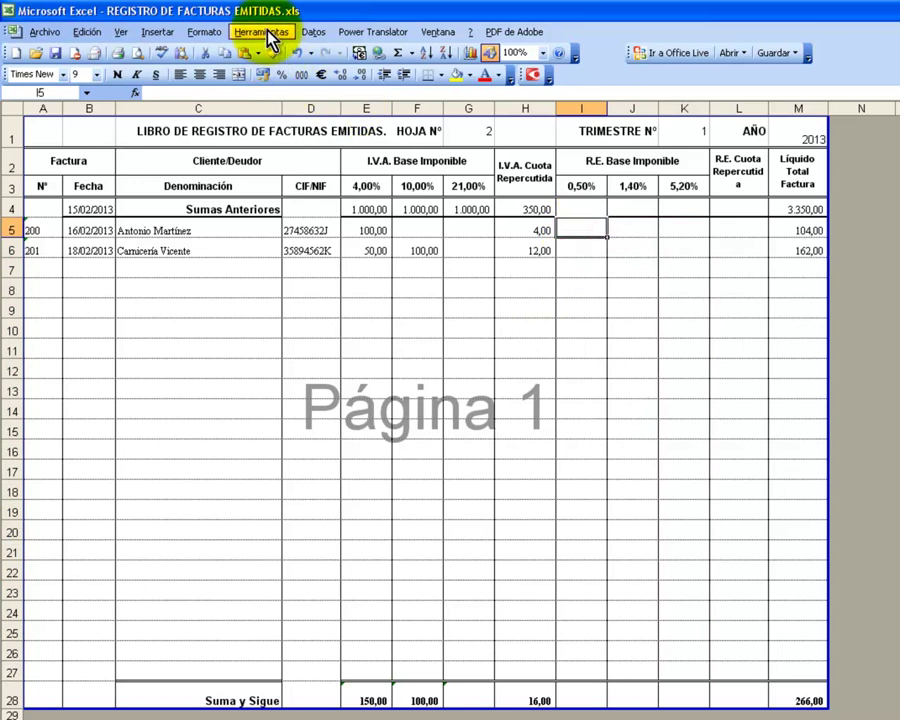
# Set the font size of the R.E. Cuota Repercutida heading in L2 to 7
pyautogui.click(263, 33)
pyautogui.moveTo(300, 169)
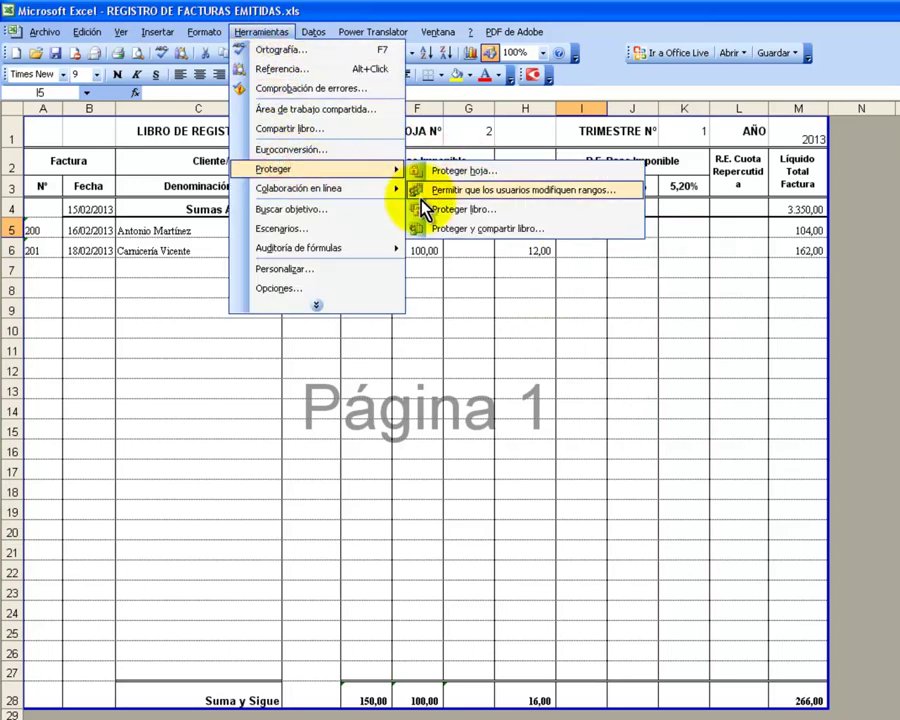
pyautogui.click(530, 345)
pyautogui.click(752, 178)
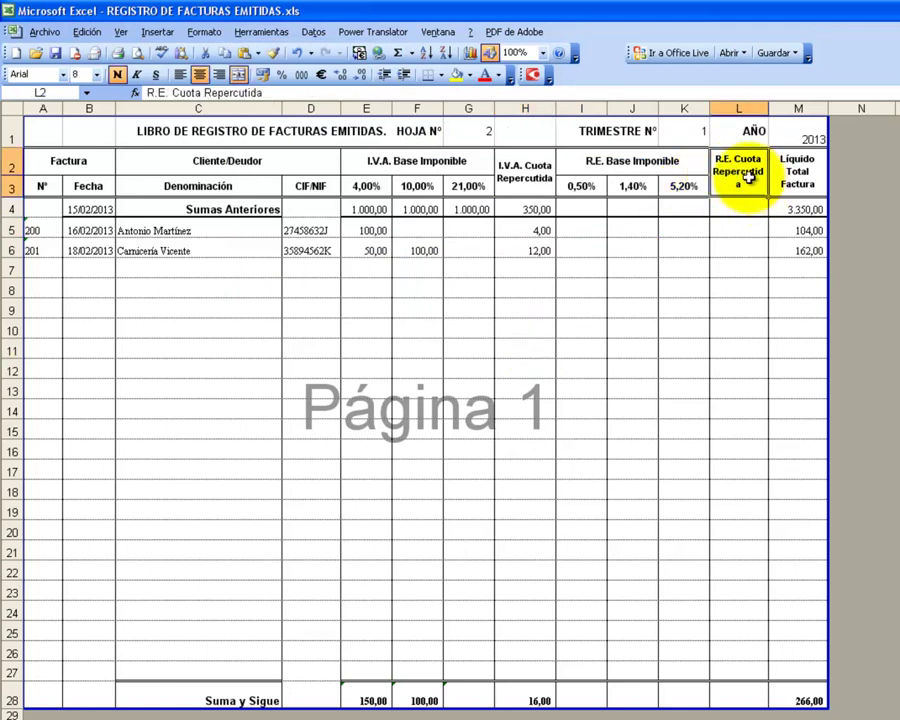
pyautogui.click(97, 75)
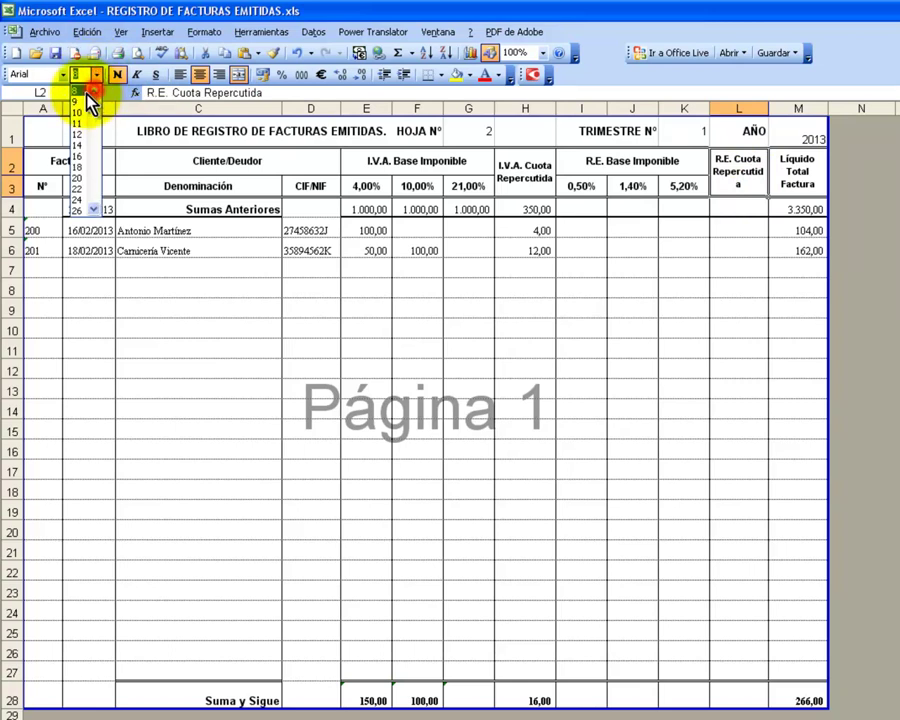
pyautogui.click(78, 74)
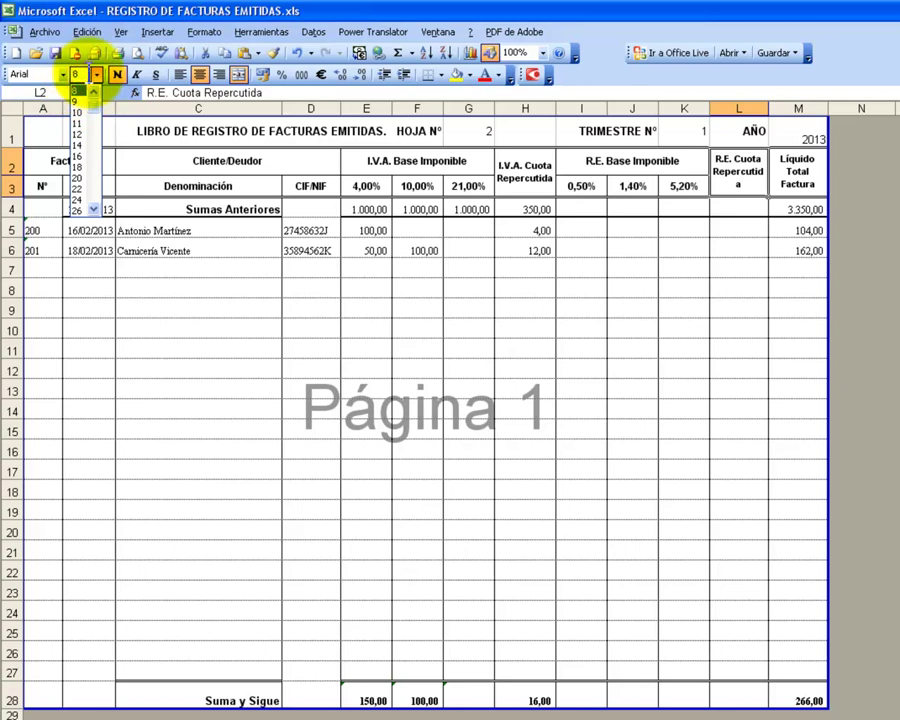
pyautogui.write('7')
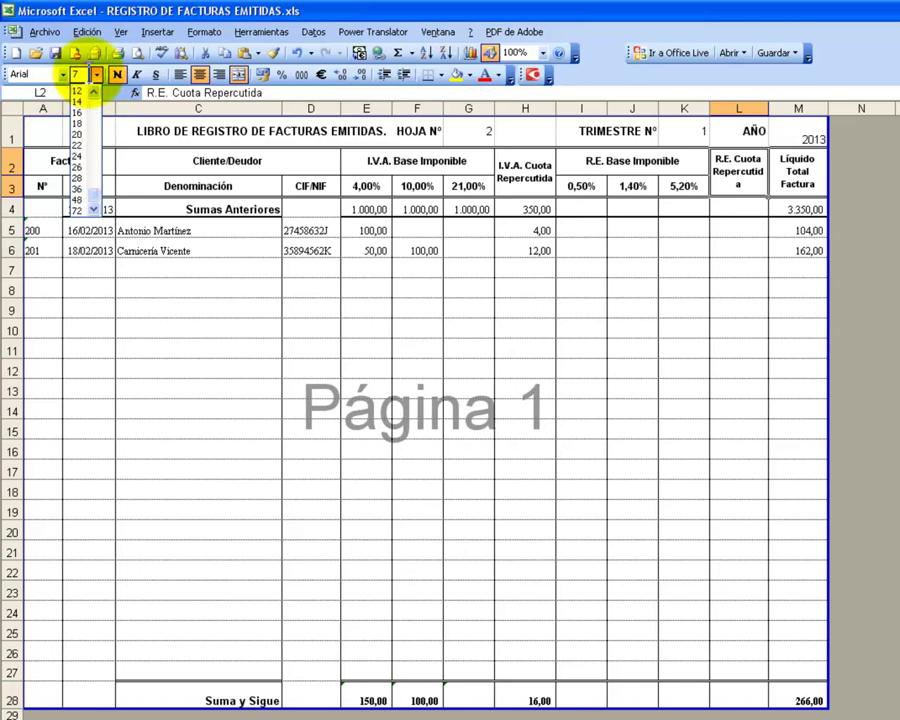
pyautogui.press('Return')
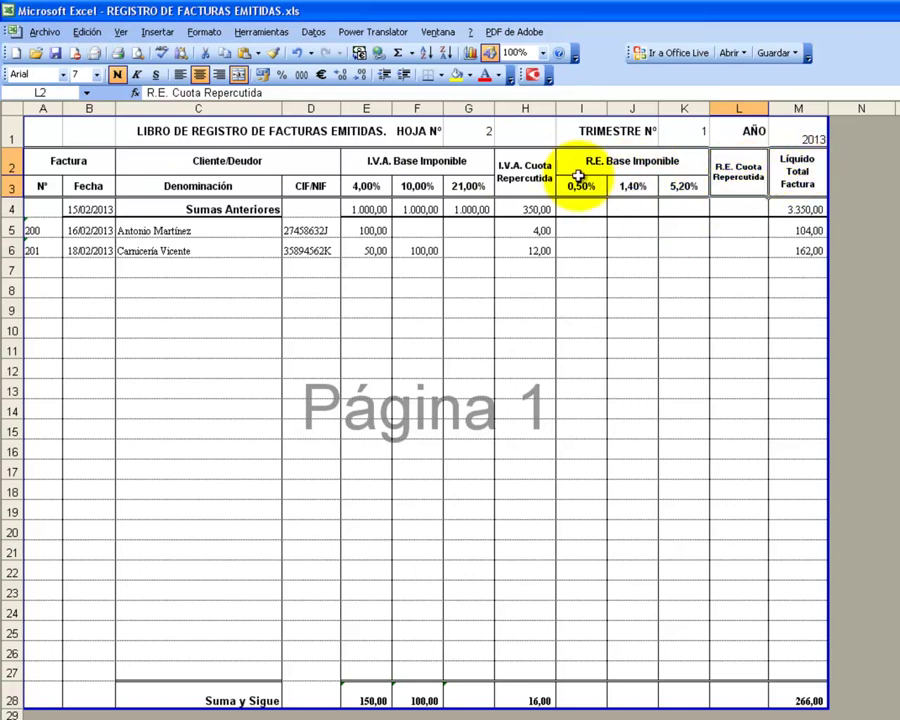
pyautogui.click(580, 230)
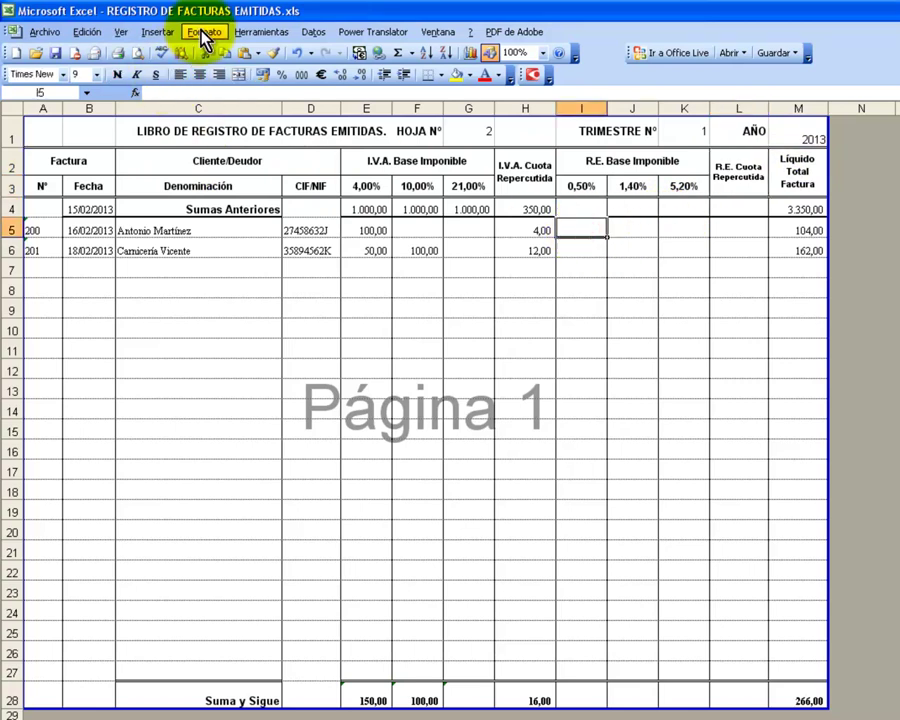
# Protect the sheet with an empty password, leaving I5:K27 editable
pyautogui.click(258, 32)
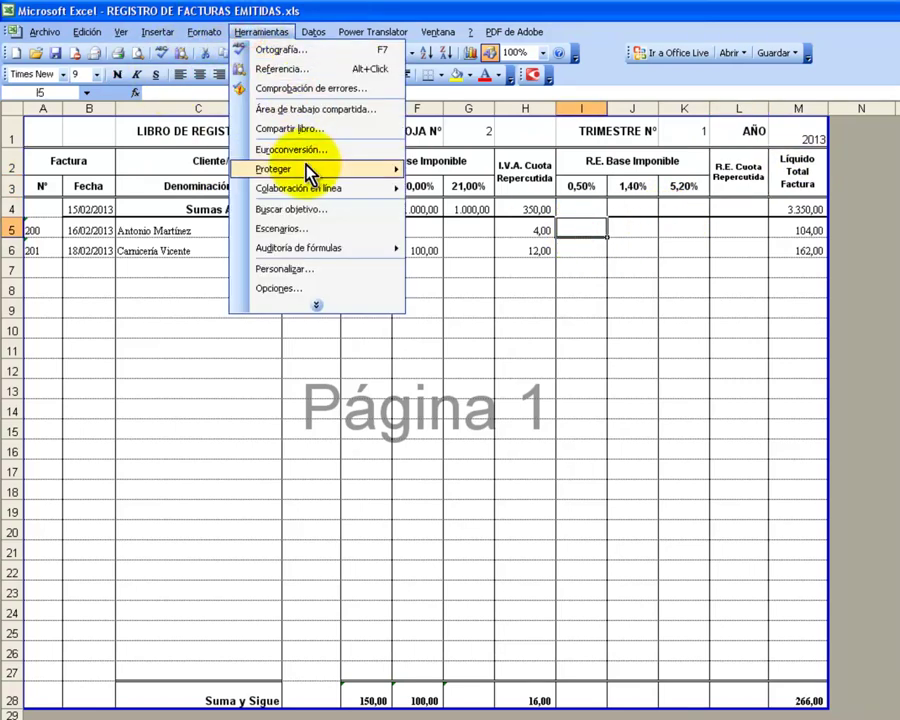
pyautogui.moveTo(300, 169)
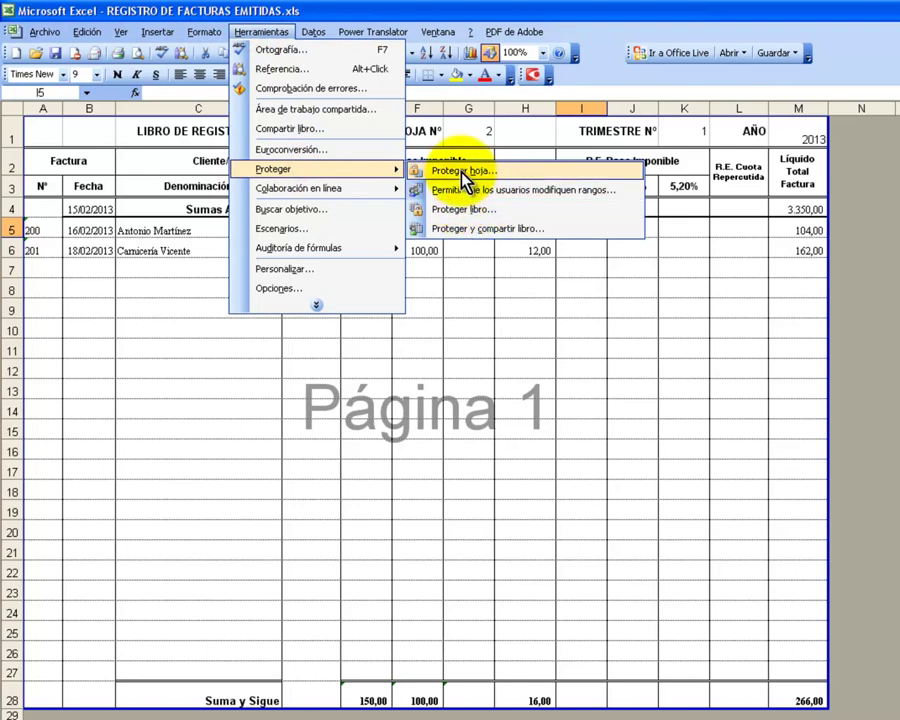
pyautogui.click(460, 172)
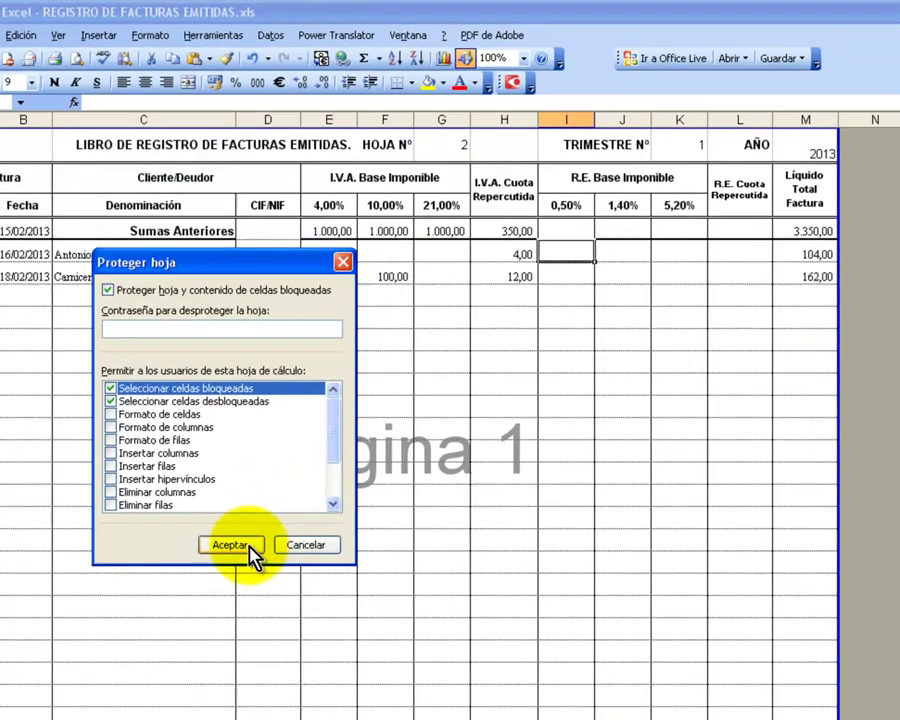
pyautogui.click(308, 493)
pyautogui.click(460, 518)
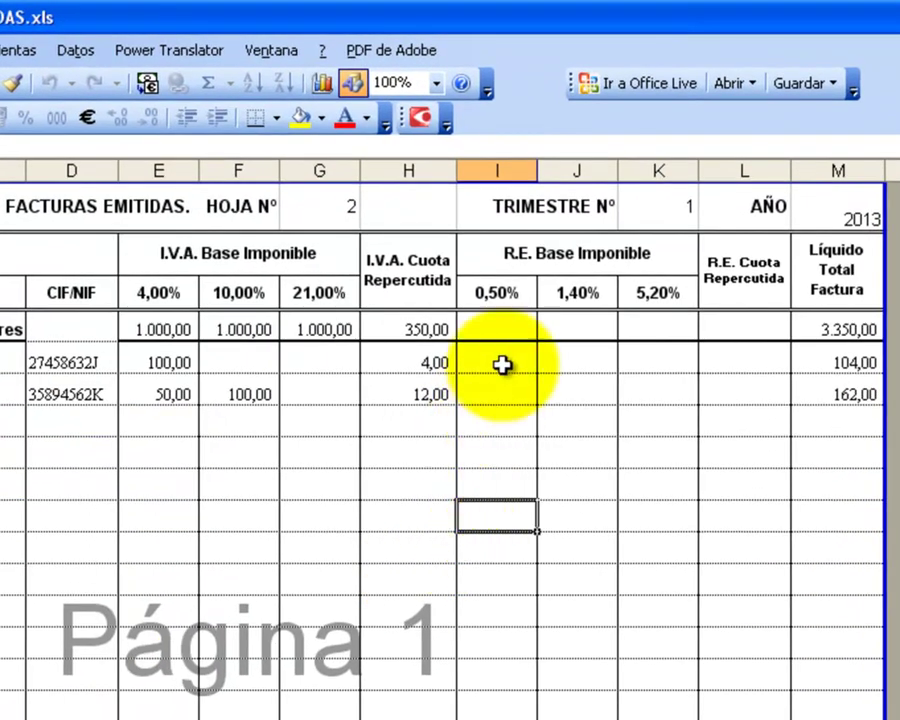
# Enter recargo bases of 500 at 0,50% and 100 at 1,40% on invoice 201's row
pyautogui.click(497, 391)
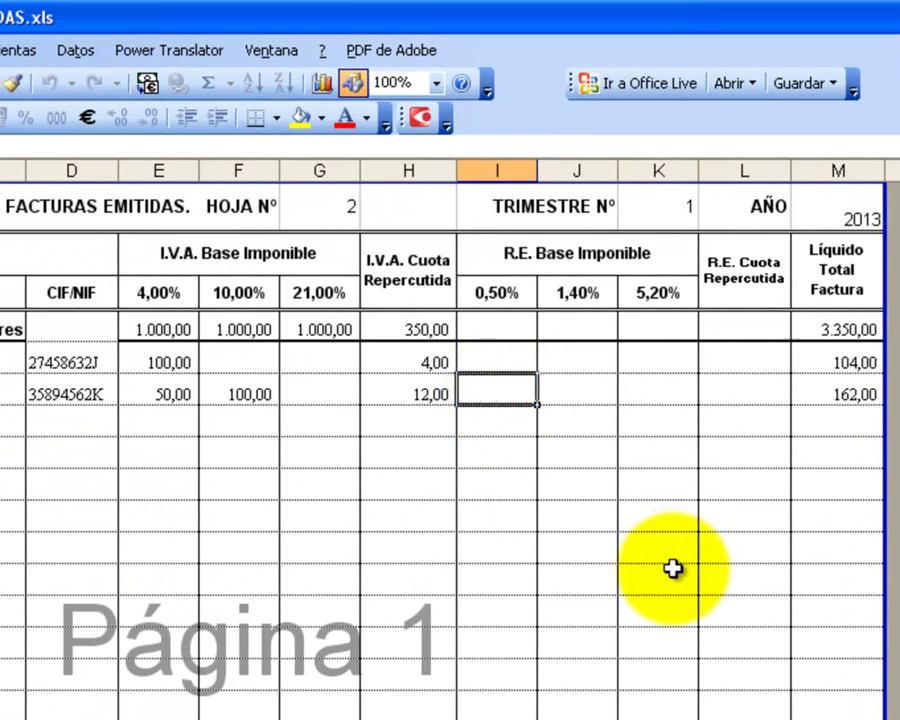
pyautogui.write('500')
pyautogui.press('Tab')
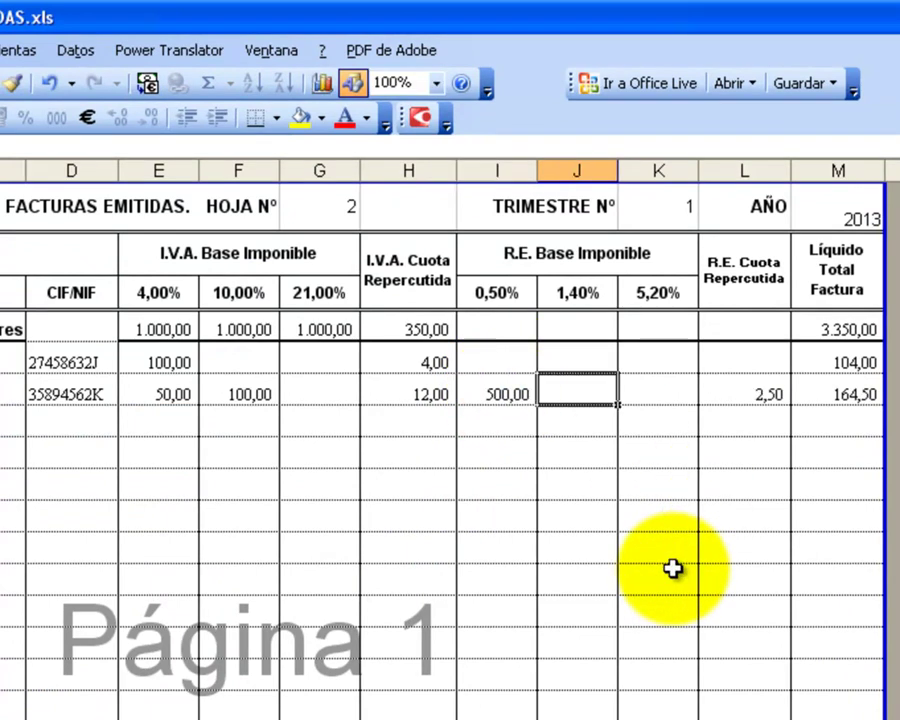
pyautogui.write('100')
pyautogui.press('Tab')
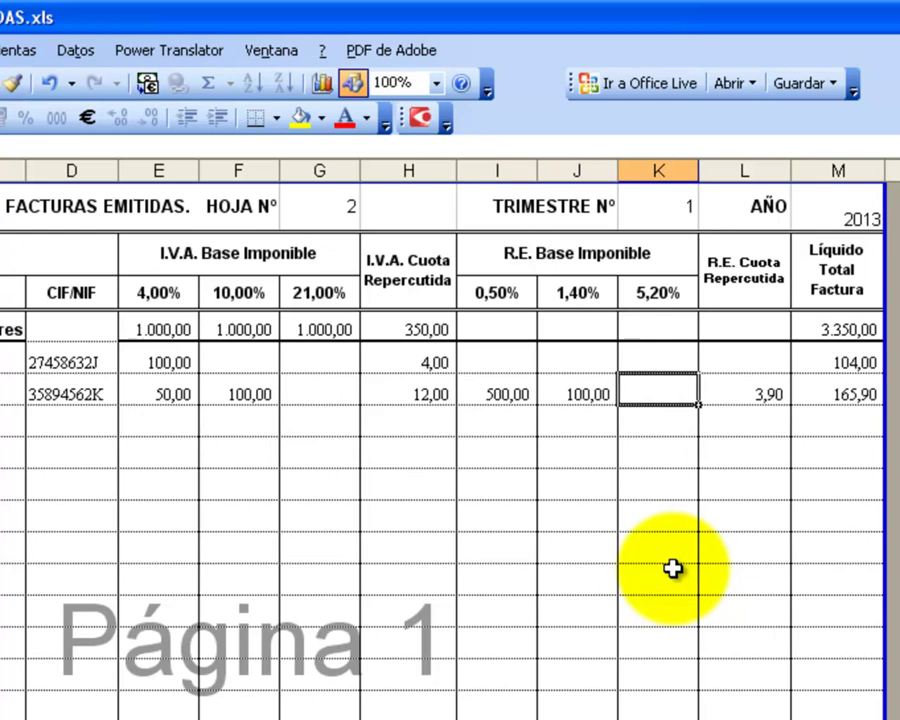
# Enter a 520 base at 4,00%, then bases of 150, 100 and 600 at 4%, 10% and 21%
pyautogui.click(170, 427)
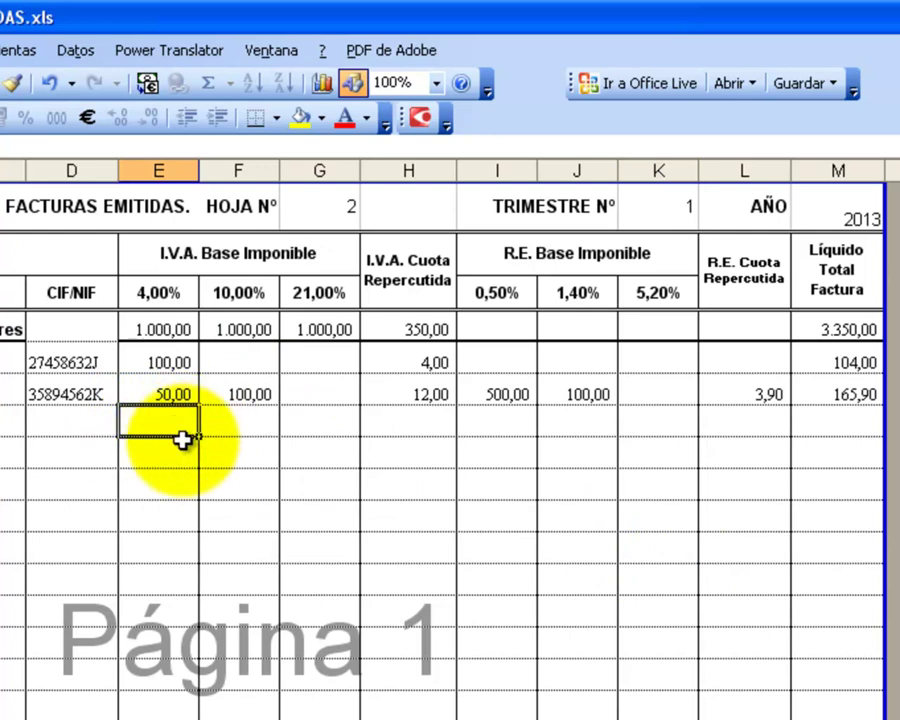
pyautogui.write('520')
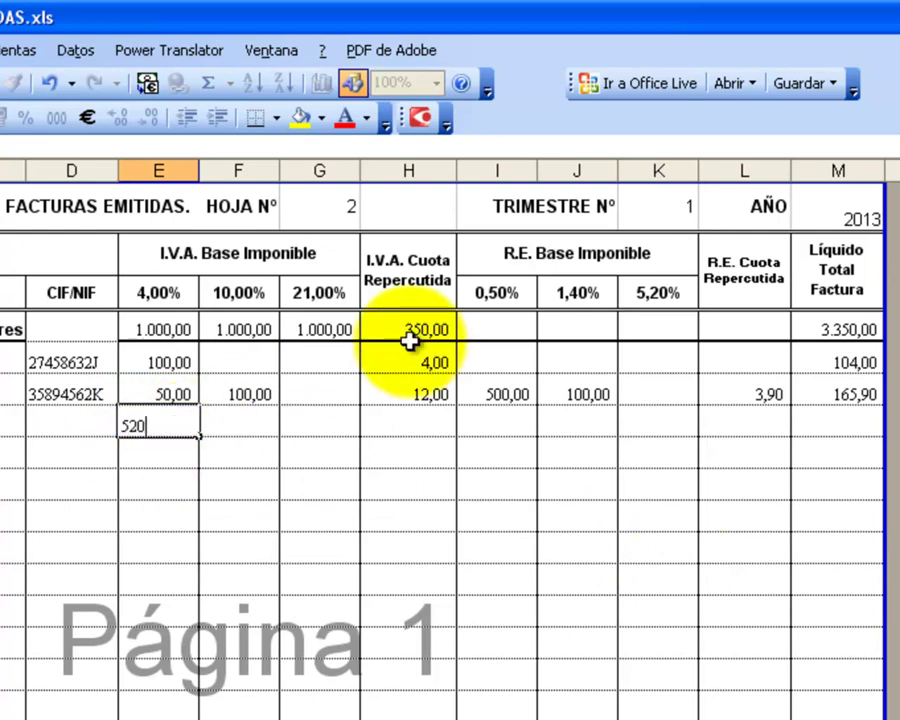
pyautogui.press('Return')
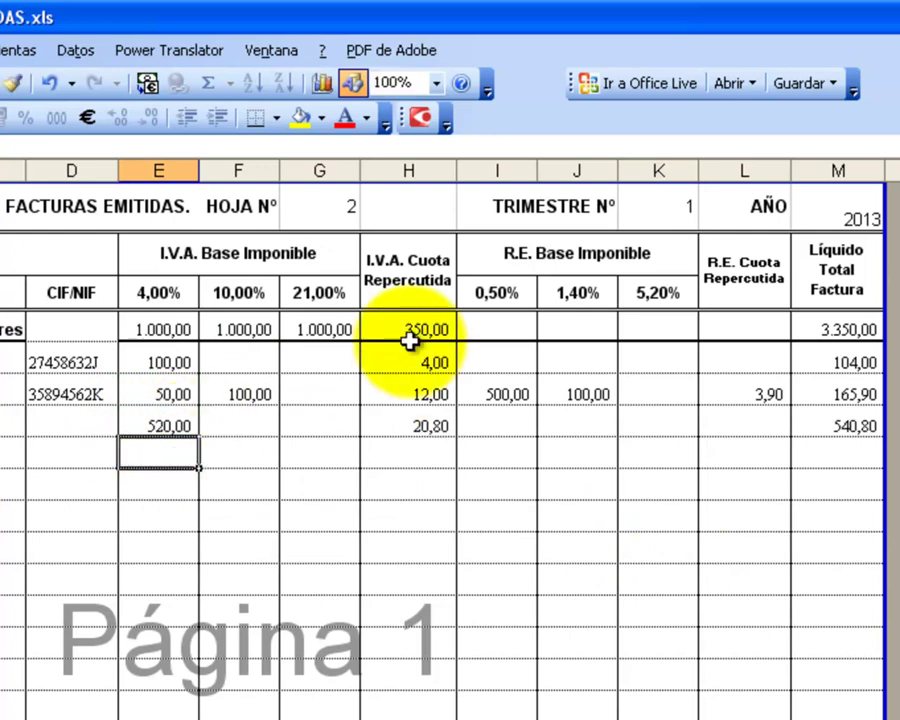
pyautogui.write('150')
pyautogui.press('Tab')
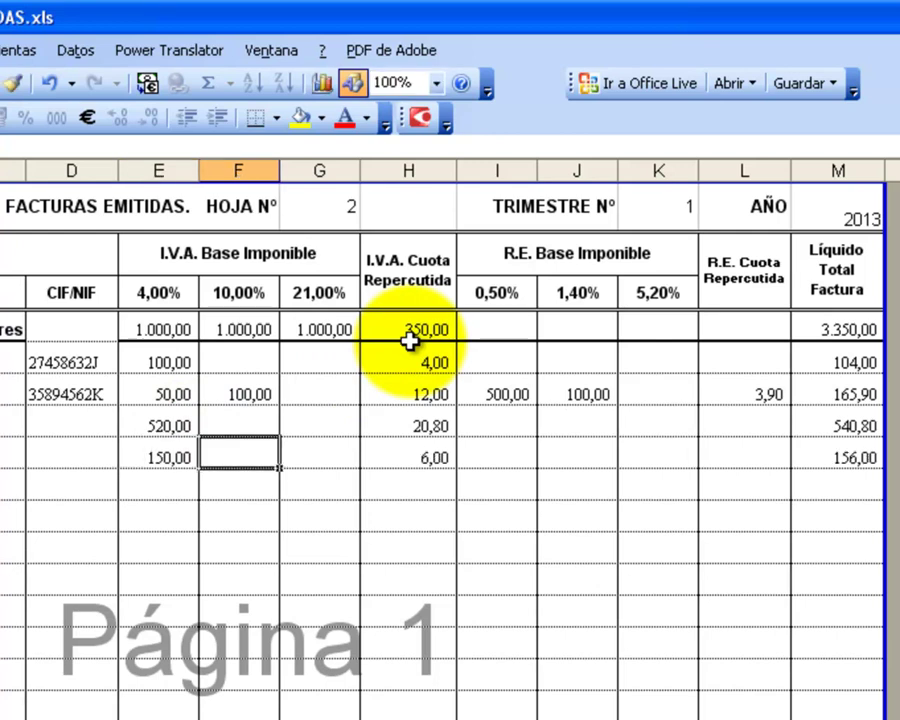
pyautogui.write('100')
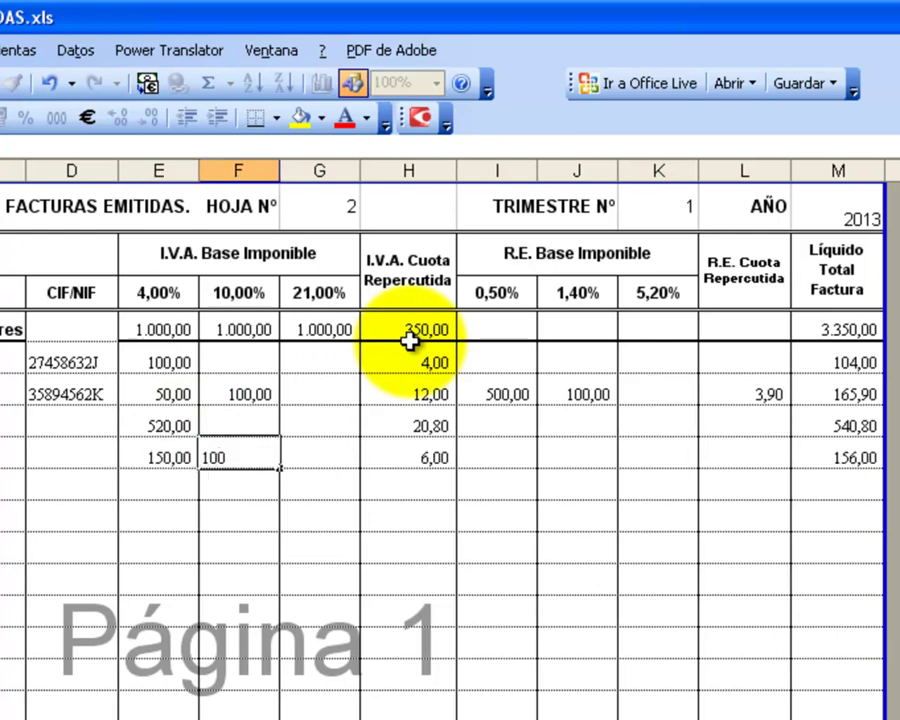
pyautogui.press('Tab')
pyautogui.write('6')
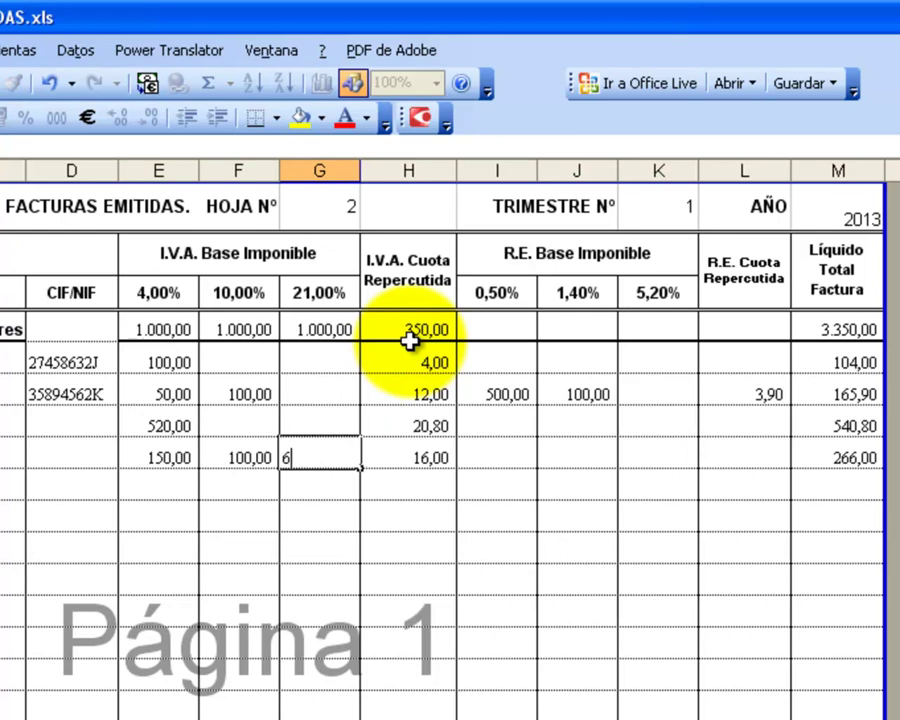
pyautogui.press('Return')
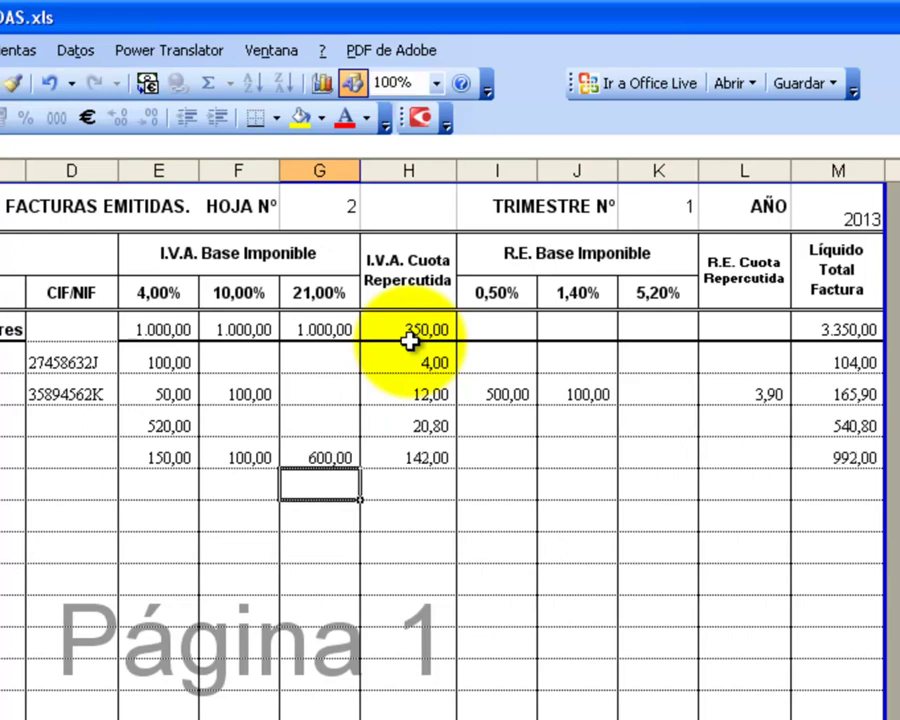
# Enter recargo bases 150, 100 and 600 at 0,50%, 1,40% and 5,20% on the 142,00 row
pyautogui.click(502, 456)
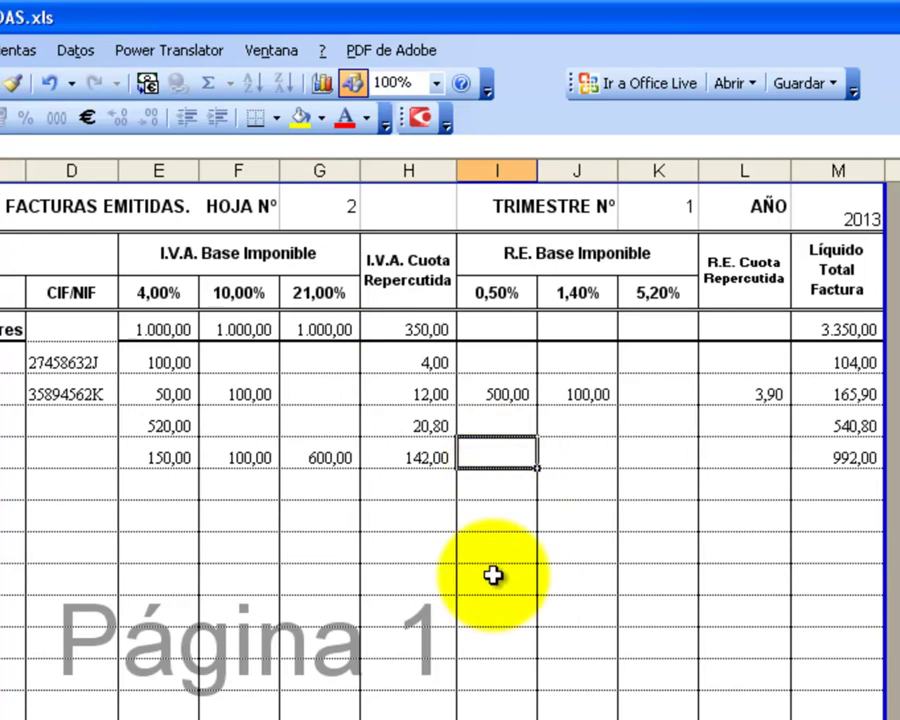
pyautogui.write('150')
pyautogui.press('Tab')
pyautogui.write('1')
pyautogui.press('Tab')
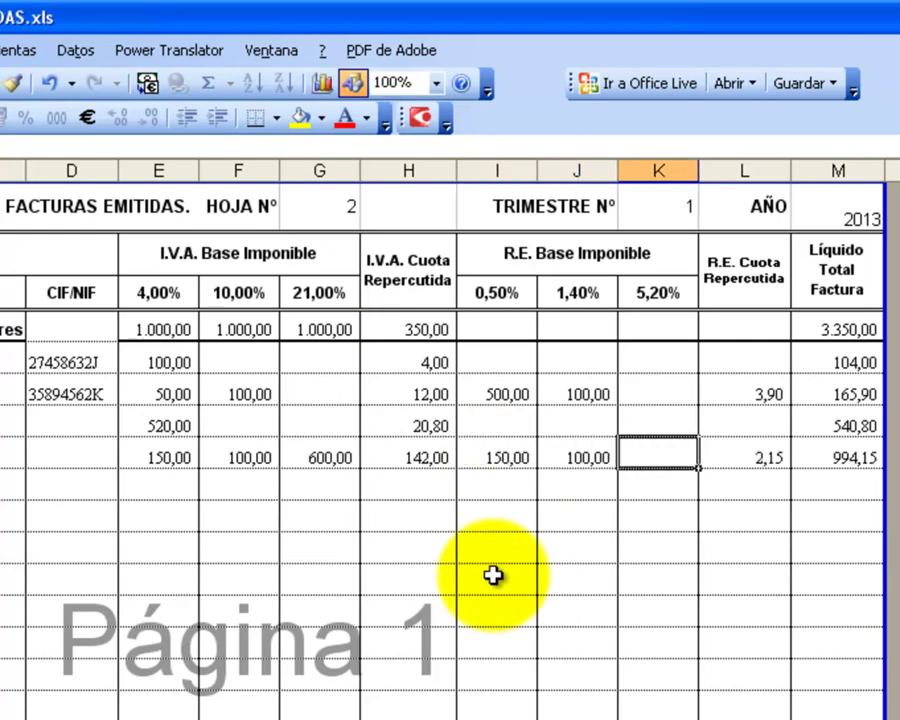
pyautogui.write('600')
pyautogui.press('Return')
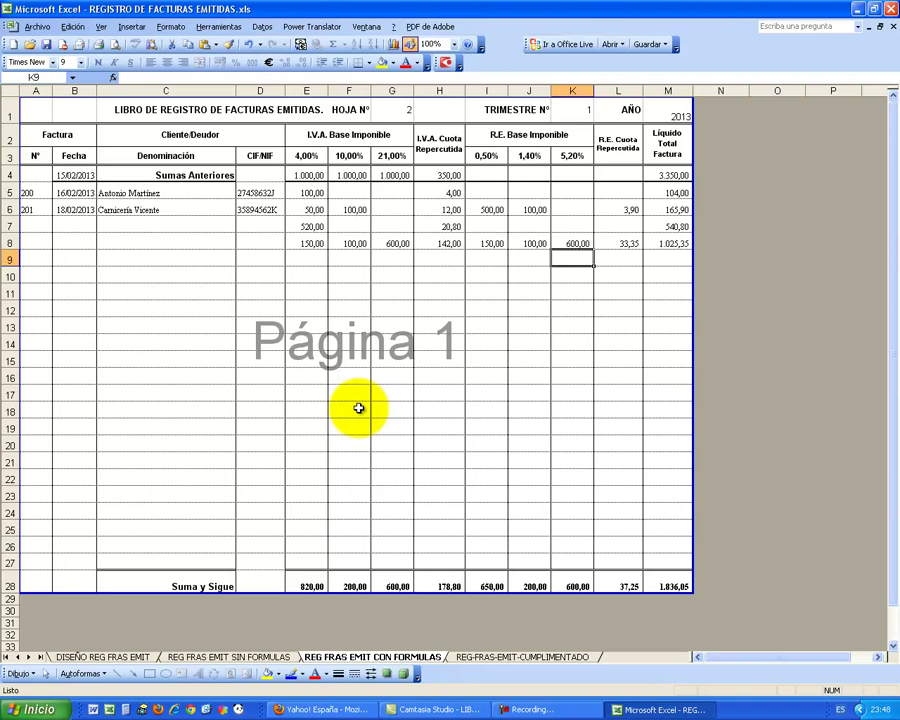
pyautogui.click(545, 709)
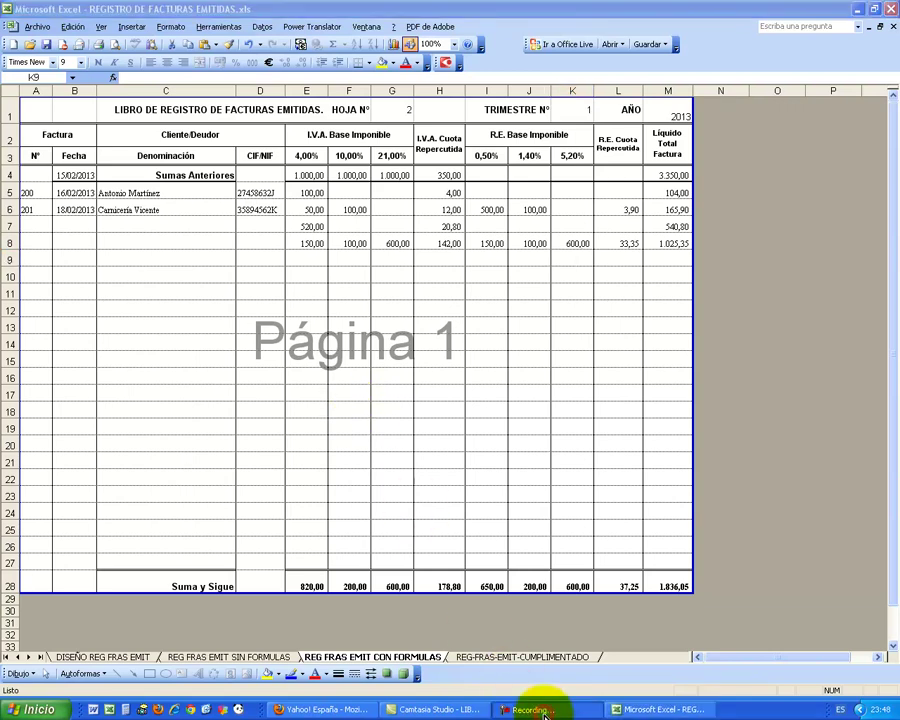